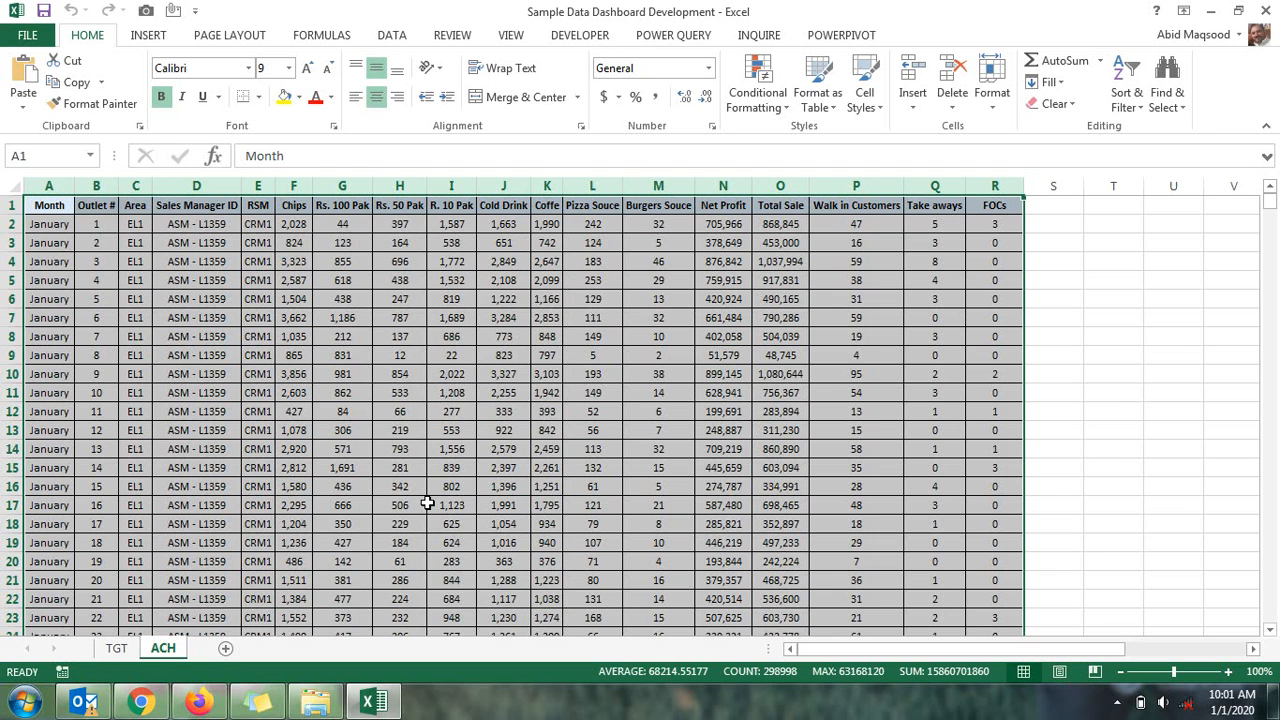
Switch to Firefox and open the "Sales Dashboard Development (Data Downloading)" video from the Tutor Online channel page
left_click(198, 702)
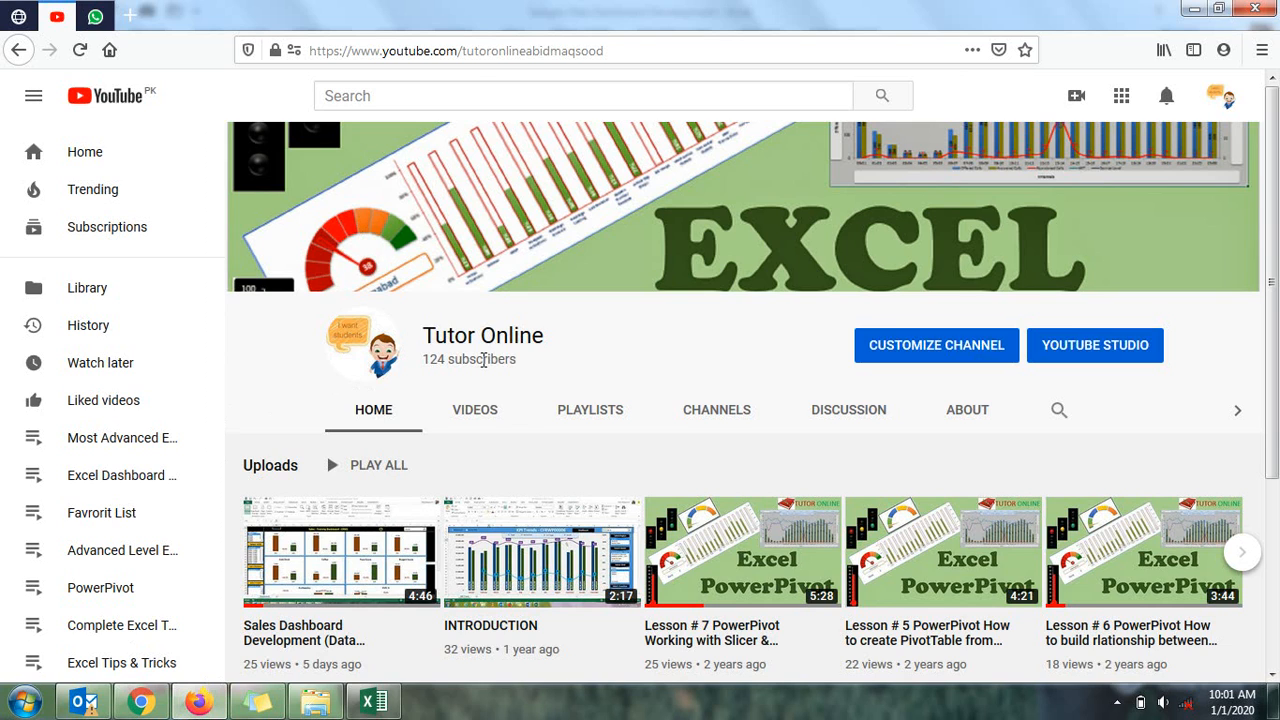
left_click(614, 50)
left_click_drag(614, 50, 462, 50)
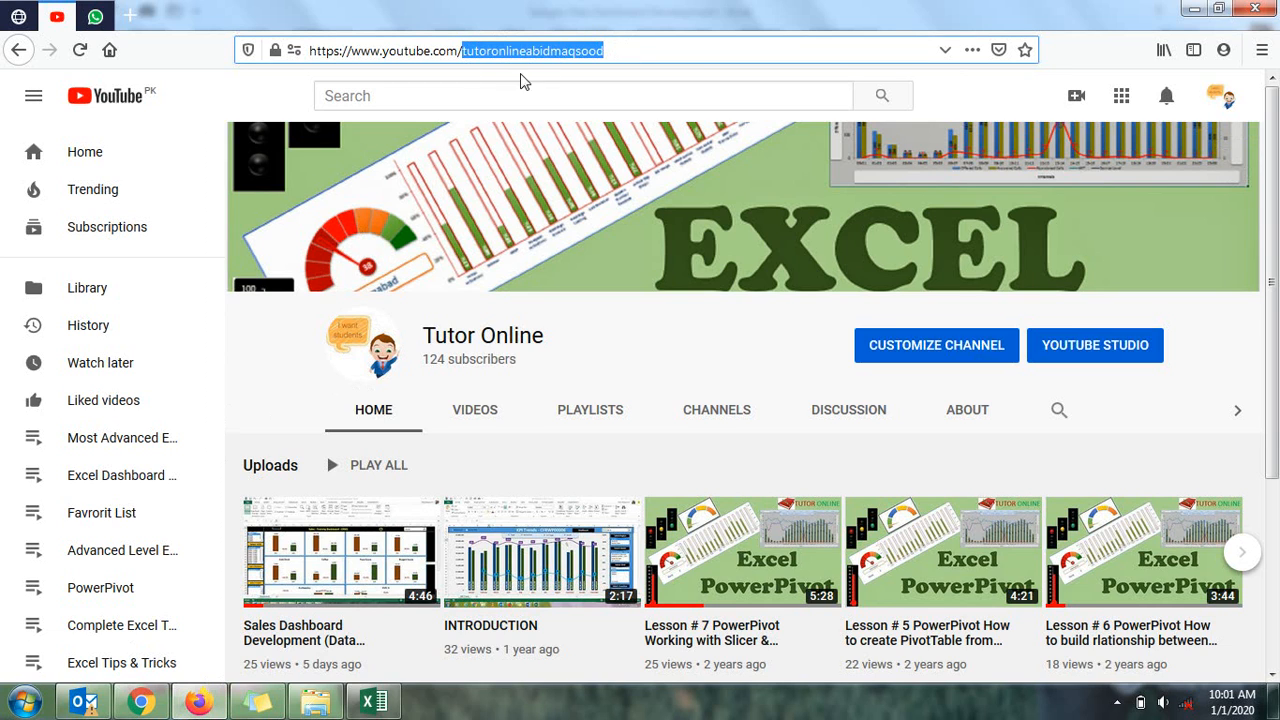
left_click(621, 54)
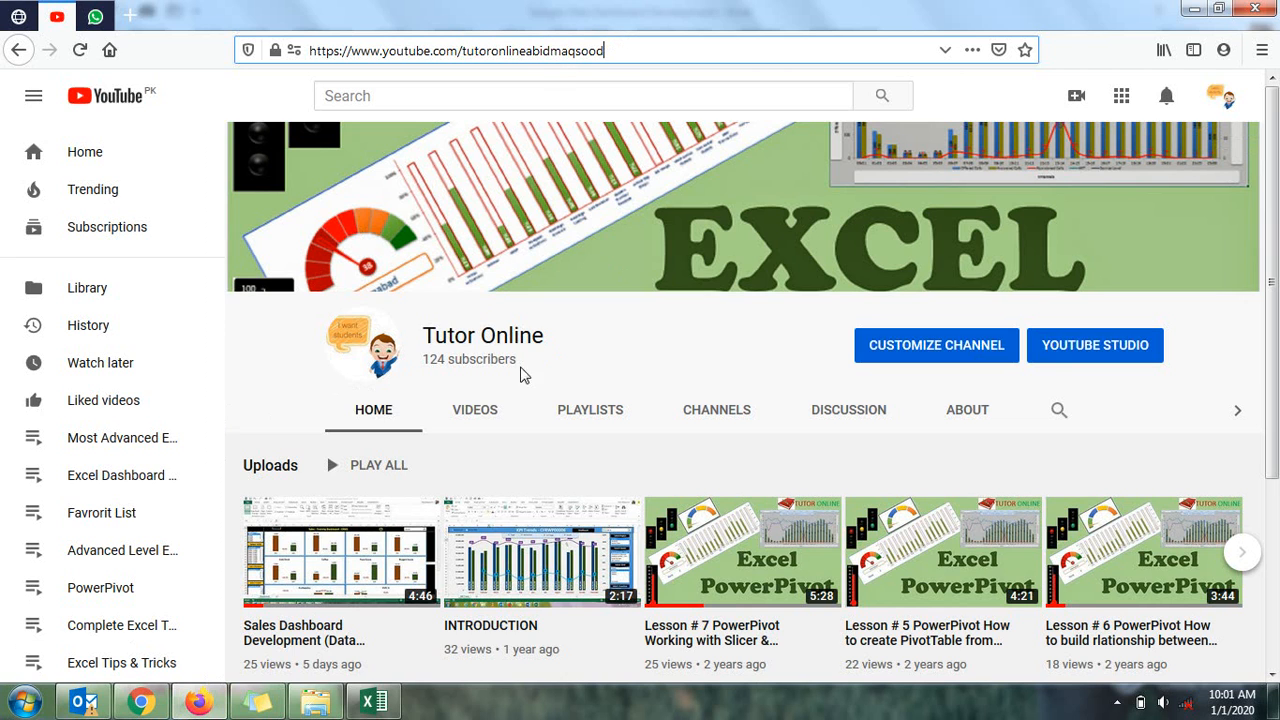
scroll(290, 625, "down", 2)
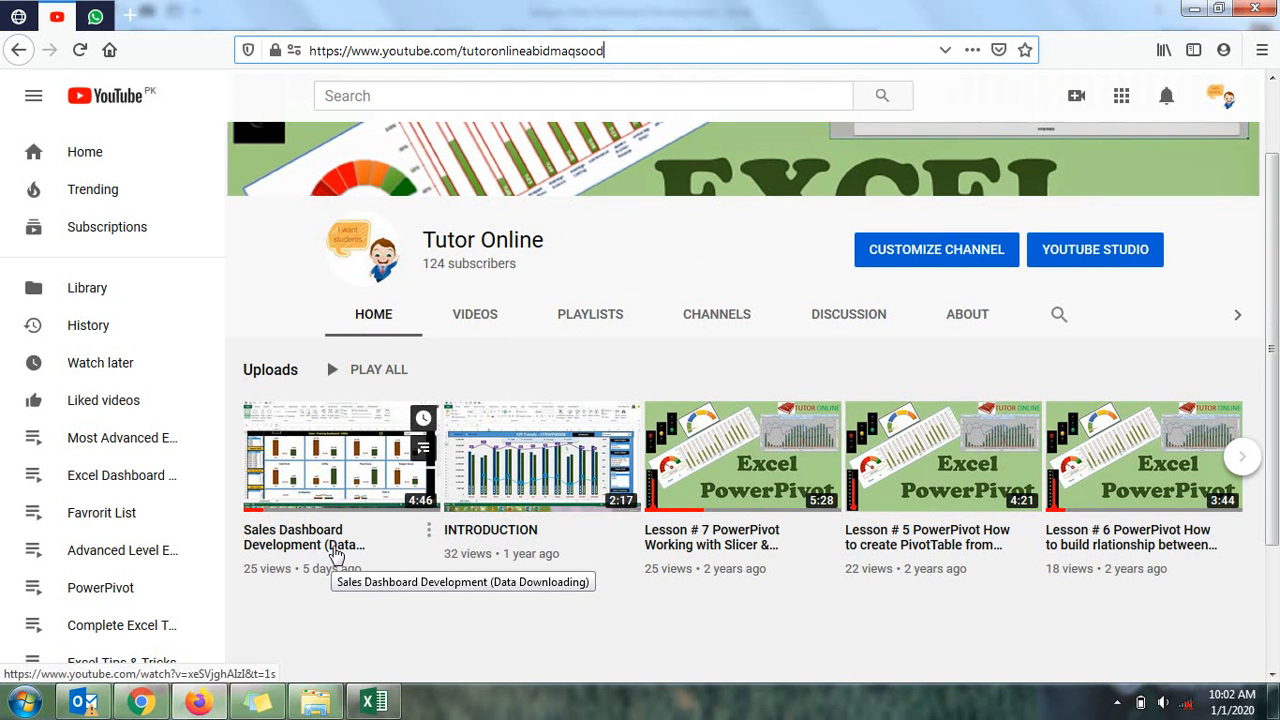
left_click(337, 552)
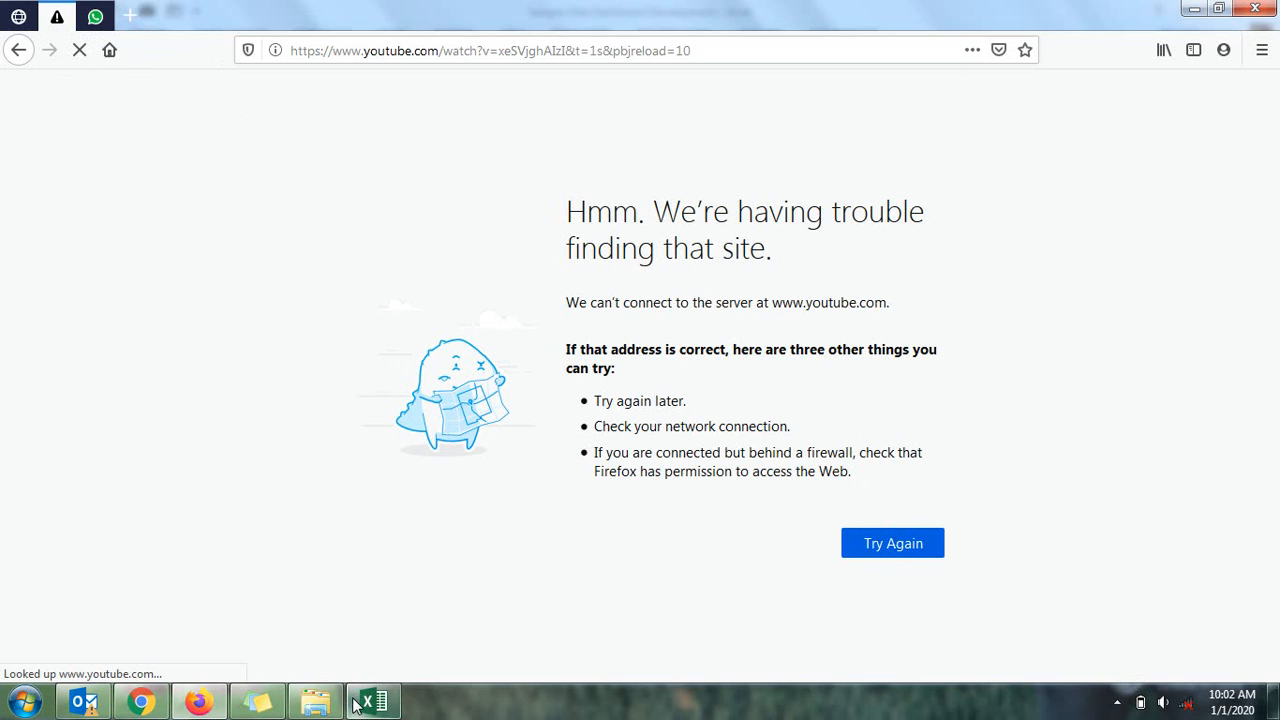
Switch back to Excel and look over the TGT and ACH sheets of the workbook
mouse_move(150, 706)
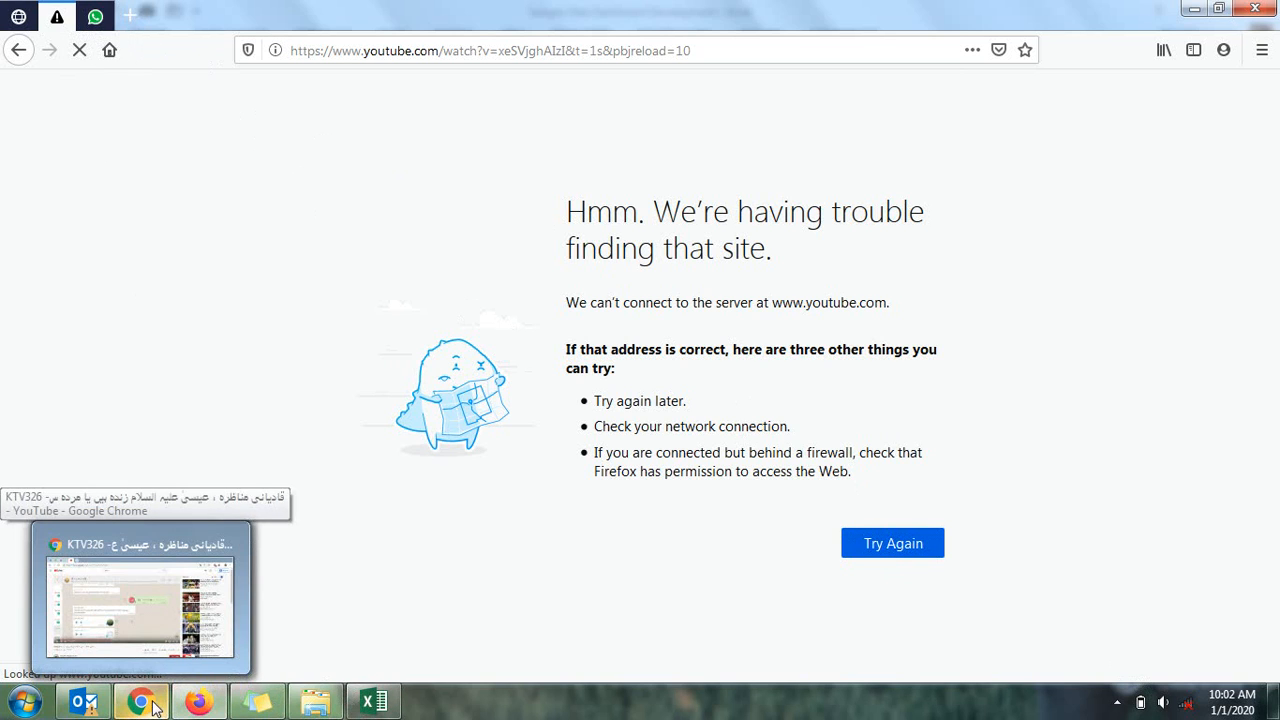
left_click(374, 702)
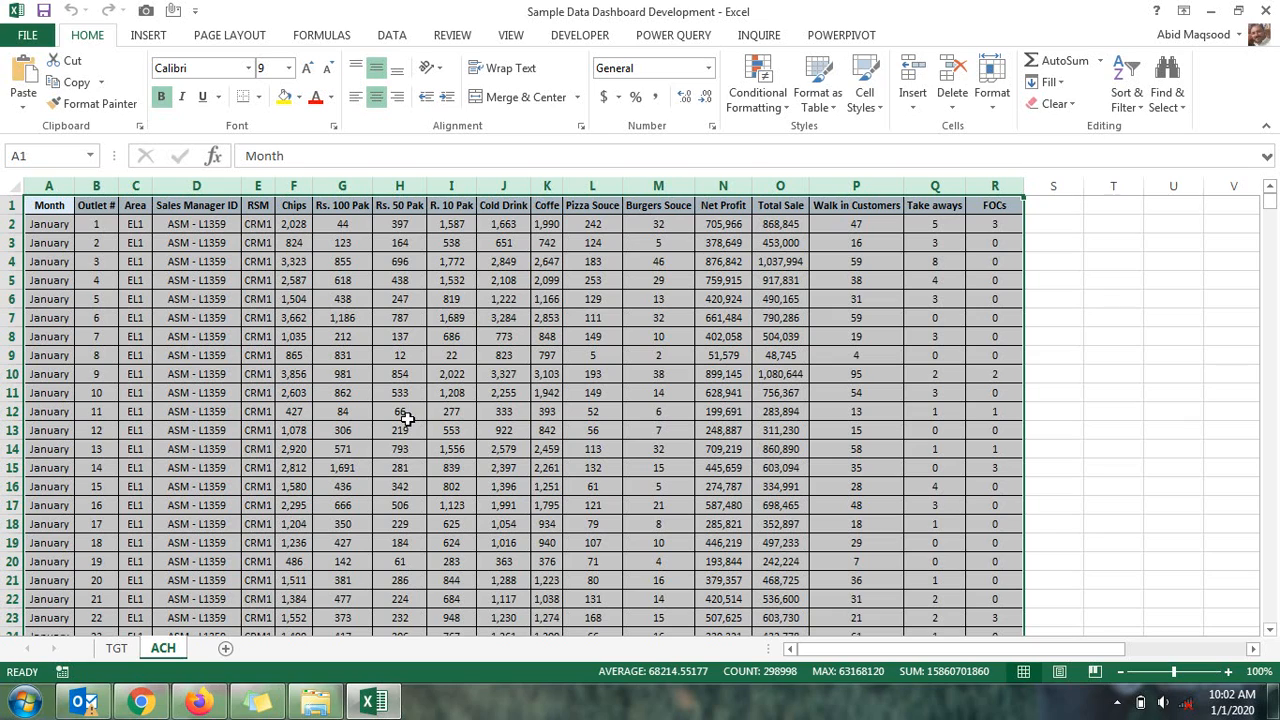
left_click(124, 648)
left_click(165, 649)
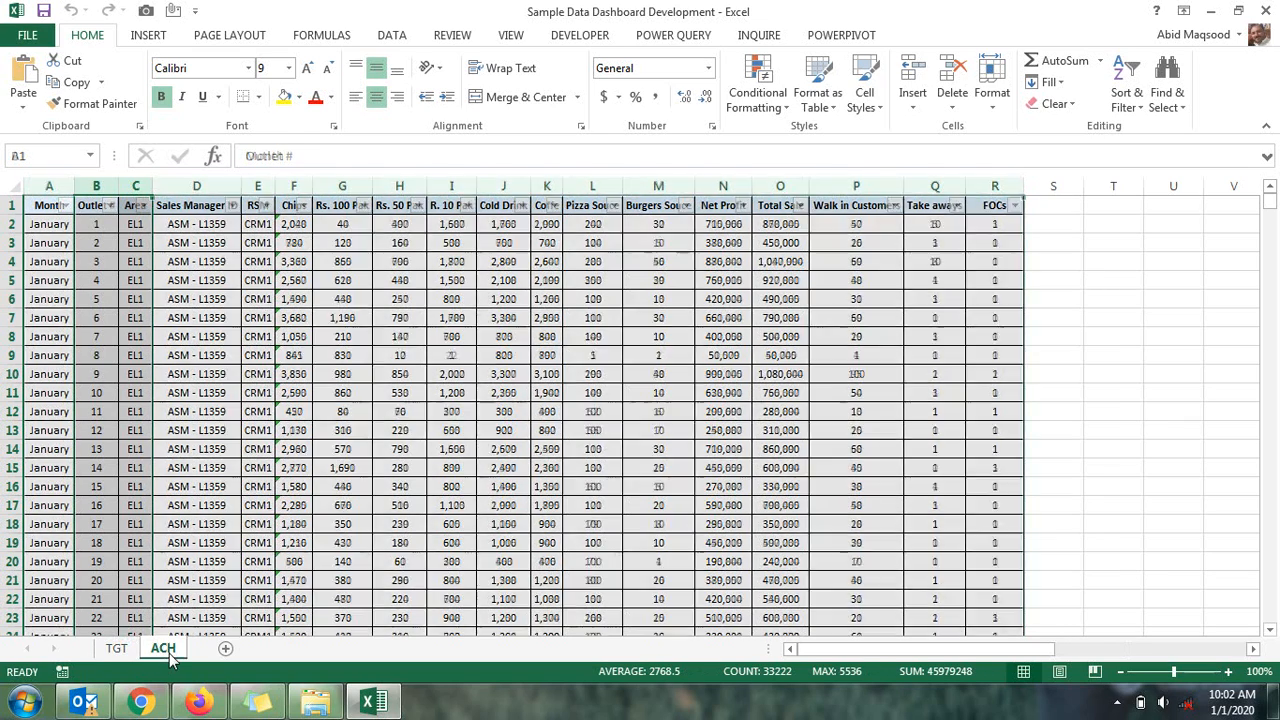
left_click(92, 224)
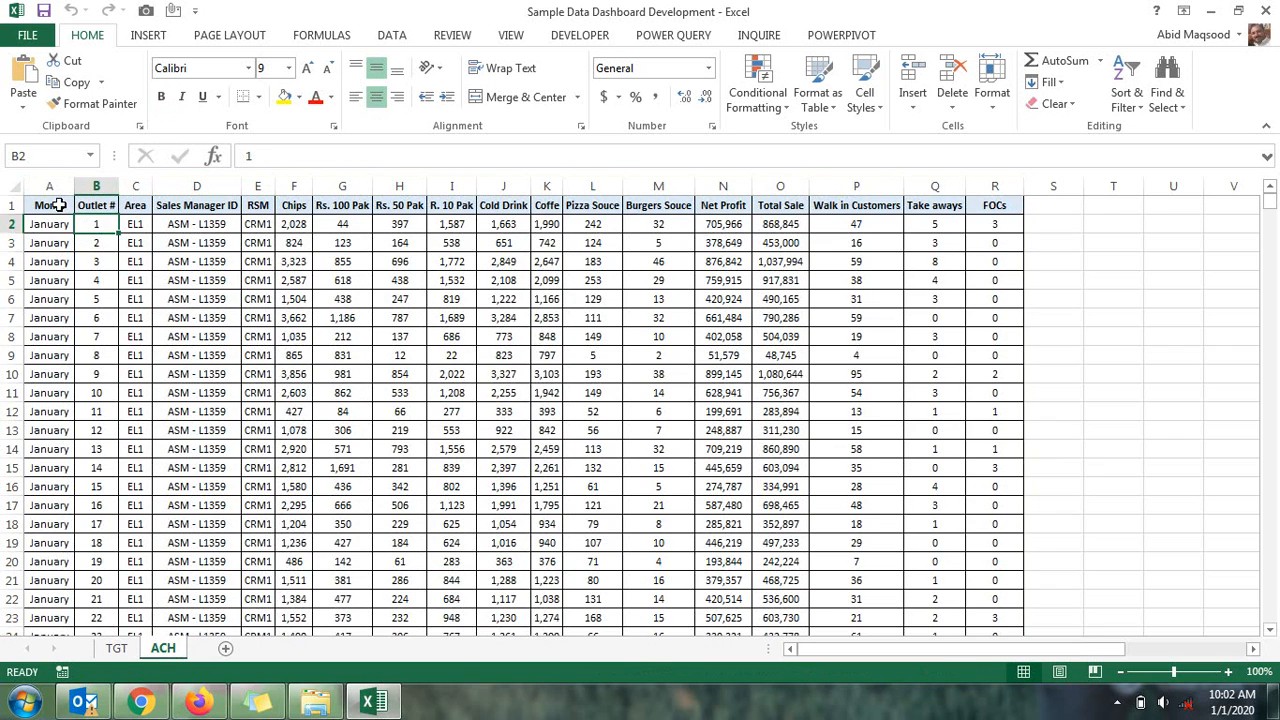
left_click(50, 205)
Remove the filter from the header row of the TGT sheet and return to cell A1
left_click(116, 648)
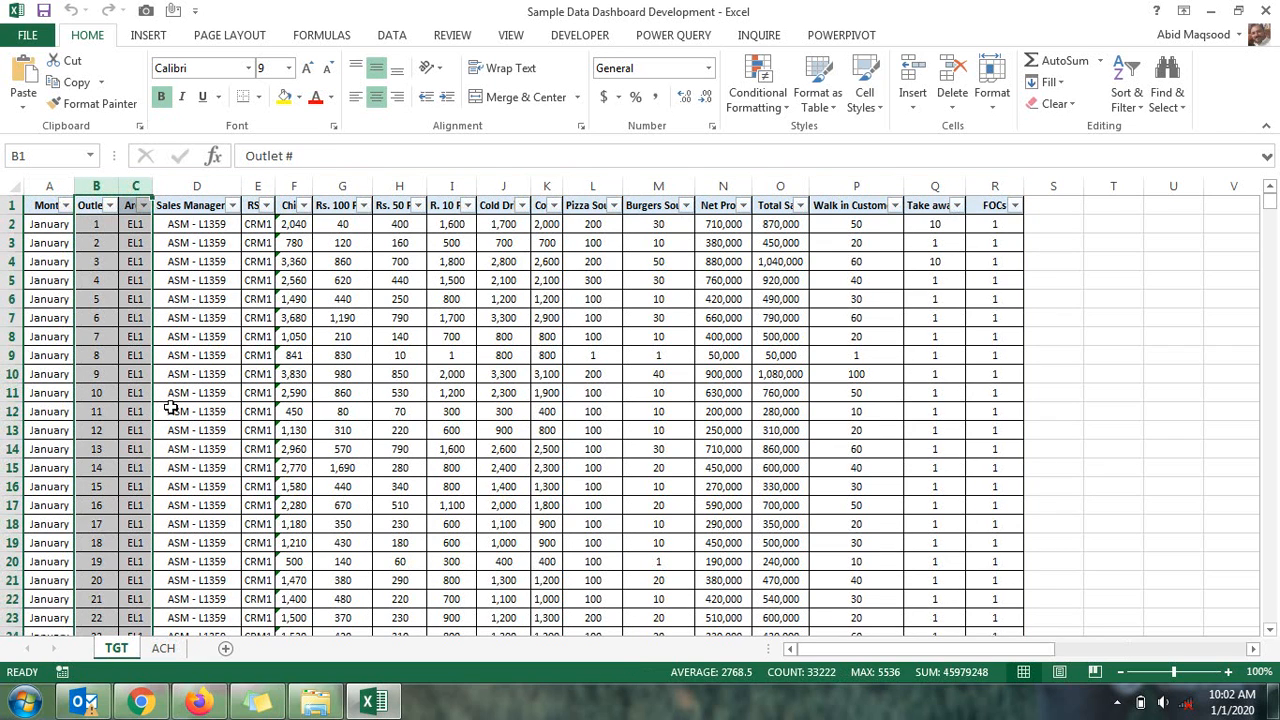
key("ctrl+shift+l")
key("ctrl+Home")
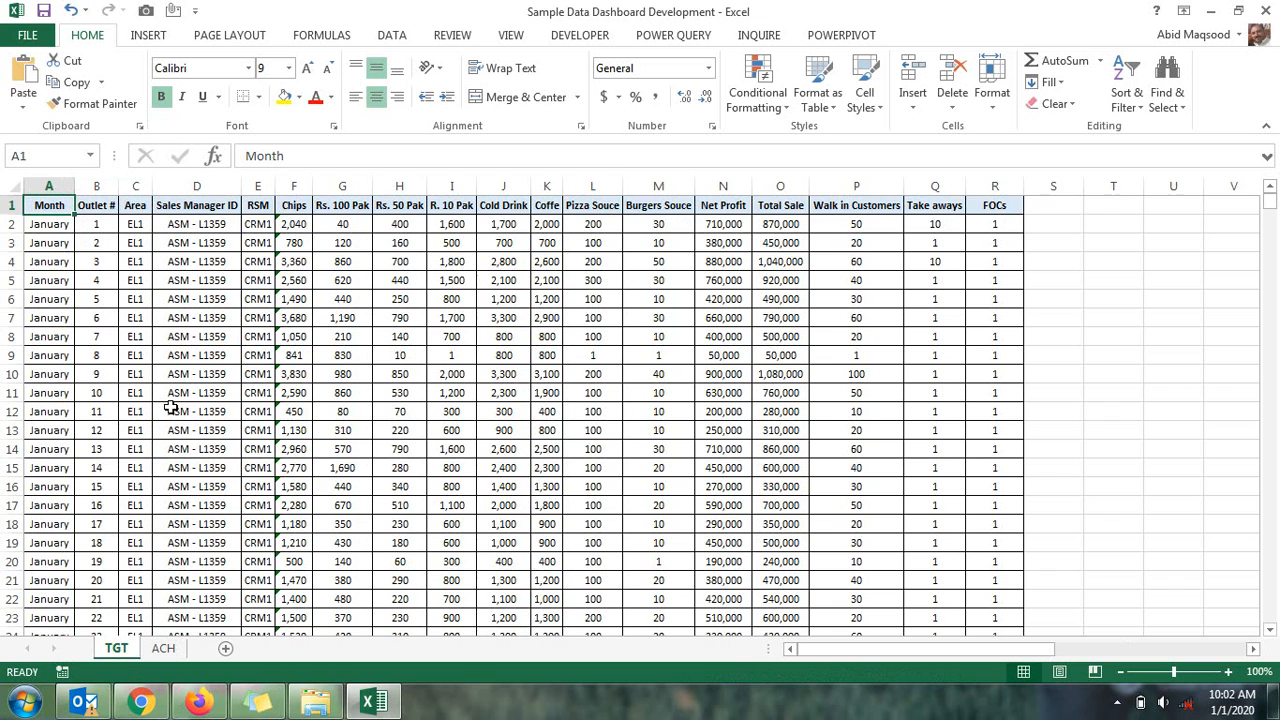
Examine the TGT sheet's Outlet # column down to its last row and the Area, Sales Manager ID and RSM headers
key("Right")
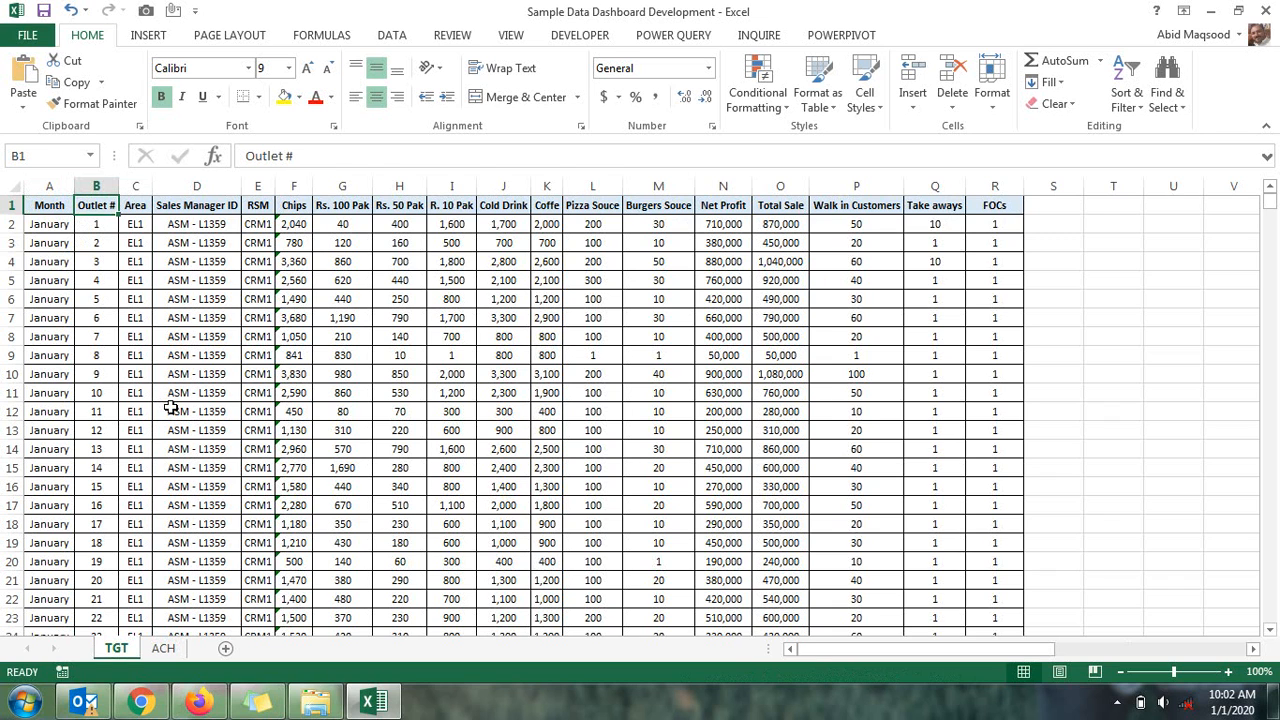
key("ctrl+Down")
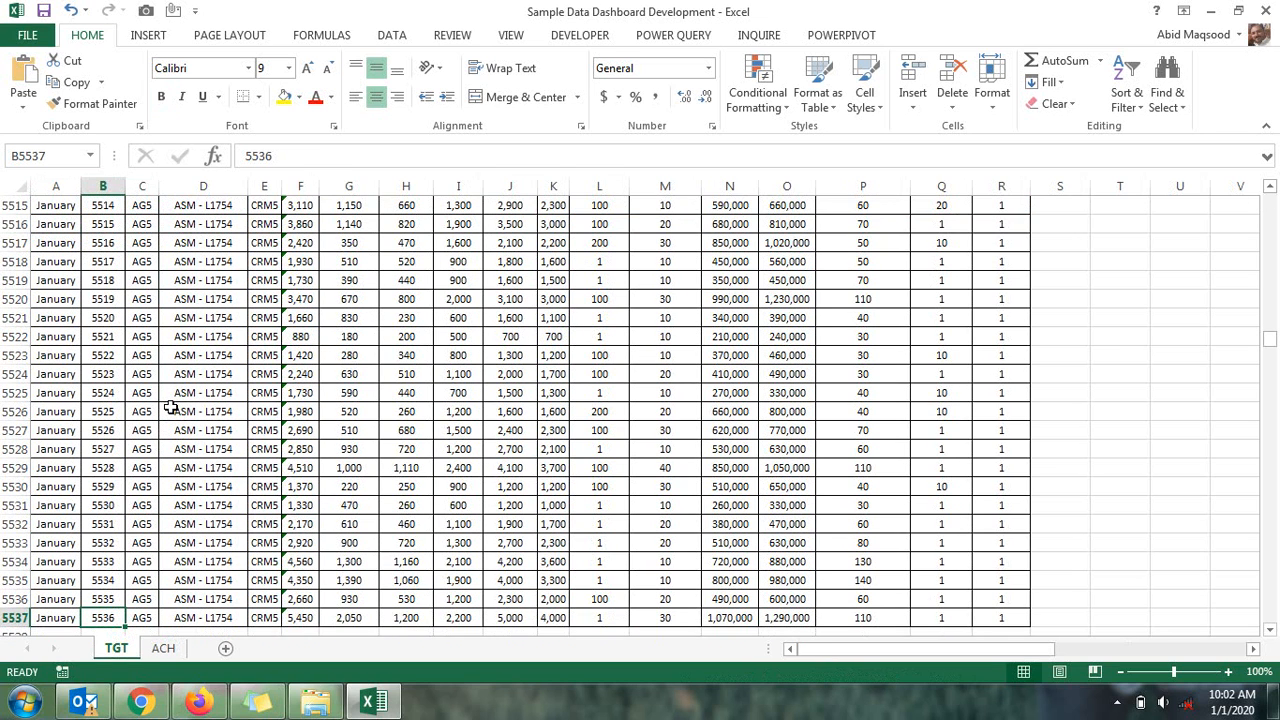
key("ctrl+Up")
key("Right")
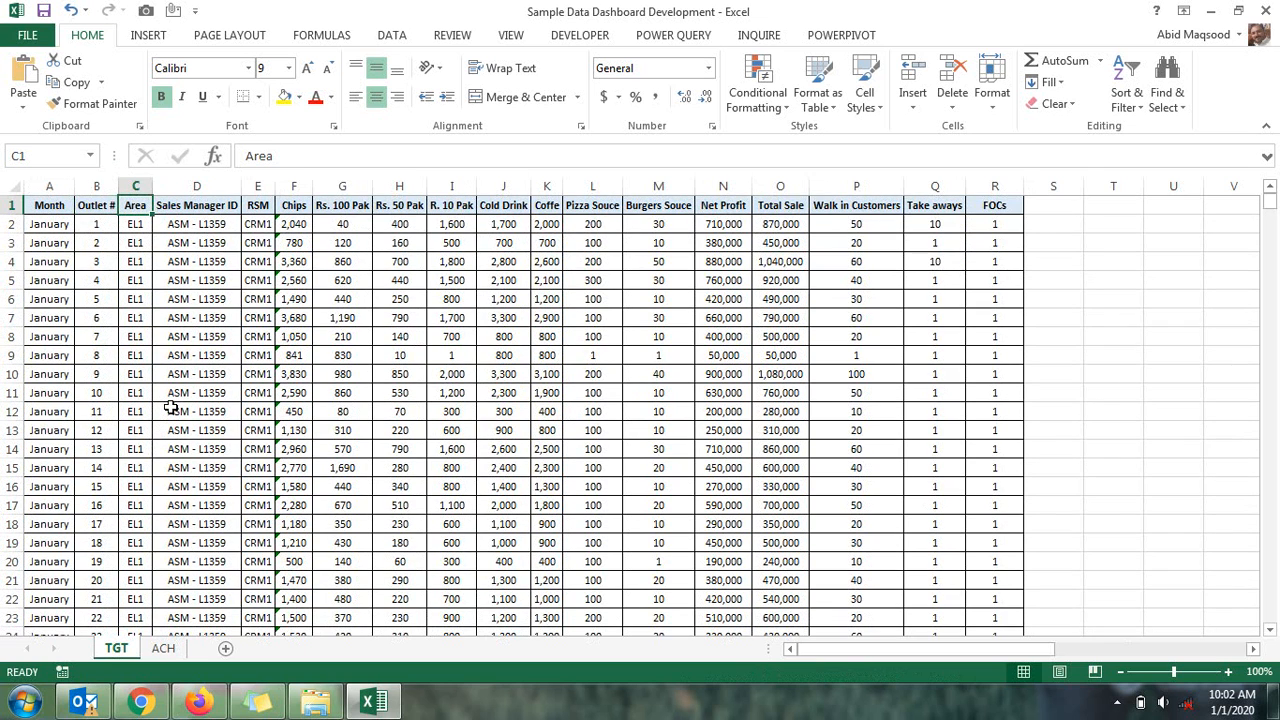
key("Right")
key("Right")
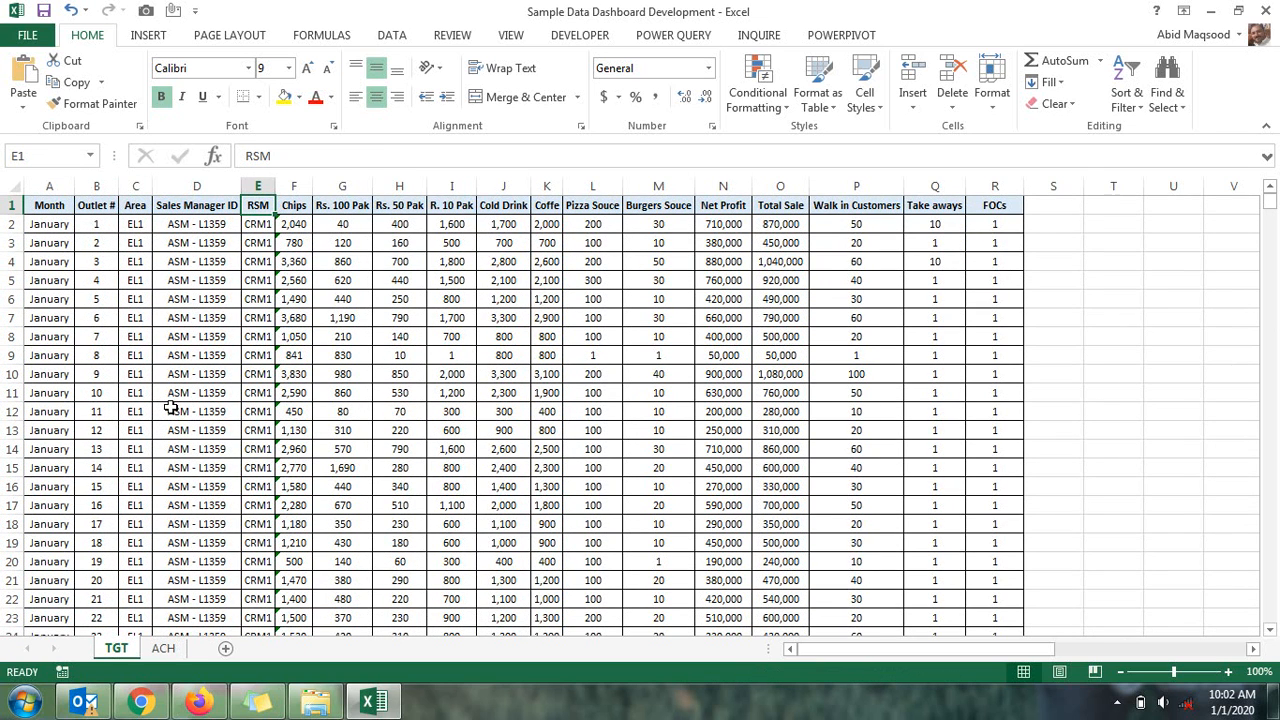
key("Left")
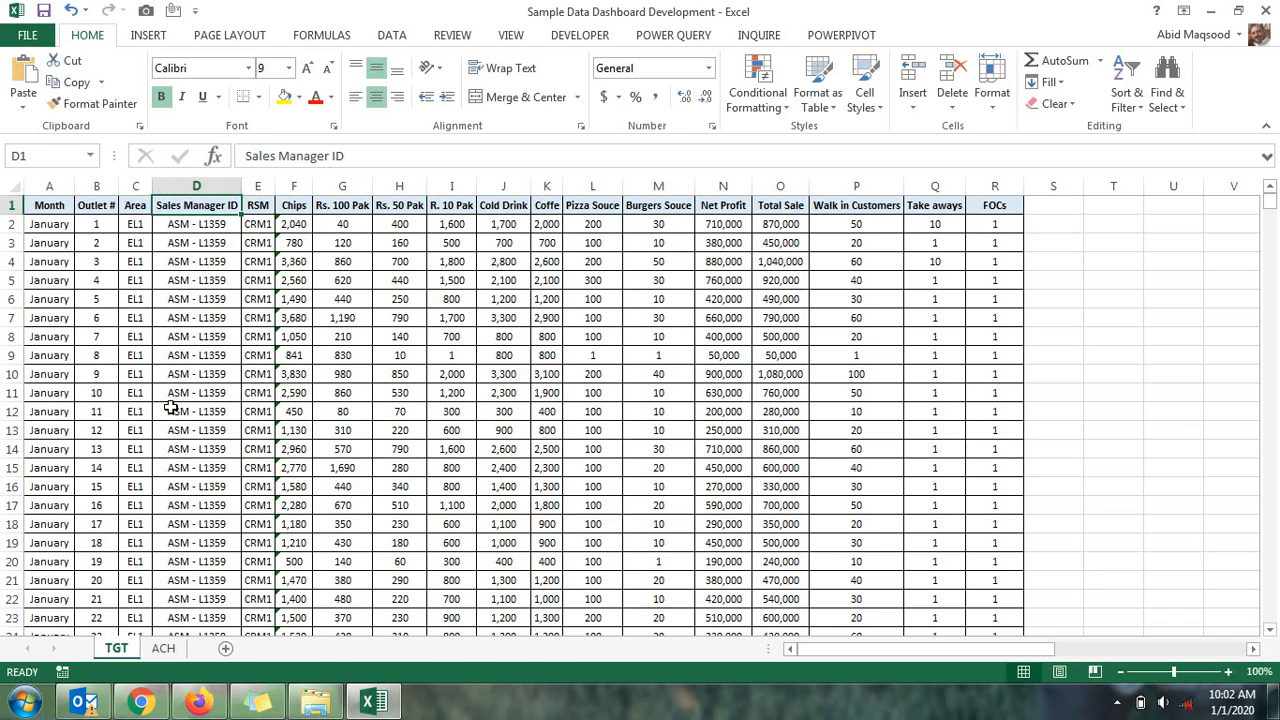
key("Right")
key("Right")
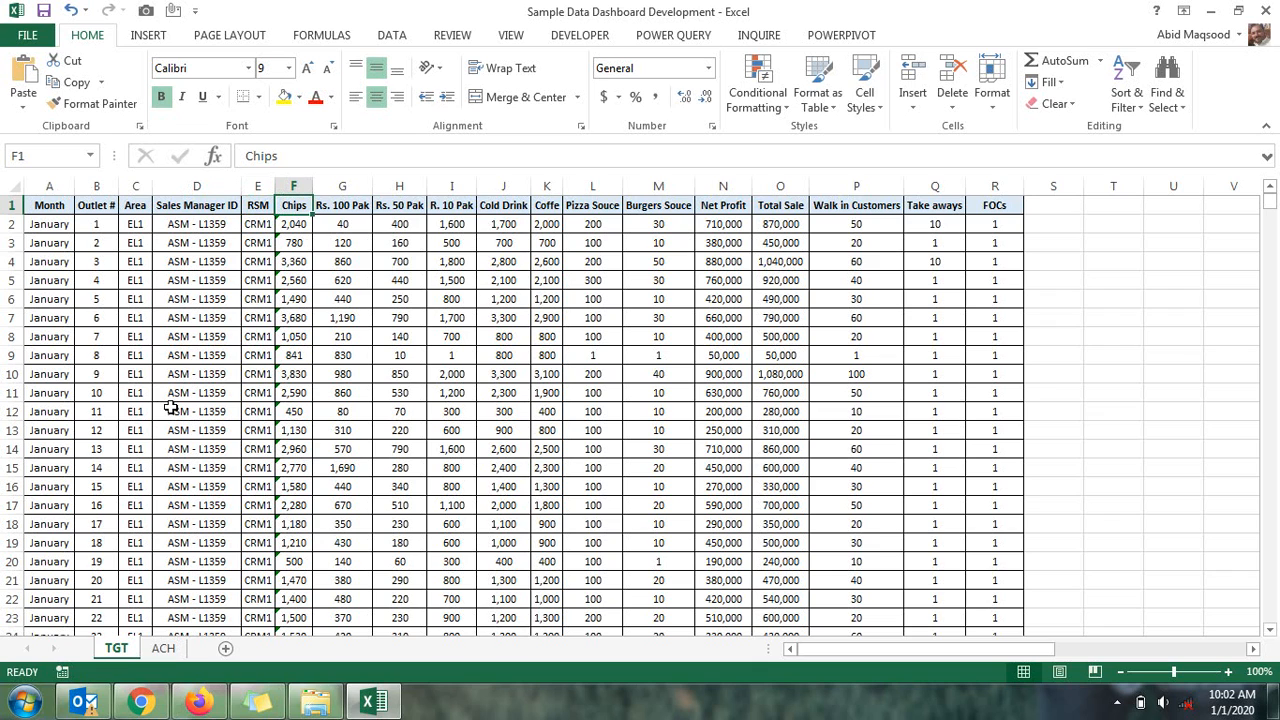
Review the product columns of the TGT sheet, from Chips and its pack sizes across to Burgers Souce
key("Right")
key("Right")
key("Right")
key("Right")
key("Right")
key("Right")
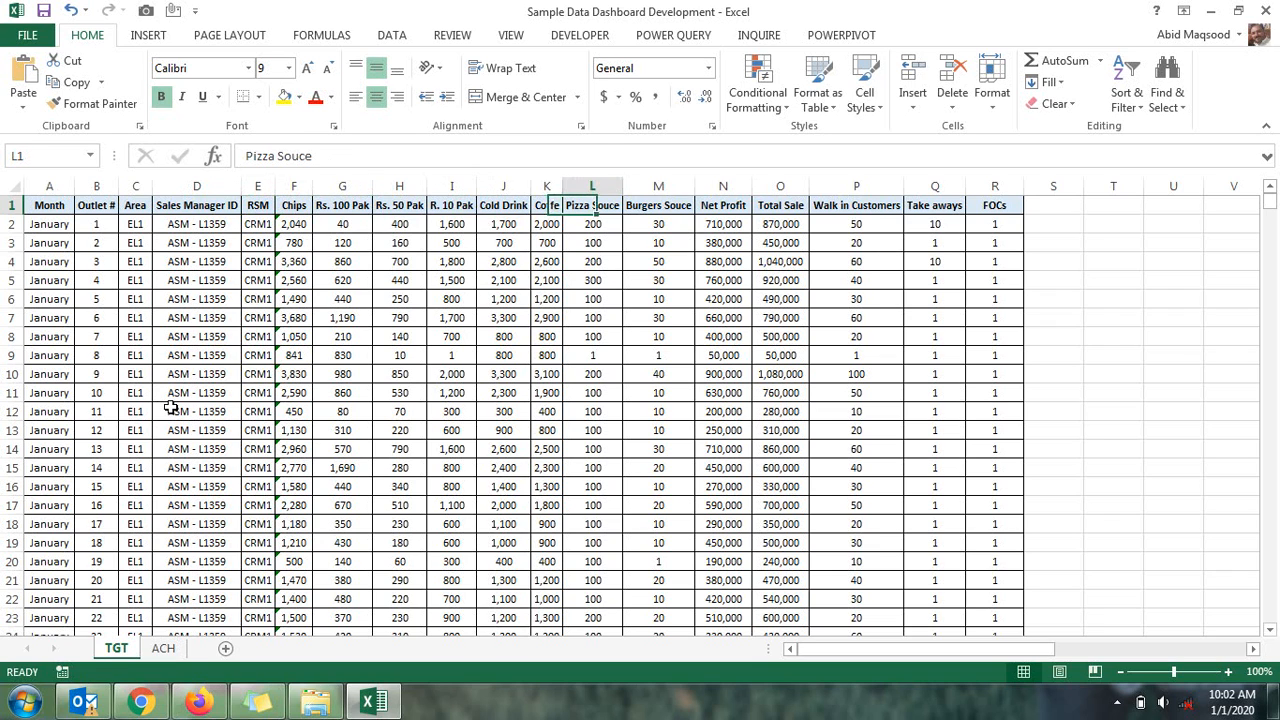
key("Left")
key("Left")
key("Left")
key("Left")
key("Left")
key("Left")
key("Right")
key("Right")
key("Right")
key("Right")
key("Left")
key("Left")
key("Left")
key("Left")
key("Right")
key("Right")
key("Right")
key("Right")
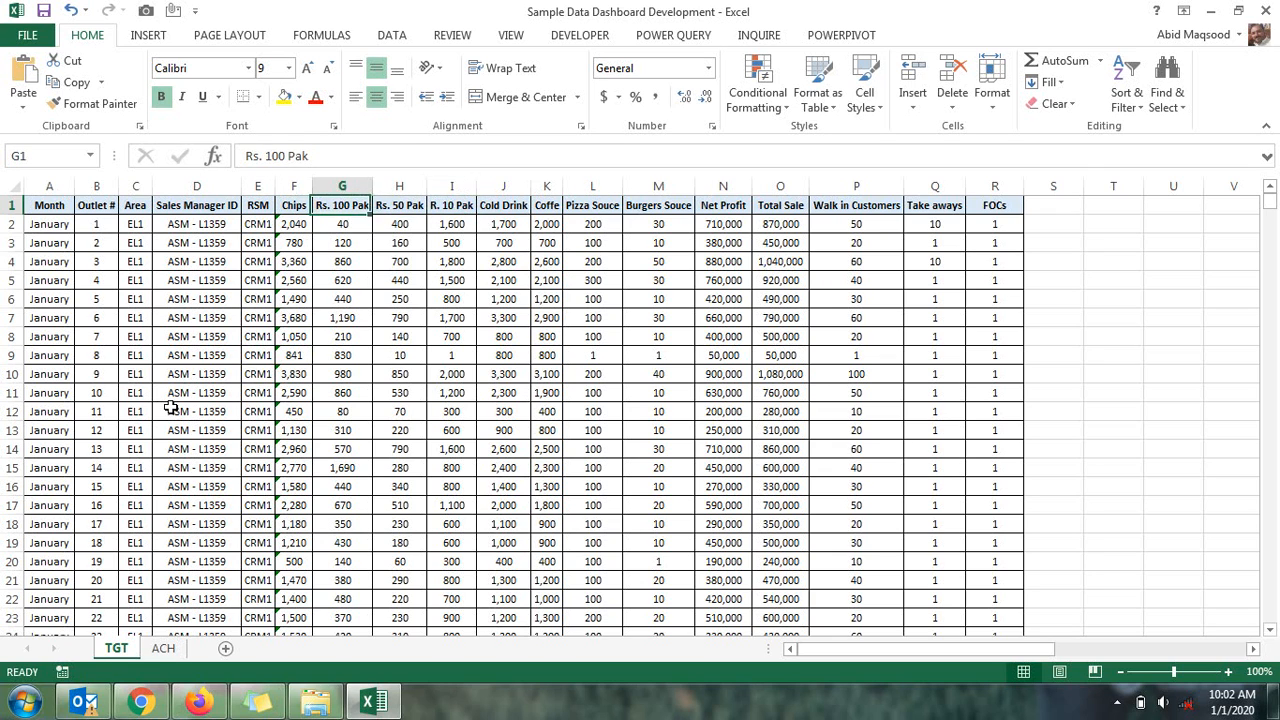
key("Right")
key("Right")
key("Right")
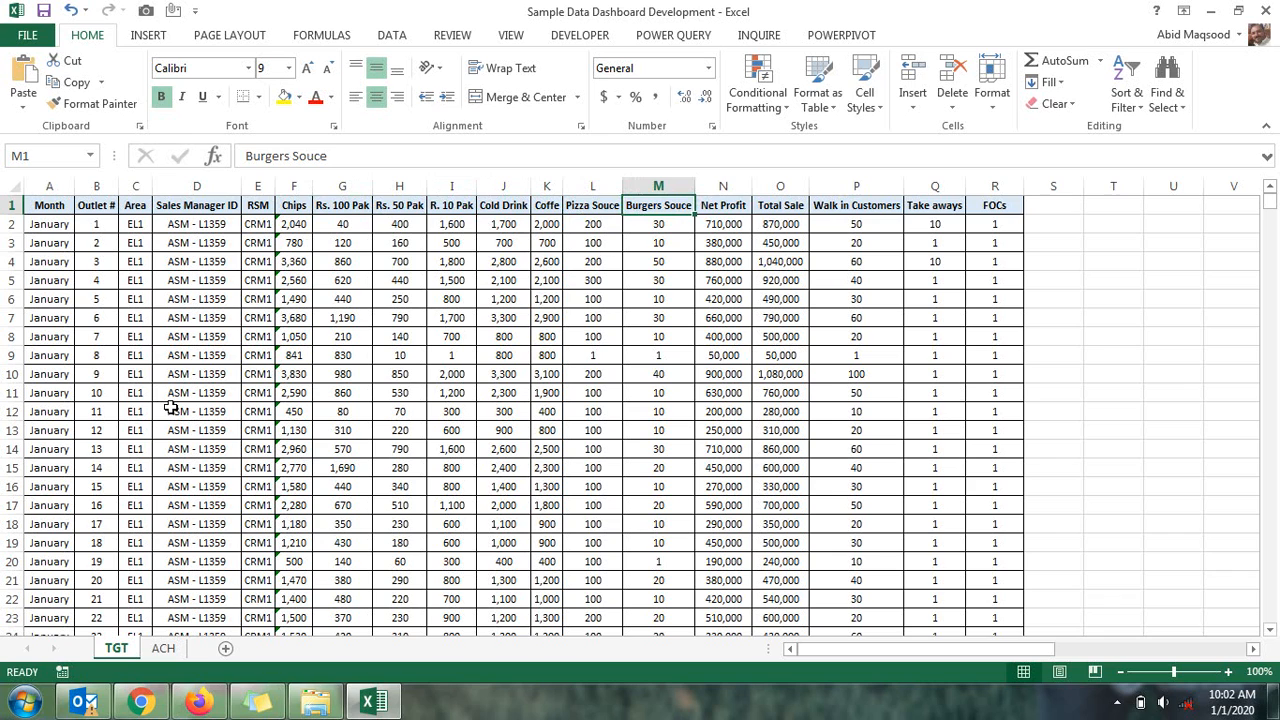
Review the Net Profit, Total Sale, Walk in Customers, Take aways and FOCs columns of the TGT sheet
key("Right")
key("Right")
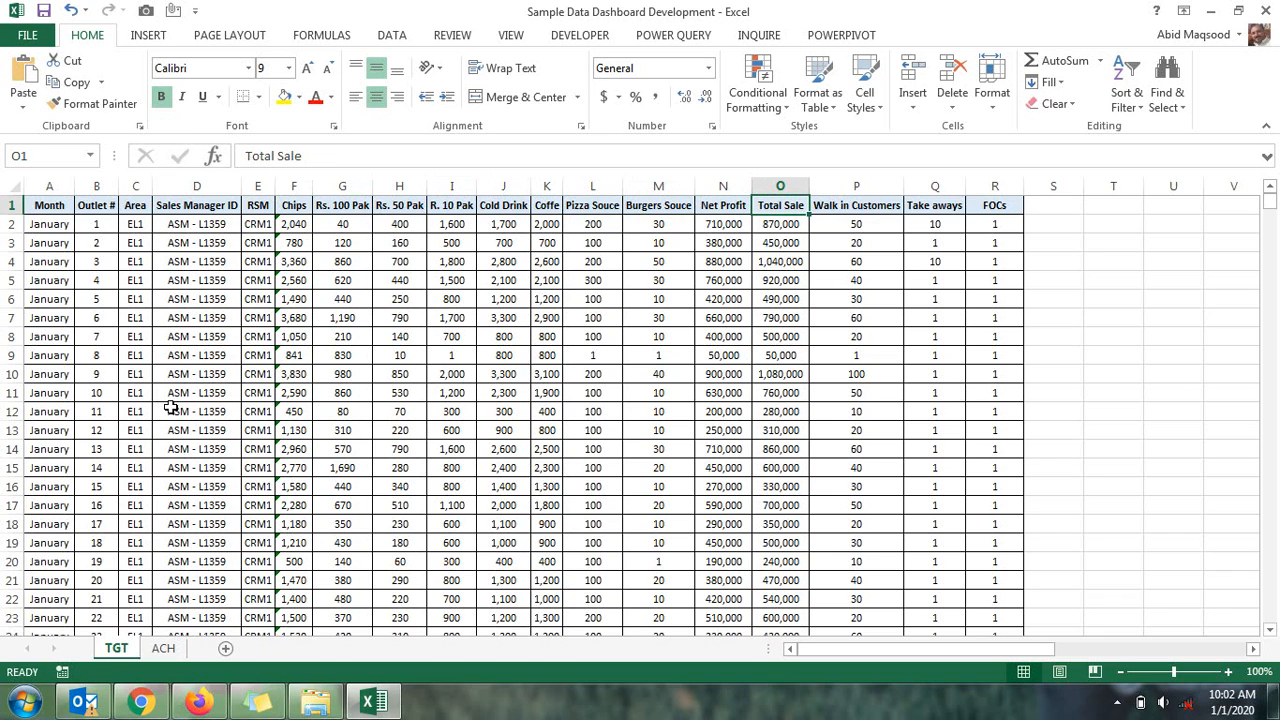
key("Left")
key("Right")
key("Right")
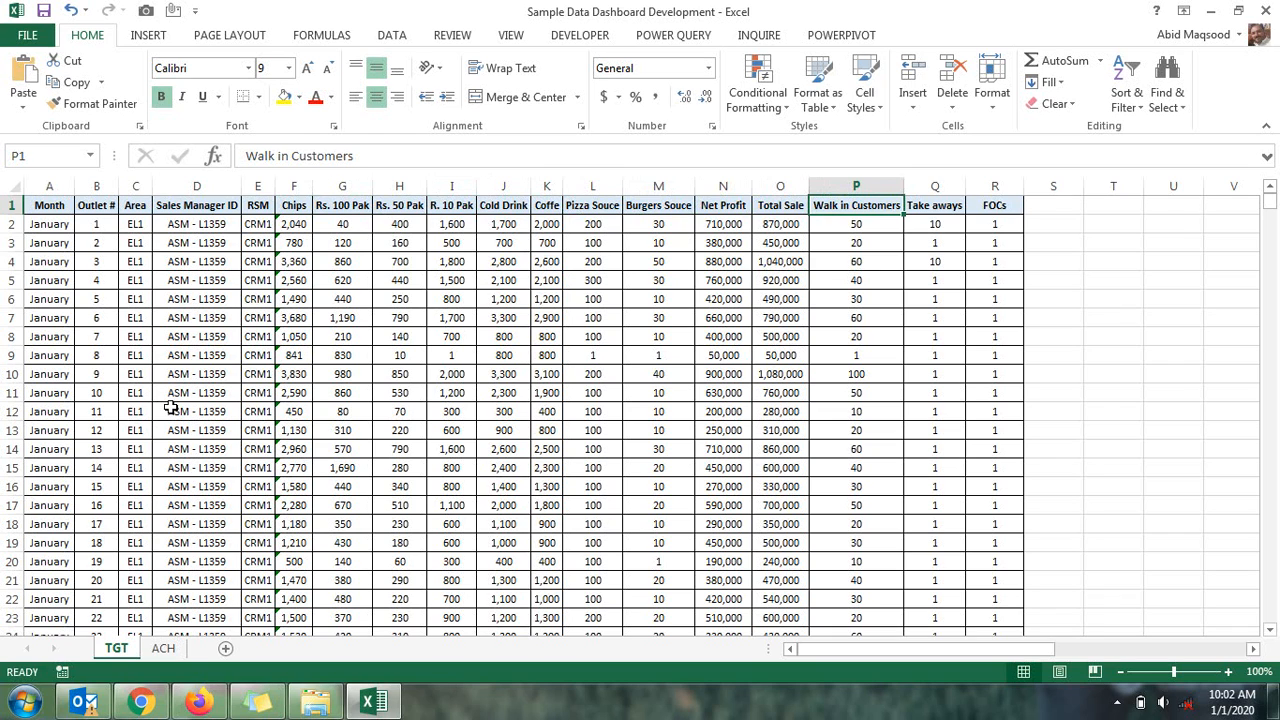
key("Right")
key("Right")
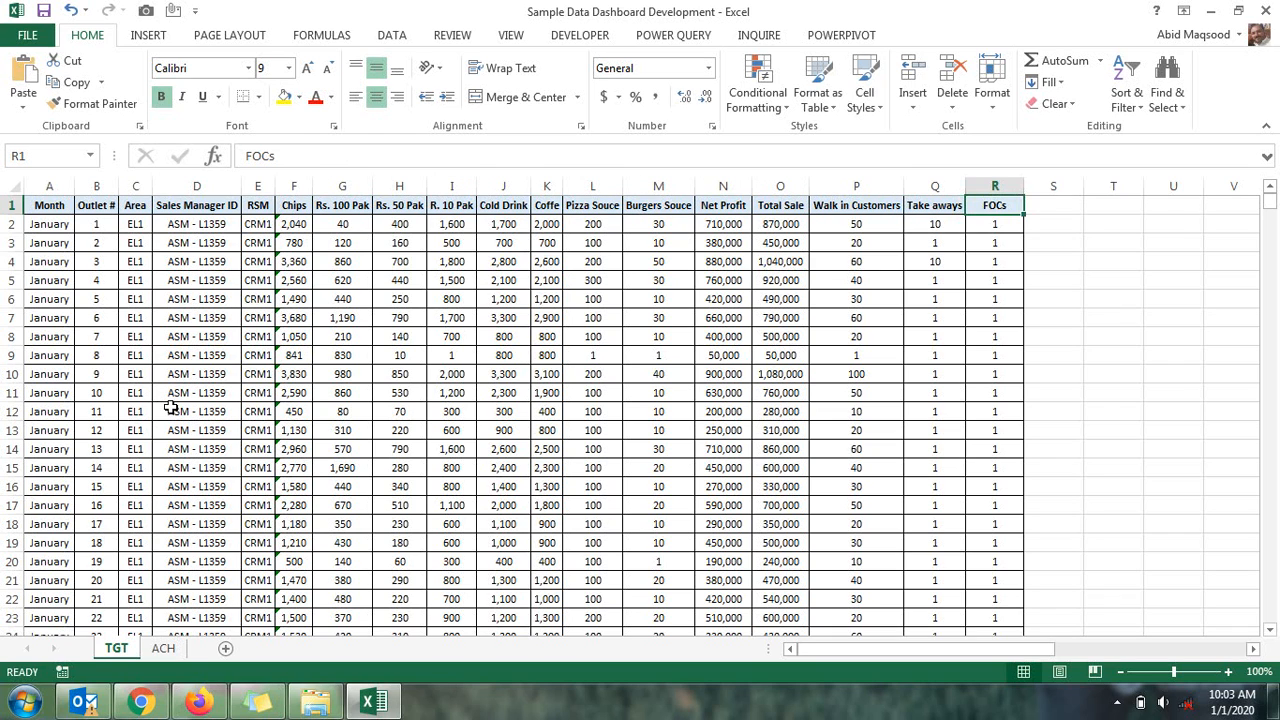
key("Home")
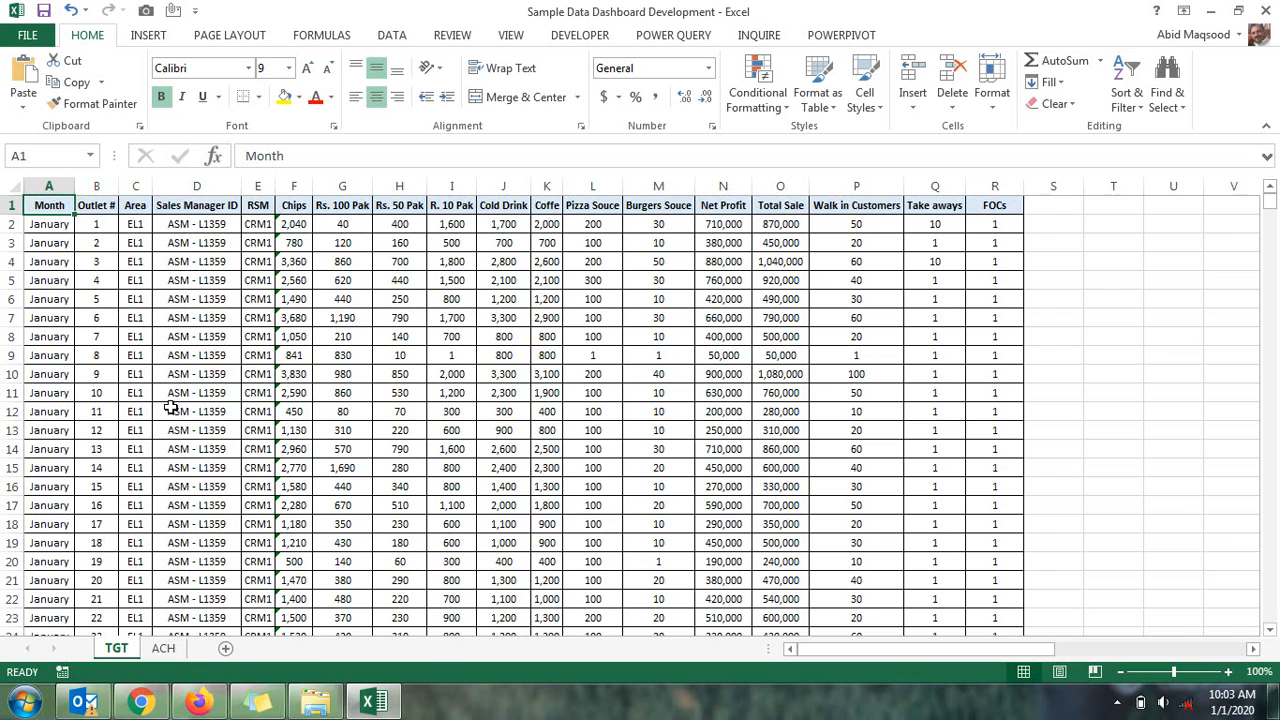
Examine the column headers of the ACH sheet for comparison with the TGT sheet
left_click(163, 649)
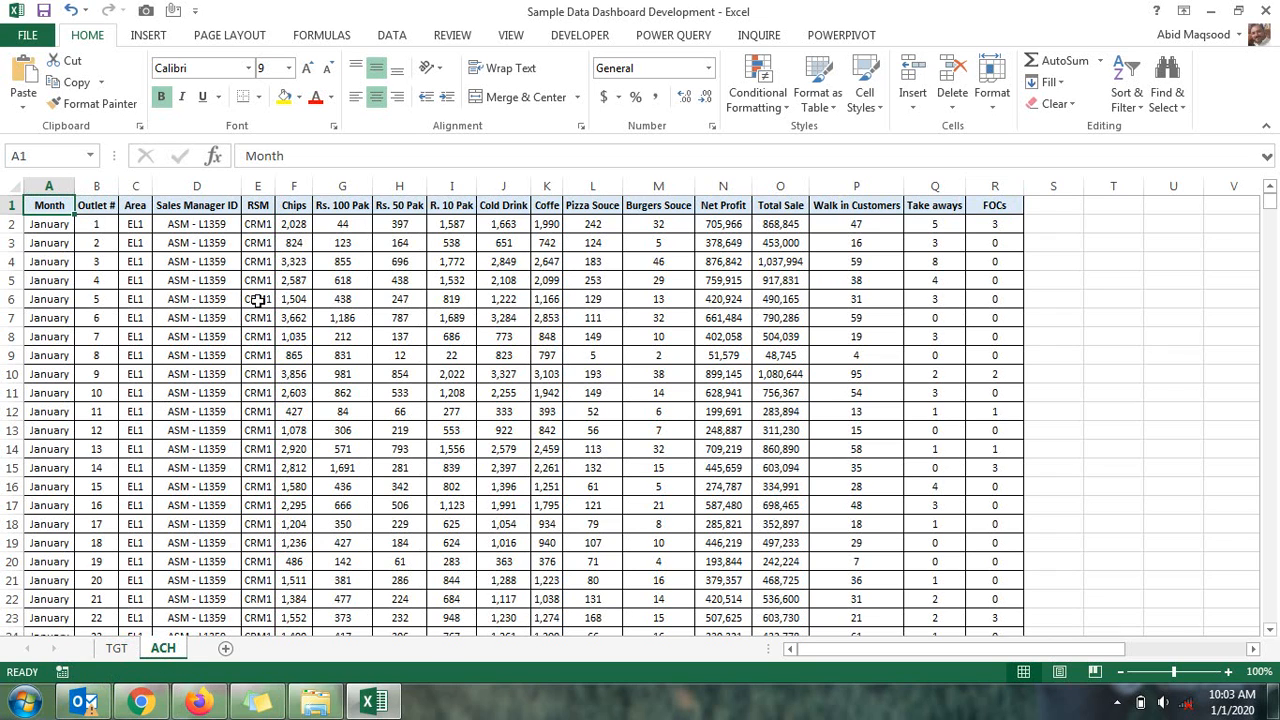
key("ctrl+Right")
key("Left")
key("Left")
key("Left")
key("Left")
key("Left")
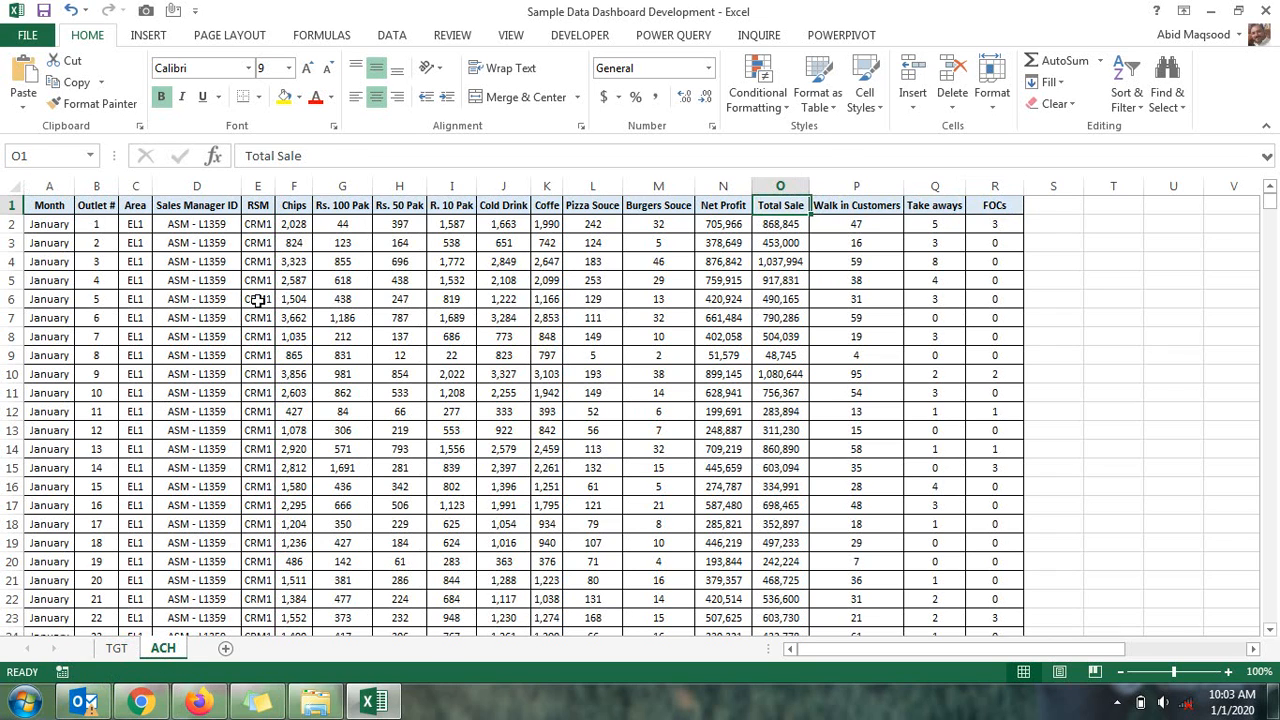
key("Home")
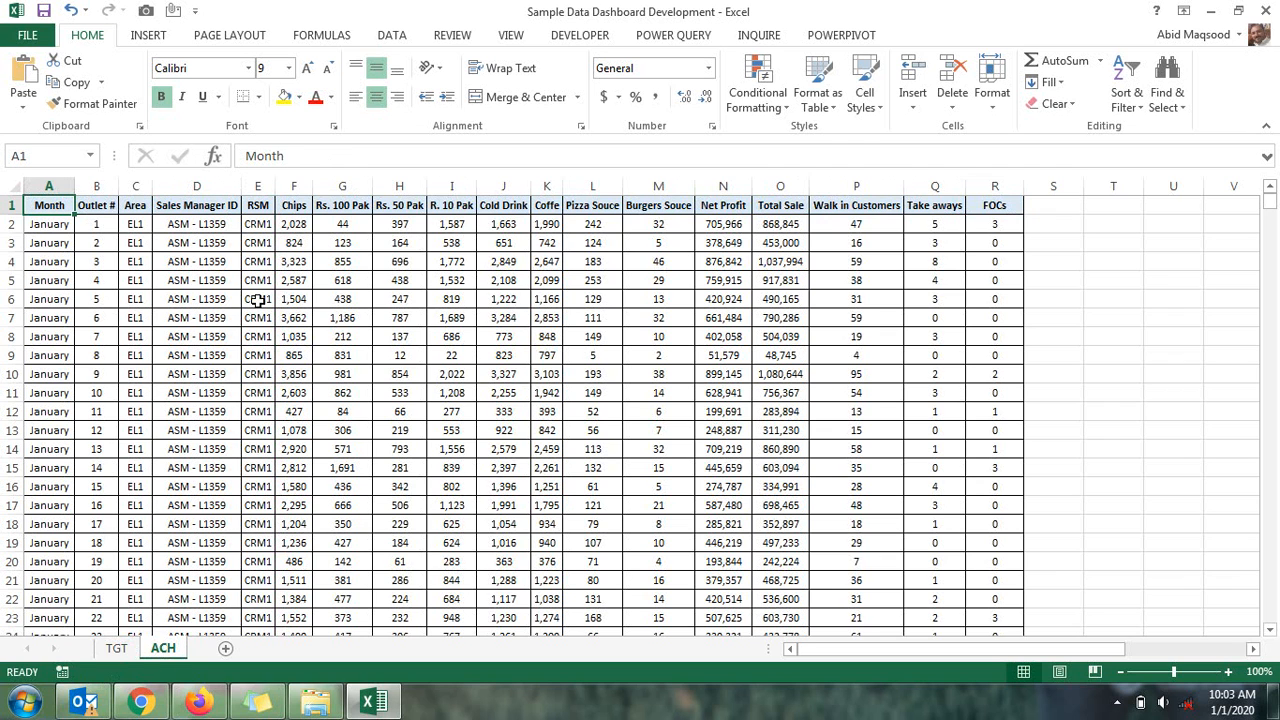
Inspect the Month column's filter values on the TGT sheet using a temporary filter on columns A to R
left_click(114, 648)
left_click_drag(54, 184, 1012, 186)
key("ctrl+shift+l")
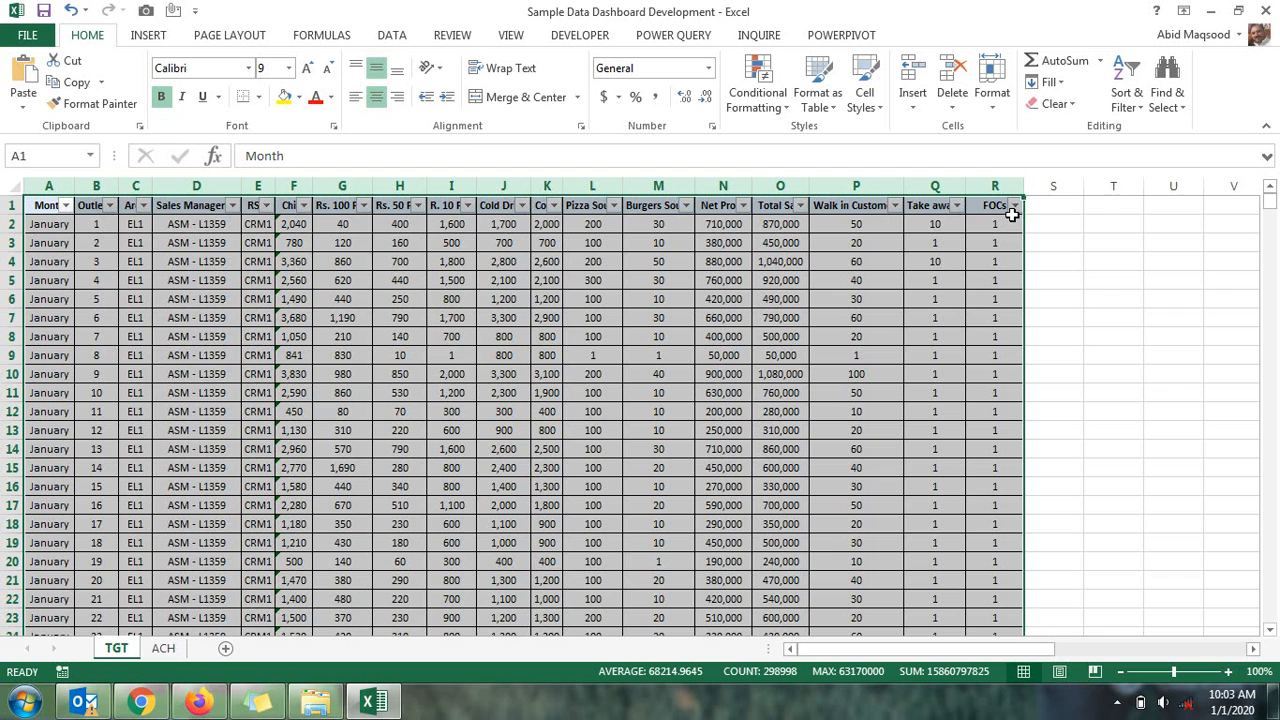
left_click(65, 206)
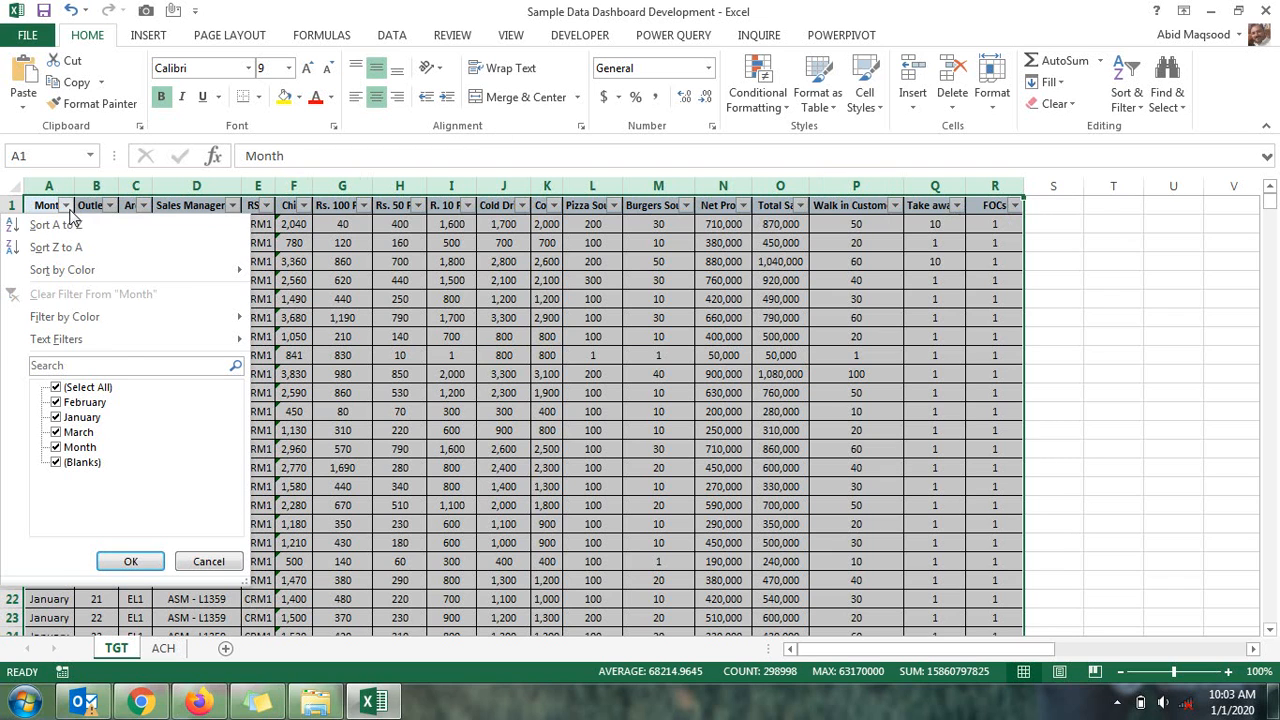
left_click(178, 560)
left_click(228, 370)
key("ctrl+shift+l")
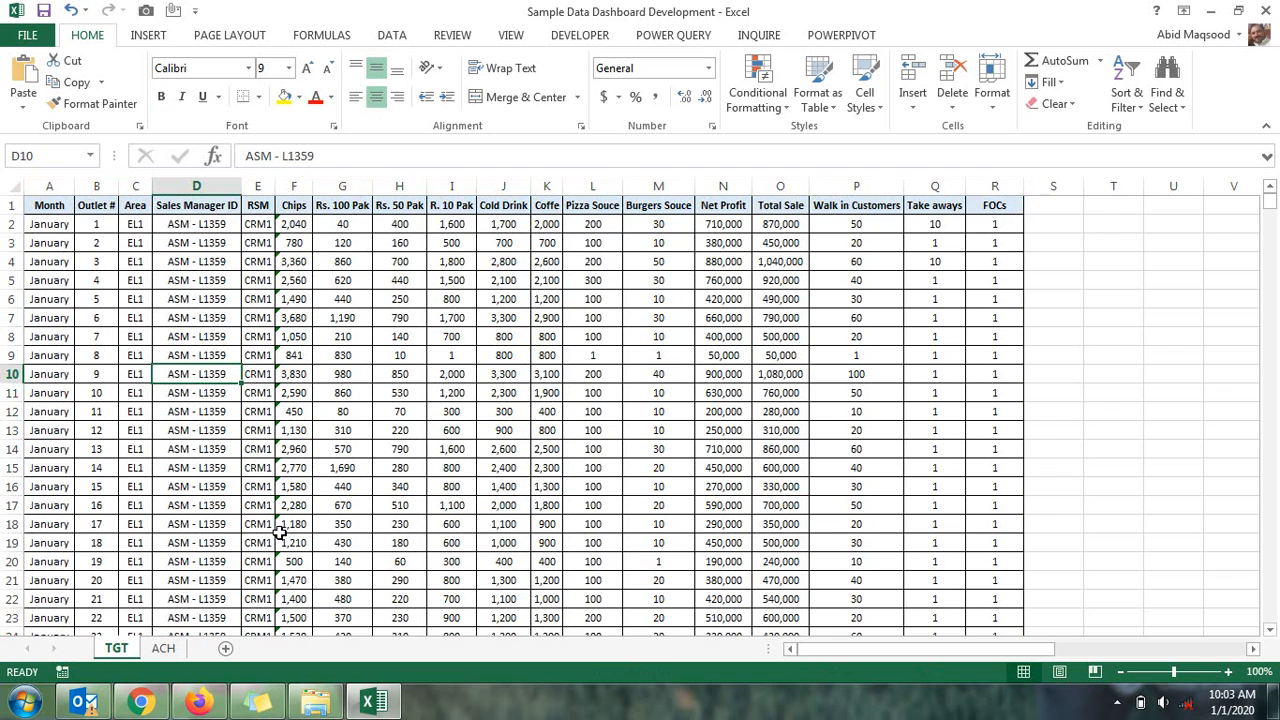
left_click(281, 411)
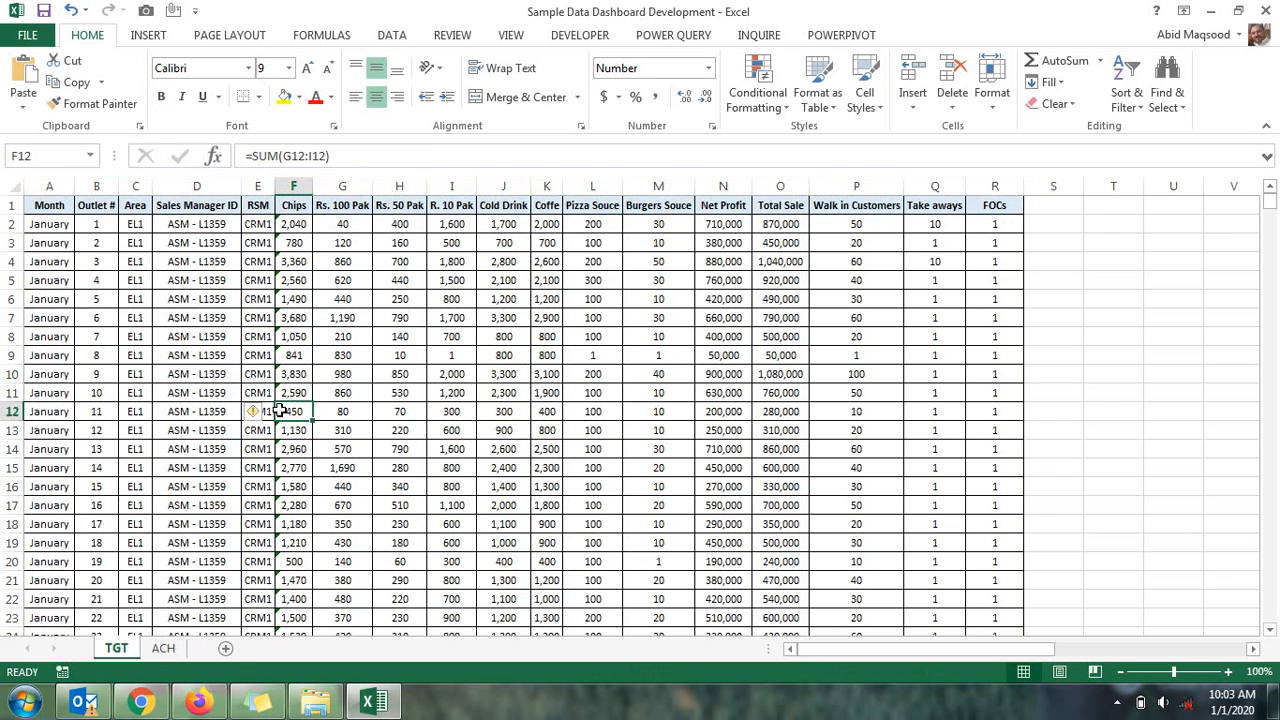
Add three new worksheets and move the ACH sheet directly after TGT
left_click(225, 650)
left_click(285, 651)
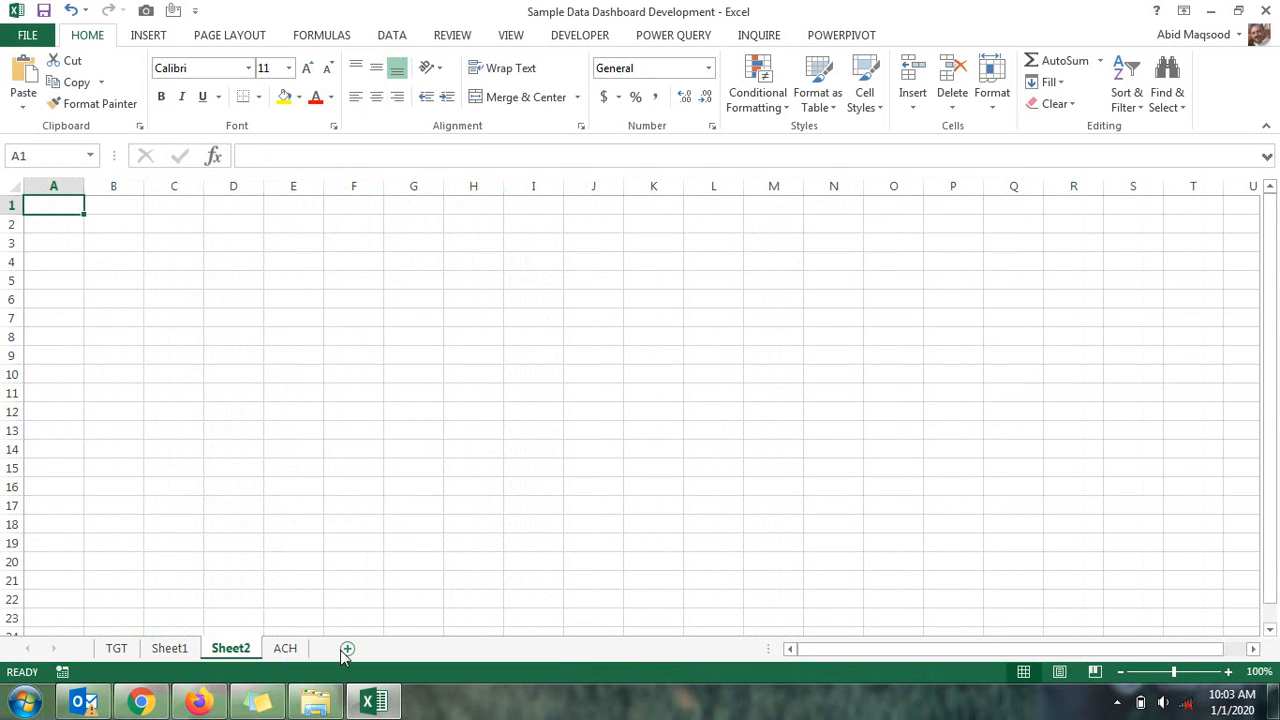
left_click(347, 650)
left_click(346, 650)
left_click_drag(286, 628, 140, 645)
Rename Sheet1 as Data Model
left_click(220, 648)
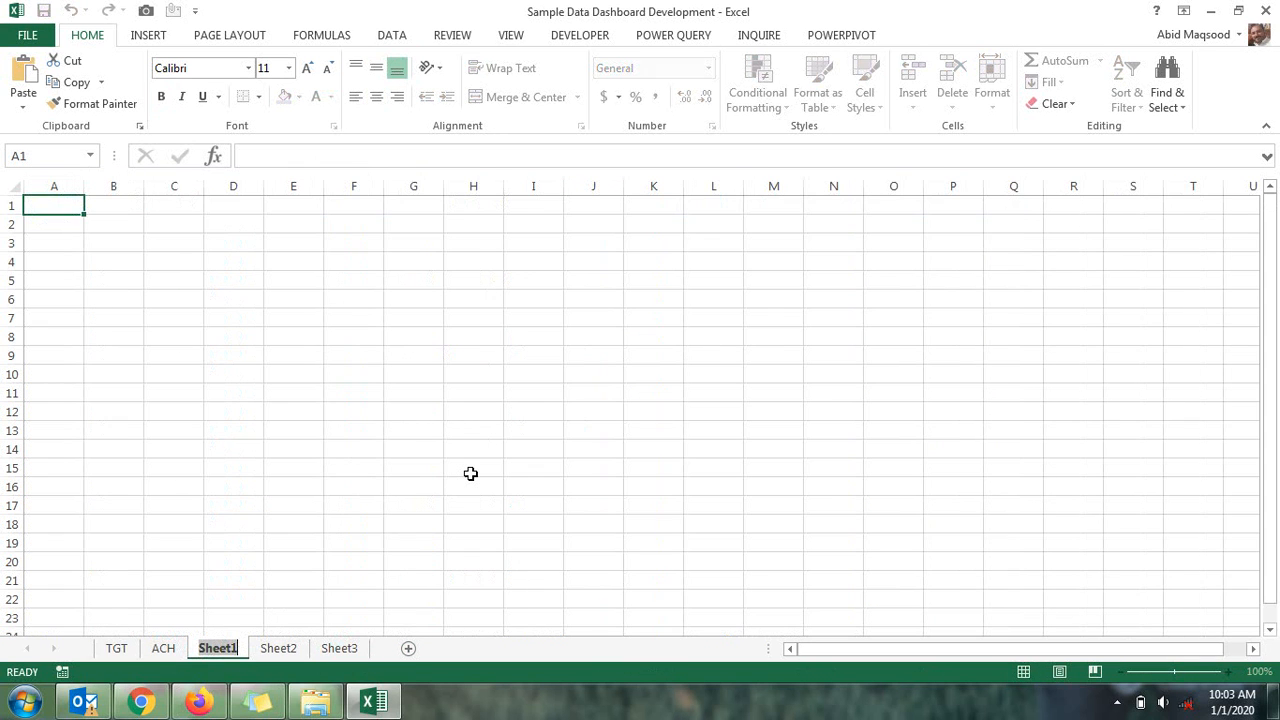
type("Data M")
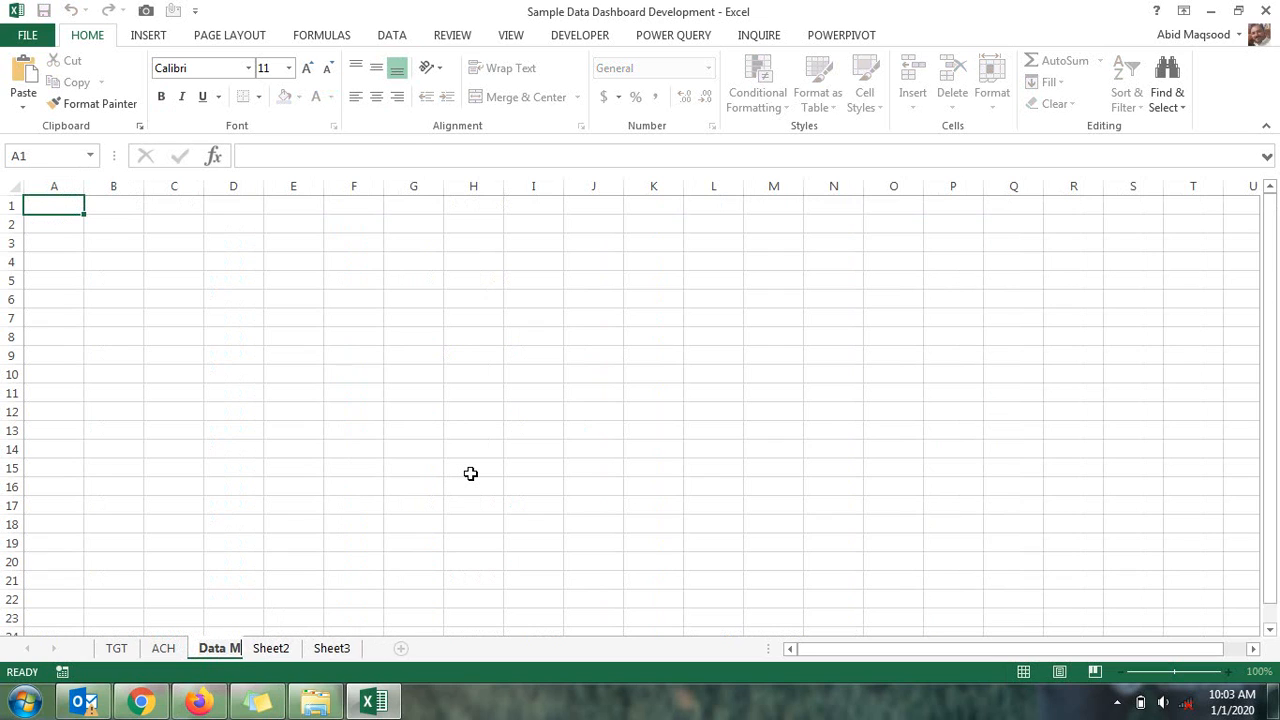
type("odel")
key("Return")
Rename Sheet2 as WRK and Sheet3 as Dashboard
left_click(314, 651)
double_click(316, 650)
type("WRK")
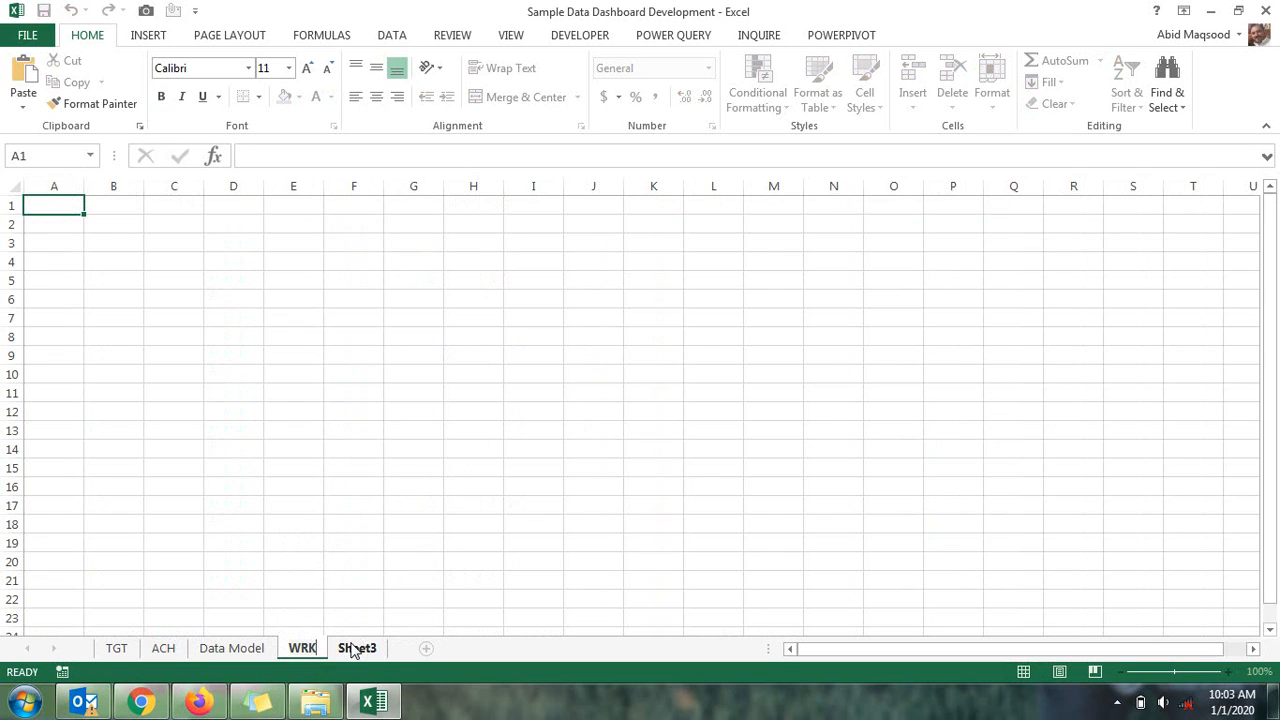
left_click(354, 650)
double_click(354, 650)
type("Dashboard")
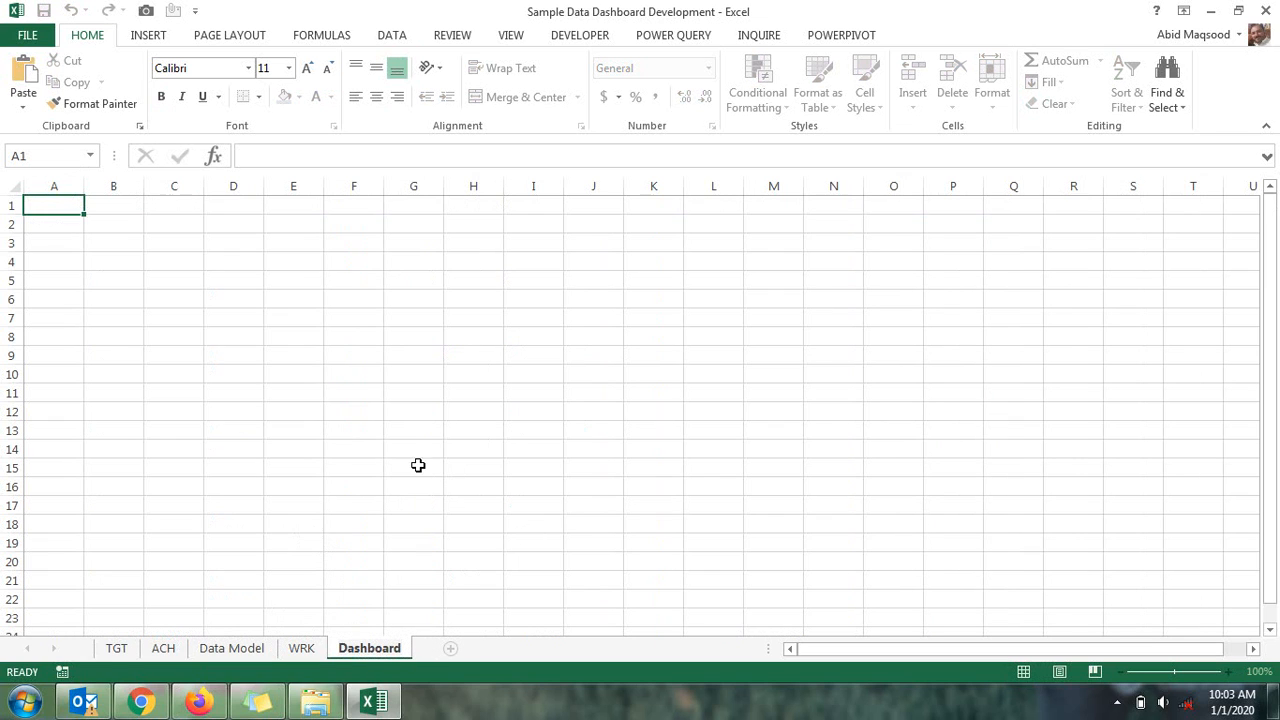
left_click(416, 434)
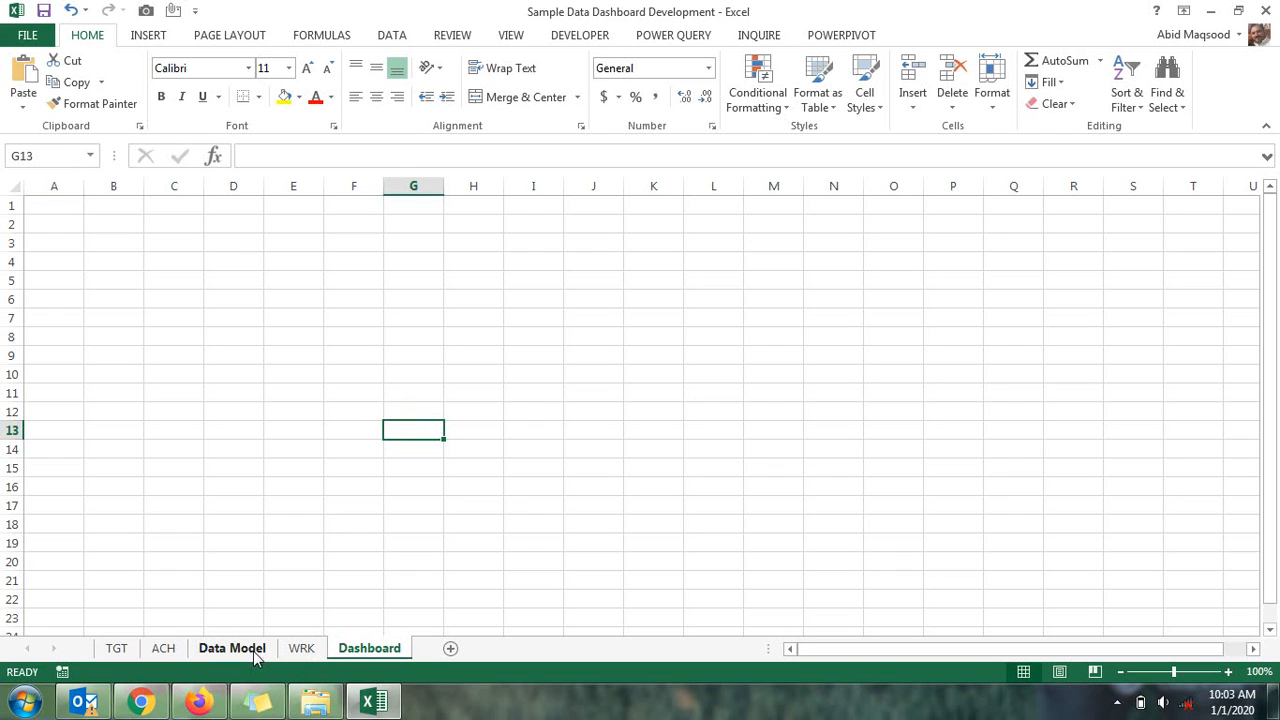
On the WRK sheet, number cells A14 to A25 from 1 to 12 as a filled series
left_click(304, 650)
left_click(117, 374)
key("Down")
key("Down")
key("Down")
key("Down")
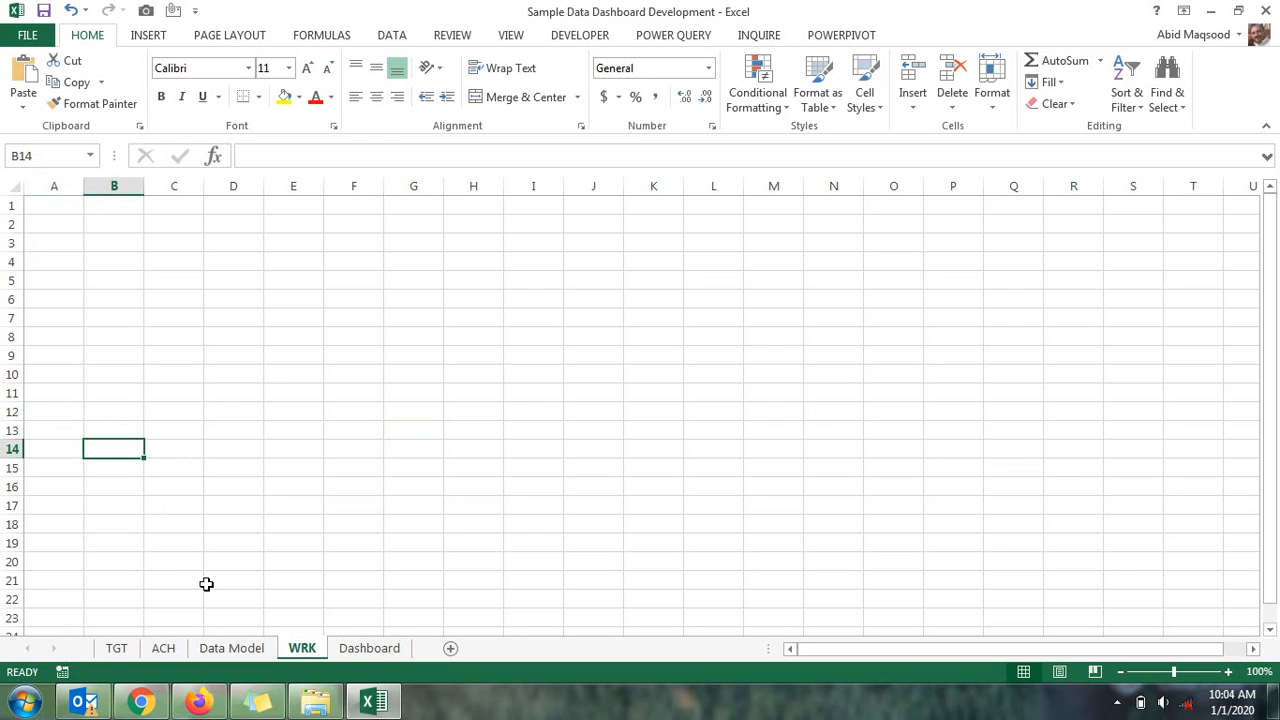
key("Left")
type("1")
key("Return")
type("2")
key("Up")
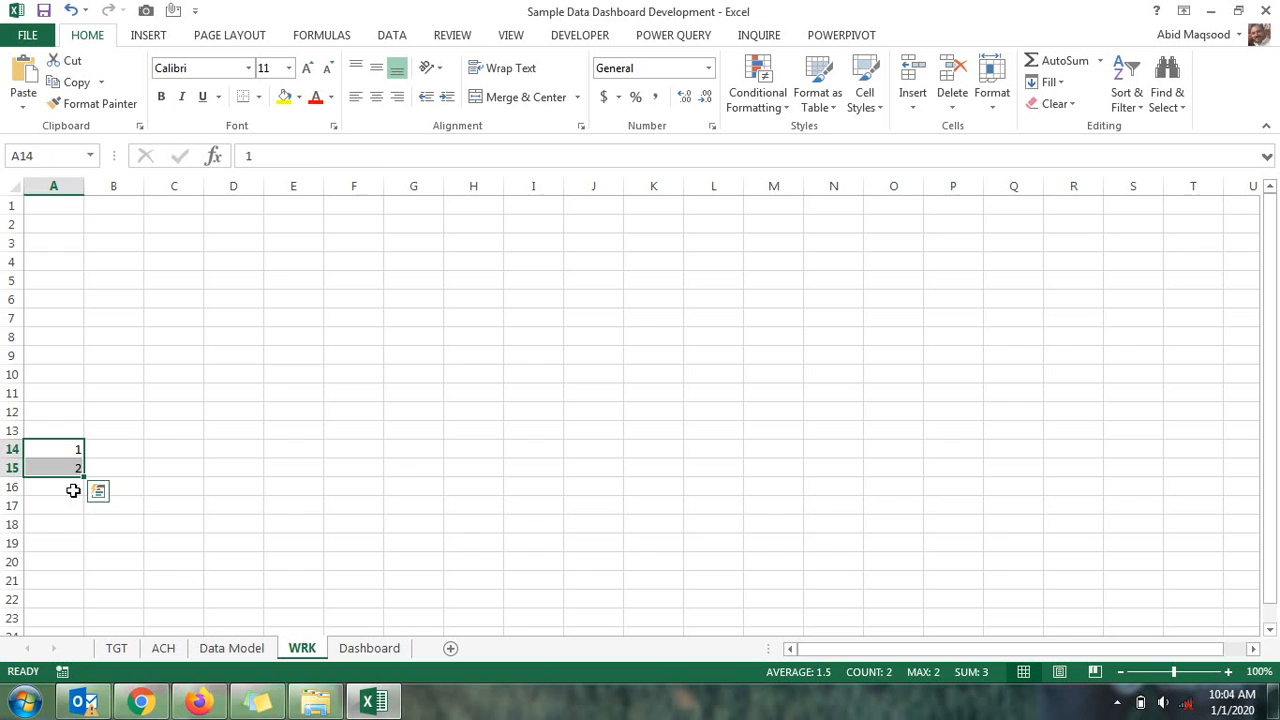
left_click_drag(84, 476, 74, 603)
Enter January in B14 and fill the month names through December in B25
left_click(118, 397)
type("Ja")
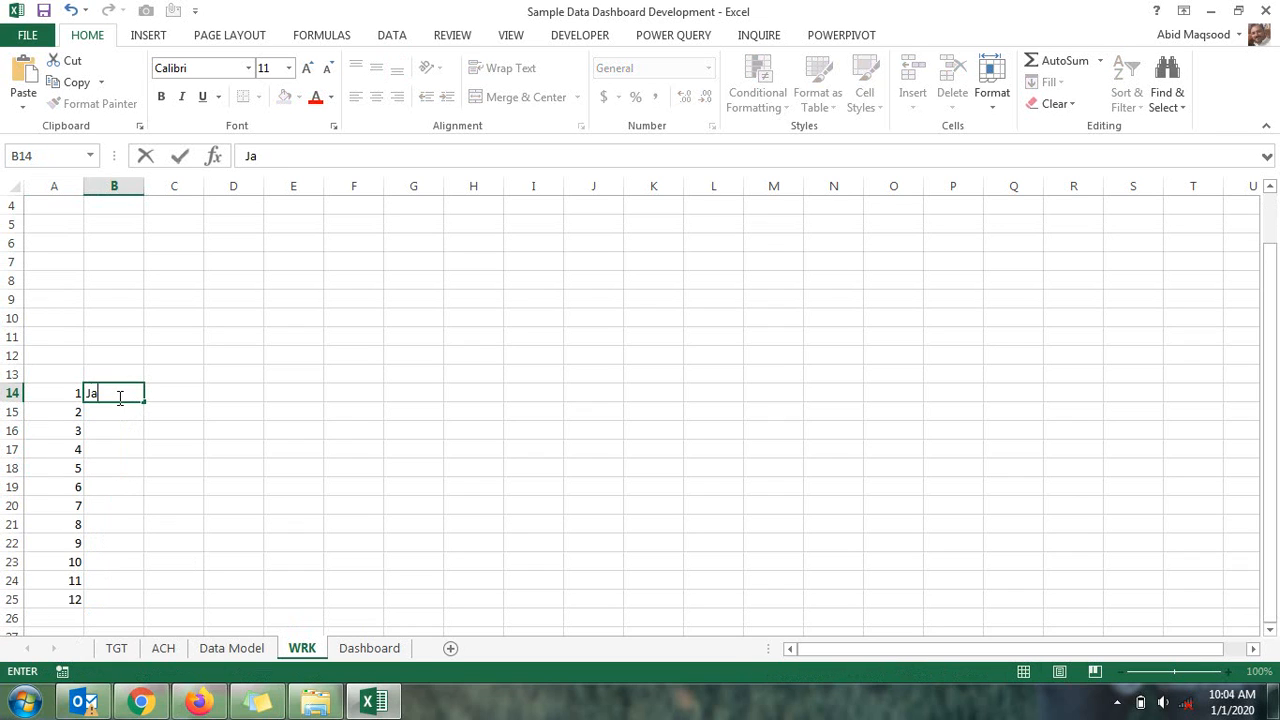
type("nuary")
key("Return")
left_click(118, 397)
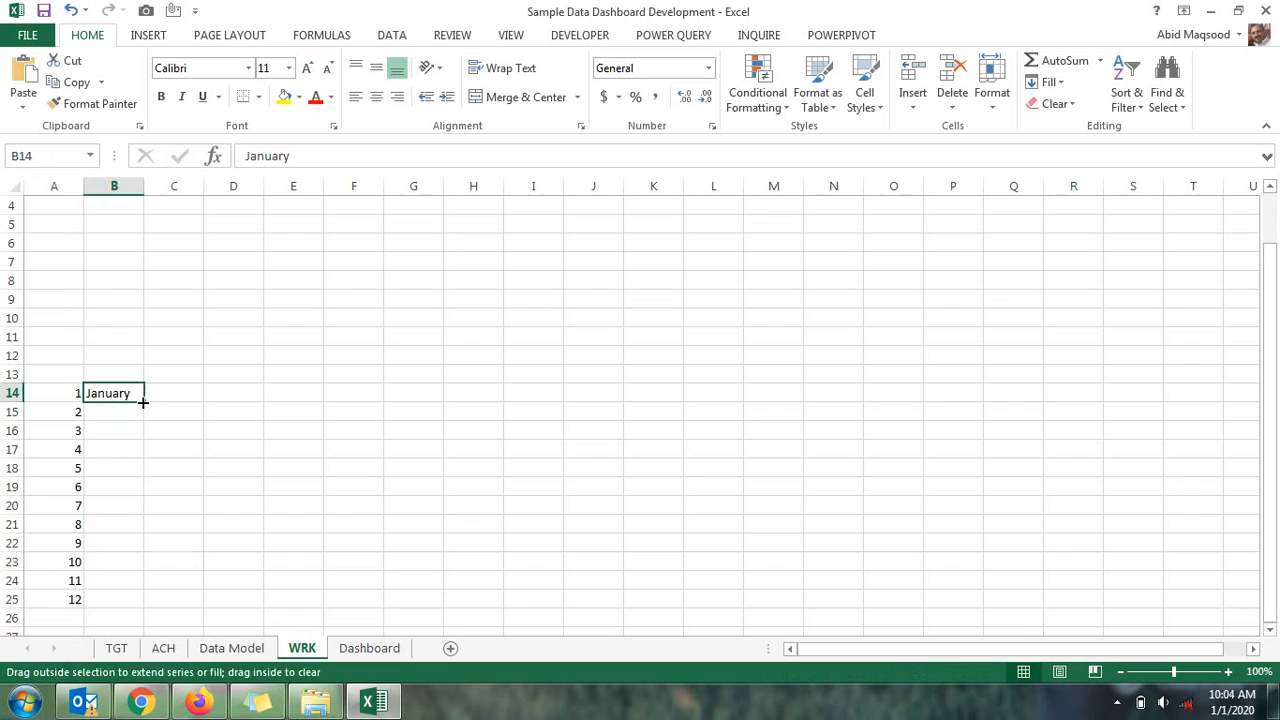
double_click(141, 403)
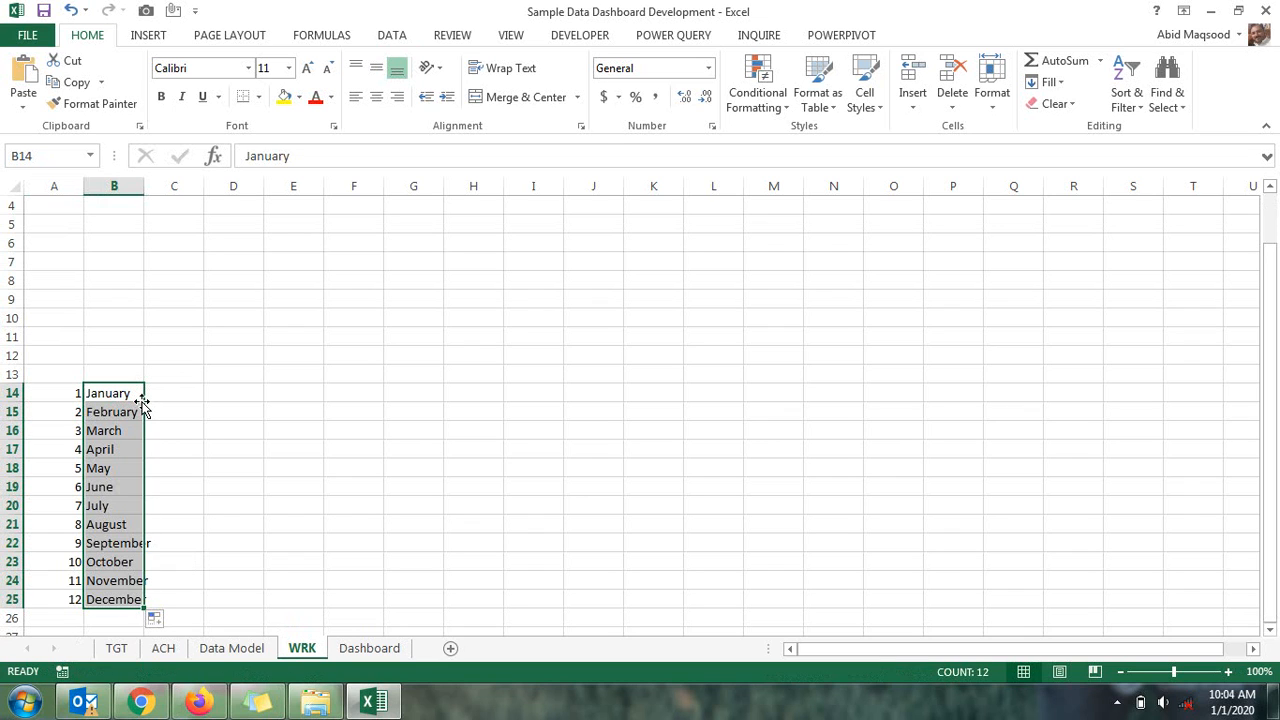
On the Dashboard sheet, check in the ribbon customization options whether the Developer commands are enabled
left_click(345, 649)
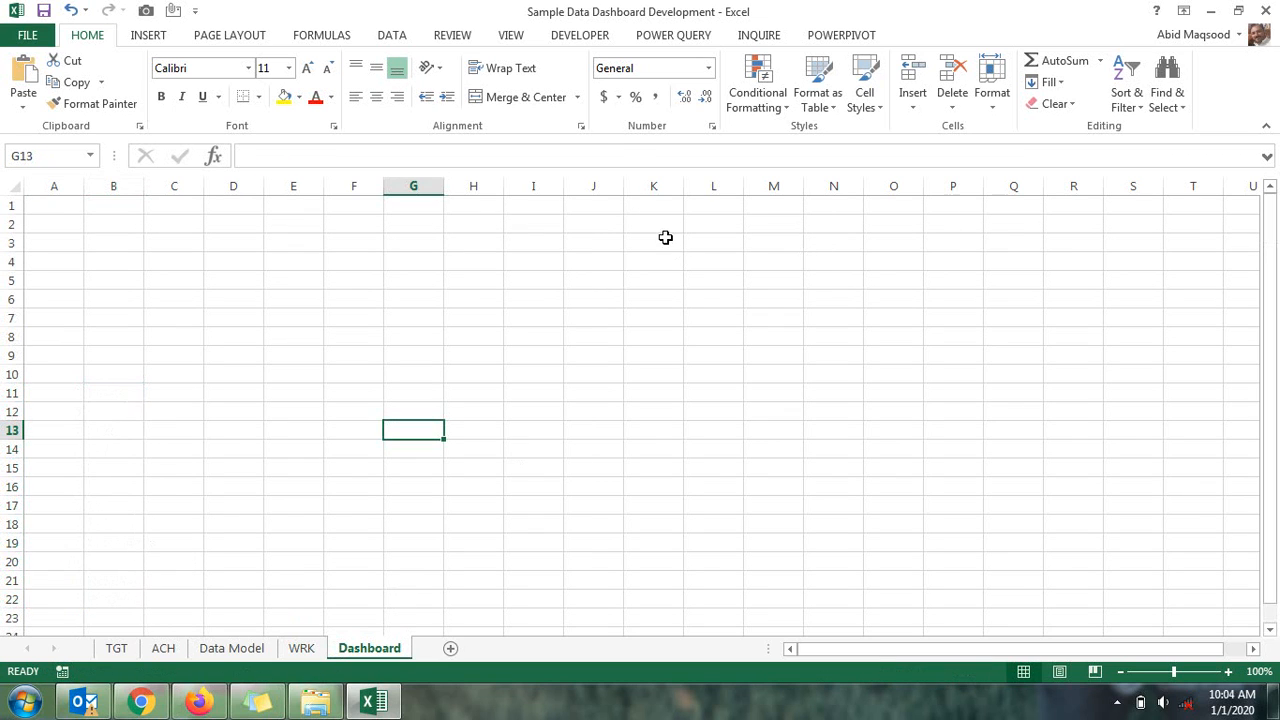
left_click(573, 38)
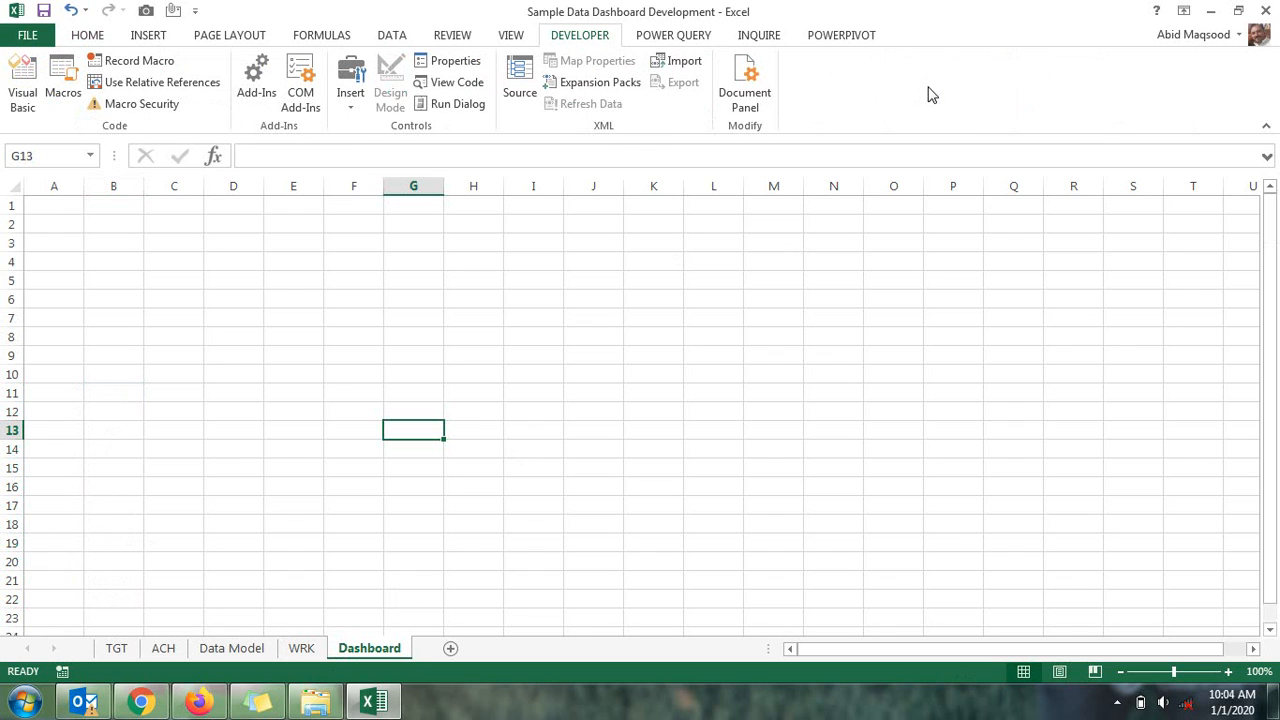
right_click(1249, 79)
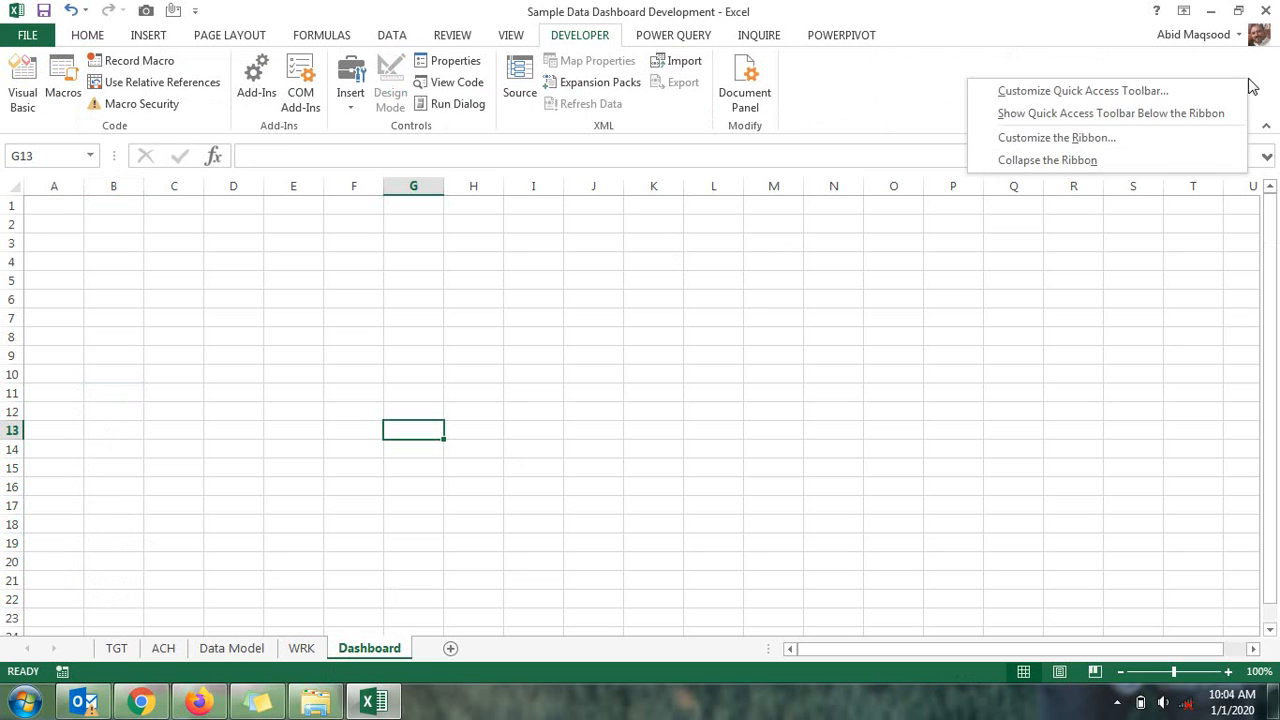
left_click(1112, 137)
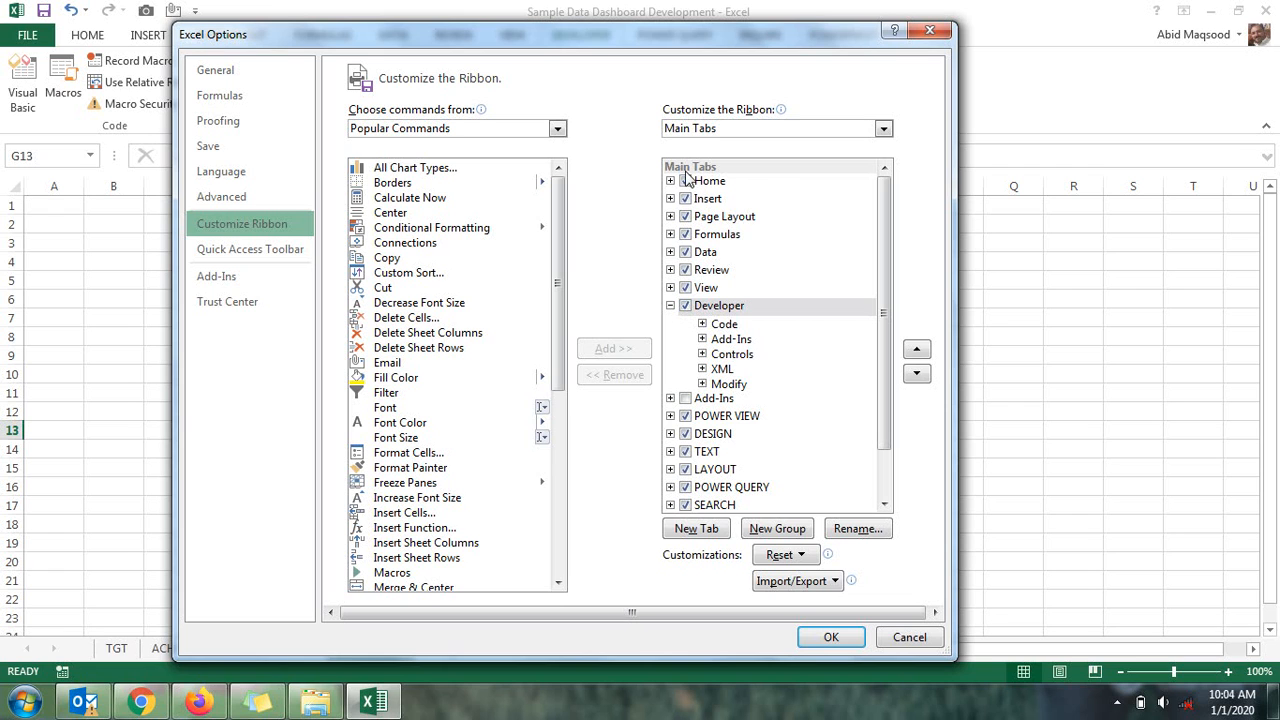
left_click(910, 638)
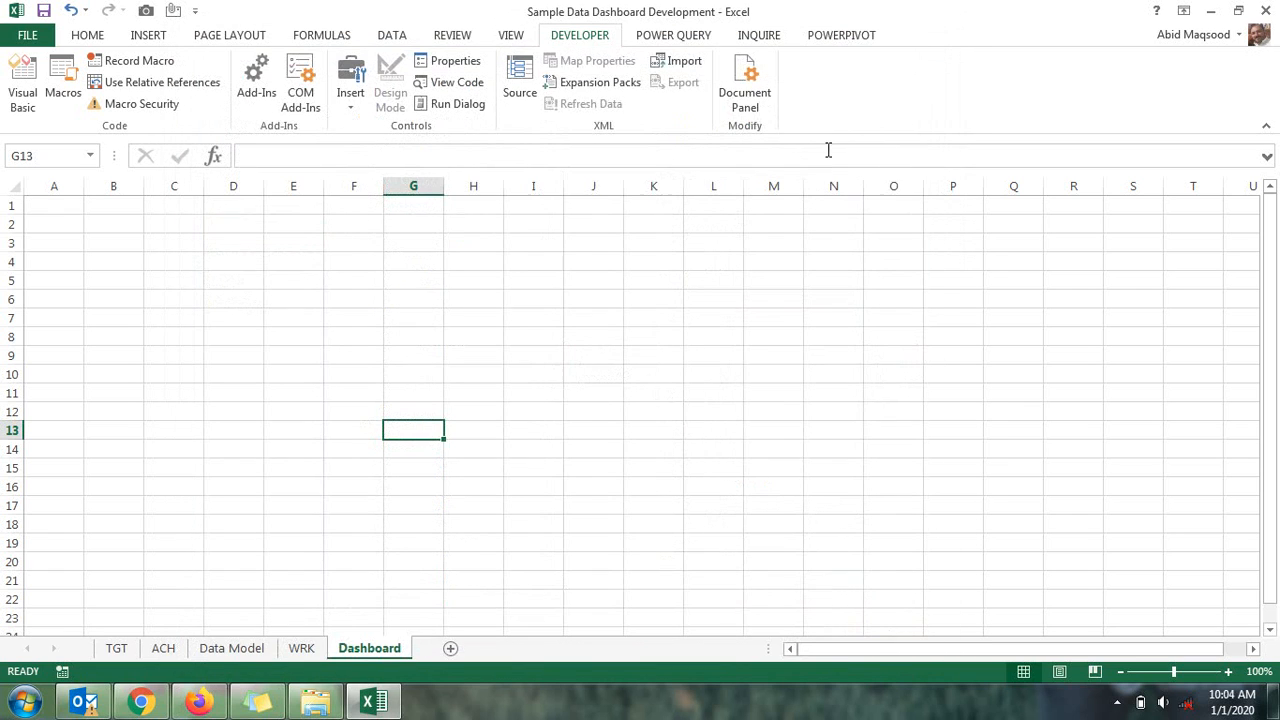
Draw a combo box form control over cells Q1 to S2 of the Dashboard, make it slightly taller and nudge it up
left_click(354, 100)
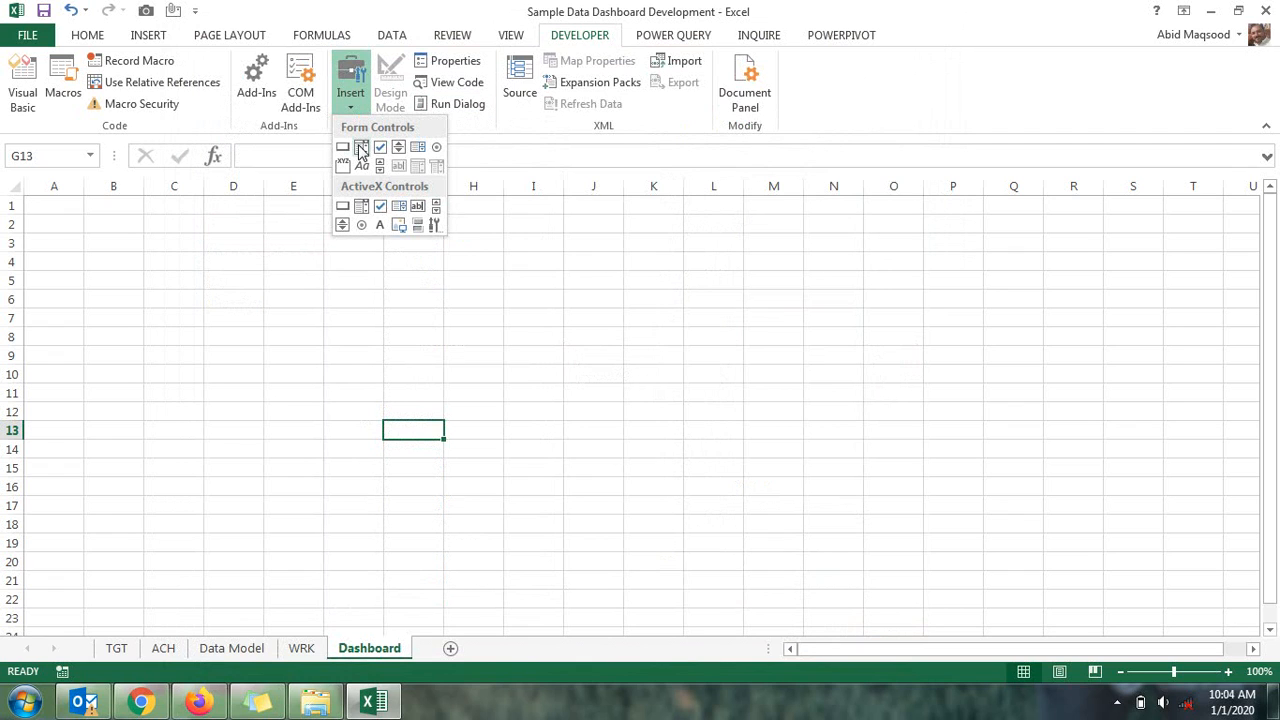
left_click(362, 148)
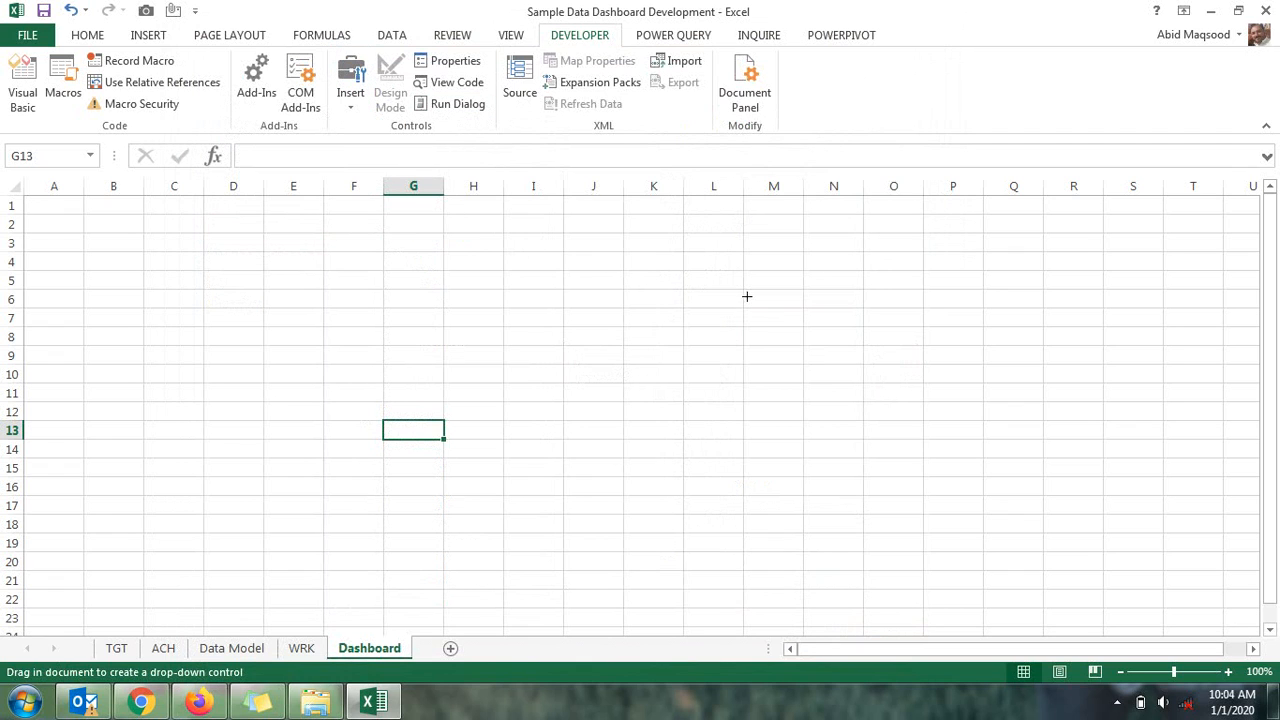
left_click(352, 95)
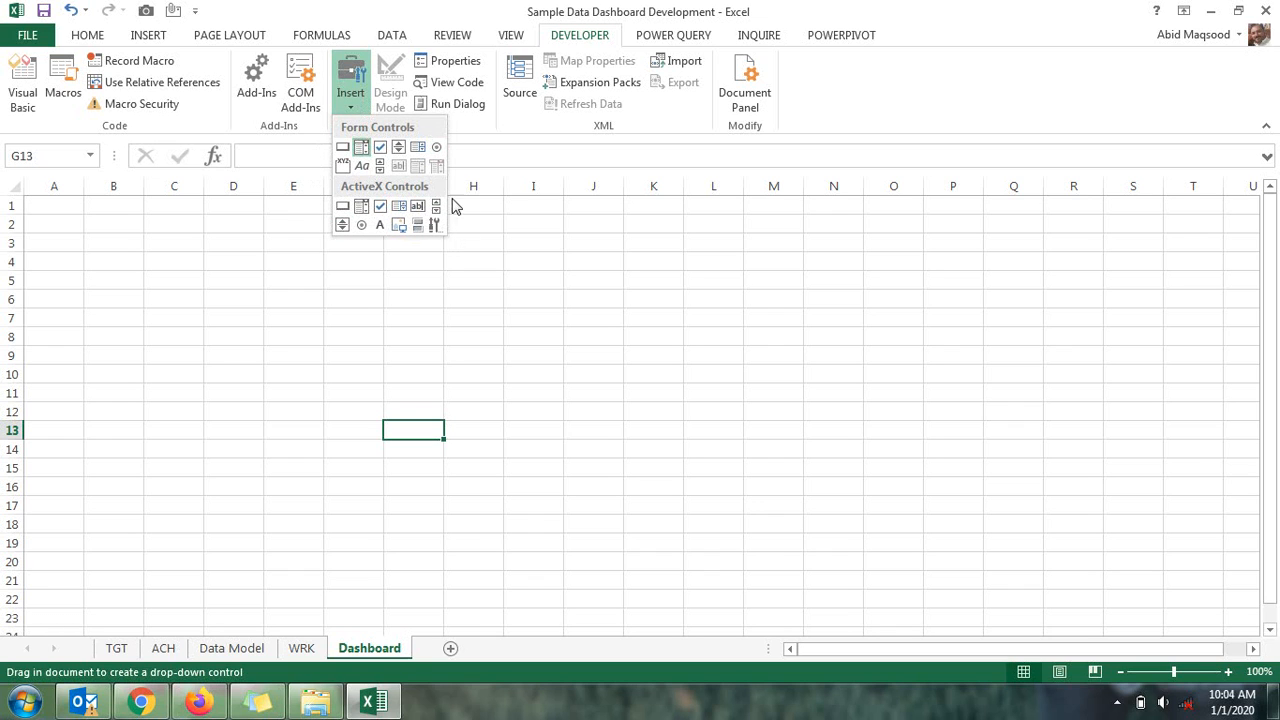
left_click(379, 166)
left_click(350, 80)
left_click(358, 147)
left_click_drag(1012, 204, 1151, 225)
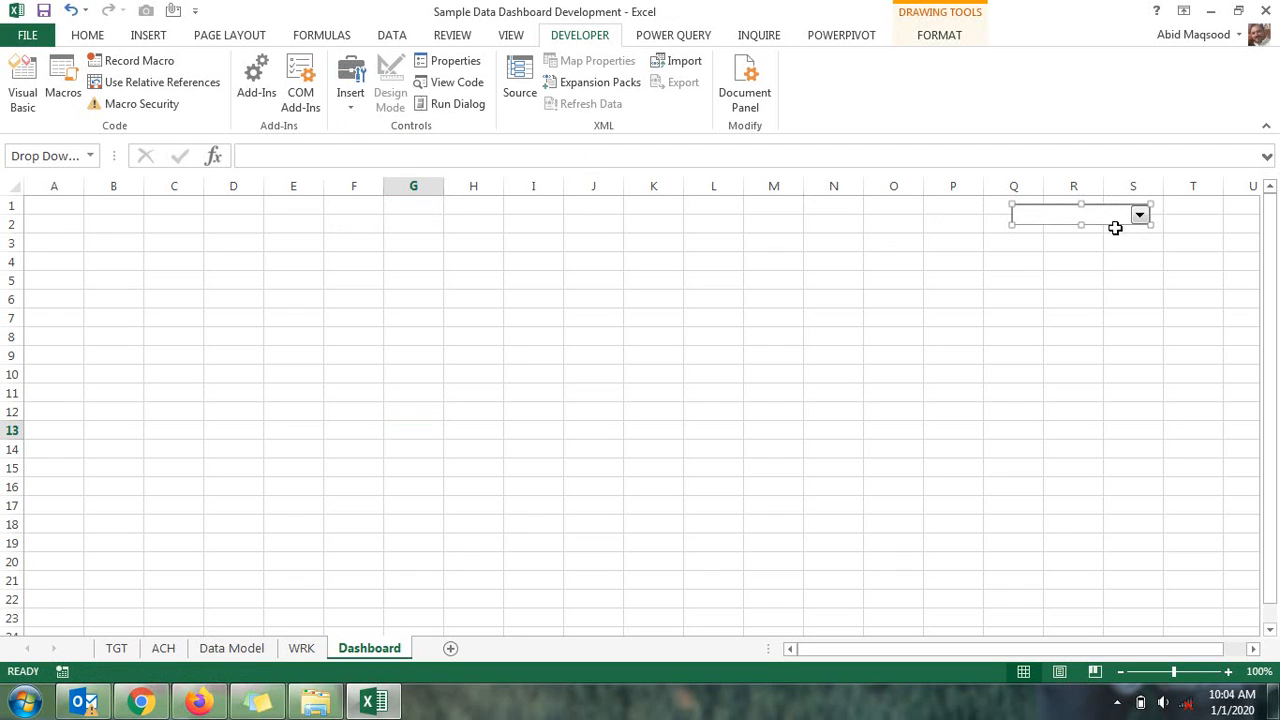
left_click_drag(1078, 225, 1078, 229)
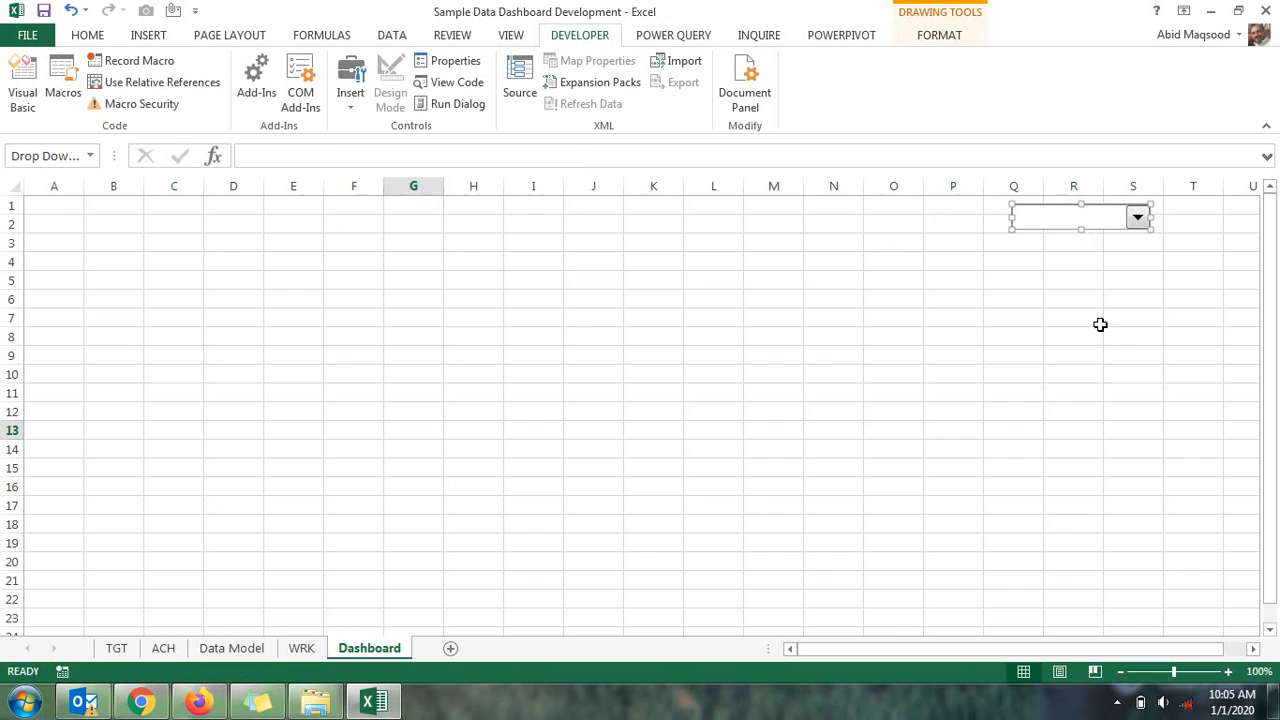
key("Up")
key("Up")
key("Up")
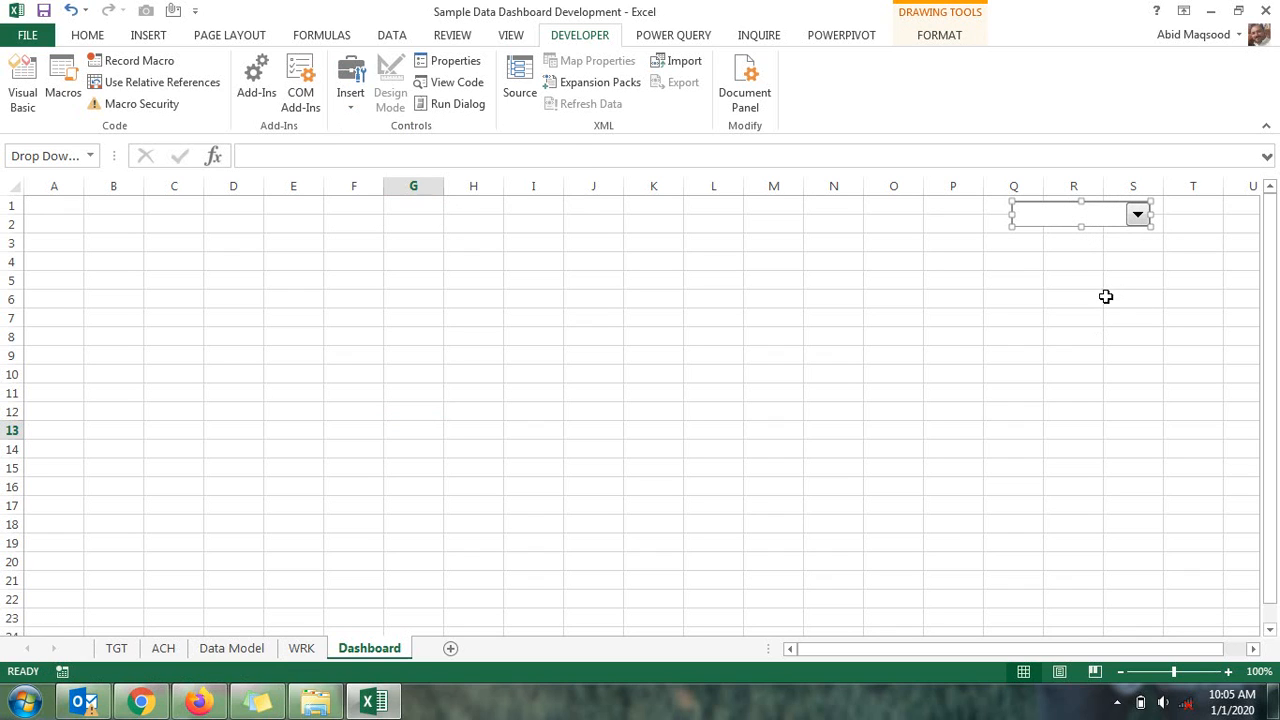
Fill rows 1 and 2 and columns A and B of the Dashboard sheet with black
left_click_drag(5, 206, 11, 222)
left_click(95, 37)
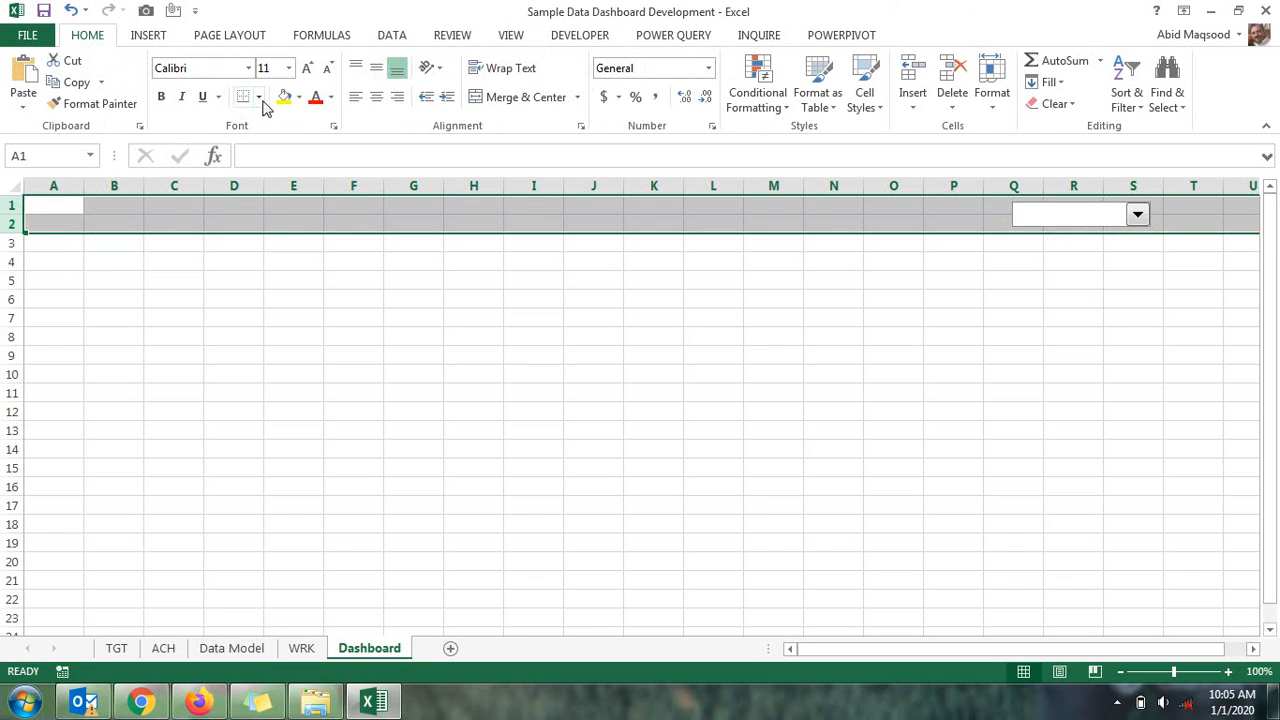
left_click(298, 97)
left_click(300, 140)
left_click_drag(54, 186, 120, 186)
left_click(284, 97)
left_click(228, 257)
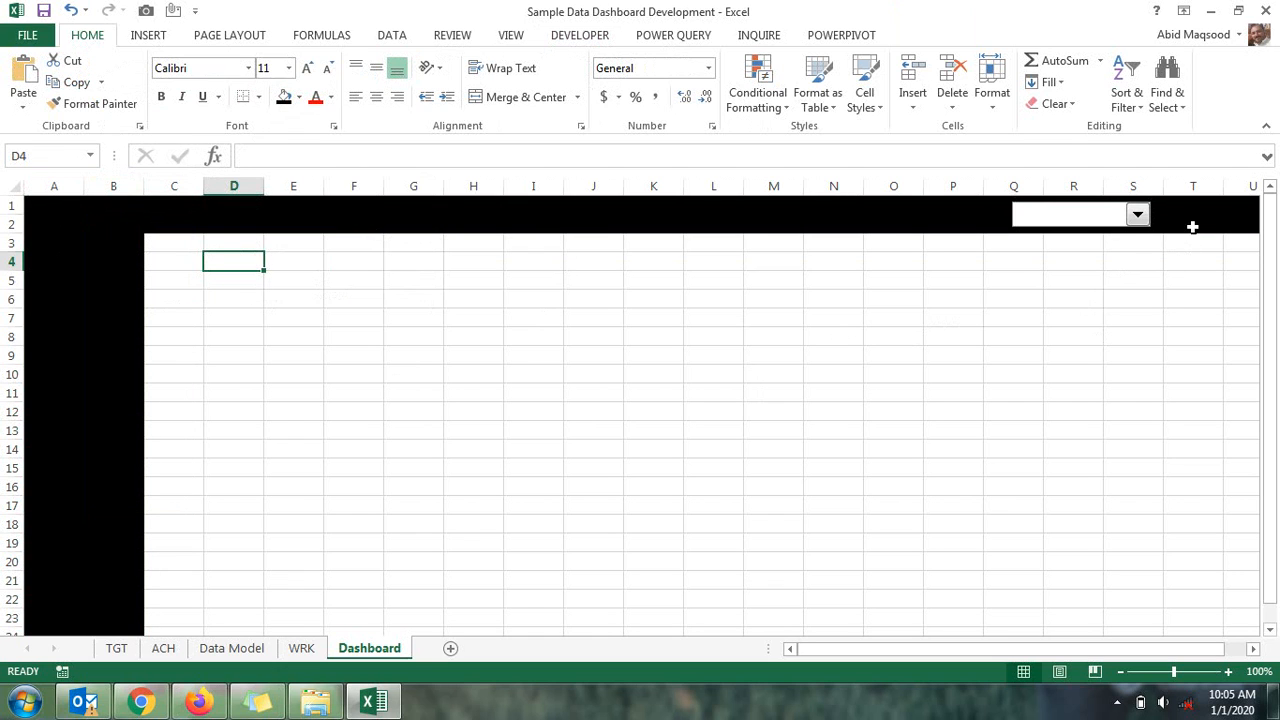
Try to give the combo box 12 drop-down lines, 3-D shading and positioning that doesn't move or size with cells
right_click(1104, 217)
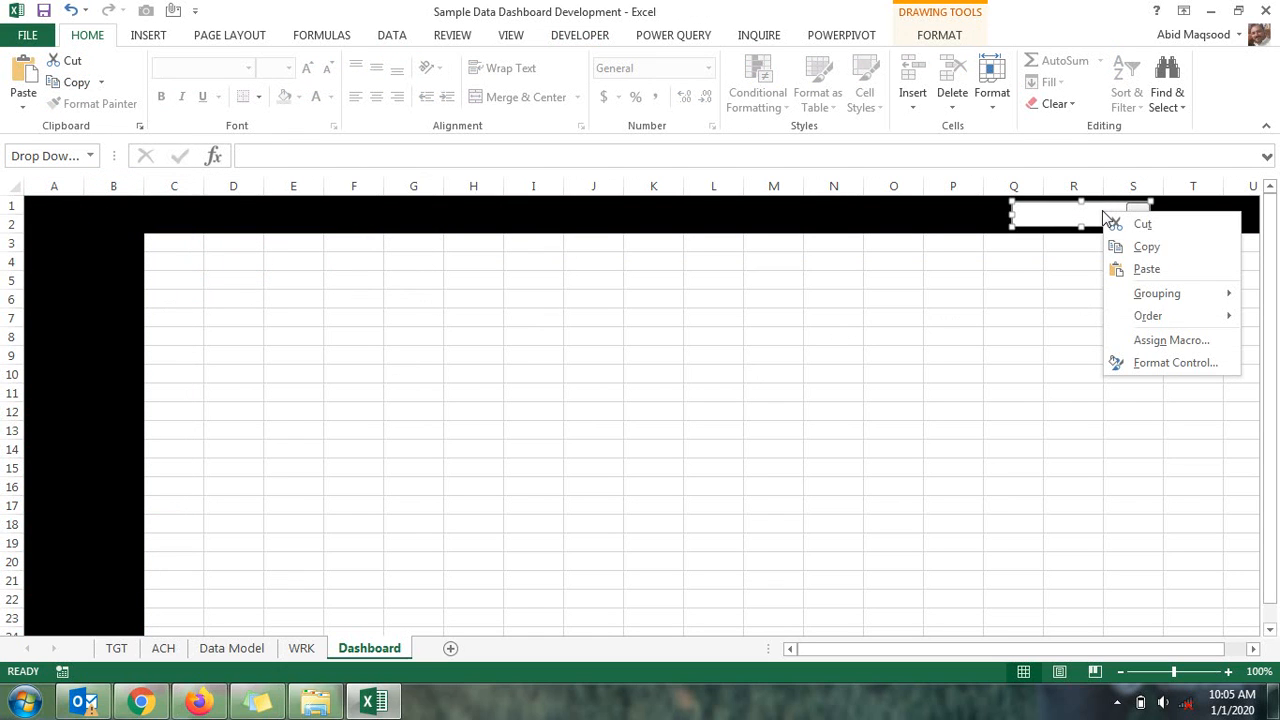
left_click(1166, 366)
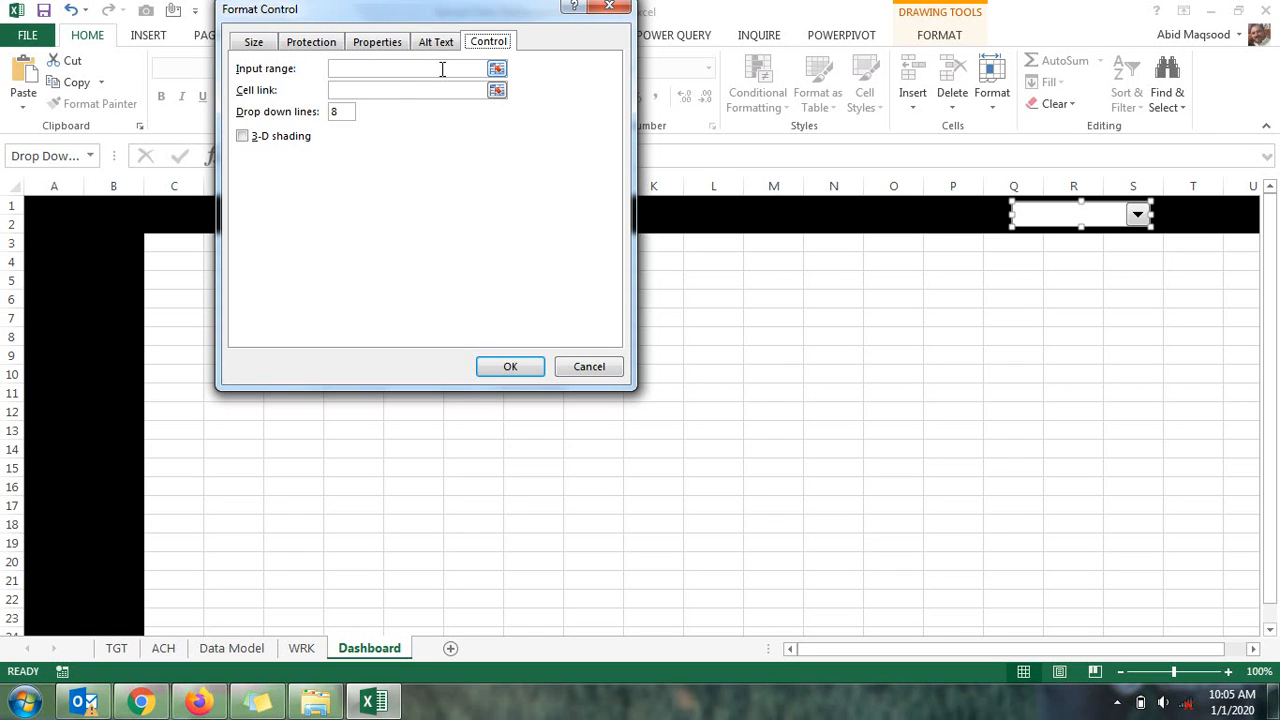
left_click(349, 113)
left_click(242, 137)
left_click(390, 46)
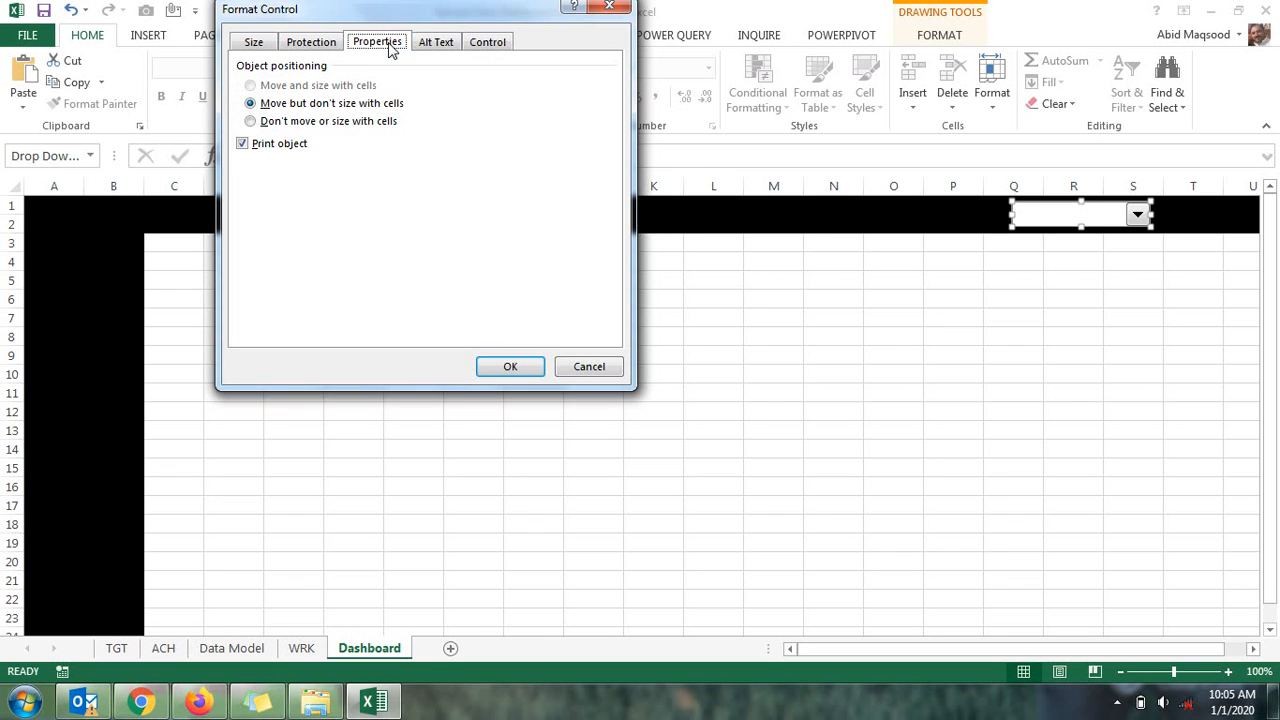
left_click(272, 125)
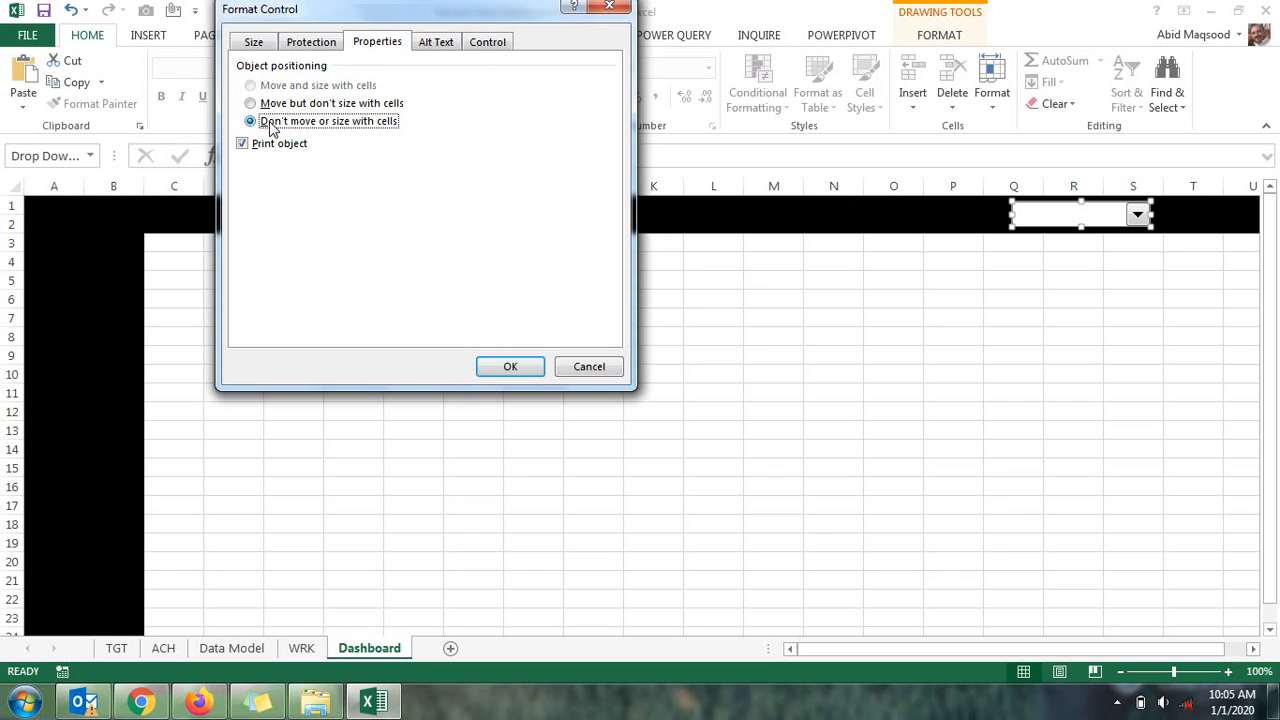
Try to set the combo box's input range to WRK!$B$14:$B$25 and its cell link to WRK!$A$4
left_click(480, 46)
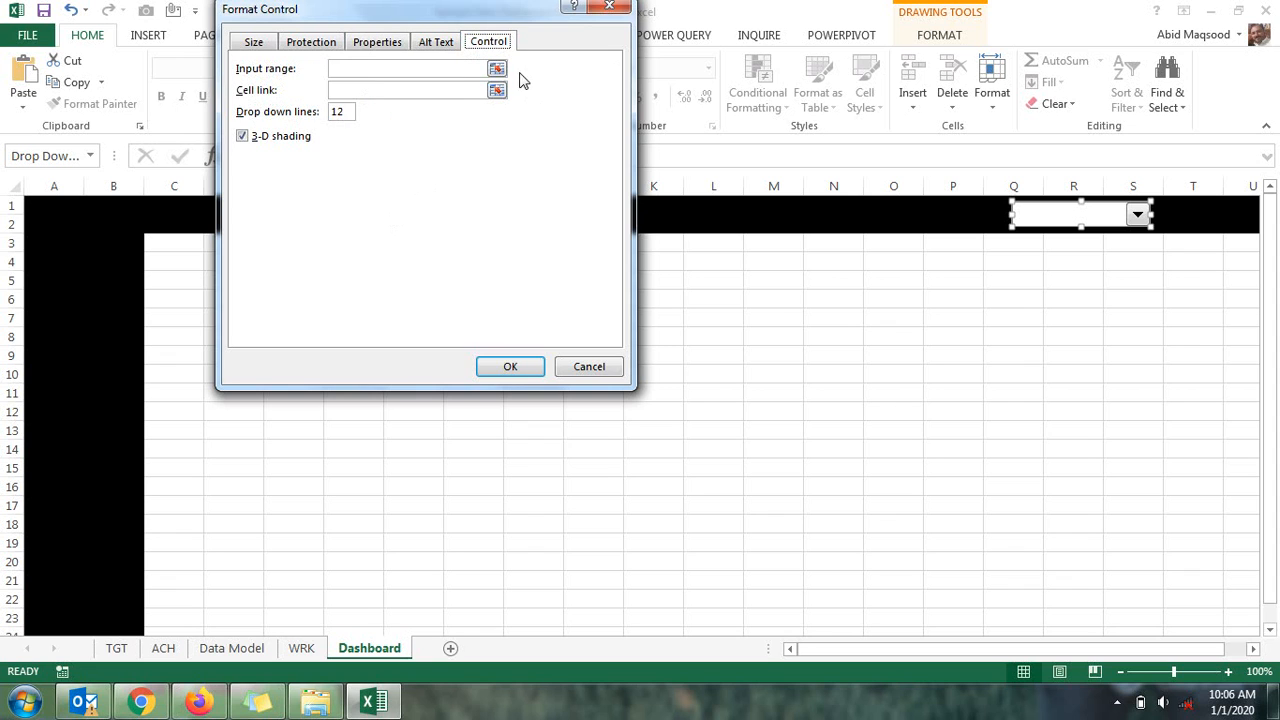
left_click(497, 68)
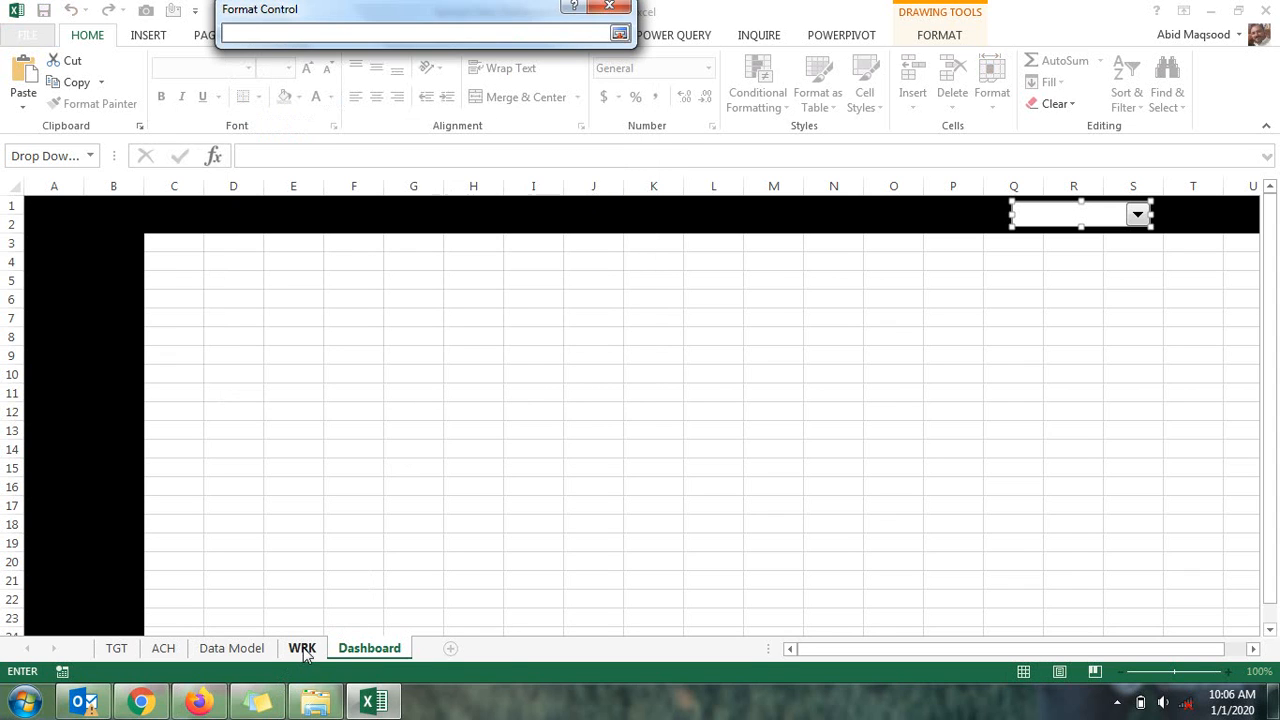
left_click(301, 648)
left_click_drag(117, 395, 112, 600)
left_click(620, 33)
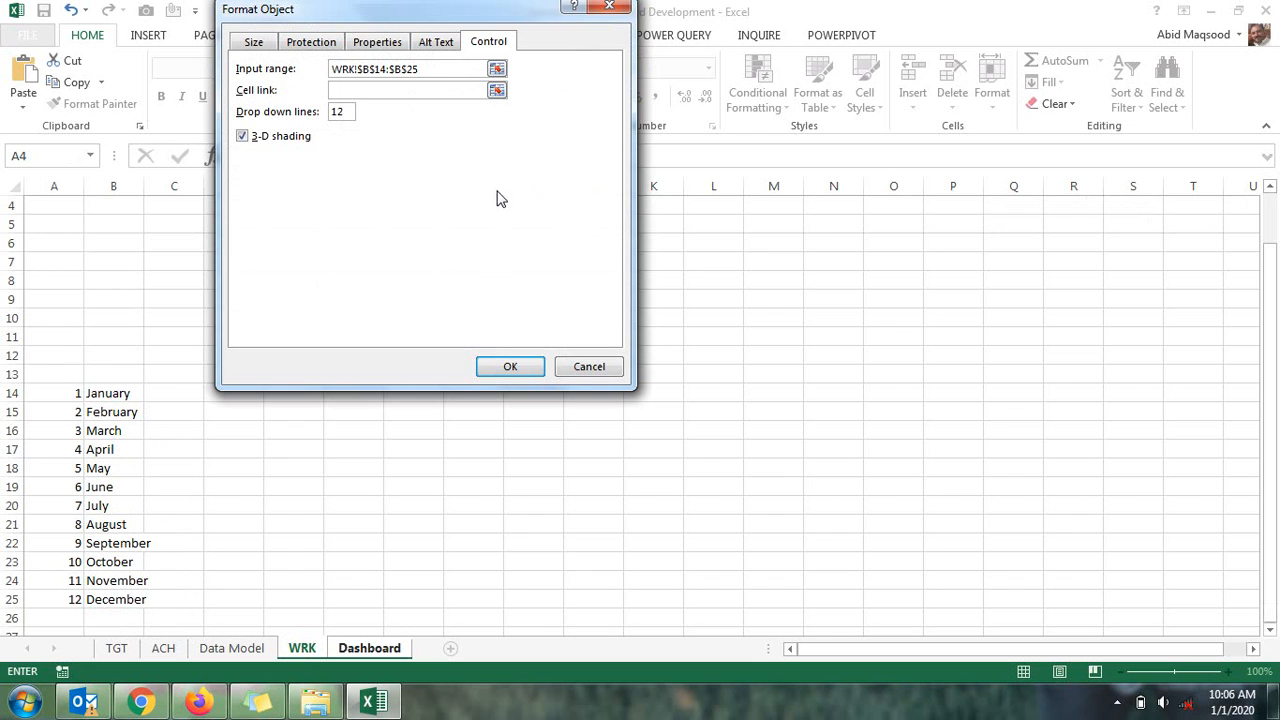
left_click(497, 92)
left_click(301, 648)
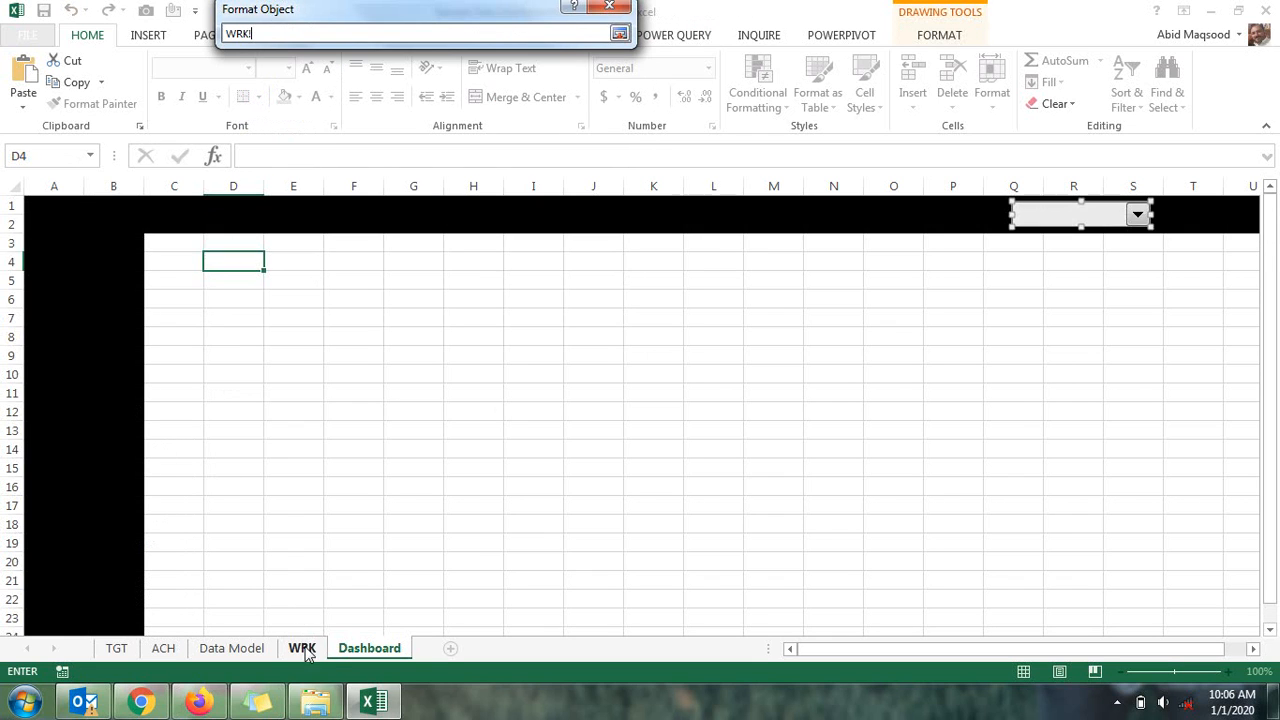
left_click(30, 203)
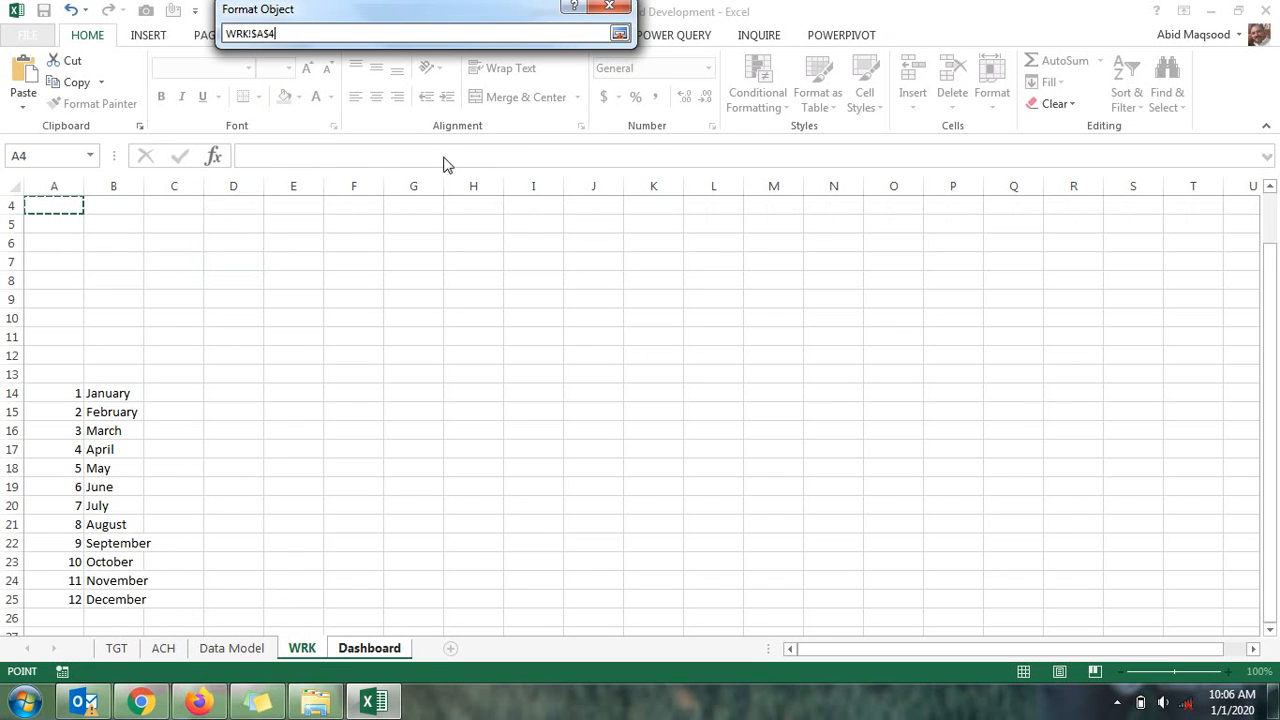
left_click(620, 33)
left_click(584, 373)
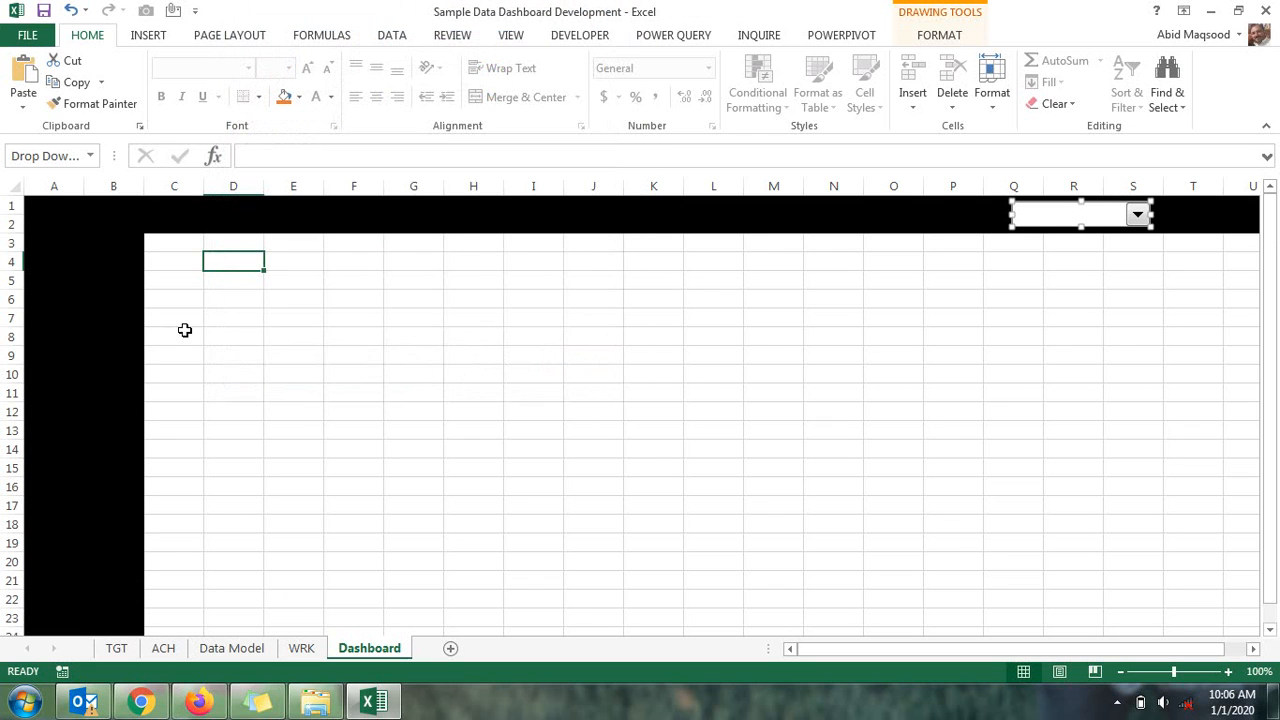
Set the Dashboard combo box's input range to WRK!$B$14:$B$25 and its cell link to WRK!$A$1
right_click(1043, 217)
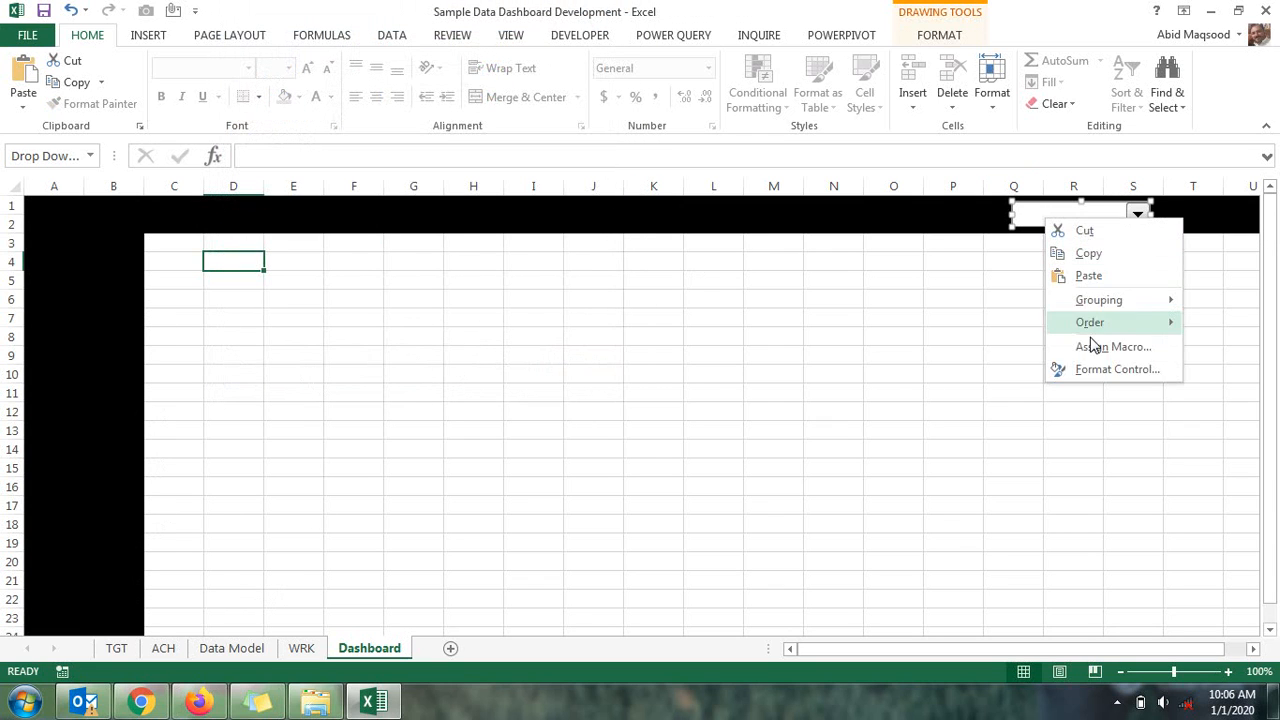
left_click(1089, 366)
left_click(497, 69)
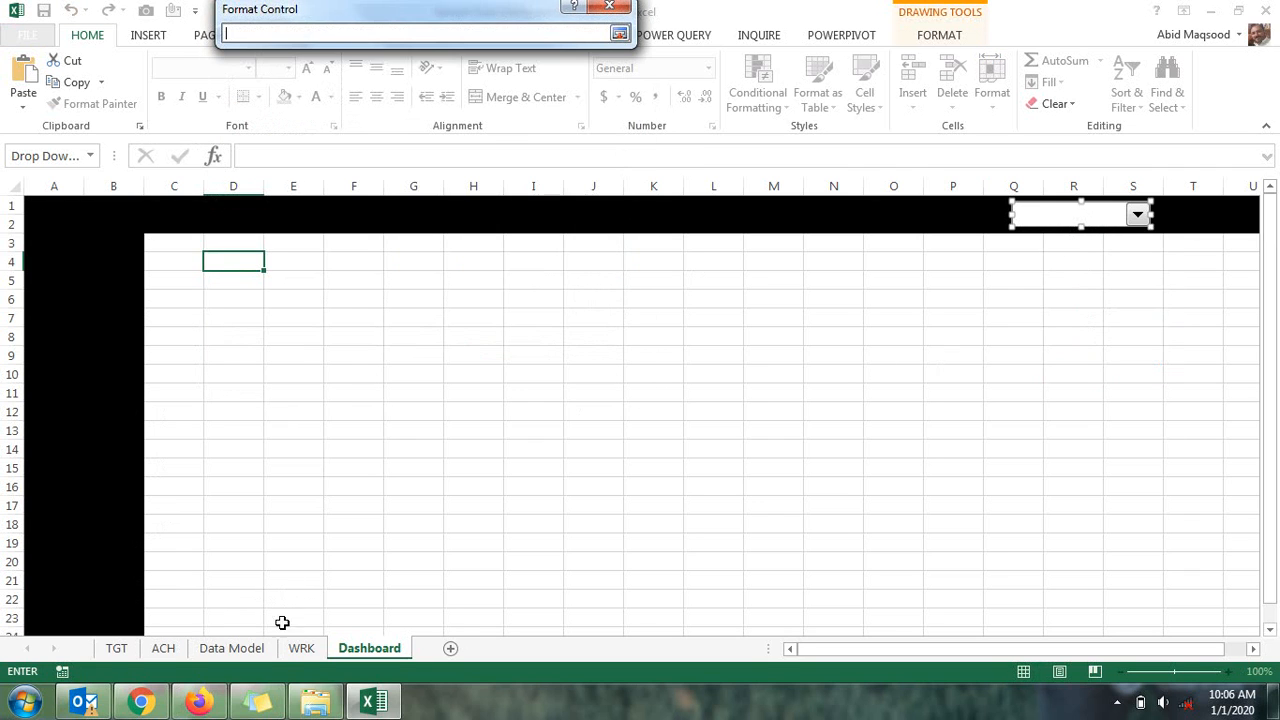
left_click(301, 648)
left_click_drag(119, 398, 118, 599)
scroll(114, 340, "up", 1)
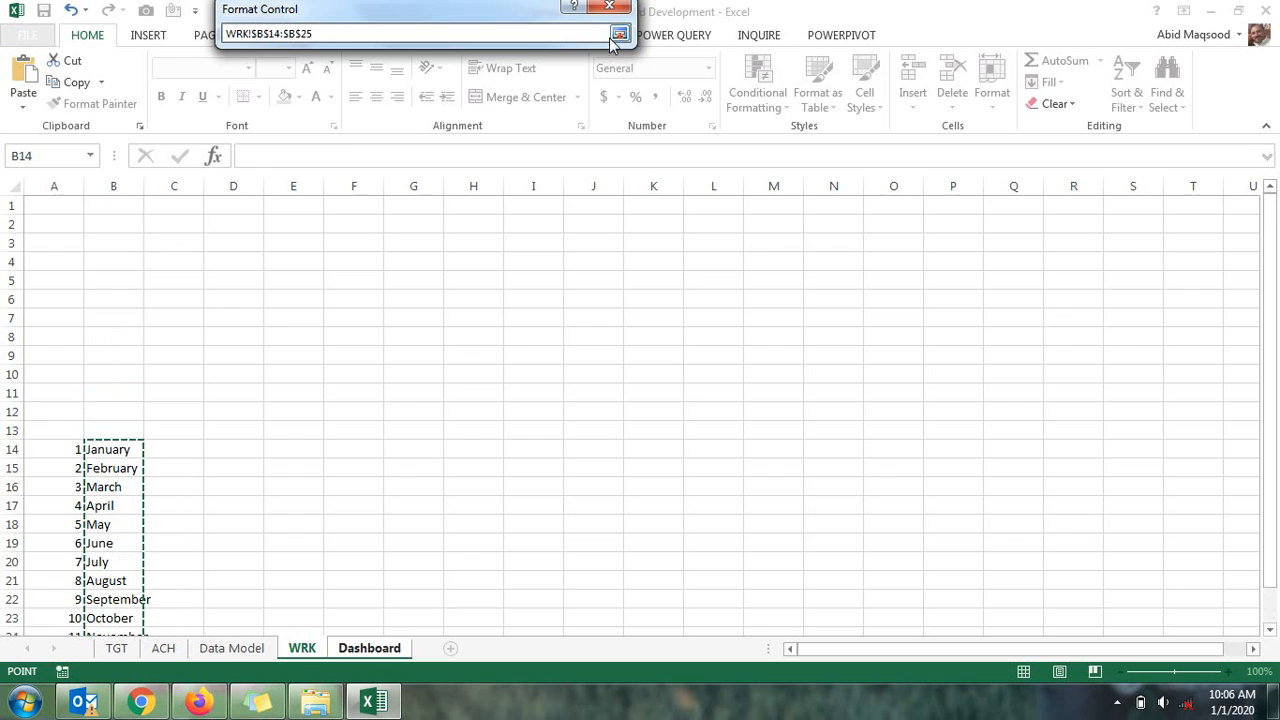
left_click(618, 34)
left_click(497, 92)
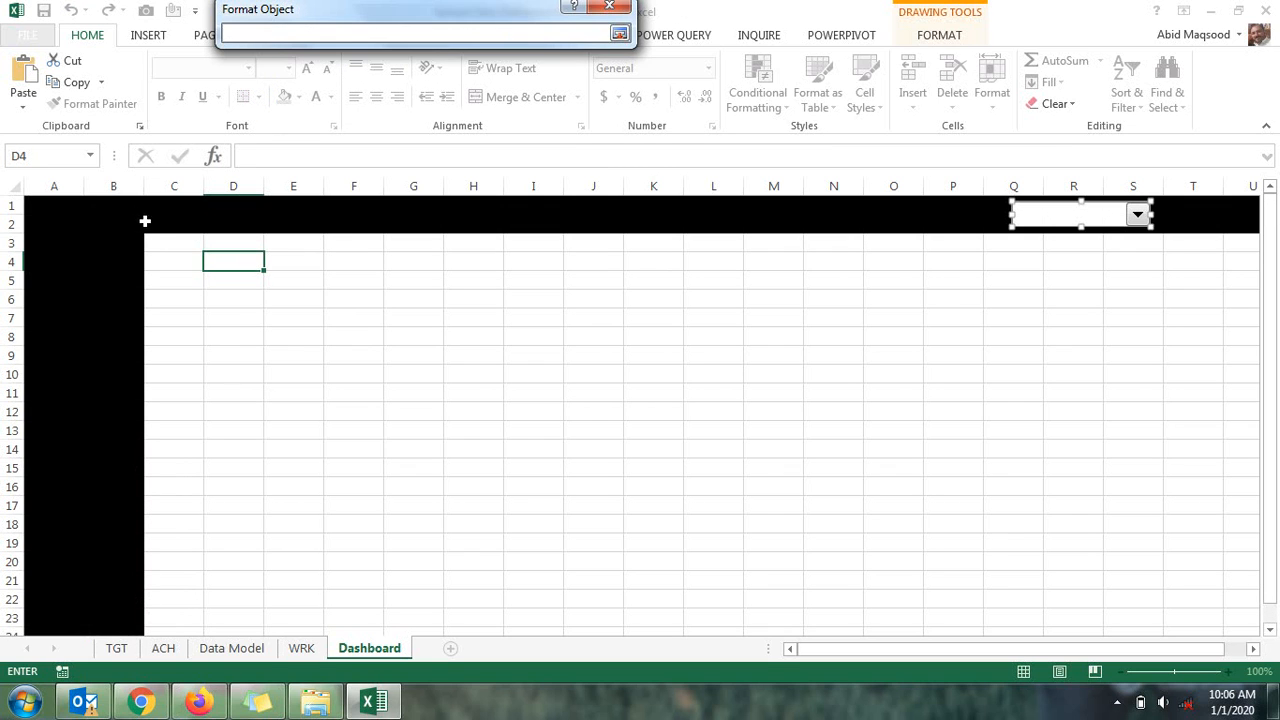
left_click(301, 648)
left_click(62, 208)
left_click(619, 35)
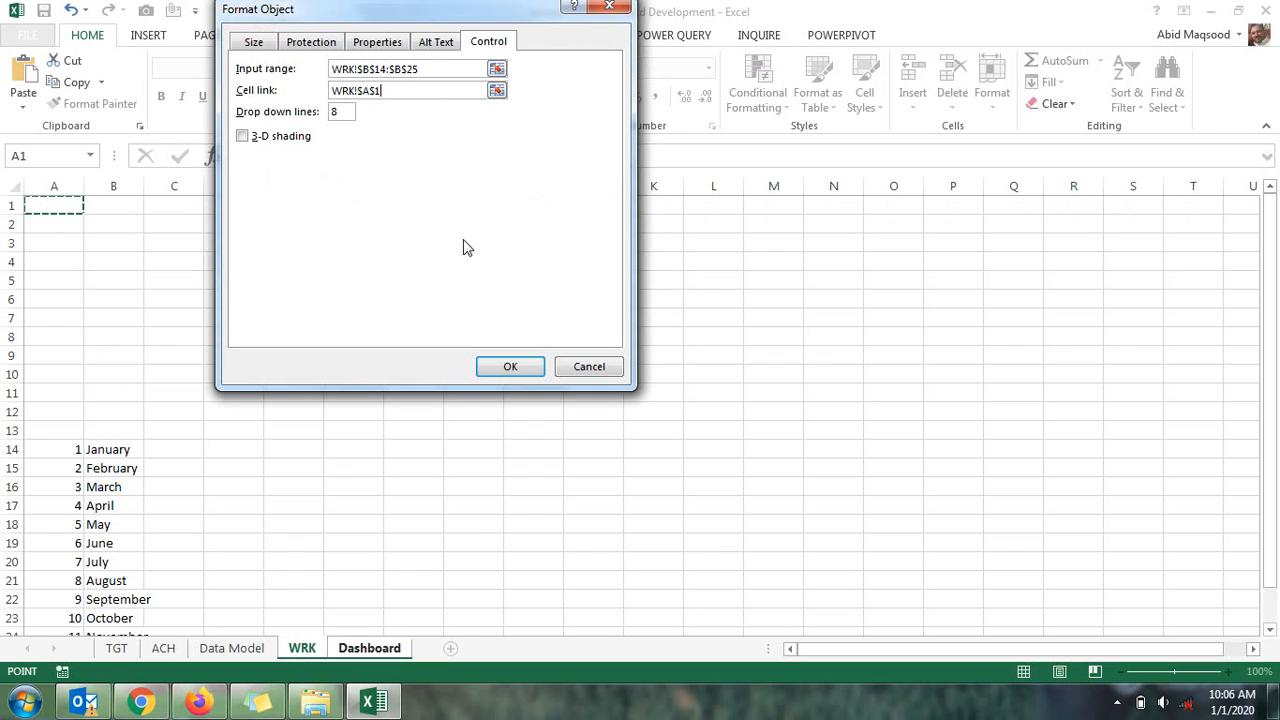
Give the combo box 12 drop-down lines and 3-D shading, apply the settings and deselect the control
type("12")
left_click(250, 143)
left_click(505, 366)
left_click(1074, 279)
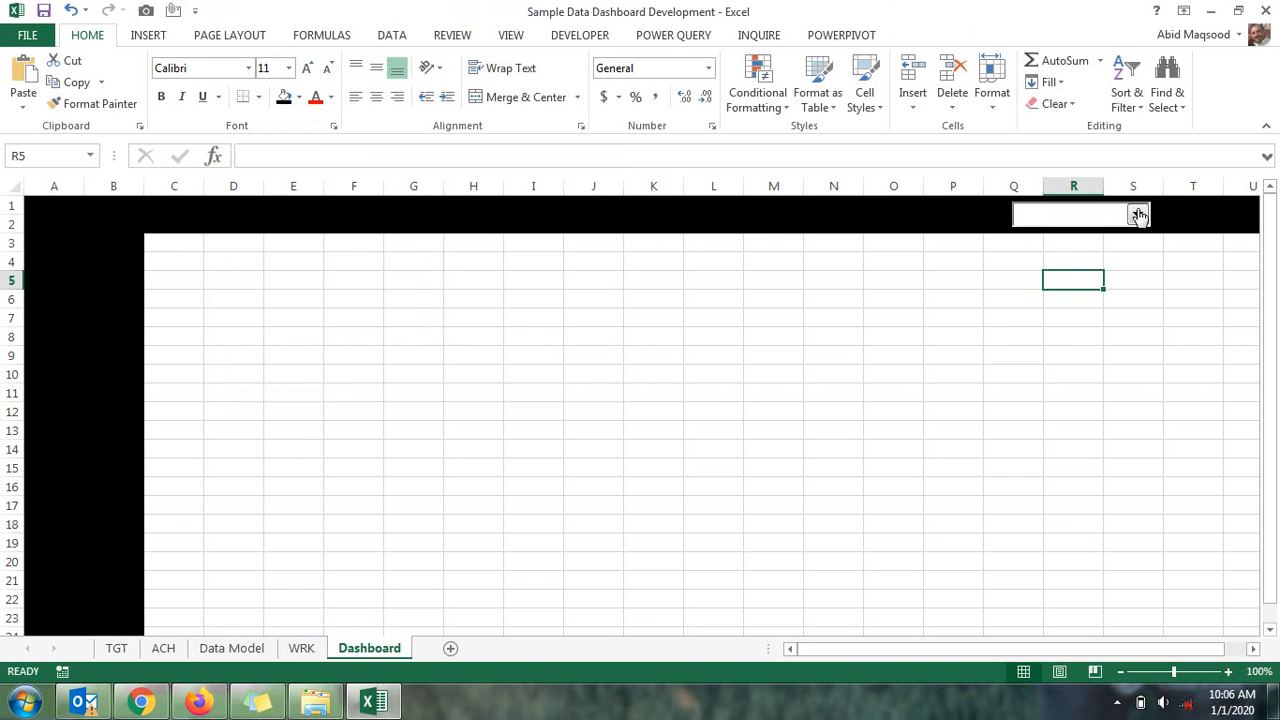
Choose June in the month combo box on the Dashboard
left_click(1137, 214)
left_click(1086, 297)
left_click(1140, 216)
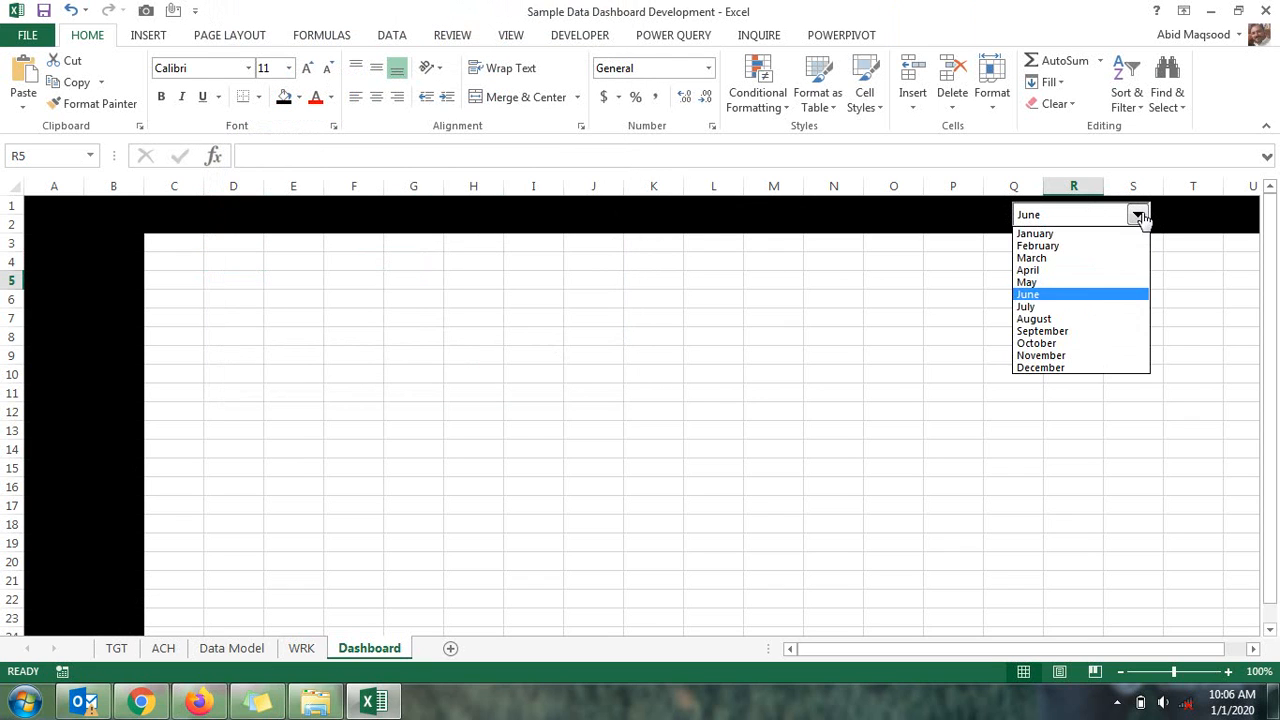
left_click(1048, 291)
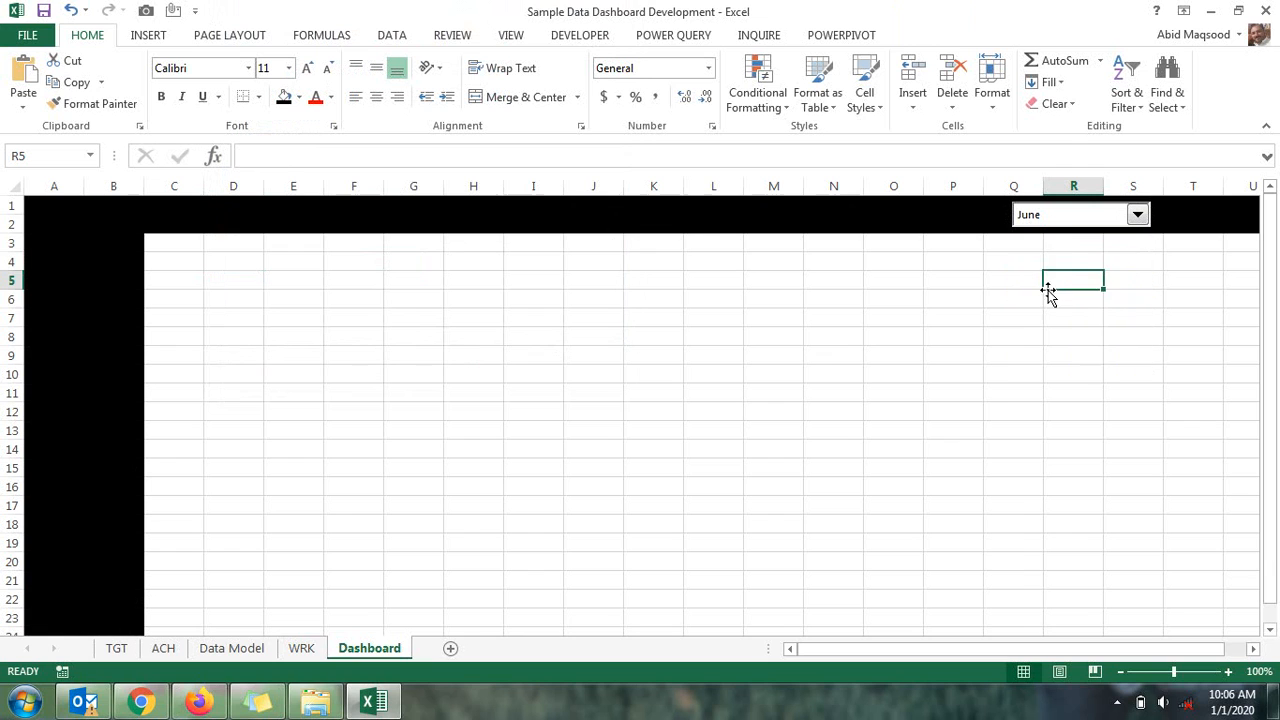
left_click(1093, 219)
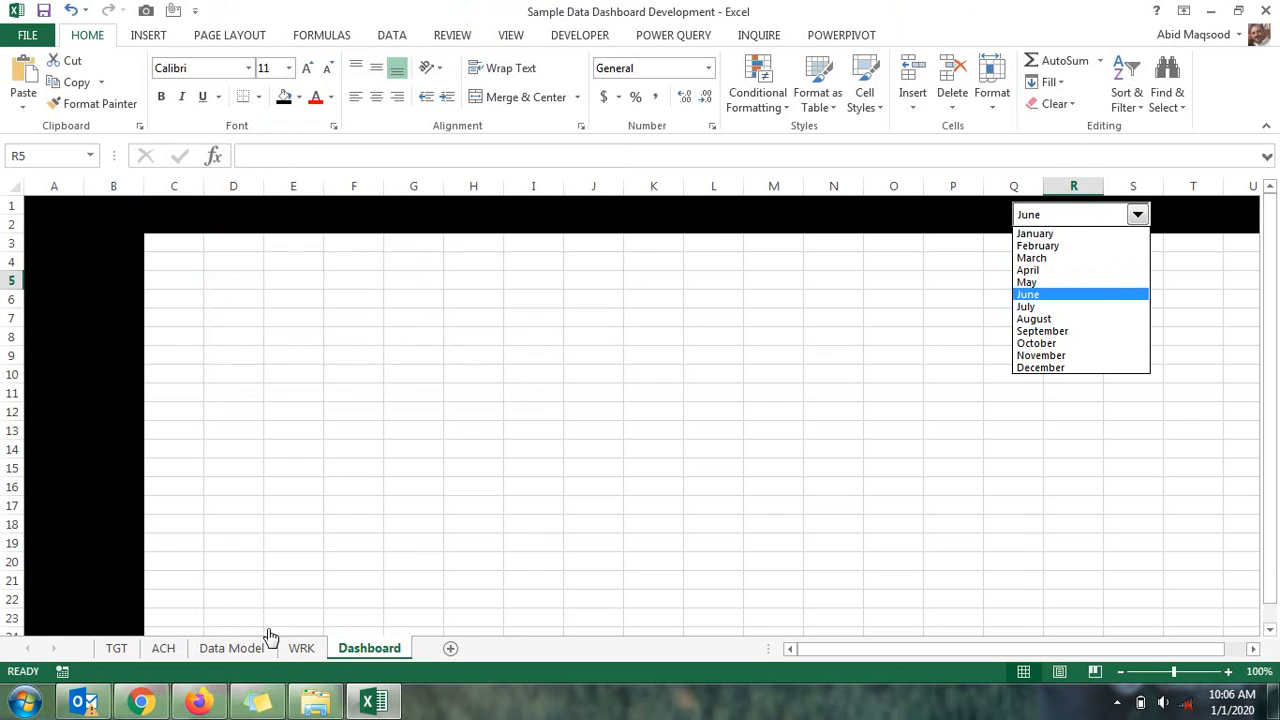
Enter =VLOOKUP(A1,A14:B25,2,0) in cell B1 of the WRK sheet to look up the selected month's name
left_click(301, 648)
left_click(301, 648)
left_click(110, 205)
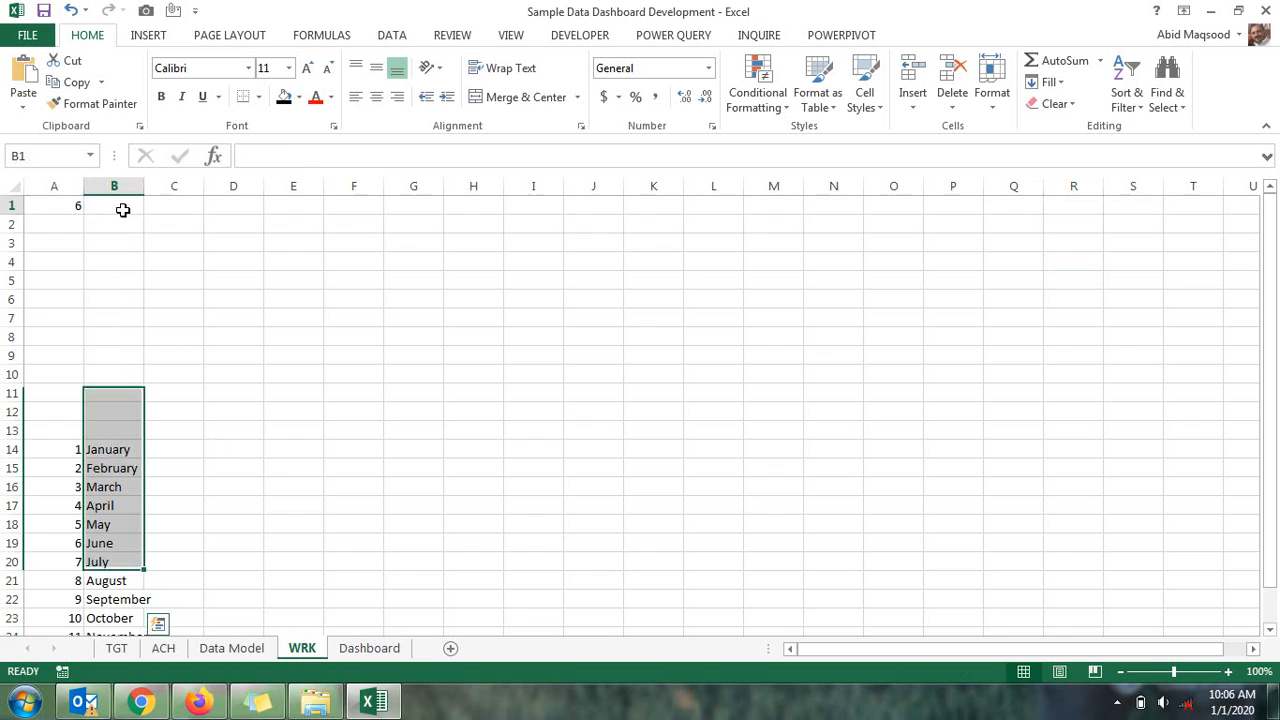
type("=vl")
key("Tab")
key("Left")
type(",")
key("Left")
key("Down")
key("ctrl+Down")
key("shift+Right")
key("ctrl+shift+Down")
type(",2,0")
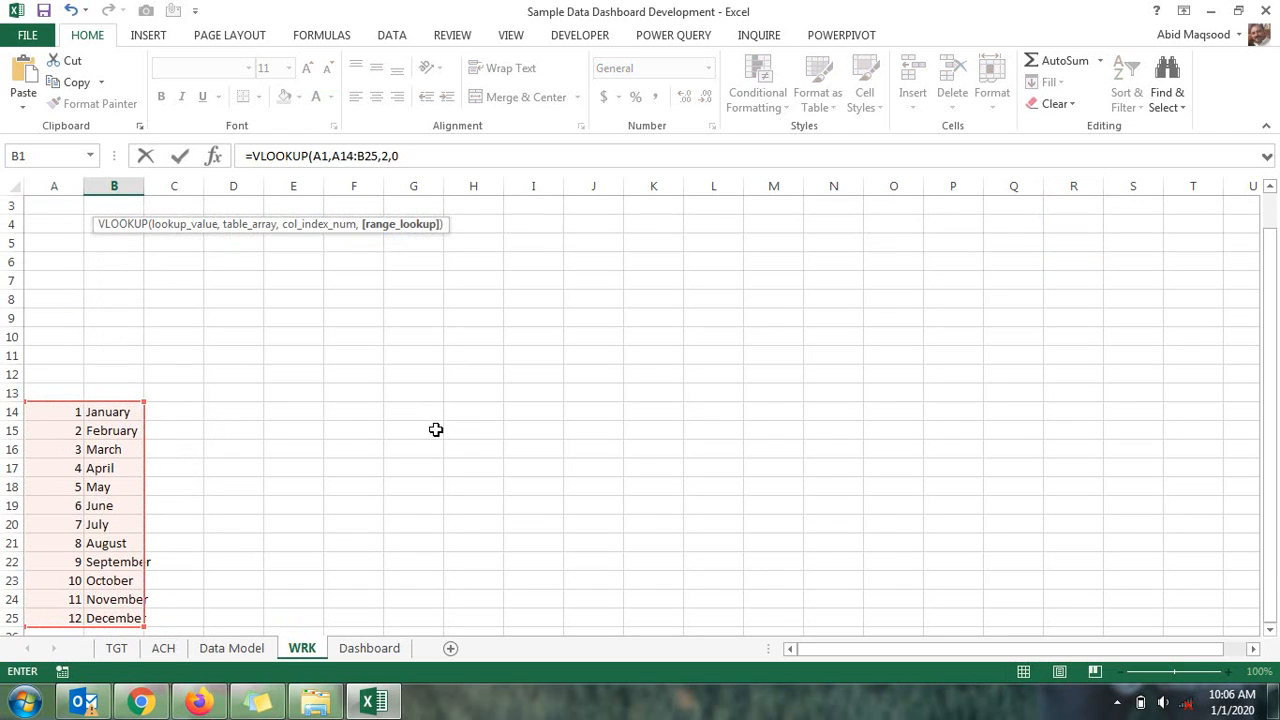
key("Return")
key("Up")
key("Down")
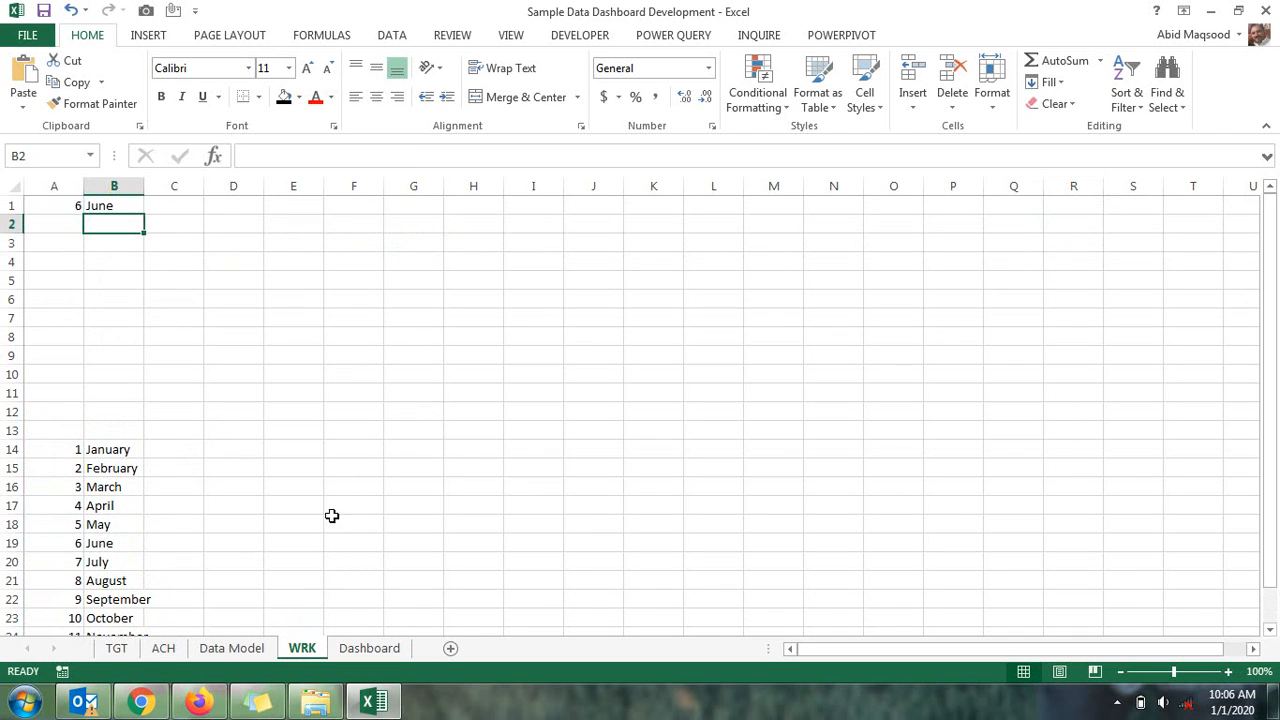
Copy the whole RSM column from the TGT sheet into column A of a new blank workbook
left_click(352, 652)
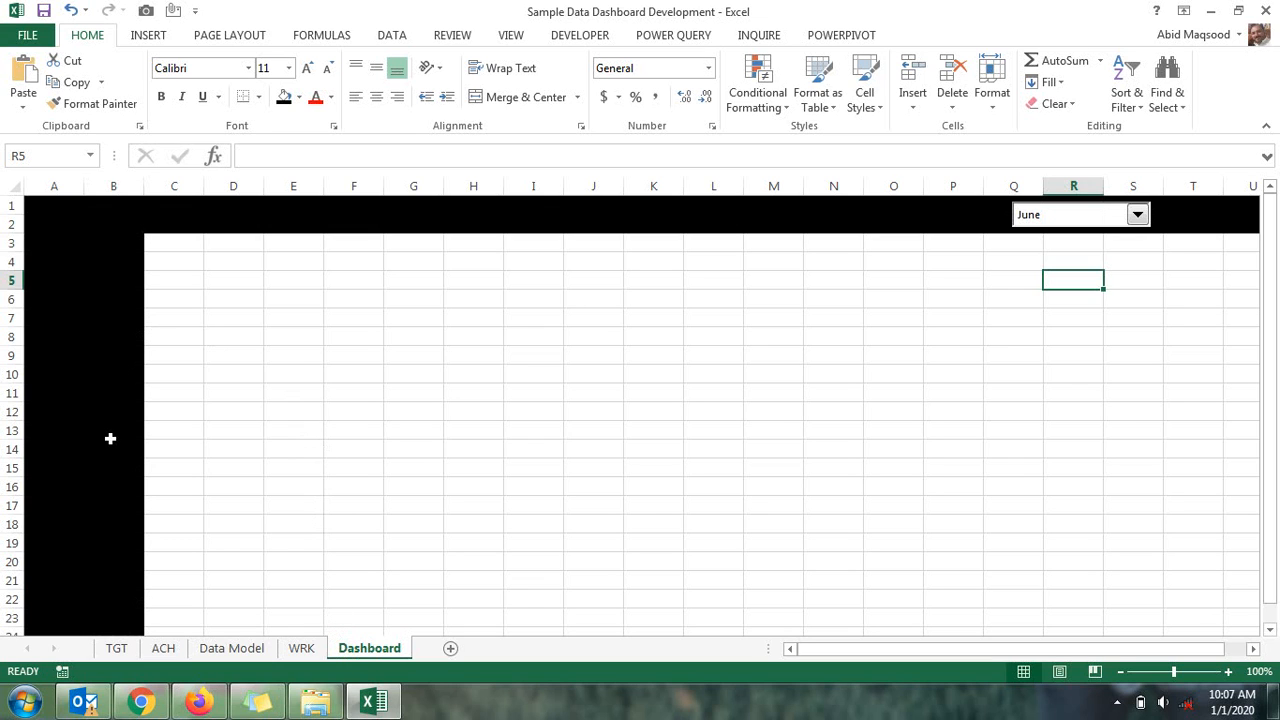
left_click(122, 650)
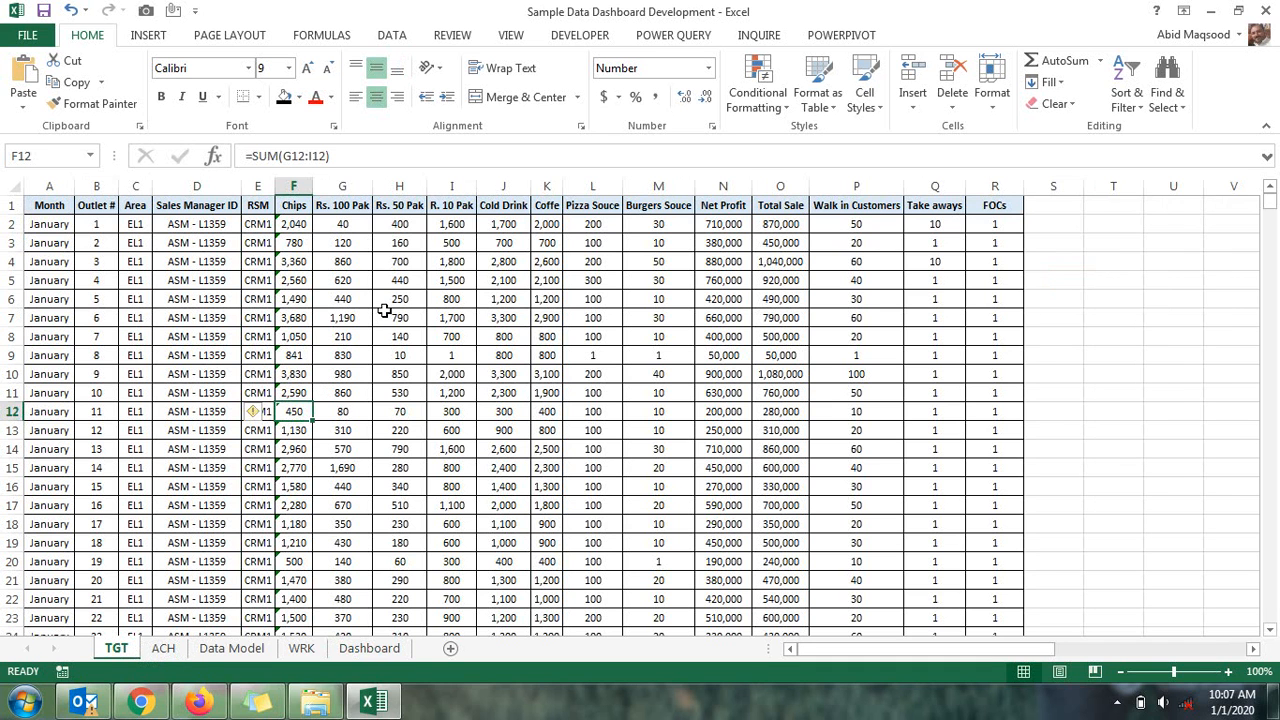
left_click(260, 185)
key("ctrl+c")
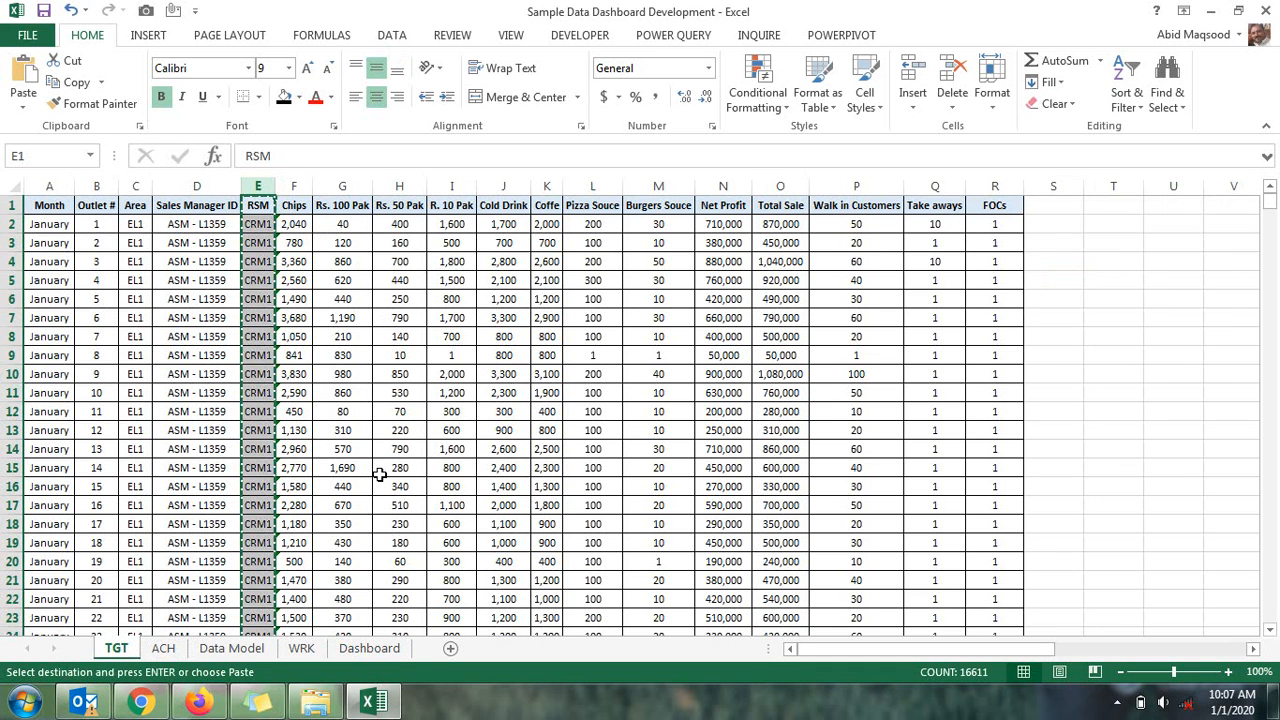
key("ctrl+n")
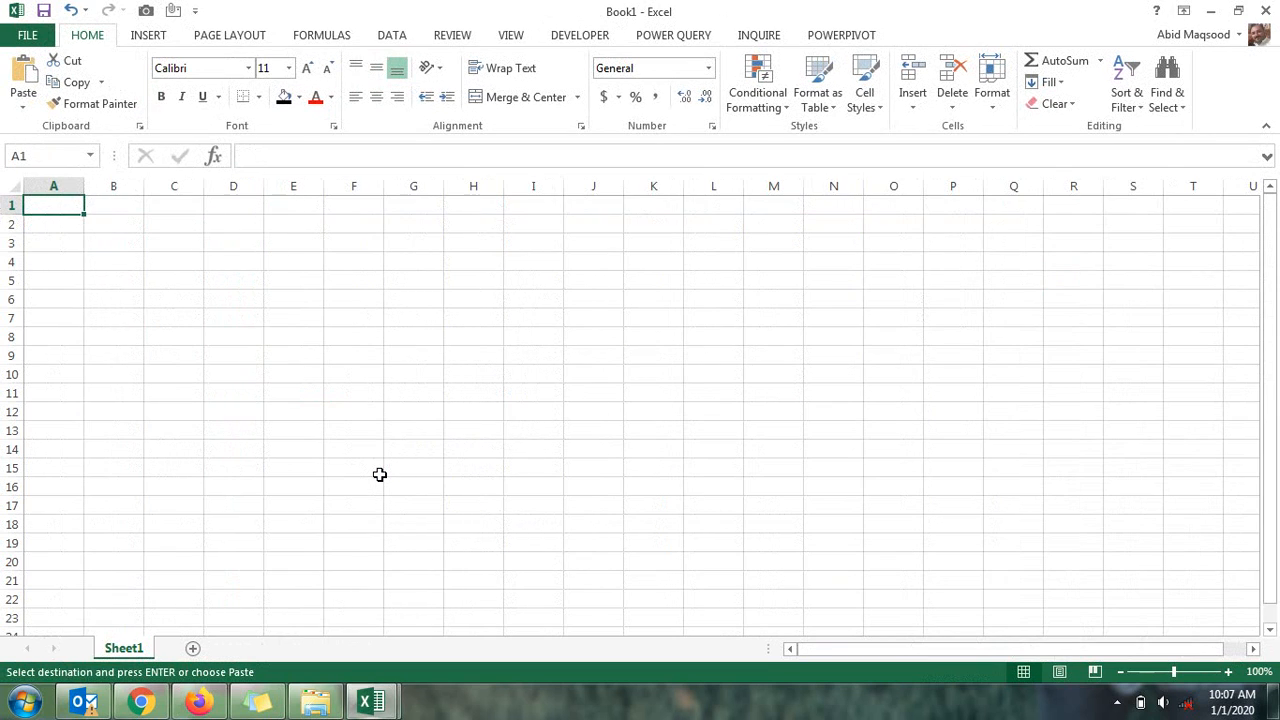
key("ctrl+v")
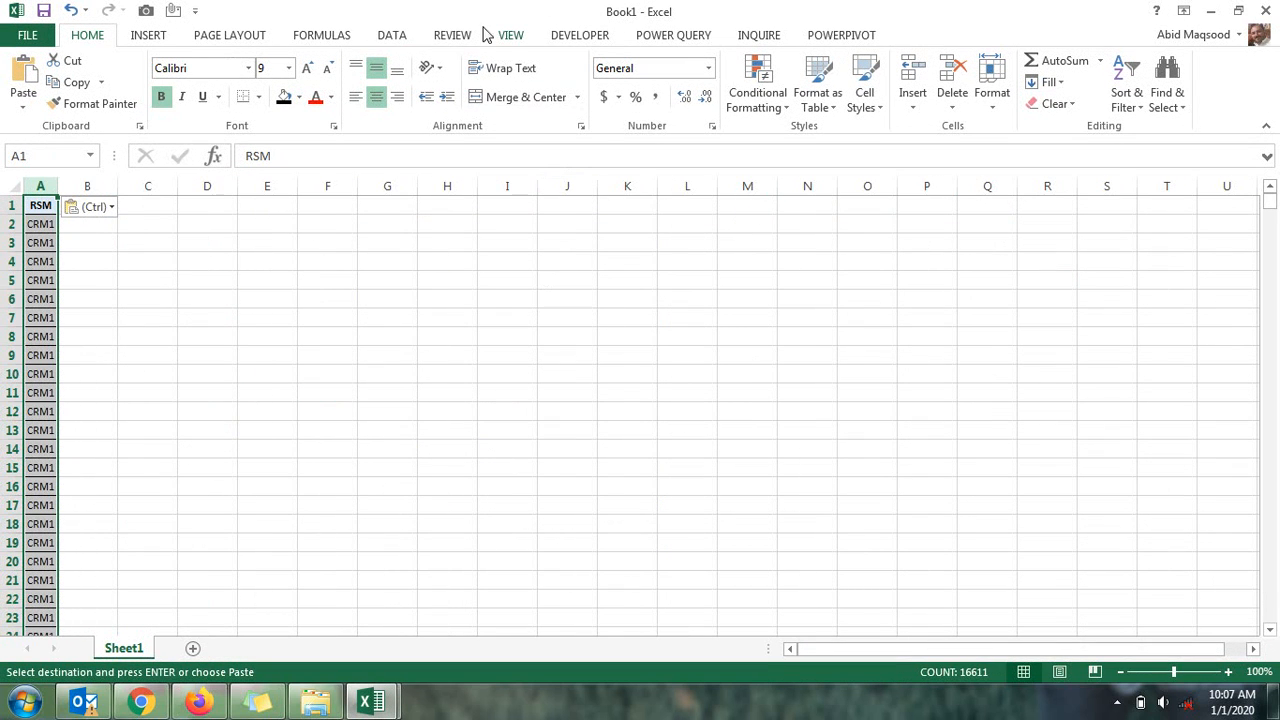
Remove the duplicate values from the pasted RSM column
left_click(400, 38)
left_click(724, 100)
left_click(528, 312)
left_click(648, 388)
Copy the RSM header and CRM1 to CRM5 from the new workbook to the WRK sheet, starting at cell F14
left_click_drag(50, 205, 43, 299)
key("ctrl+c")
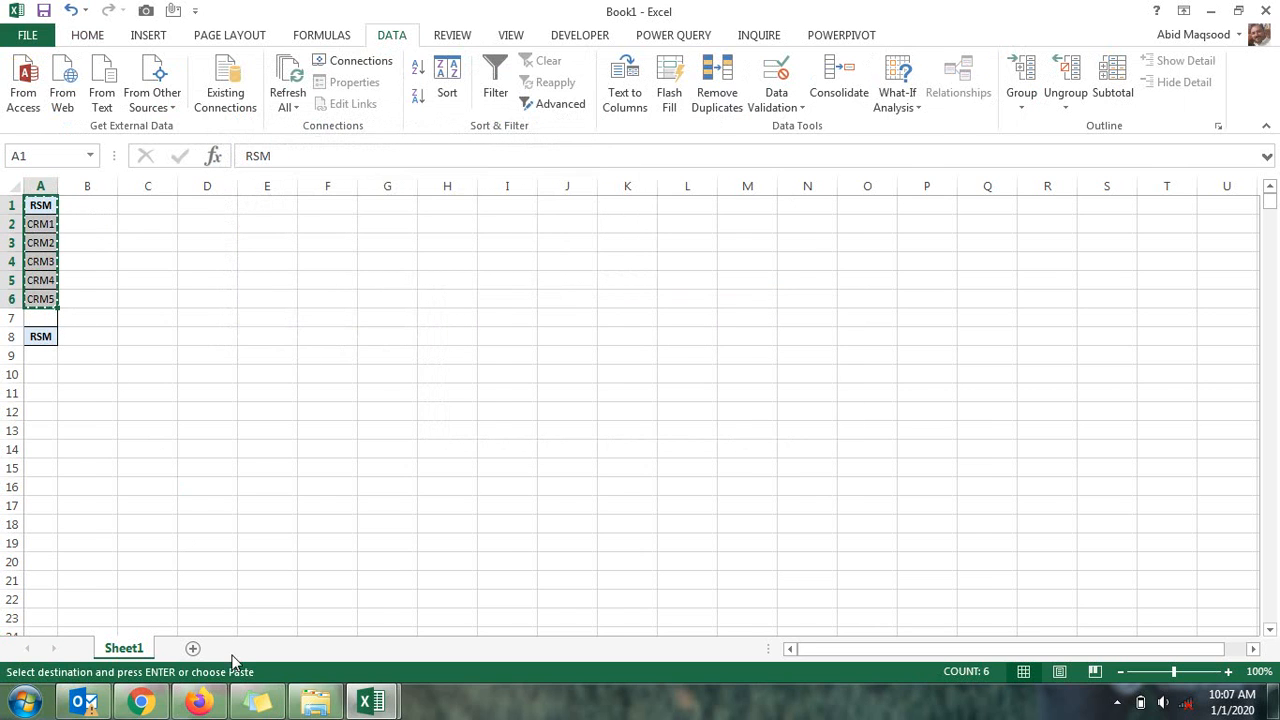
key("ctrl+Tab")
left_click(302, 648)
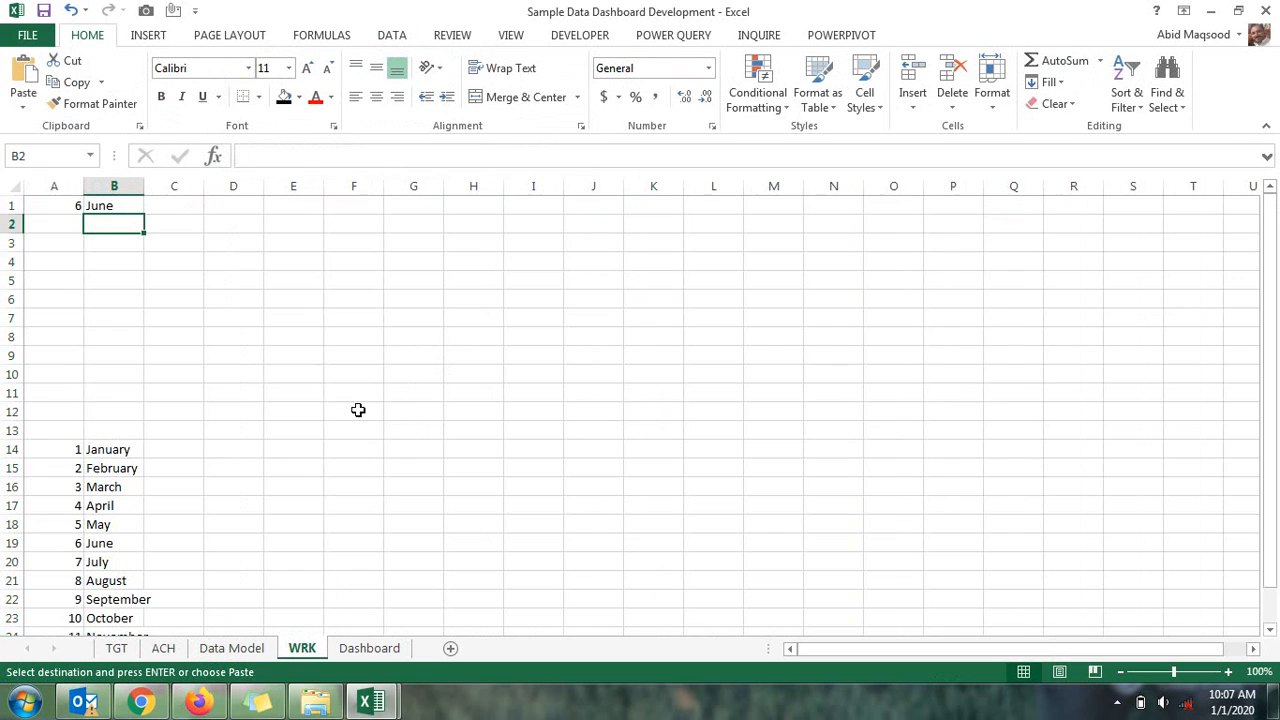
left_click(409, 449)
left_click(349, 445)
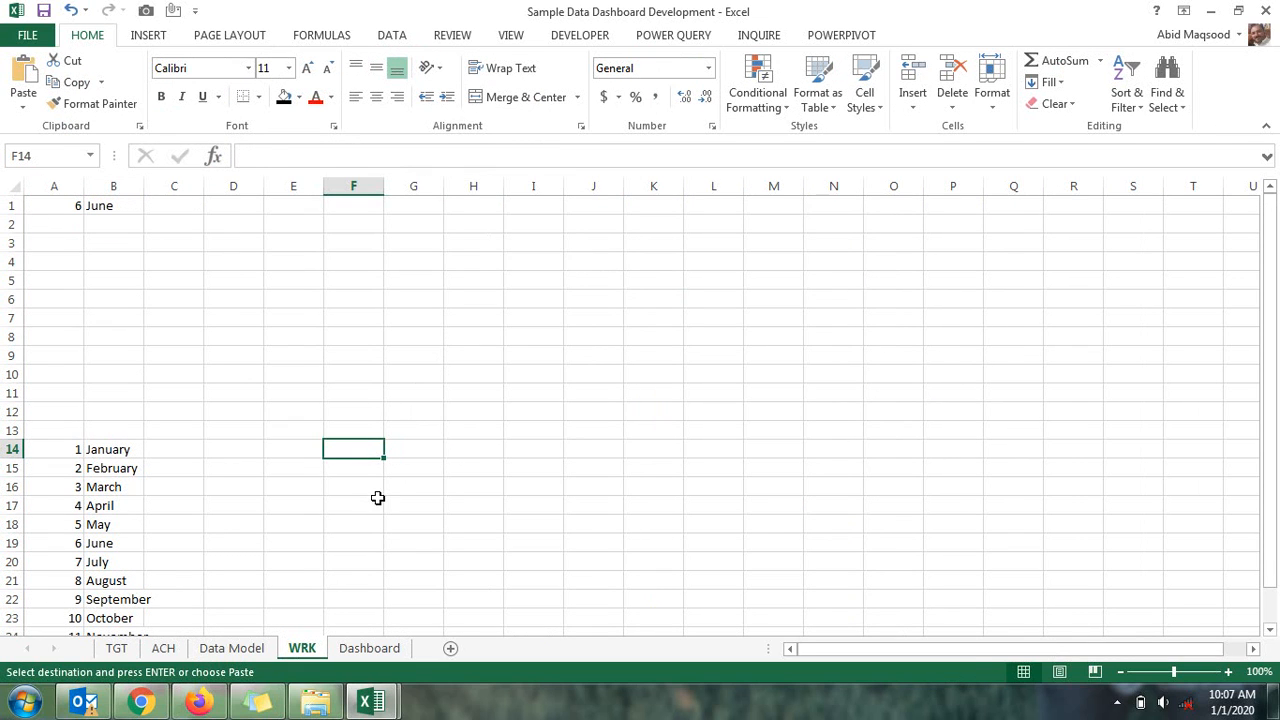
key("ctrl+v")
Replace the RSM header in cell F14 with Total Region
left_click(367, 448)
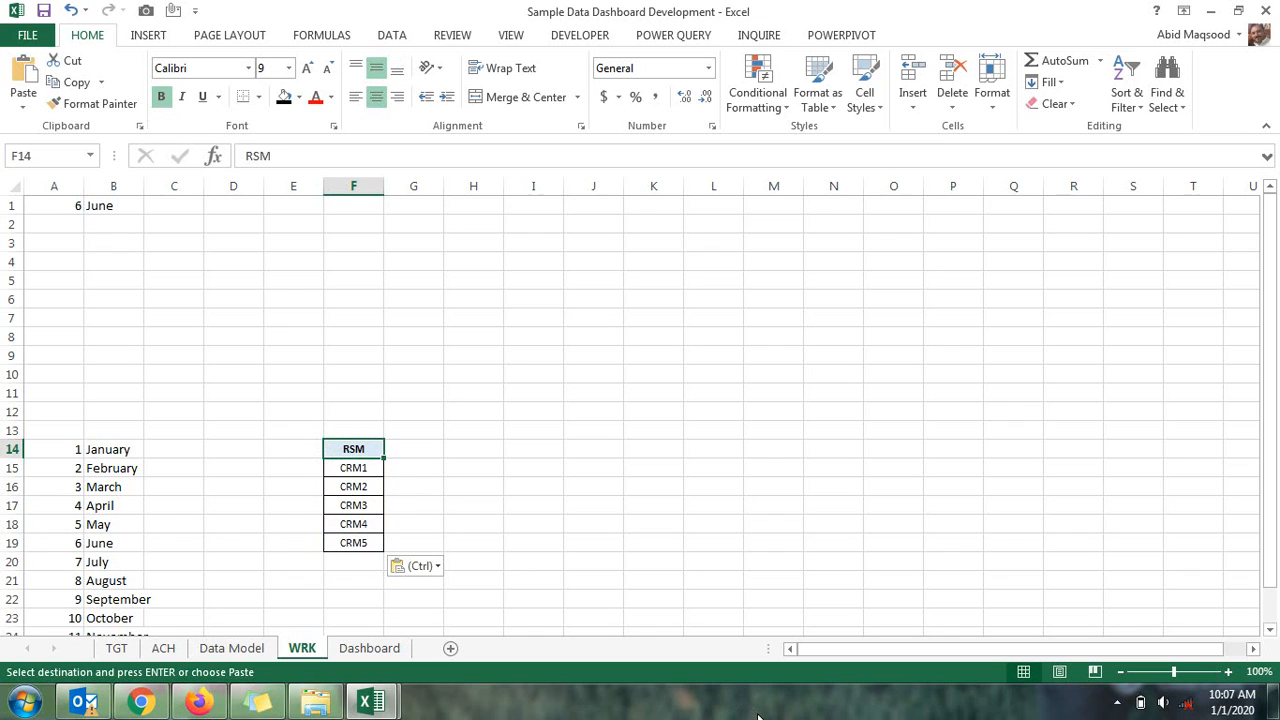
type("Total Region")
key("Return")
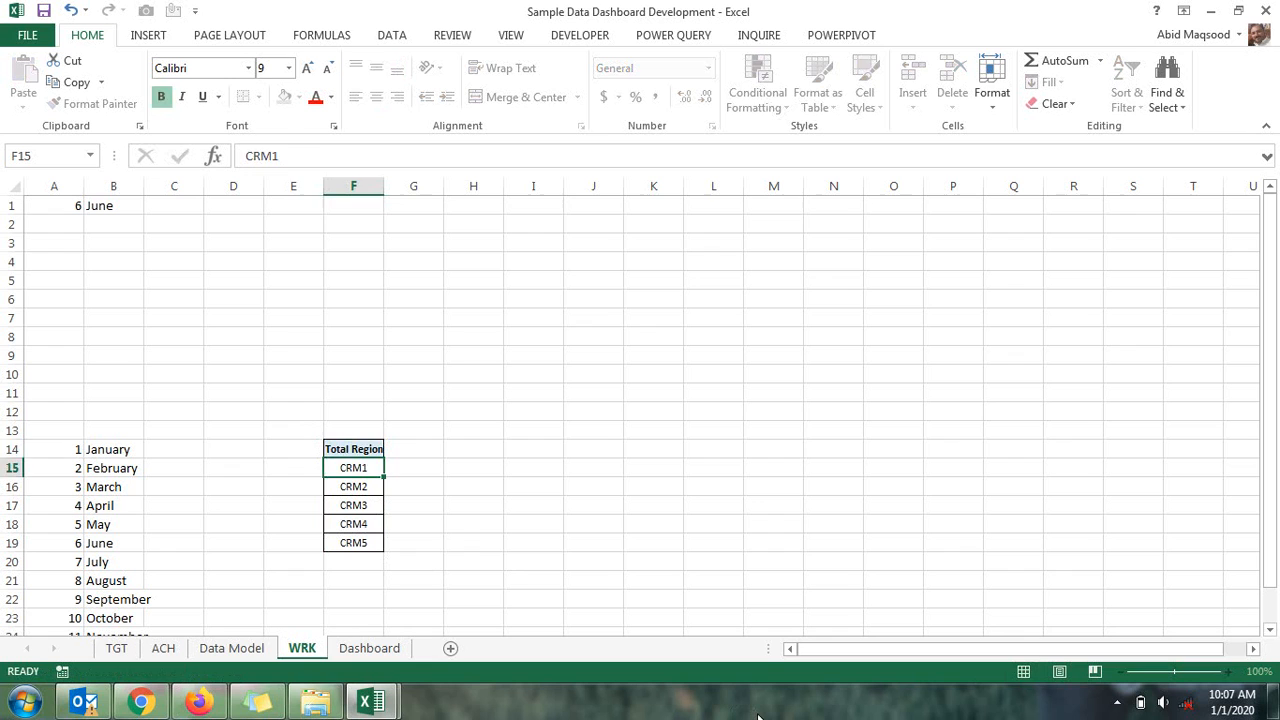
Number the region list from 1 to 6 in cells E14 to E19 of WRK
key("Up")
key("Left")
type("1")
key("Return")
type("2")
key("Return")
type("3")
key("Return")
key("Up")
key("Up")
key("shift+Down")
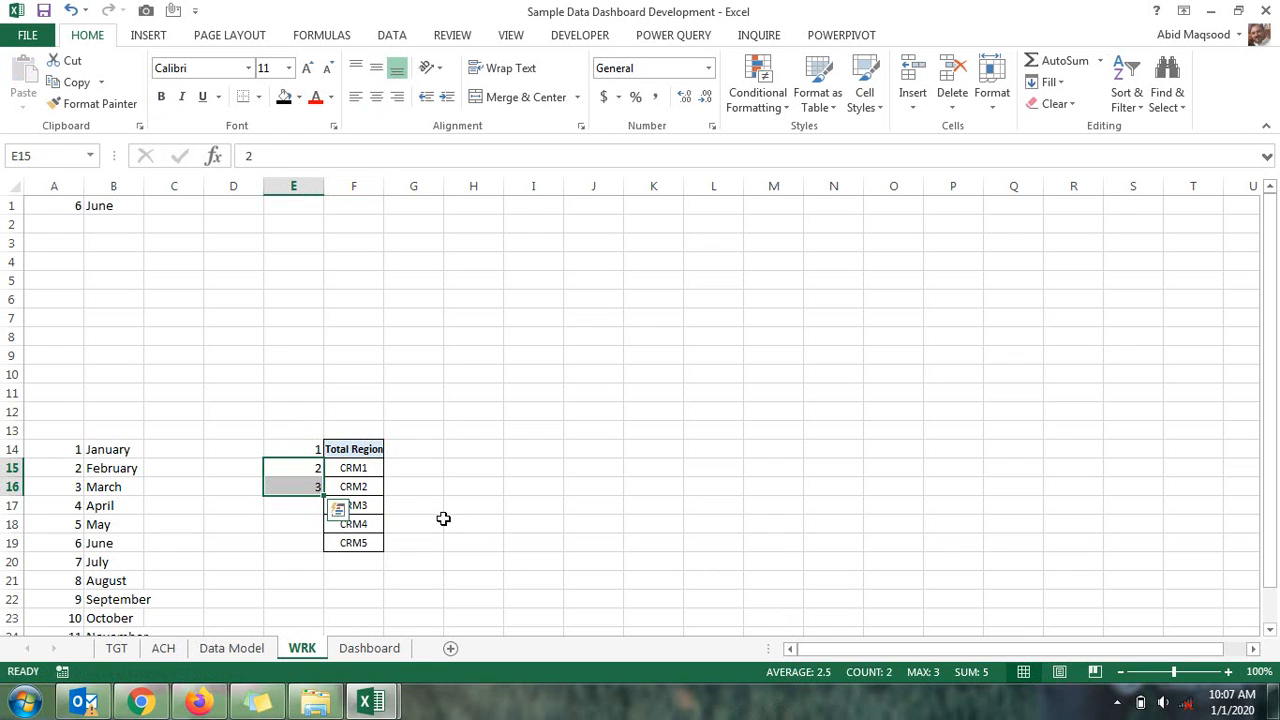
left_click_drag(323, 495, 322, 547)
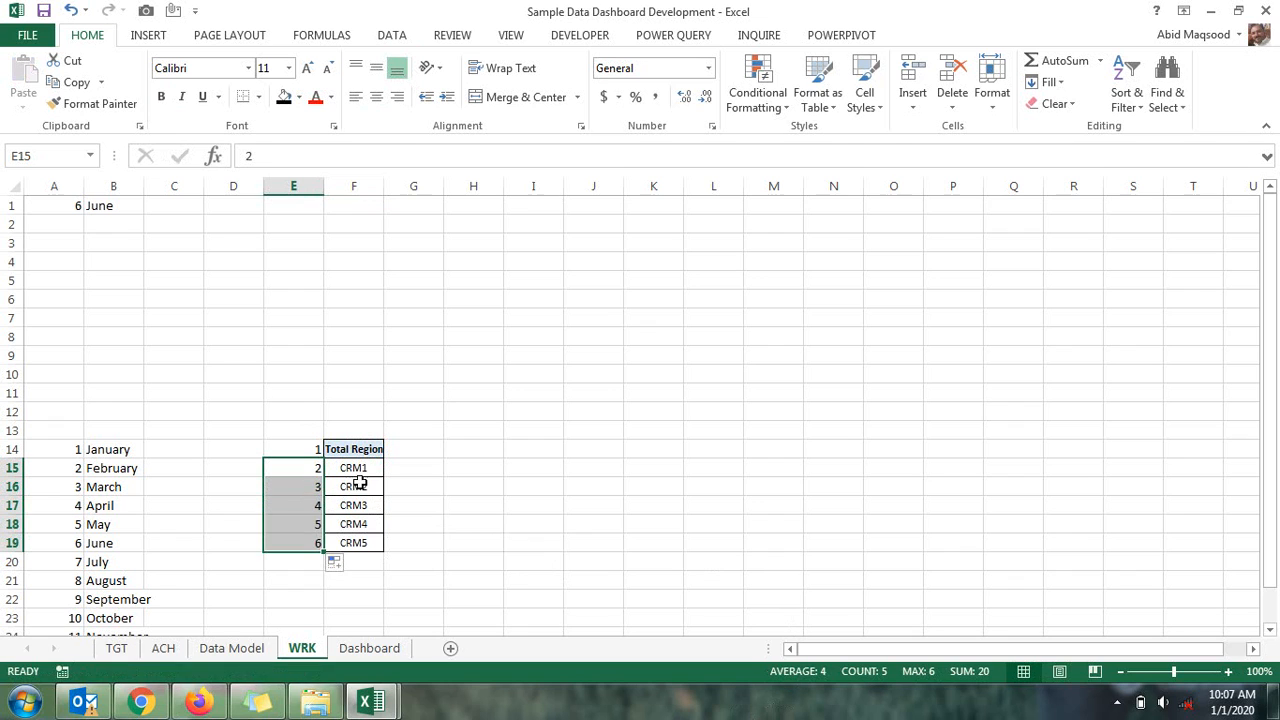
Center the contents of columns E and F on WRK both vertically and horizontally
left_click_drag(277, 186, 350, 186)
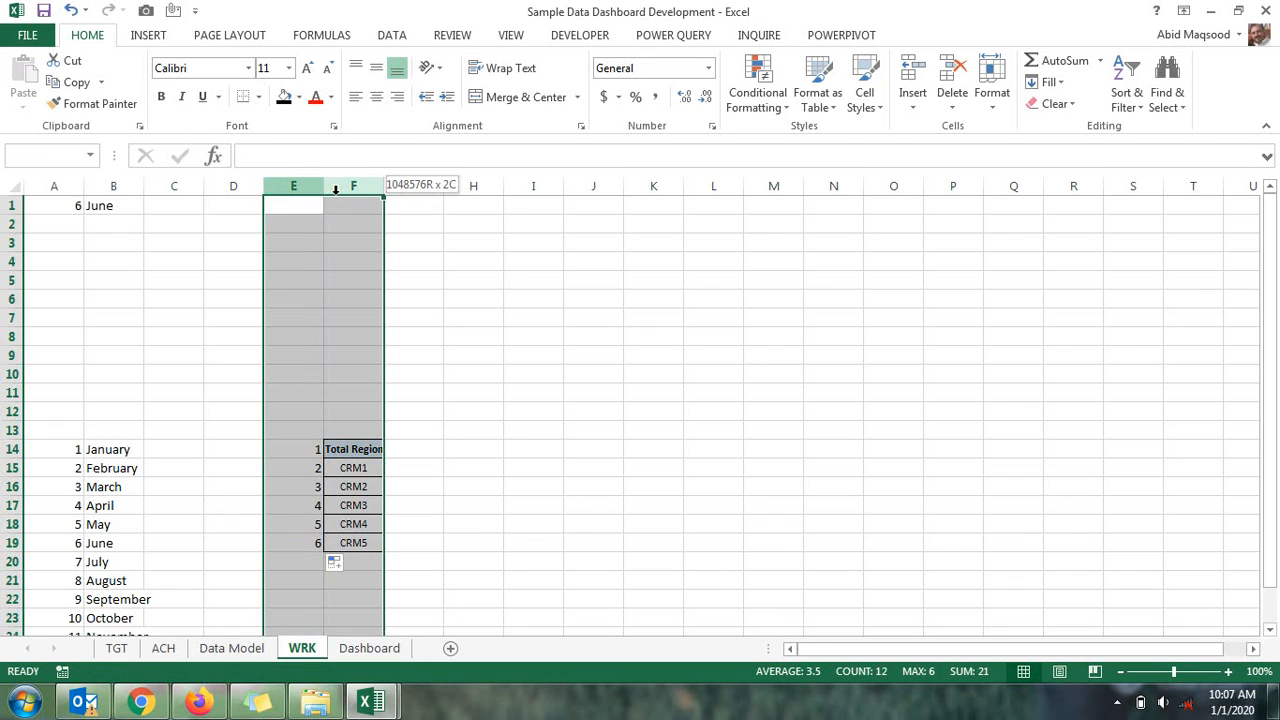
left_click(378, 68)
left_click(376, 96)
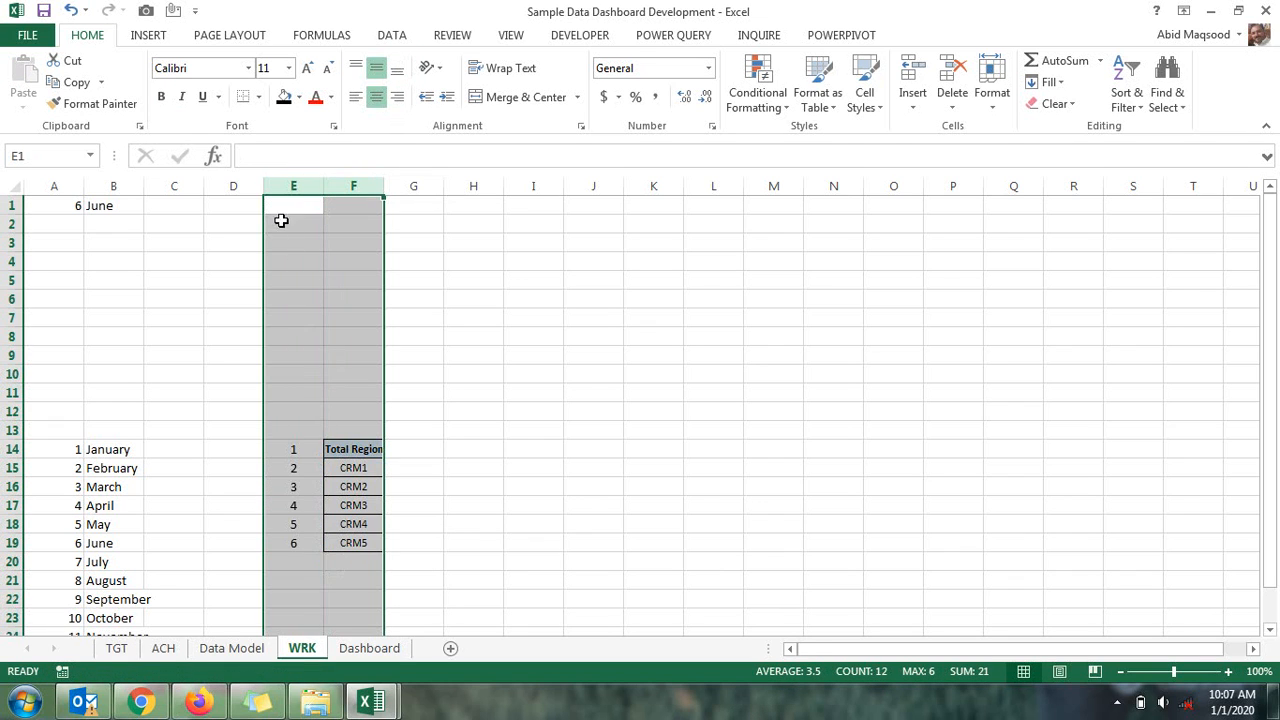
Draw a list box form control over cells A5 to B8 of the Dashboard and widen it slightly toward the sheet's edge
left_click(371, 648)
left_click(64, 258)
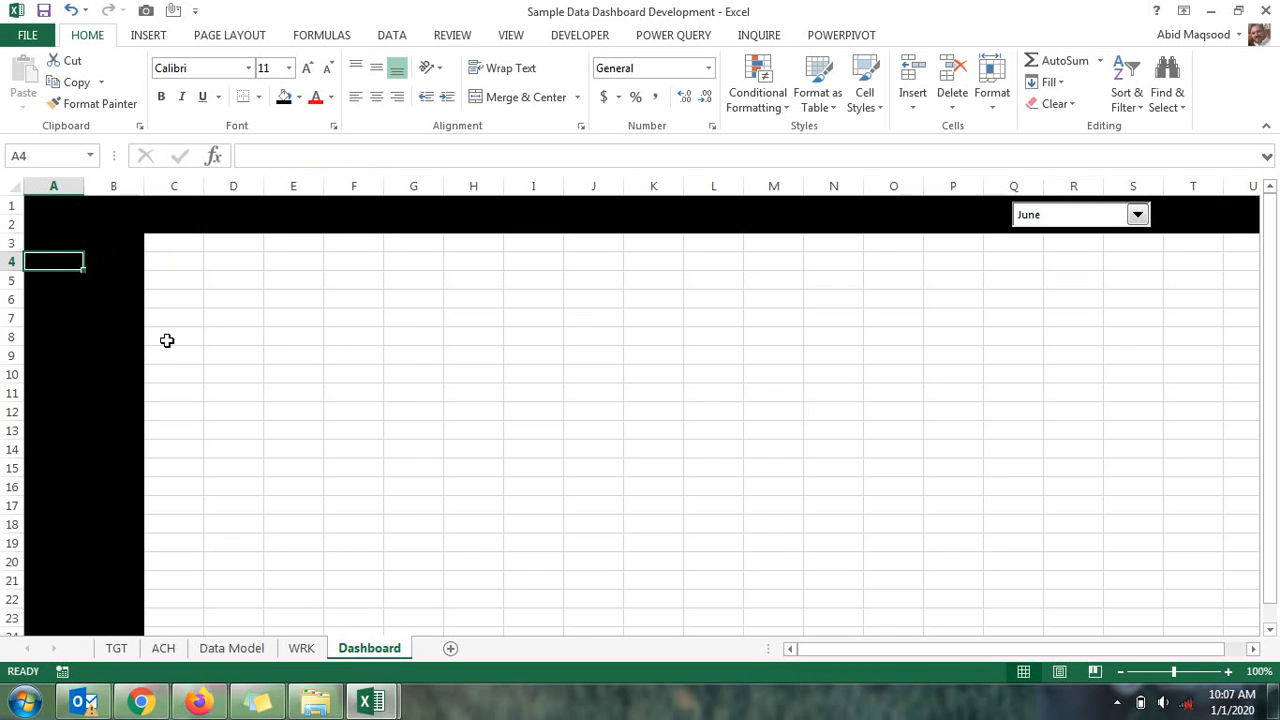
left_click(580, 37)
left_click(346, 100)
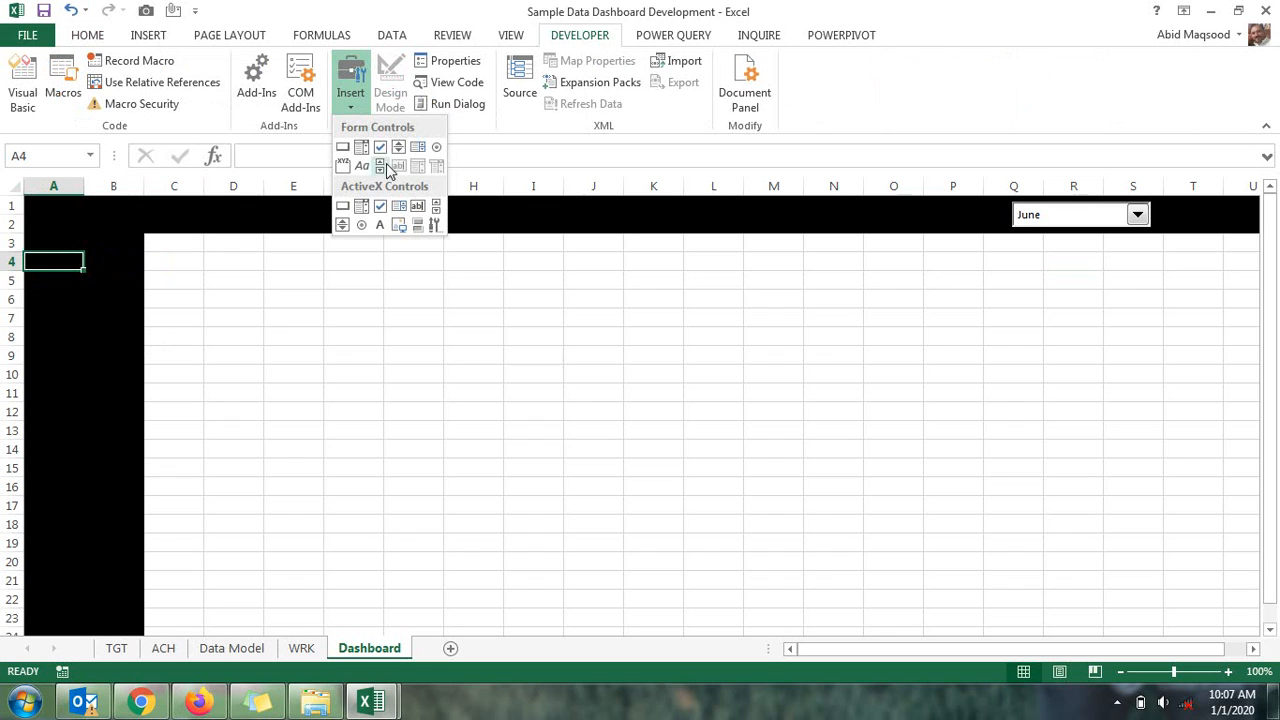
left_click(417, 148)
left_click_drag(37, 278, 140, 344)
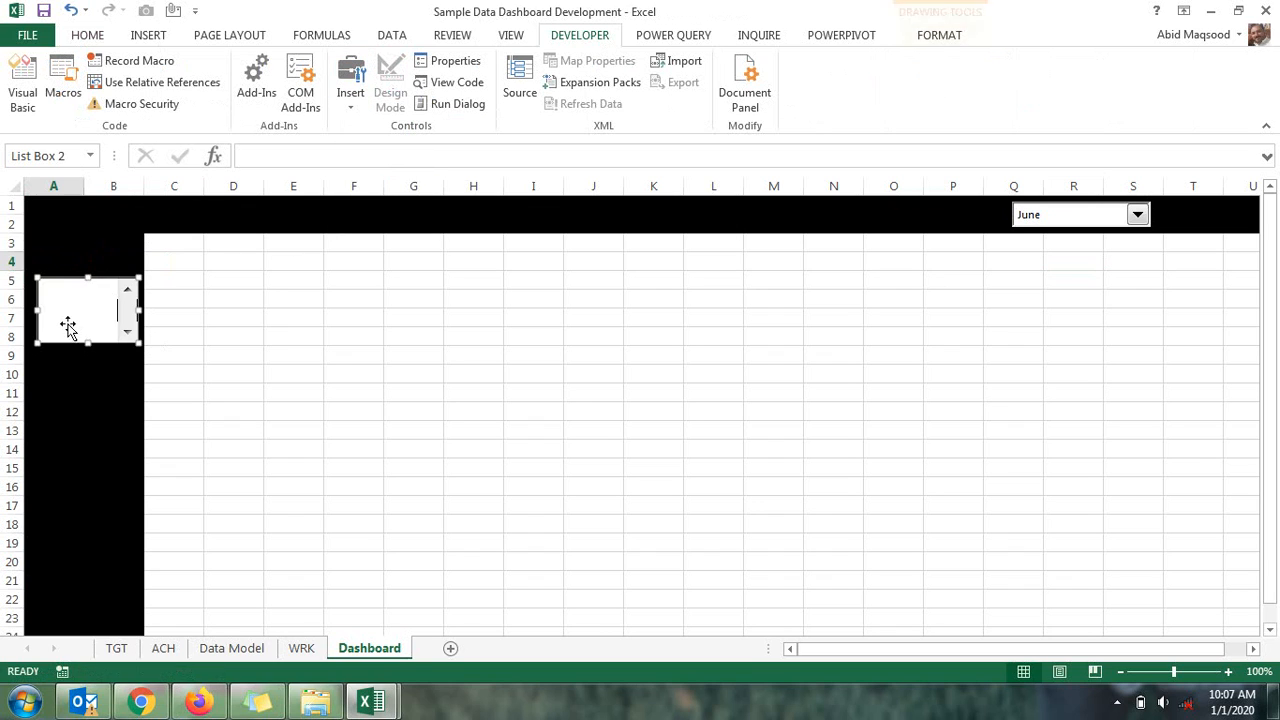
left_click_drag(37, 311, 31, 311)
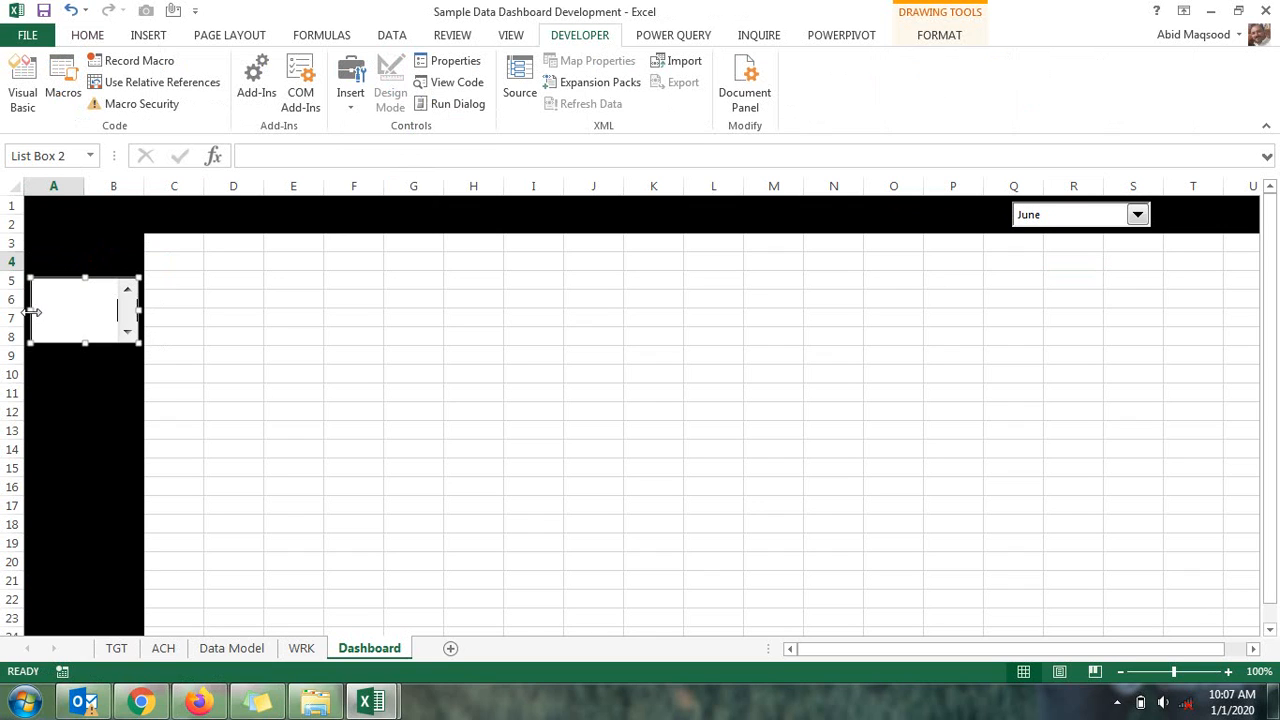
Set the list box's input range to WRK!$F$14:$F$19 and its cell link to WRK!$F$1
right_click(74, 309)
left_click(128, 455)
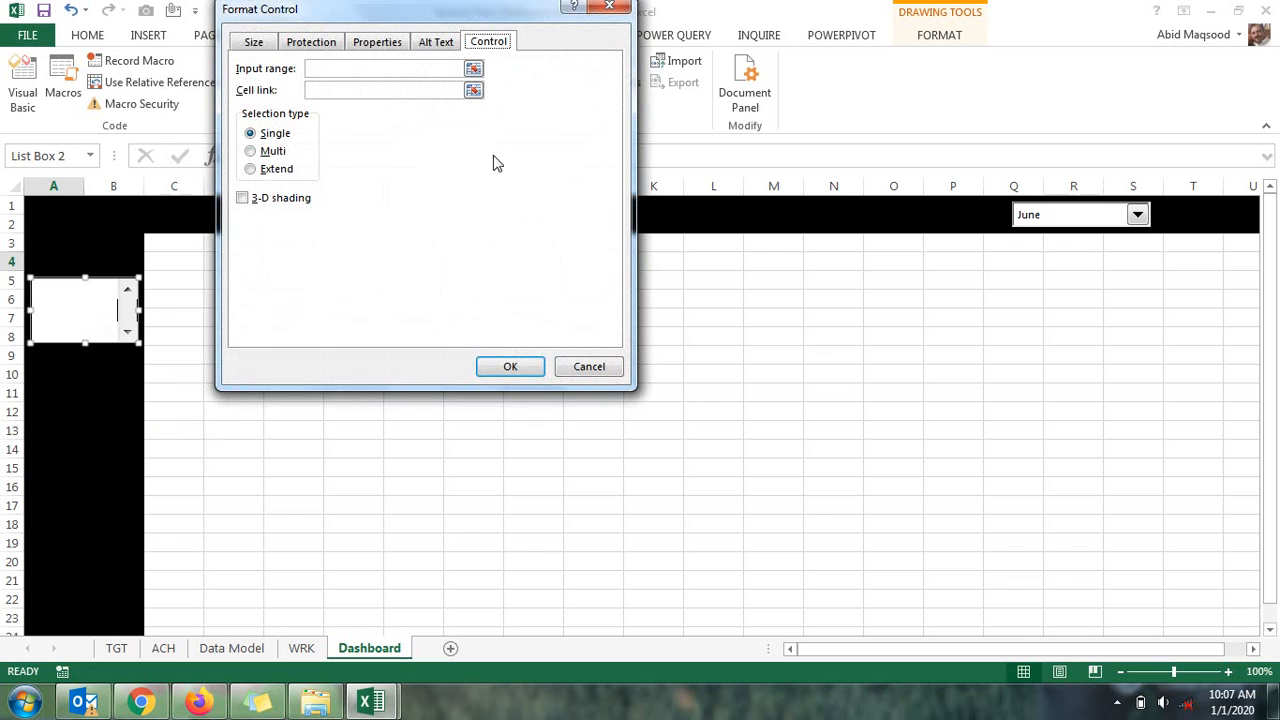
left_click(474, 70)
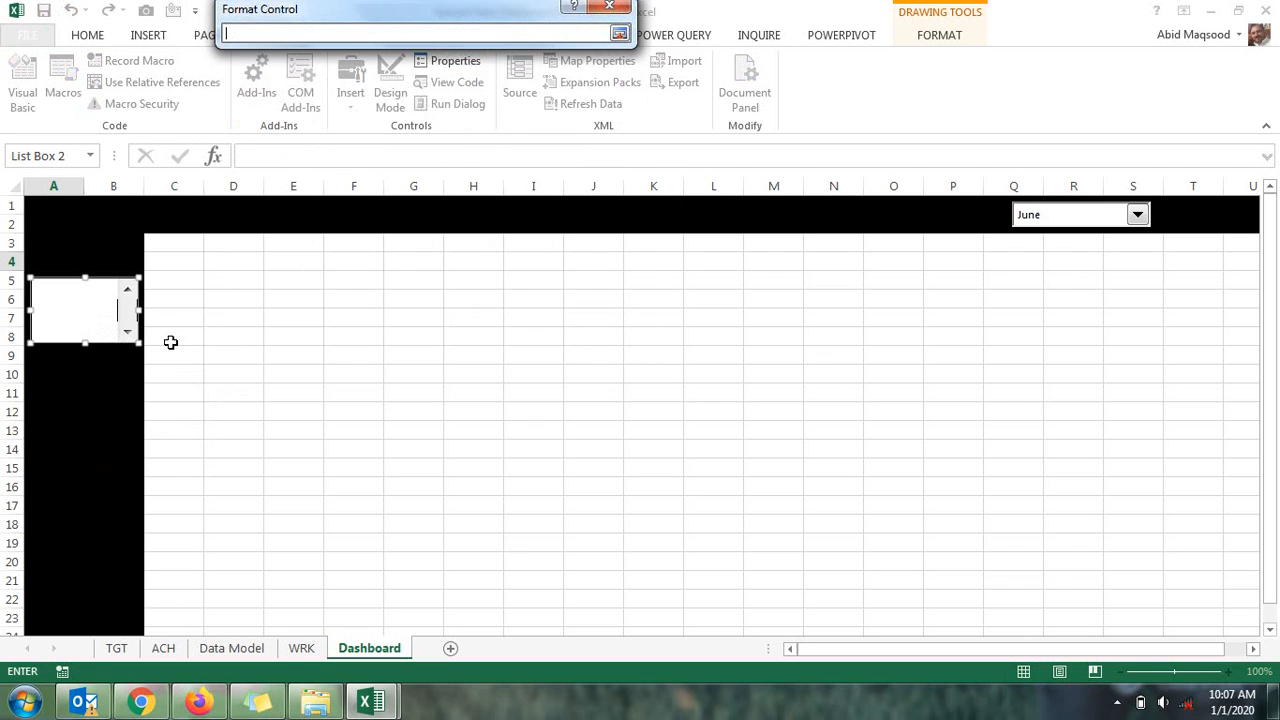
left_click(301, 648)
left_click_drag(356, 449, 358, 540)
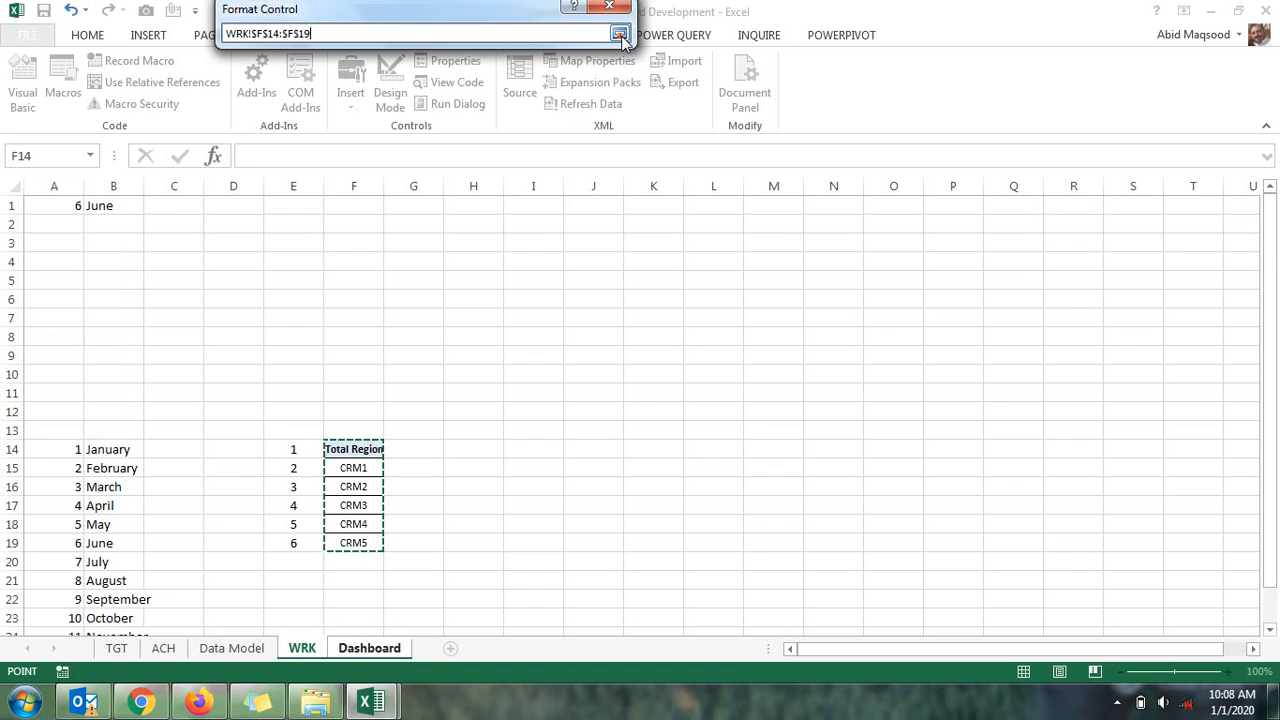
left_click(620, 36)
left_click(474, 92)
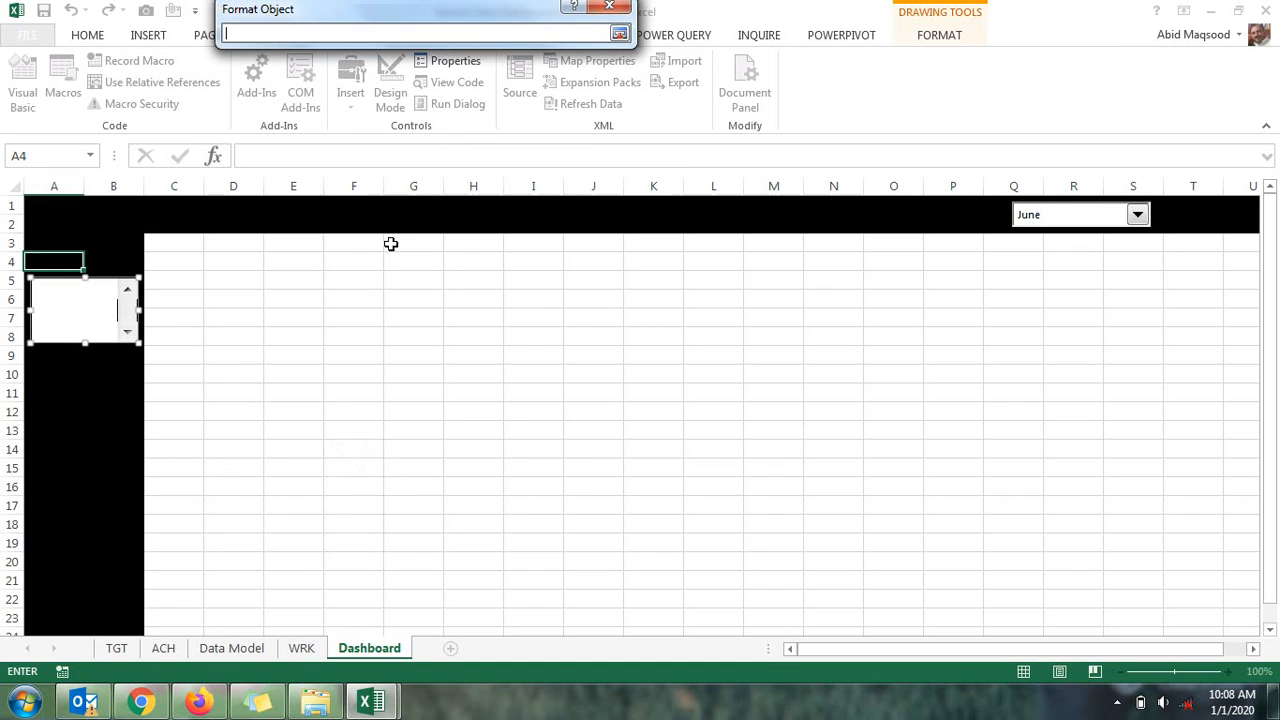
left_click(301, 648)
left_click(354, 204)
left_click(620, 34)
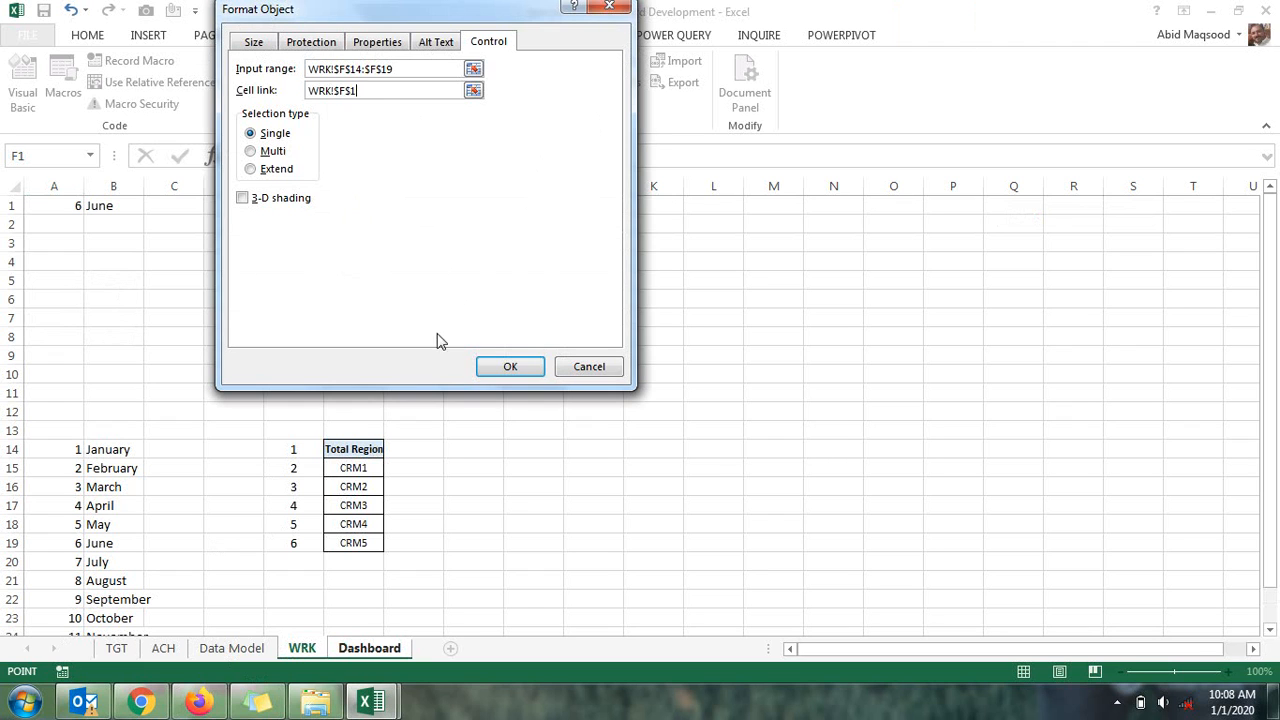
Apply the list box settings and extend the list box's lower edge into row 9 so all six regions fit
left_click(485, 366)
left_click(277, 355)
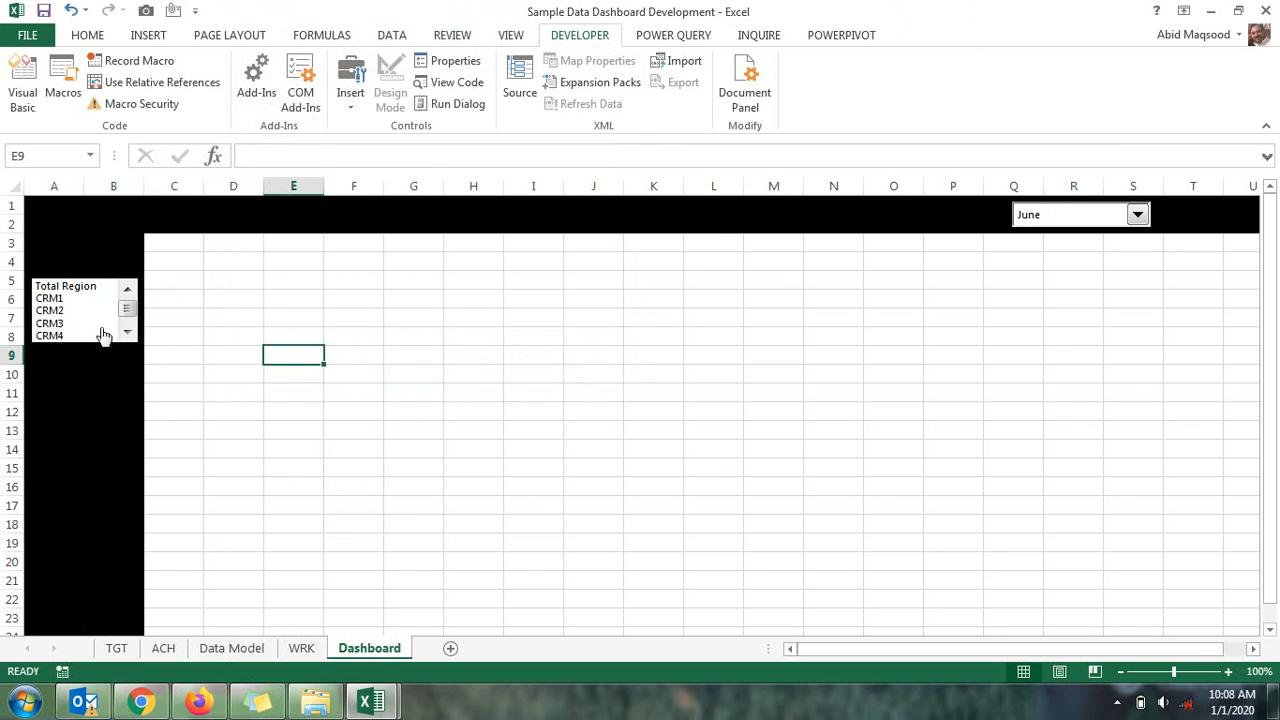
right_click(88, 331)
key("Escape")
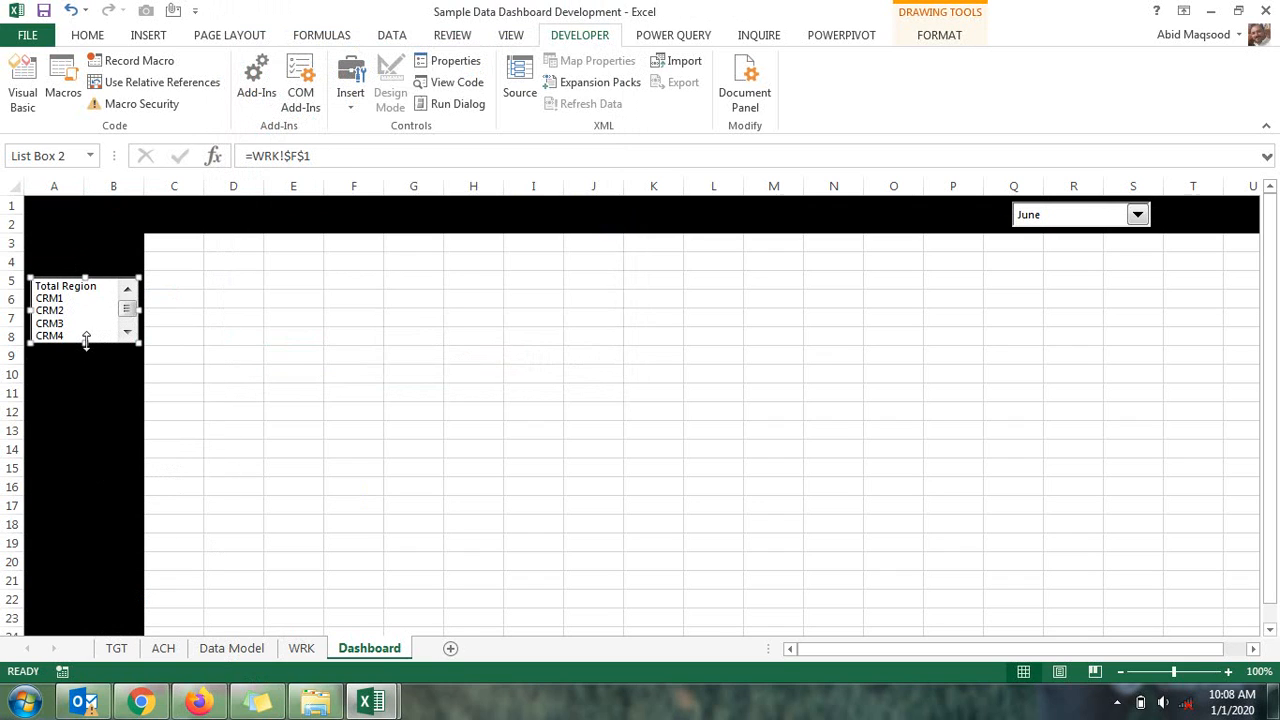
left_click_drag(86, 341, 86, 356)
left_click(276, 334)
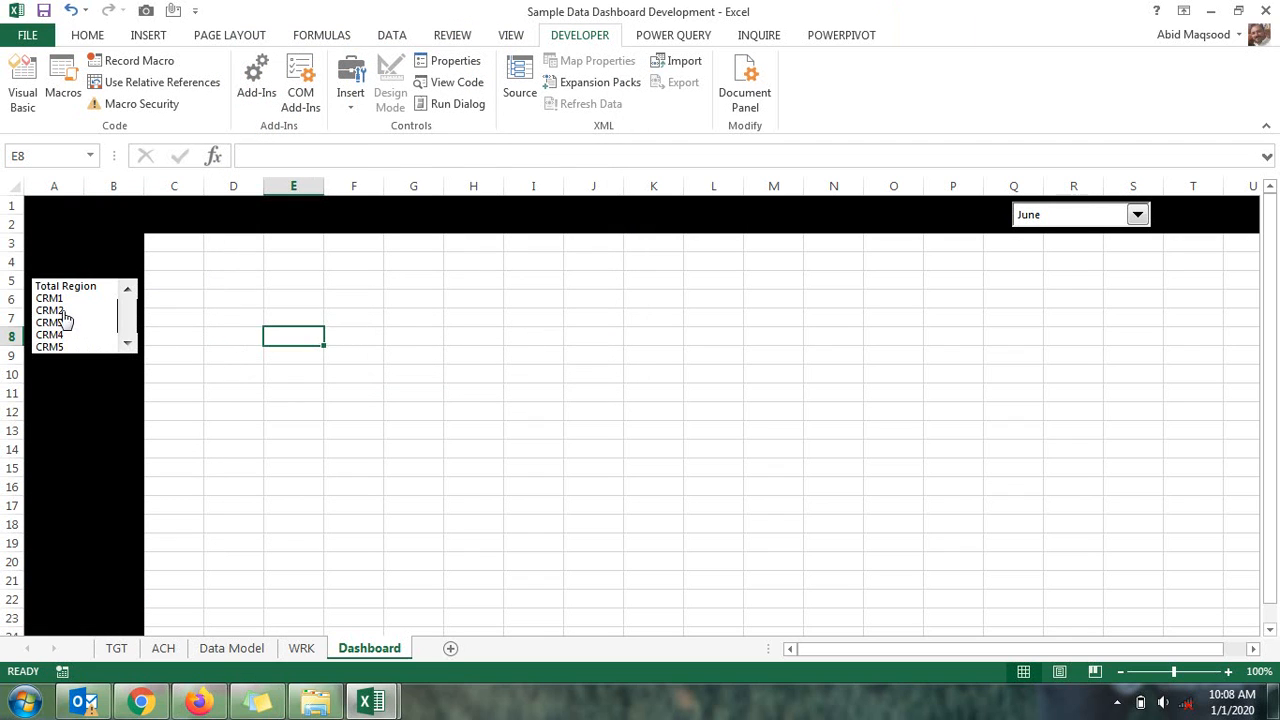
Select CRM2 in the region list box on Dashboard
left_click(299, 650)
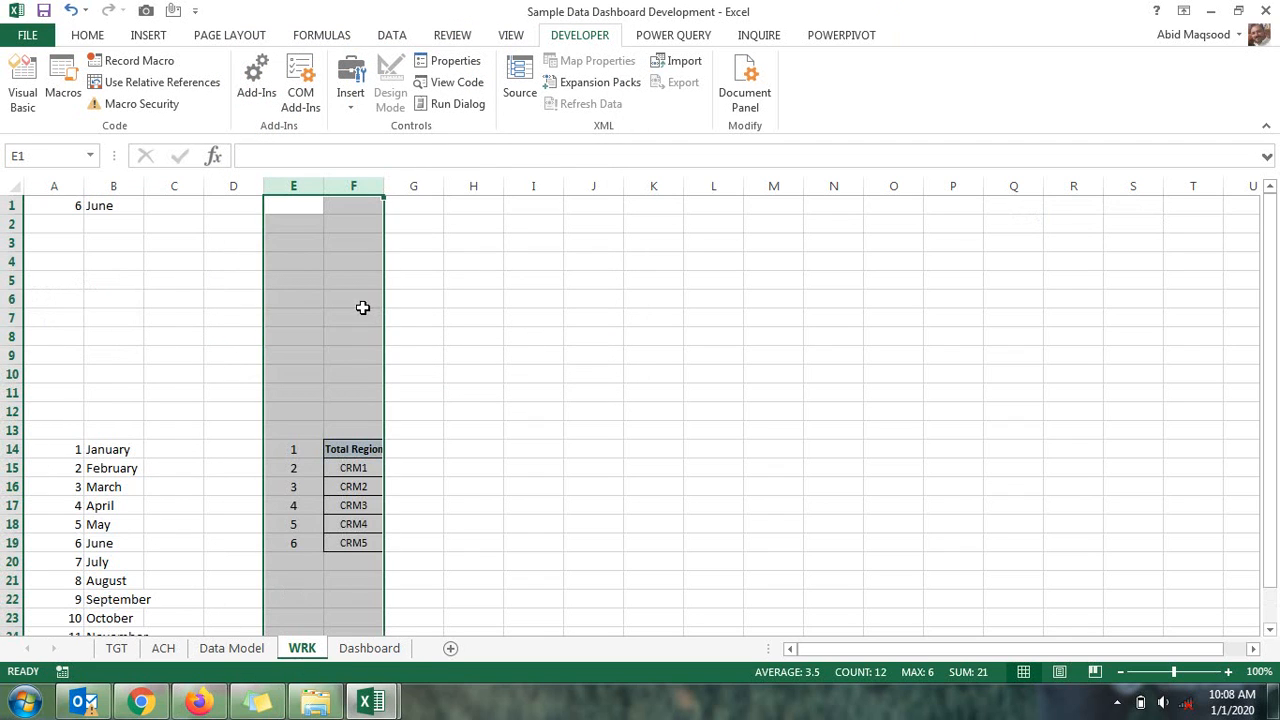
left_click(360, 652)
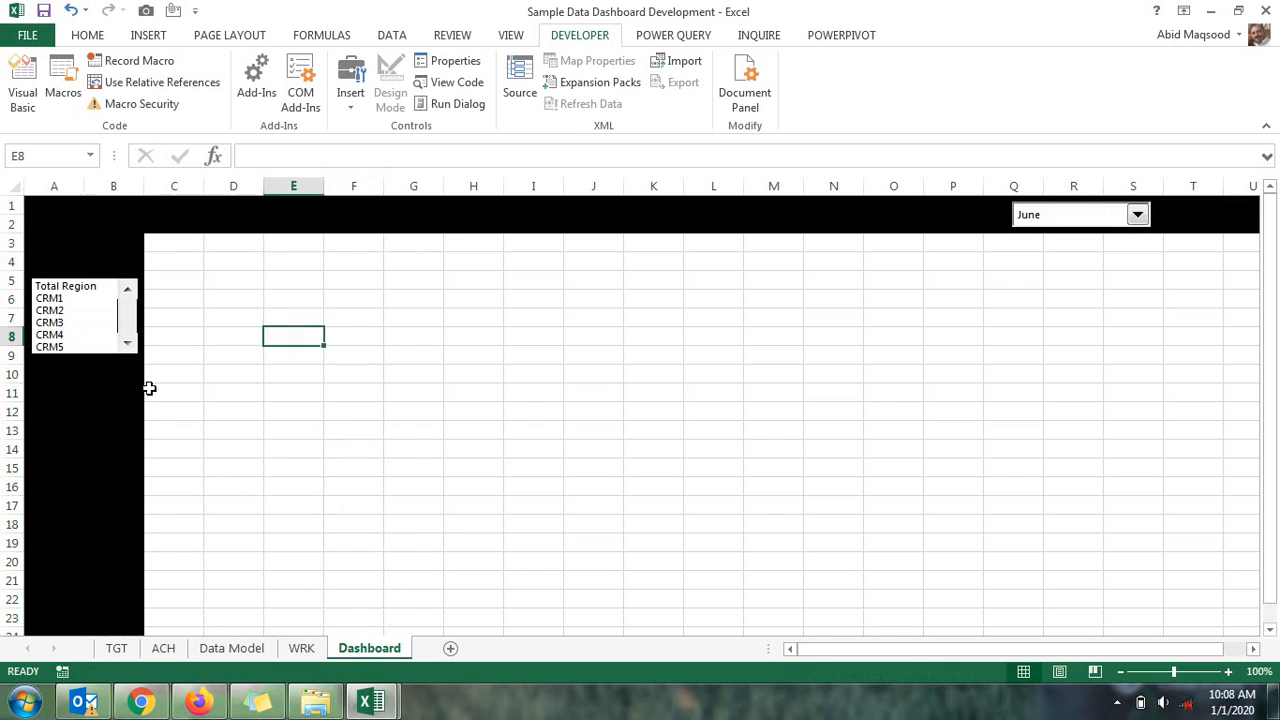
left_click(76, 311)
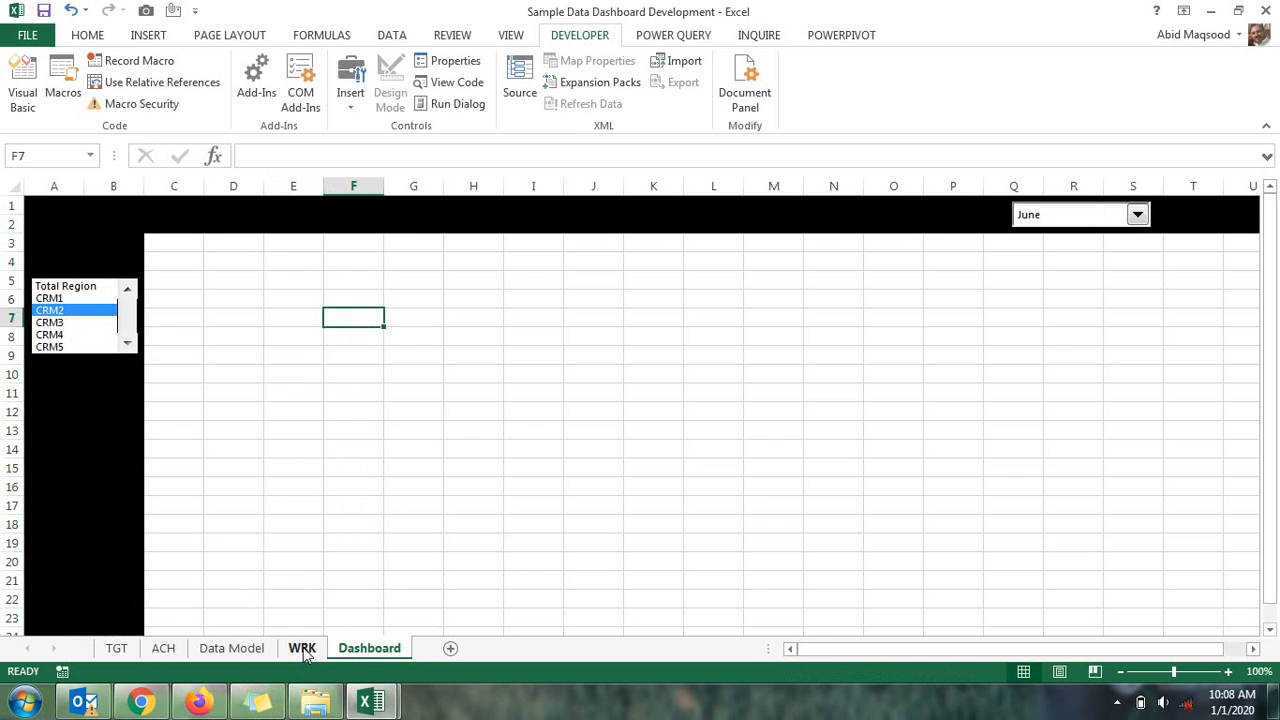
Enter =VLOOKUP(F1,E14:F19,2,0) in cell G1 of WRK to return the selected region's name
left_click(300, 649)
left_click(390, 207)
type("=VLOOKUP(")
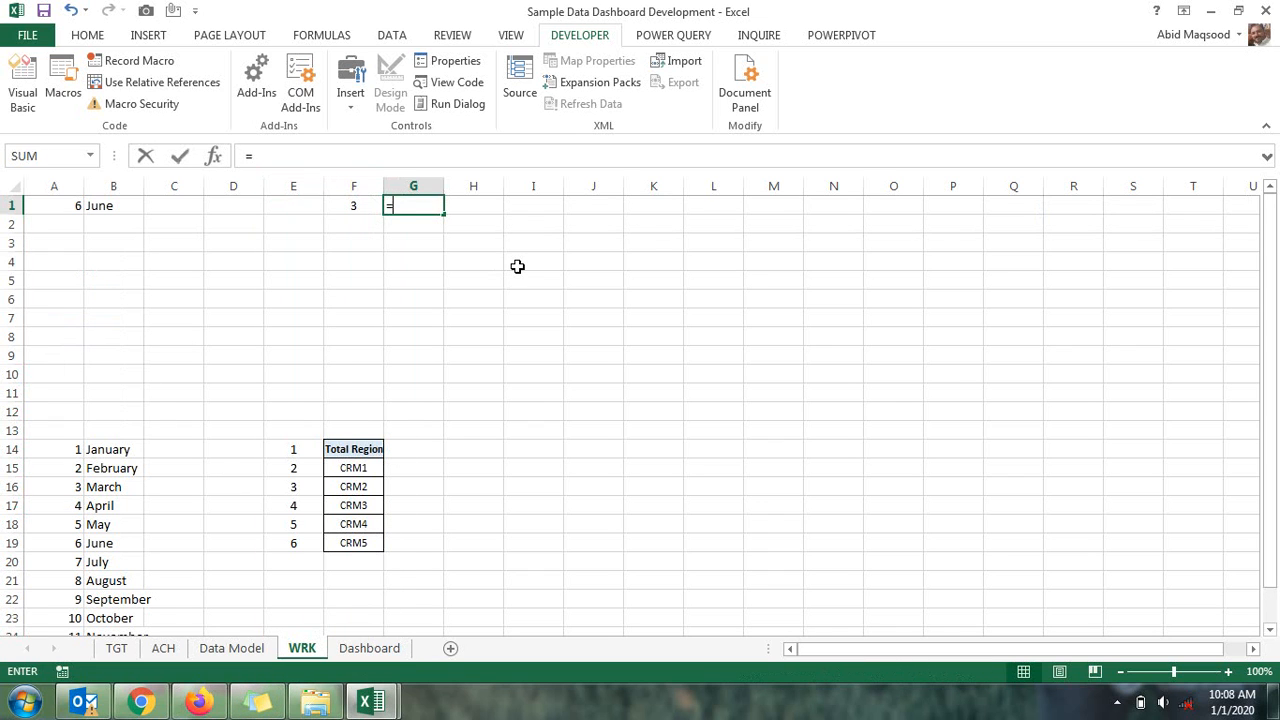
key("Left")
type(",")
key("Left")
key("ctrl+Down")
key("shift+Left")
key("ctrl+shift+Down")
type(",2,0)")
key("Return")
key("Up")
left_click(369, 648)
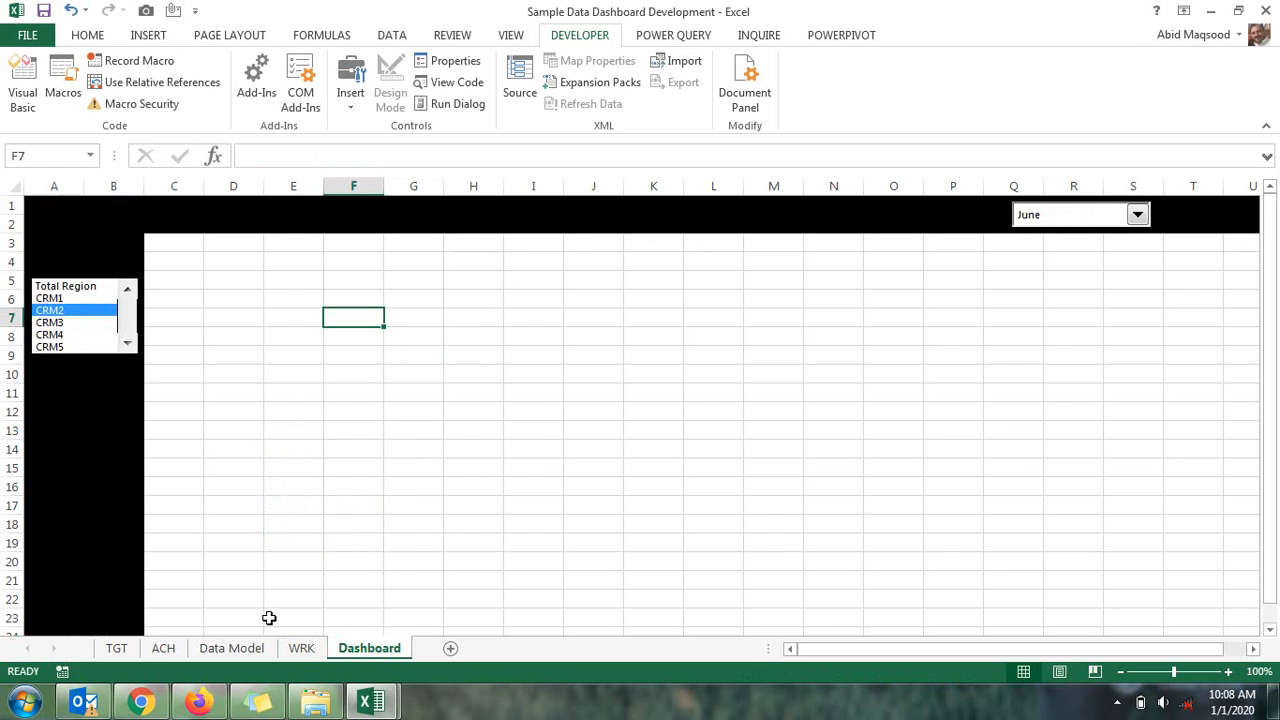
key("ctrl+Page_Up")
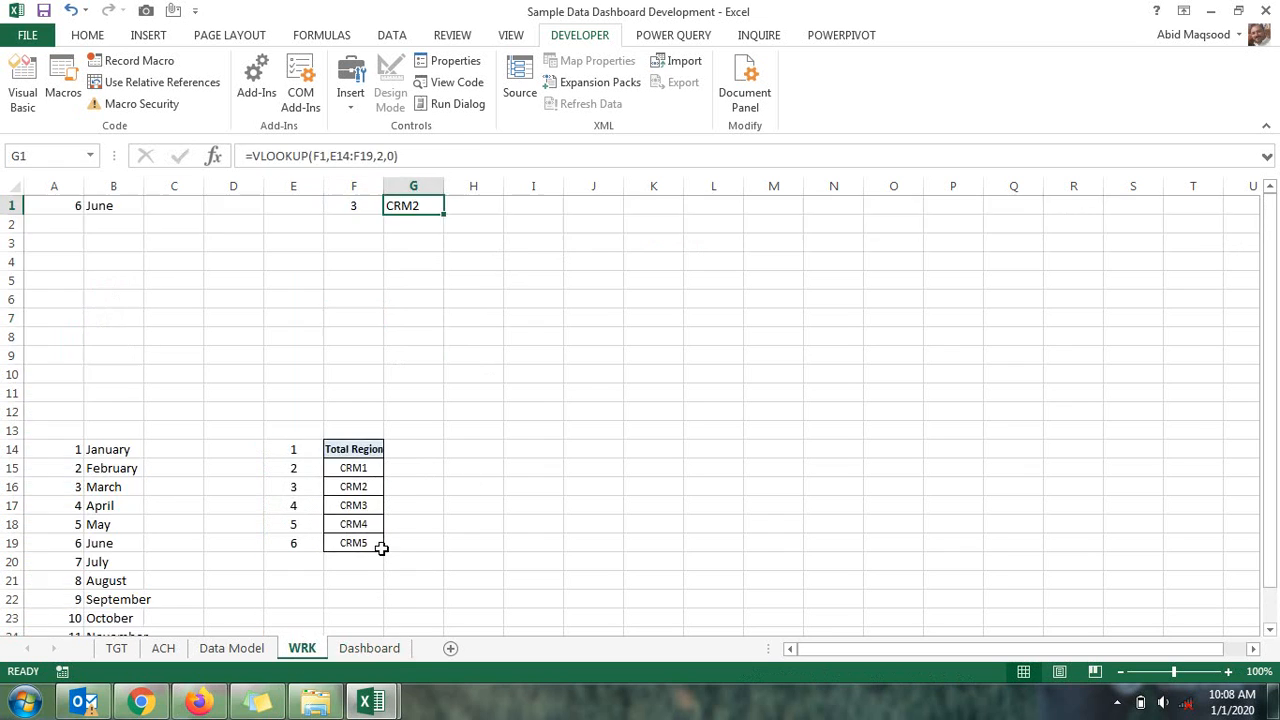
Copy the Sales Manager ID and RSM columns from TGT and paste them without formatting into columns E and F of Book1
left_click(116, 648)
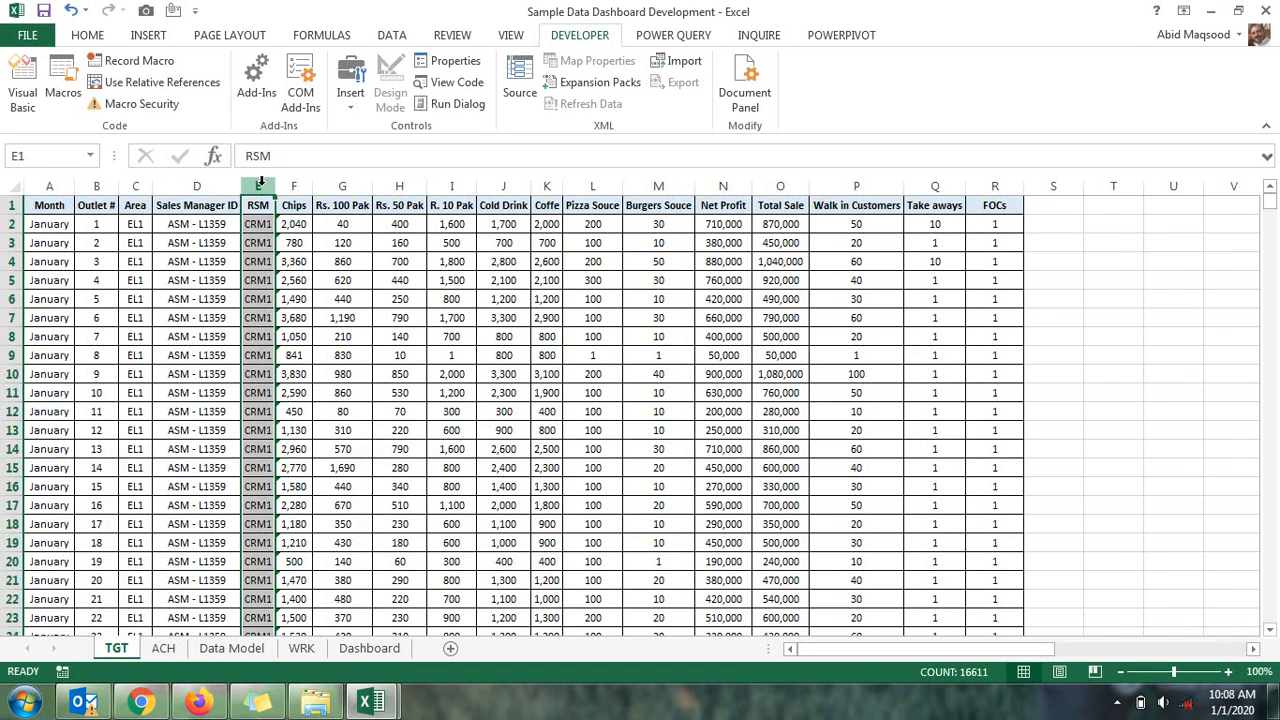
left_click(234, 188, "shift")
key("ctrl+c")
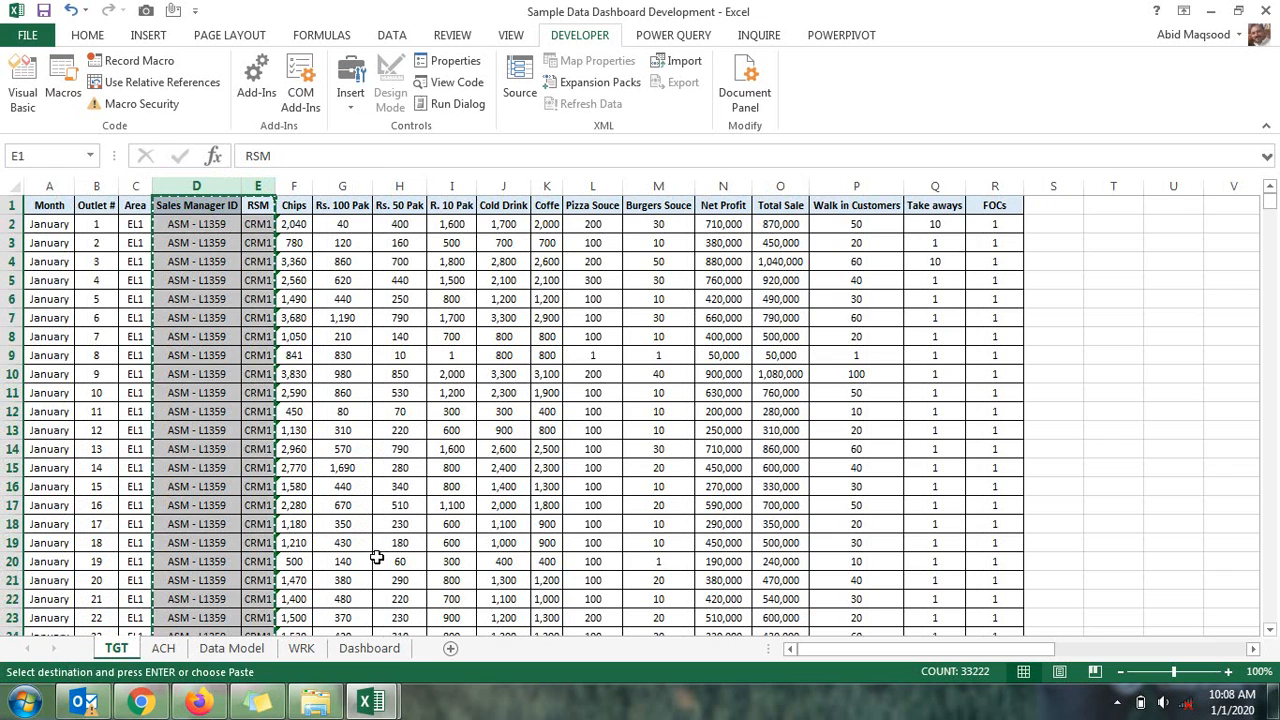
mouse_move(372, 704)
left_click(420, 647)
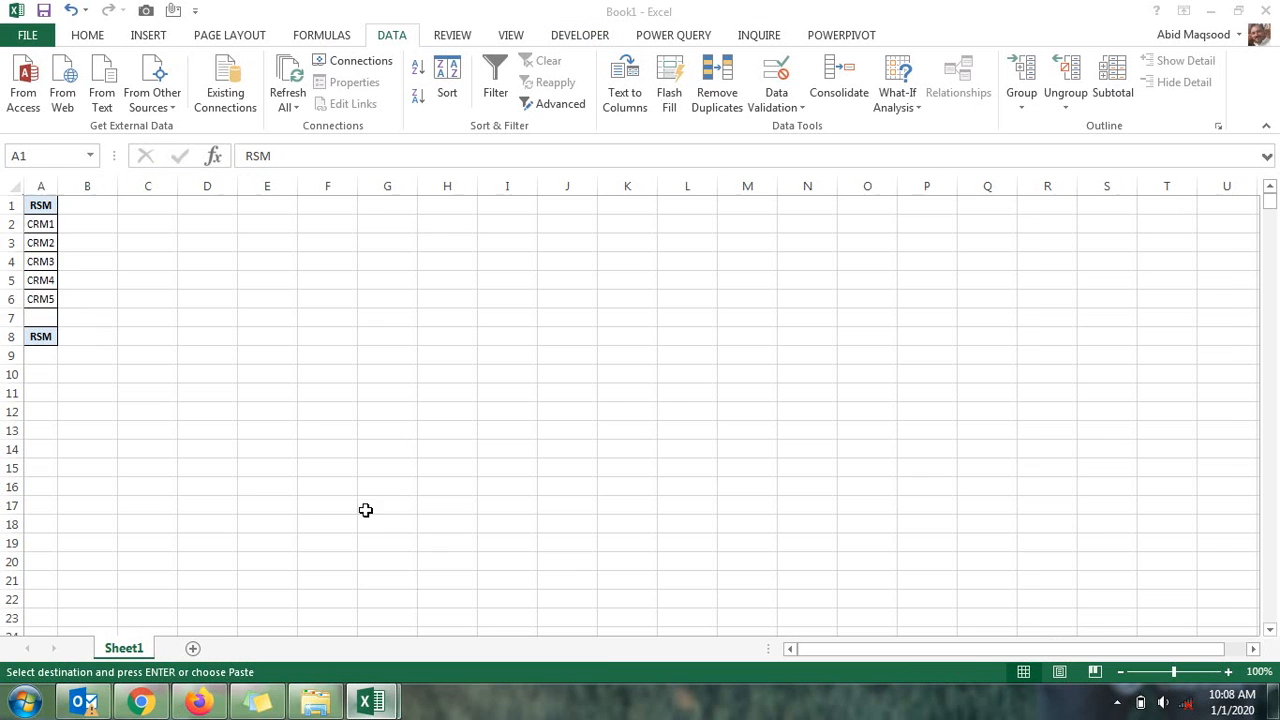
right_click(274, 208)
left_click(348, 292)
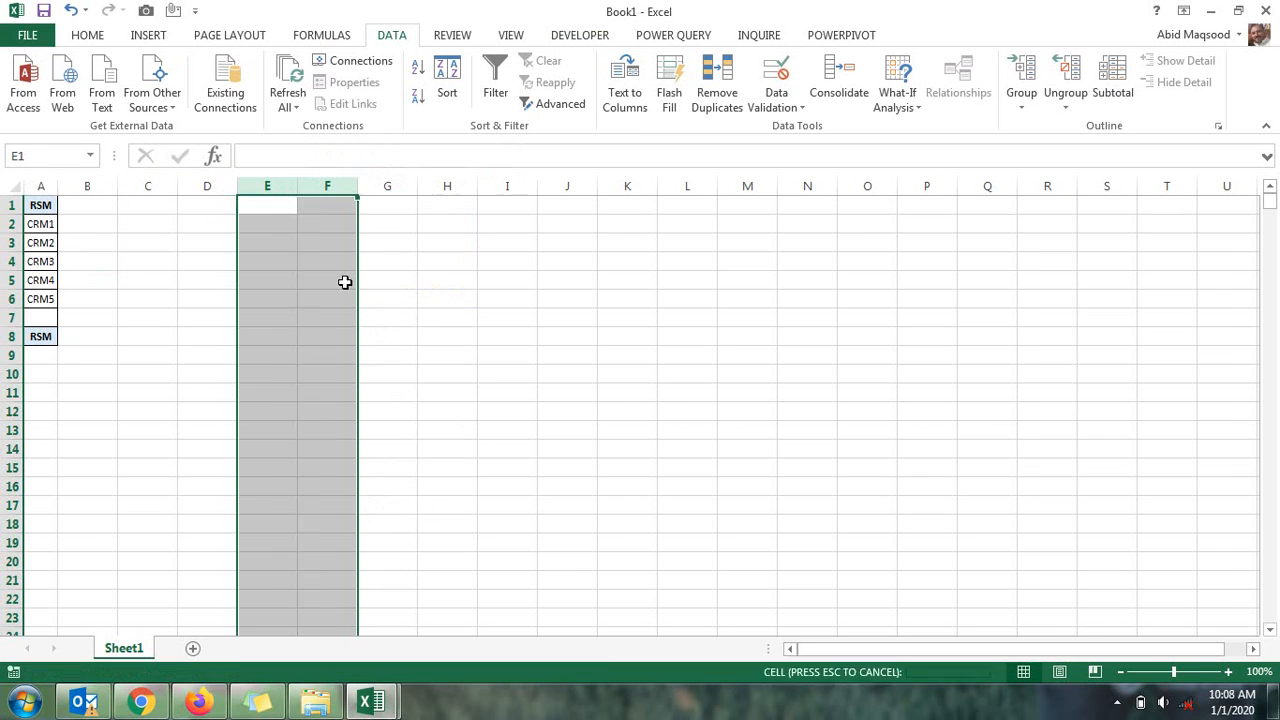
Add a filter to the pasted columns in Book1 and remove duplicates based on column E only
left_click(252, 206)
key("ctrl+shift+l")
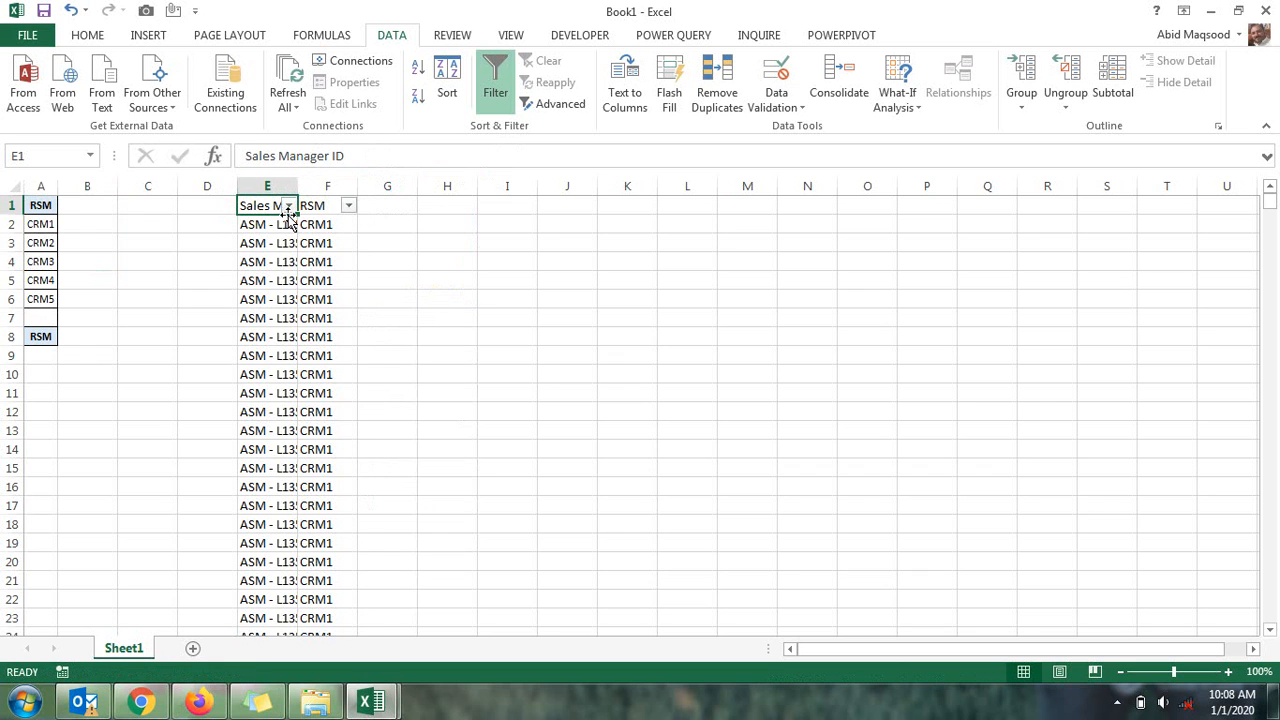
left_click(717, 88)
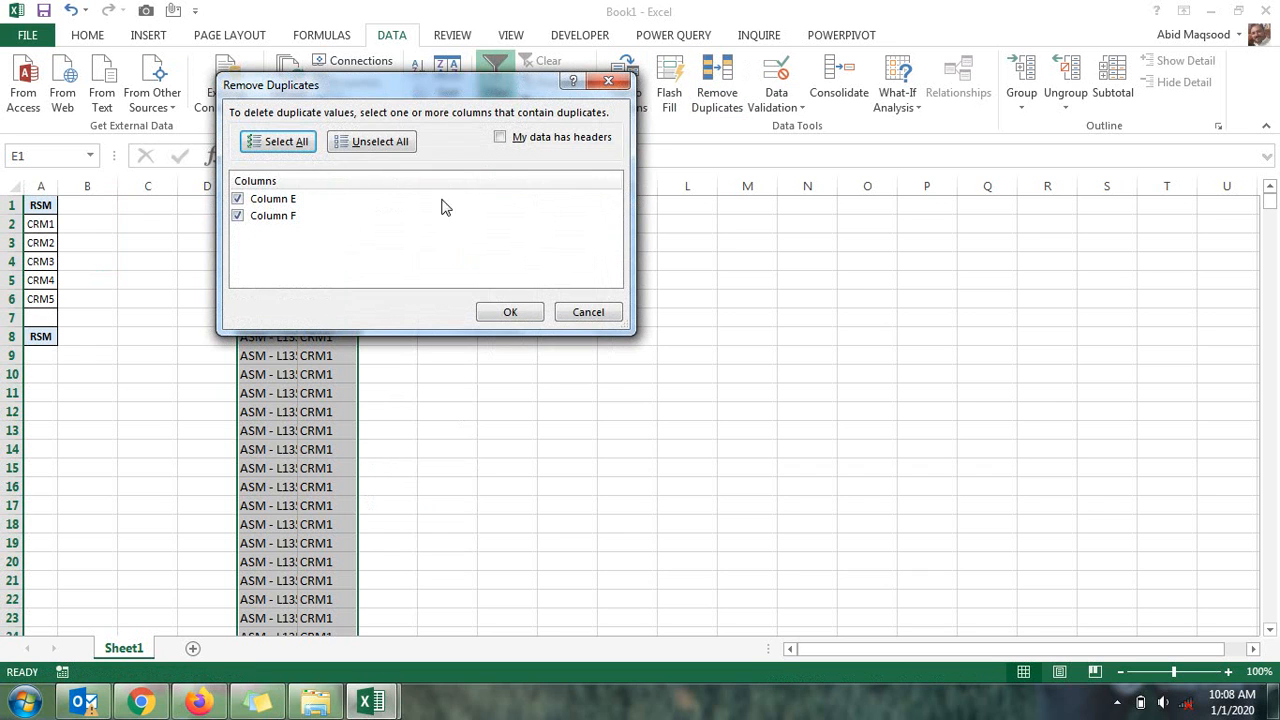
left_click(368, 144)
left_click(262, 199)
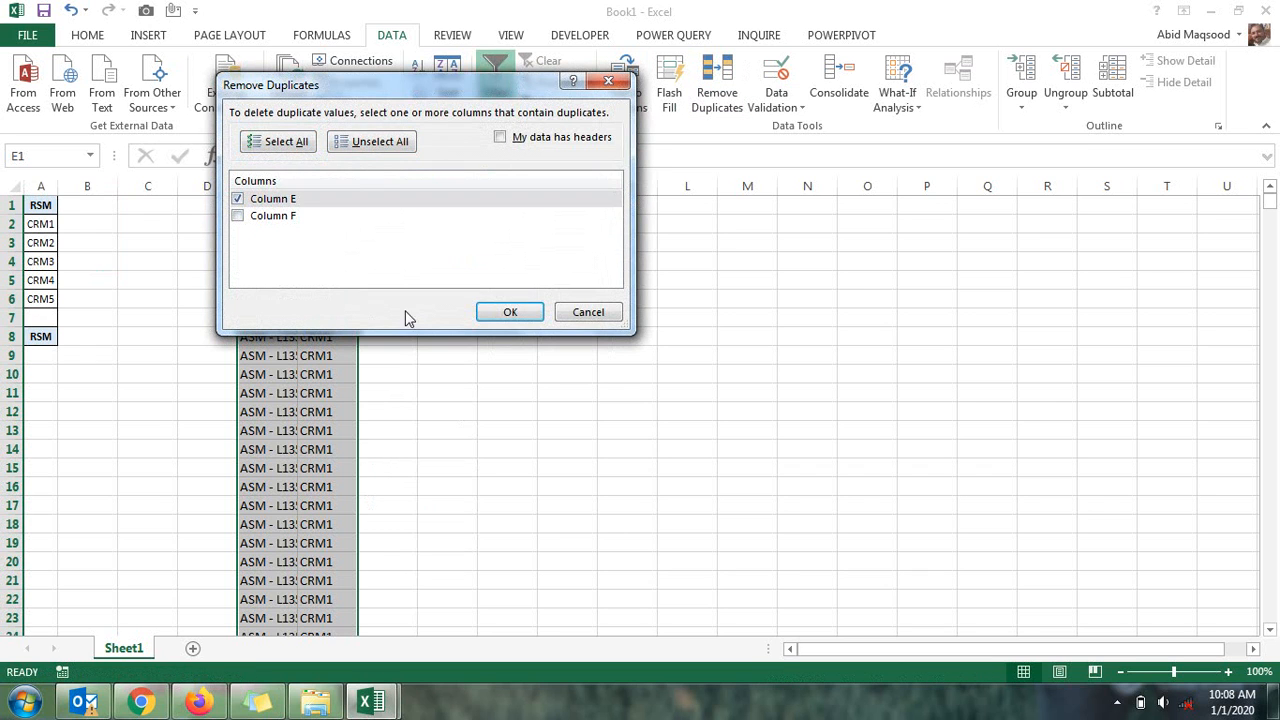
left_click(505, 315)
left_click(643, 386)
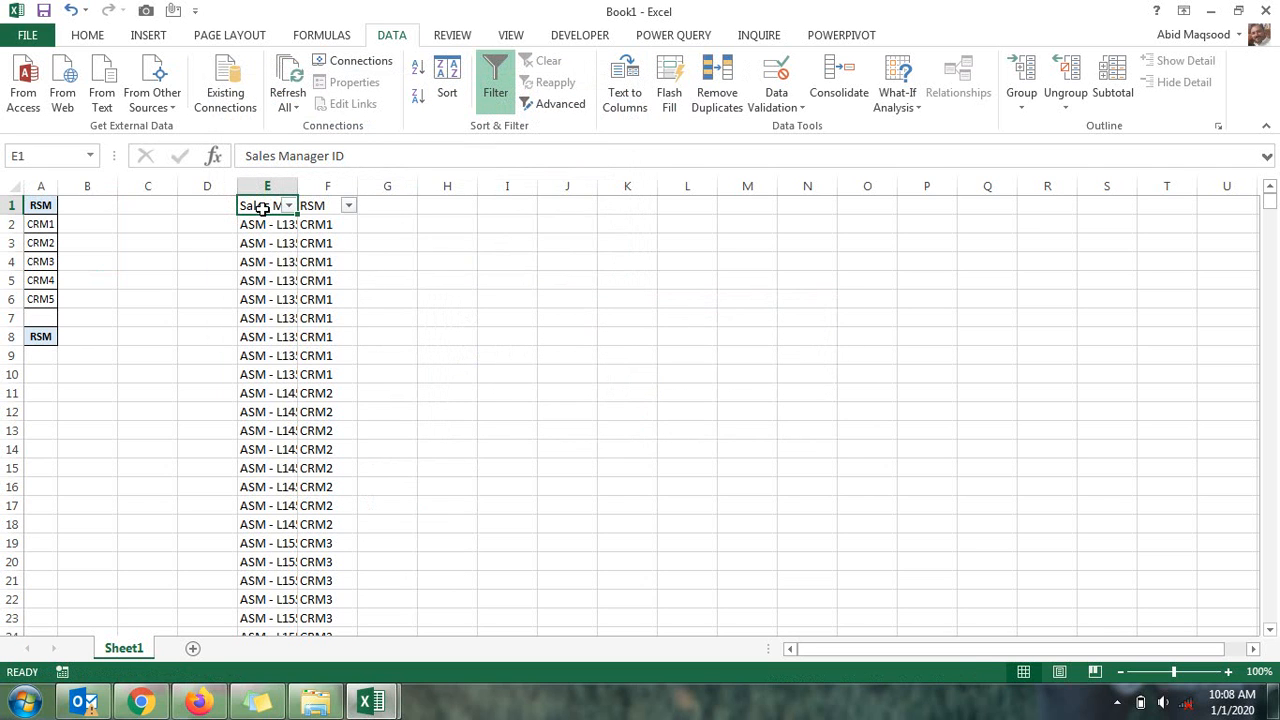
Copy the deduplicated manager and RSM list from Book1 and paste it without formatting at K14 of WRK
key("shift+Right")
key("ctrl+shift+Down")
key("ctrl+c")
key("alt+Tab")
key("alt+Tab")
key("alt+Tab")
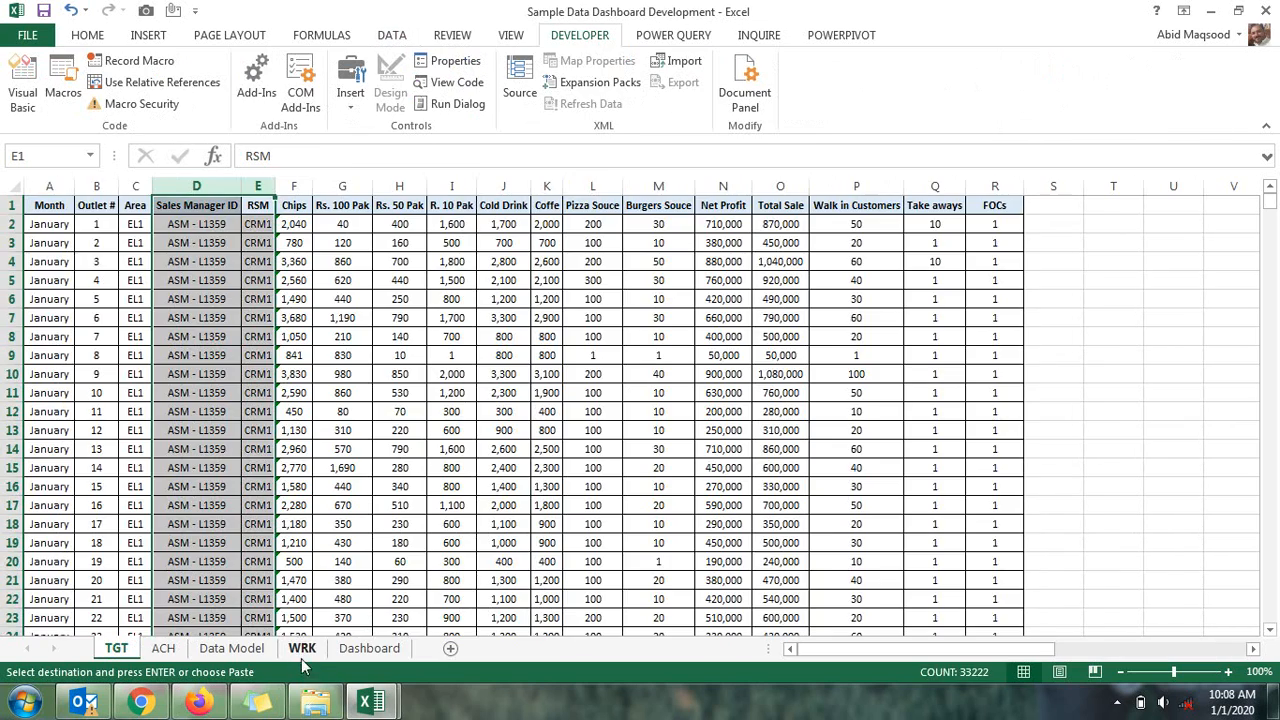
left_click(630, 453)
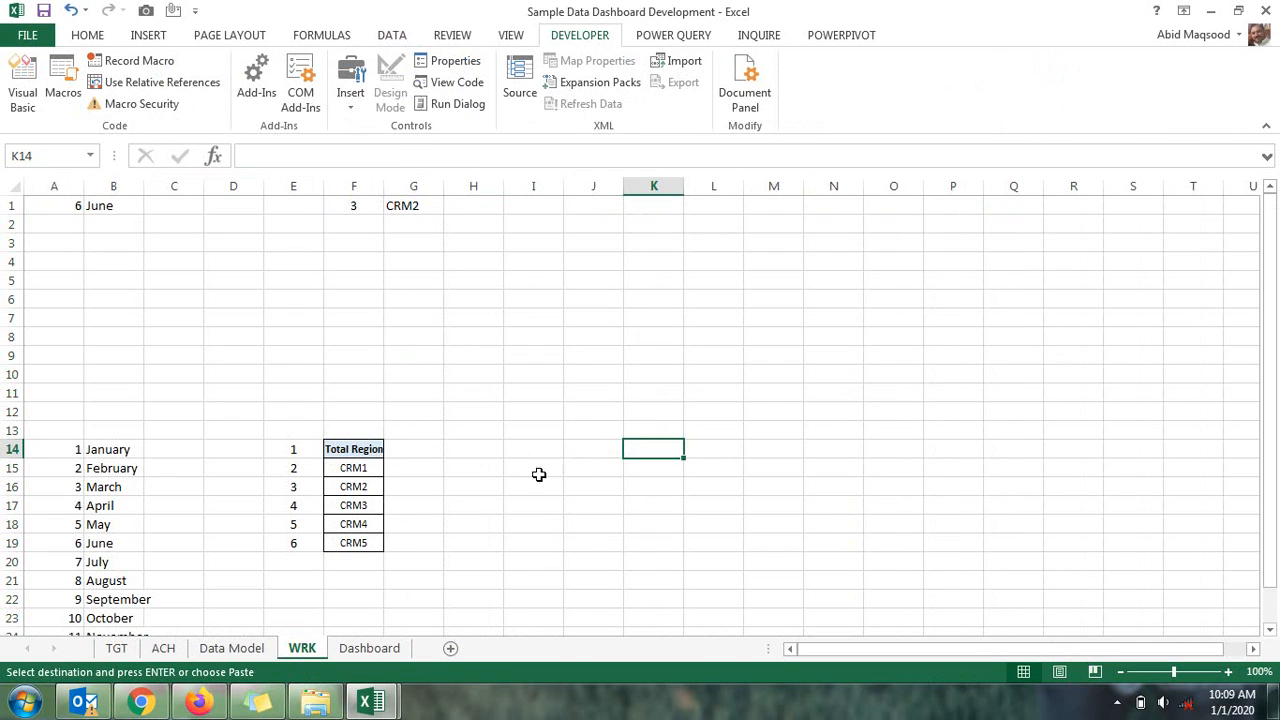
right_click(643, 448)
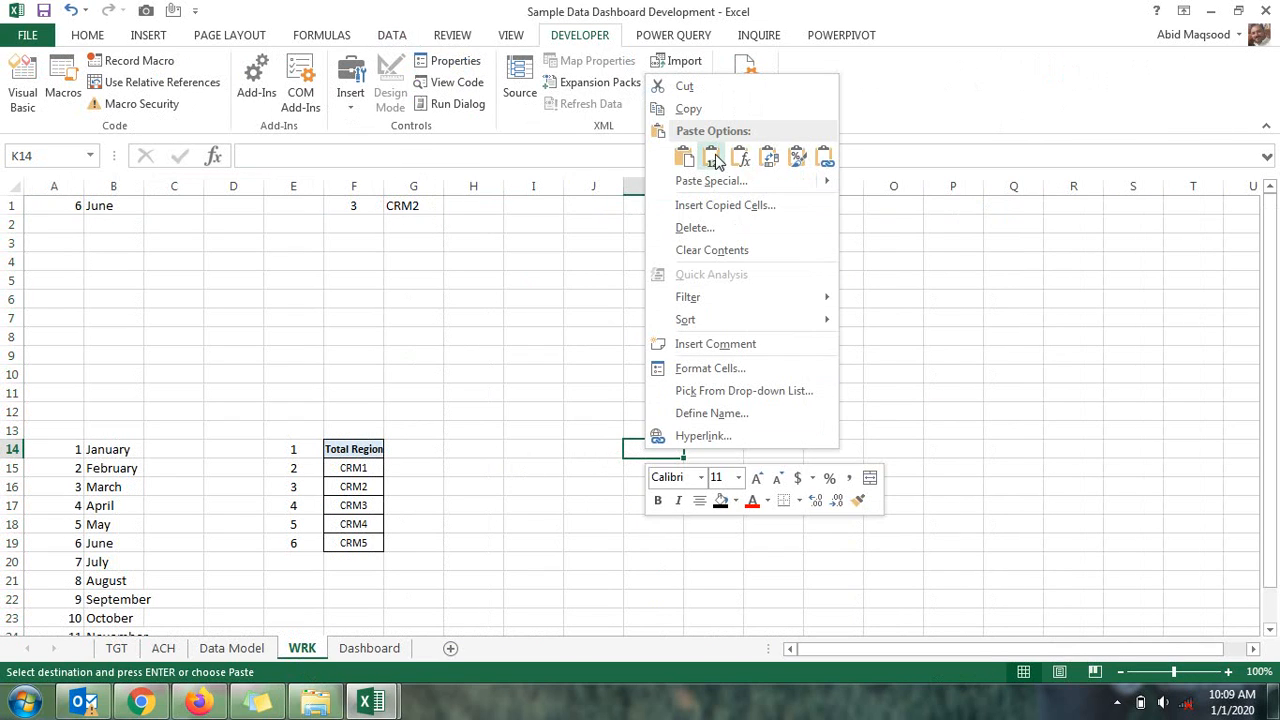
left_click(751, 160)
scroll(628, 406, "down", 2)
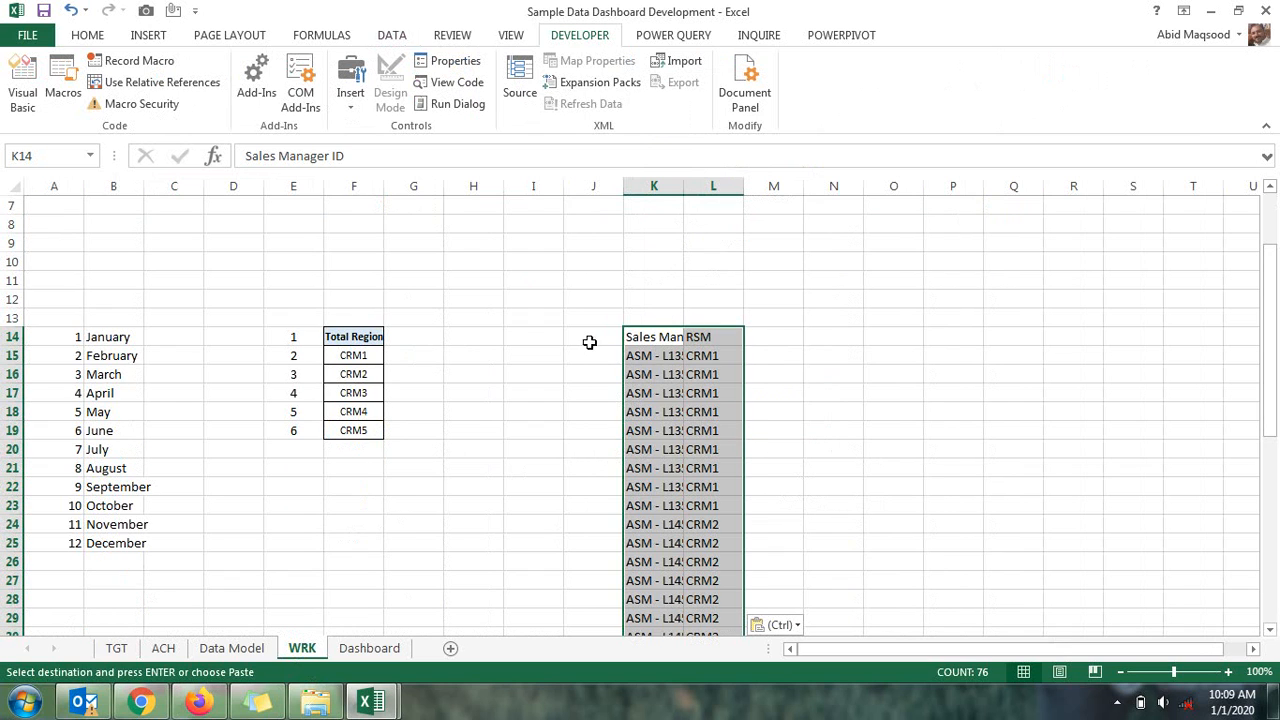
Enter 1 in J14 beside the manager list's header and autofit columns J to L
left_click_drag(589, 342, 590, 358)
type("1")
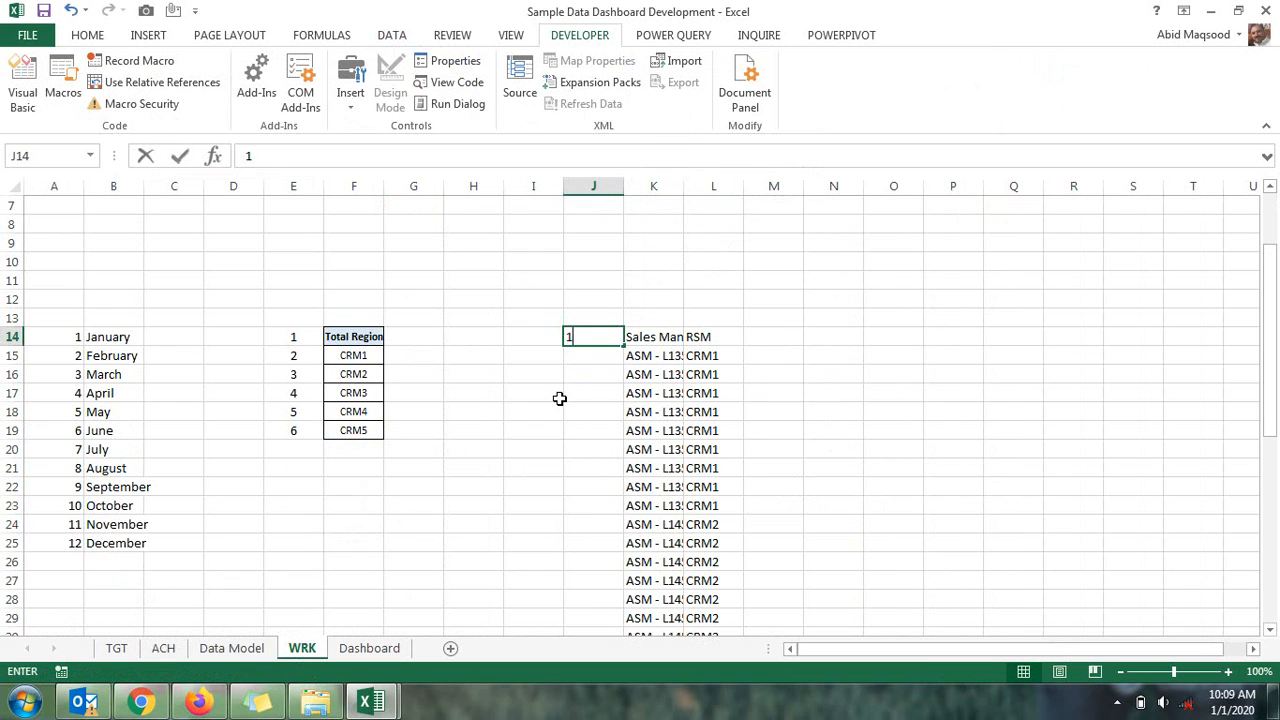
key("Return")
left_click_drag(594, 186, 740, 186)
double_click(743, 186)
Number the CRM1 sales managers from 2 to 10 in cells J15 to J23
left_click(557, 360)
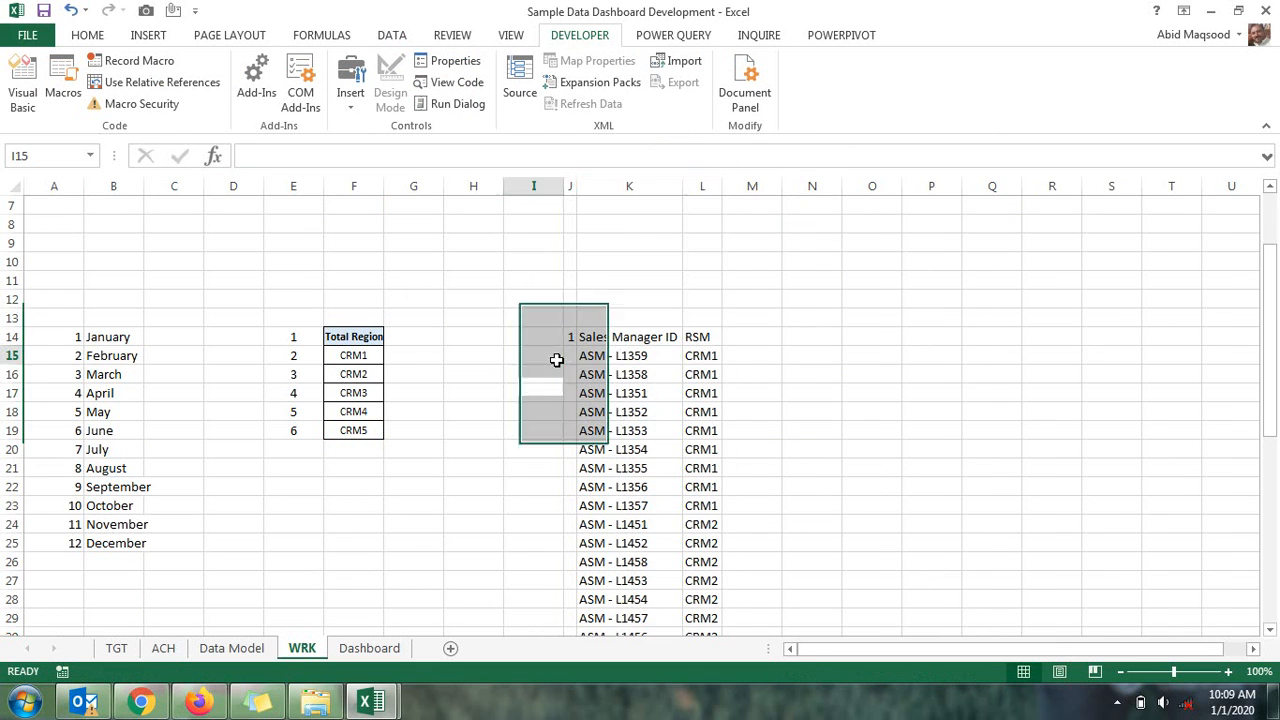
left_click(581, 351)
left_click(573, 357)
type("2")
key("Return")
type("3")
key("Return")
key("Up")
key("Up")
key("shift+Down")
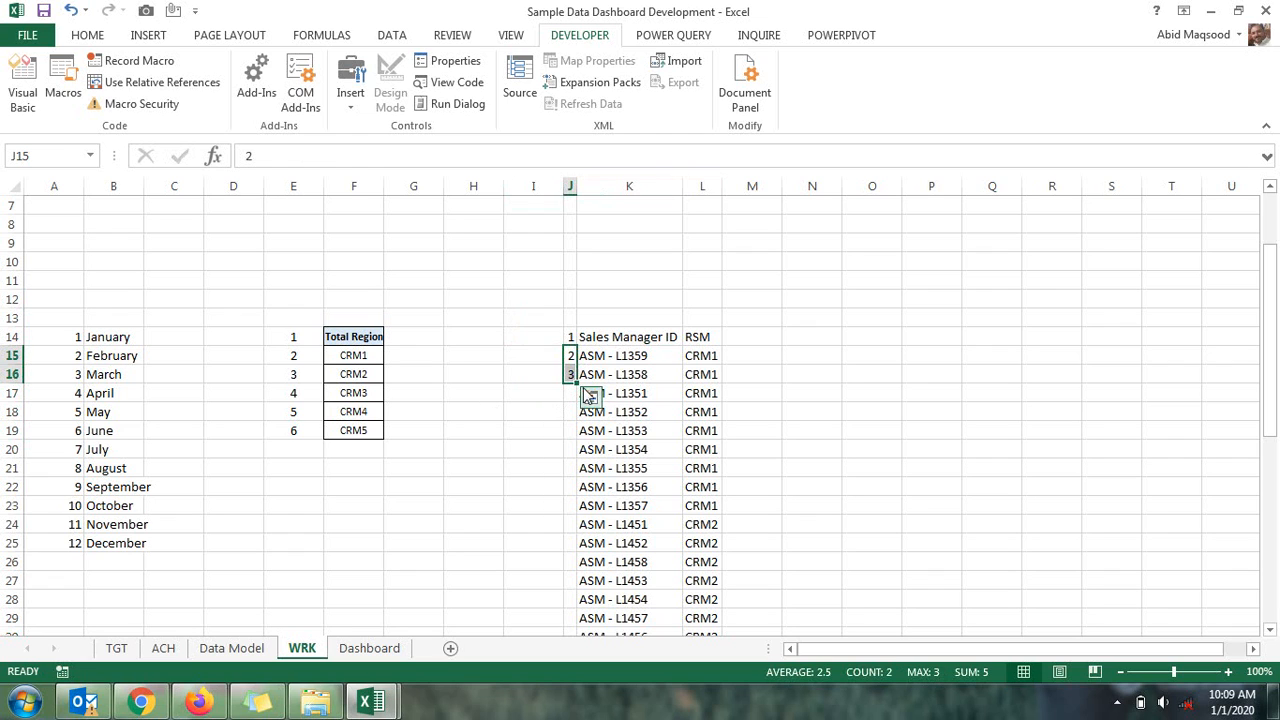
left_click_drag(580, 383, 577, 522)
Number the CRM2 sales managers from 2 to 9 in cells J24 to J31 and autofit column J
left_click(574, 524)
type("2")
key("Return")
type("3")
key("shift+Return")
key("shift+Down")
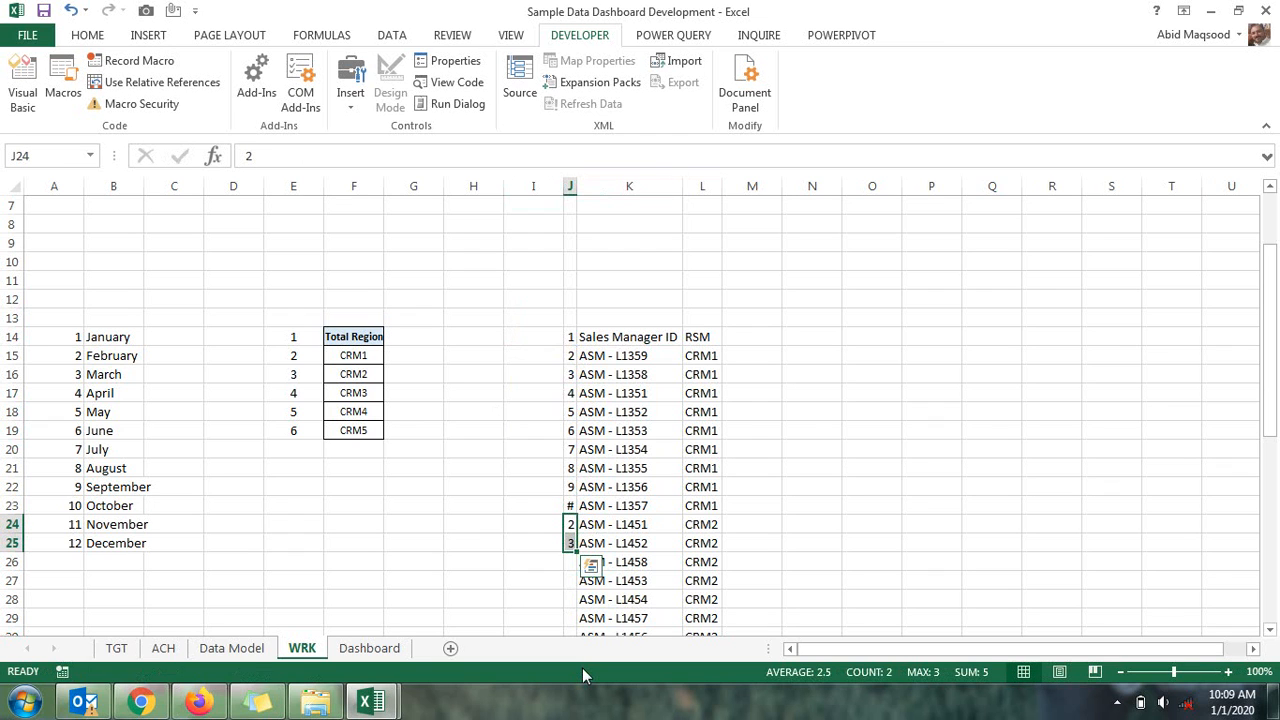
double_click(576, 188)
scroll(560, 408, "down", 3)
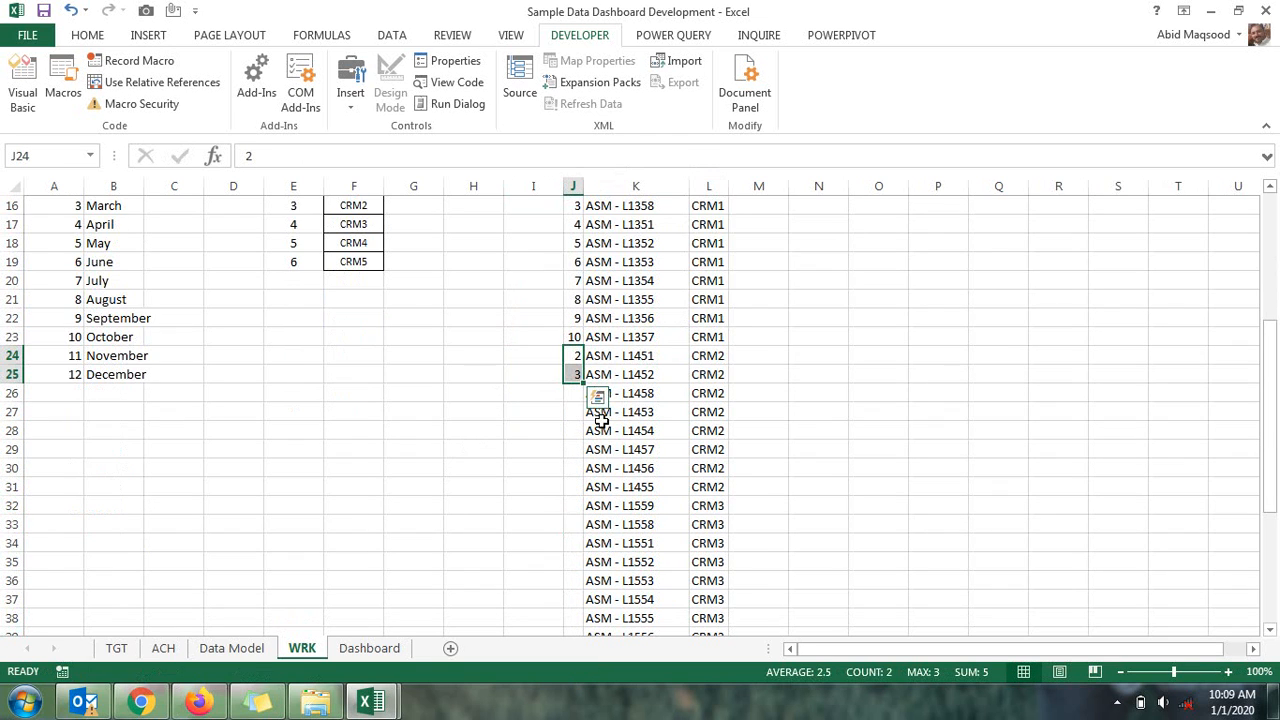
left_click_drag(583, 385, 578, 512)
Number the CRM3 sales managers from 2 to 10 in cells J32 to J40
type("2")
key("Down")
type("3")
key("Up")
key("shift+Down")
scroll(585, 500, "down", 2)
left_click_drag(584, 422, 573, 581)
Number the CRM4 sales managers from 2 to 5 in cells J41 to J44
left_click(573, 562)
type("2")
key("Down")
type("3")
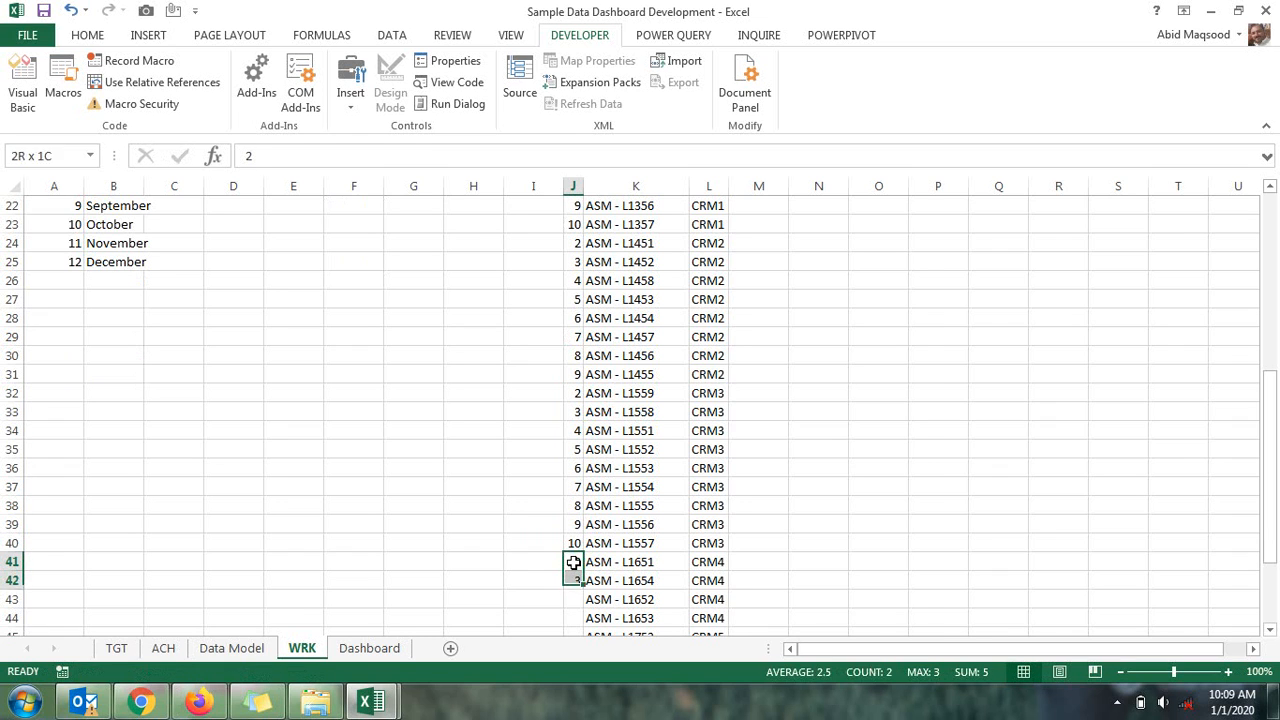
scroll(649, 509, "down", 3)
left_click_drag(585, 422, 573, 487)
Number the CRM5 sales managers from 2 to 8 in cells J45 to J51
left_click(574, 468)
type("2")
key("Down")
type("3")
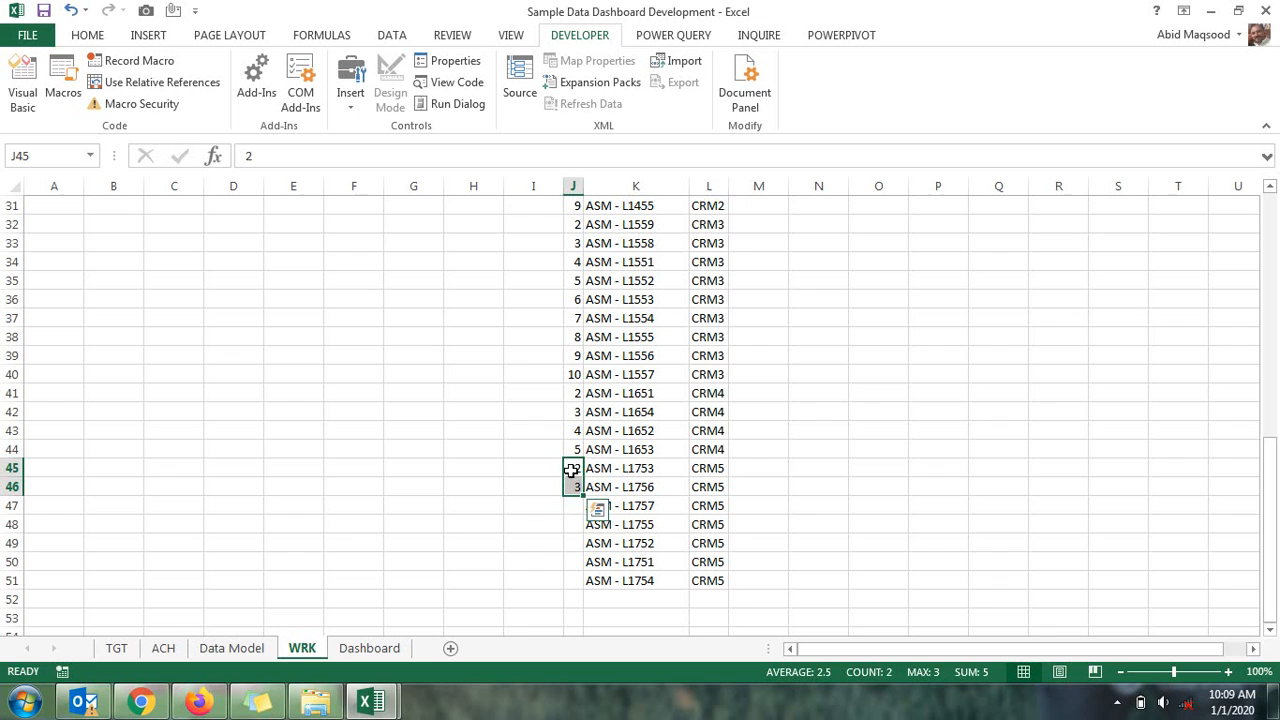
double_click(584, 500)
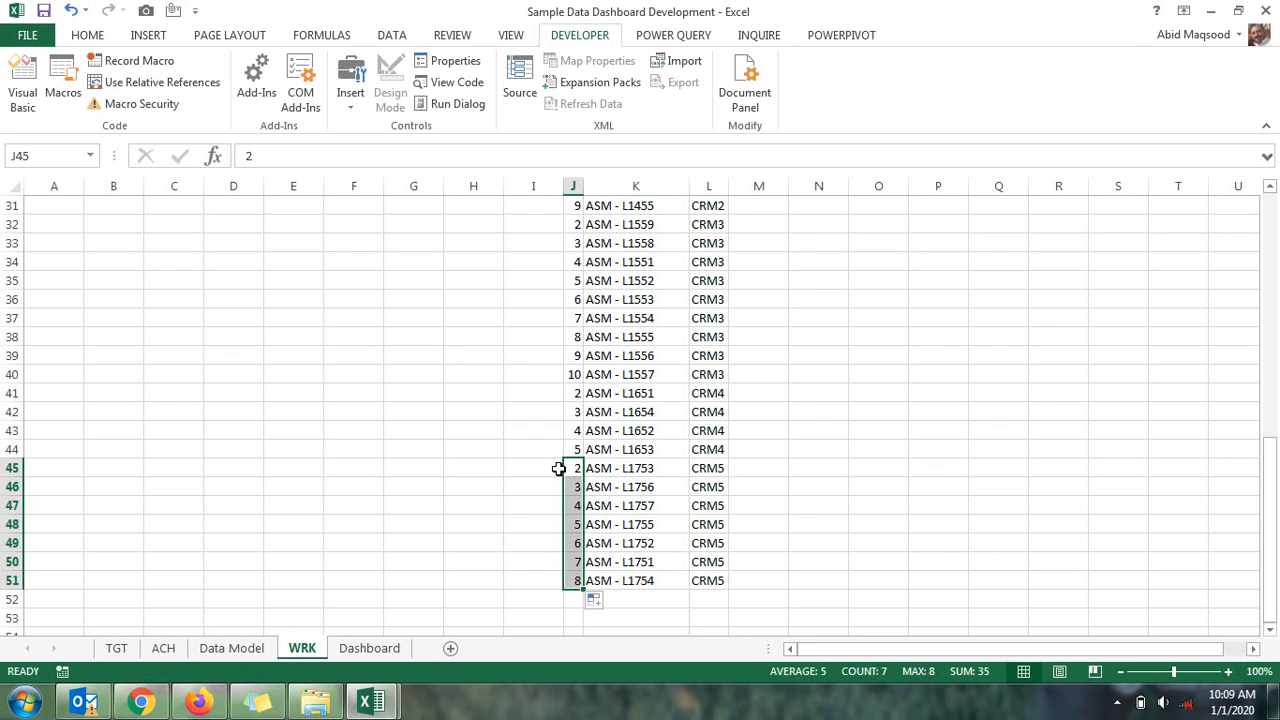
Build a lookup key with =L14&J14 in cell I14 and fill it down beside the whole manager list
scroll(557, 466, "up", 8)
left_click(551, 338)
type("=")
key("Right")
key("Right")
key("Right")
type("%")
key("Right")
key("ctrl+Return")
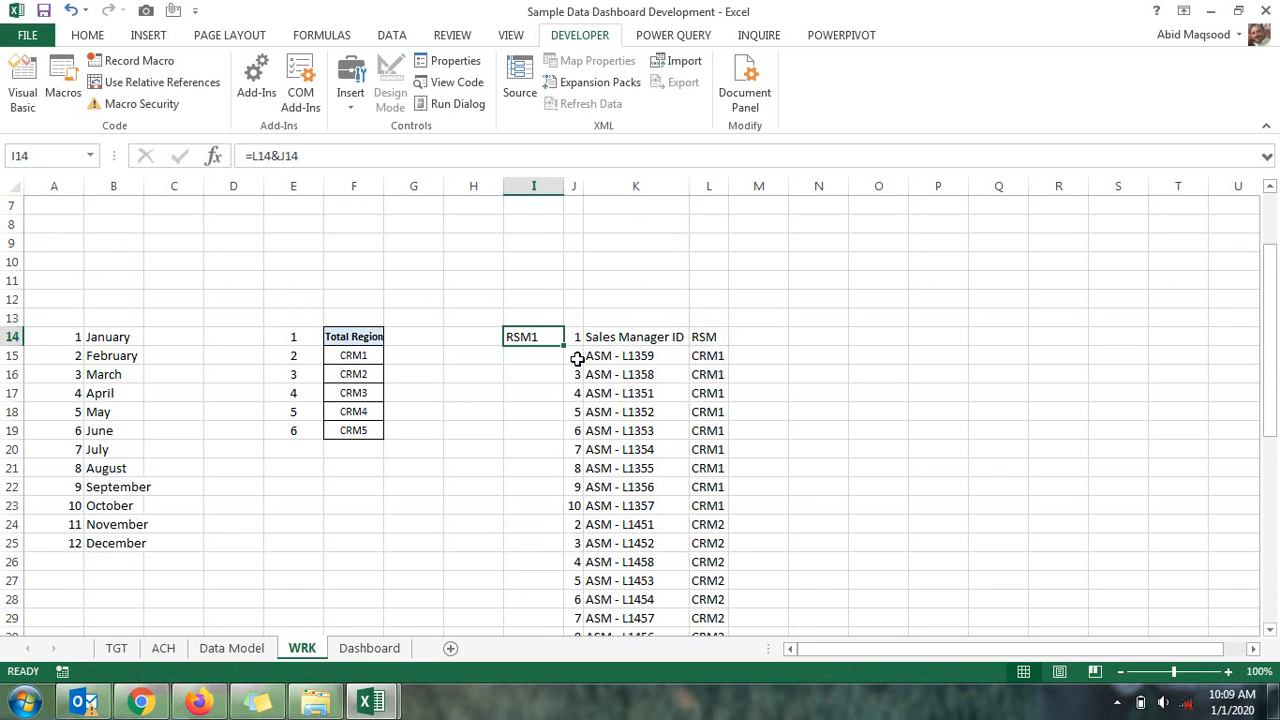
double_click(565, 345)
scroll(571, 363, "down", 12)
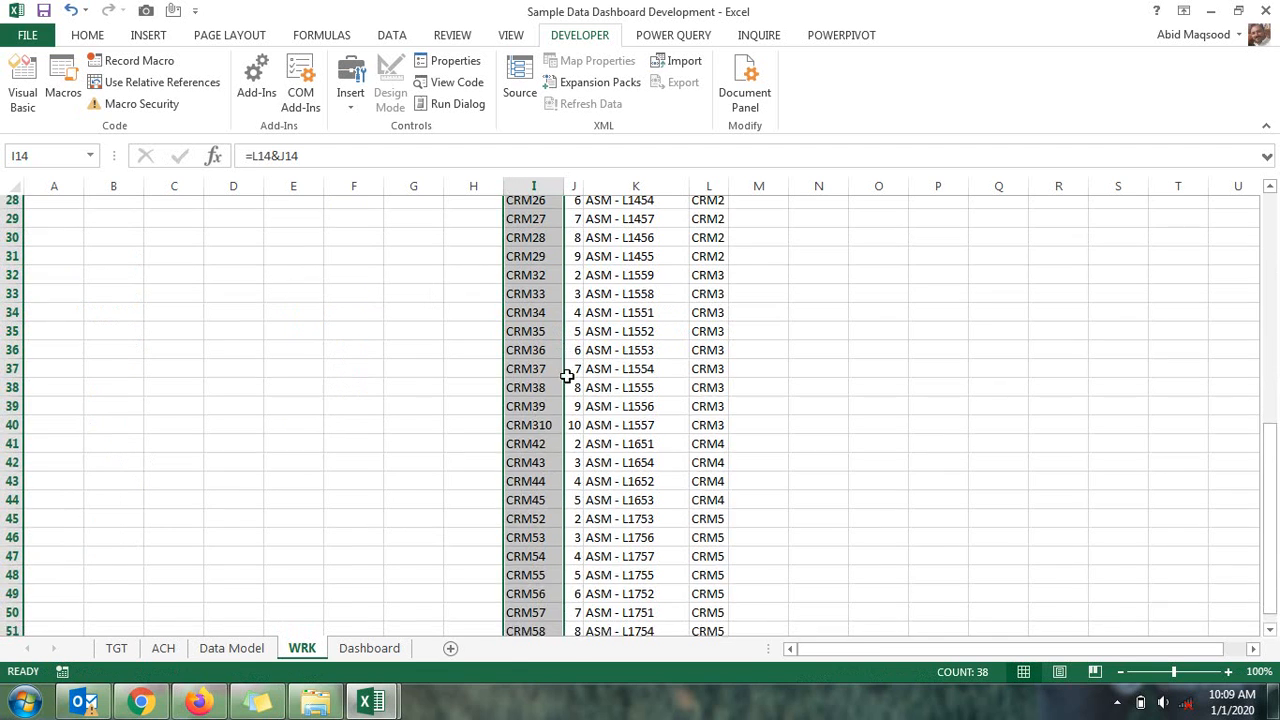
scroll(567, 375, "up", 7)
scroll(567, 376, "up", 7)
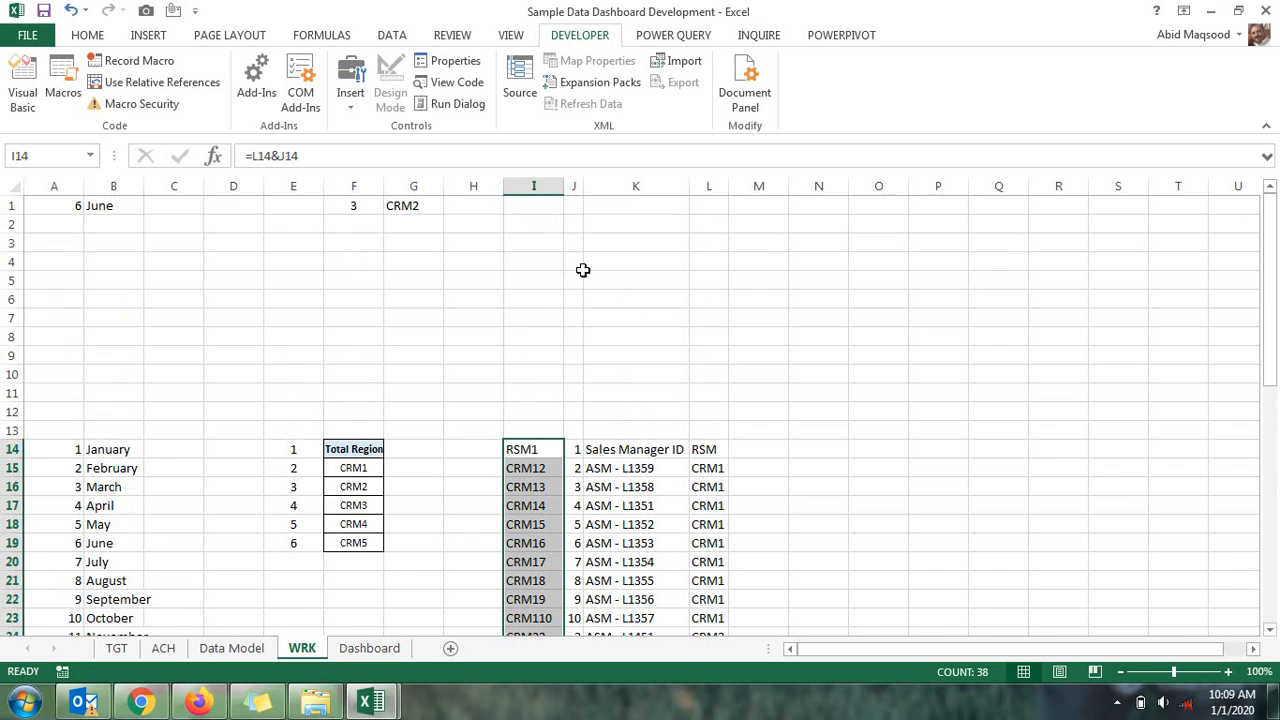
Enter a MAX formula in J11 over the manager numbering from J14 down to the end of the list
left_click(567, 397)
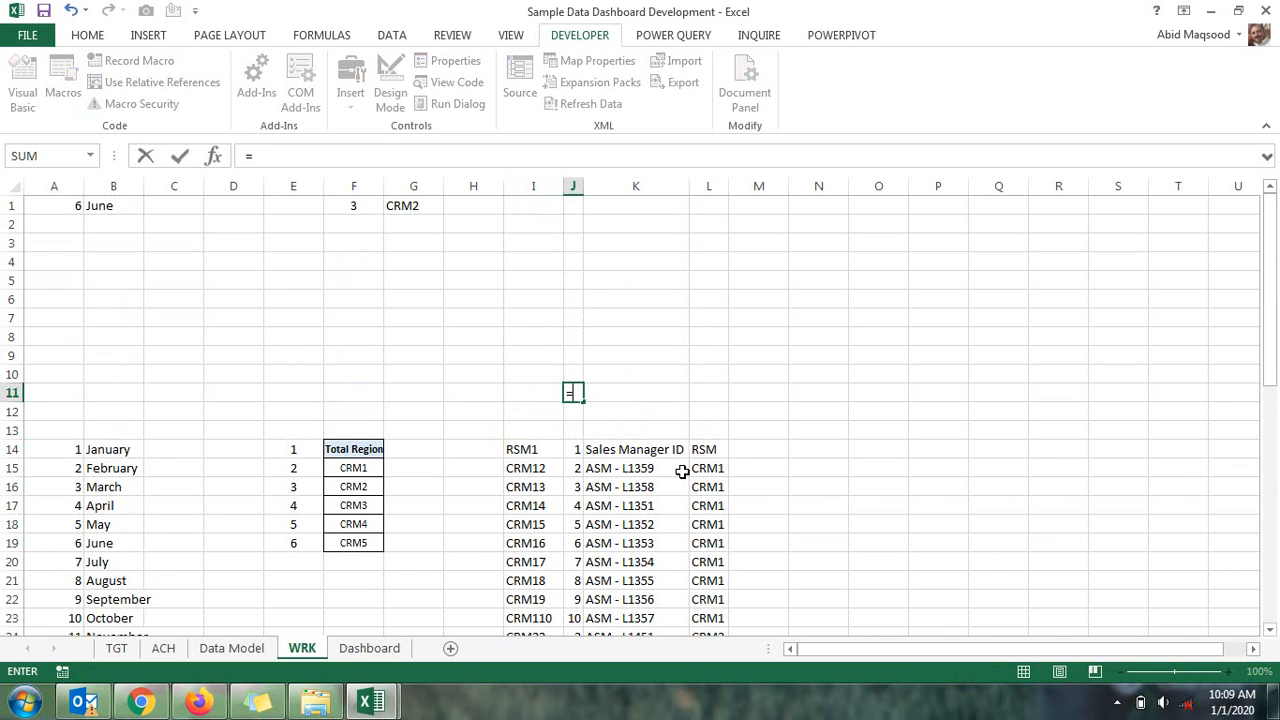
type("=max(")
key("Down")
key("Down")
key("Down")
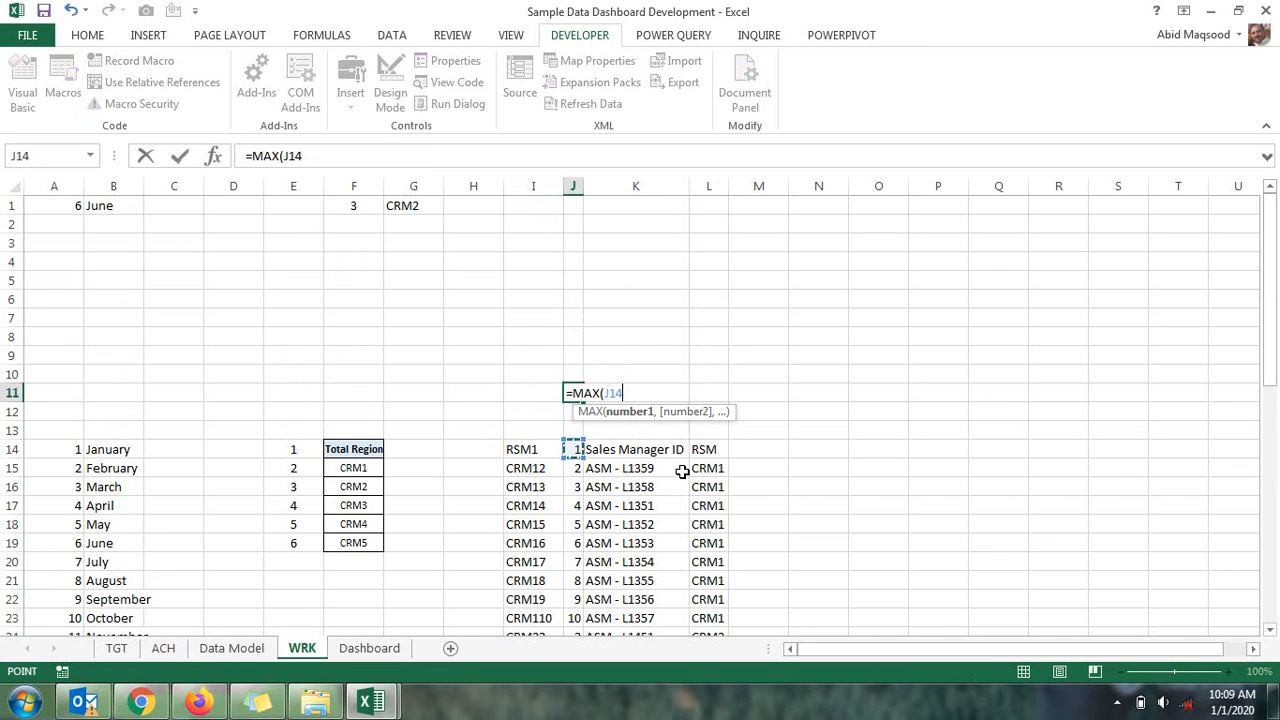
key("ctrl+shift+Down")
key("Return")
key("Up")
key("Up")
key("Down")
key("Down")
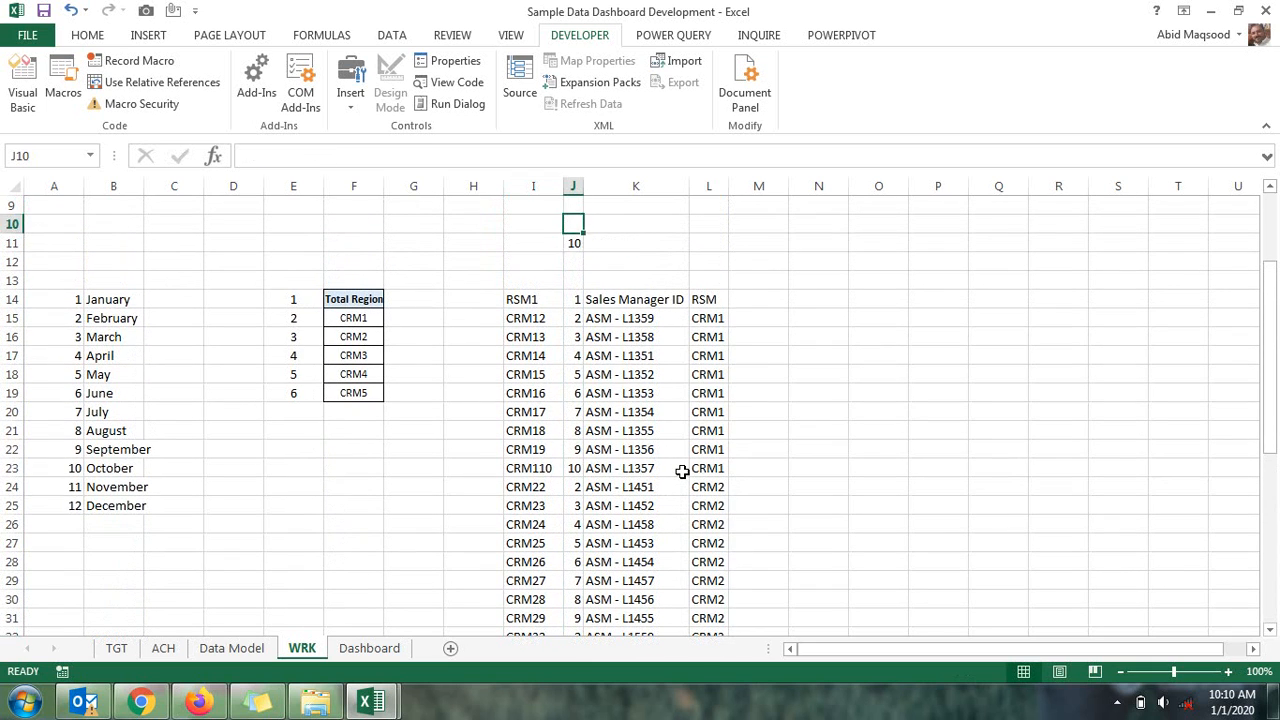
Number cells I2 to I11 on the WRK sheet from 1 to 10 and clear the MAX formula from J11
key("ctrl+Up")
key("Down")
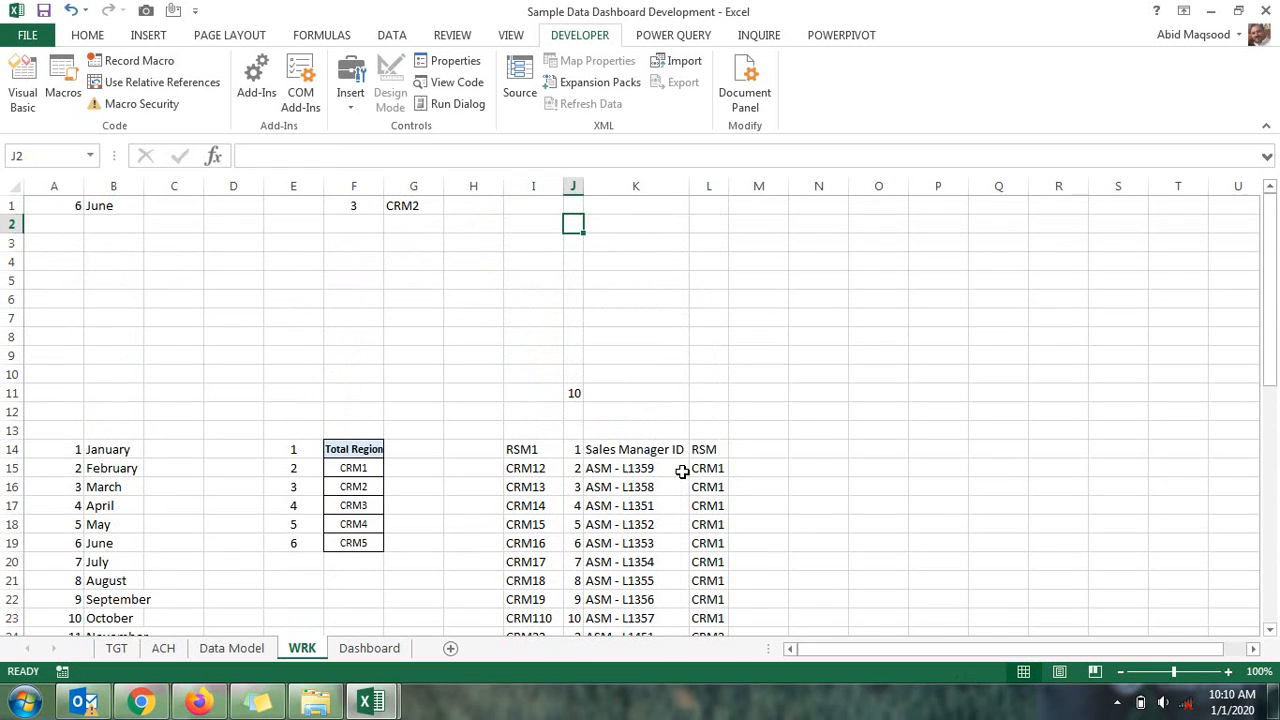
key("Left")
type("1 2 3 4 5 6")
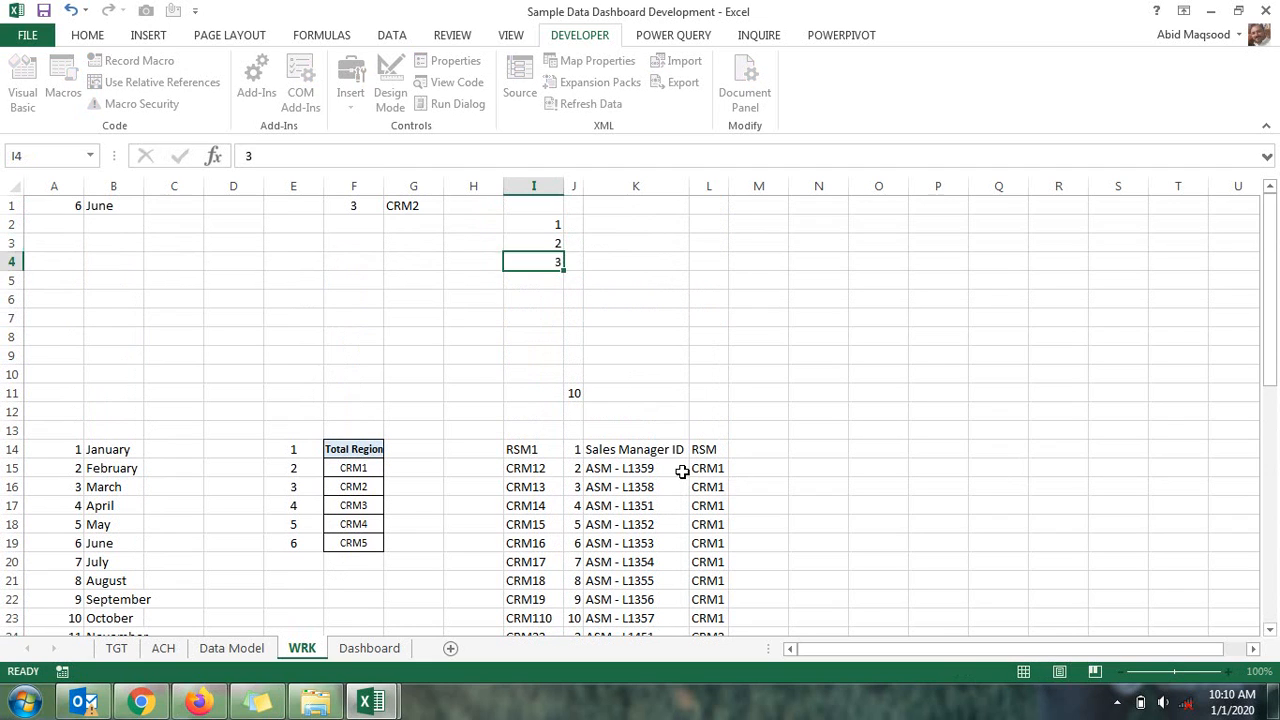
key("Return")
type("7")
key("Return")
type("8")
key("Return")
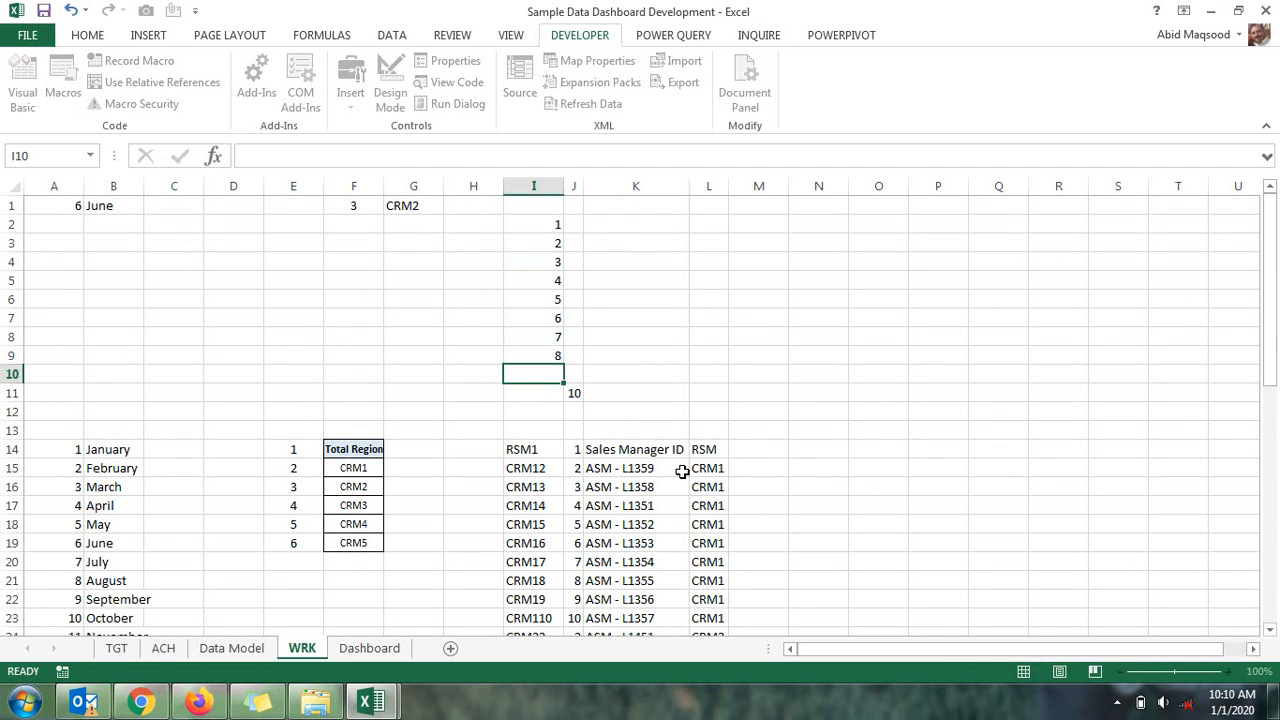
type("9")
key("Return")
type("10")
key("Tab")
key("Delete")
Build the region lookup key with =$G$1&I2 in J2 and fill it down to J11
key("ctrl+Up")
key("Down")
type("=")
key("Up")
key("Left")
key("Left")
key("Left")
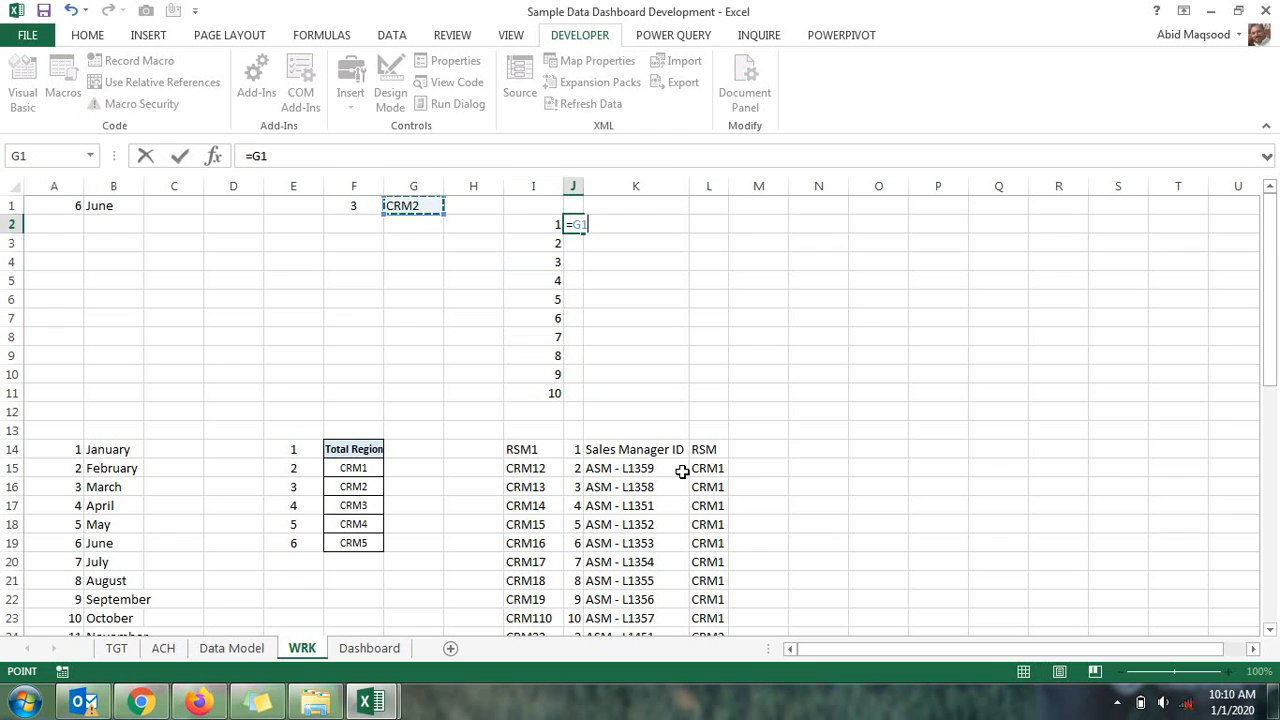
key("F4")
type("&")
key("Left")
key("Return")
key("Up")
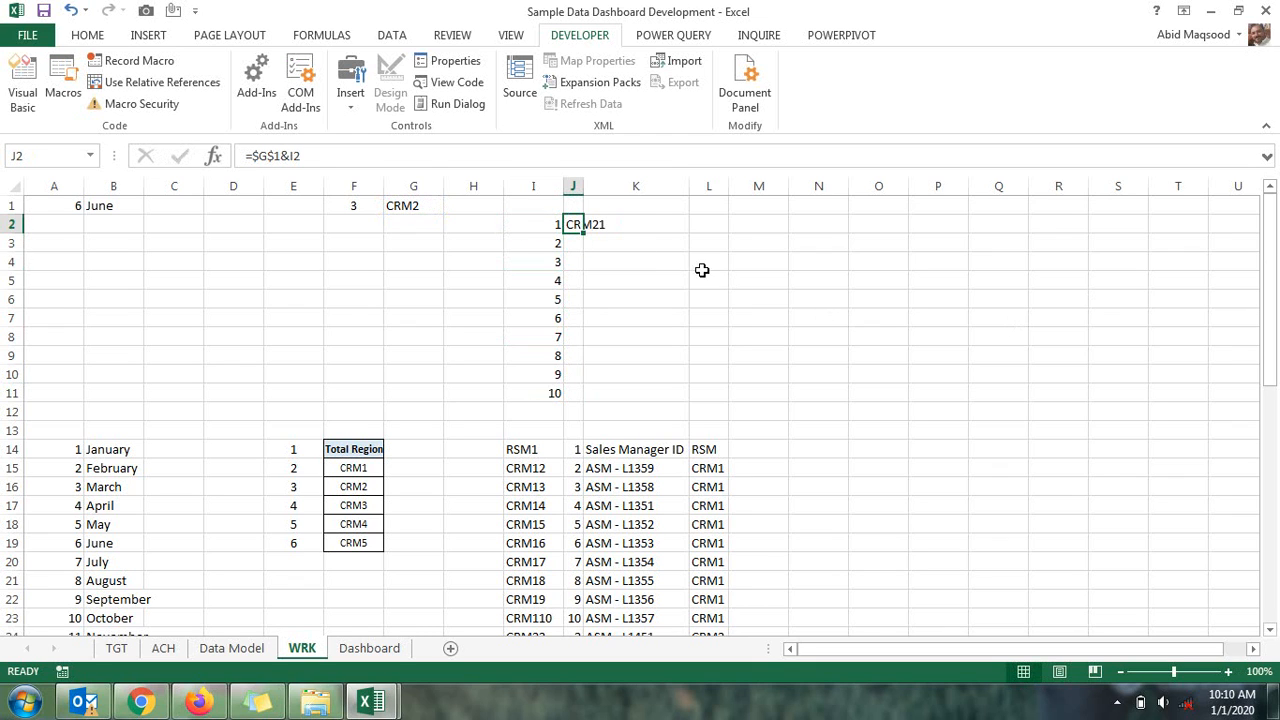
left_click_drag(584, 234, 582, 402)
Enter Total in K2 as the first entry of the region's manager list
left_click(625, 227)
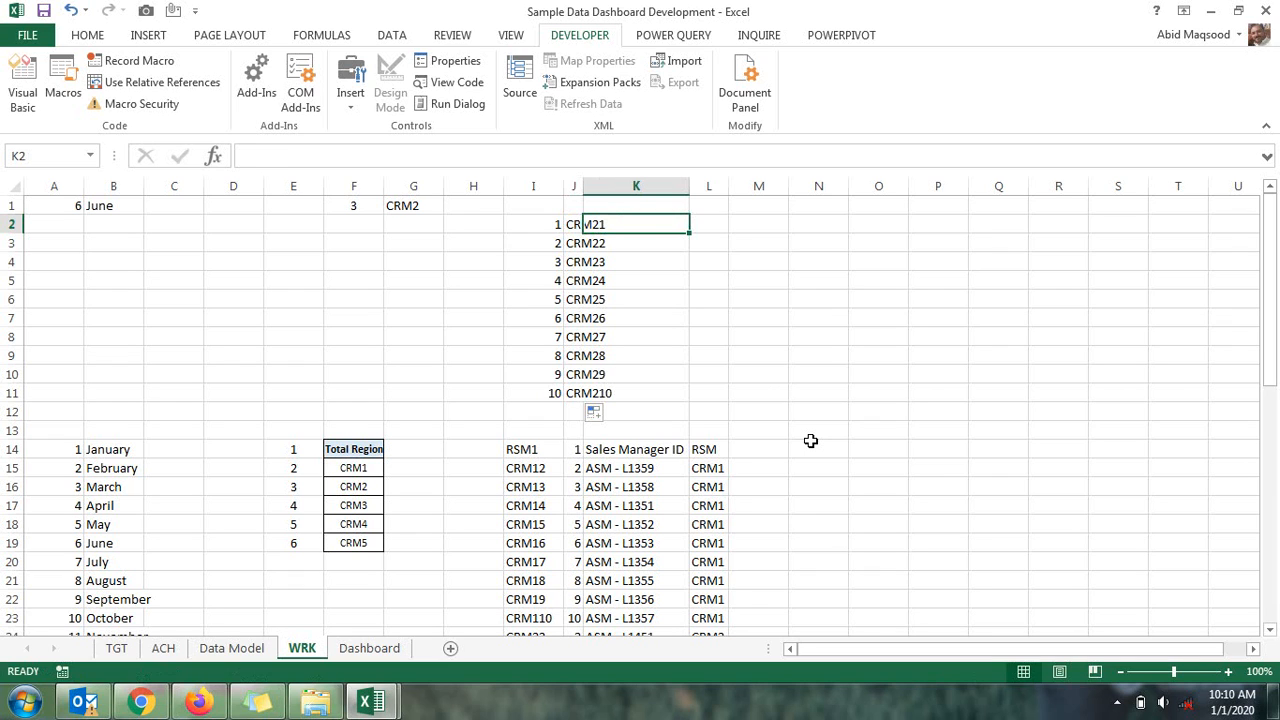
type("Total")
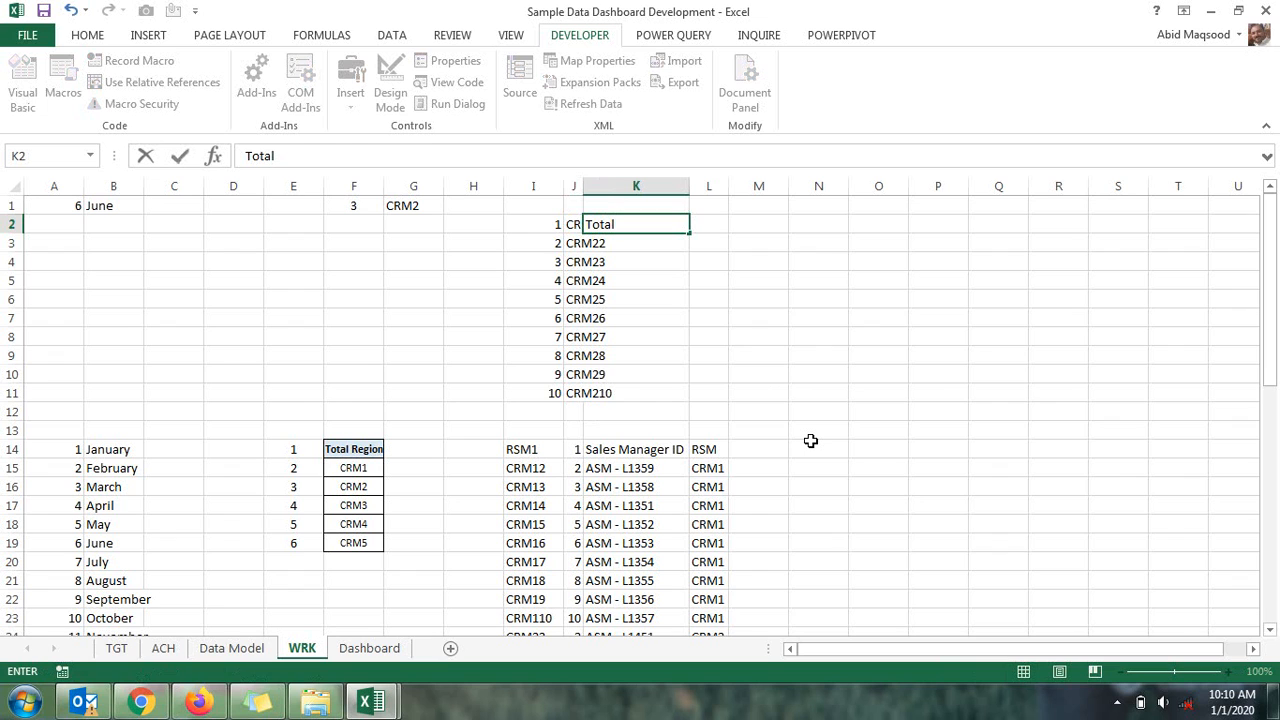
key("Return")
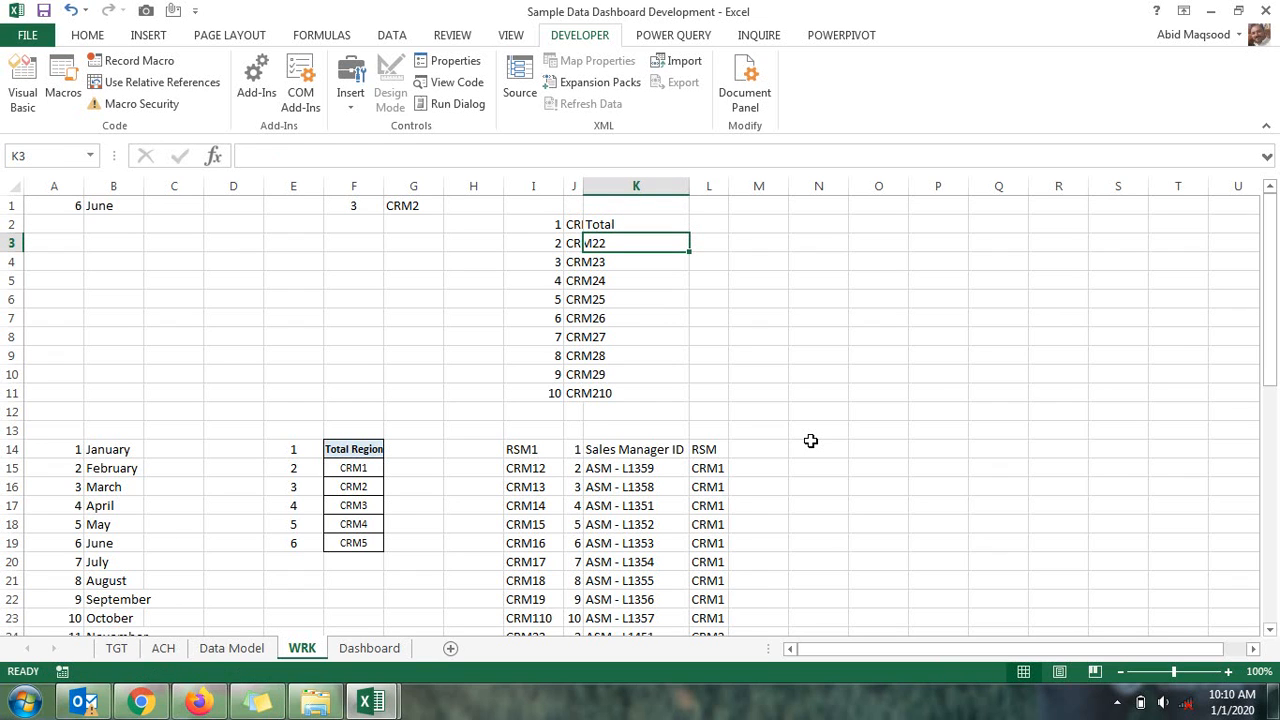
Enter =IFERROR(VLOOKUP(J3,I14:K51,3,0),"") in K3 and fill it down to K11
type("=ife")
key("Tab")
type("v")
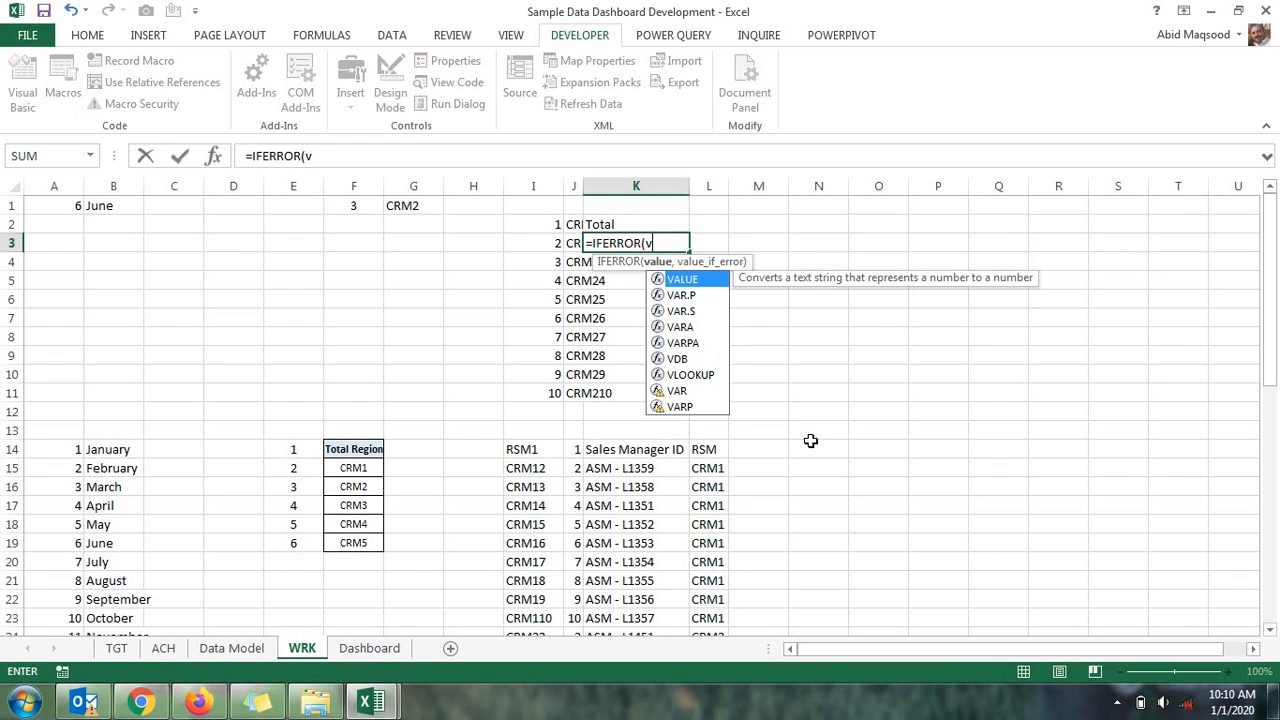
type("l")
key("Tab")
key("Left")
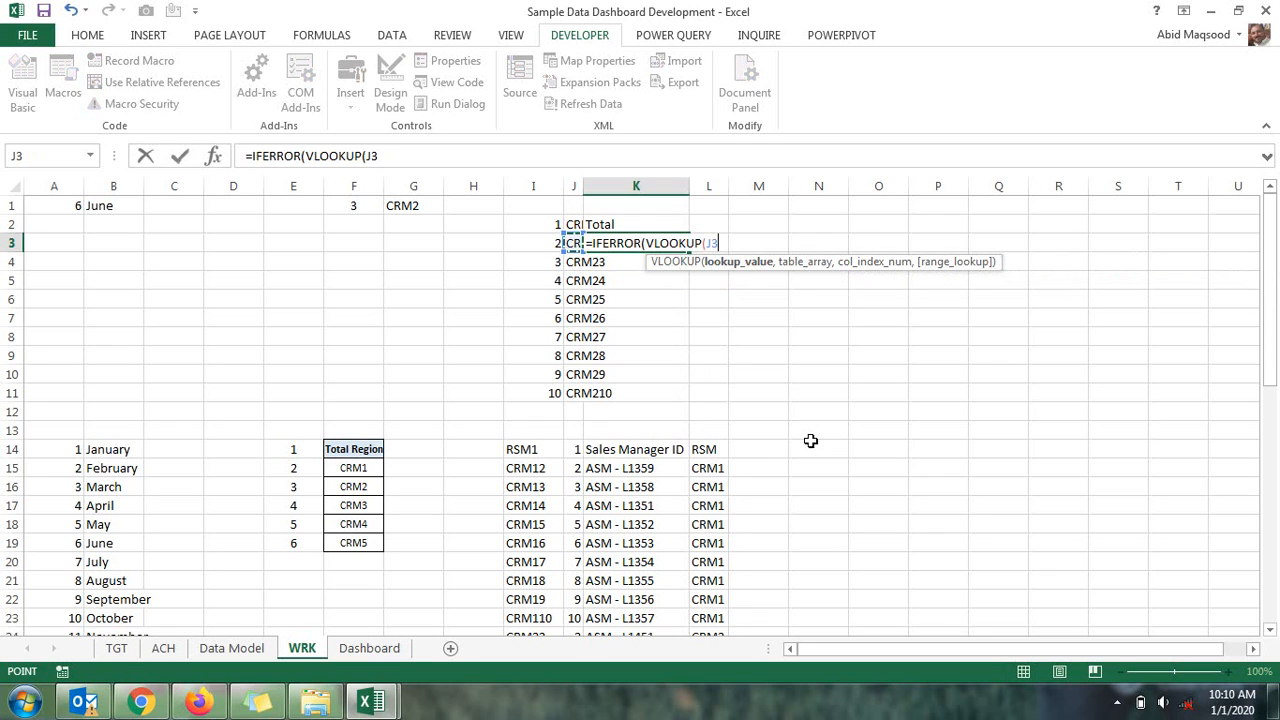
type(",")
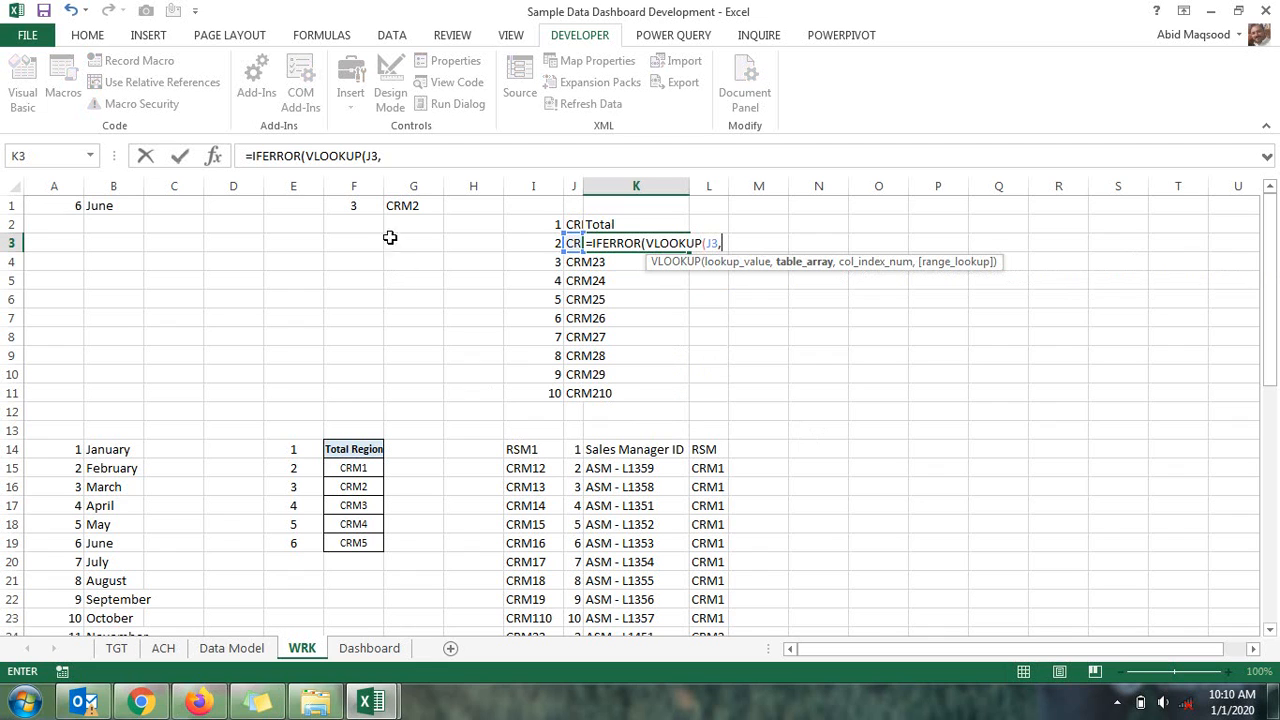
left_click(529, 452)
key("shift+Right")
key("shift+Right")
key("ctrl+shift+Down")
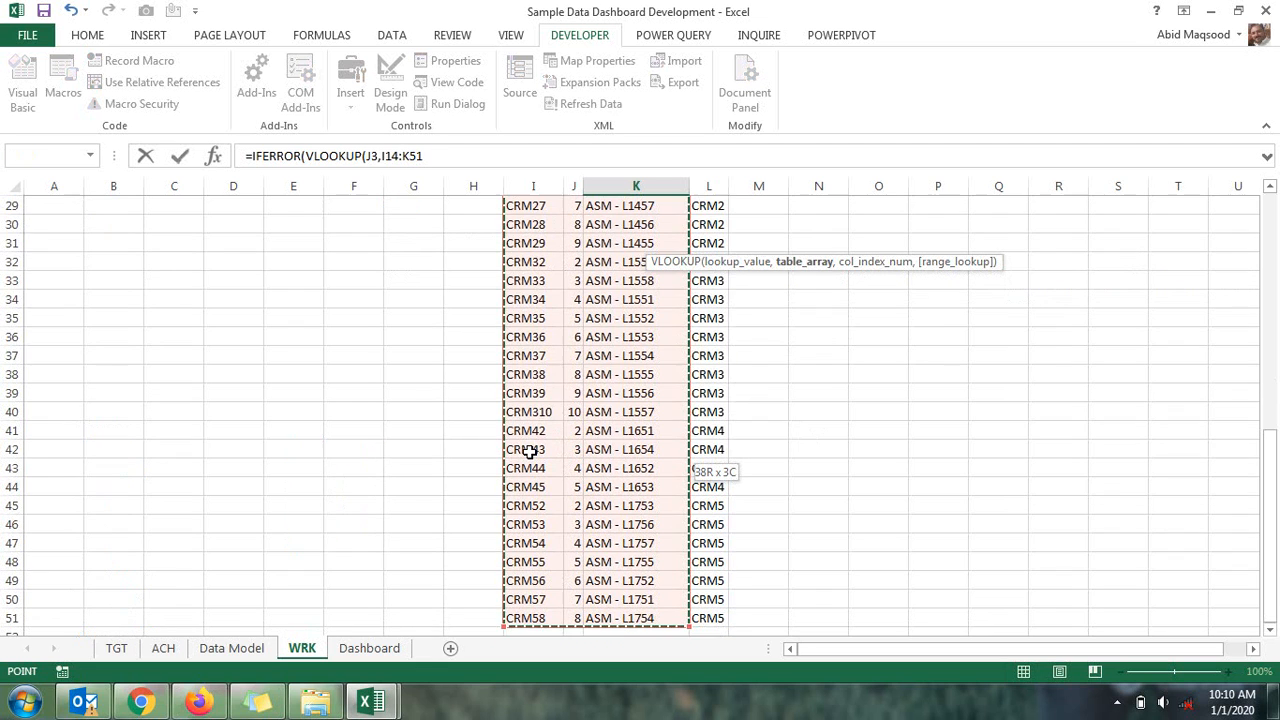
type(",3")
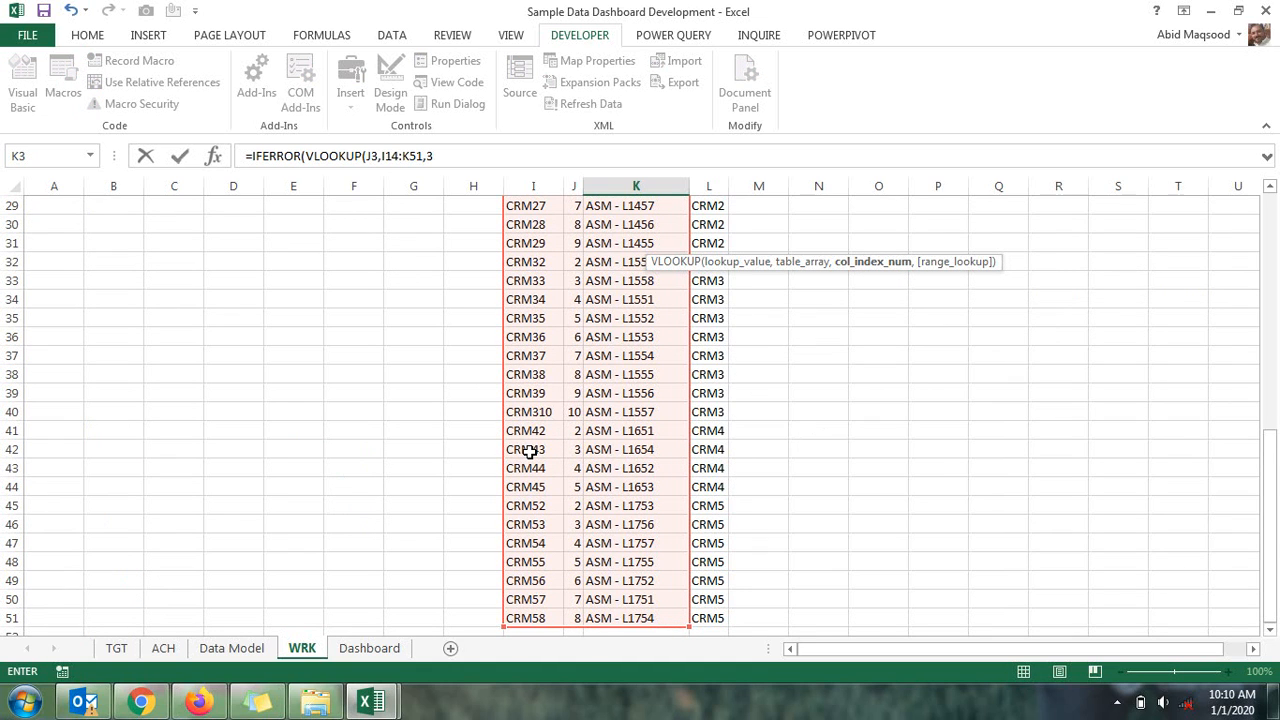
type(")")
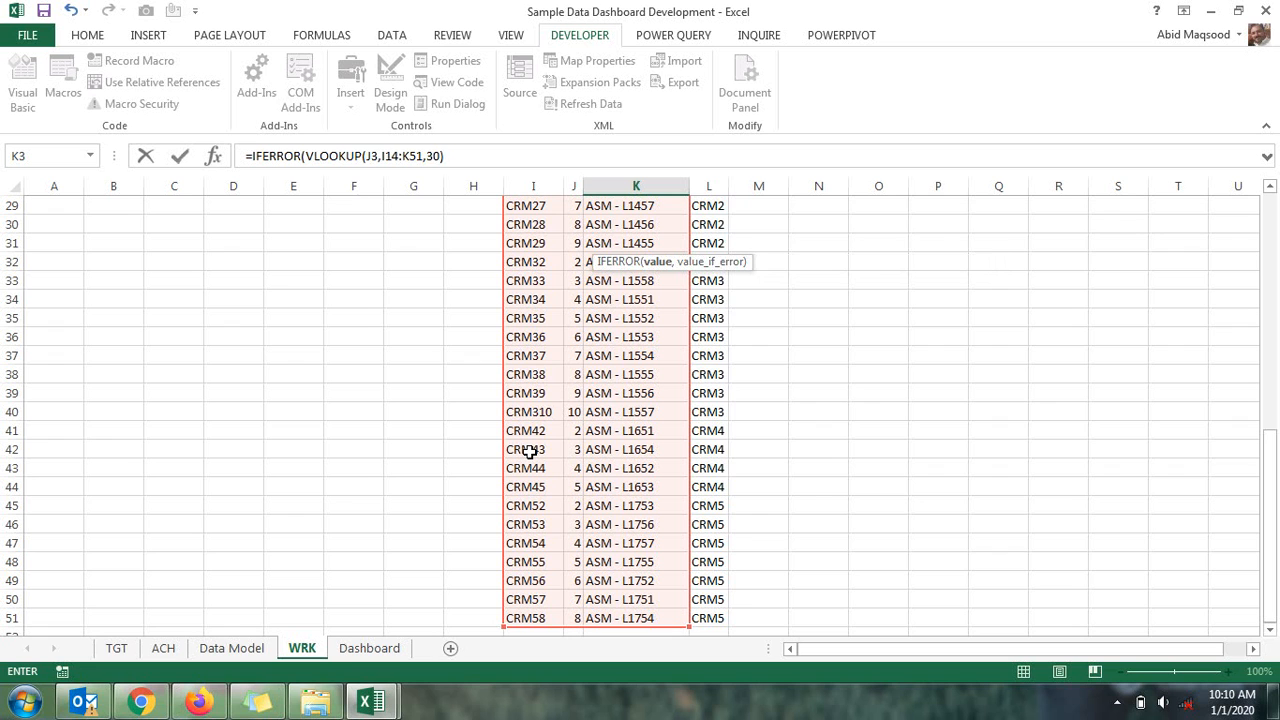
key("Left")
key("Left")
type(",")
key("Right")
key("Right")
type(",\"")
key("Return")
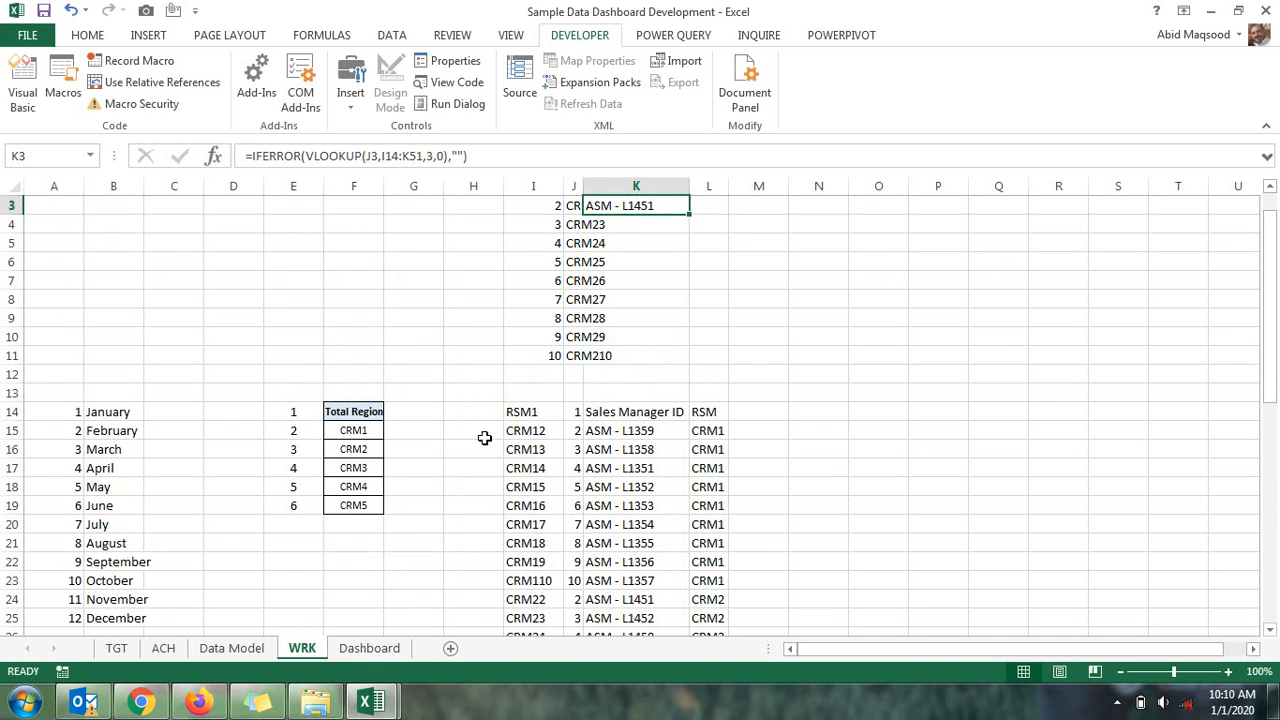
left_click_drag(688, 215, 664, 362)
left_click(608, 357)
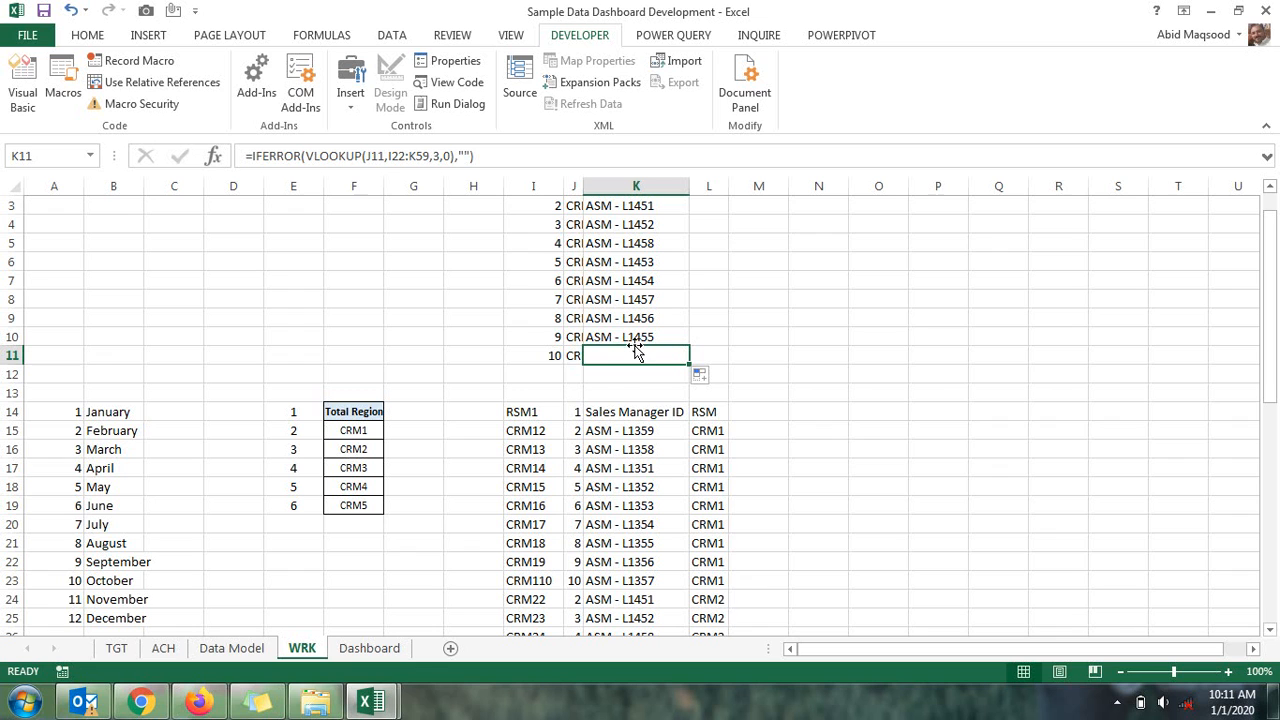
Duplicate the region list box on the Dashboard sheet and place the copy below the original, around row 11
left_click(369, 648)
right_click(100, 334)
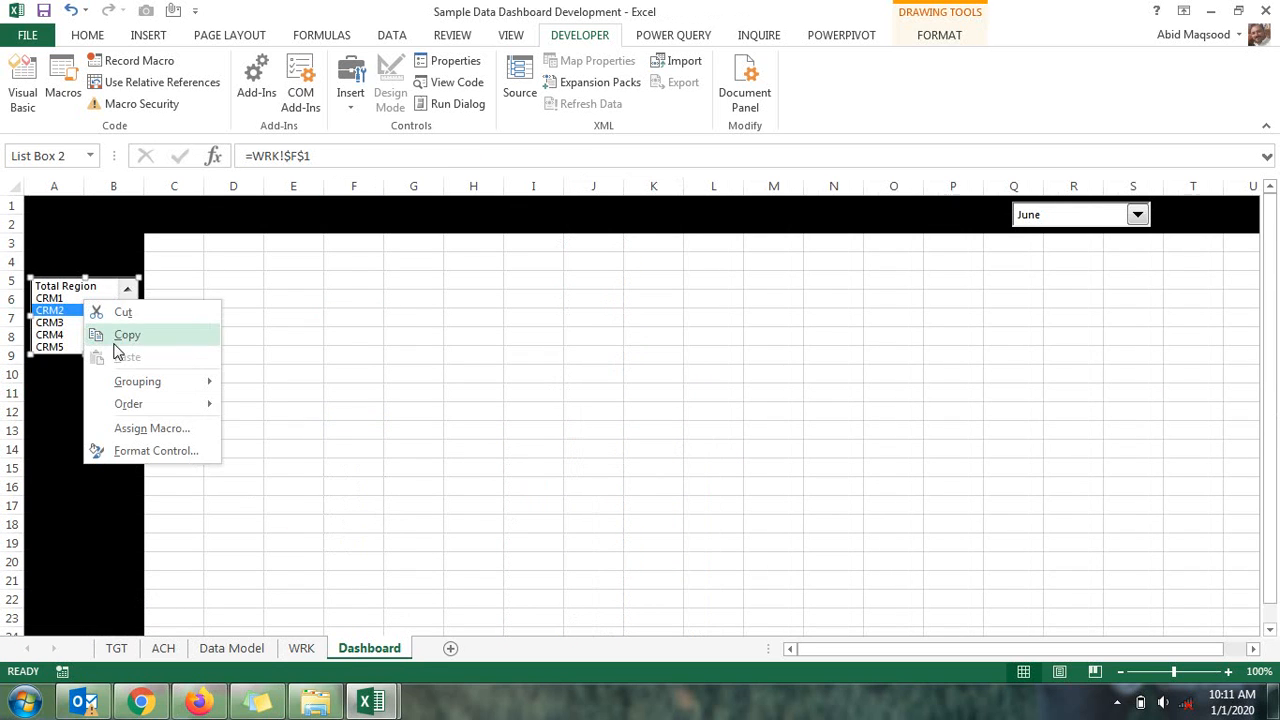
left_click(57, 397)
left_click(57, 397)
key("ctrl+v")
Set the copied list box's input range to WRK!$K$2:$K$11 and its cell link to WRK!$I$1
right_click(62, 421)
left_click(130, 571)
left_click(473, 69)
left_click_drag(609, 224, 617, 394)
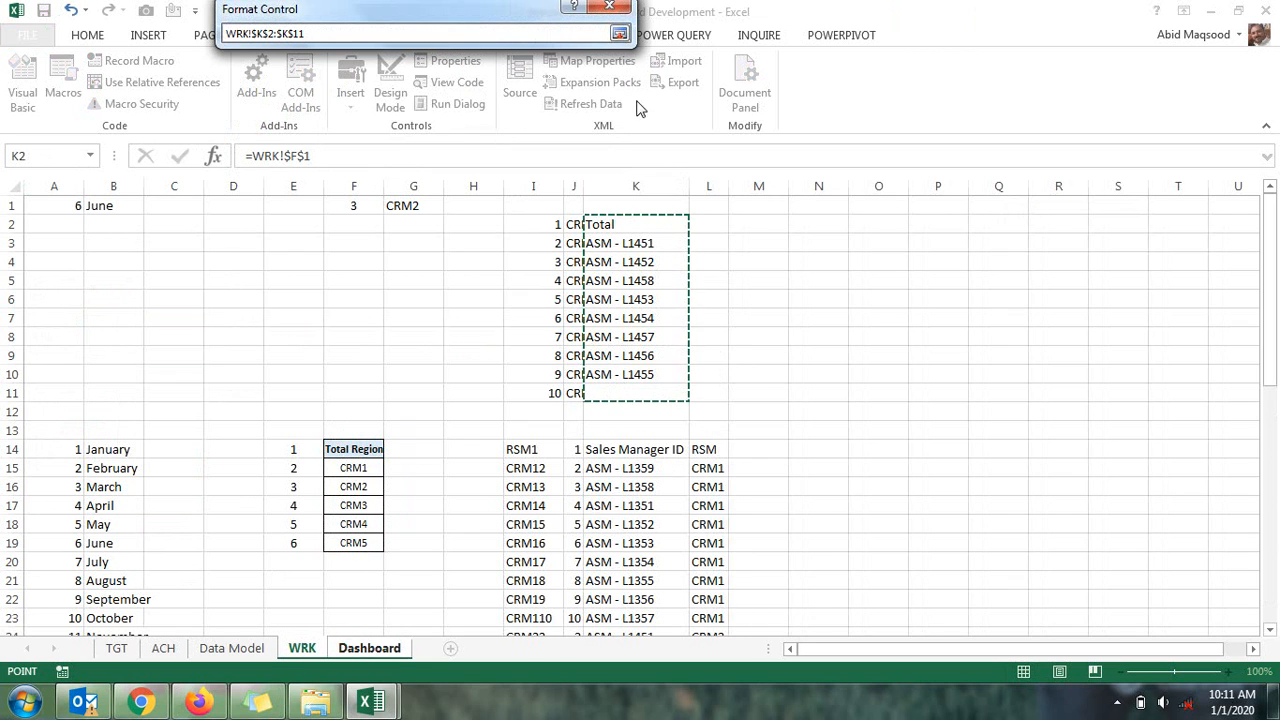
left_click(620, 33)
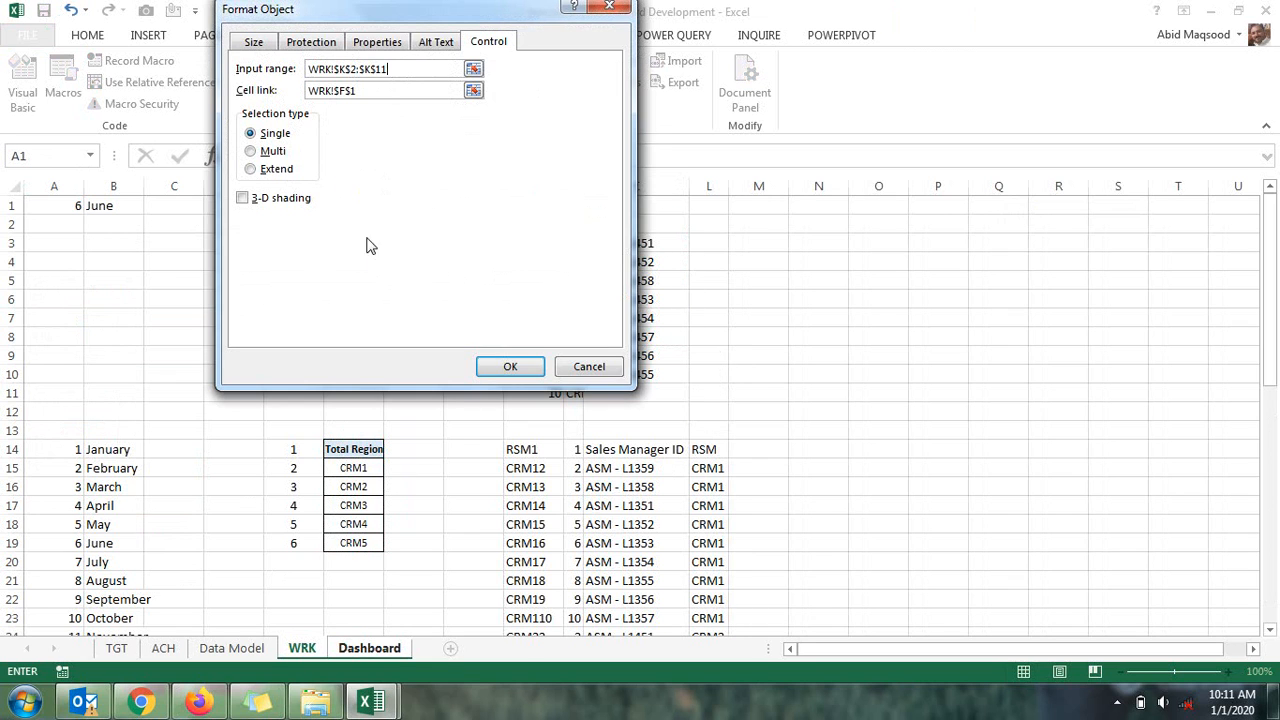
left_click(473, 91)
left_click(521, 203)
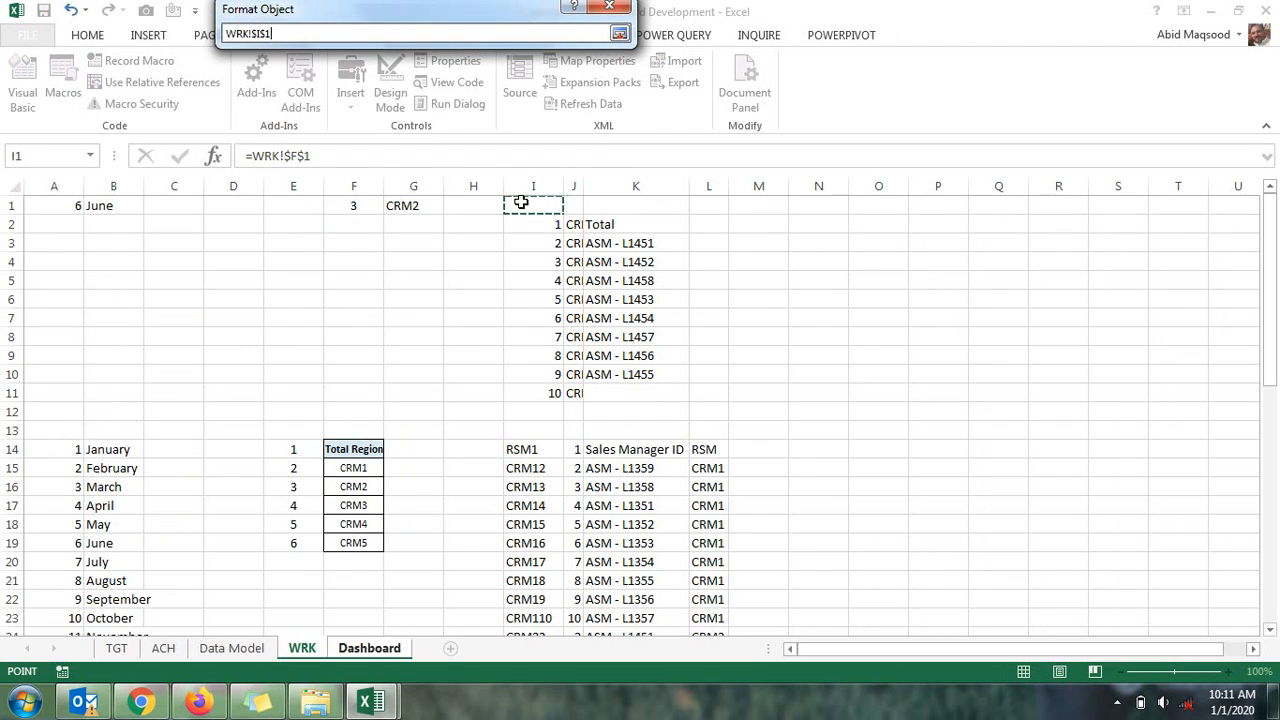
left_click(620, 33)
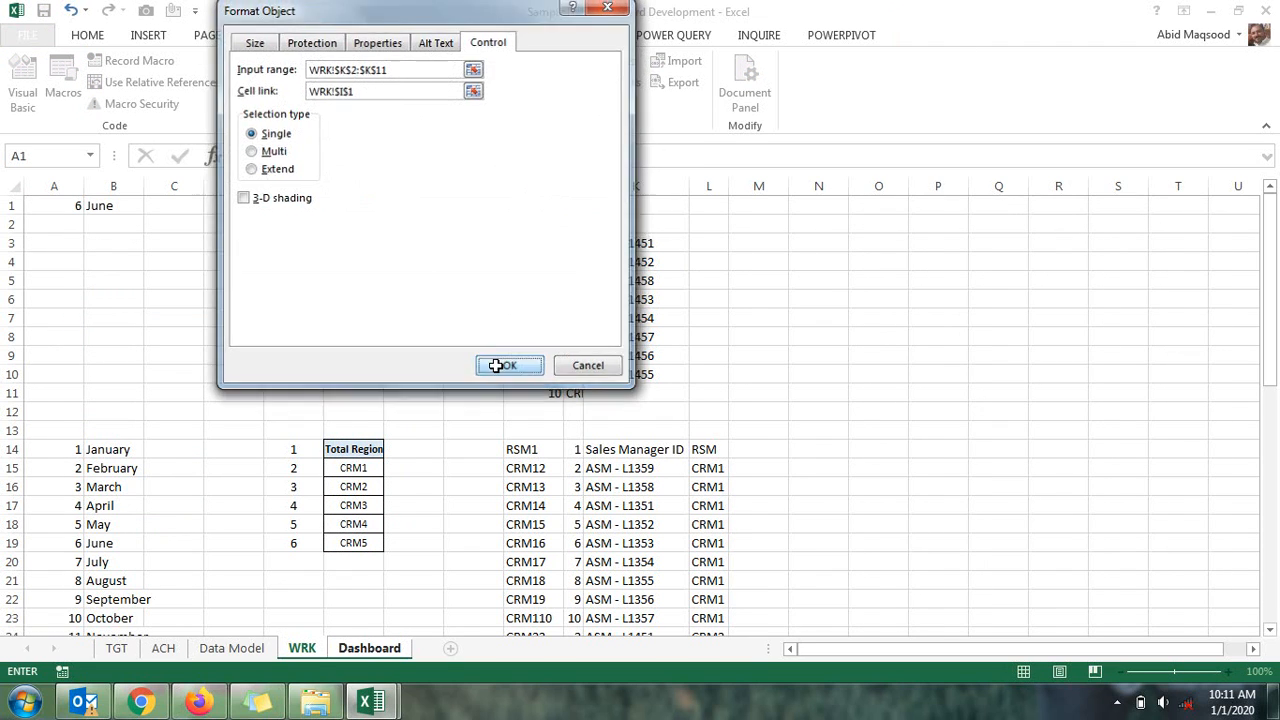
left_click(505, 366)
Extend the sales manager list box down to row 17 and select ASM - L1453 in it
left_click_drag(84, 468, 85, 510)
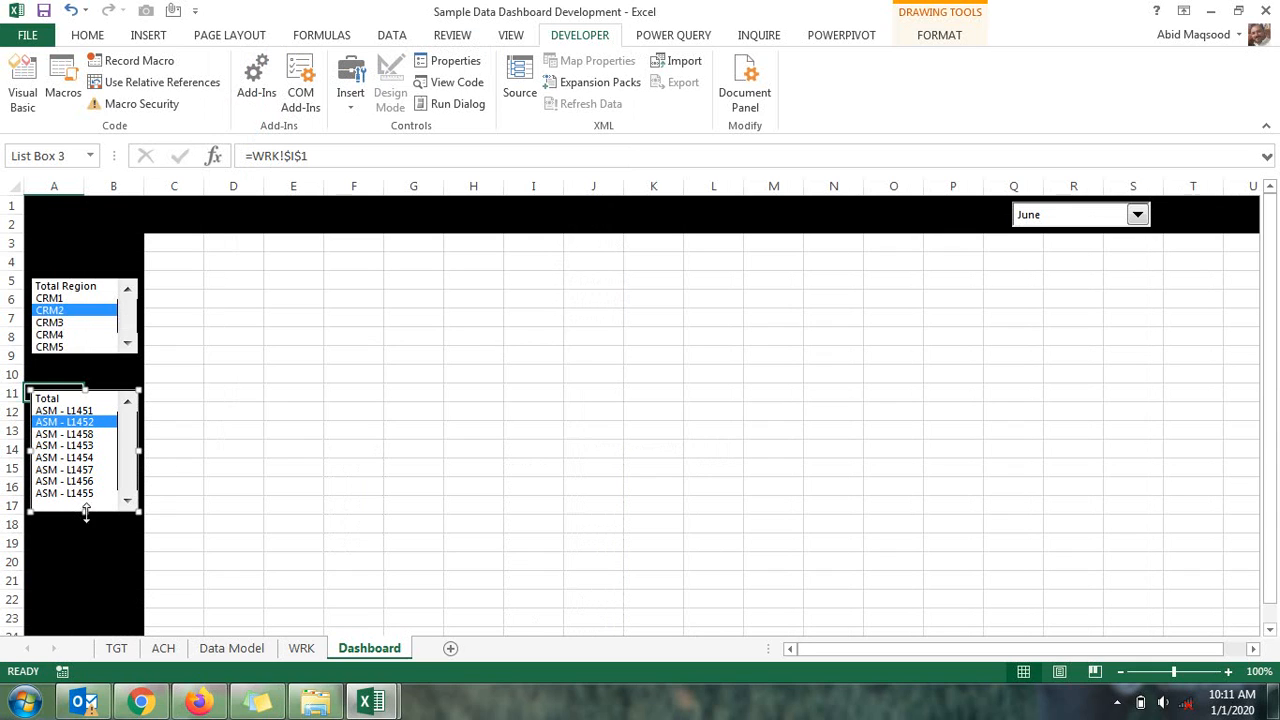
left_click(240, 446)
left_click(64, 446)
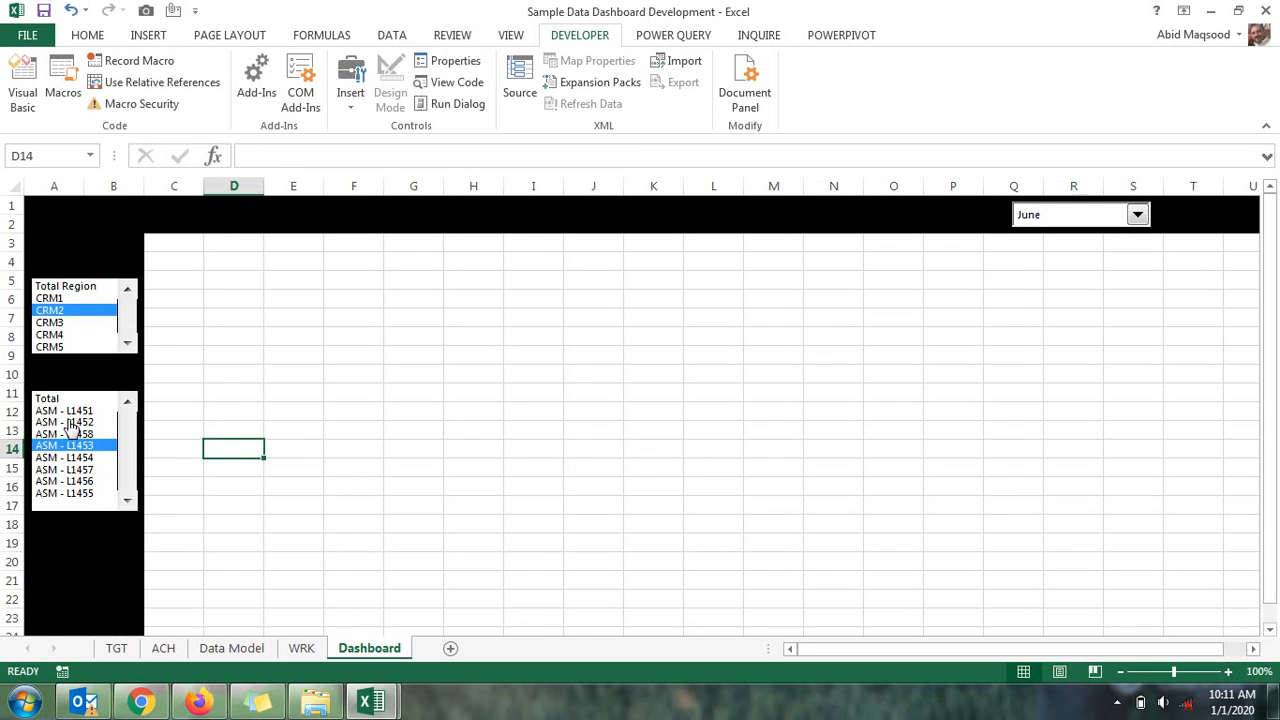
Give linked cell A1 on the WRK sheet a red font and yellow fill, and copy that formatting to F1 and I1
left_click(298, 648)
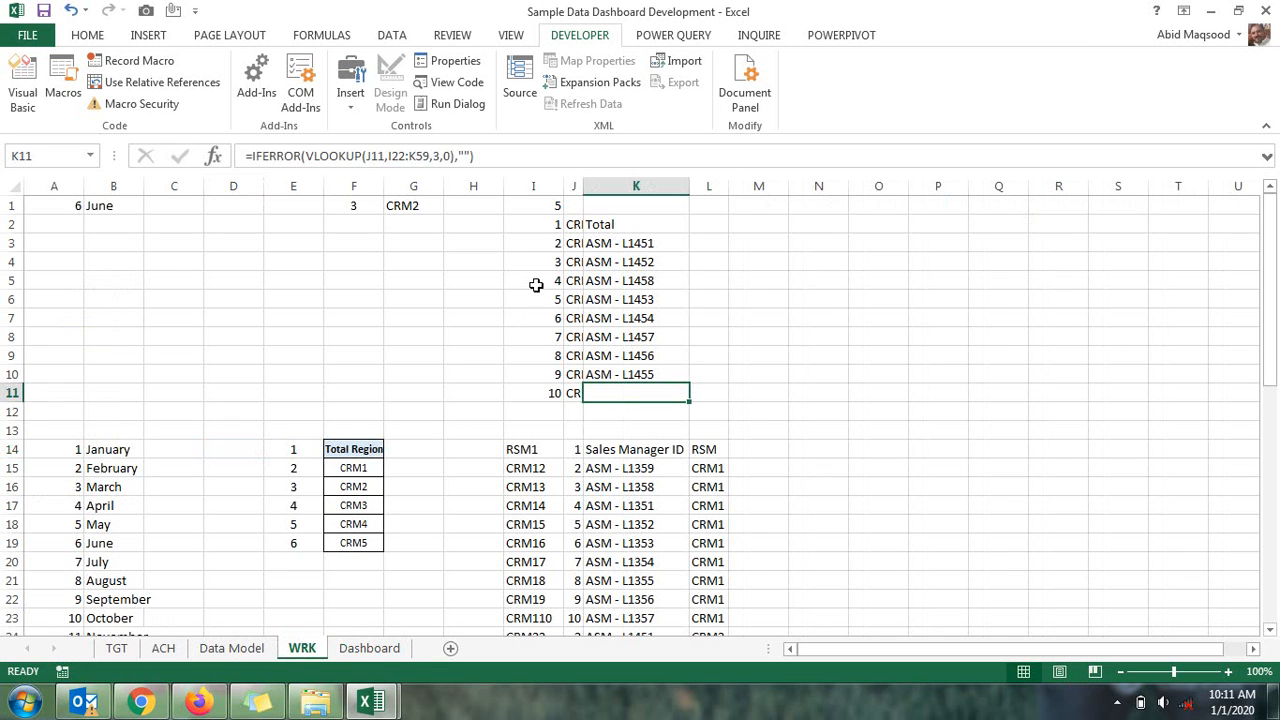
left_click(576, 206)
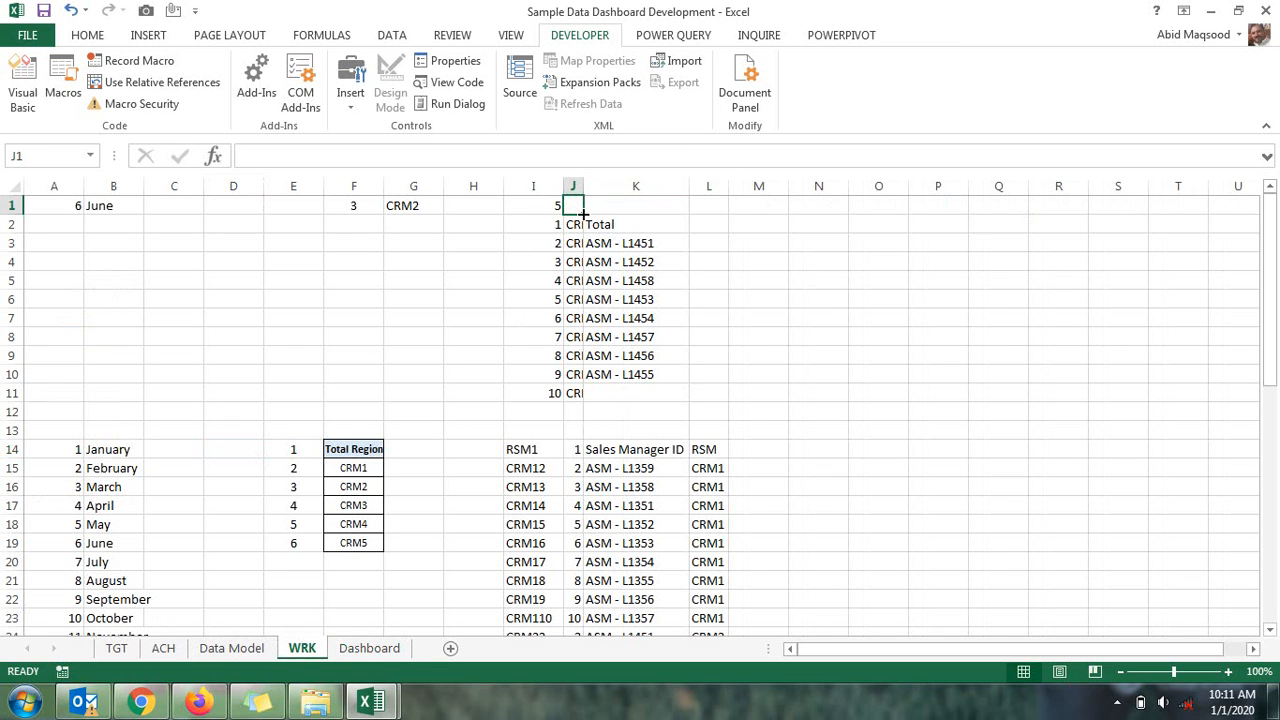
left_click(52, 206)
left_click(95, 35)
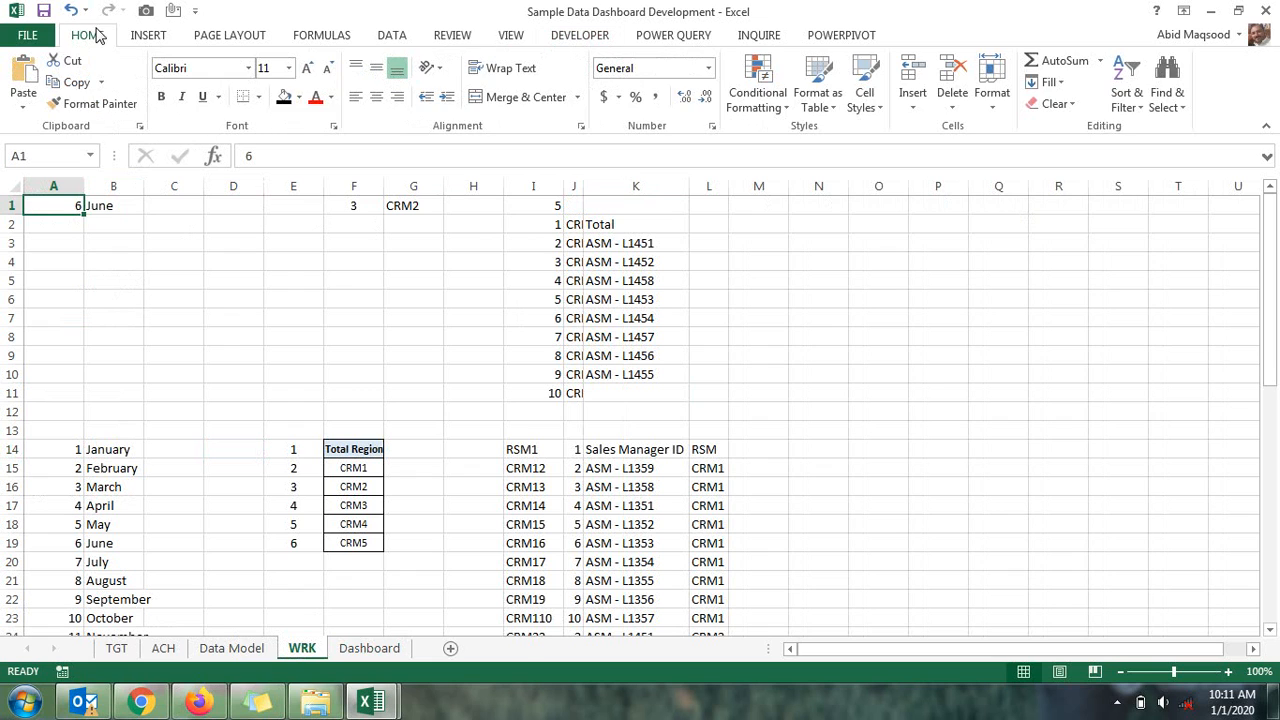
left_click(315, 97)
left_click(298, 97)
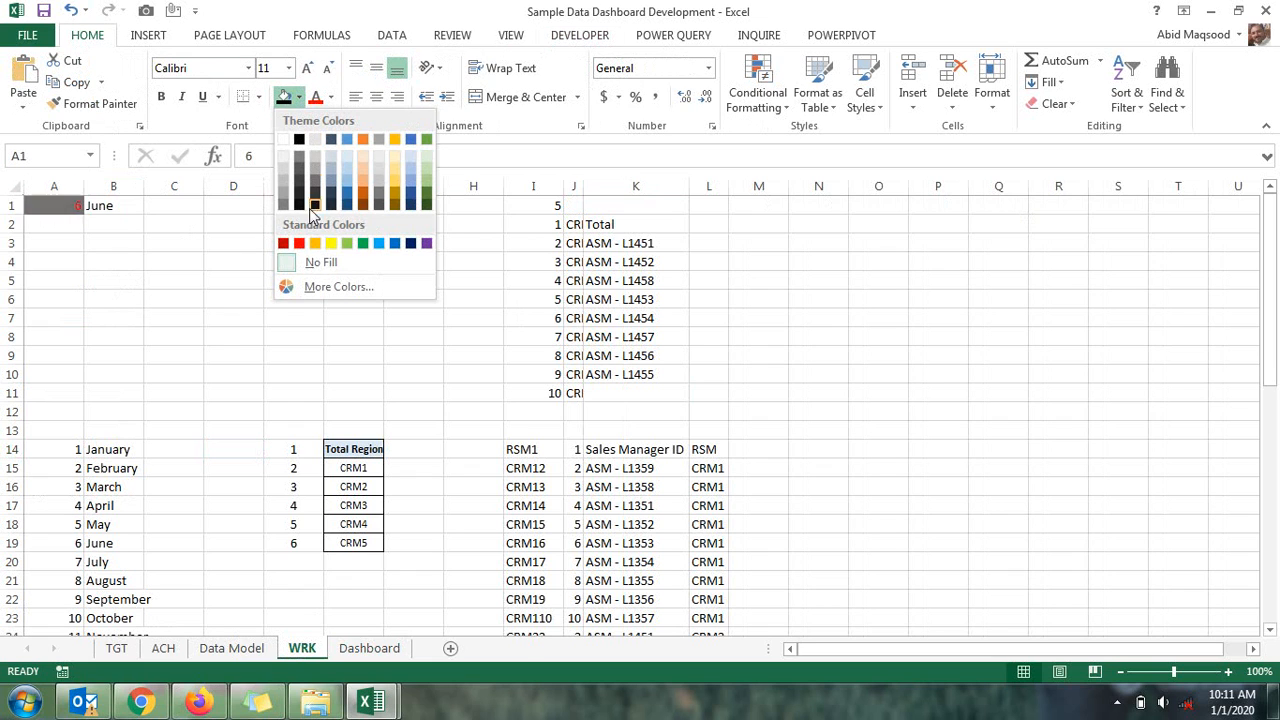
left_click(331, 243)
left_click(95, 103)
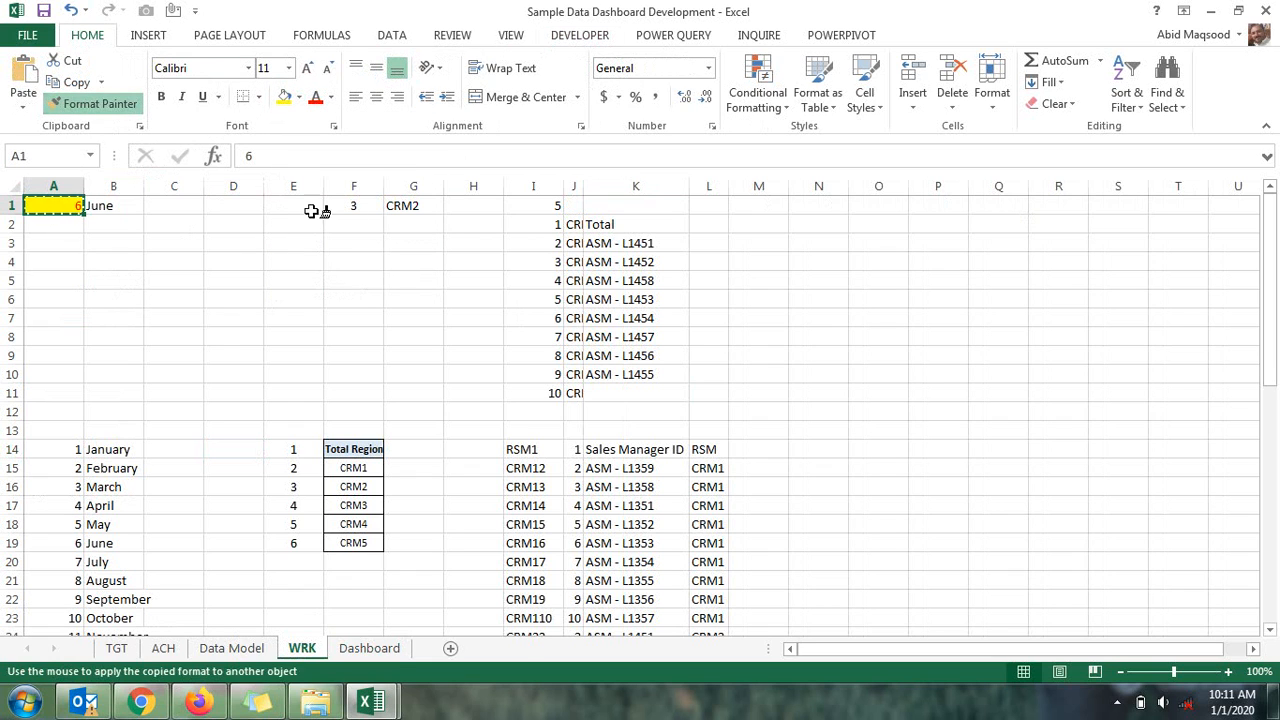
left_click(353, 205)
left_click(543, 207)
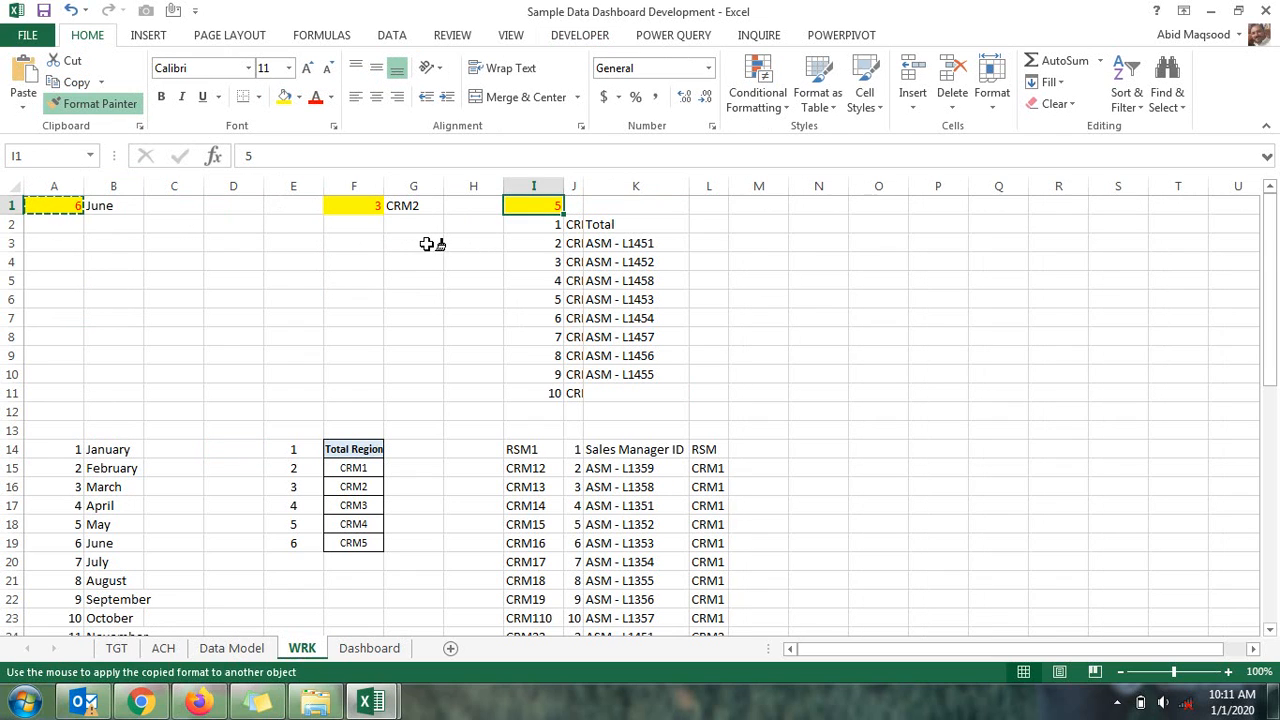
key("Escape")
Enter =VLOOKUP(I1,I2:K11,3,0) in J1 to return the selected sales manager
left_click(575, 205)
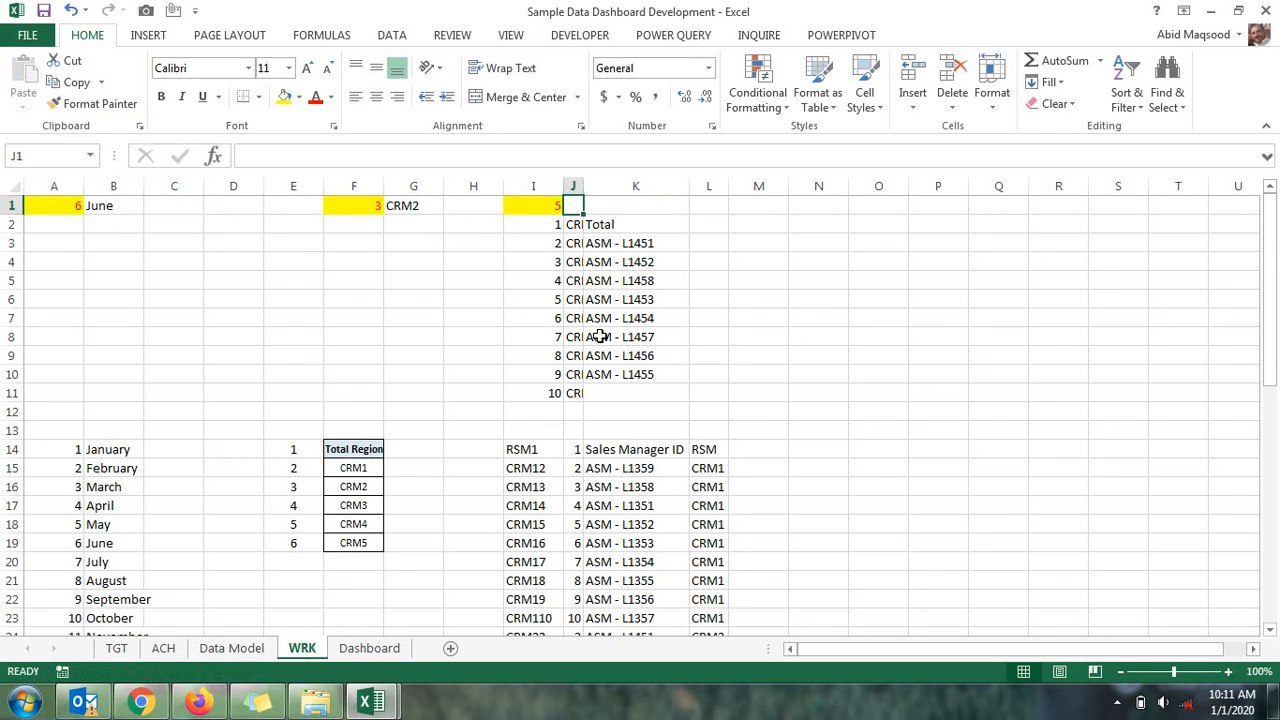
type("=vl")
key("Tab")
key("Left")
type(",")
key("Down")
key("Left")
key("shift+Right")
key("shift+Right")
key("ctrl+shift+Down")
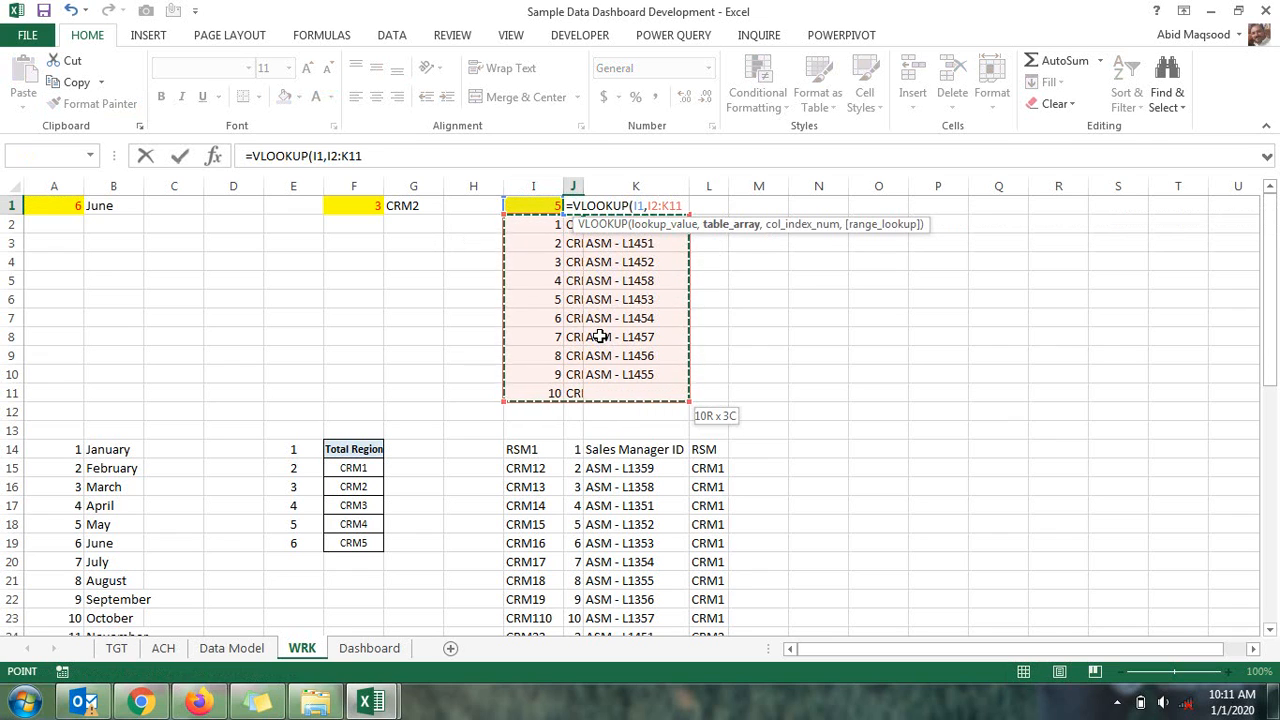
type(",")
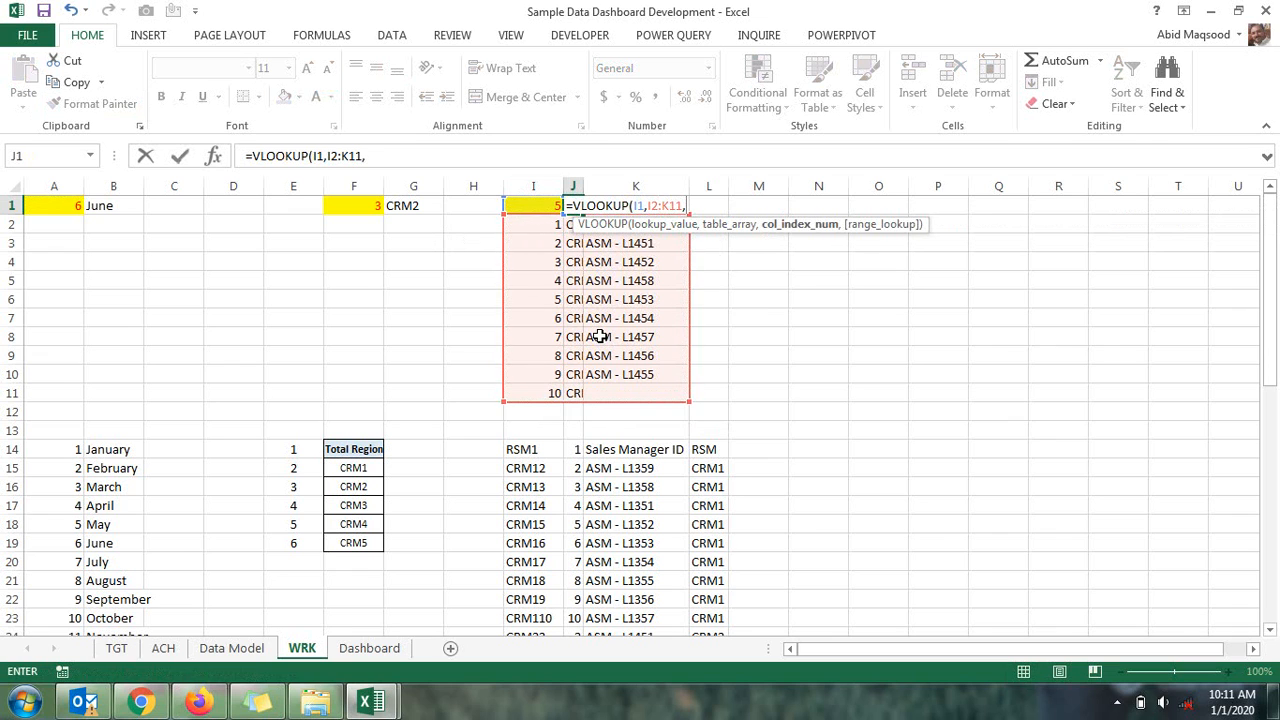
type("3,0)")
key("ctrl+Return")
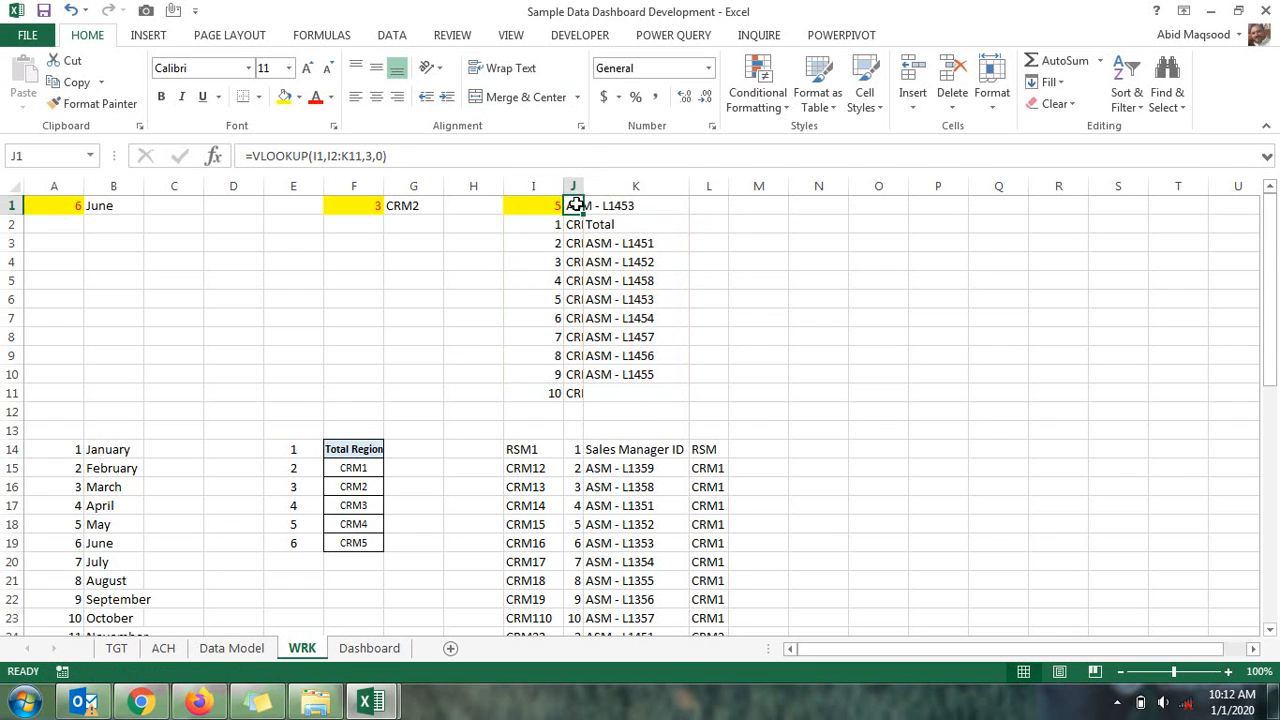
Copy the Area and Sales Manager ID columns from the TGT sheet and paste them as values at H1 in the Book1 workbook
left_click(116, 648)
left_click(212, 207)
left_click_drag(199, 185, 145, 182)
key("ctrl+c")
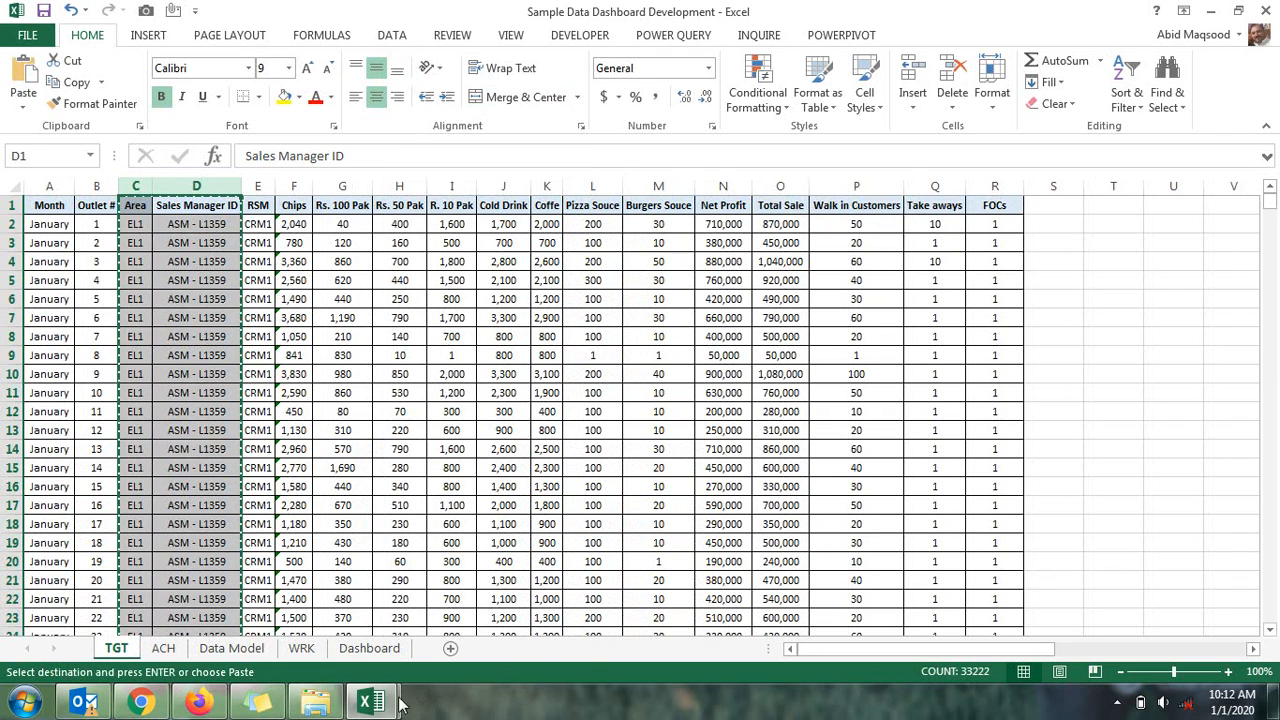
mouse_move(370, 702)
left_click(474, 584)
key("ctrl+v")
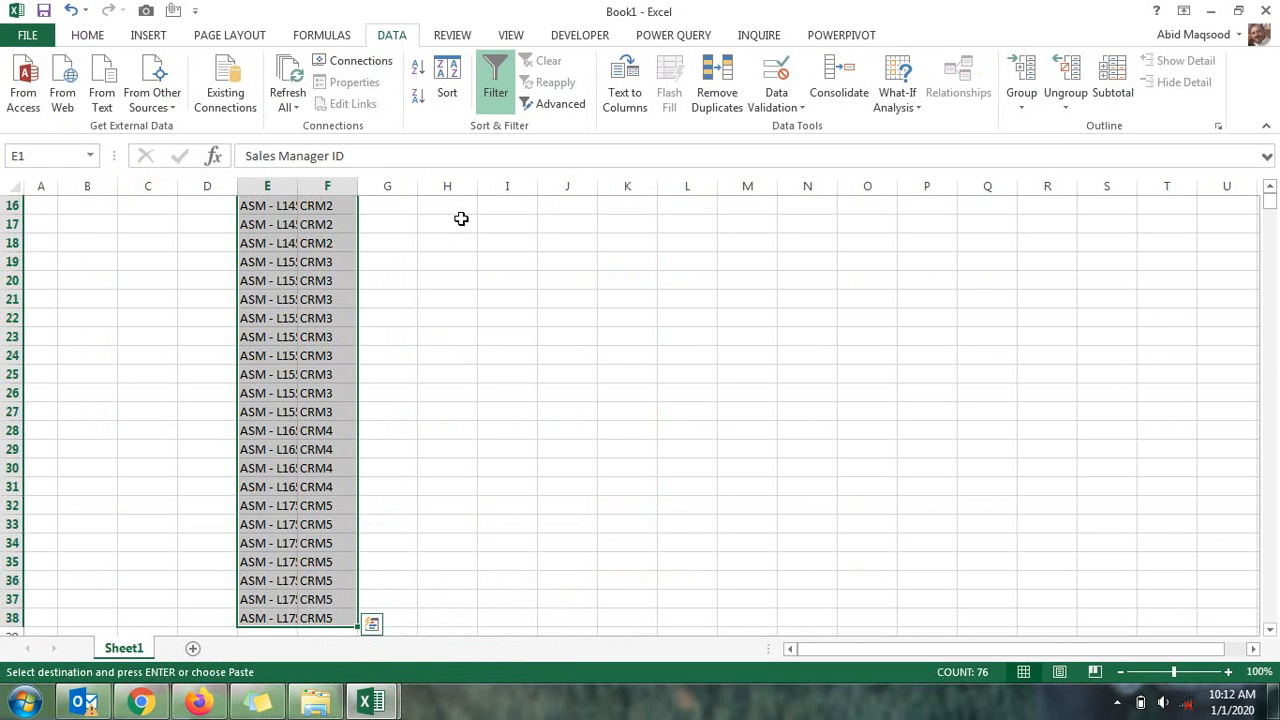
key("Up")
right_click(461, 215)
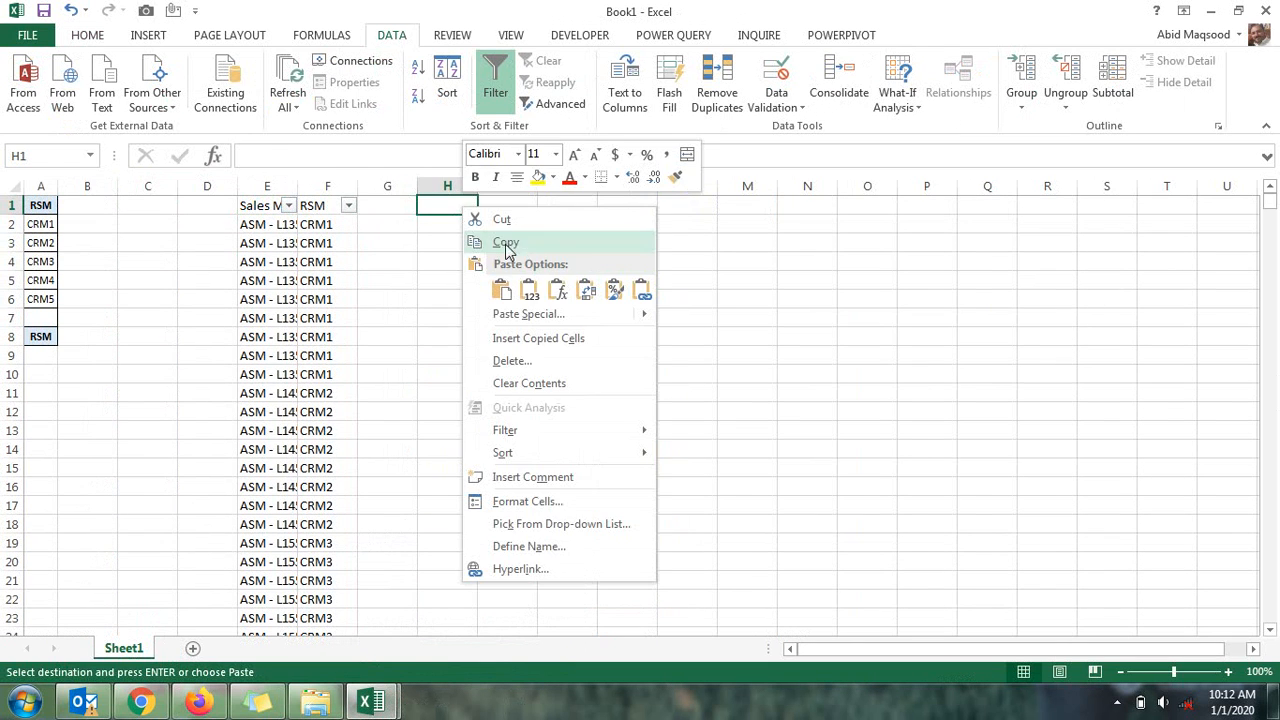
left_click(527, 290)
Remove duplicates from the pasted columns H and I, comparing only Column H
left_click(717, 92)
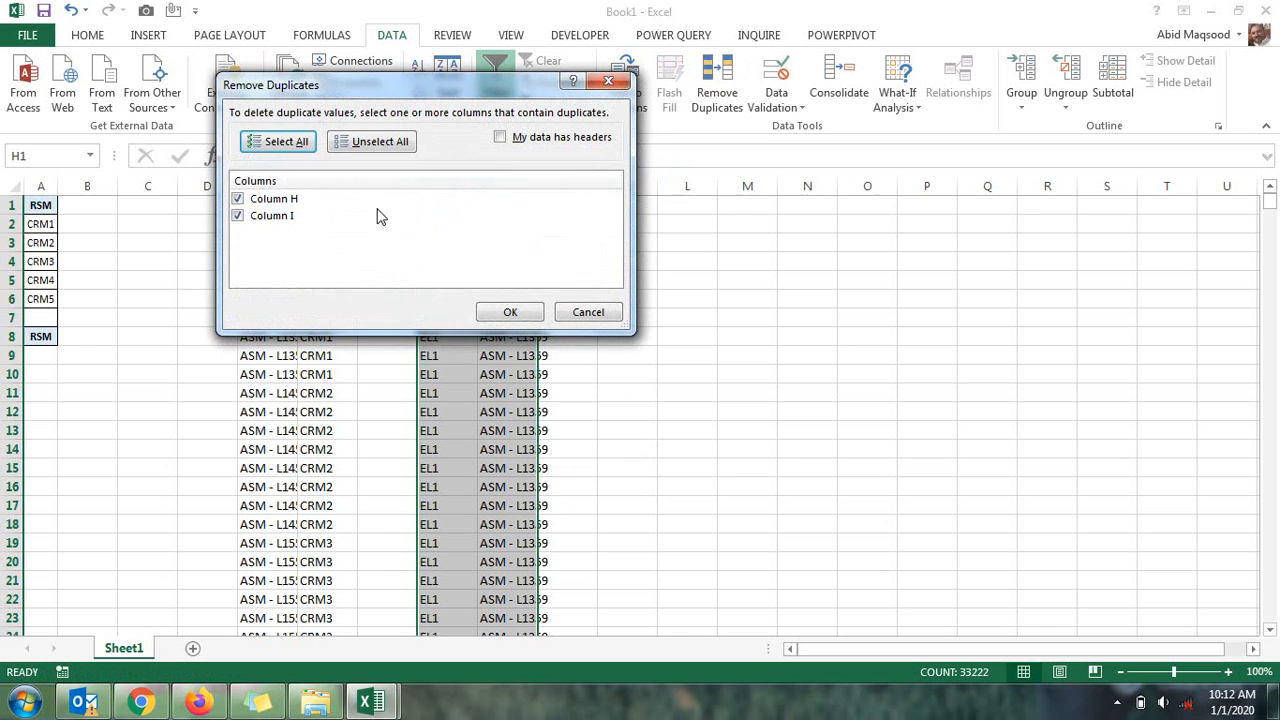
left_click(372, 141)
left_click(240, 199)
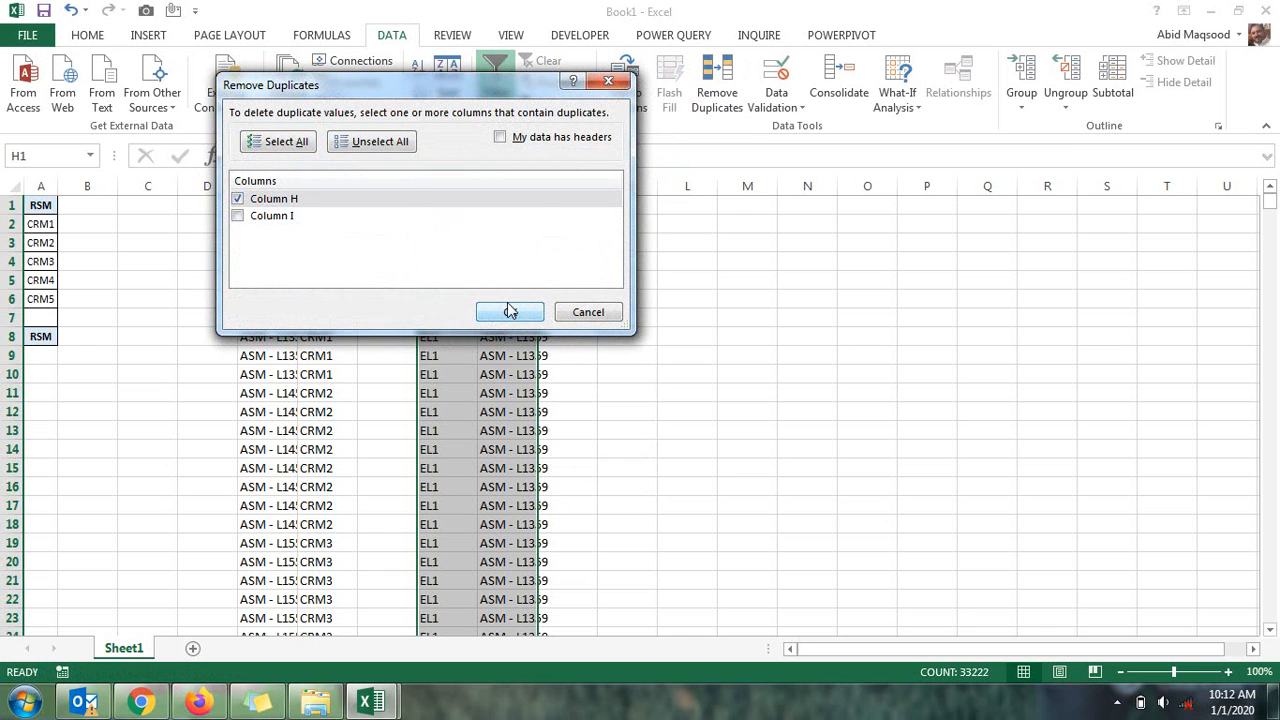
left_click(510, 311)
left_click(650, 383)
Check the extent of the de-duplicated Area and Sales Manager ID list from its first to its last row
left_click(444, 232)
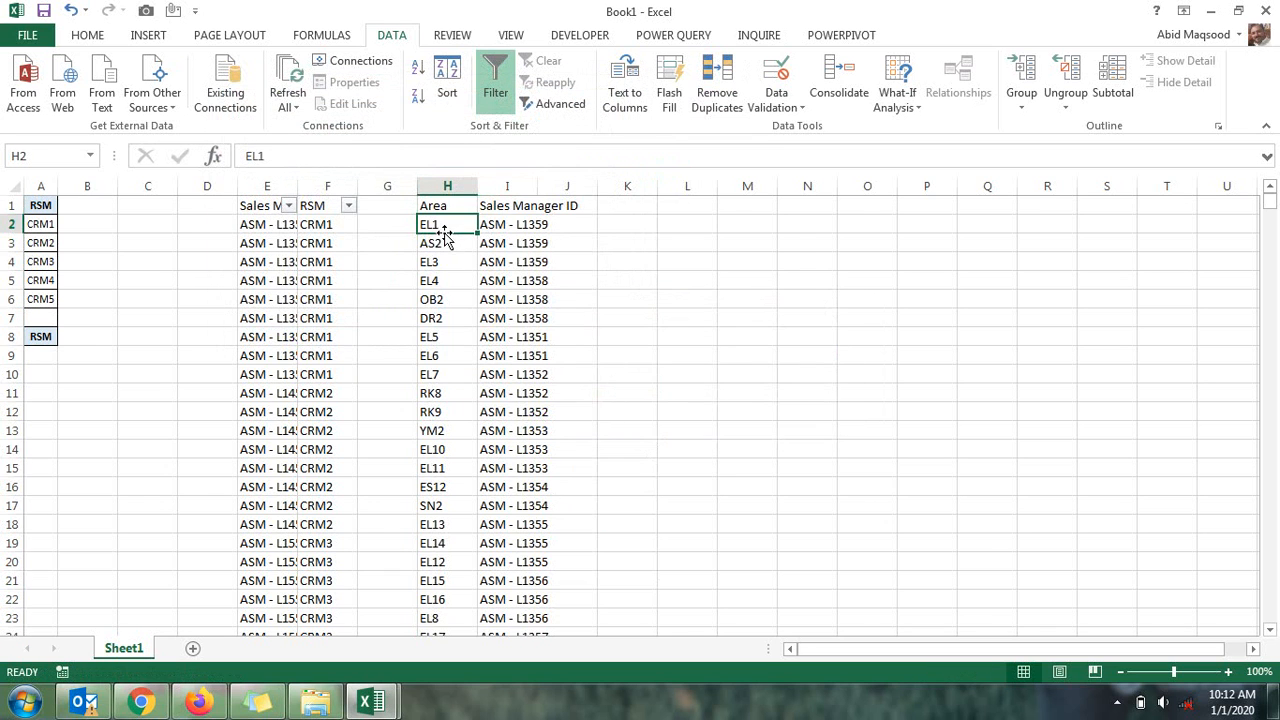
key("ctrl+Down")
key("Down")
key("ctrl+Up")
key("ctrl+Up")
key("Down")
key("ctrl+shift+Down")
key("ctrl+Up")
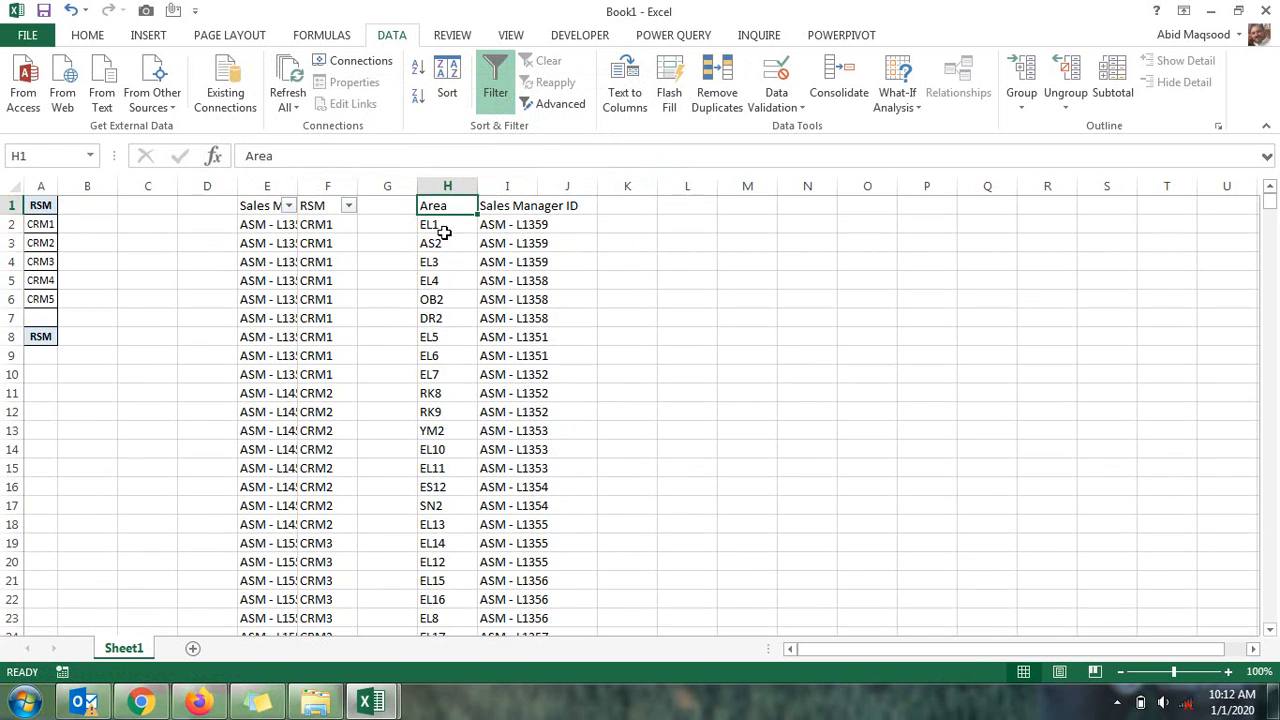
key("ctrl+shift+Right")
key("ctrl+shift+Down")
key("ctrl+Up")
Number the list rows in column J, starting with 1 in J2 and 2 in J3 and filling the series down to J128
key("Right")
key("Right")
key("Down")
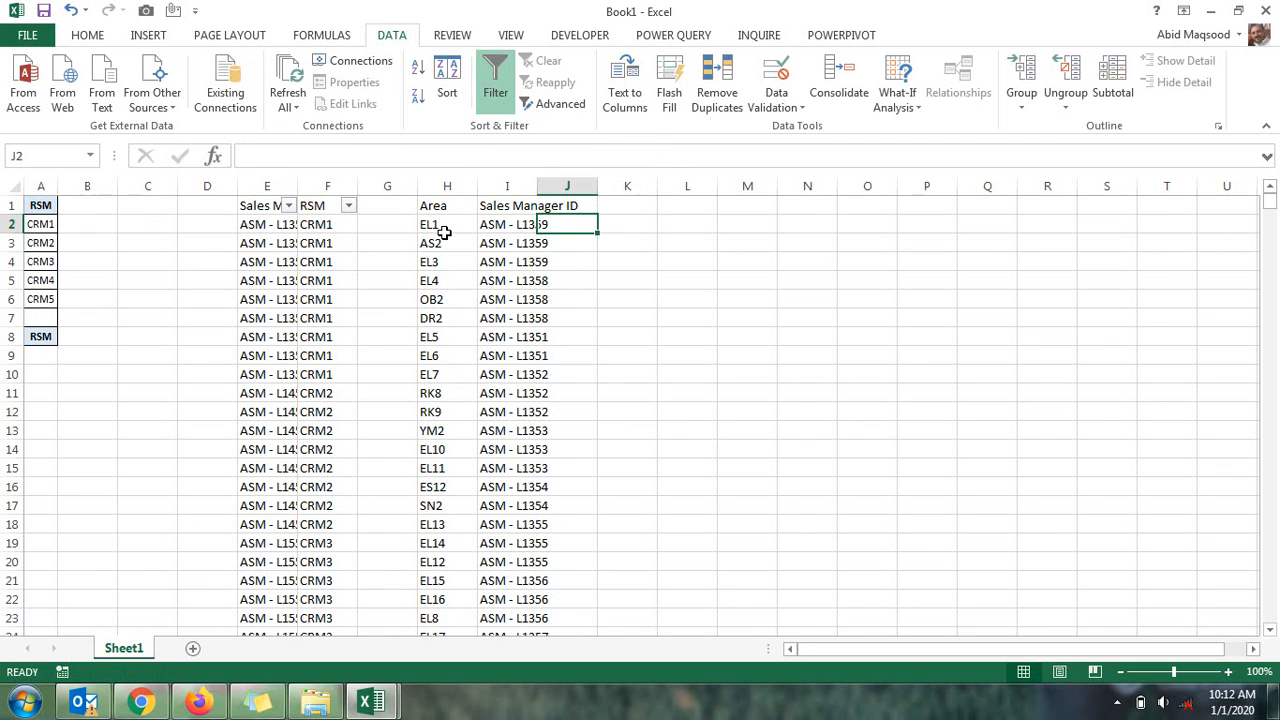
type("1")
key("Return")
type("2")
key("Up")
key("shift+Down")
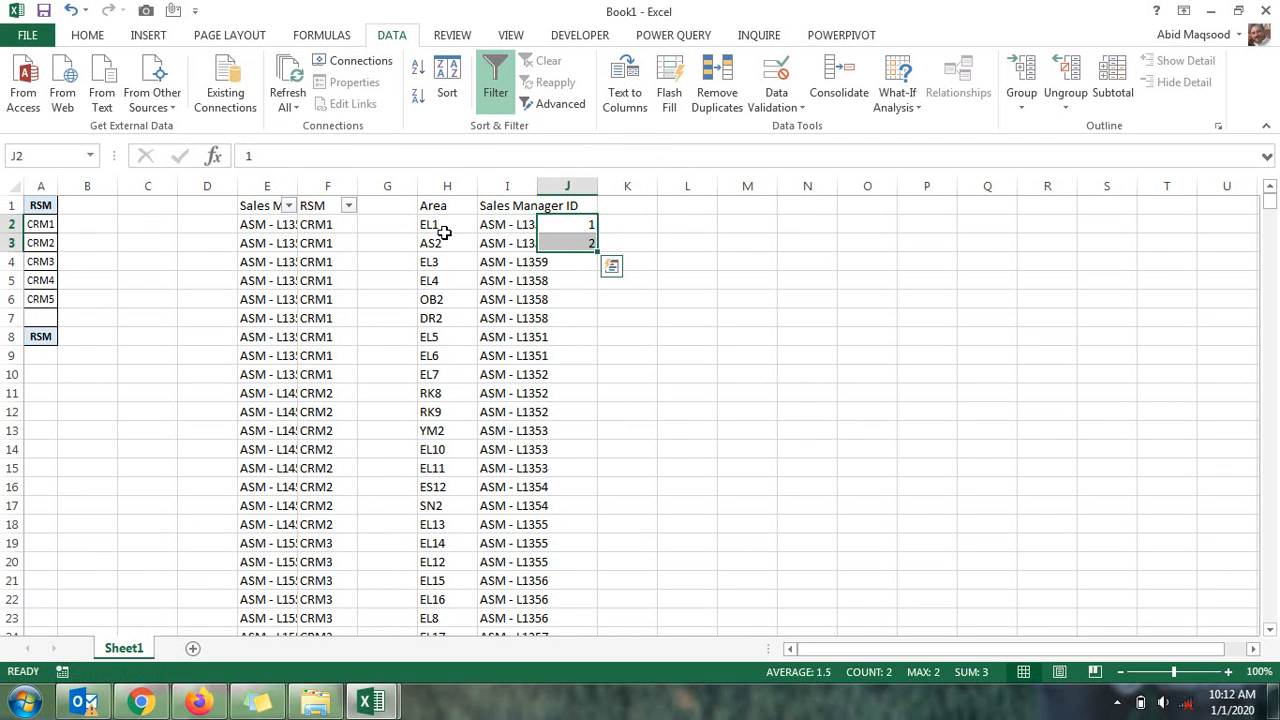
double_click(598, 253)
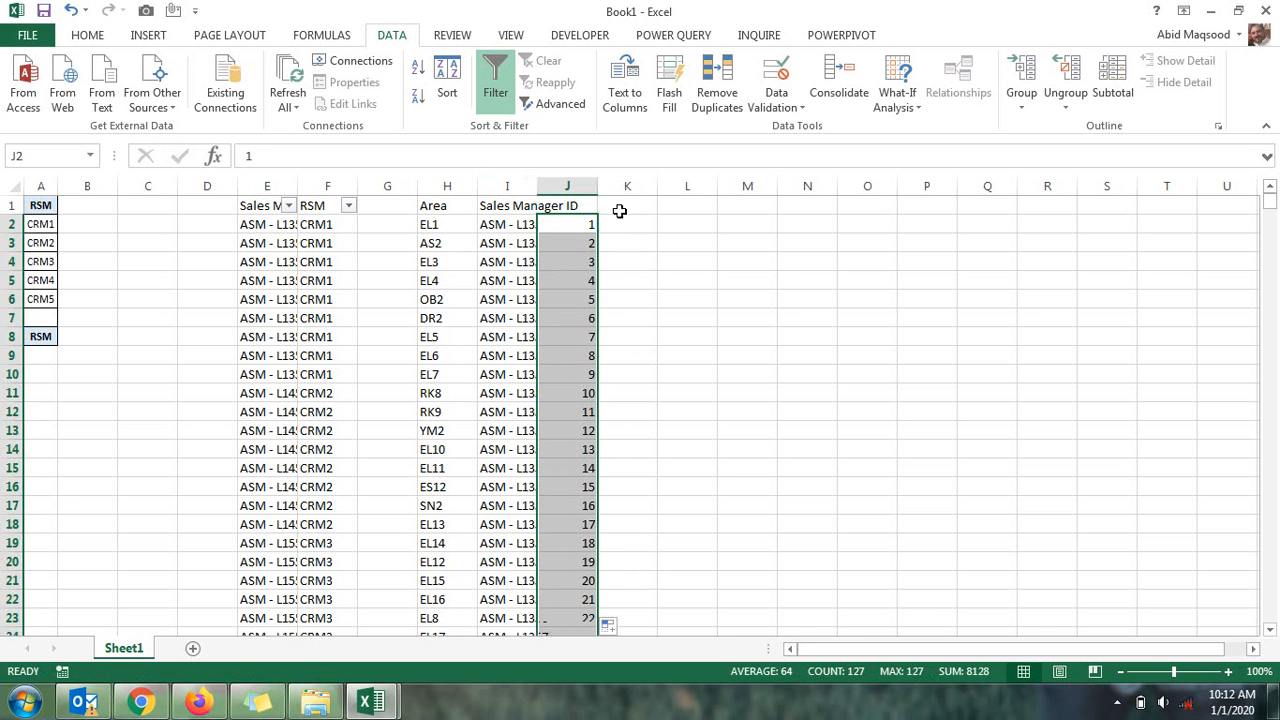
left_click(590, 232)
key("ctrl+Down")
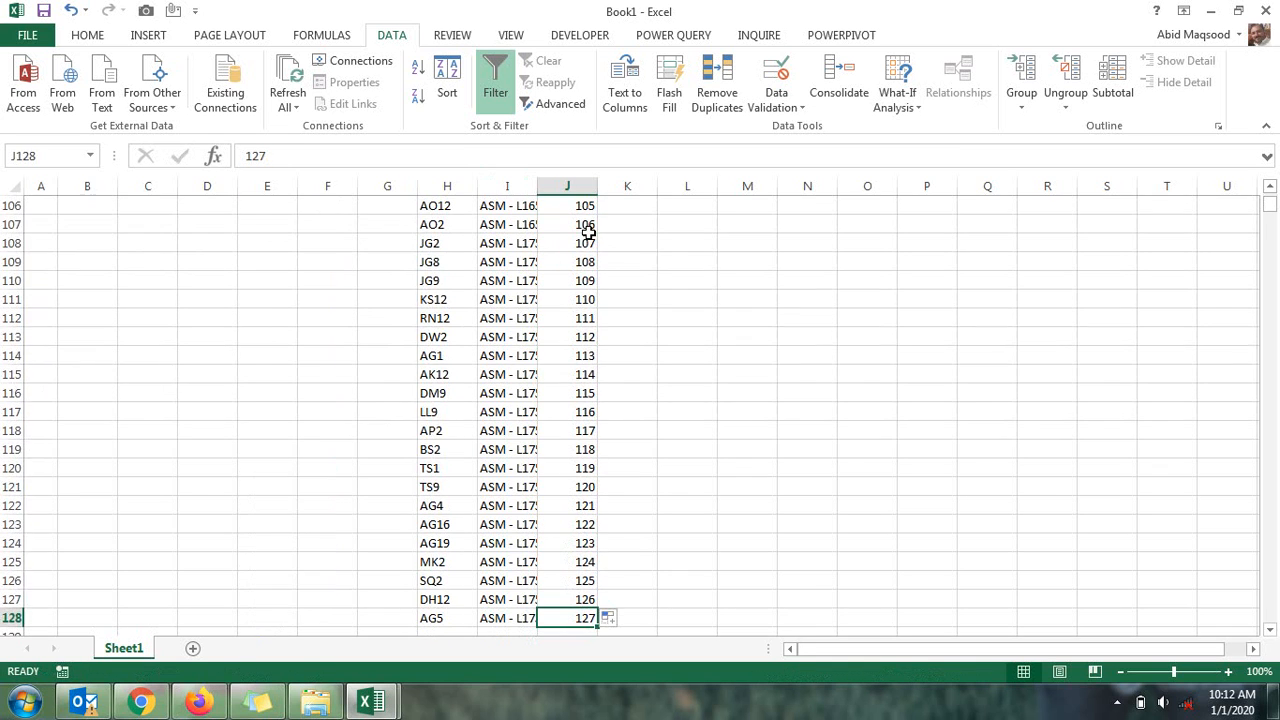
Start a SUMPRODUCT formula in K2 with the first condition --(J2>$J$2:$J$128)
key("ctrl+Up")
key("Right")
key("Down")
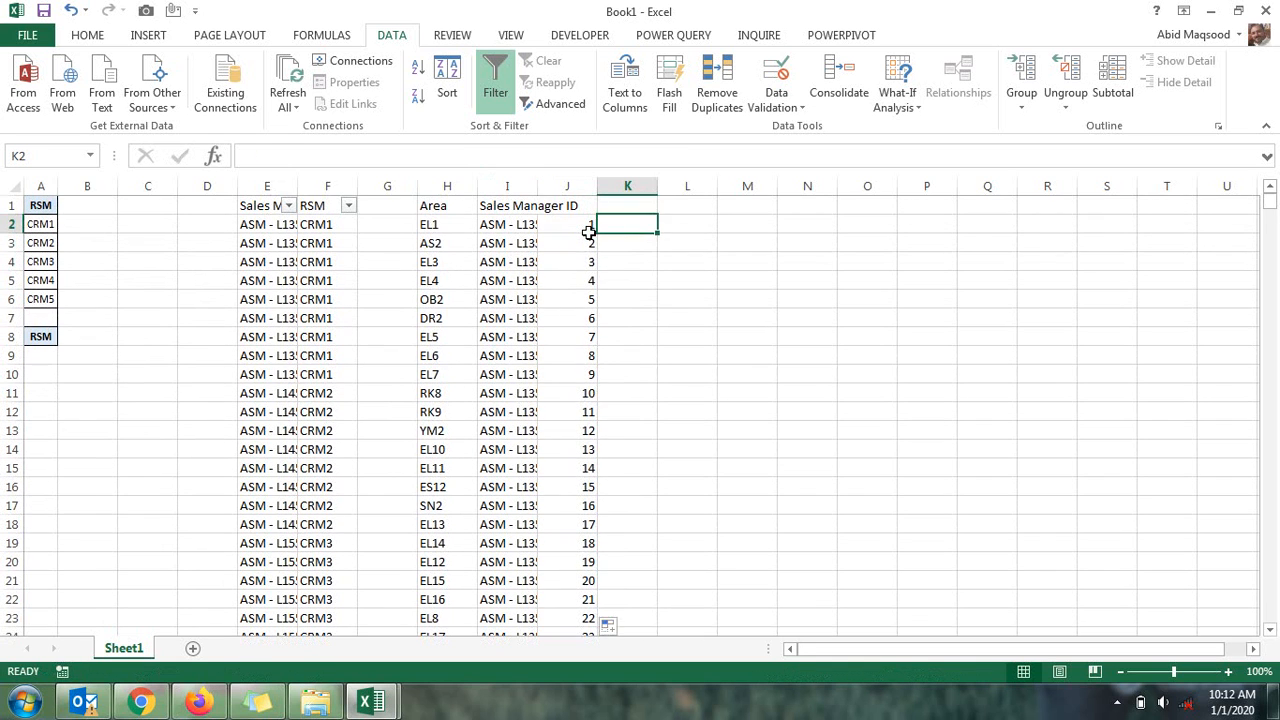
type("=")
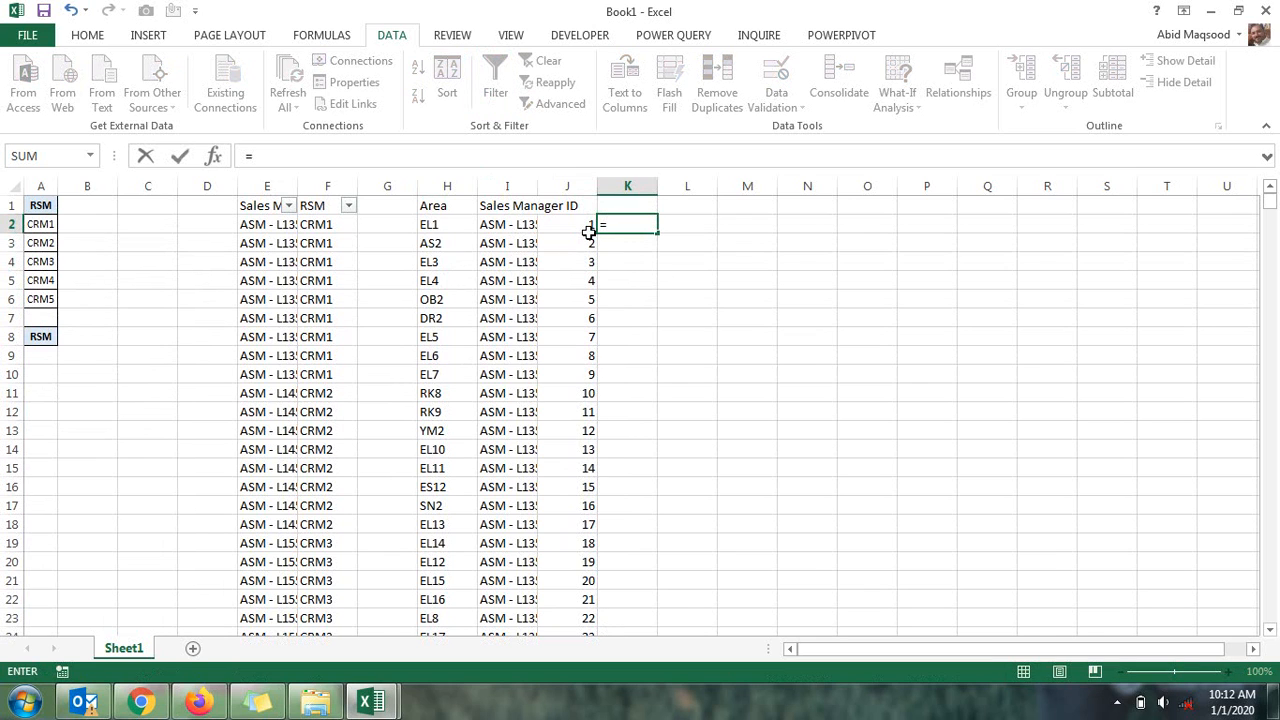
type("sum")
key("Down")
key("Down")
key("Down")
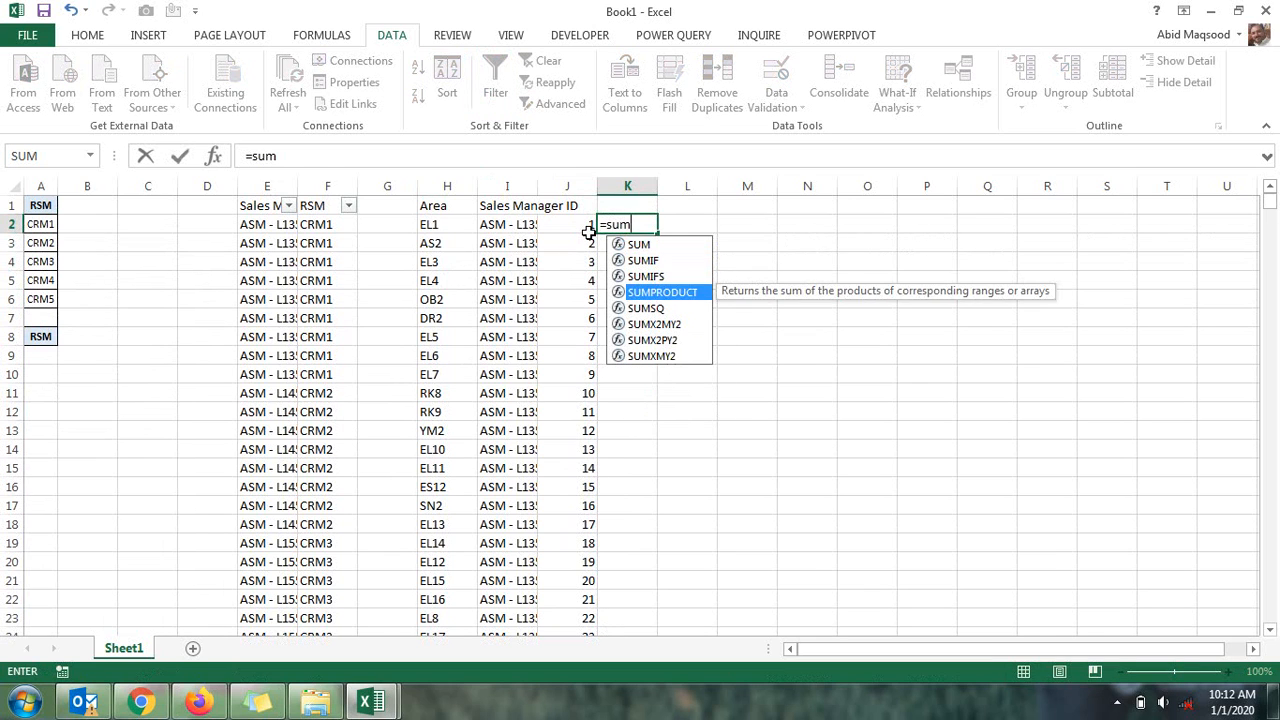
key("Tab")
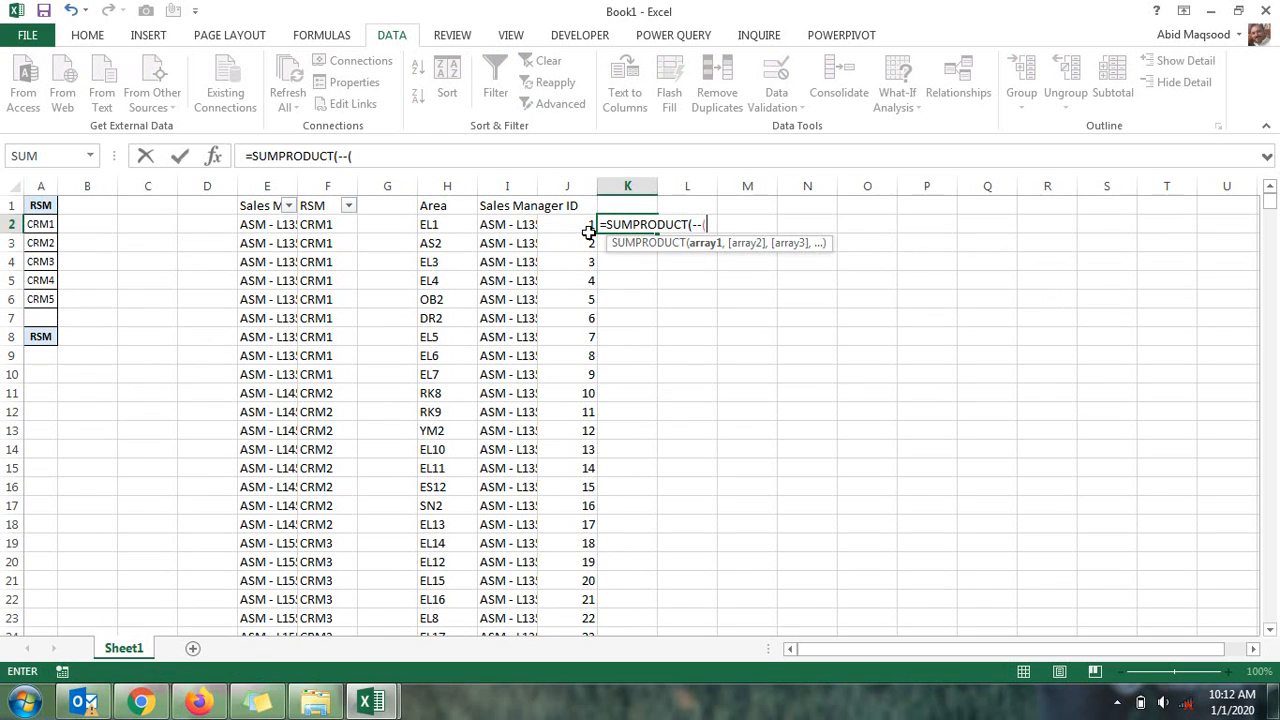
left_click(581, 228)
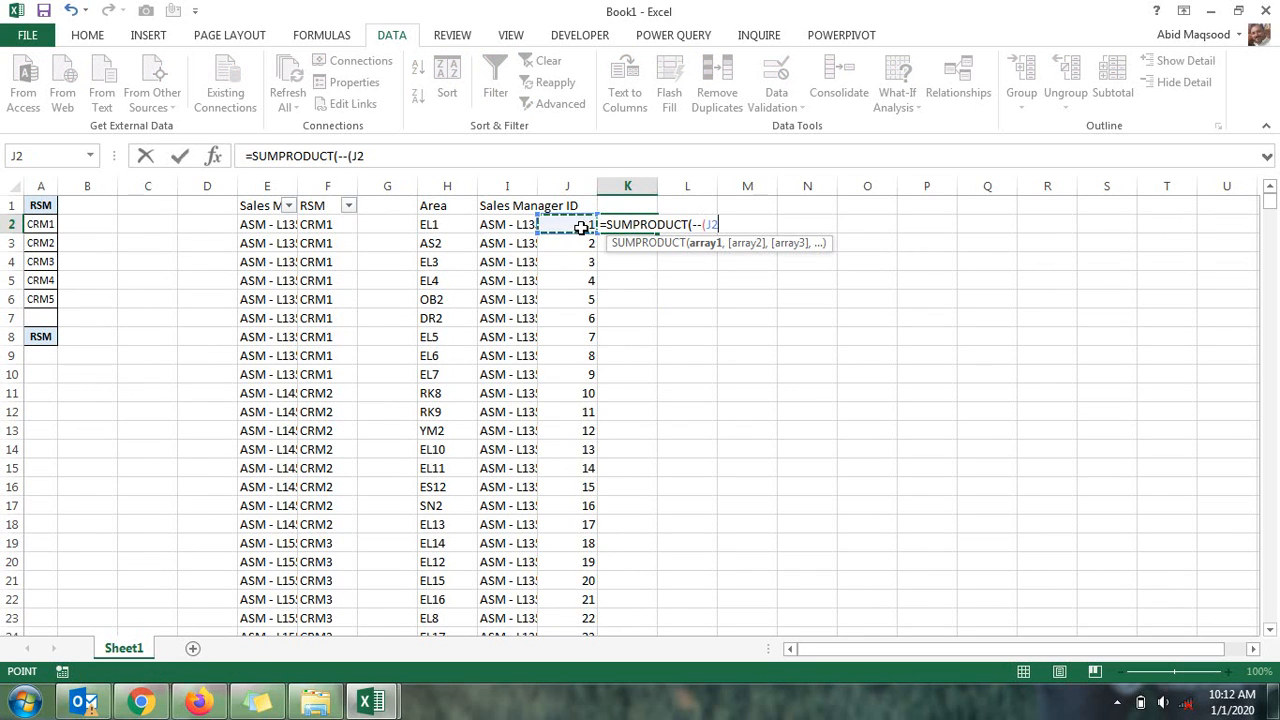
type(">")
left_click(581, 228)
key("ctrl+shift+Down")
key("F4")
scroll(581, 228, "up", 20)
type(")")
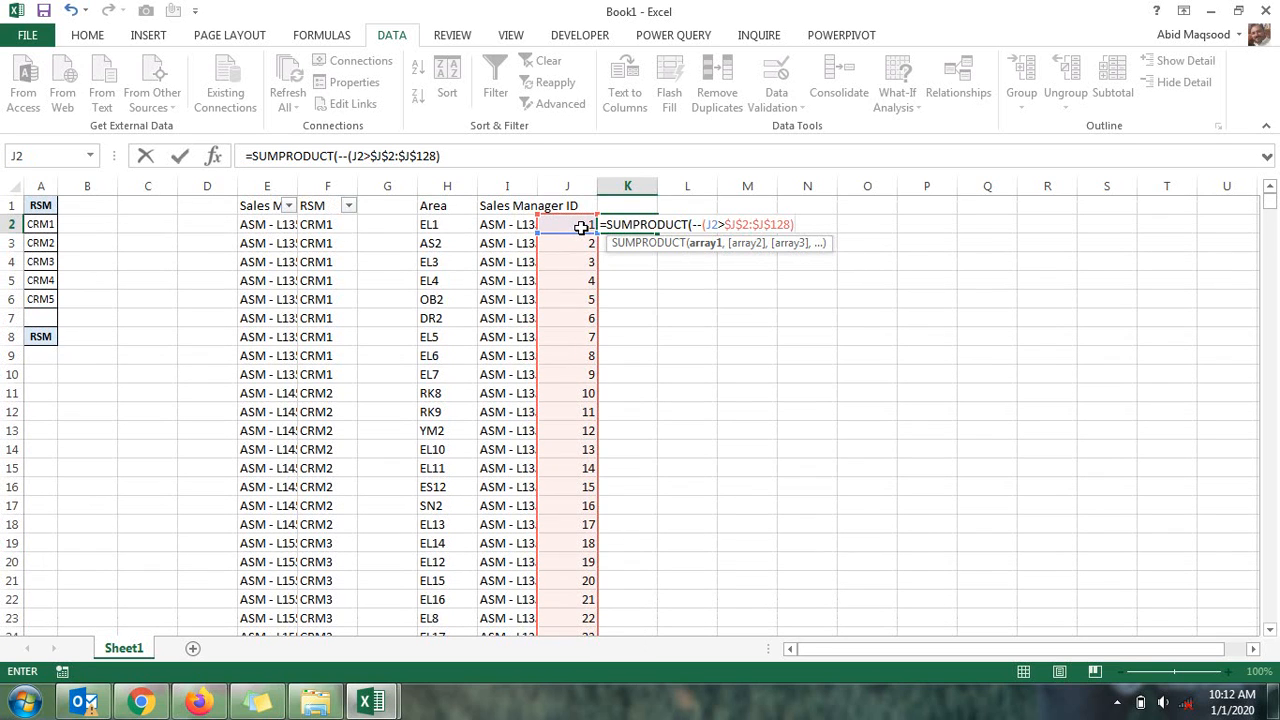
Complete the K2 formula with the condition --(I2=$I$2:$I$128) and +2 after the closing bracket, and fill it down the list
type(",--")
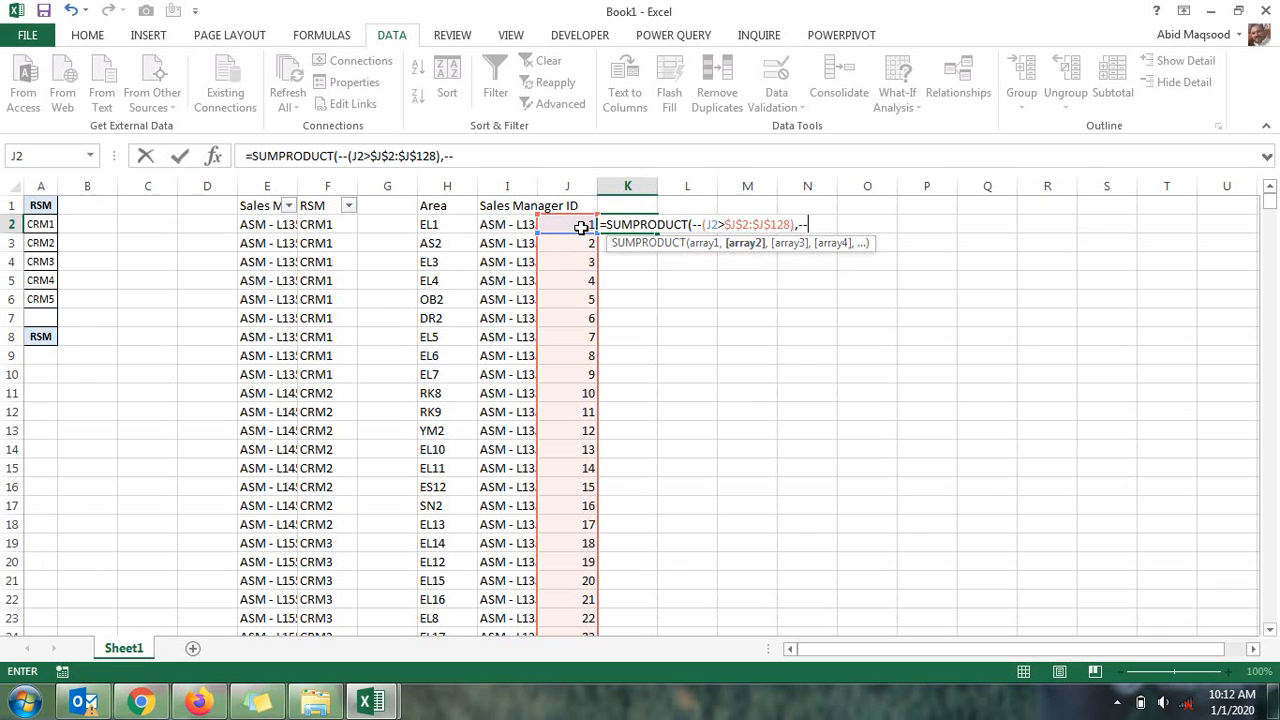
type("(")
key("Left")
key("Left")
type("=")
key("Left")
key("Left")
key("ctrl+shift+Down")
key("F4")
type(")")
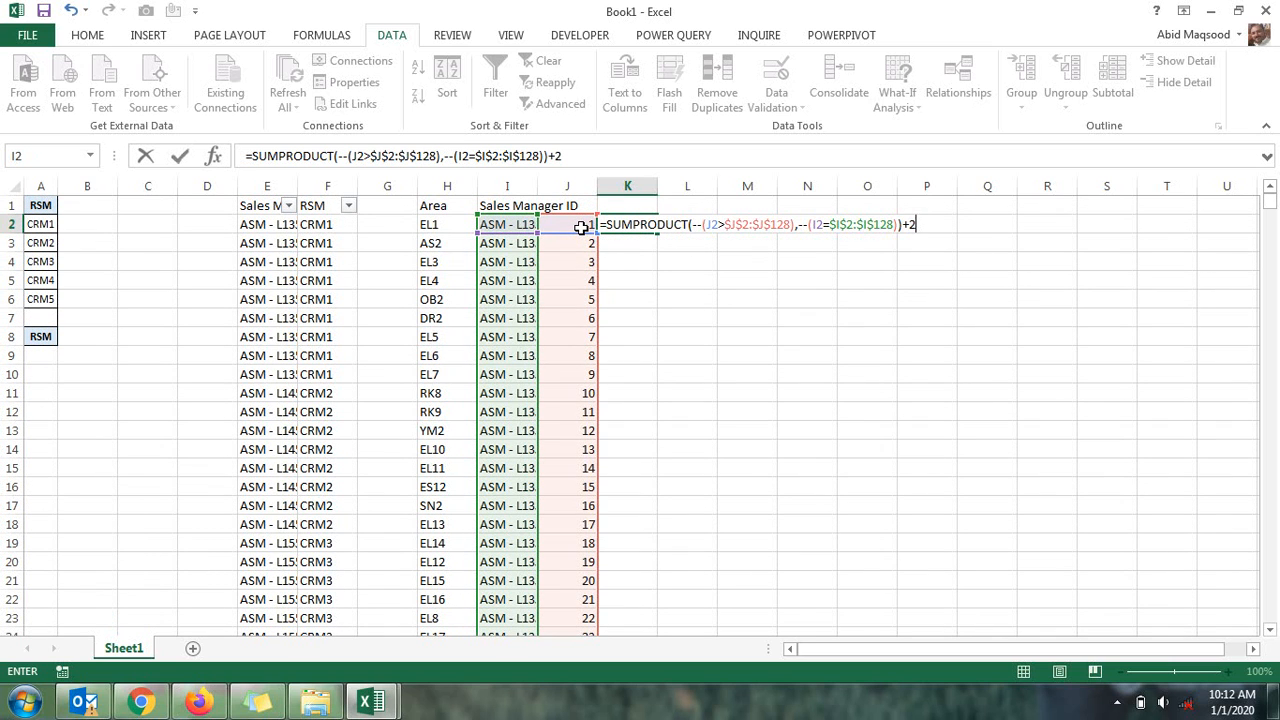
key("ctrl+Return")
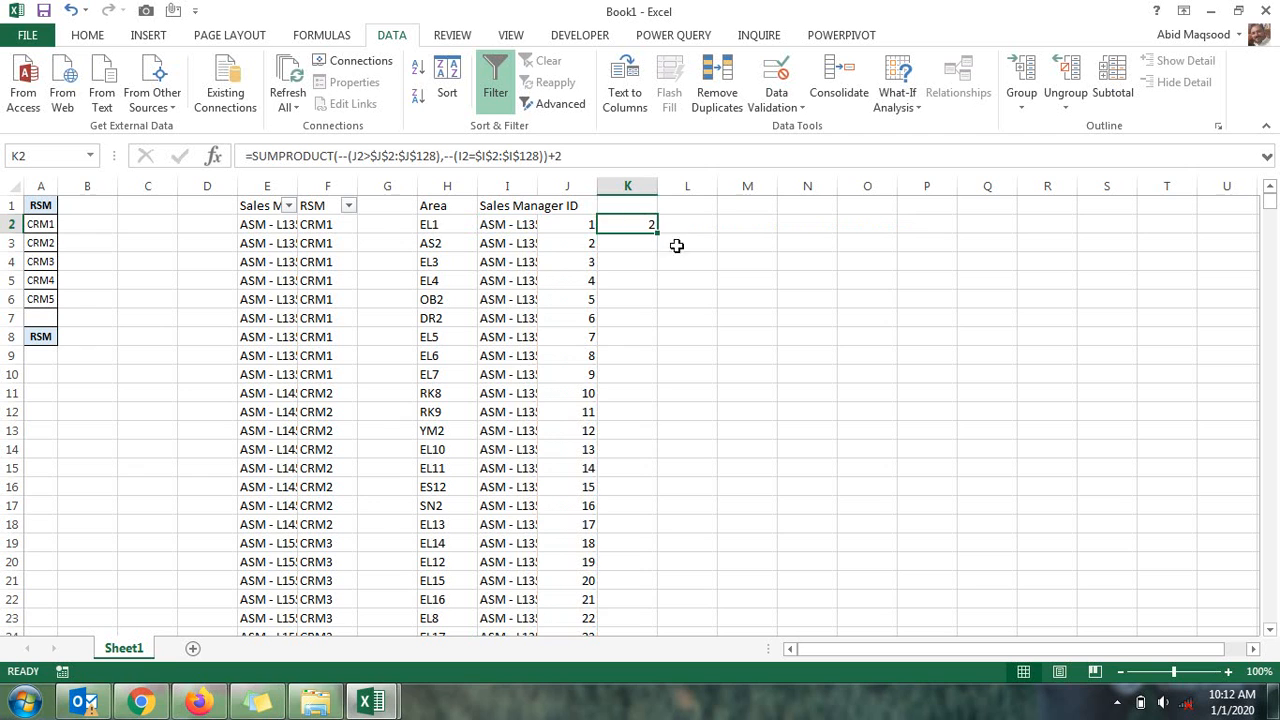
double_click(657, 233)
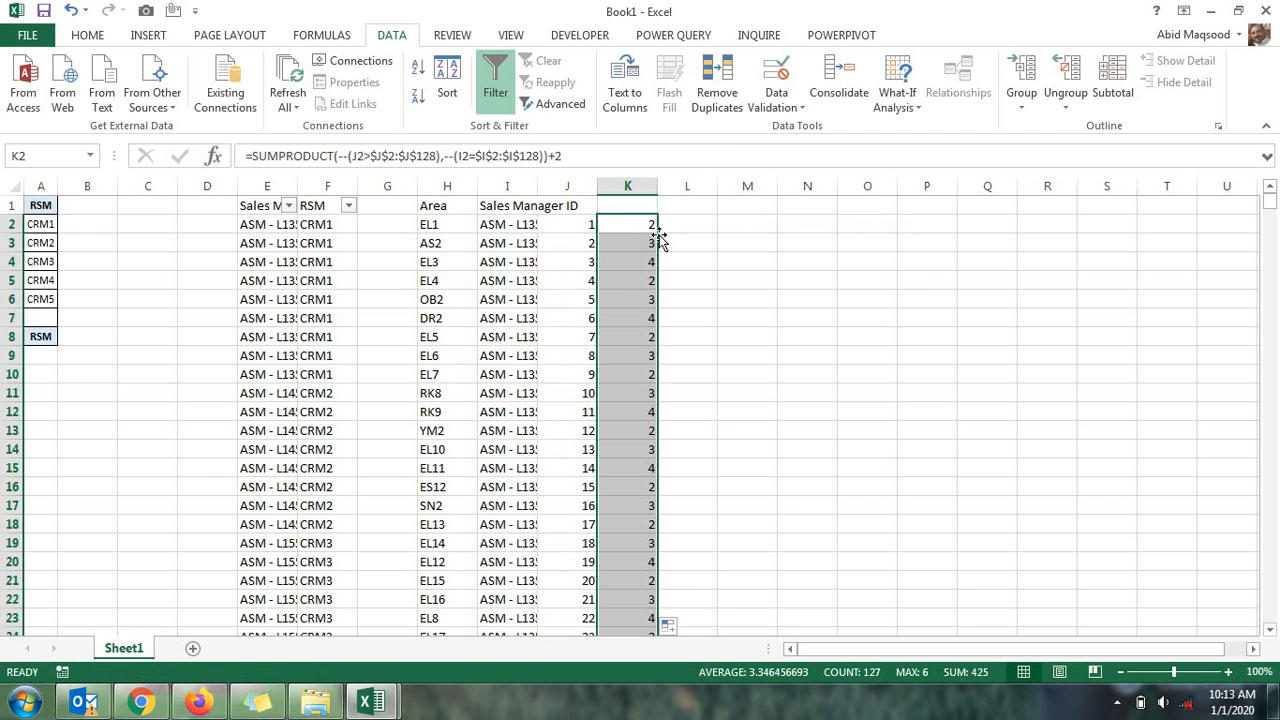
Copy the Area and Sales Manager ID list from Book1 and paste it as values at P14 on the WRK sheet
key("alt+Tab")
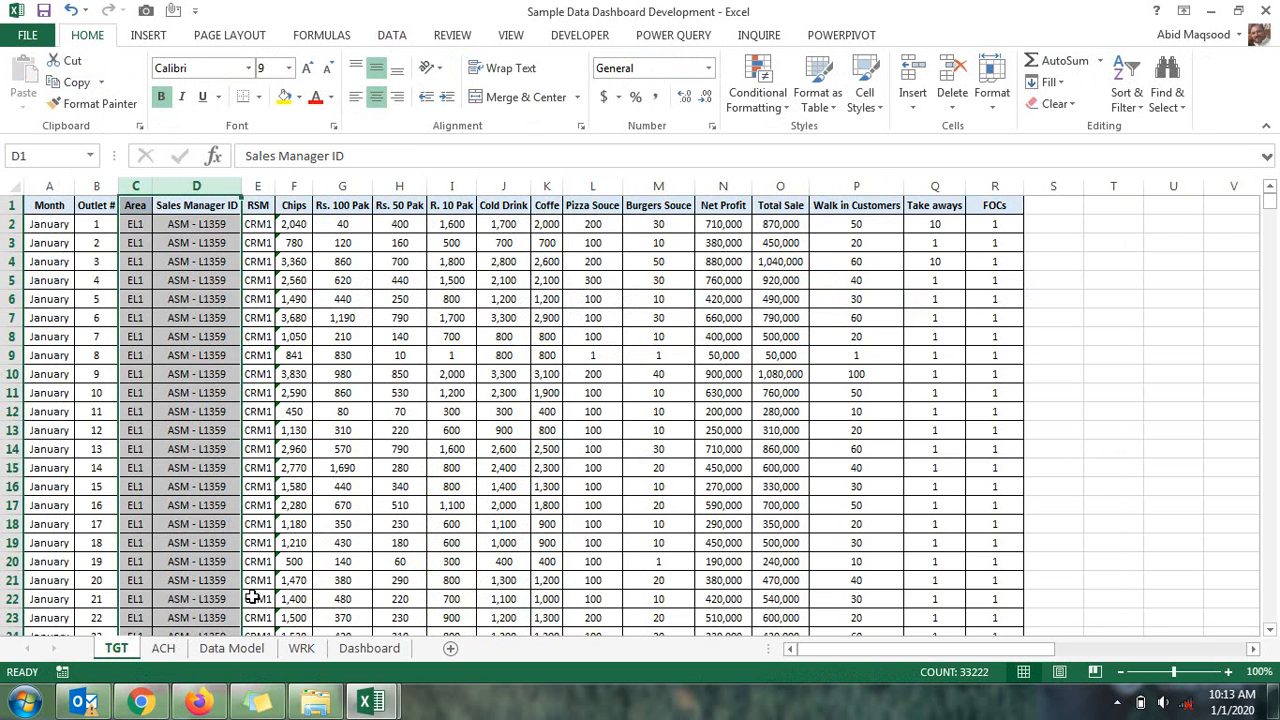
left_click(301, 648)
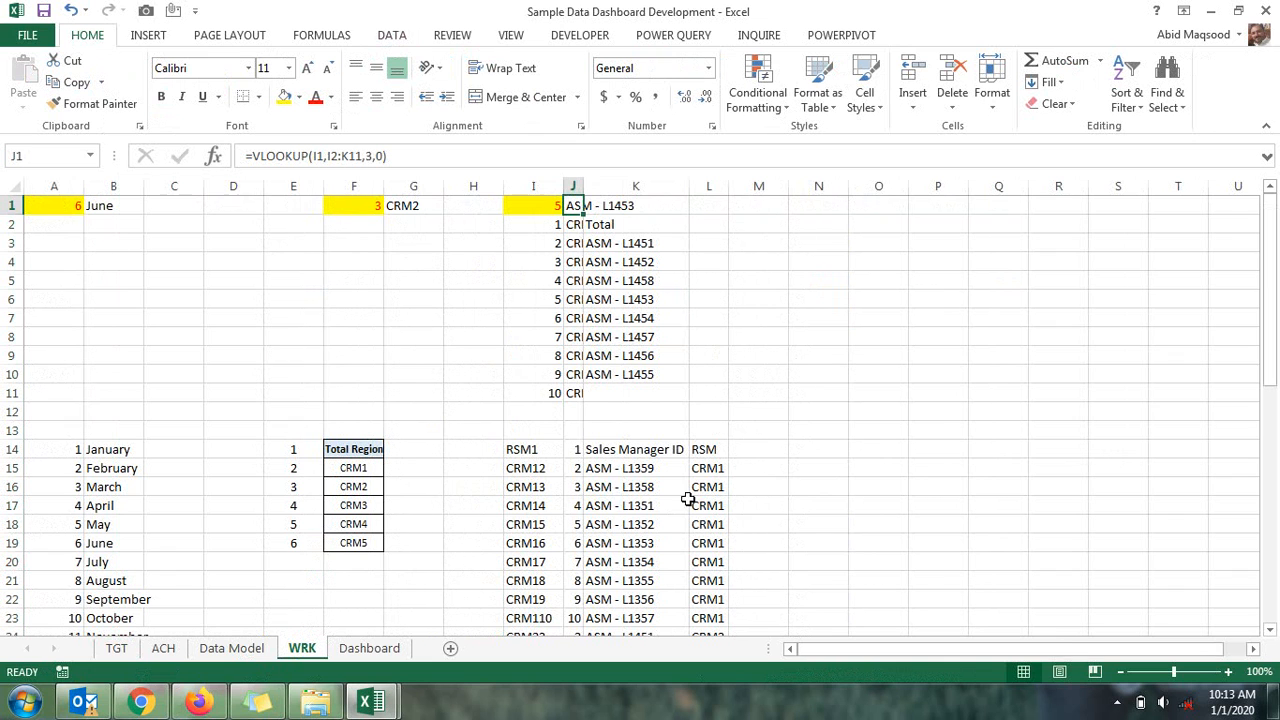
left_click(955, 450)
key("alt+Tab")
key("Left")
key("Left")
key("Left")
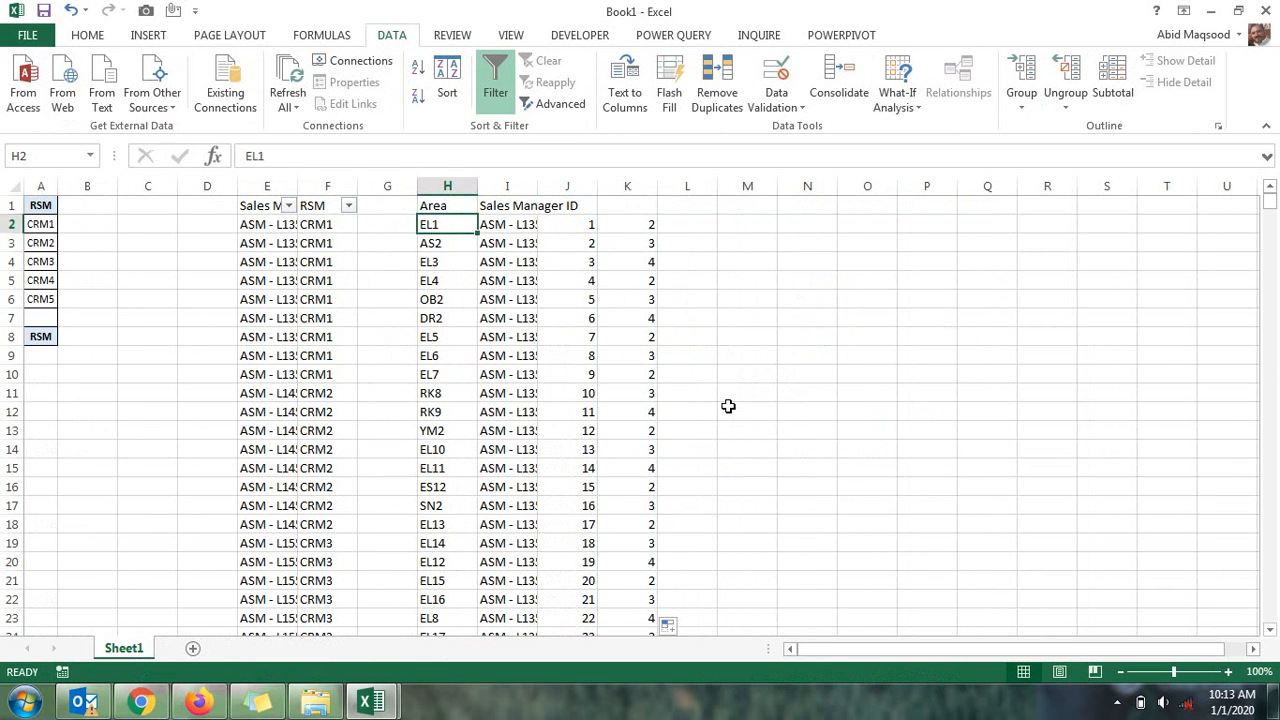
key("Up")
key("ctrl+shift+Down")
key("ctrl+c")
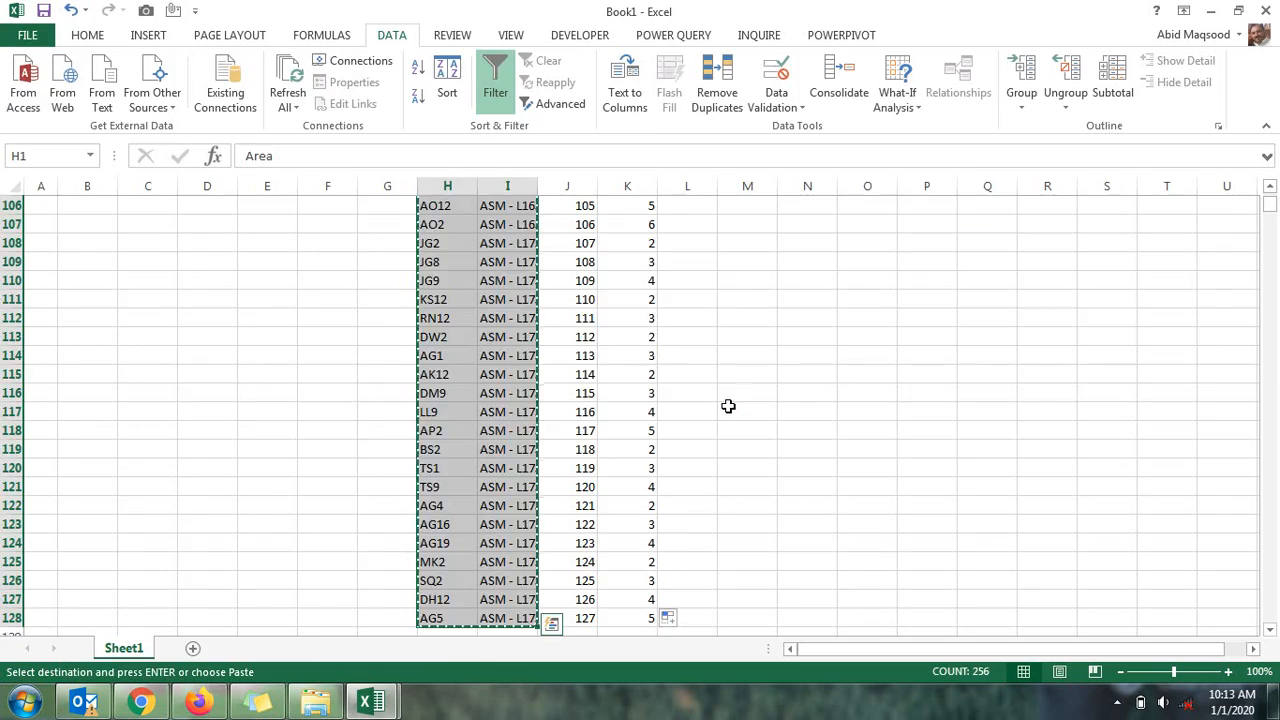
key("alt+Tab")
key("ctrl+alt+v")
key("Down")
key("Down")
key("Return")
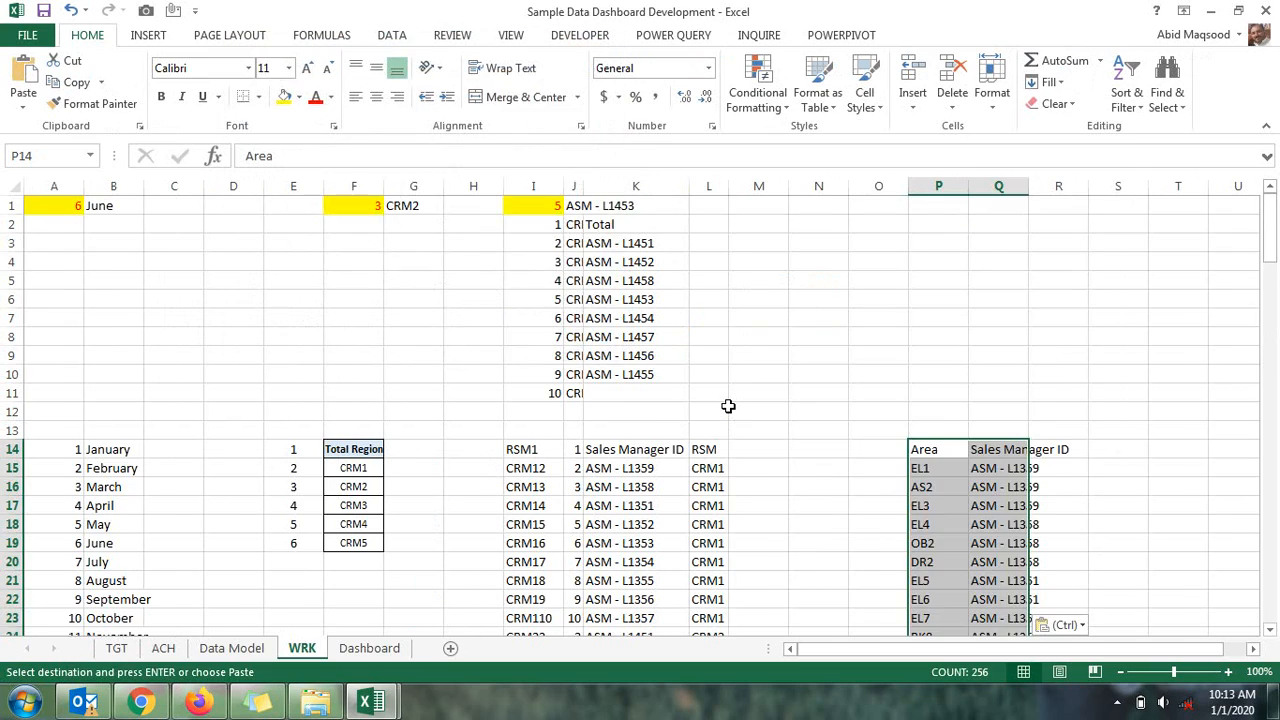
Paste Book1's column K sequence numbers as values at O15 on the WRK sheet, and enter 1 in O14
key("alt+Tab")
key("Right")
key("Right")
key("Right")
key("Down")
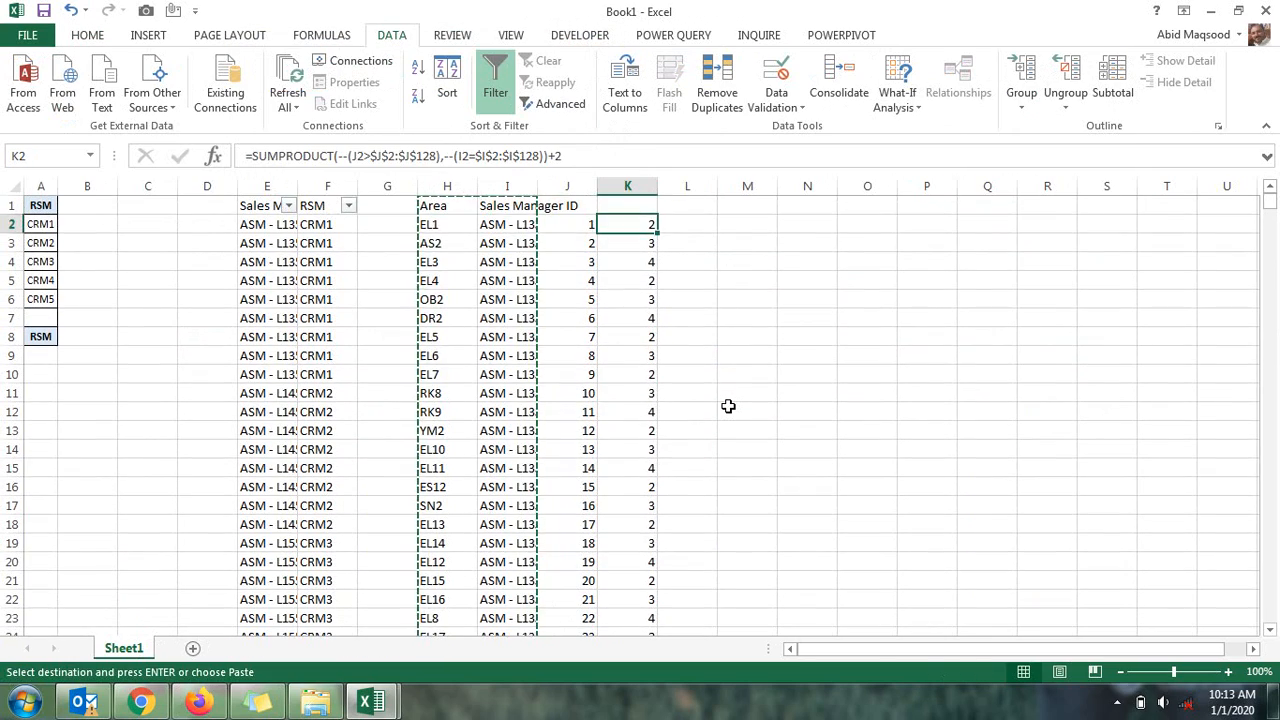
key("ctrl+shift+Down")
key("ctrl+c")
key("alt+Tab")
key("Left")
key("ctrl+alt+v")
key("Down")
key("Down")
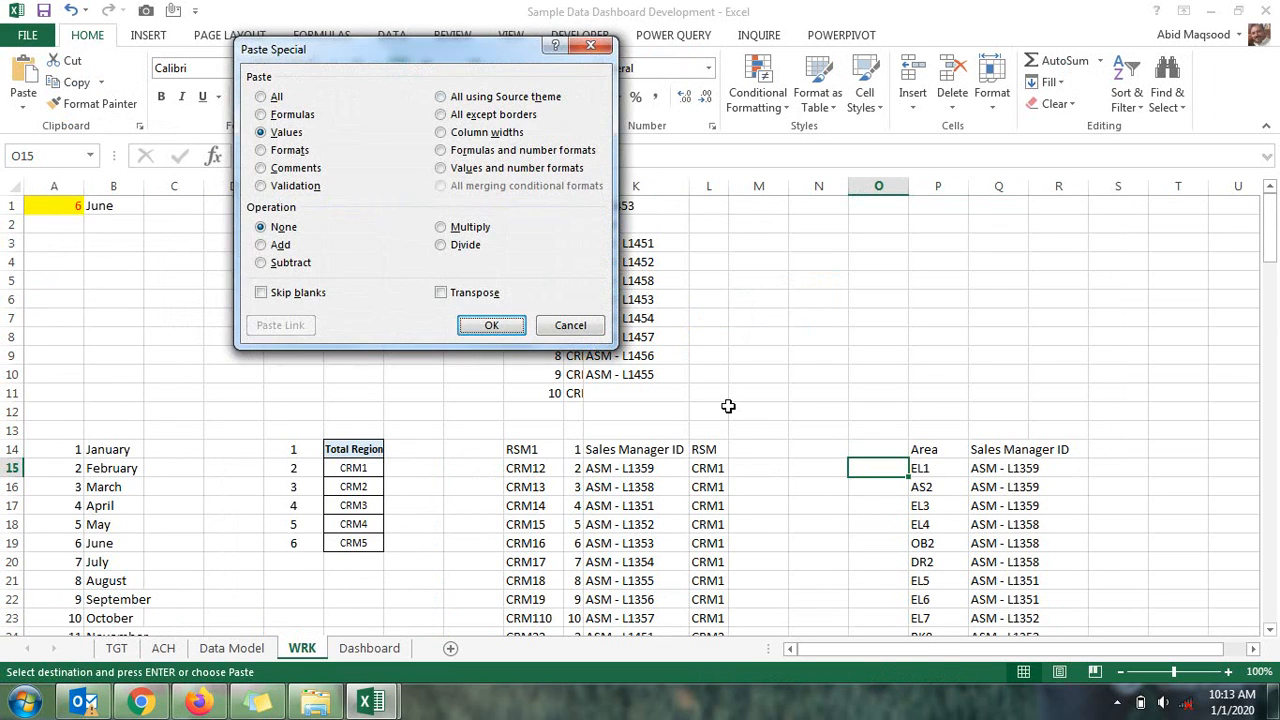
key("Return")
type("1")
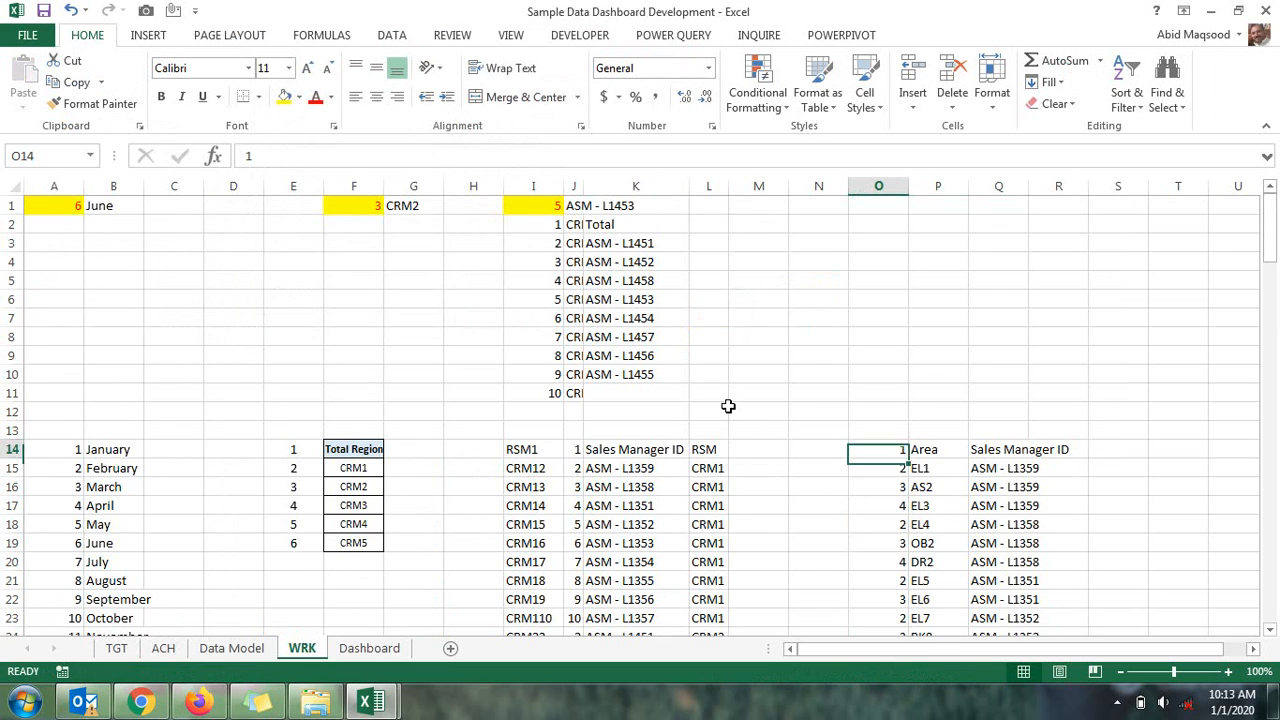
Check the highest sequence number with a temporary =MAX(O14:O141) formula in O12, and clear the cell
key("Up")
key("Up")
type("=max")
key("Tab")
key("Down")
key("Down")
key("ctrl+shift+Down")
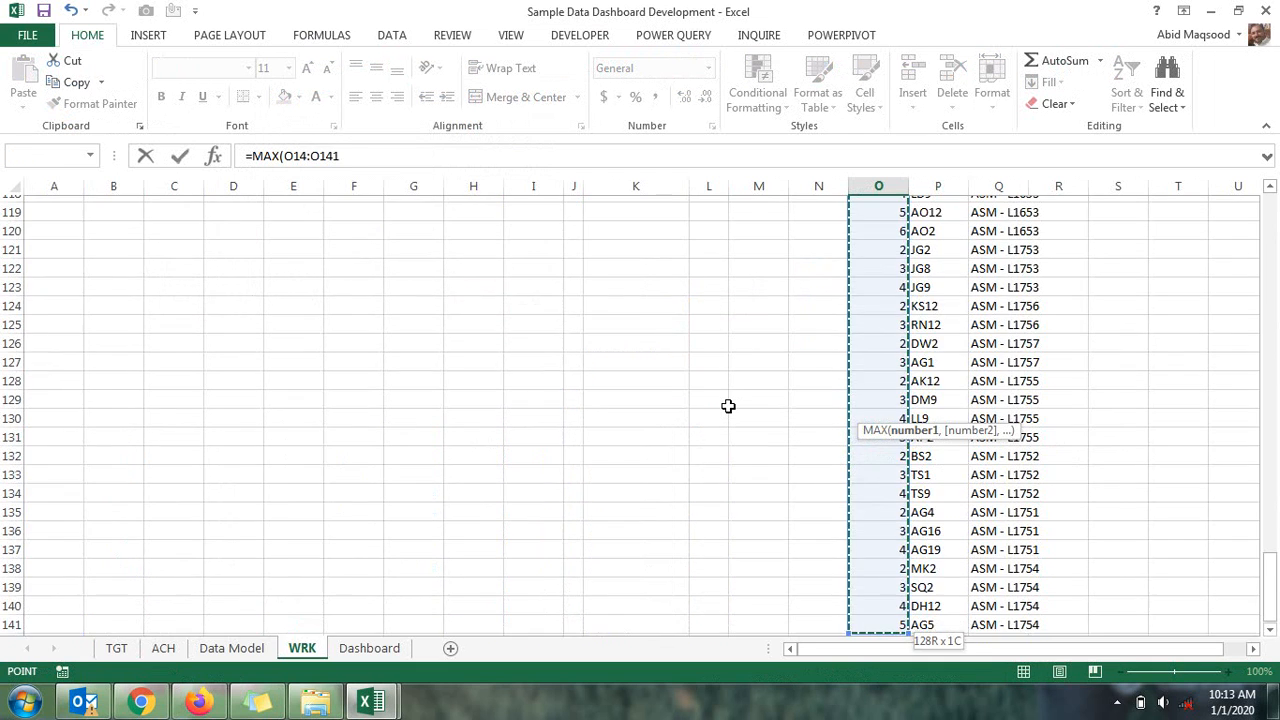
key("Return")
key("Up")
key("Delete")
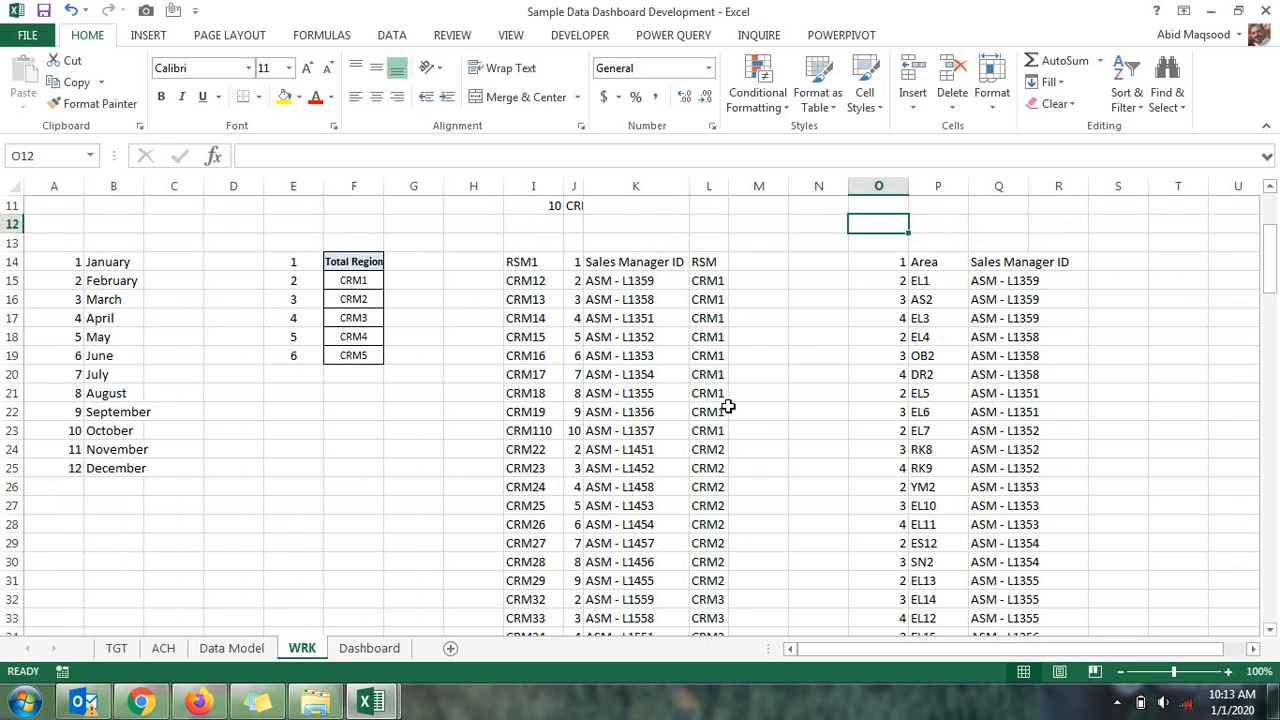
Enter the numbers 1 to 6 down cells O2 to O7 on the WRK sheet
key("ctrl+Up")
key("Down")
type("1 2 3 4 5")
key("Return")
type("6")
key("Return")
Enter =Q14&O14 in N14 to build the manager-and-number lookup key, and fill it down the area list
left_click(828, 456)
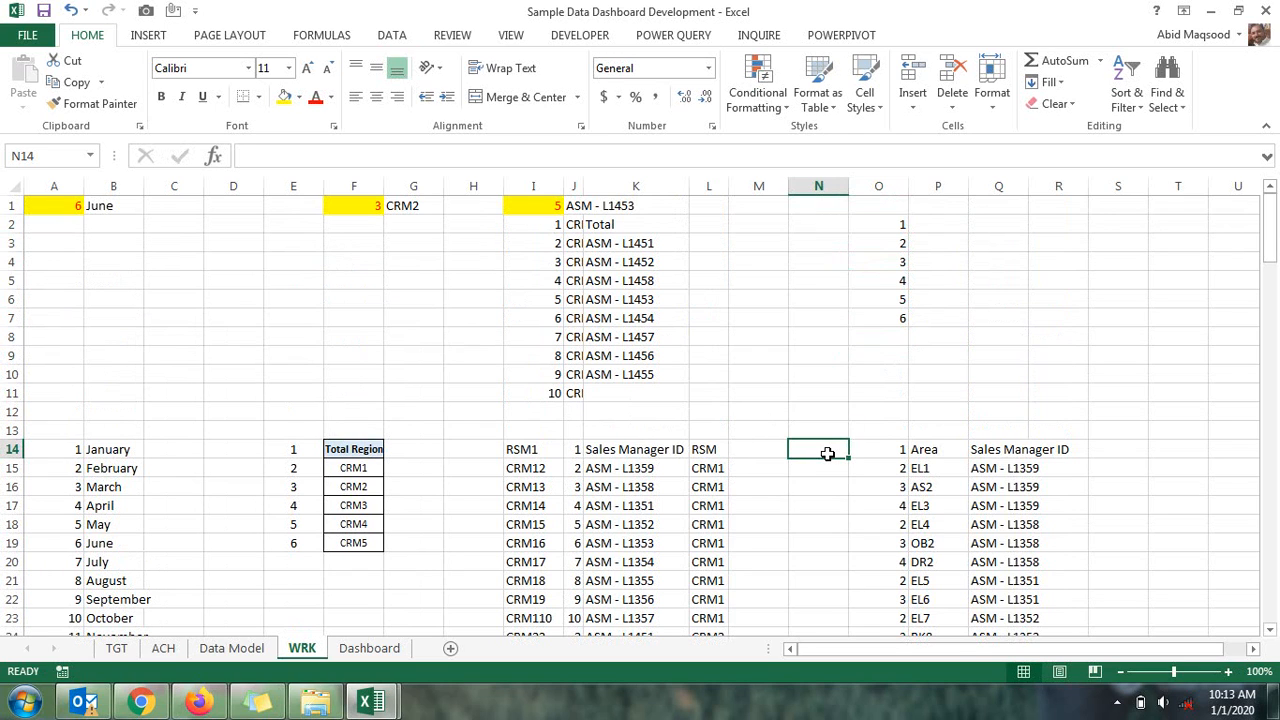
type("=")
key("Right")
key("Right")
key("Right")
type("&")
key("Right")
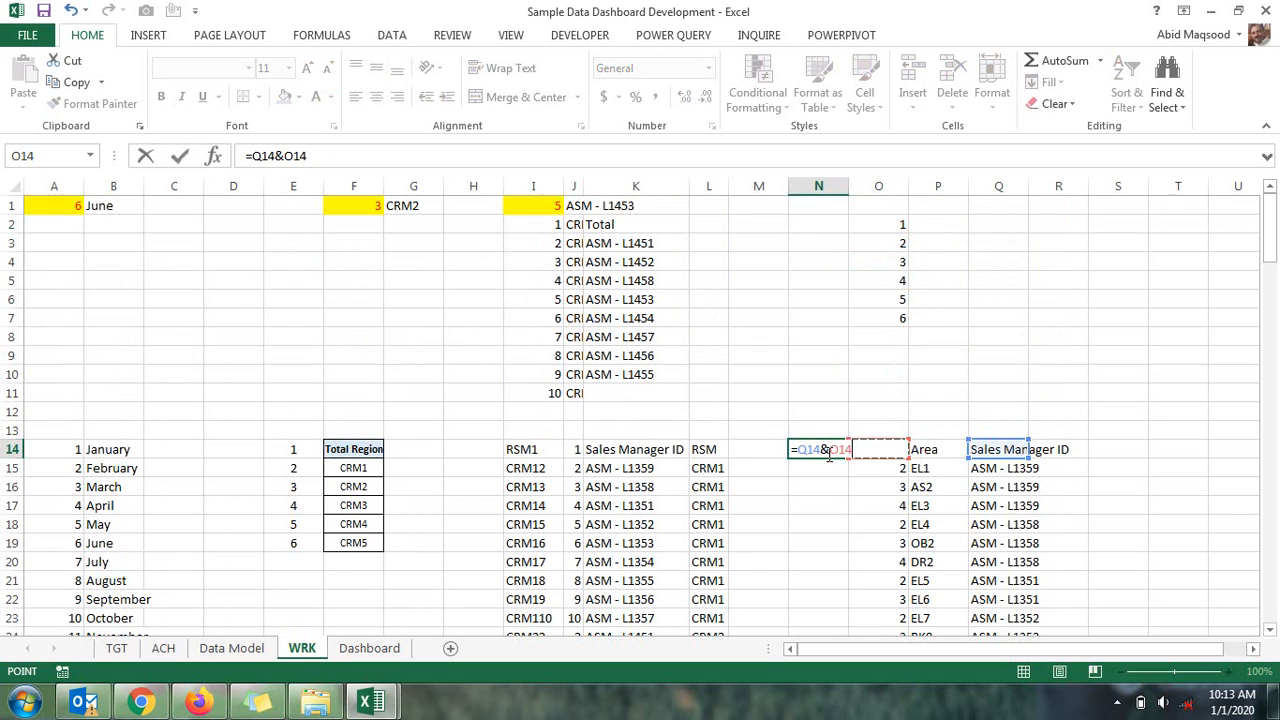
key("ctrl+Return")
double_click(848, 456)
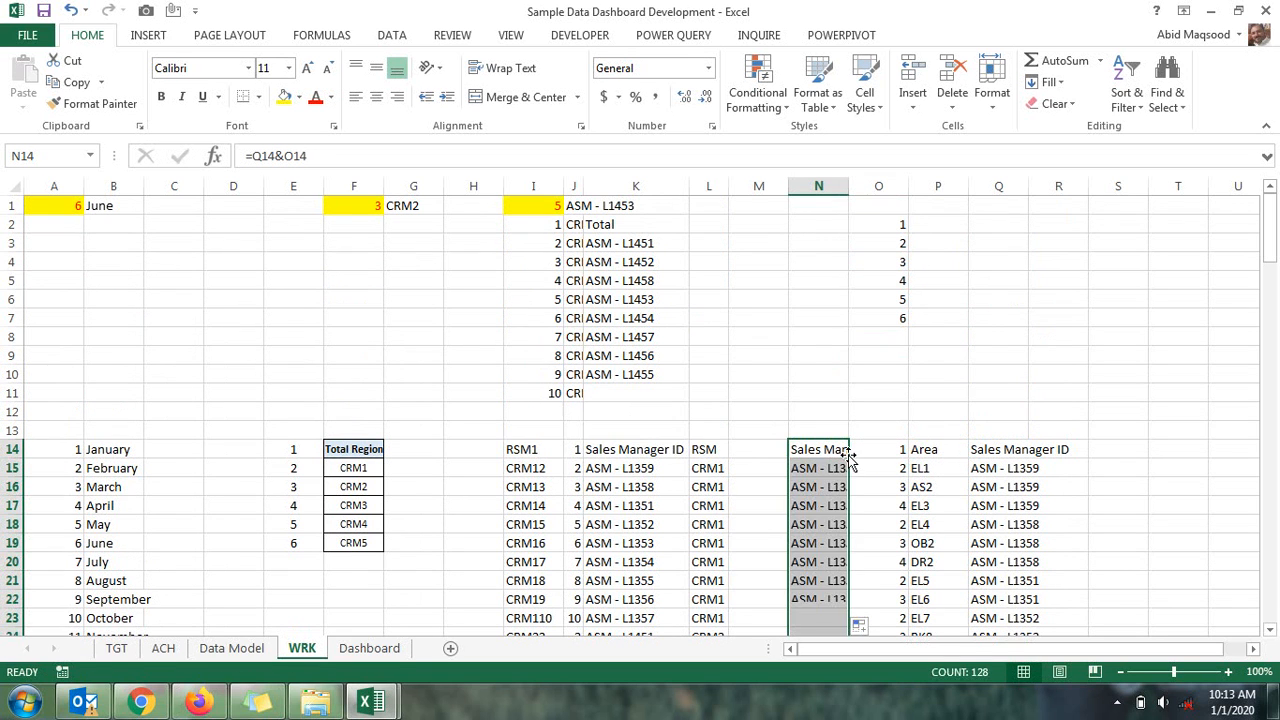
key("ctrl+Down")
key("ctrl+Up")
key("ctrl+Up")
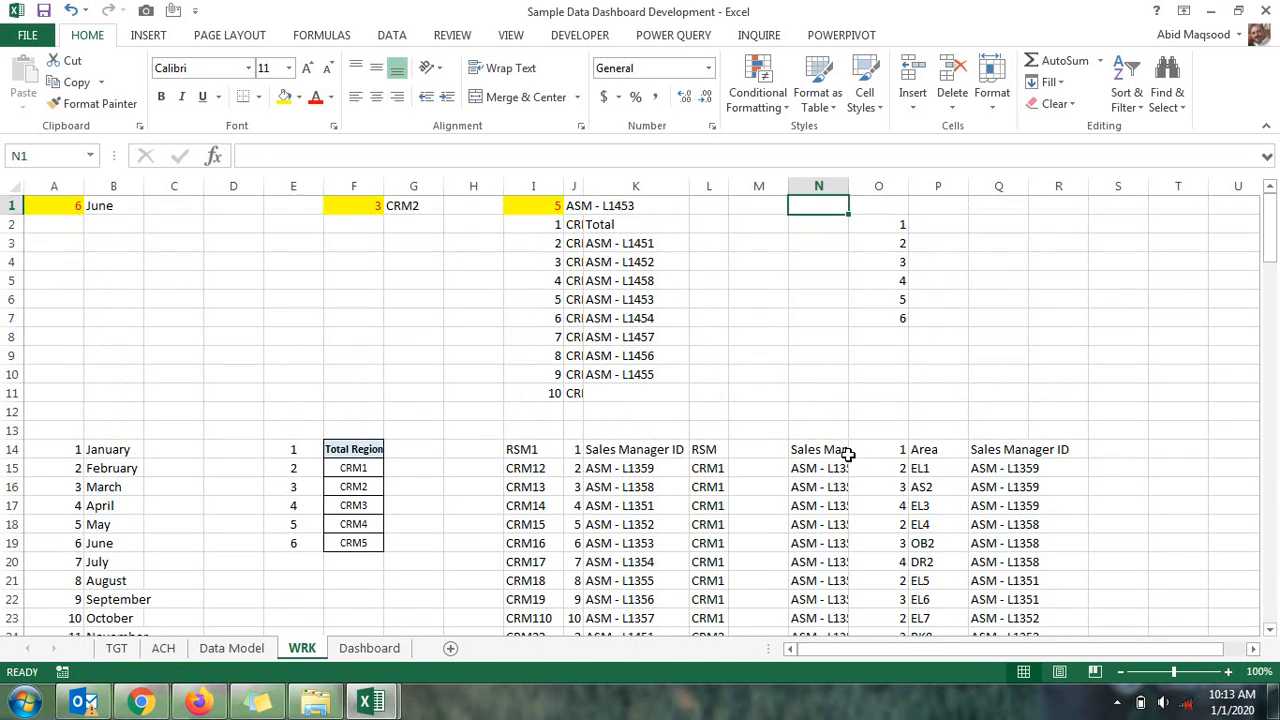
Enter =$J$1&O2 in P2 of the WRK sheet to combine the selected manager with each number, and fill it down to P7
key("Right")
key("Right")
key("Right")
key("Left")
key("Down")
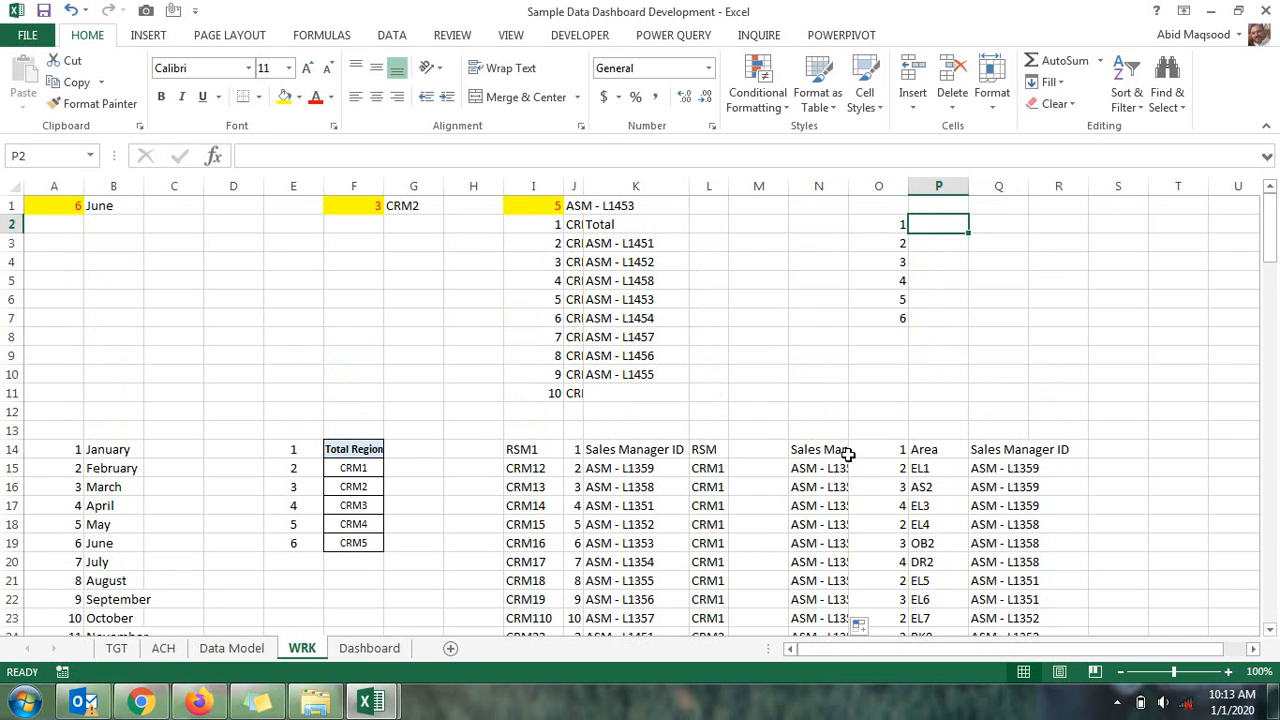
type("=")
key("Up")
key("Left")
key("Left")
key("Left")
key("Left")
key("Left")
key("Left")
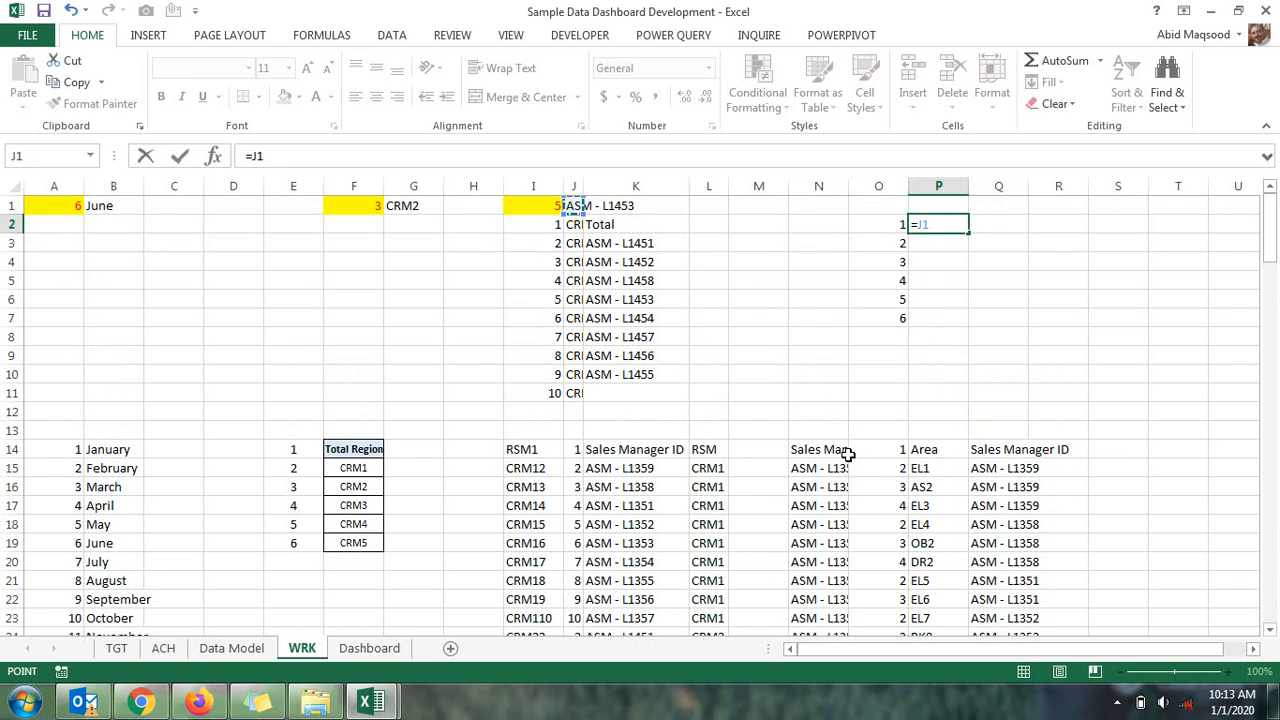
type("&")
key("Left")
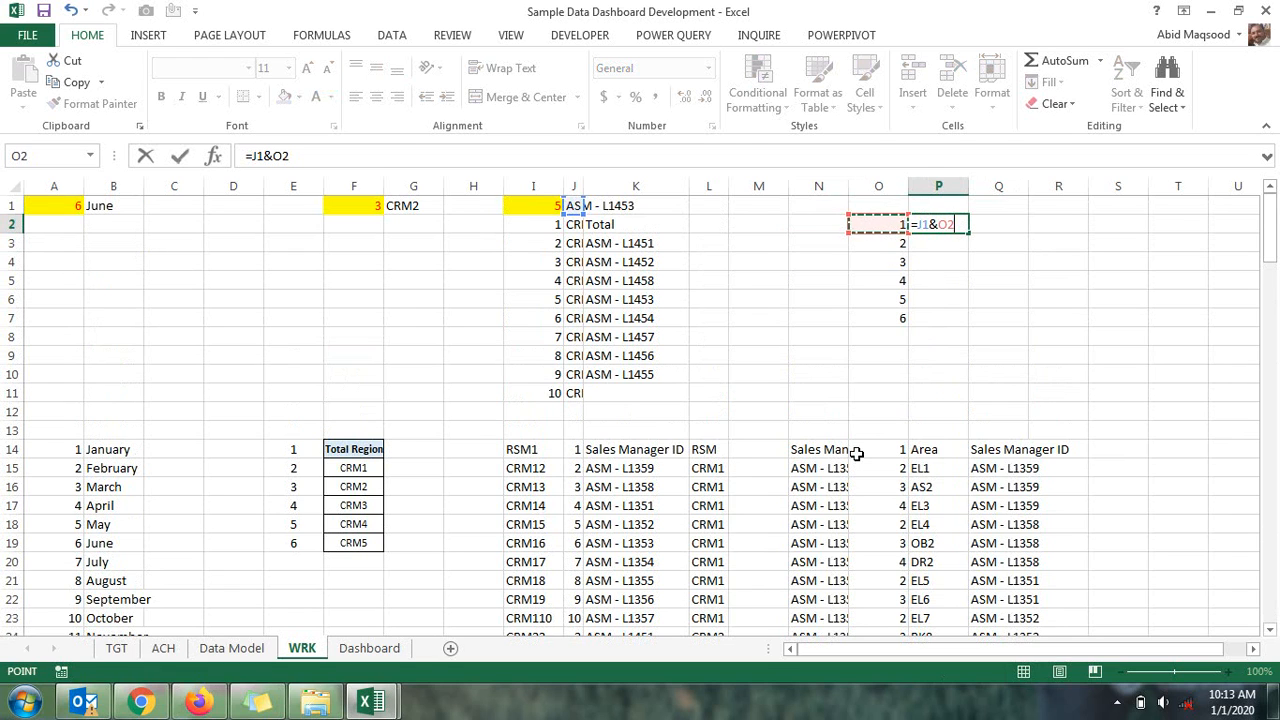
left_click(256, 156)
key("F4")
key("Return")
key("Up")
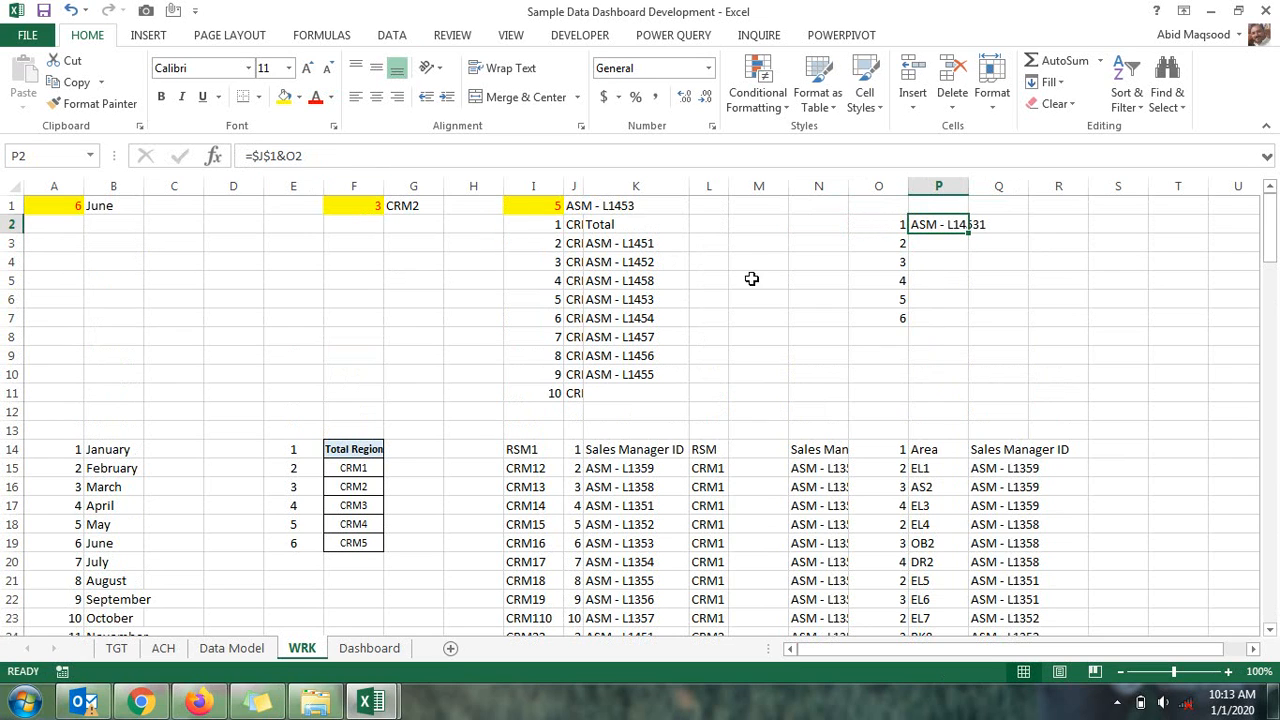
left_click_drag(968, 232, 971, 326)
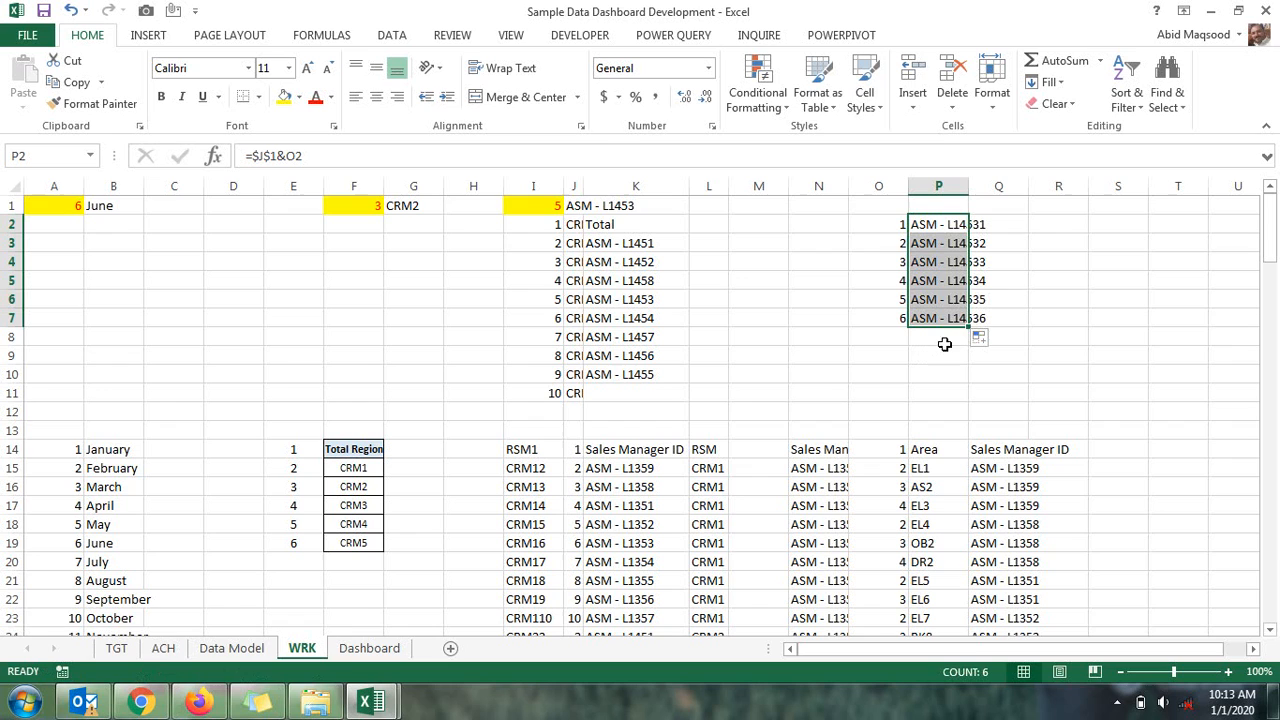
Enter =VLOOKUP(P2,$N$14:$P$141,3,0) in Q2, fill it down to Q7 to list the manager's areas, and replace Q2 with Total
left_click(990, 229)
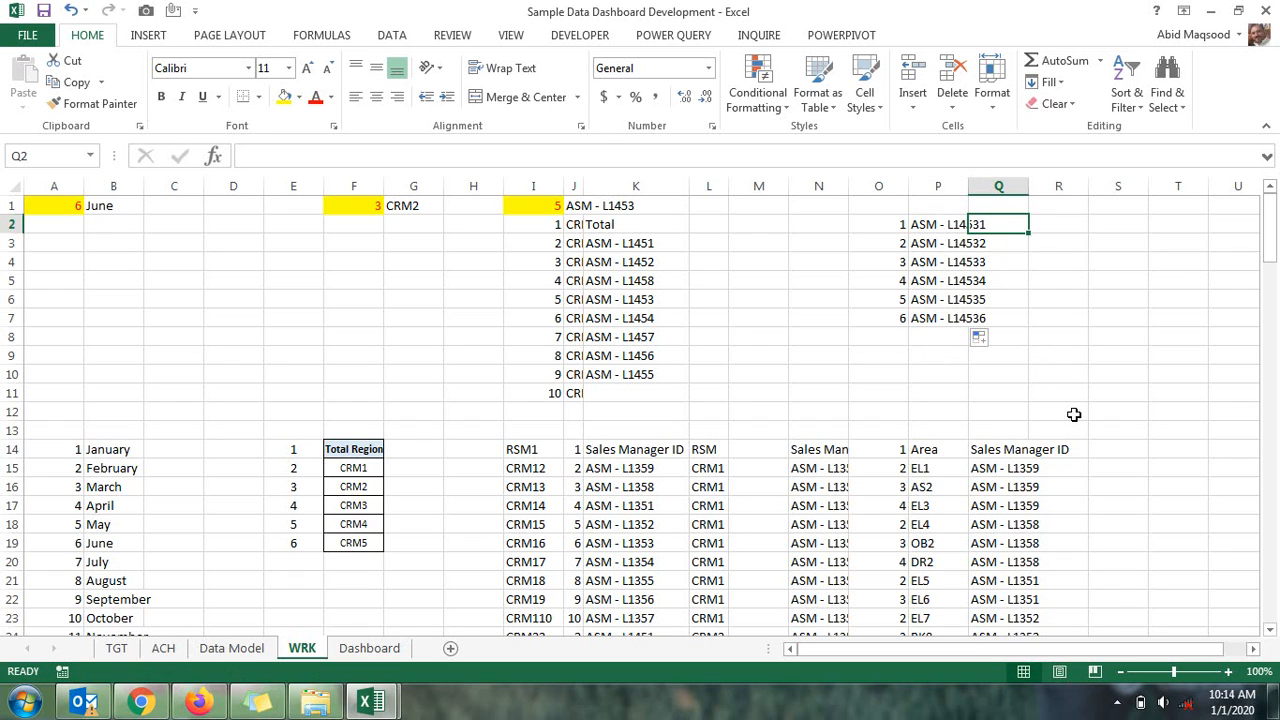
type("=vl")
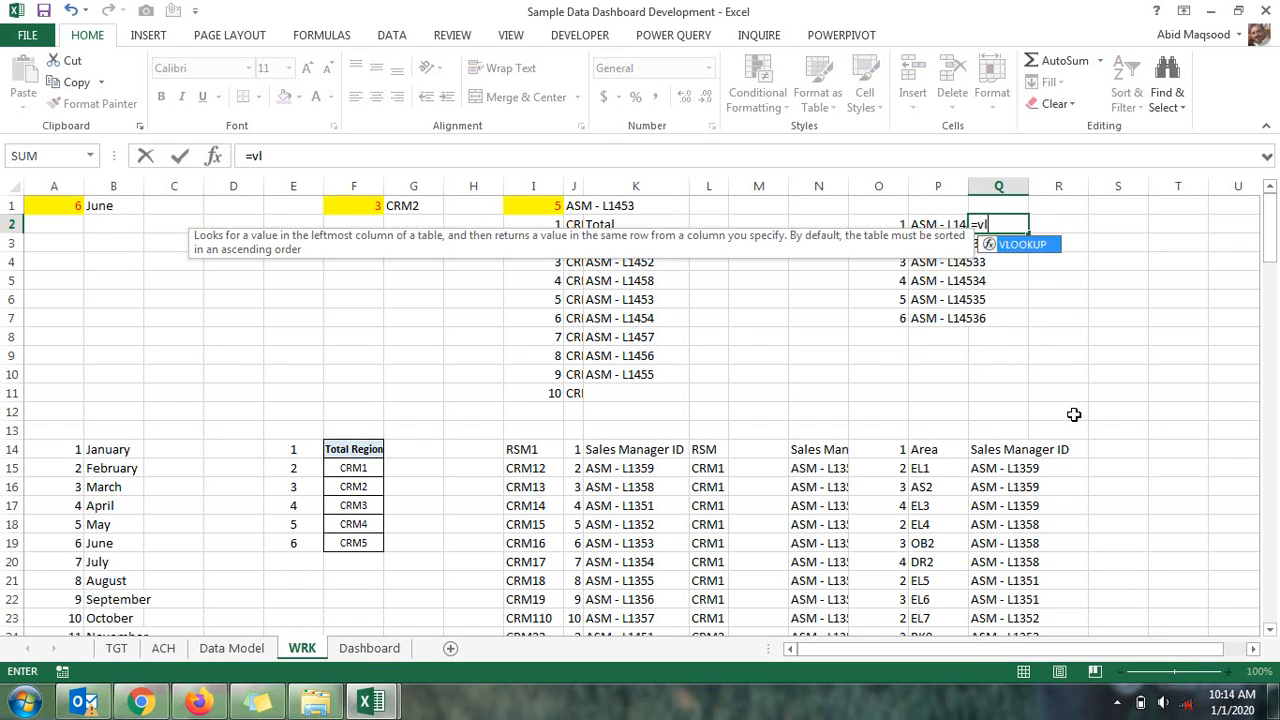
key("Tab")
key("Left")
type(",")
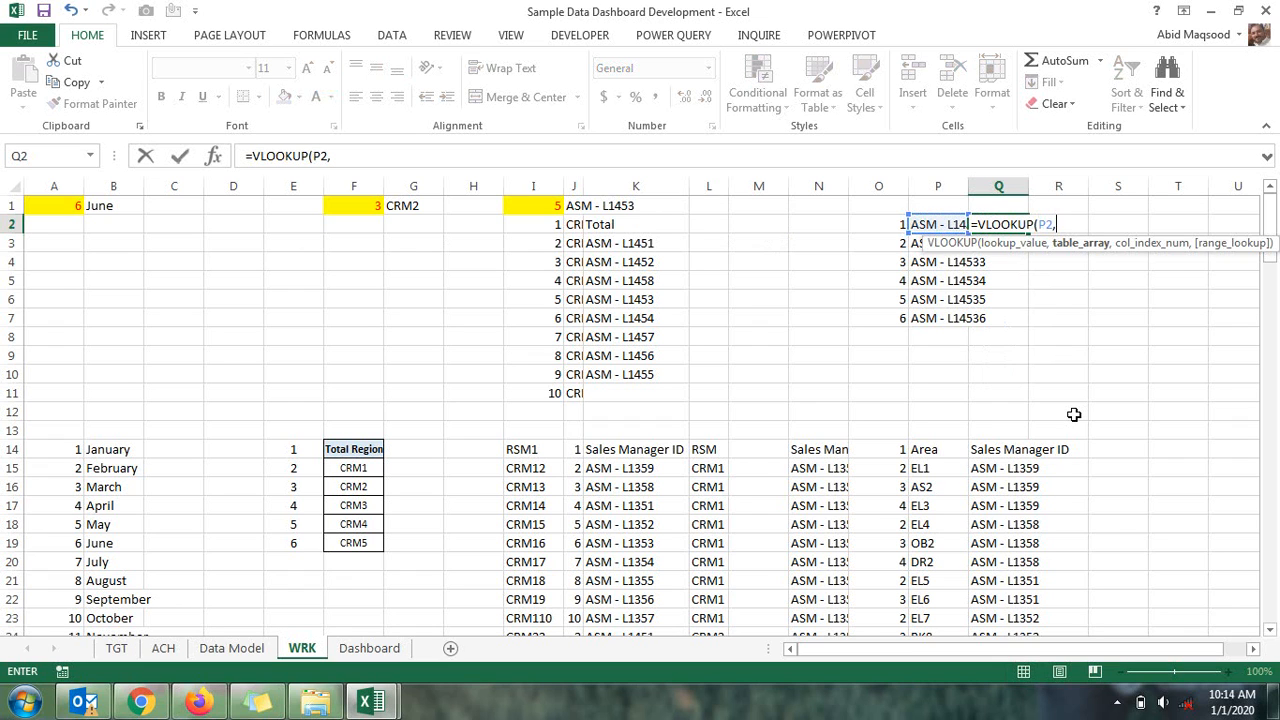
left_click(826, 449)
key("shift+Right")
key("shift+Right")
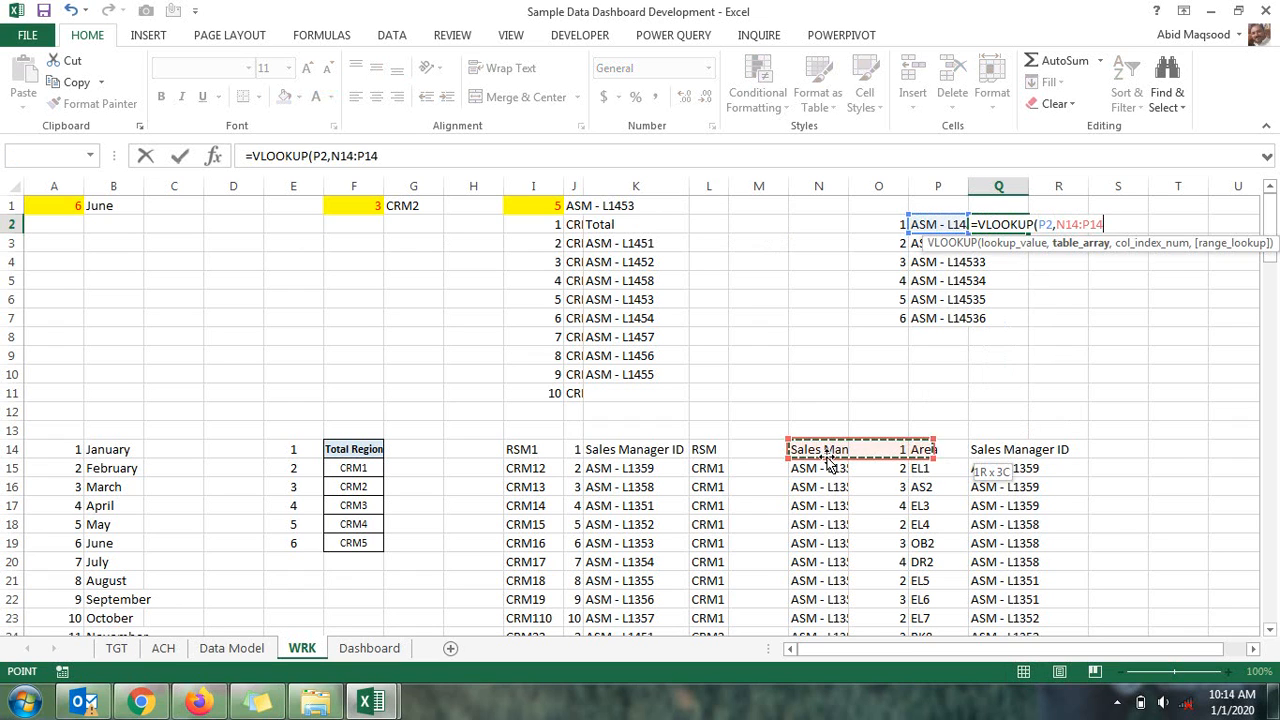
key("ctrl+shift+Down")
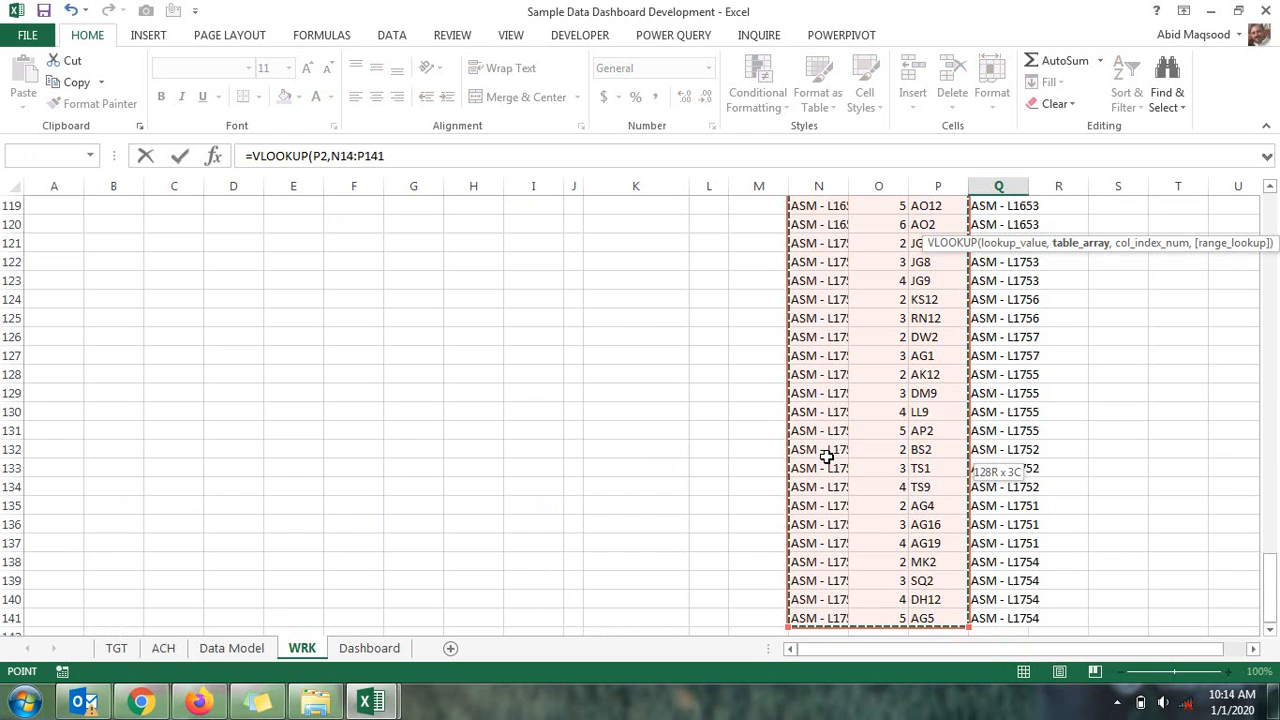
key("F4")
type(",3,0")
key("Return")
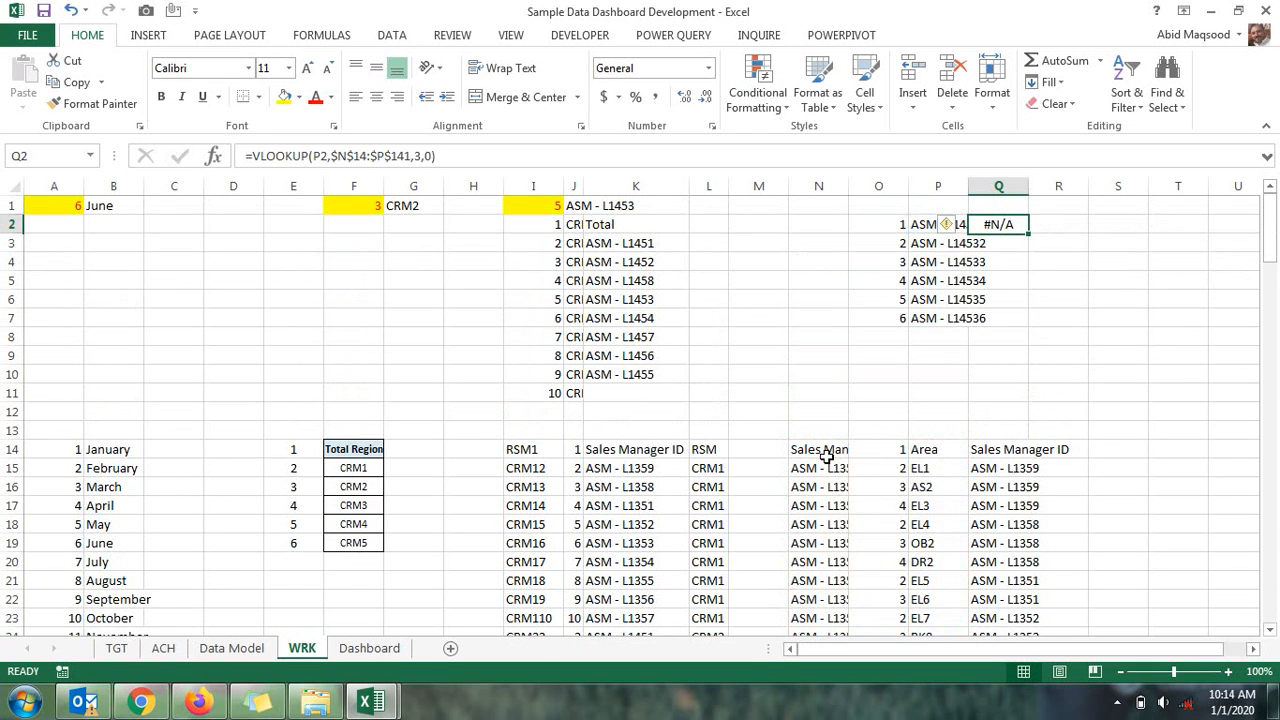
left_click_drag(1028, 235, 1032, 326)
type("To")
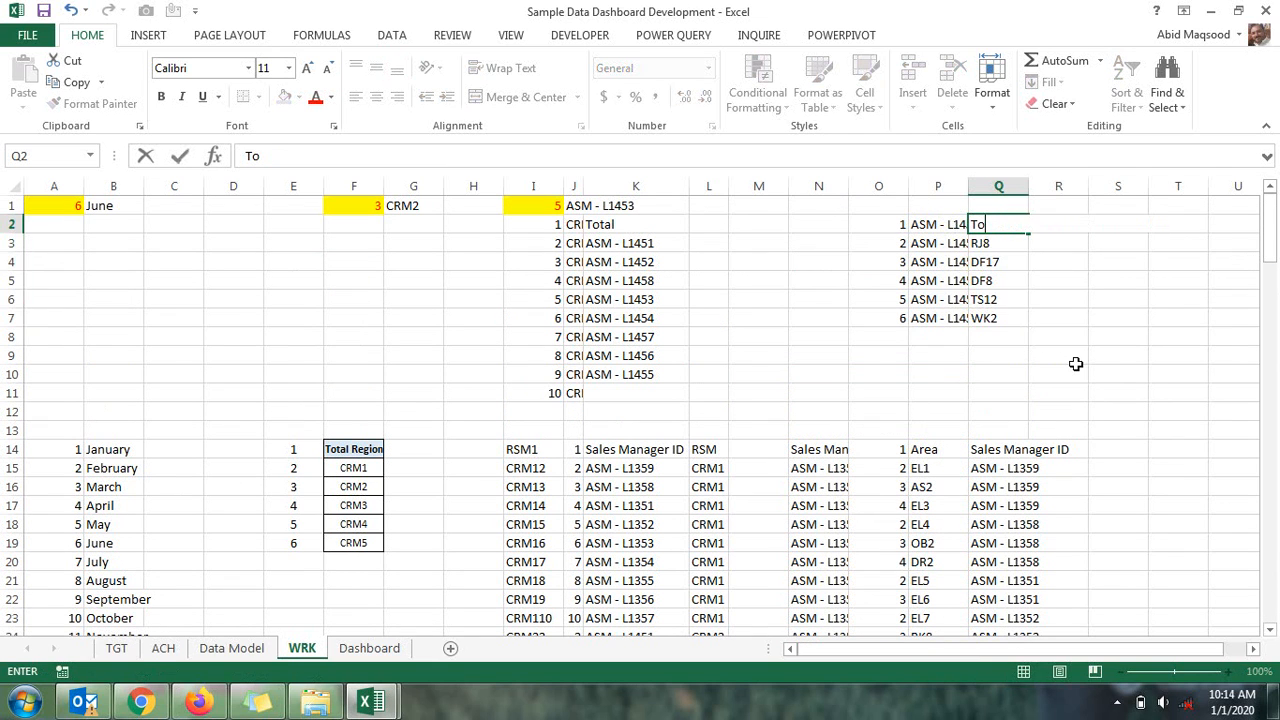
key("Return")
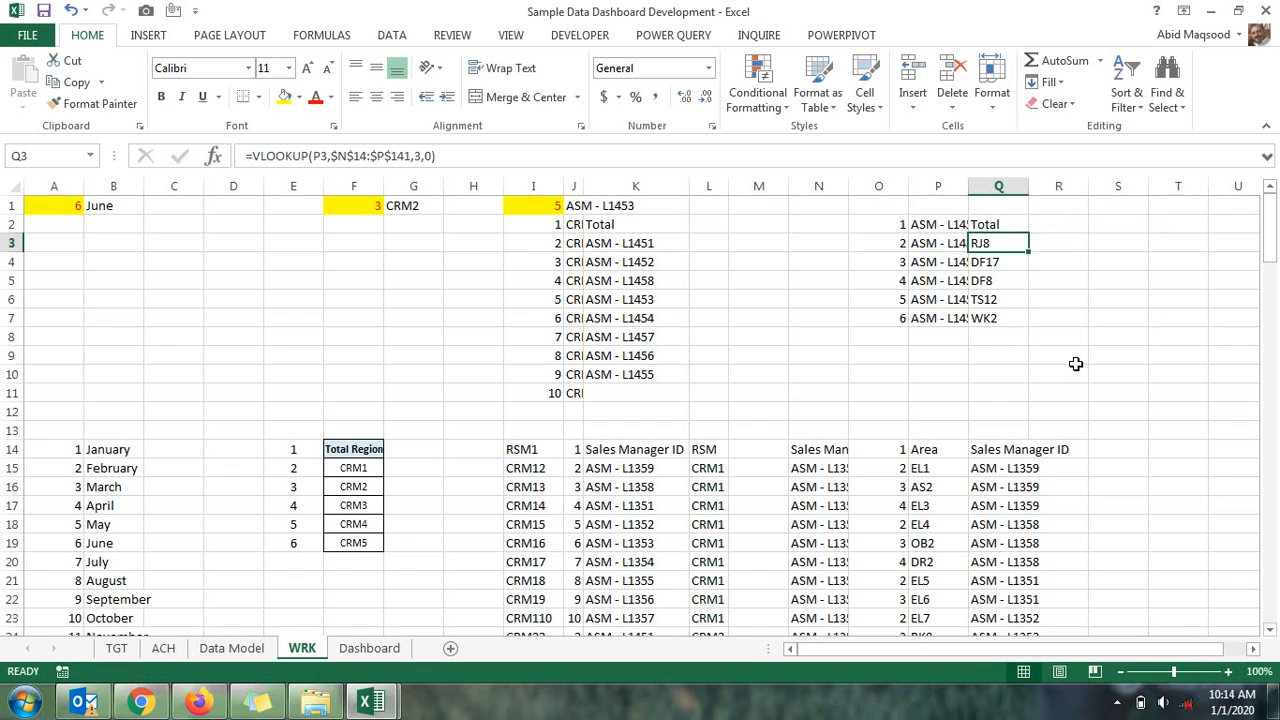
Select ASM - L1457 in the Dashboard's sales manager list, and return to the WRK sheet to check the area lookup
key("ctrl+Down")
left_click(357, 650)
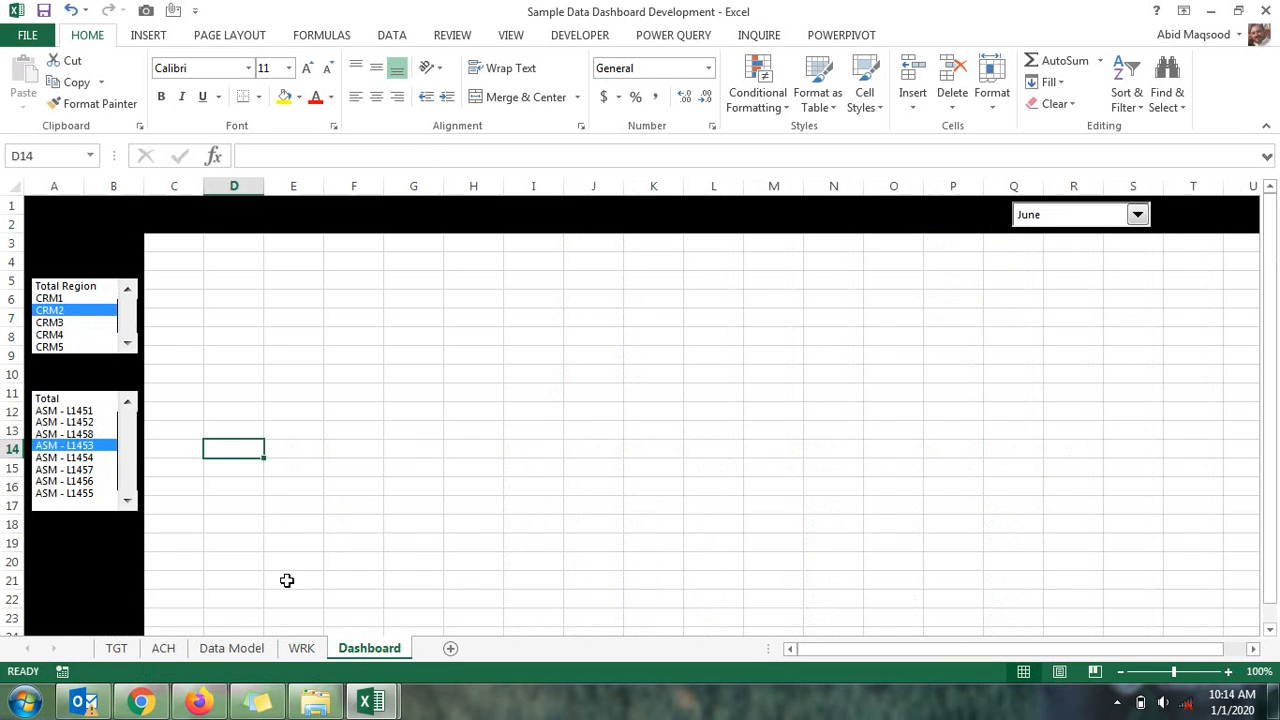
left_click(100, 469)
left_click(300, 649)
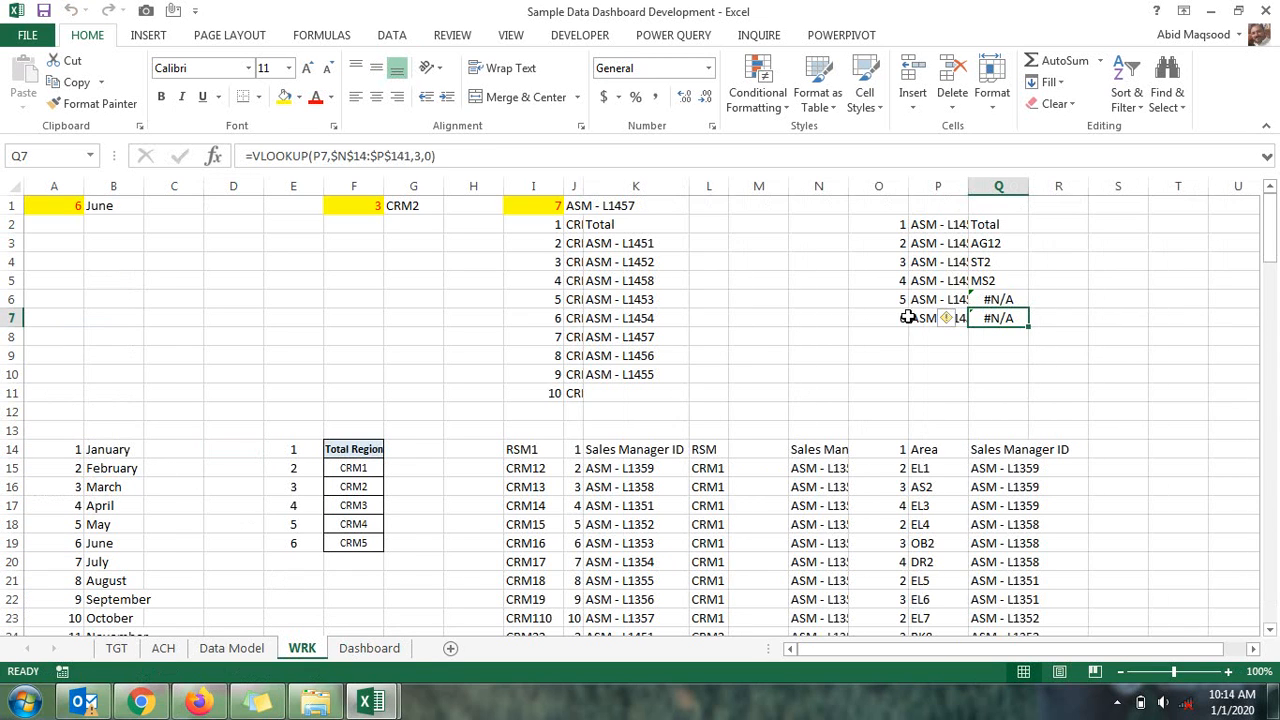
Wrap Q3's lookup as =IFERROR(VLOOKUP(P3,$N$14:$P$141,3,0),"") and fill it down to Q7
left_click(997, 245)
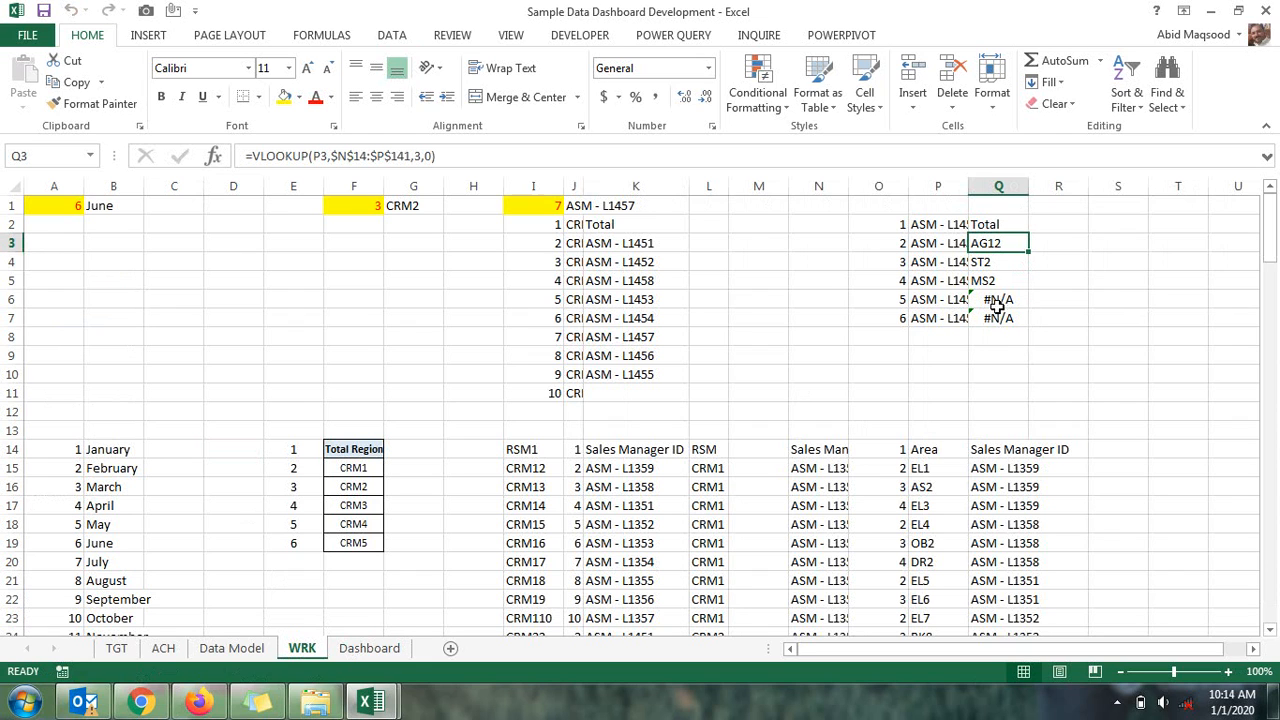
left_click(253, 155)
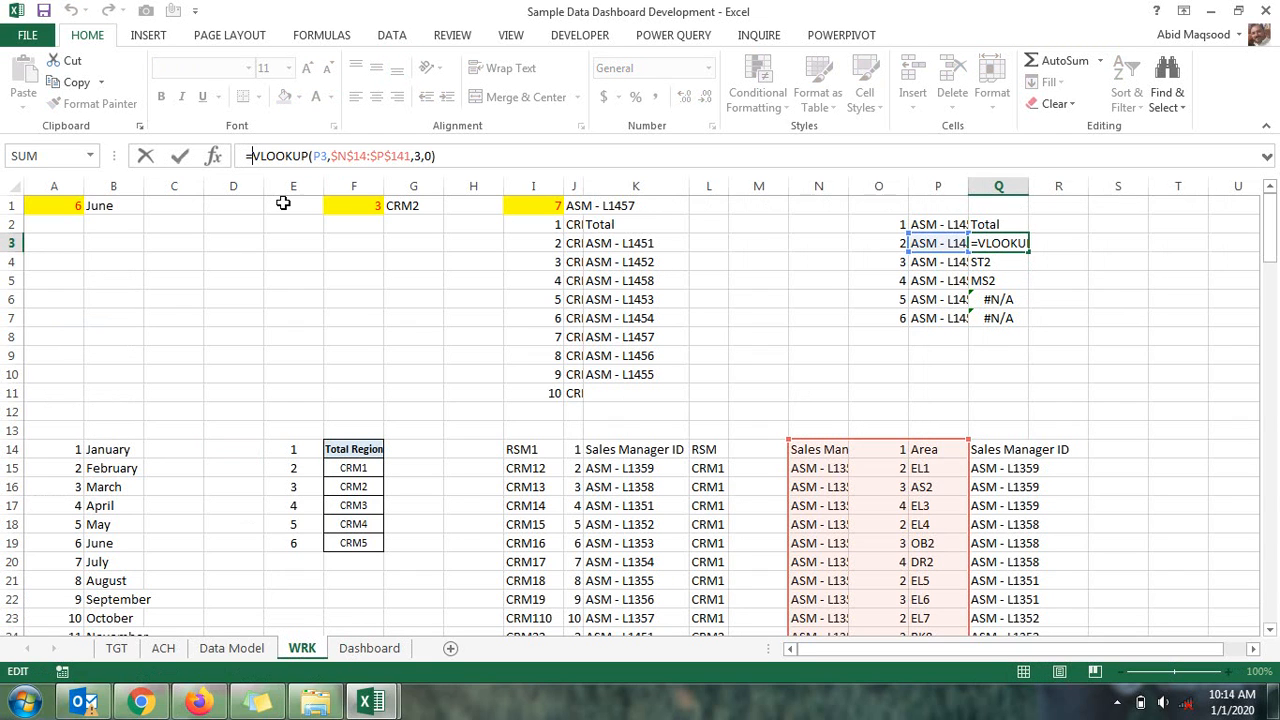
type("ife")
key("Tab")
key("End")
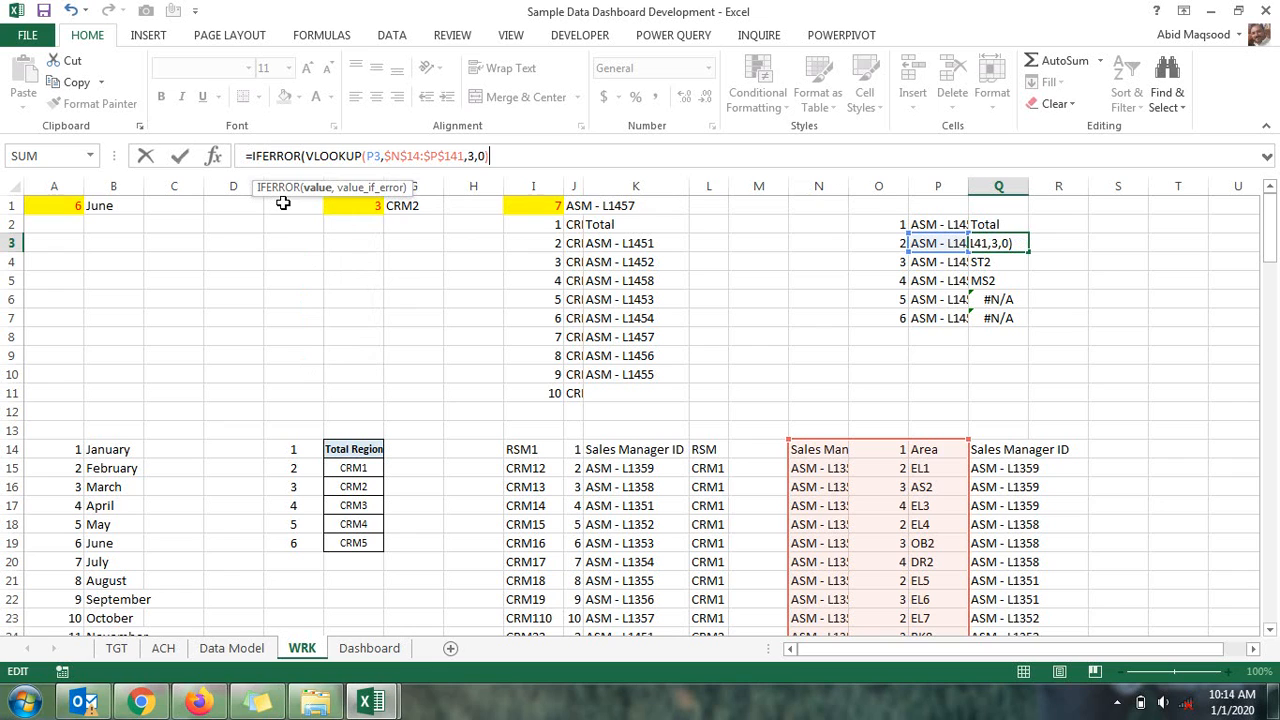
type(",\"\")")
key("ctrl+Return")
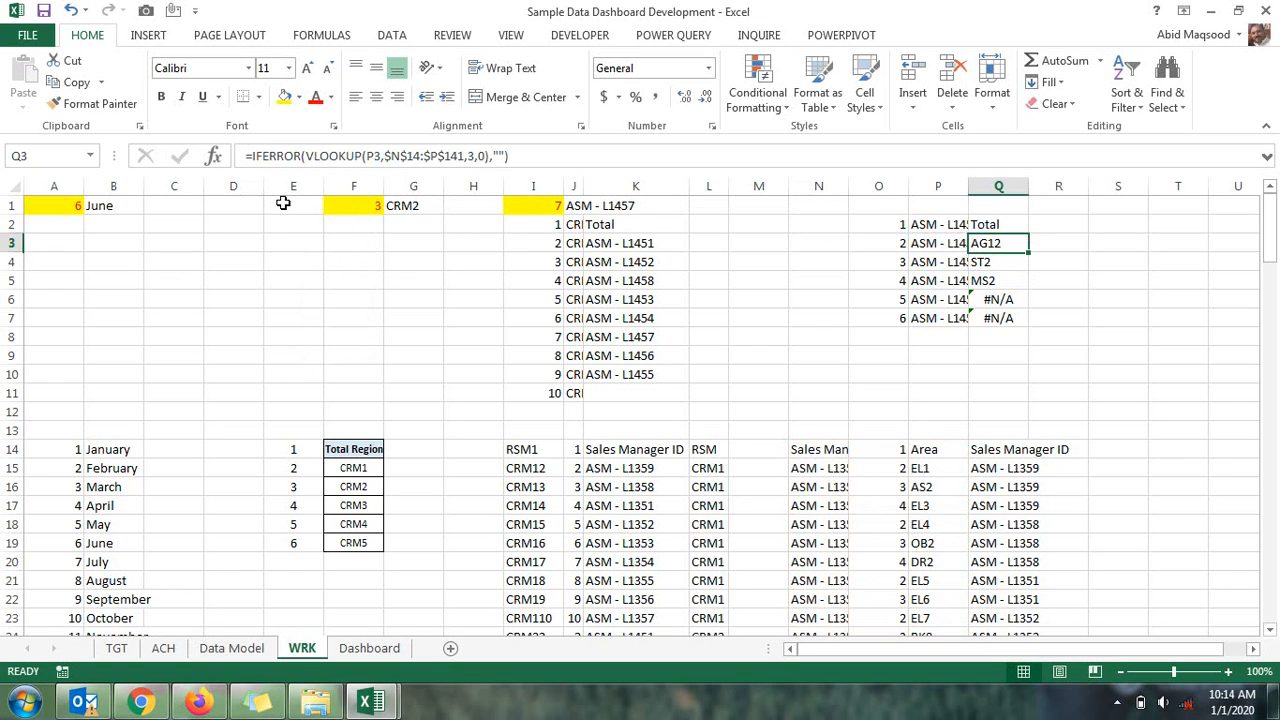
double_click(1028, 254)
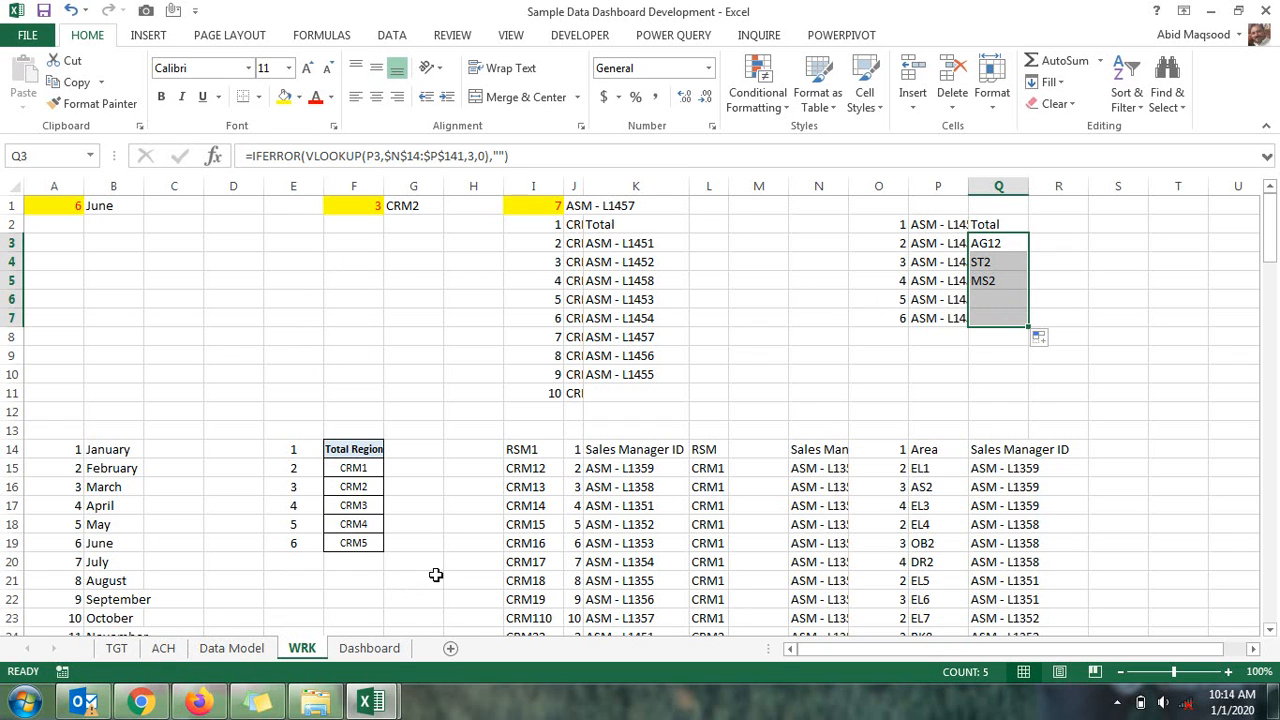
Copy the Outlet # and Area columns from the TGT sheet and paste them as values at N1 in Book1
left_click(117, 648)
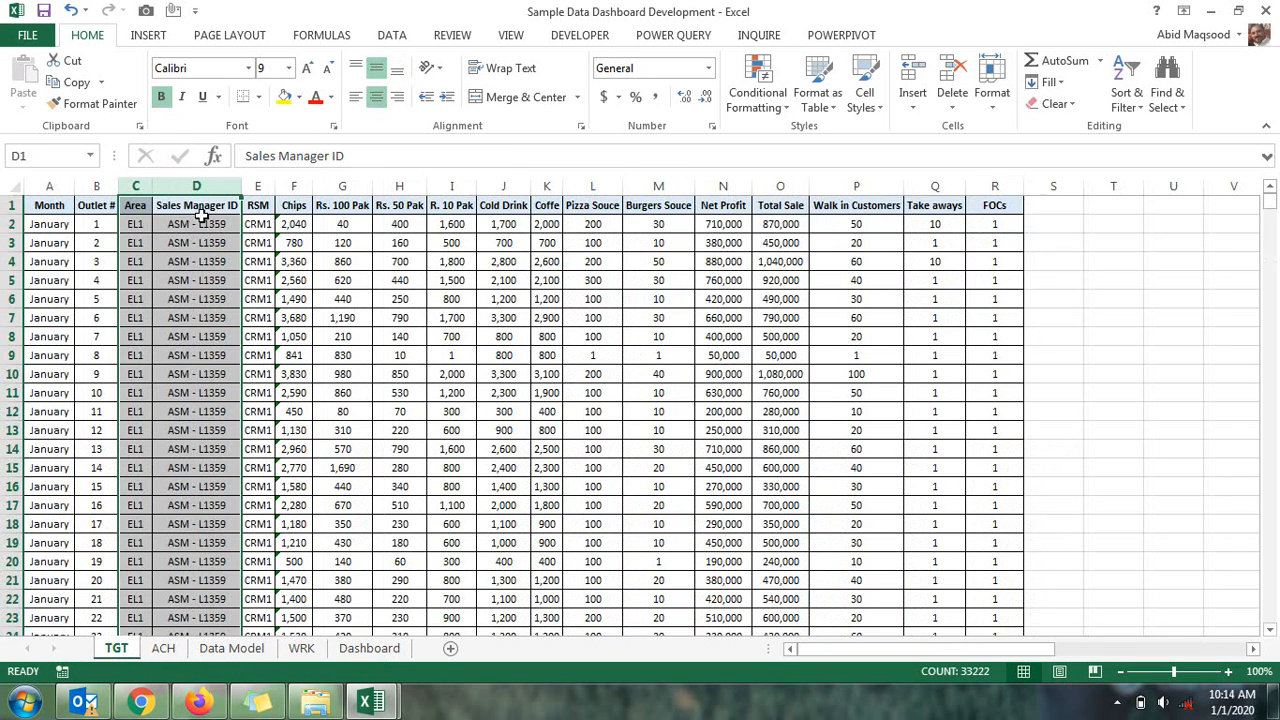
left_click_drag(139, 188, 105, 198)
key("ctrl+c")
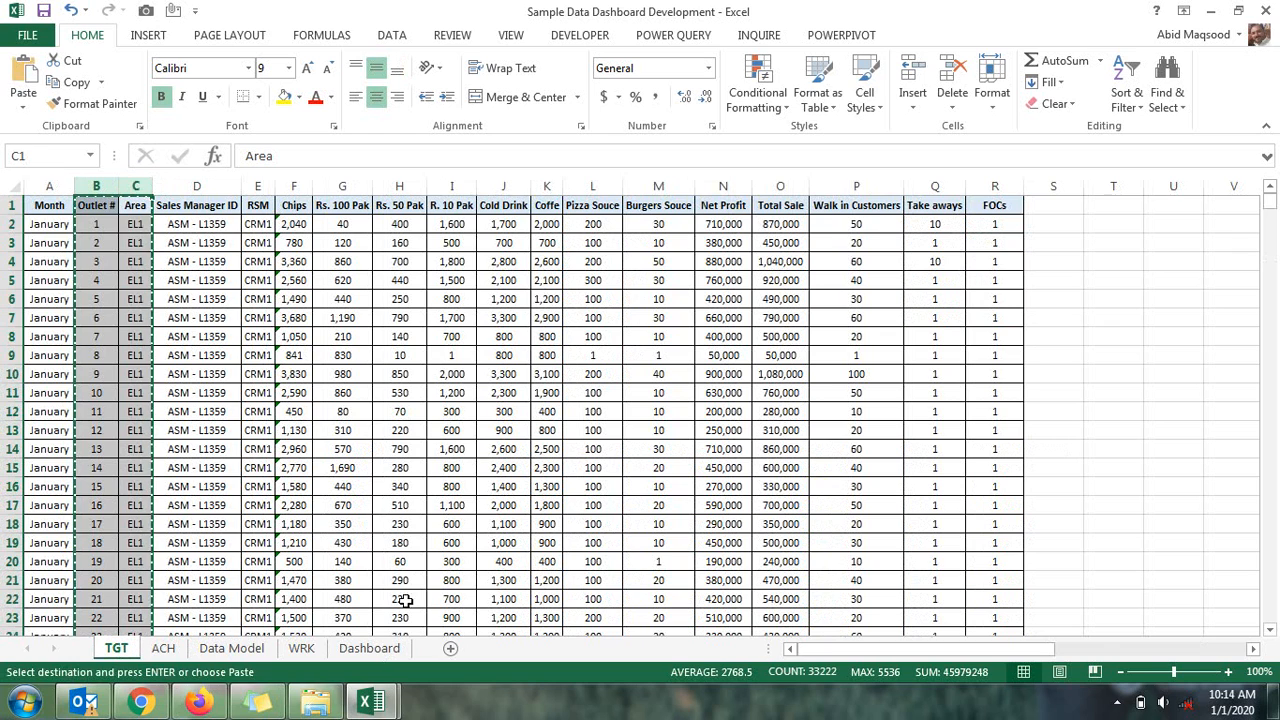
left_click(380, 710)
left_click(430, 632)
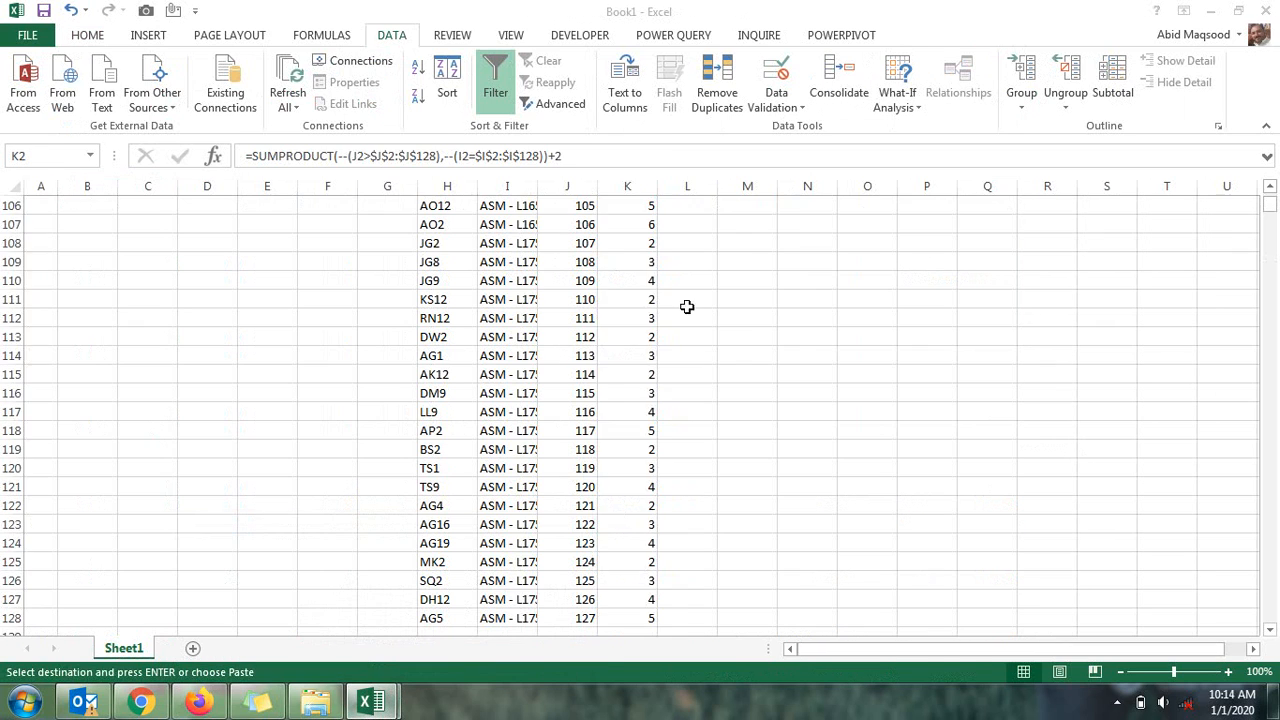
left_click(757, 216)
key("ctrl+Up")
key("Right")
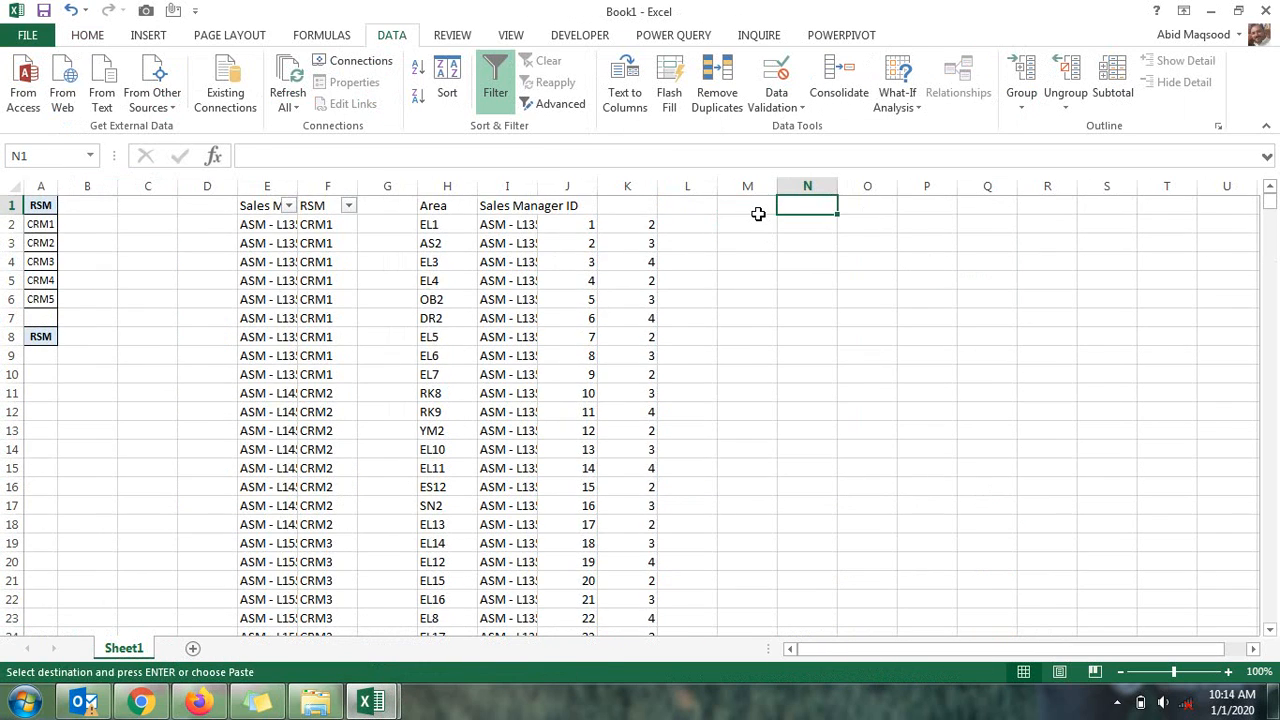
key("ctrl+alt+v")
key("v")
key("Return")
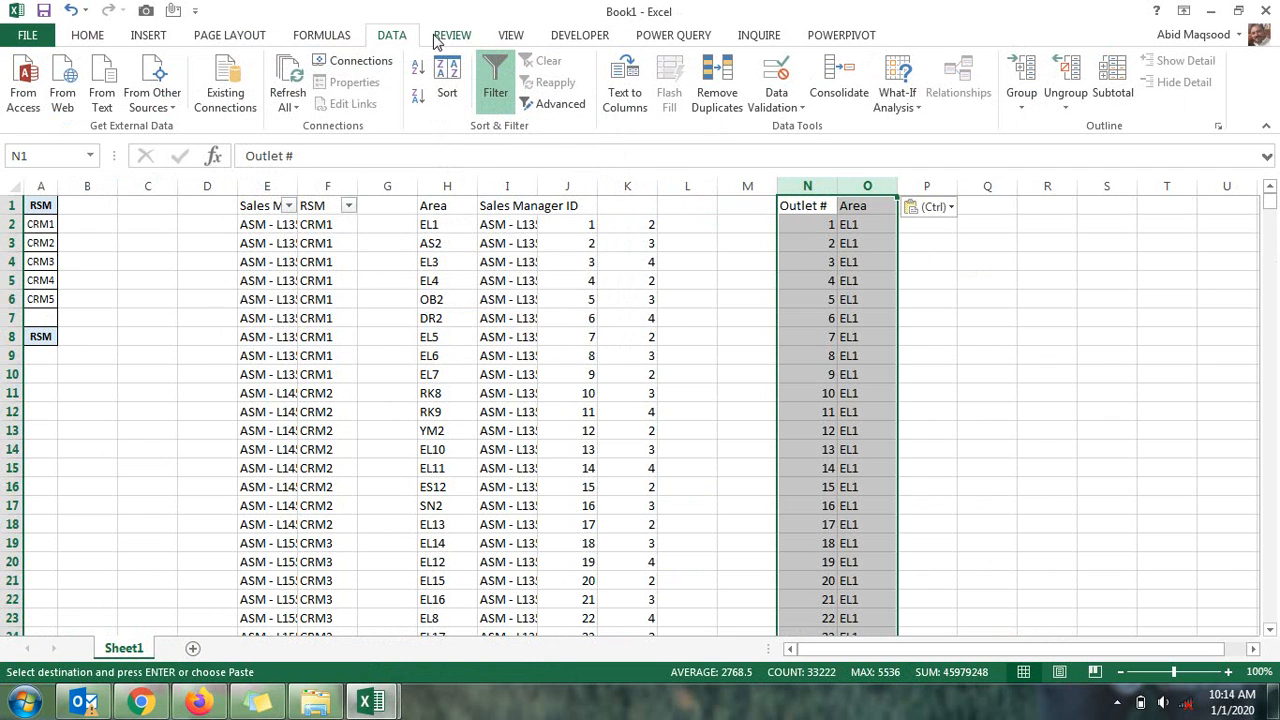
Remove the duplicate rows from the pasted Outlet # and Area columns in Book1, and check the extent of the remaining list
left_click(717, 82)
left_click(384, 143)
left_click(288, 201)
left_click(500, 314)
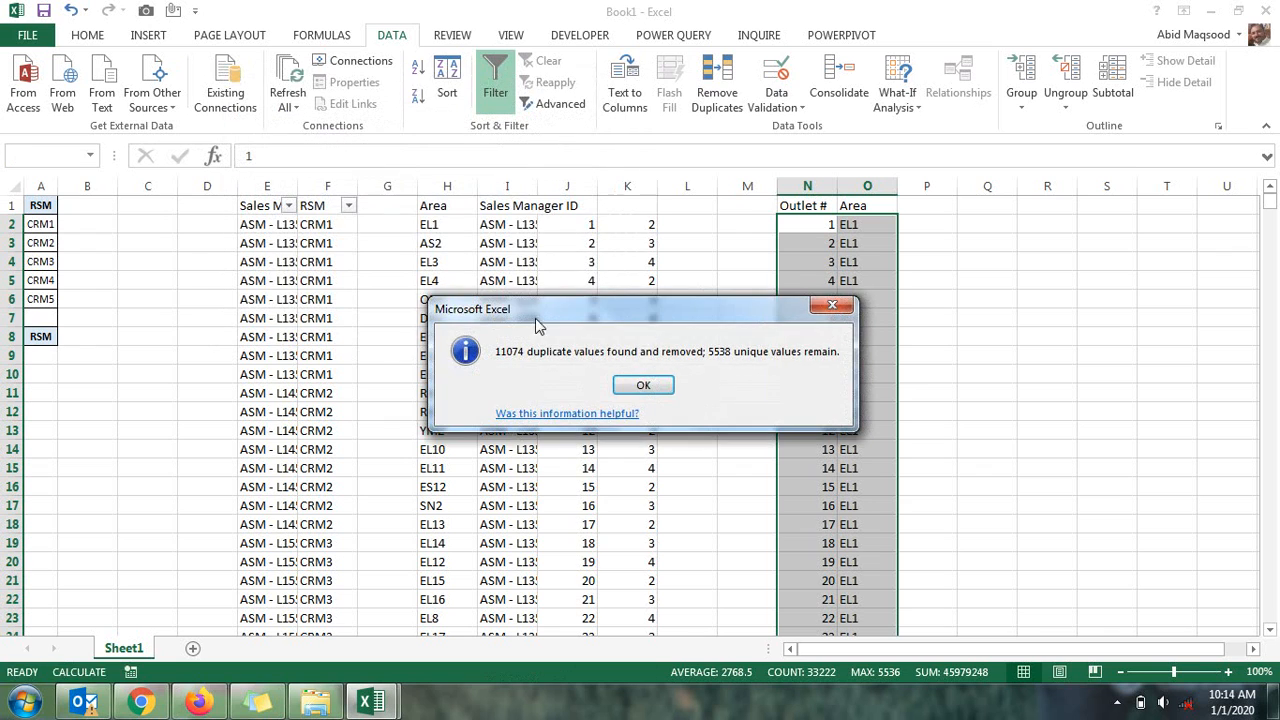
left_click(645, 387)
left_click(780, 247)
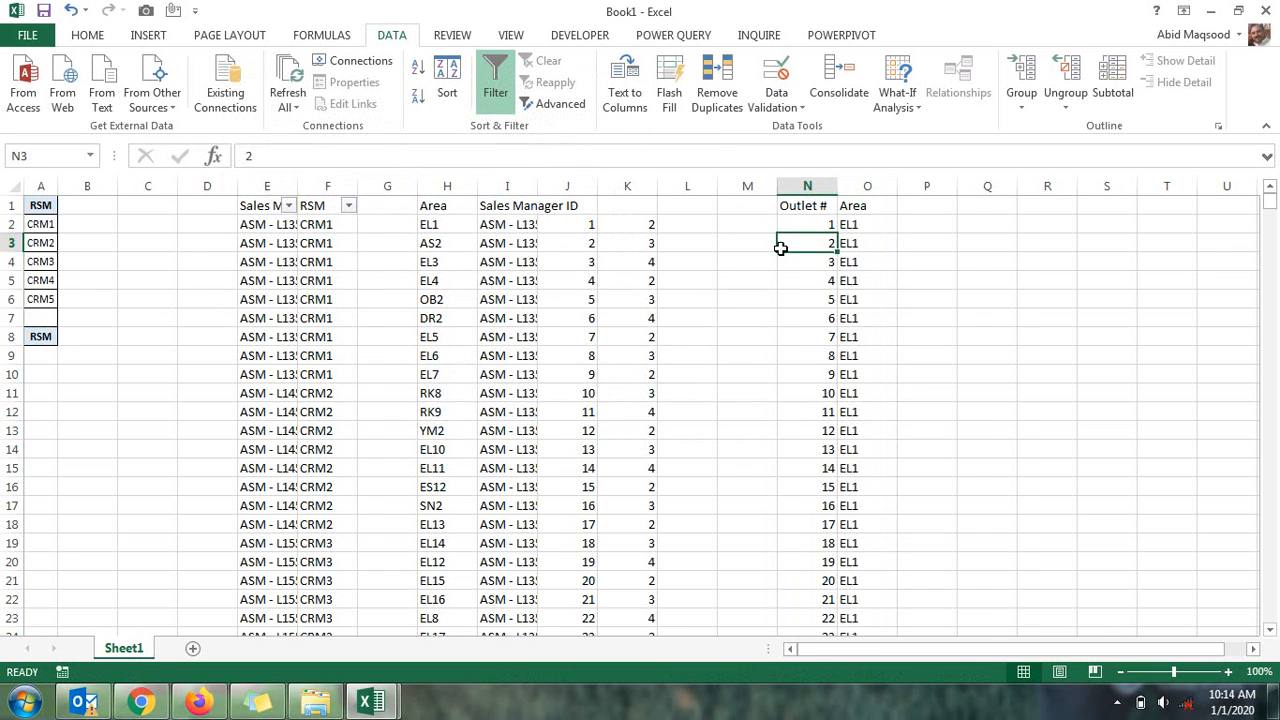
key("ctrl+Down")
key("ctrl+Up")
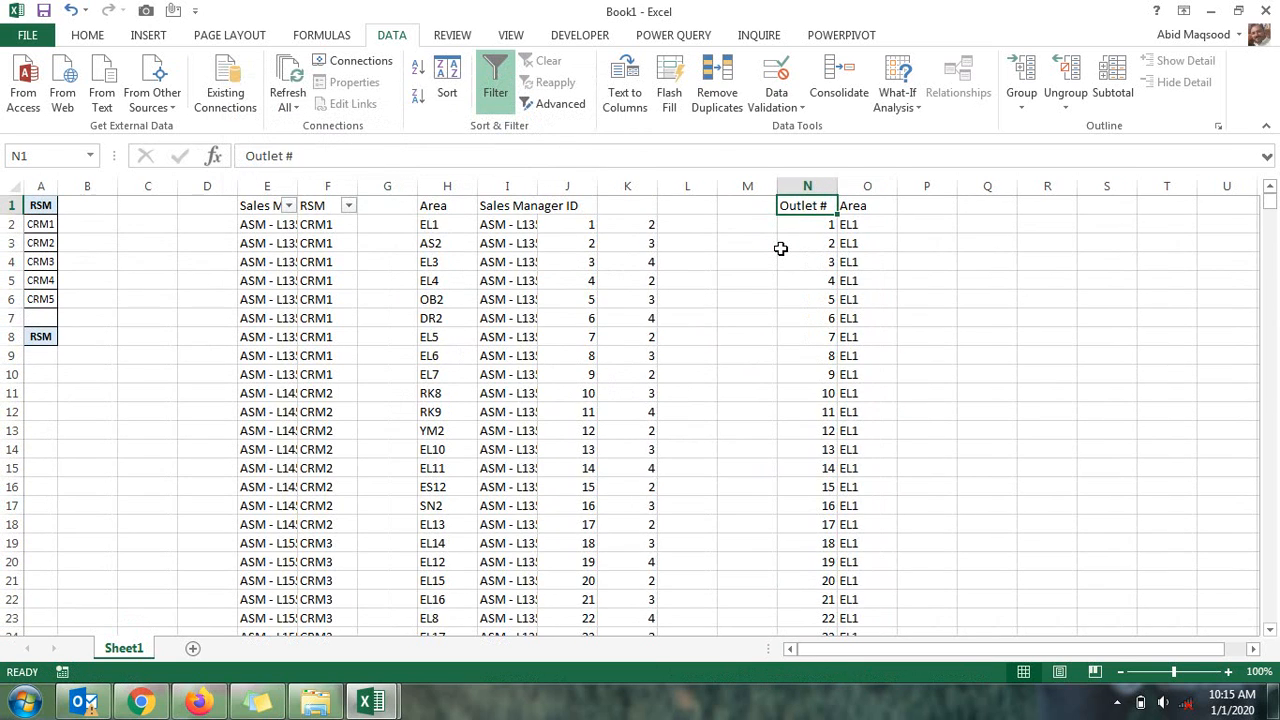
Start a SUMPRODUCT formula in Book1's P2 with the outlet condition --(N2>$N$2:$N$5537)
key("Right")
key("Right")
key("Down")
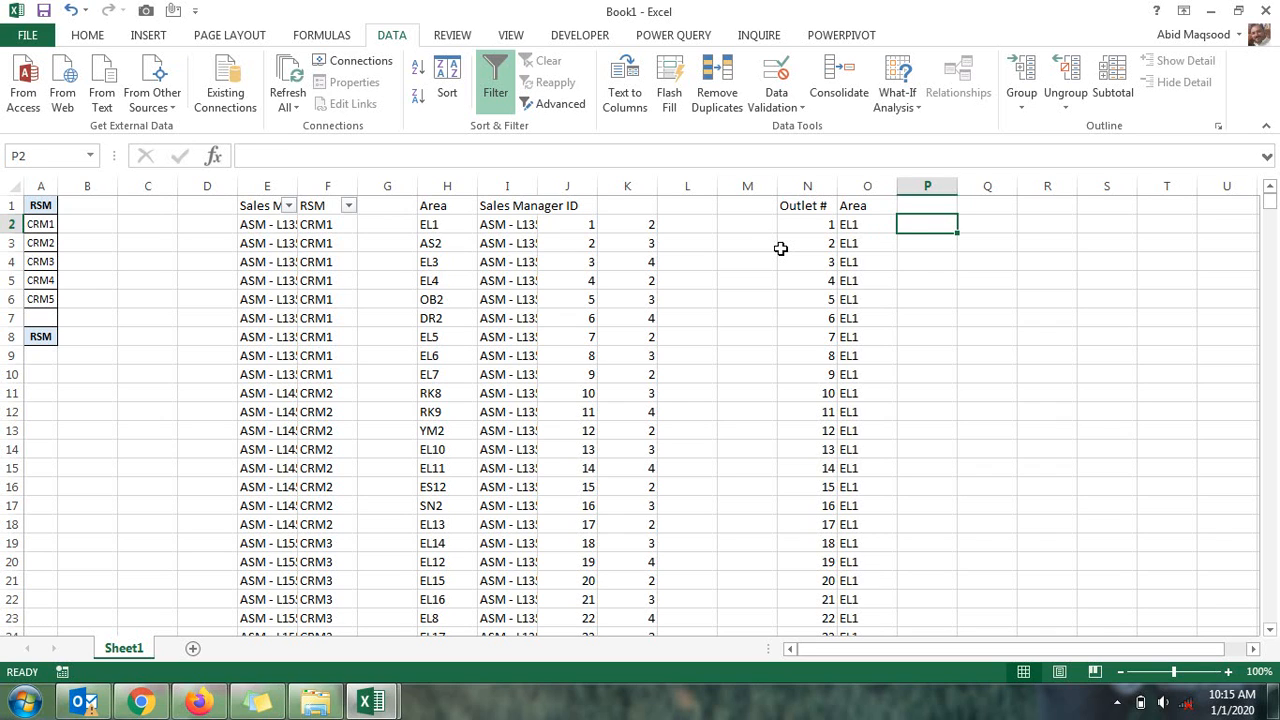
type("=sum")
key("Down")
key("Down")
key("Down")
key("Tab")
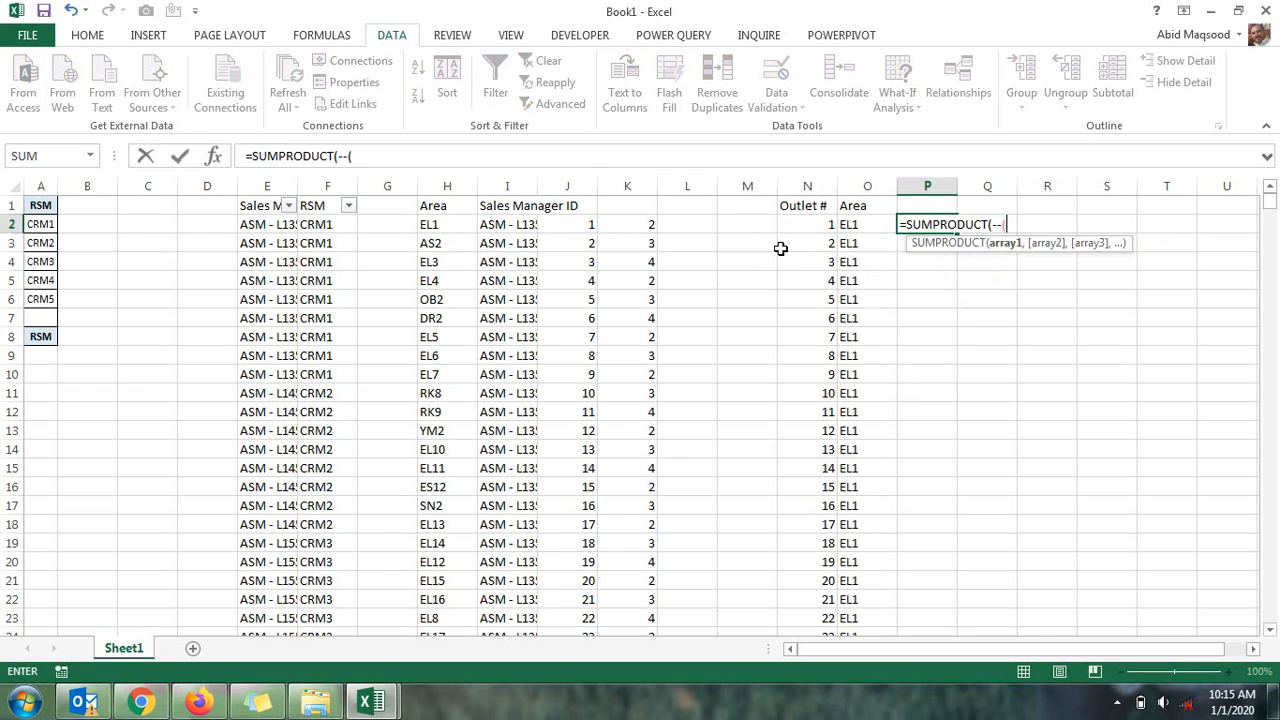
type("--(")
key("Left")
key("Left")
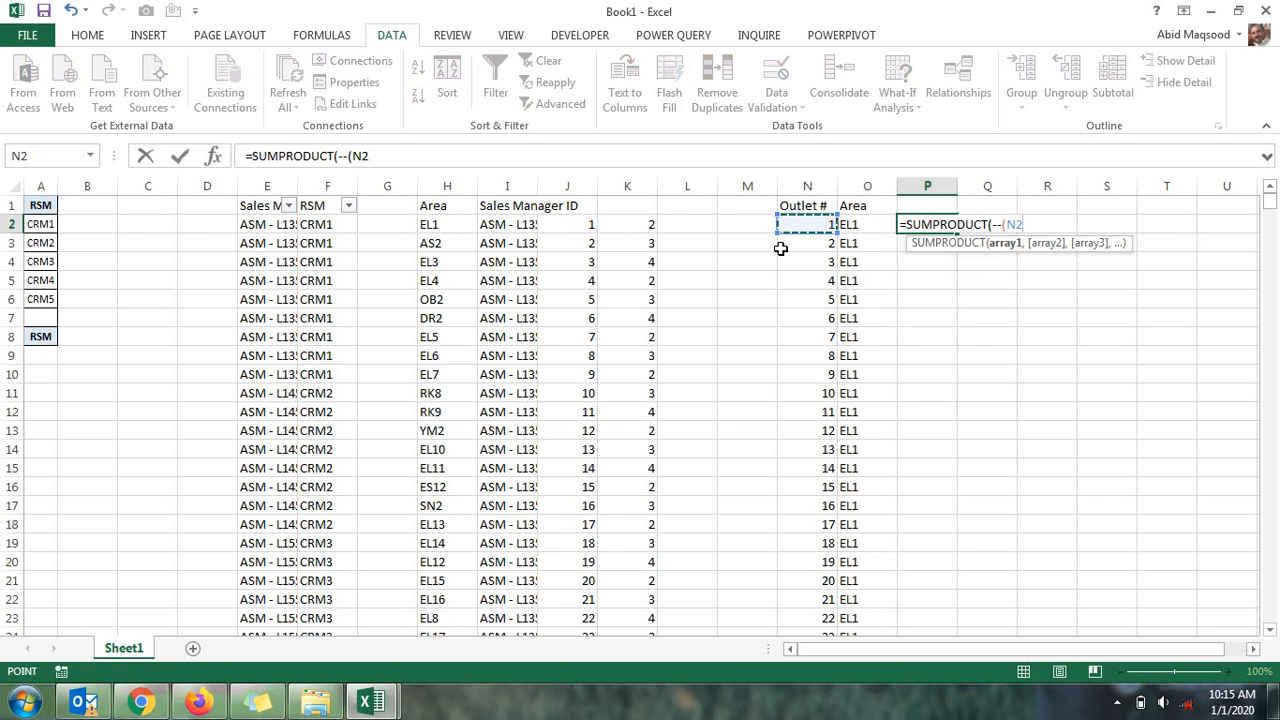
key("F8")
type(":")
key("Left")
key("Left")
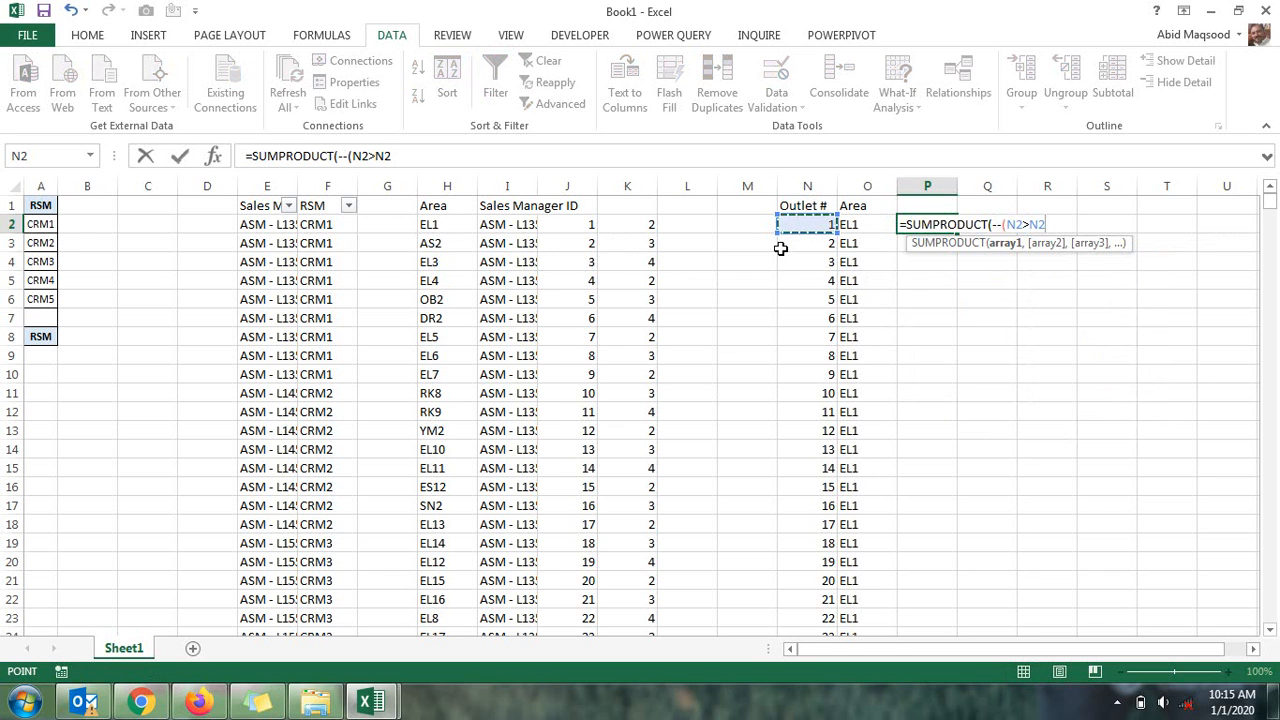
key("ctrl+shift+Down")
key("F4")
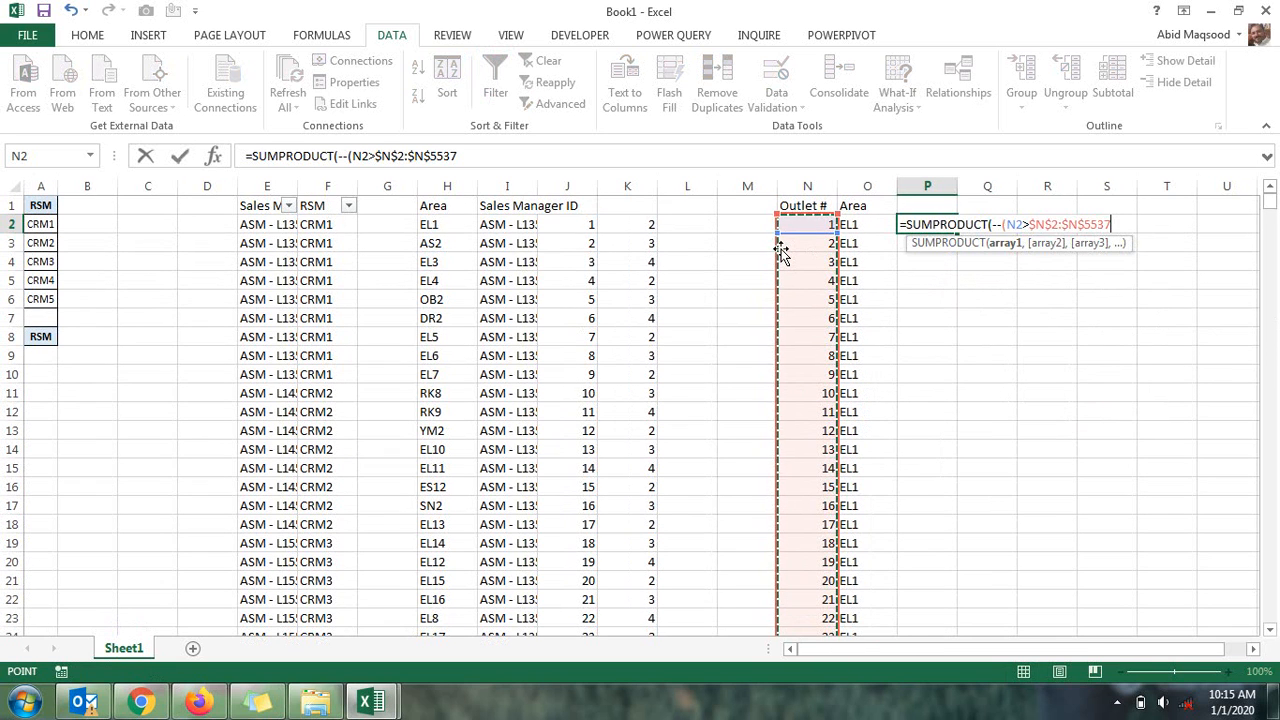
type("),")
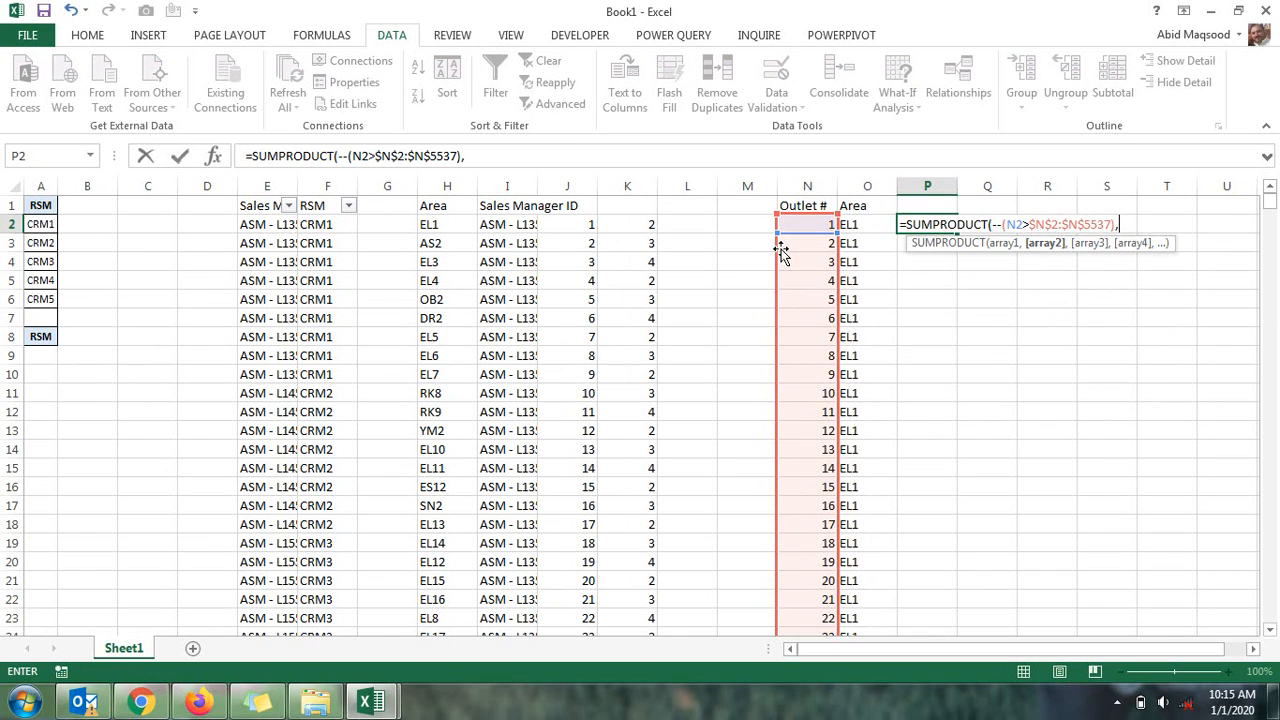
Complete P2's SUMPRODUCT with the area condition --(O2=$O$2:$O$5537) and +2 after it, and fill the formula down column P
type("--(")
key("Left")
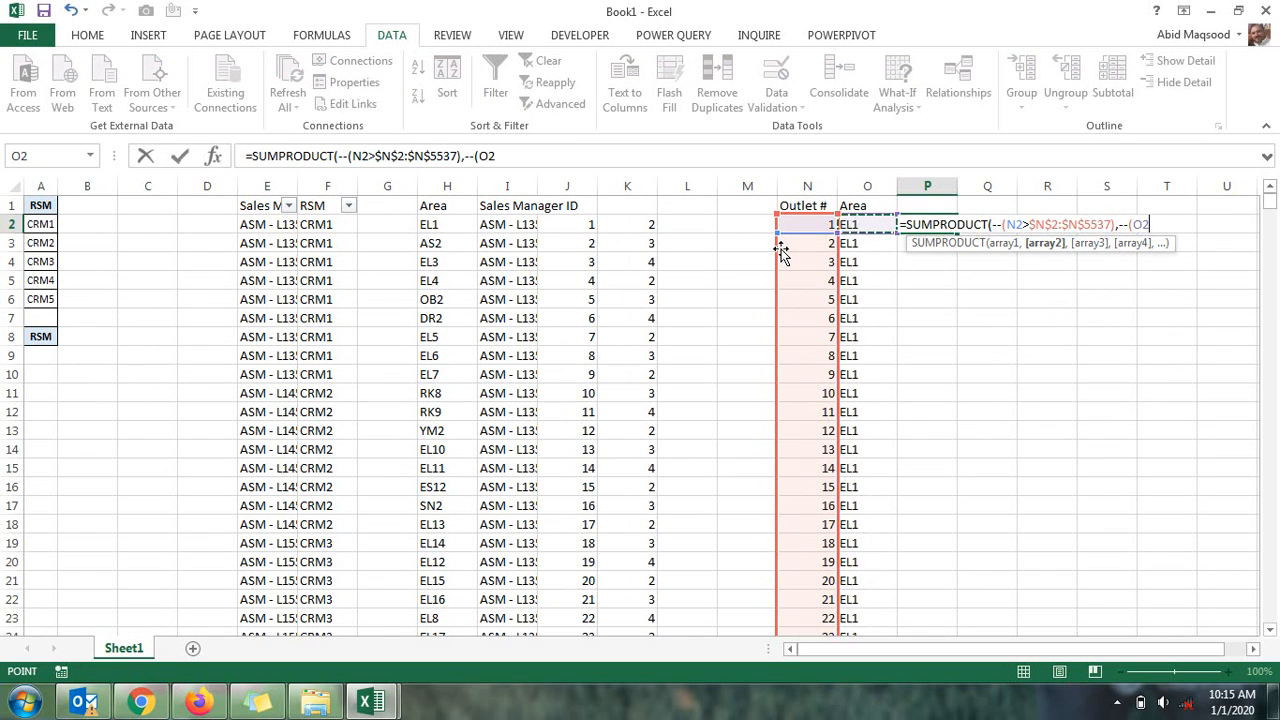
type("=")
key("Left")
key("ctrl+shift+Down")
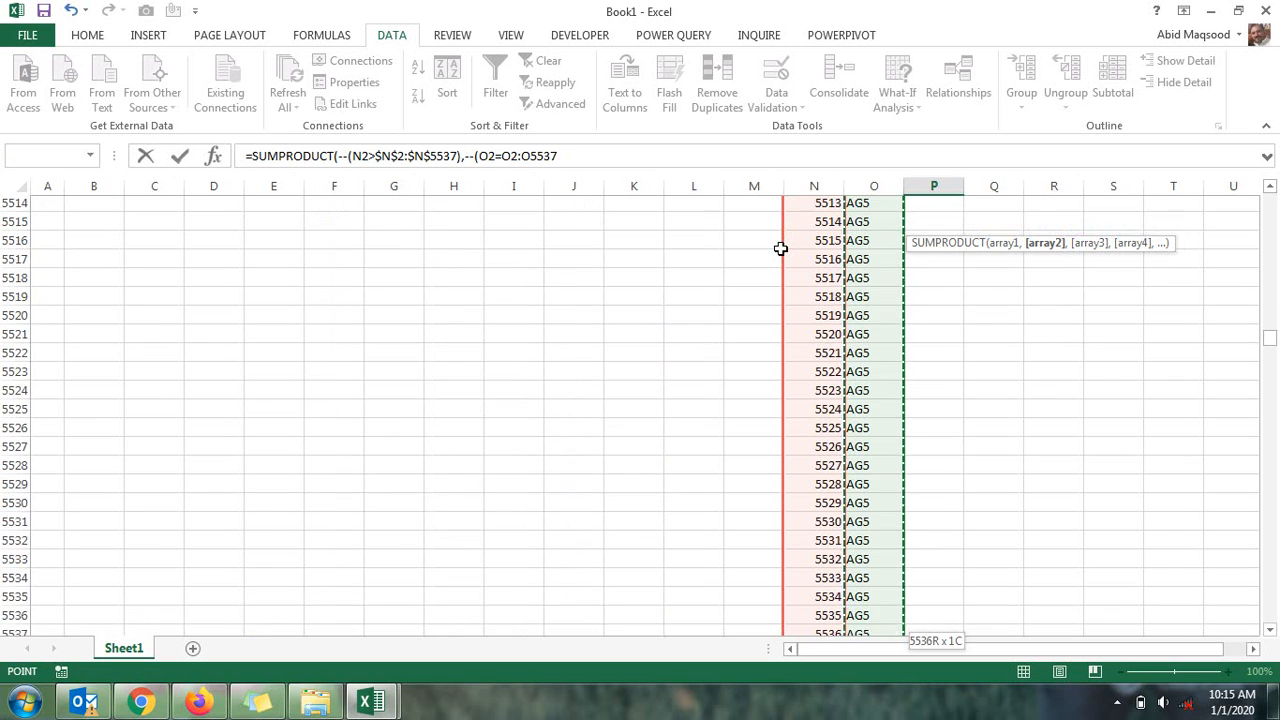
key("F4")
type(")")
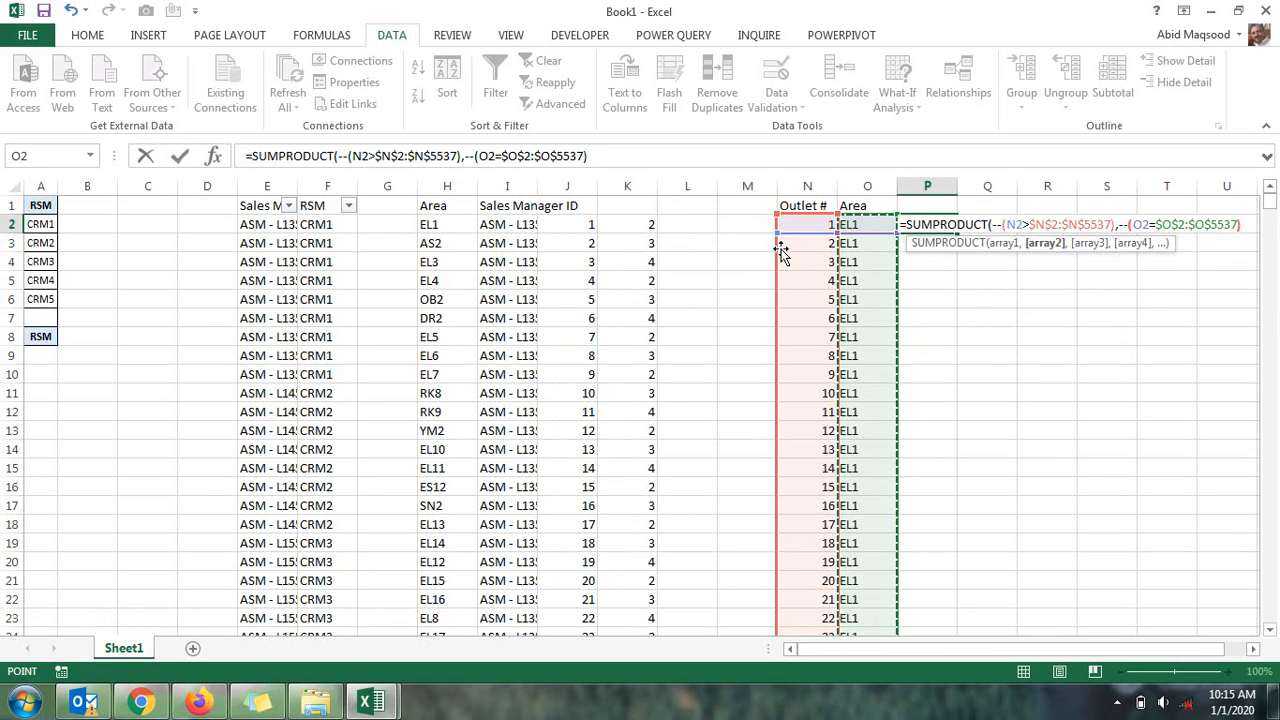
type(")+2")
key("Return")
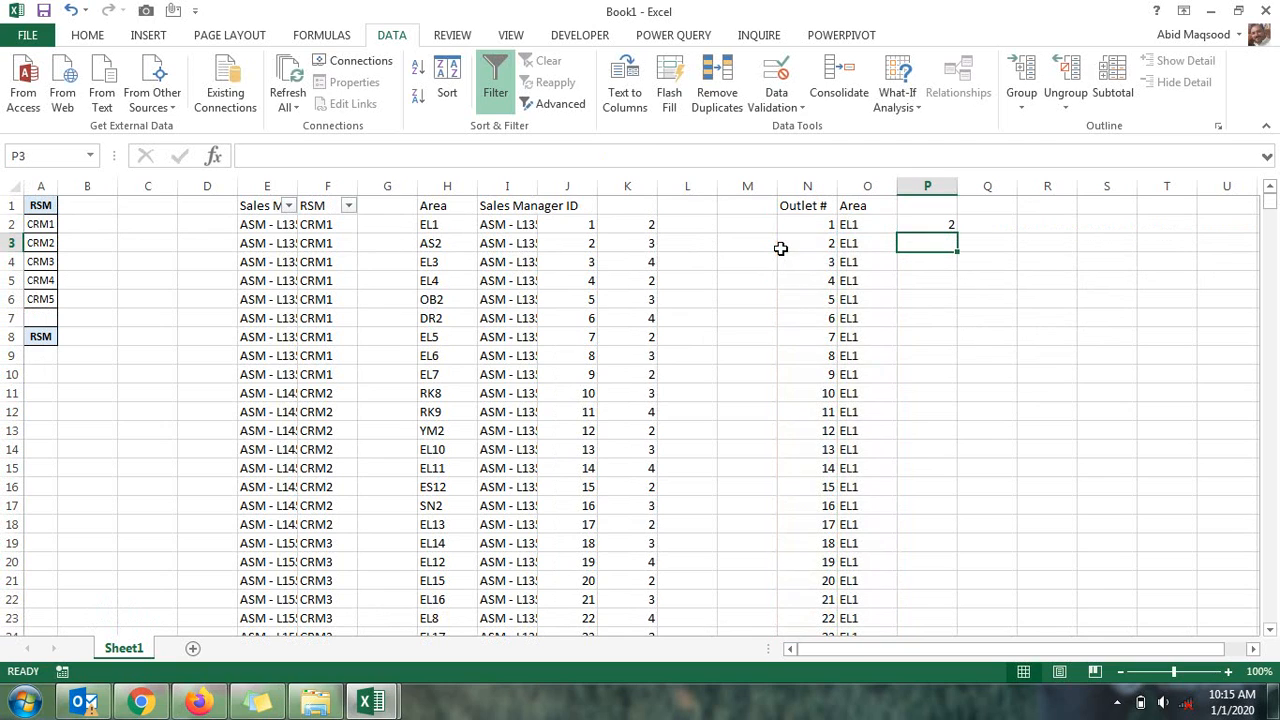
left_click(950, 224)
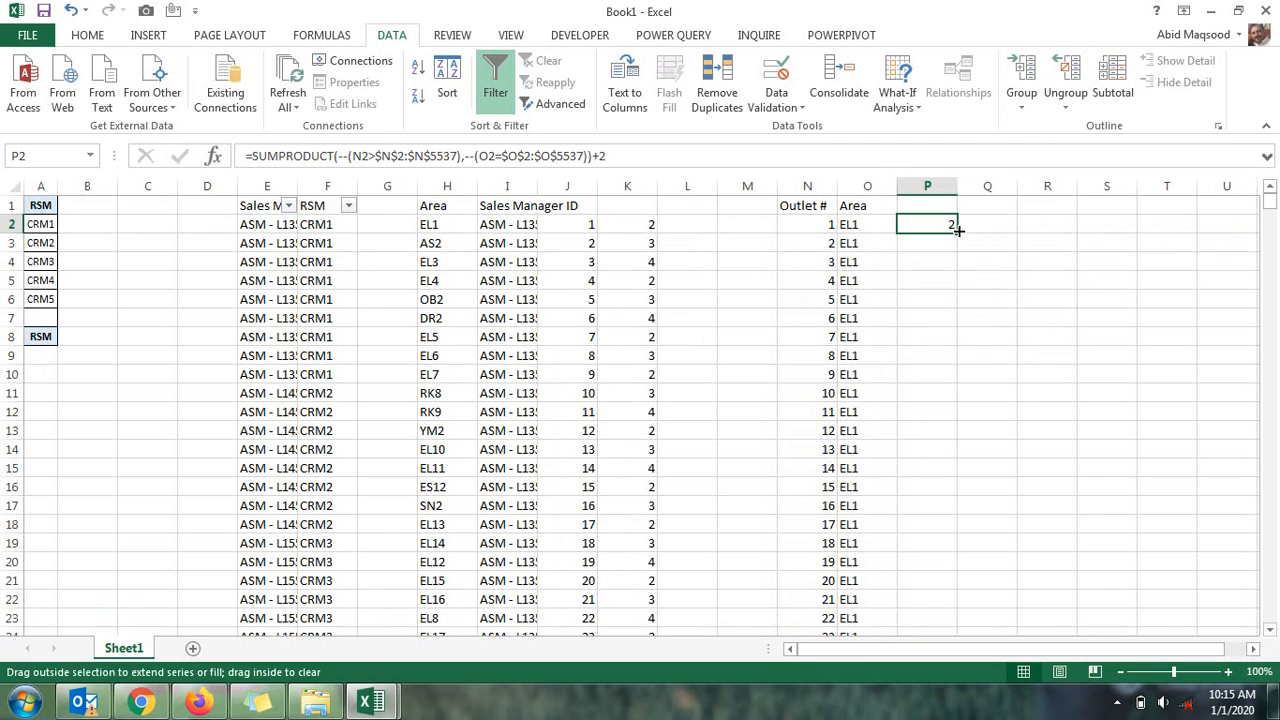
double_click(957, 232)
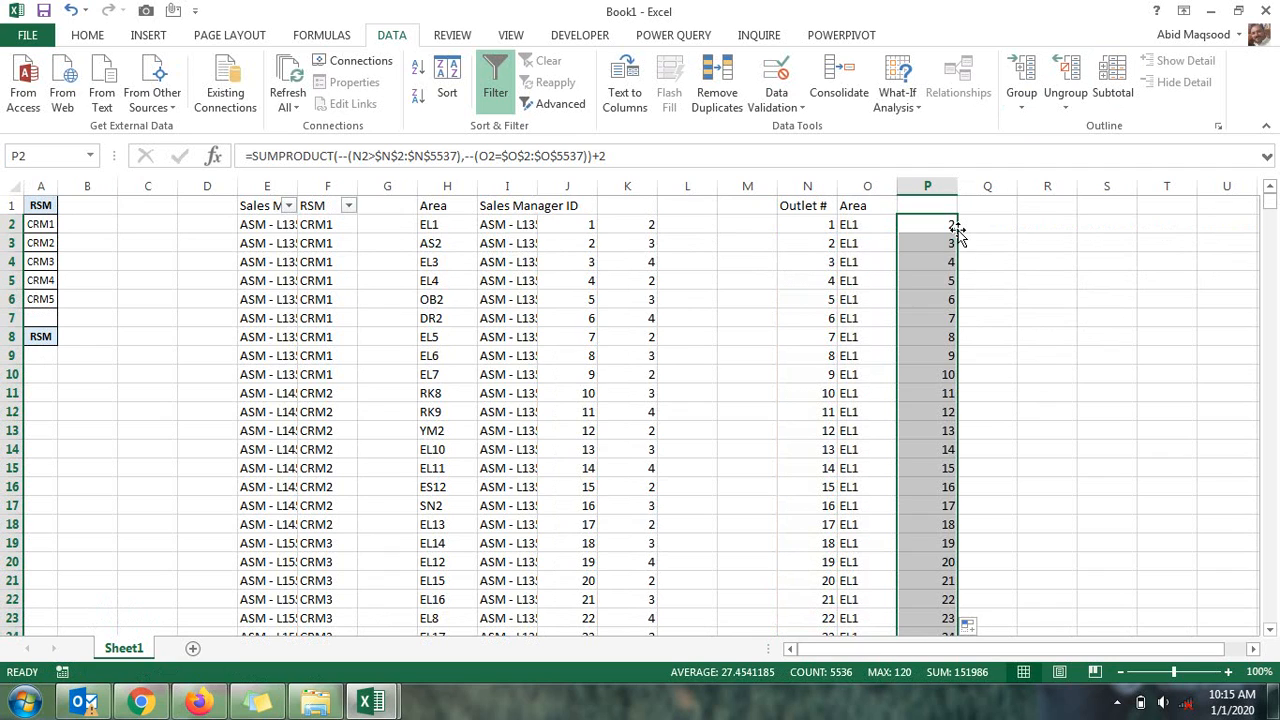
Copy the Outlet # and Area columns from Book1 and paste them as values at U14 on the WRK sheet
key("alt+Tab")
left_click(302, 648)
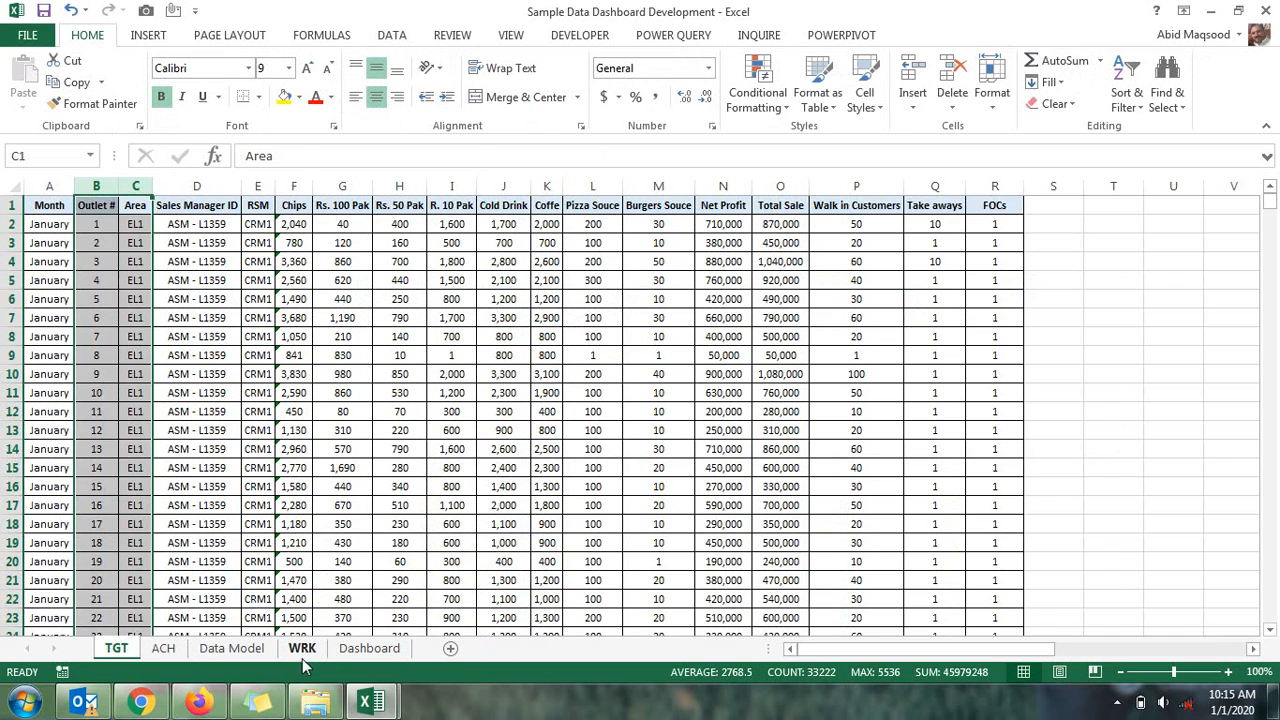
left_click_drag(1009, 653, 1083, 645)
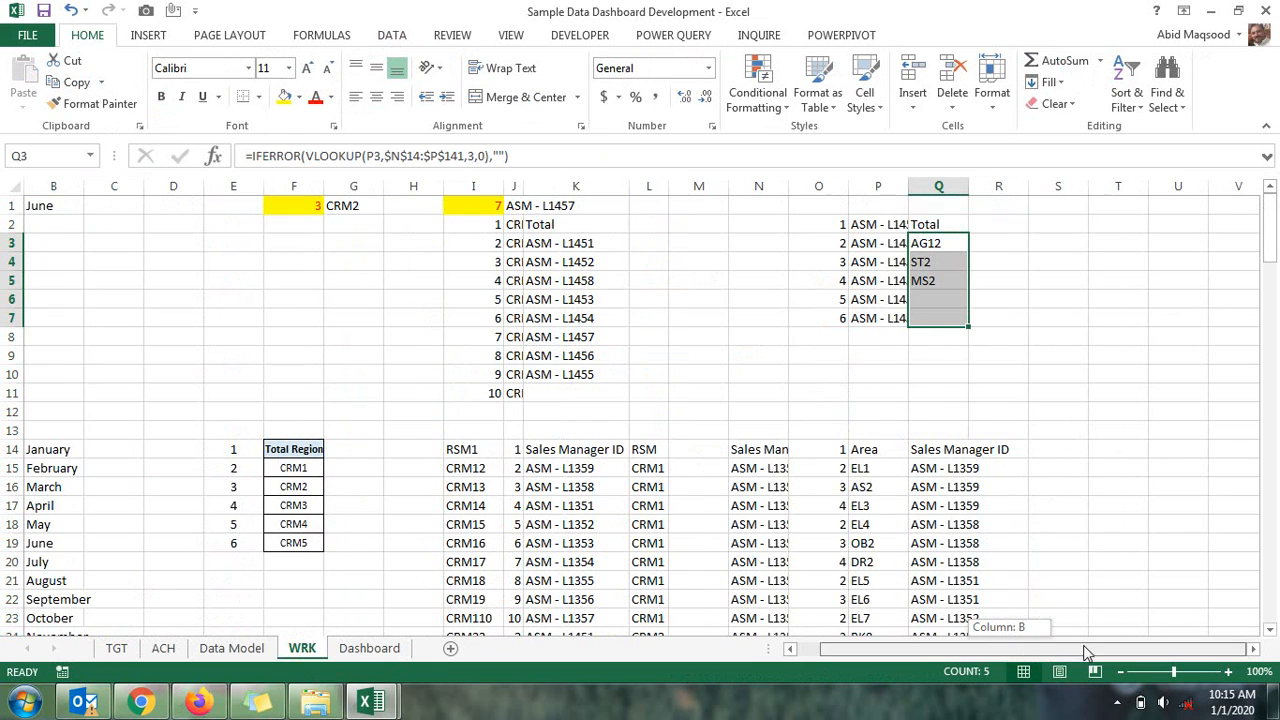
left_click(1253, 650)
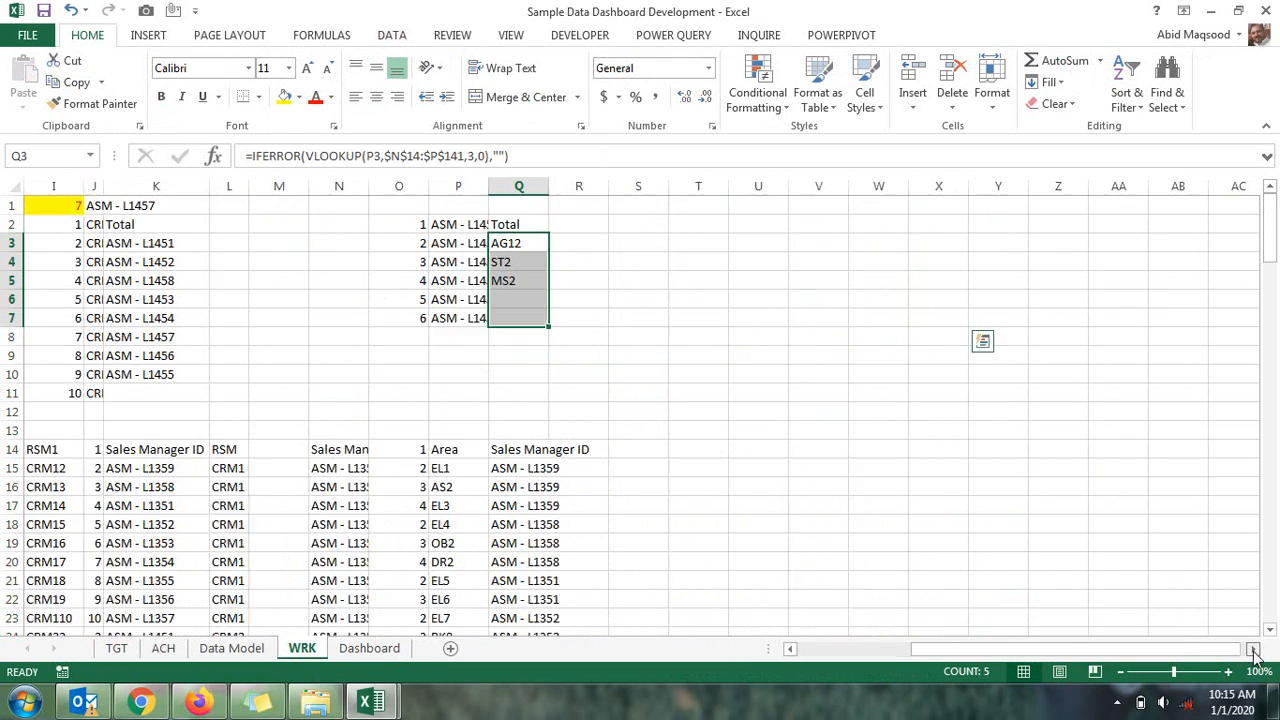
left_click(622, 449)
key("alt+Tab")
key("Left")
key("Left")
key("Up")
key("ctrl+shift+Right")
key("ctrl+shift+Down")
key("ctrl+c")
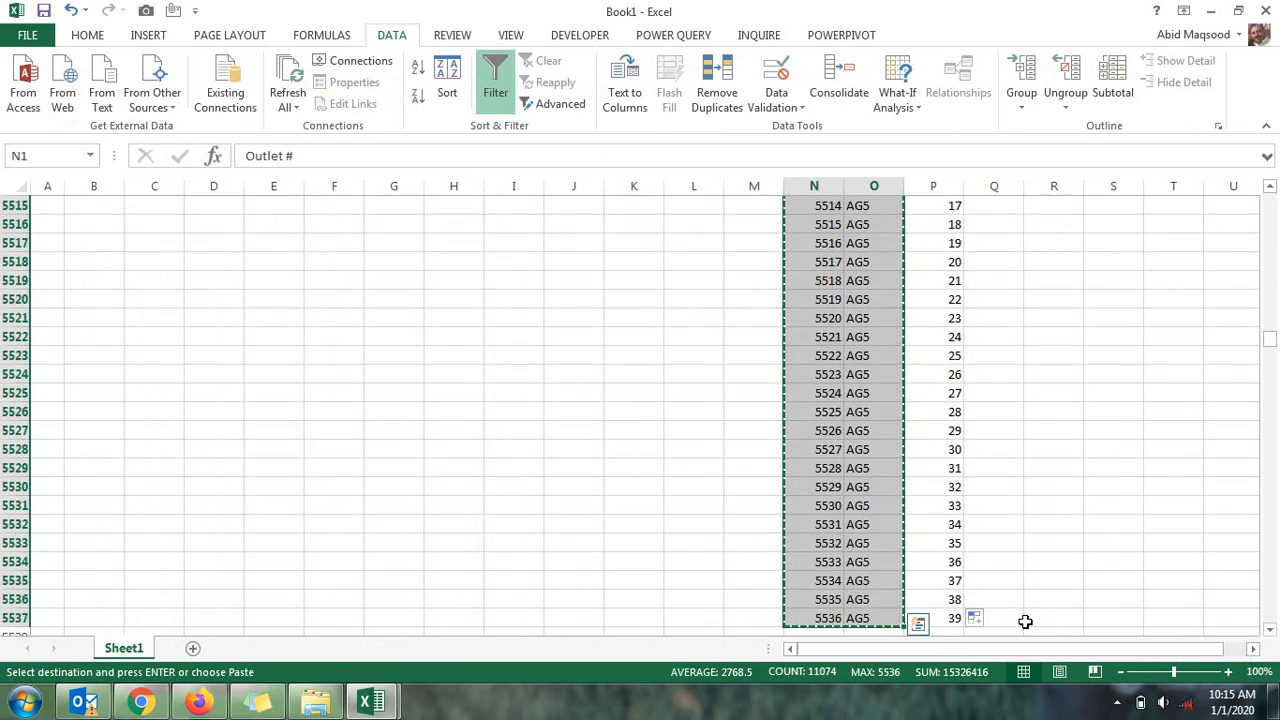
key("alt+Tab")
key("Right")
key("ctrl+alt+v")
key("v")
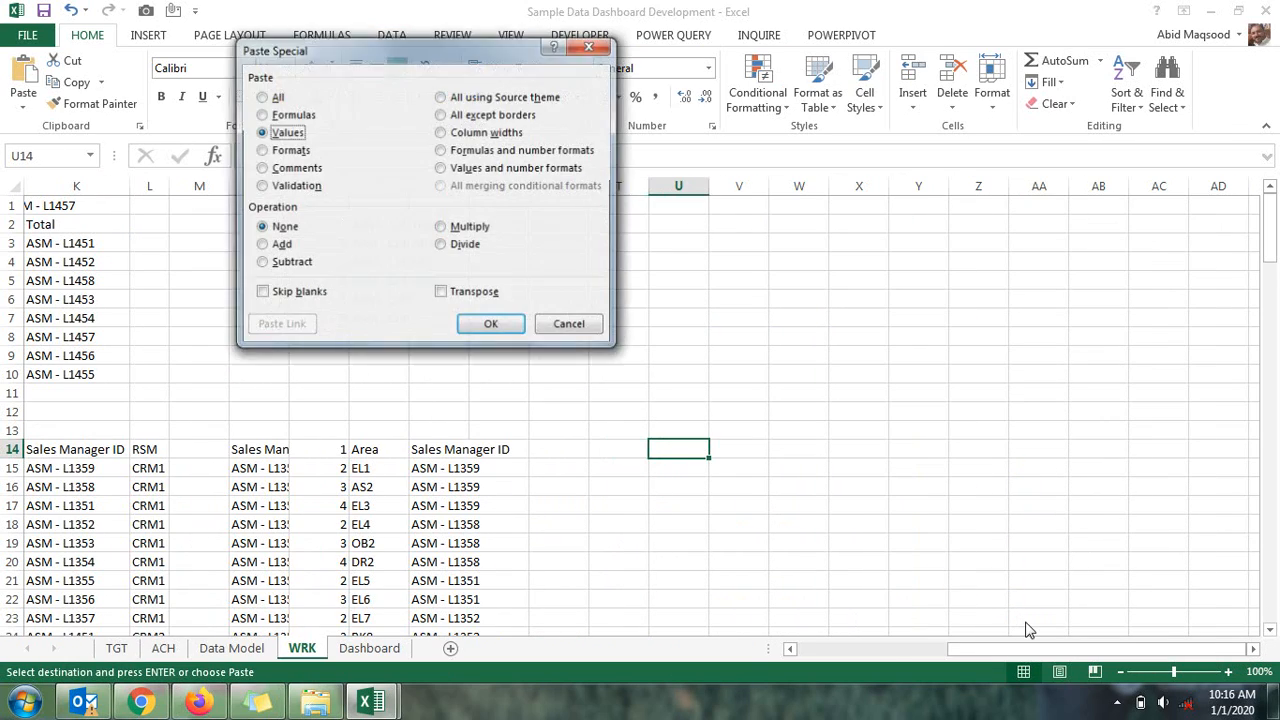
key("Return")
Copy the running numbers from P2 down in Book1 and paste them as values at T15 on the WRK sheet
key("alt+Tab")
key("Right")
key("Right")
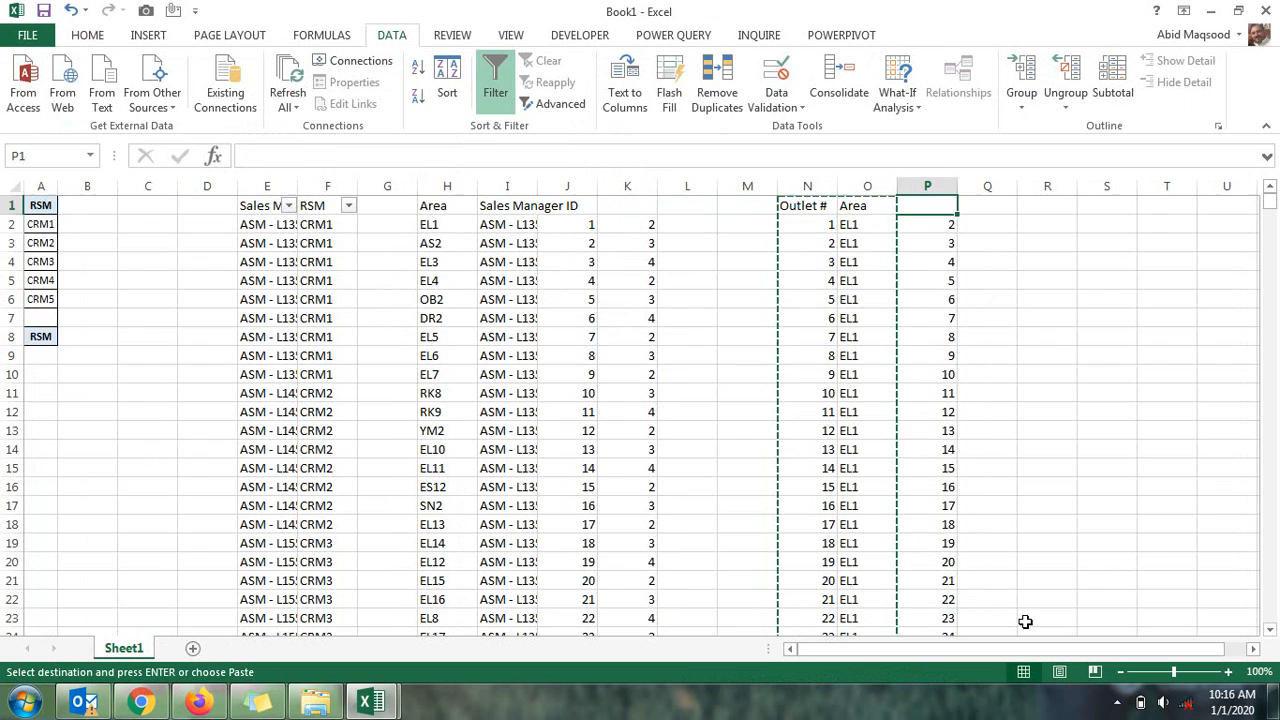
key("Down")
key("ctrl+shift+Down")
key("ctrl+c")
key("alt+Tab")
key("Left")
key("Down")
key("ctrl+alt+v")
key("v")
key("Return")
Enter 1 in T14 above the pasted running numbers, and check how far the outlet list extends
key("Up")
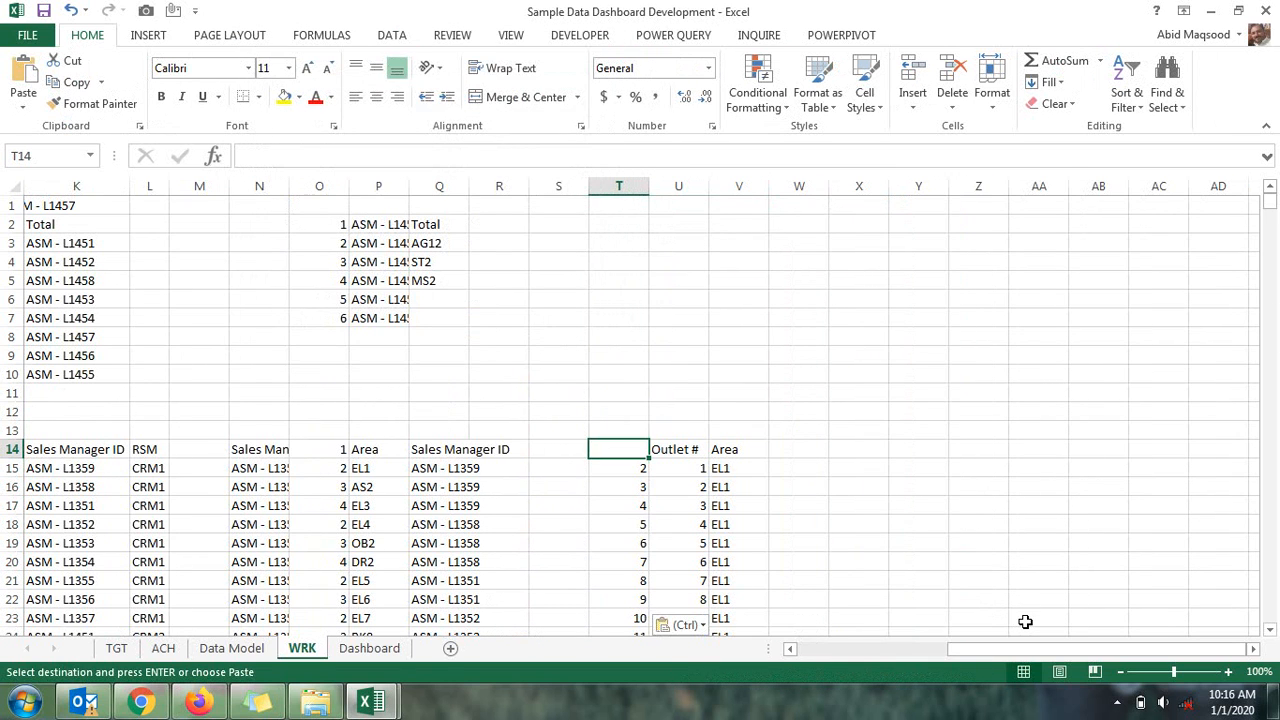
key("Escape")
key("Down")
key("ctrl+Down")
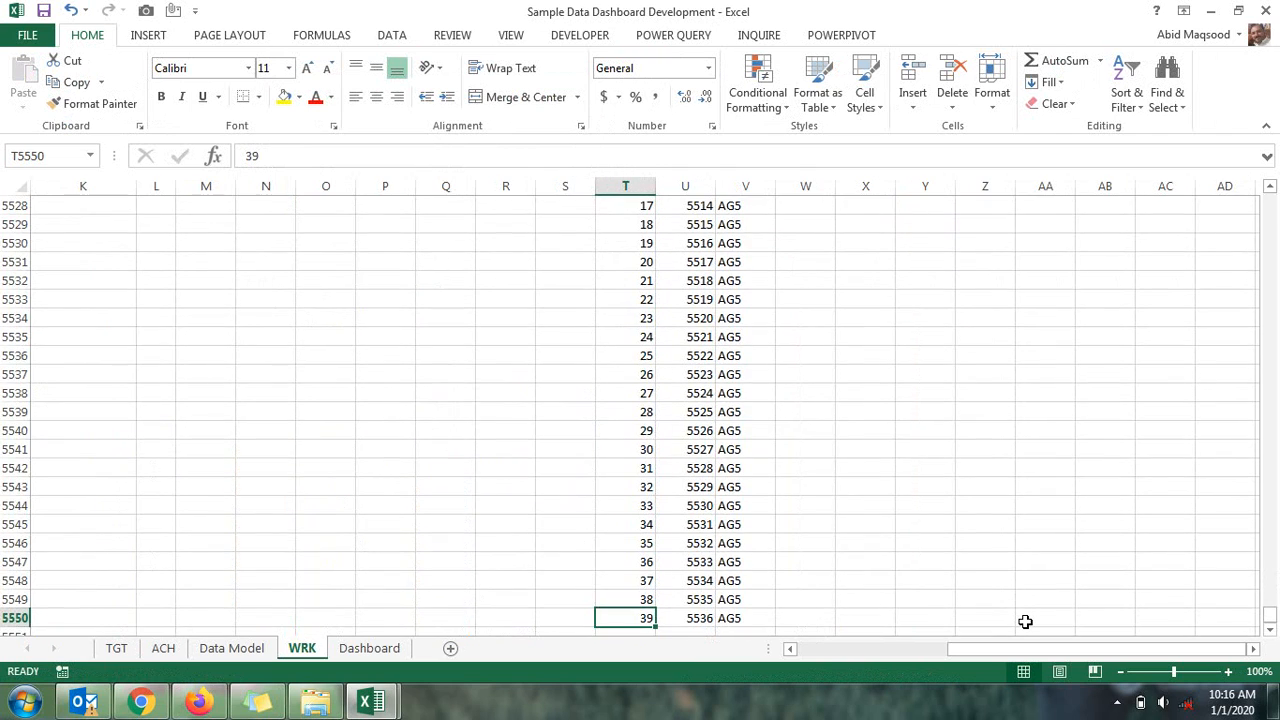
key("ctrl+Up")
key("Down")
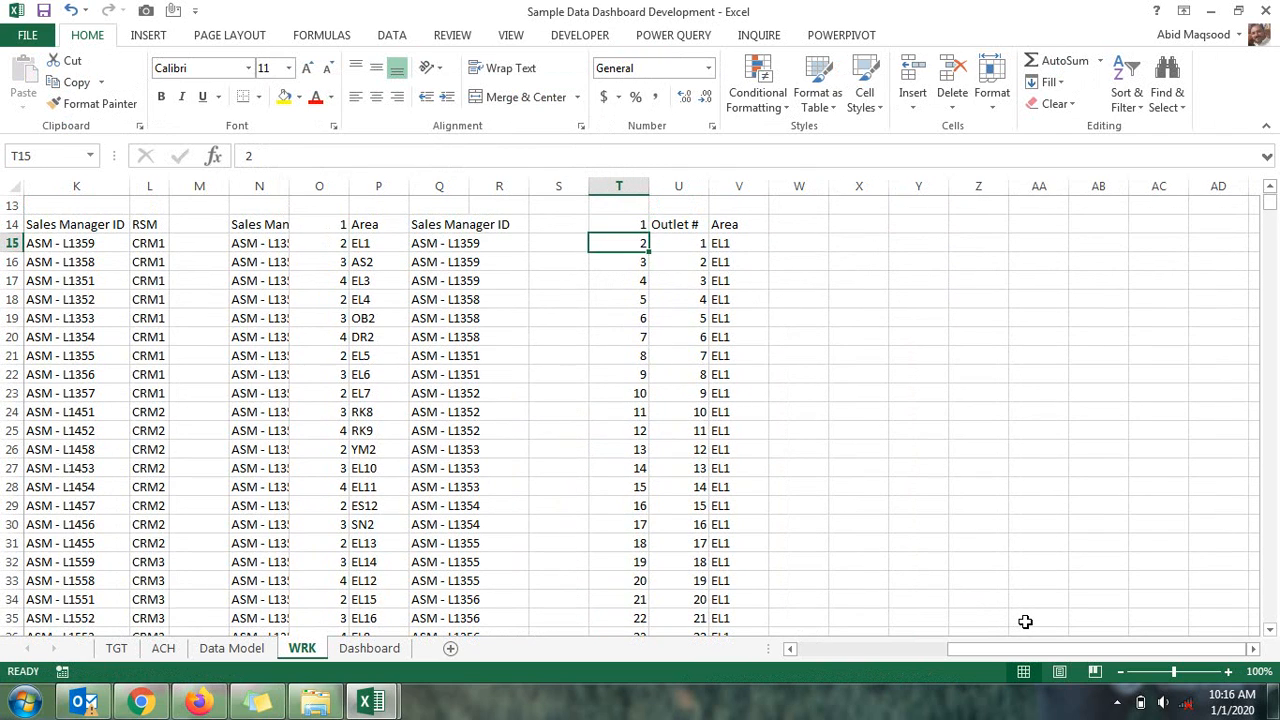
Build the lookup key =T15&V15 in S15, fill it down the outlet list, and check its last row
key("Left")
type("=")
key("Right")
type("&")
key("Right")
key("Right")
key("Right")
key("Return")
key("Up")
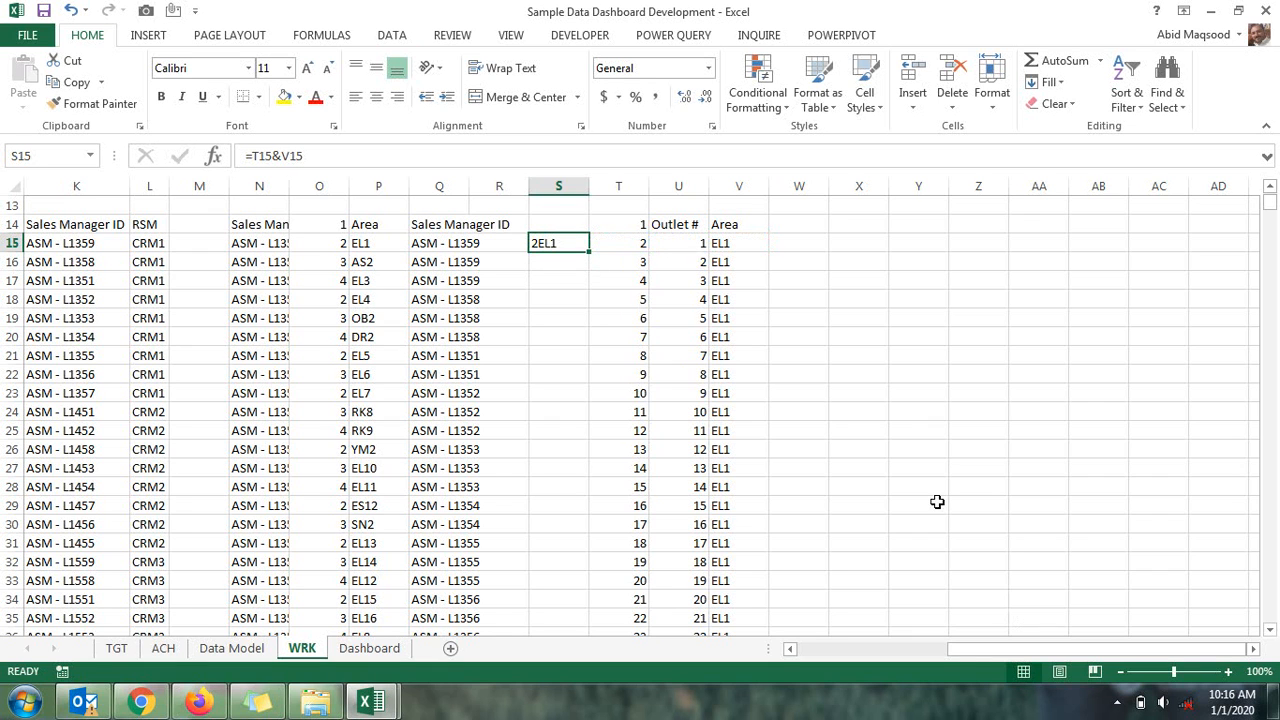
double_click(587, 251)
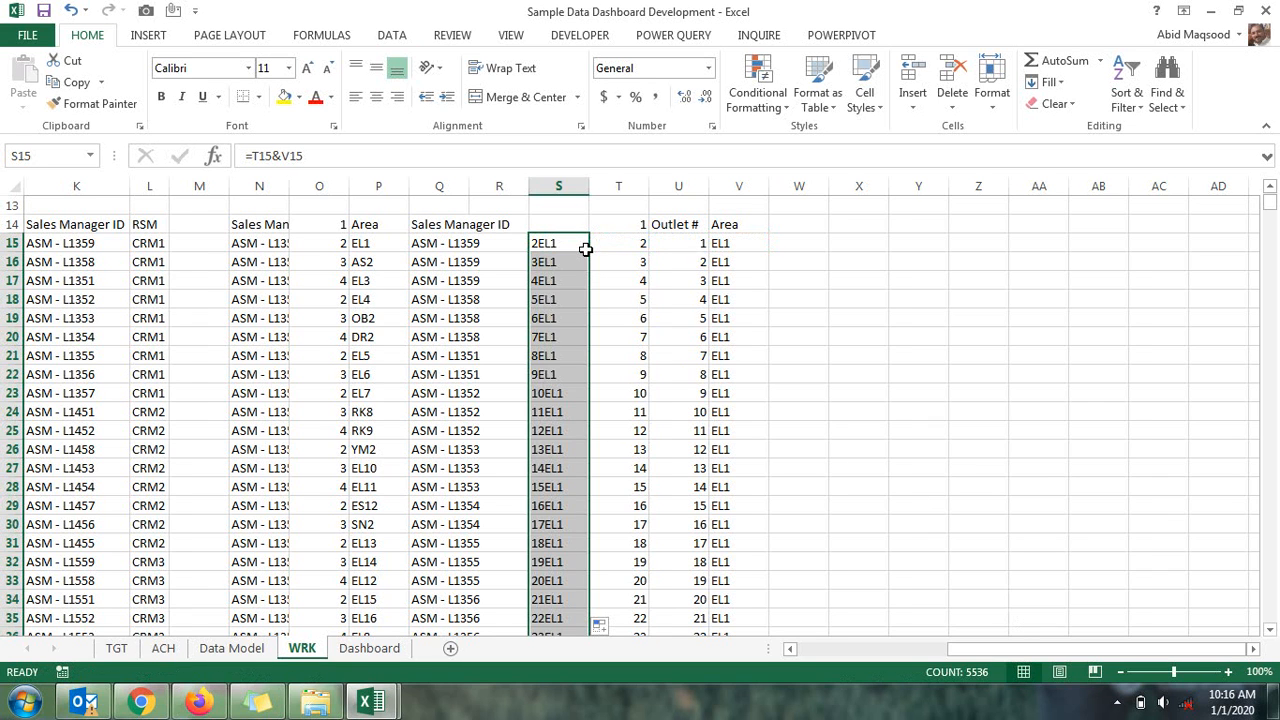
key("ctrl+Down")
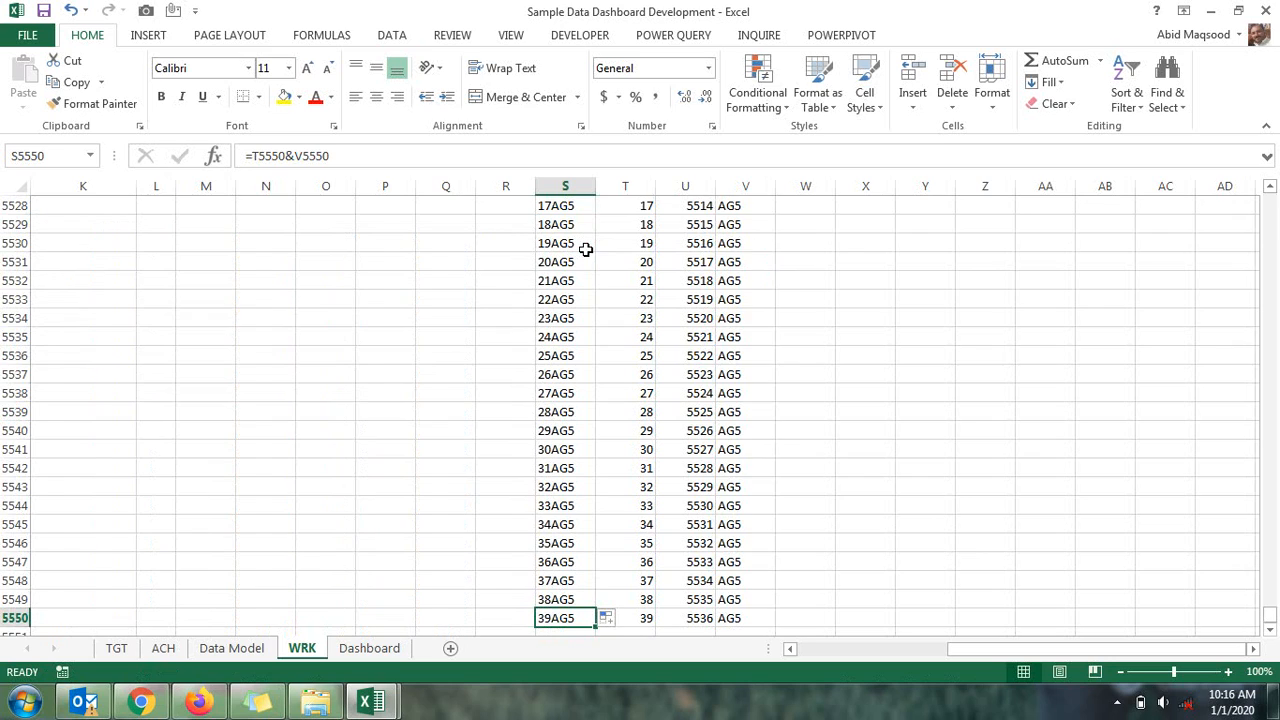
Find the largest running number with a temporary MAX formula in T2 covering column T from T14 down, and clear it
key("ctrl+Up")
key("Up")
key("Up")
key("Up")
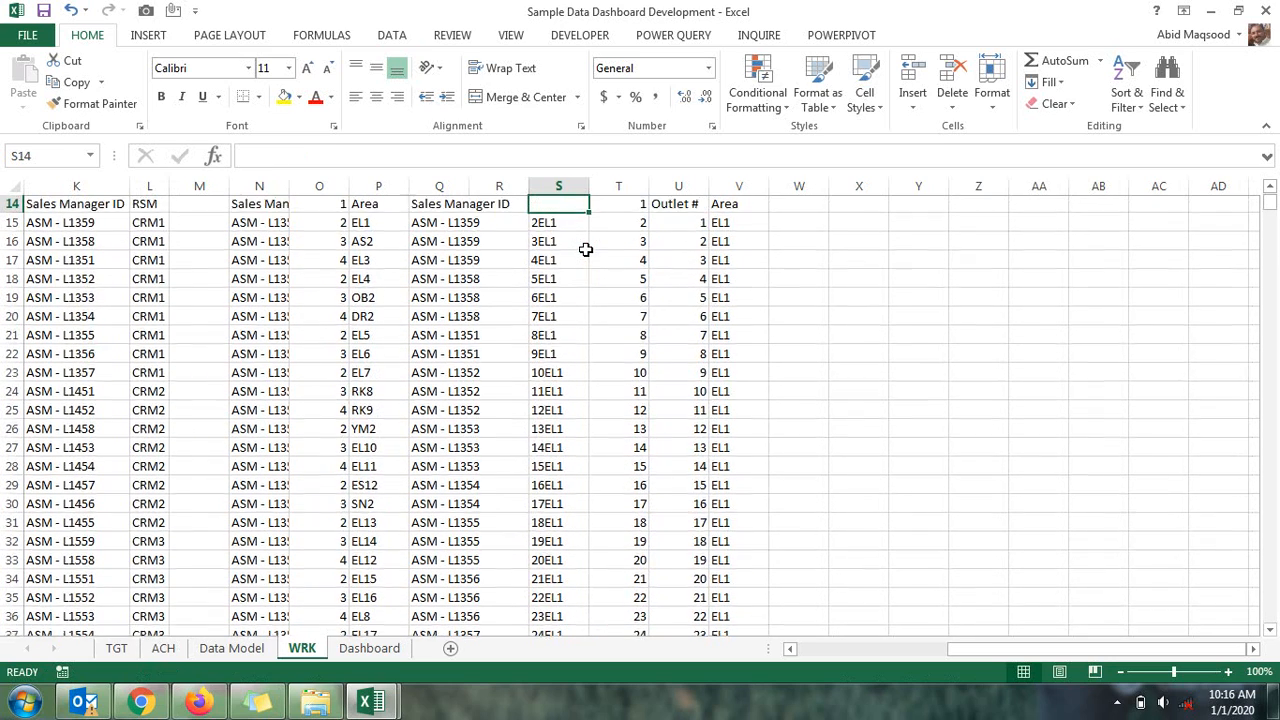
key("ctrl+Up")
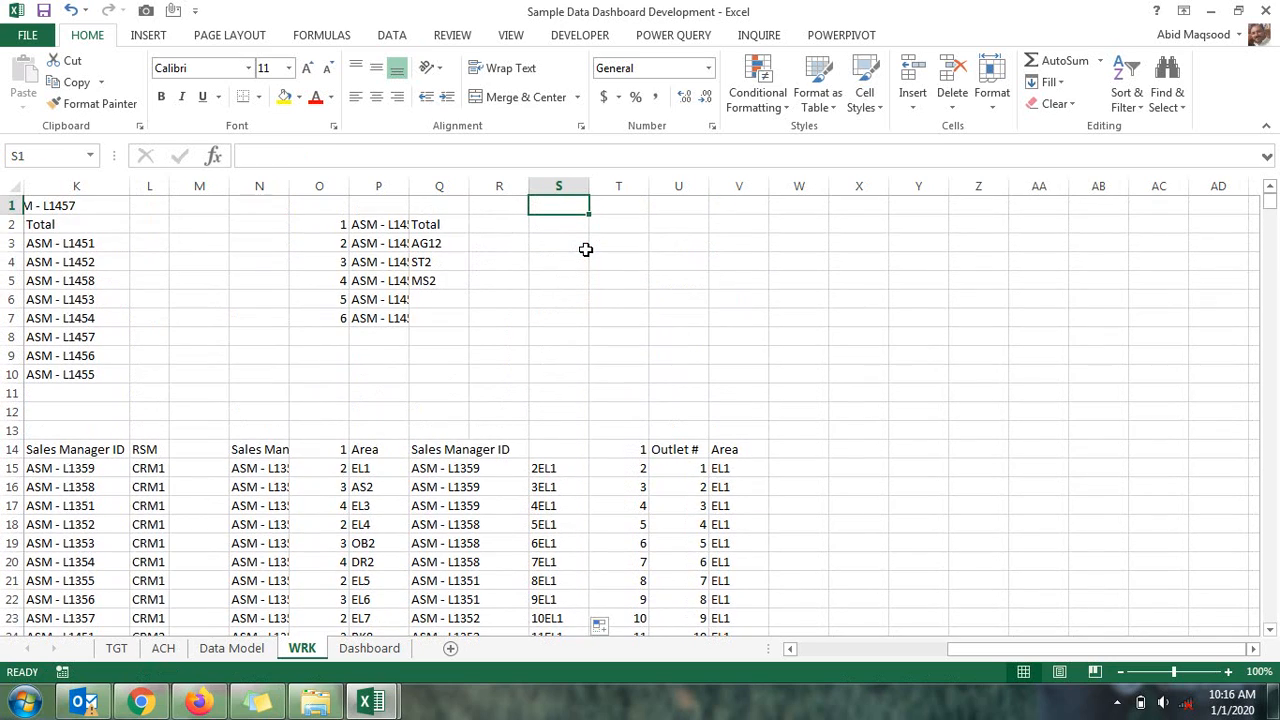
key("Down")
key("Right")
type("=max")
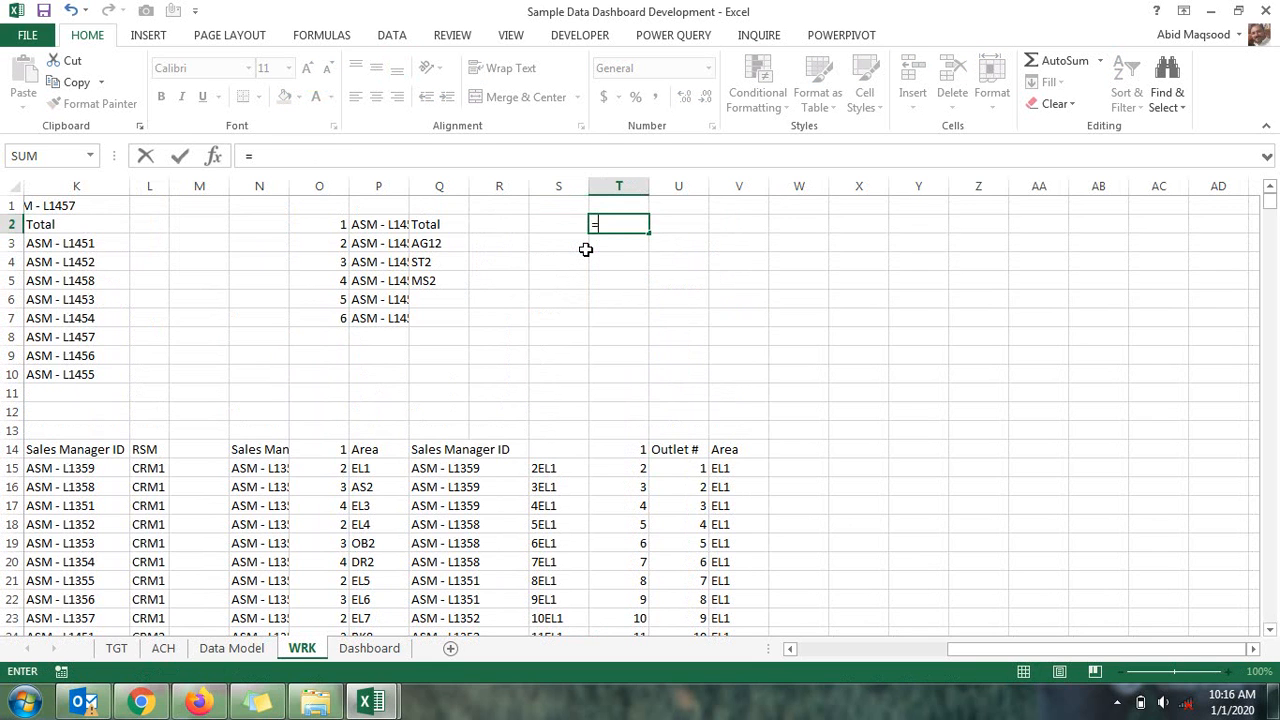
key("Tab")
key("ctrl+Down")
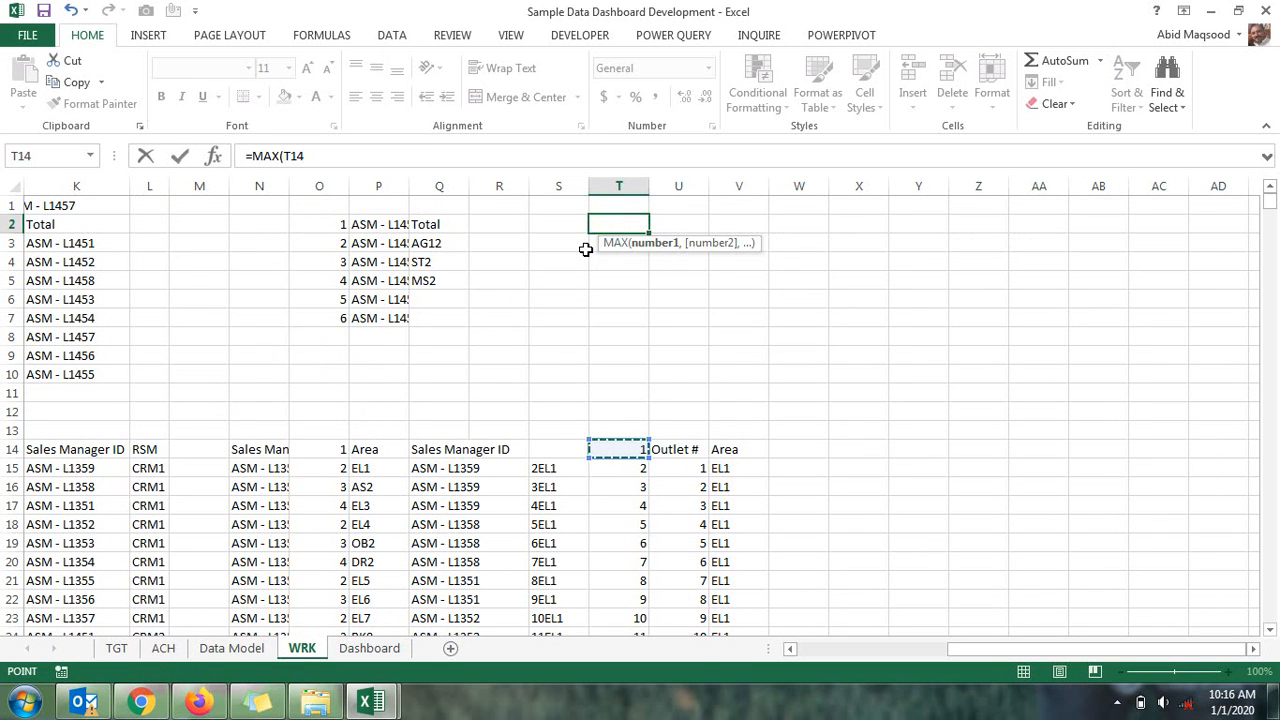
key("ctrl+shift+Down")
key("Return")
key("Up")
key("Up")
key("Down")
key("Delete")
Enter 1 and 2 in X2 and X3 and fill the number series down column X
key("Right")
key("Right")
key("Right")
key("Right")
type("1")
key("Return")
type("2")
key("Up")
key("shift+Down")
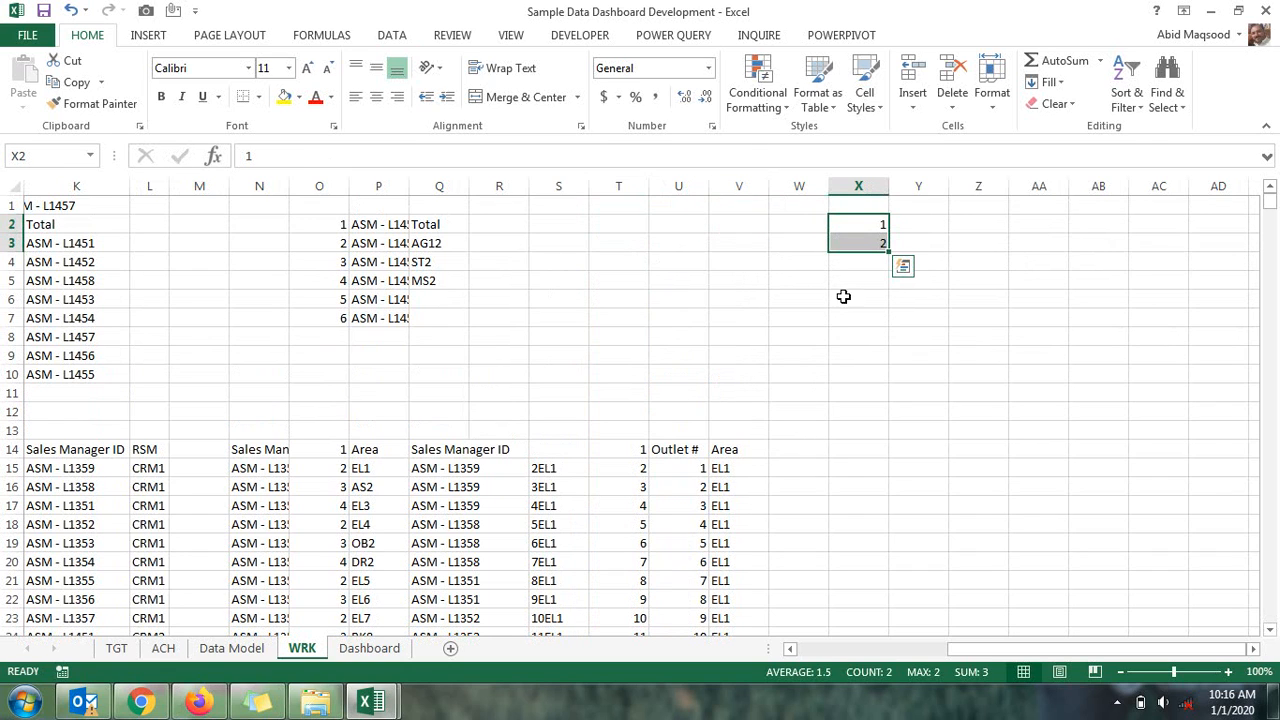
left_click_drag(886, 251, 854, 234)
Clear the surplus numbers at the end of the series in column X
scroll(854, 281, "up", 3)
left_click_drag(858, 337, 872, 371)
key("Delete")
key("ctrl+Up")
key("ctrl+Up")
key("ctrl+Up")
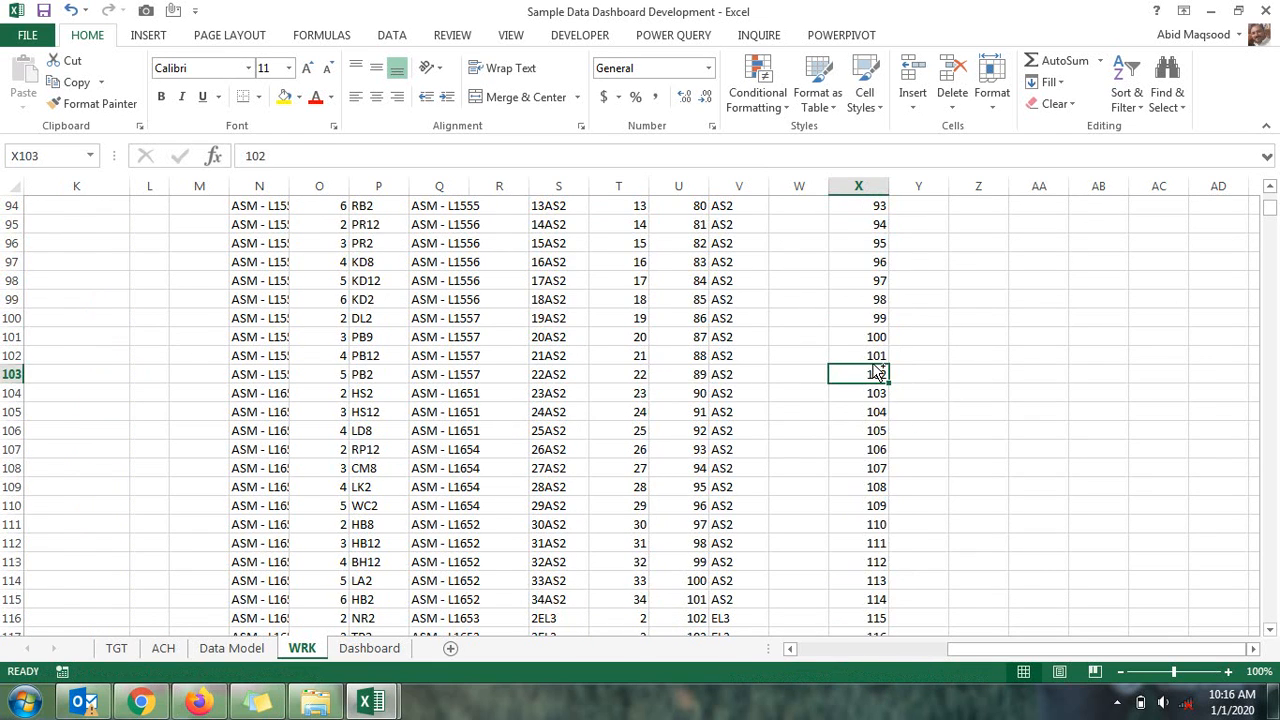
key("Right")
key("Down")
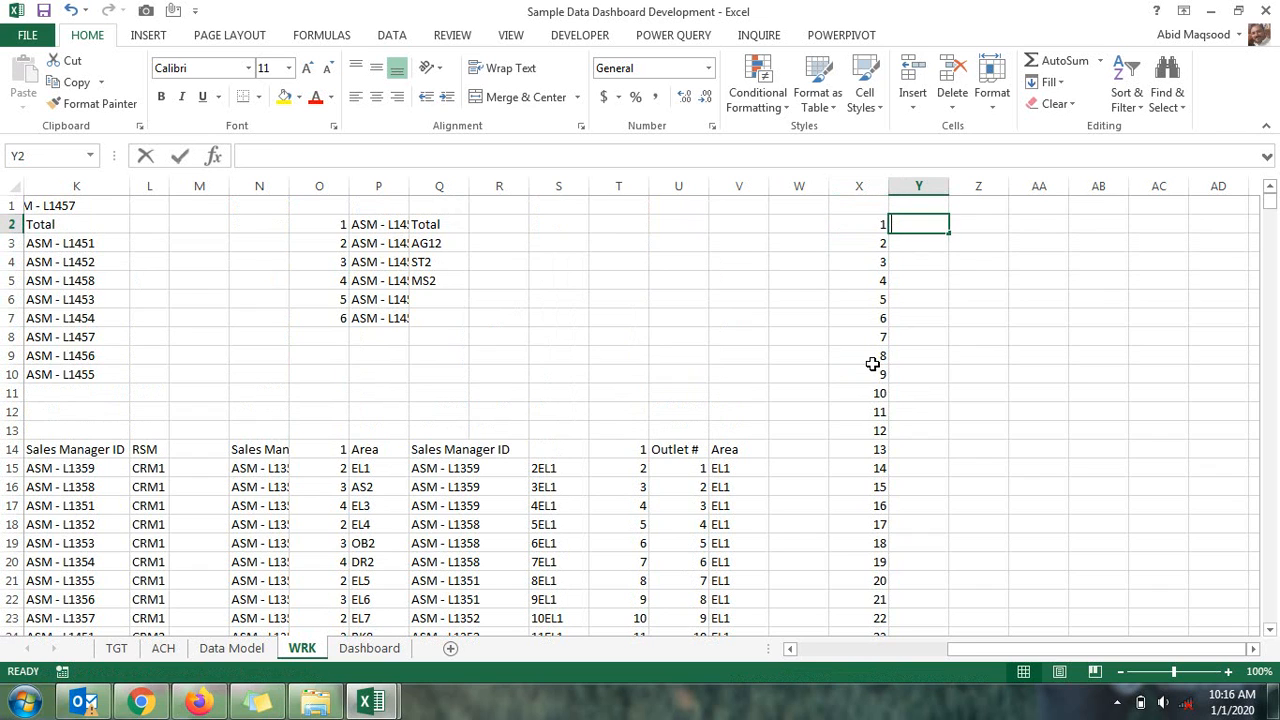
type("=")
key("Up")
key("Escape")
Duplicate the sales manager list box on the Dashboard sheet, placing the copy below it in column A
left_click(352, 658)
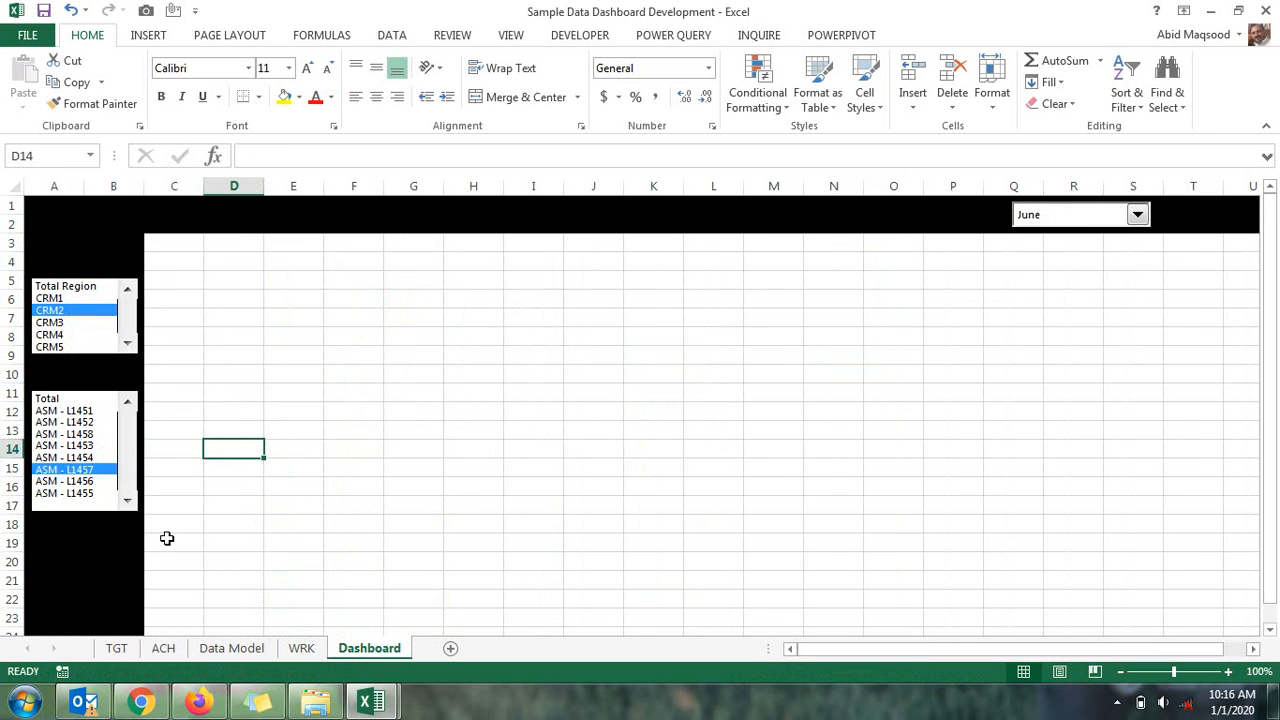
left_click(300, 650)
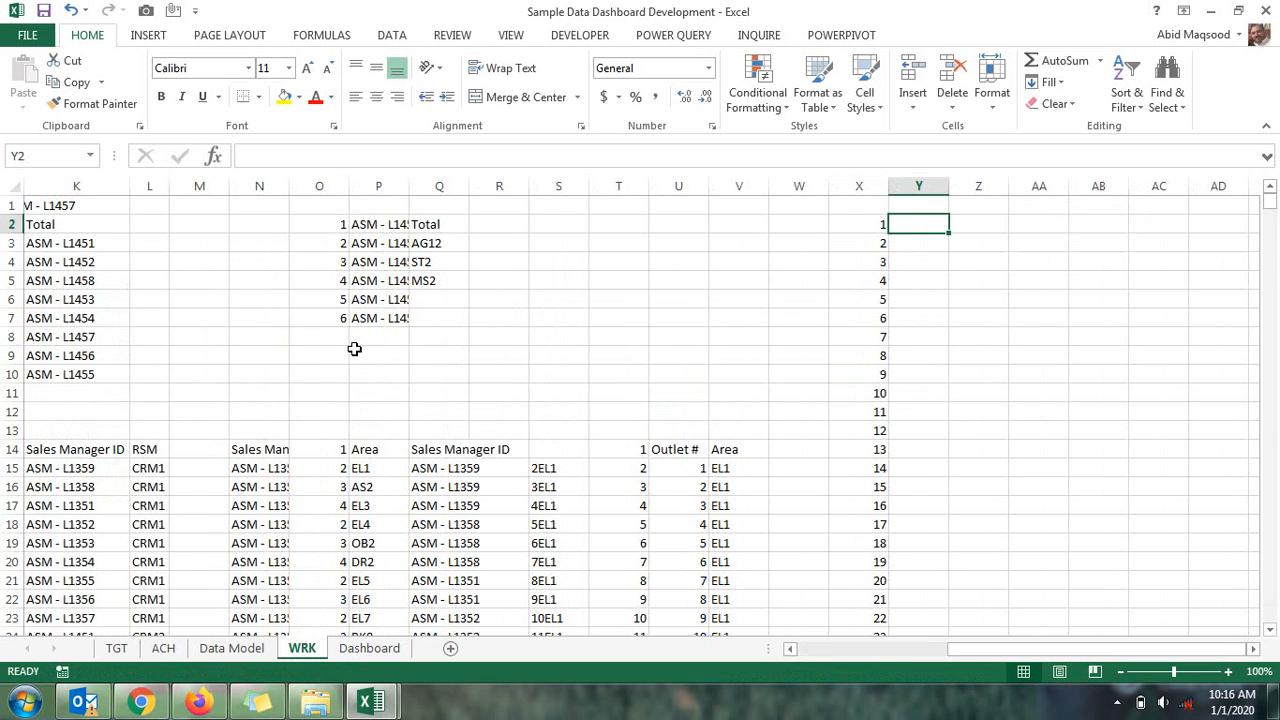
left_click_drag(1045, 649, 947, 657)
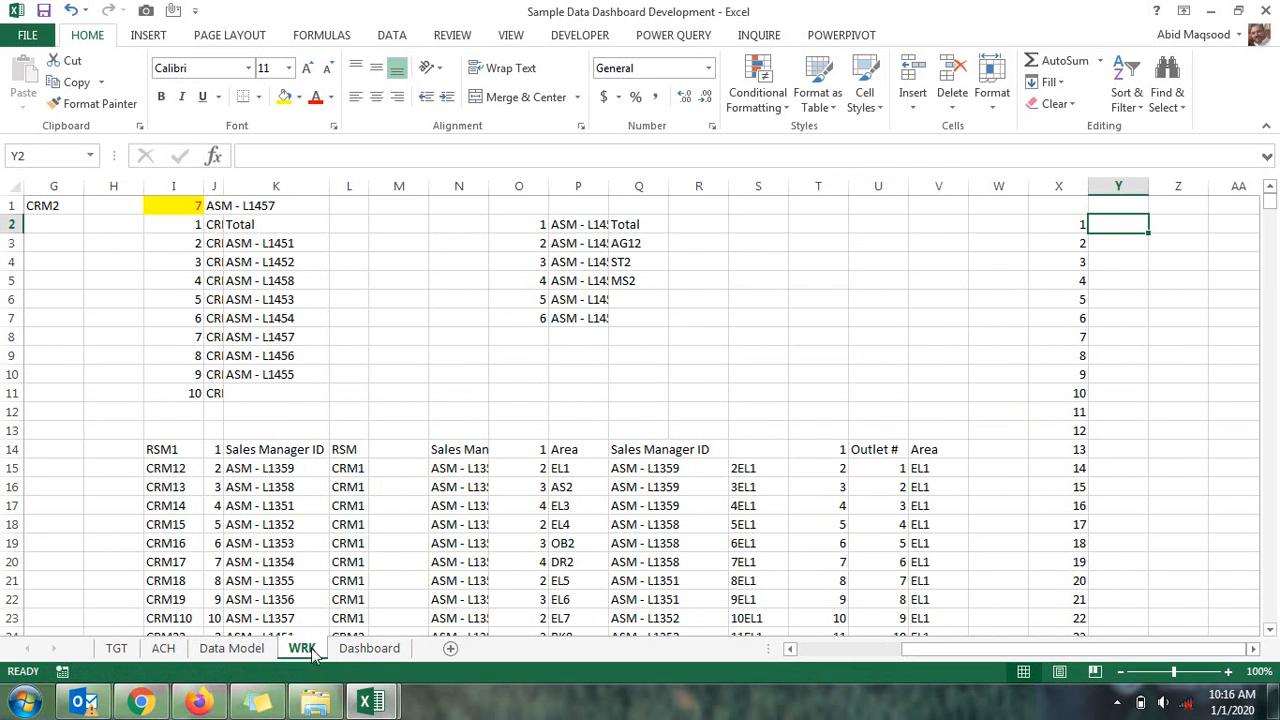
left_click(366, 648)
right_click(82, 434)
left_click(118, 470)
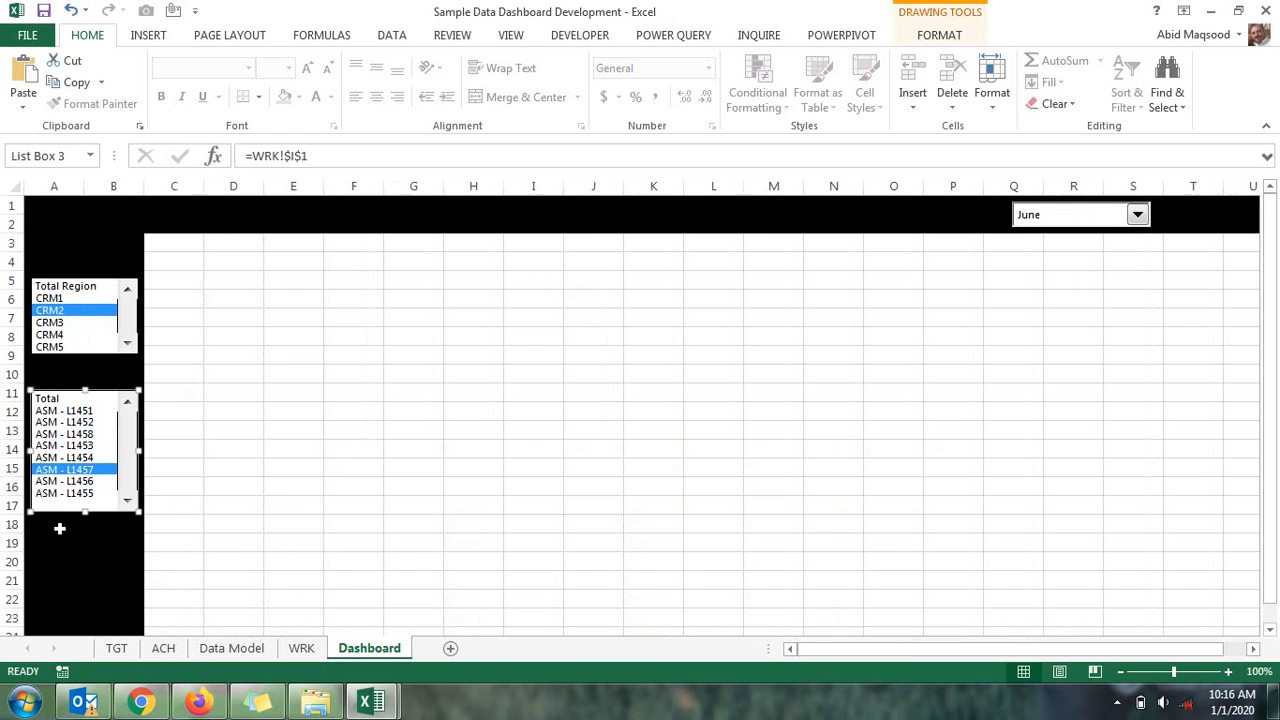
left_click(60, 542)
key("ctrl+v")
Set the copied list box's input range to WRK!$Q$2:$Q$7 and its cell link to WRK!$O$1
right_click(92, 572)
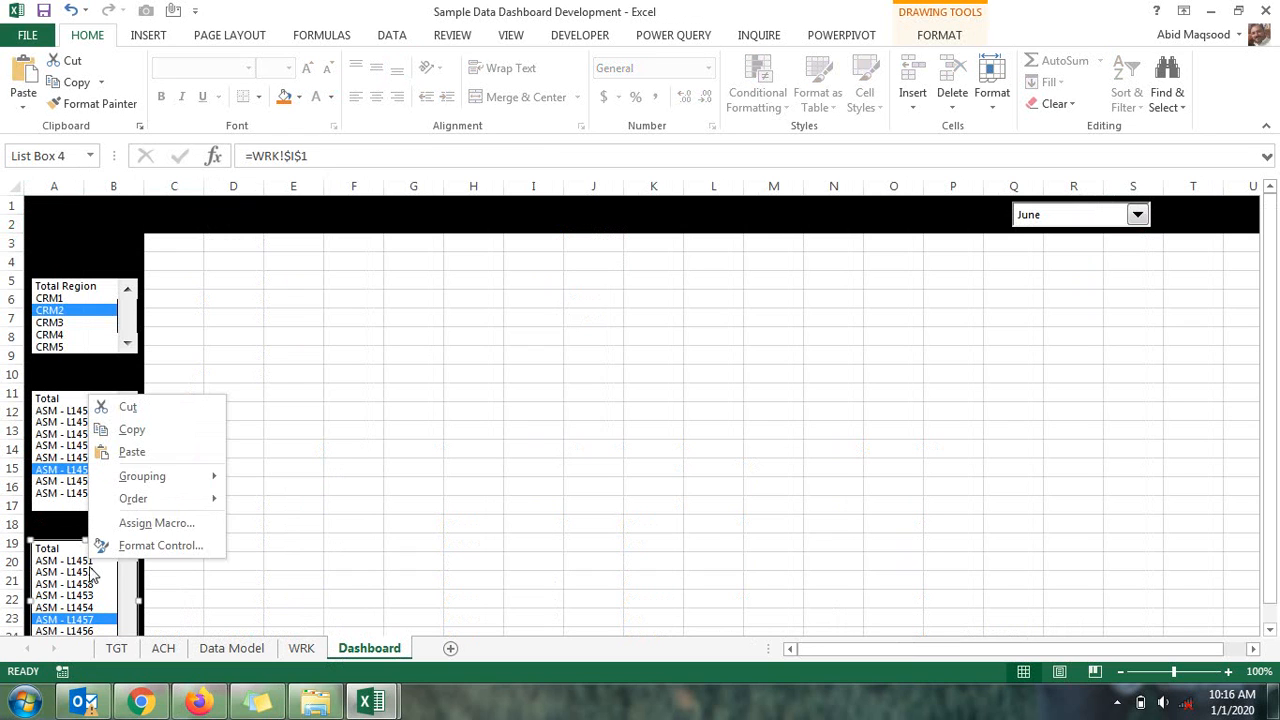
left_click(102, 546)
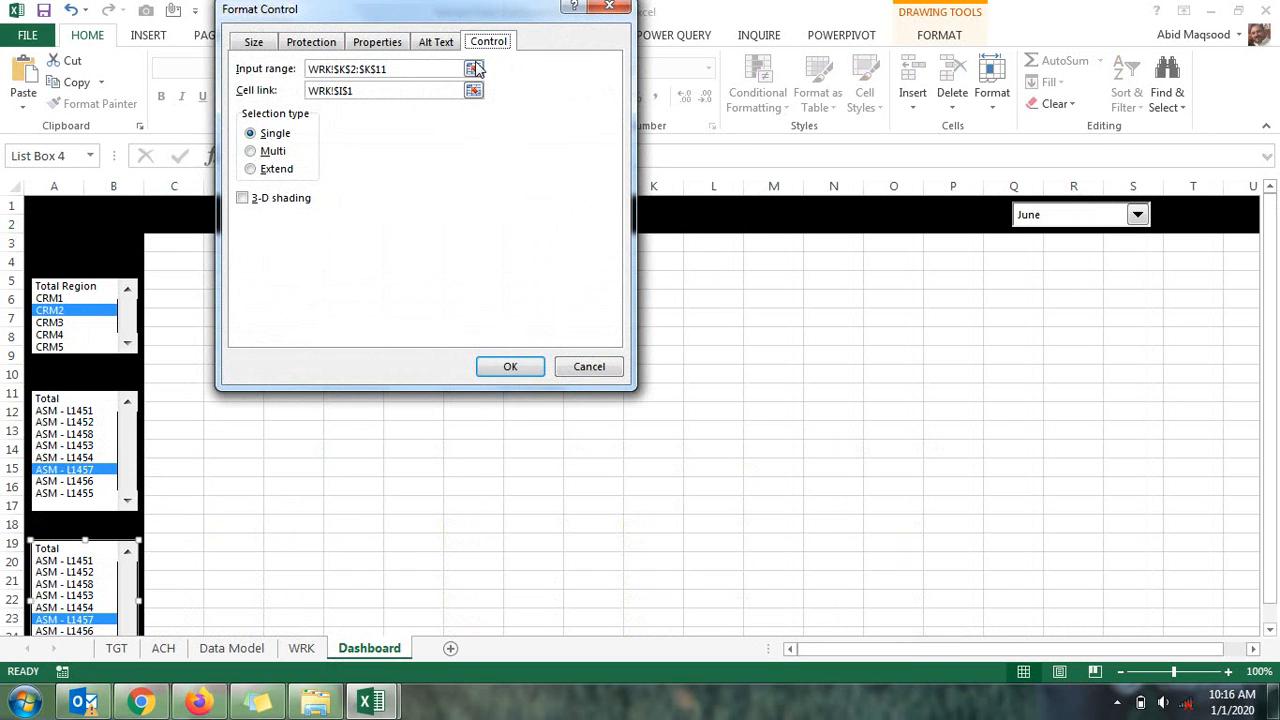
left_click(476, 68)
left_click(301, 648)
left_click_drag(622, 220, 634, 318)
left_click(619, 33)
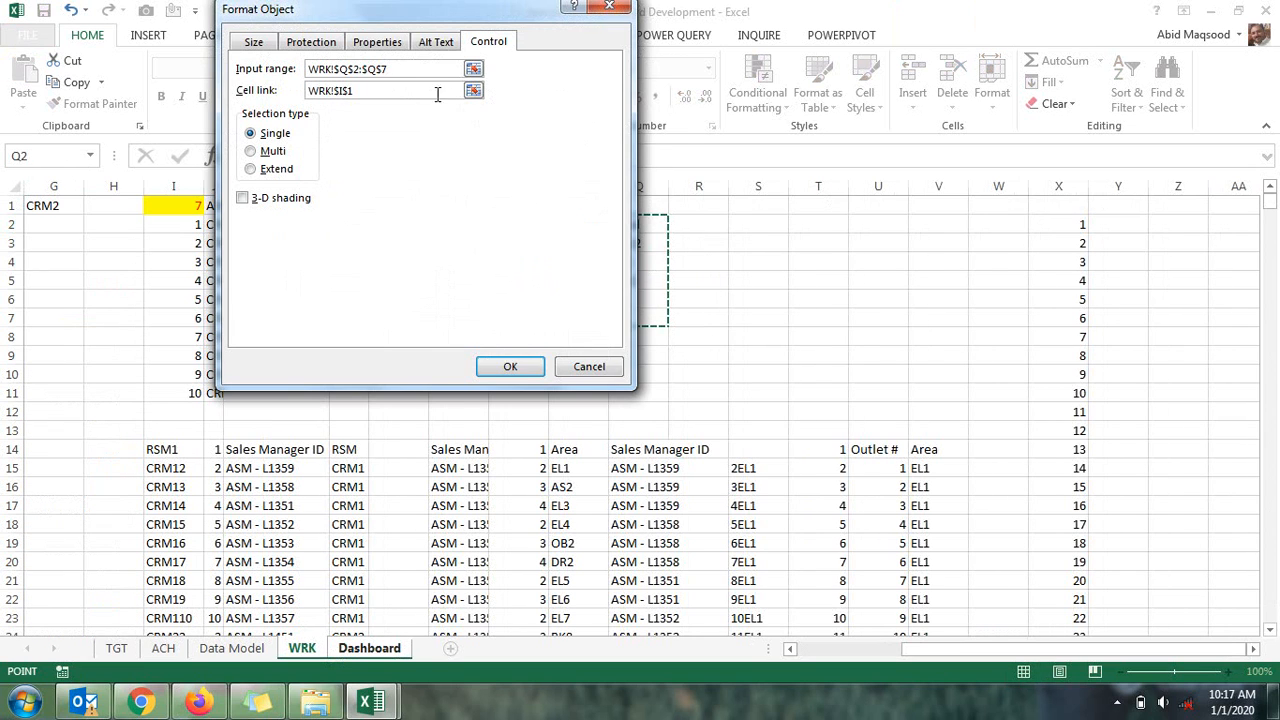
left_click(473, 90)
left_click(520, 205)
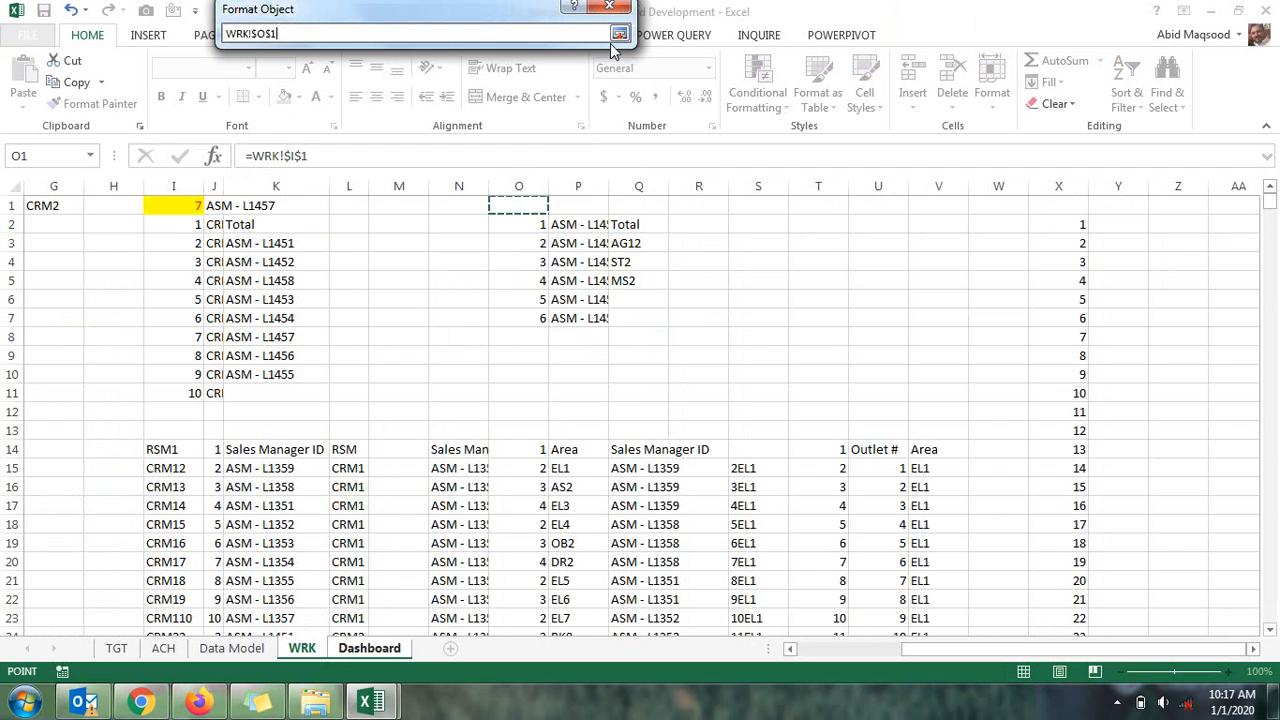
left_click(619, 33)
left_click(493, 363)
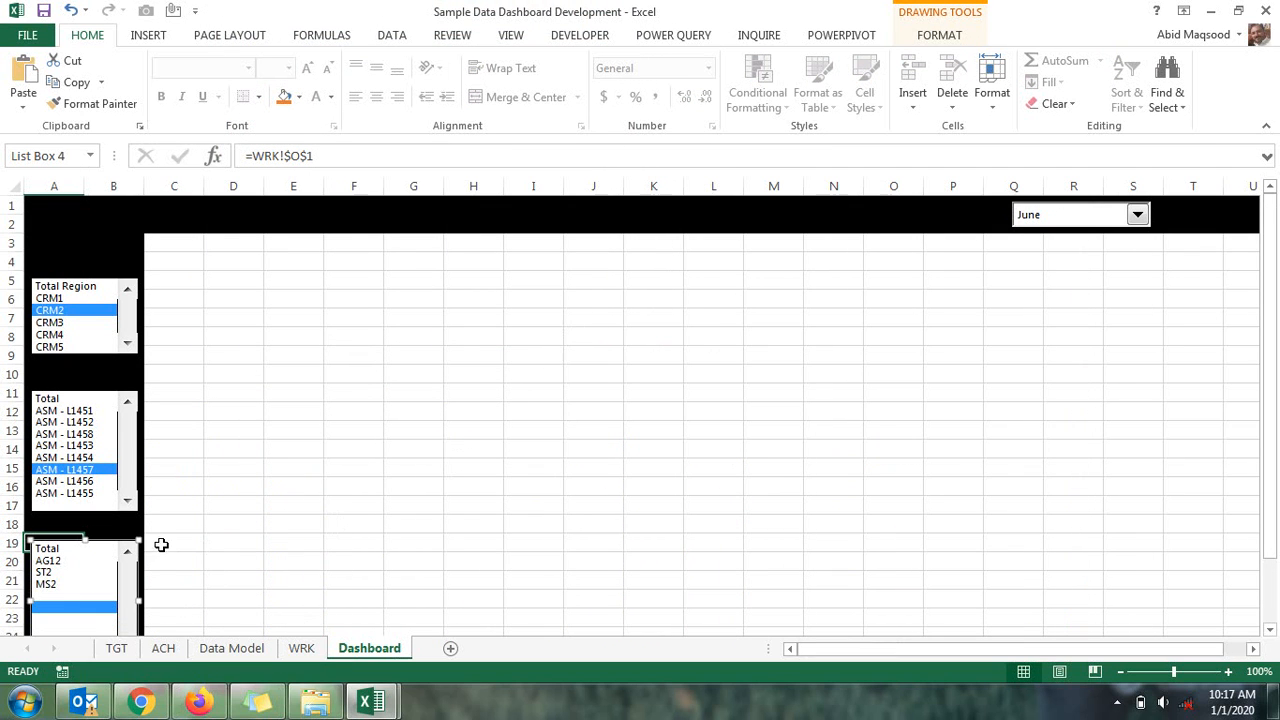
Shorten the new area list box to end around row 23 and choose MS2 in it
scroll(161, 544, "down", 2)
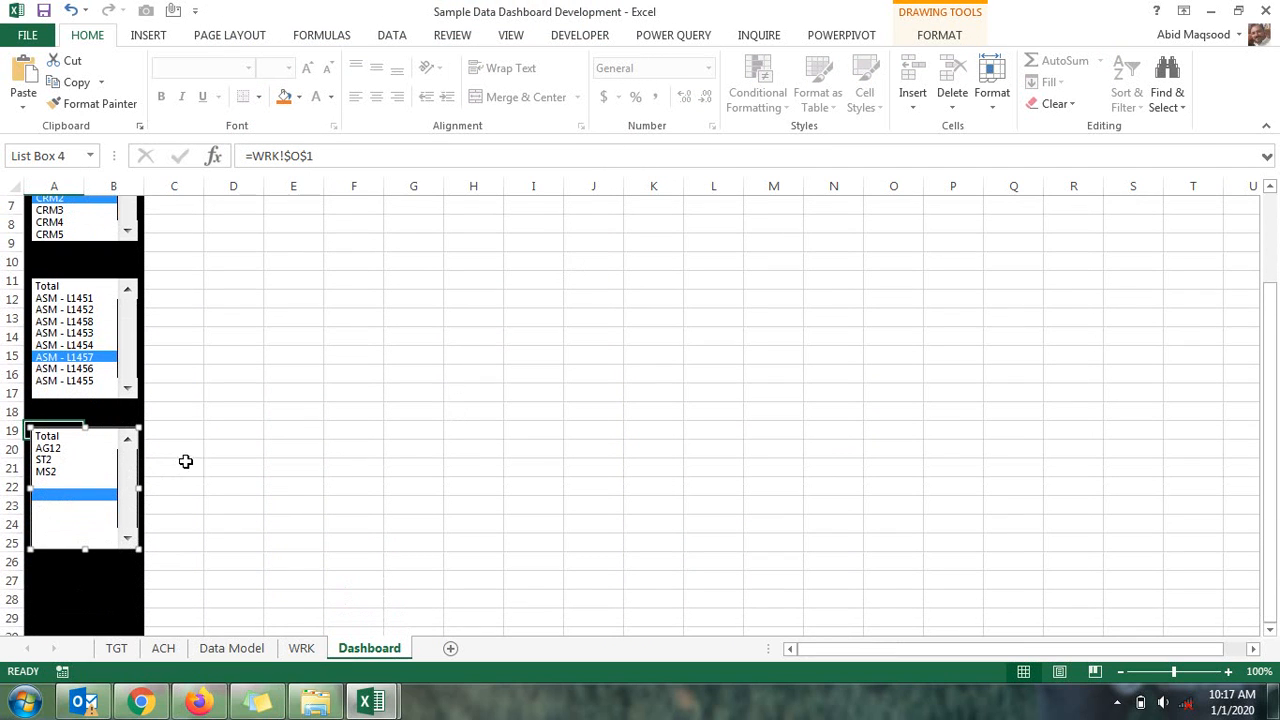
left_click_drag(83, 546, 84, 505)
left_click(215, 486)
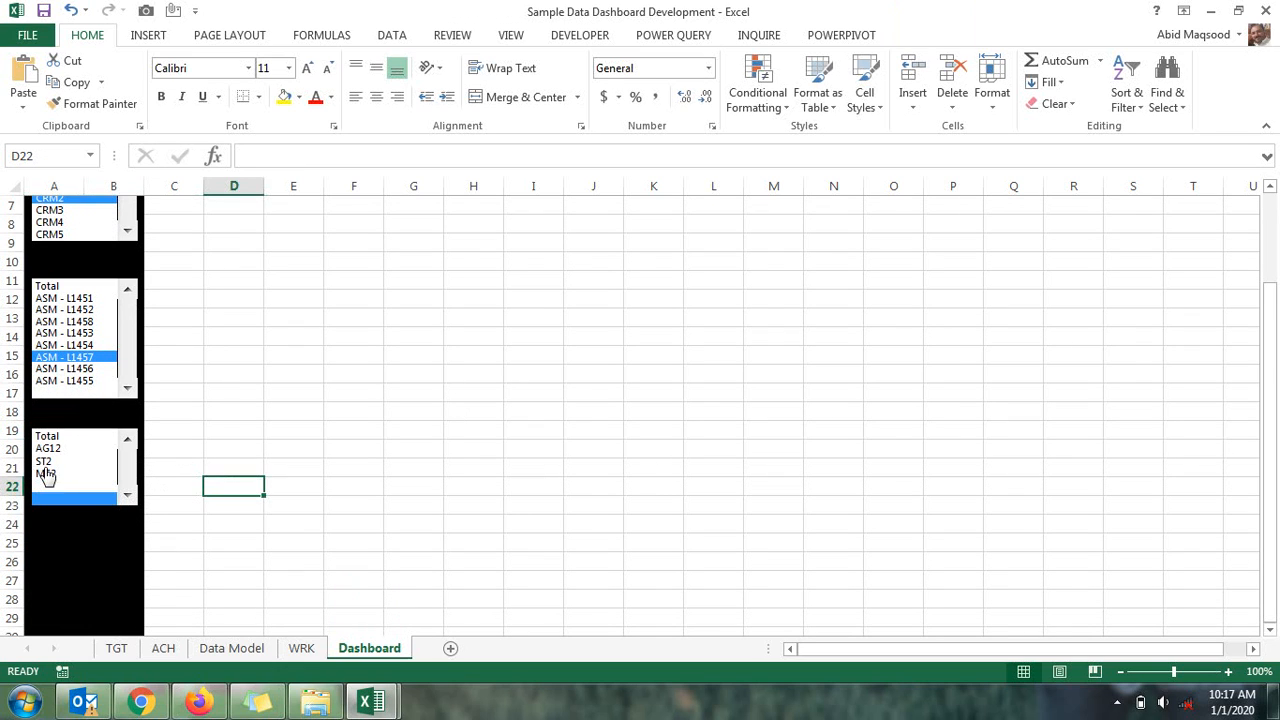
left_click(45, 473)
Enter =VLOOKUP(O1,O2:Q7,3,0) in P1 of the WRK sheet to return the chosen area
left_click(302, 648)
left_click(570, 205)
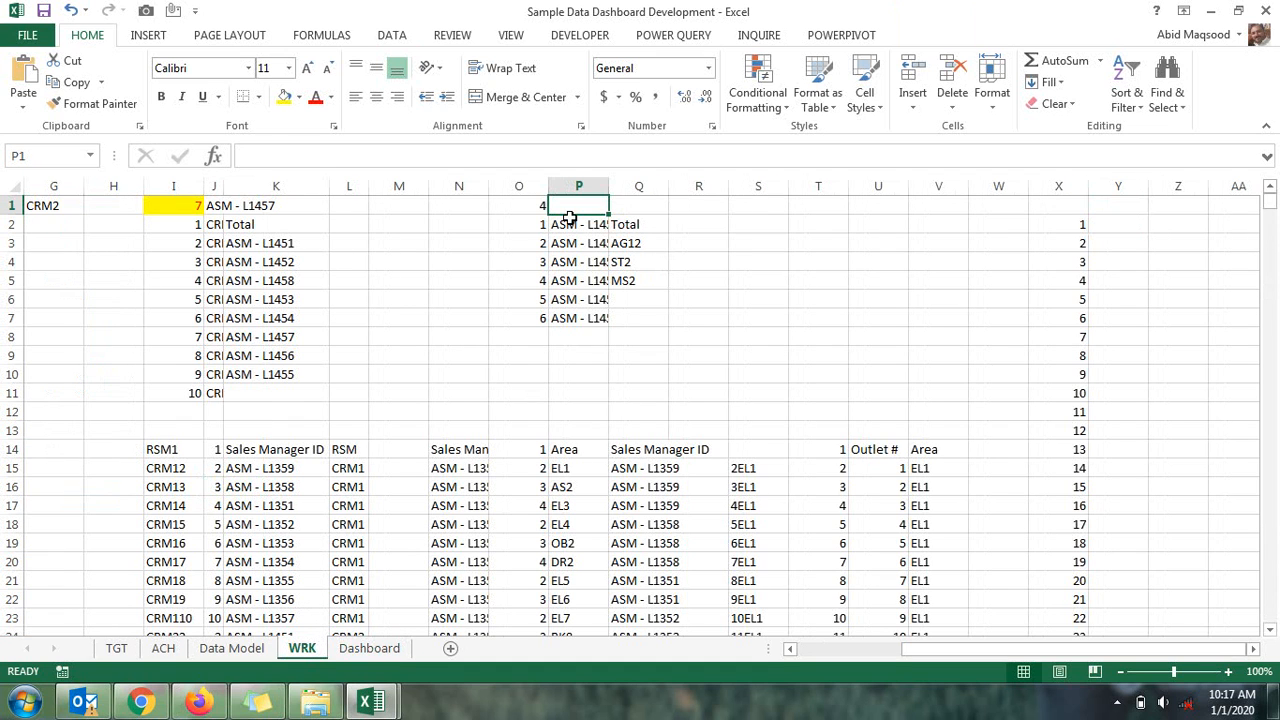
type("=VLOOKUP(")
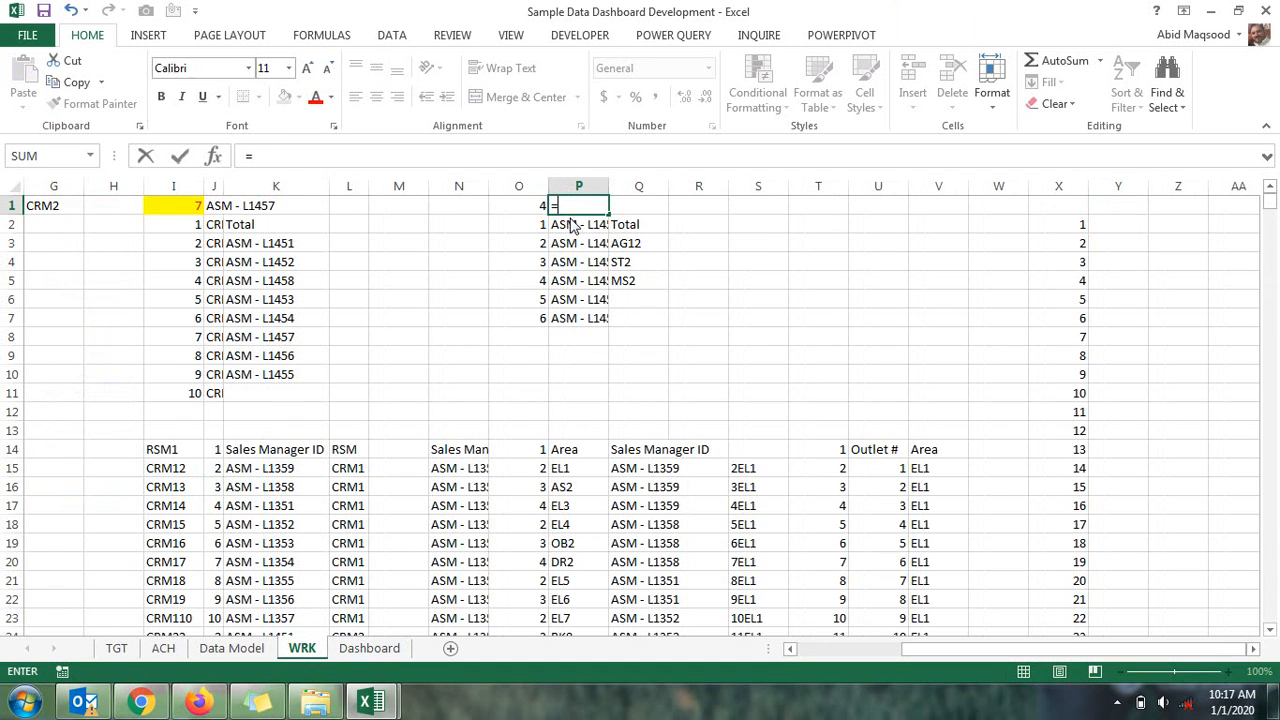
key("Left")
type(",")
key("Down")
key("shift+Right")
key("shift+Right")
type(",3,0)")
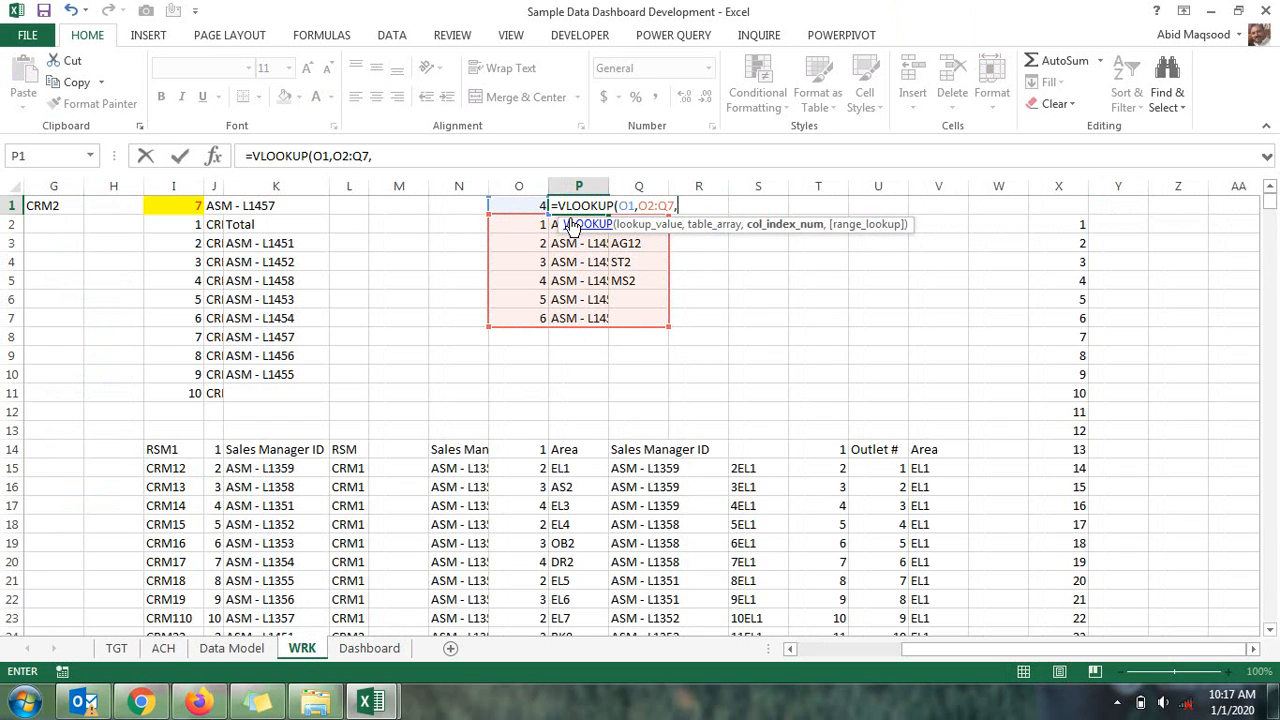
key("Return")
key("Up")
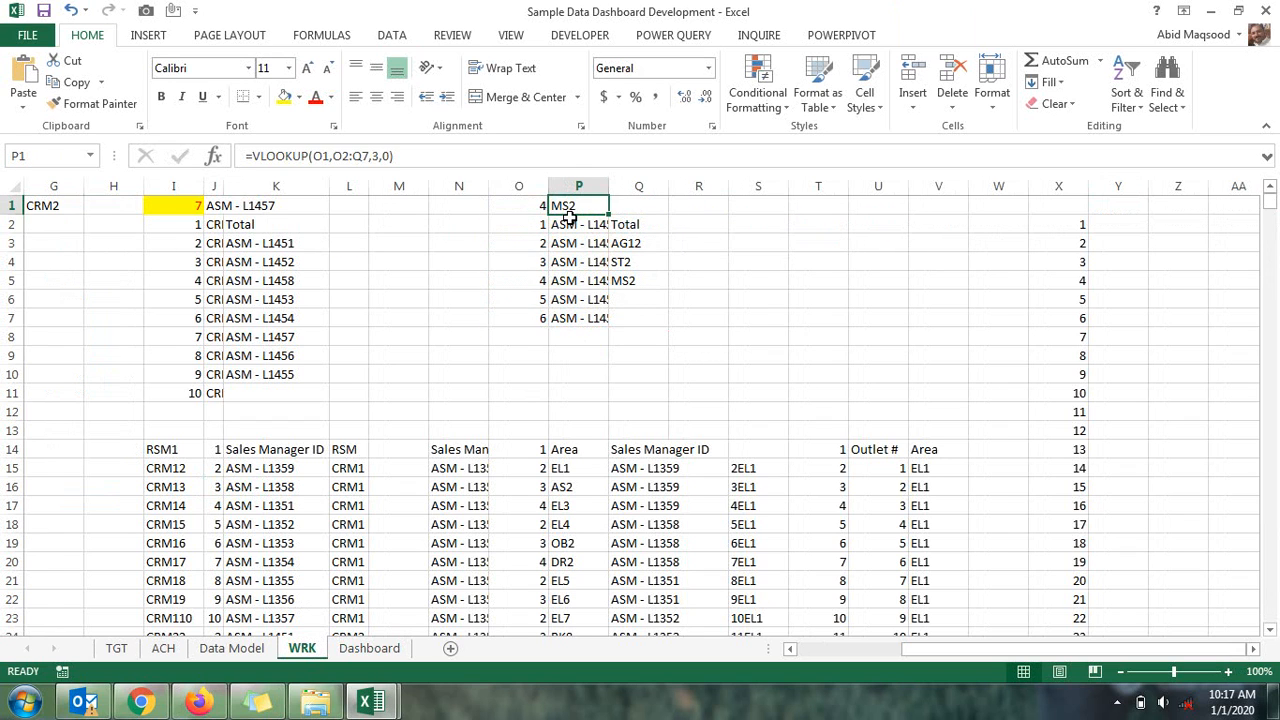
Enter the key formula =$P$1&X2 in Y2 and fill it down beside the number series
key("ctrl+Right")
key("ctrl+Left")
key("Down")
key("Right")
key("Right")
key("Right")
key("Right")
key("Right")
key("Right")
key("Right")
key("Right")
key("Right")
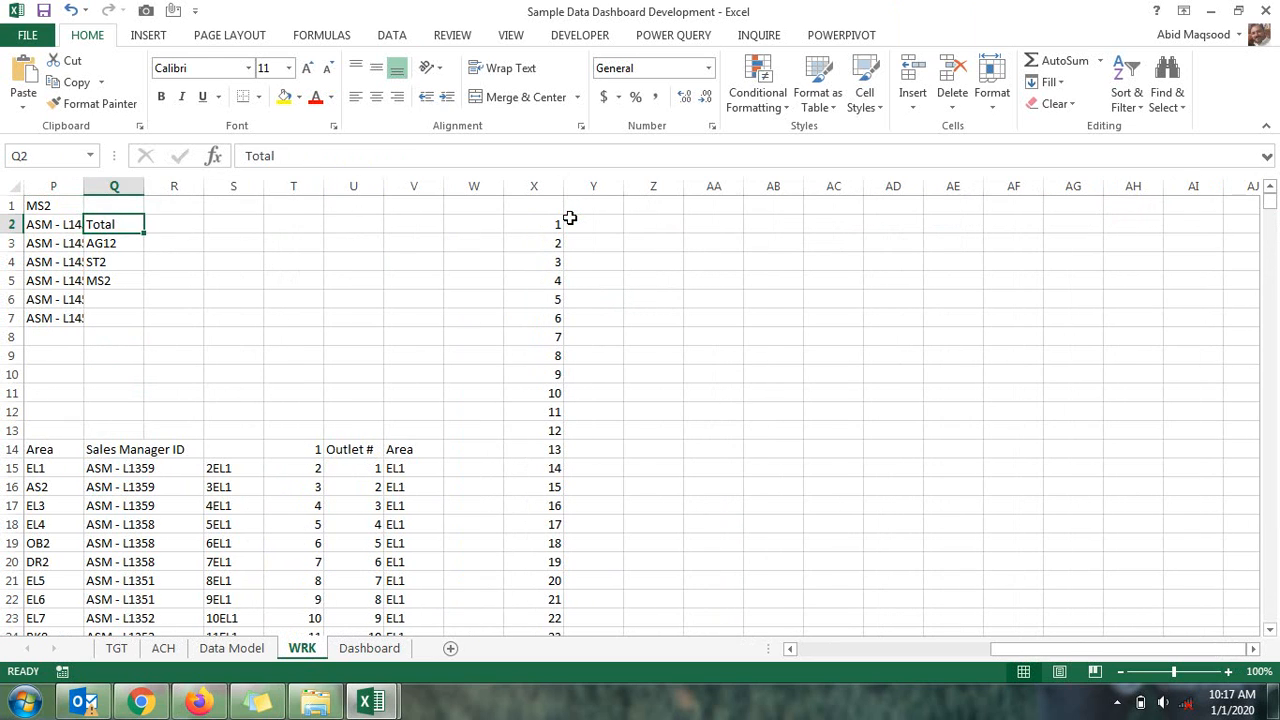
type("=")
key("Up")
key("ctrl+Left")
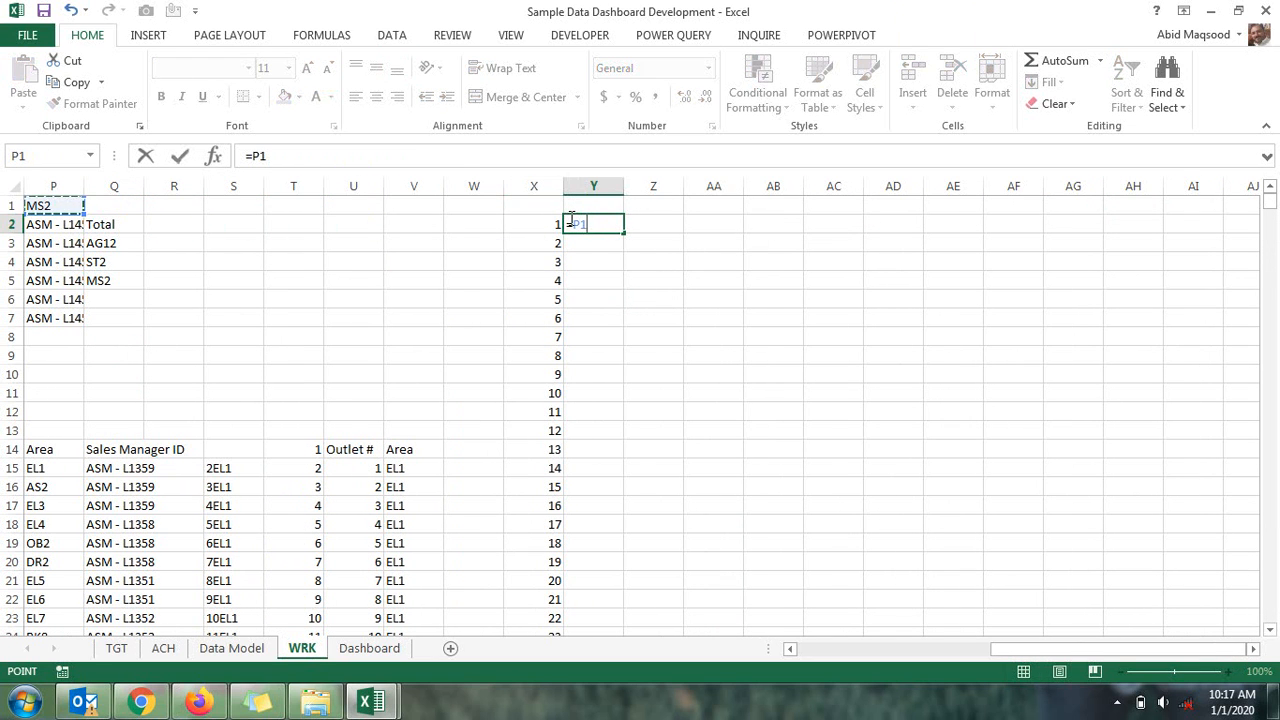
key("F4")
type("&")
key("Left")
key("Return")
key("Up")
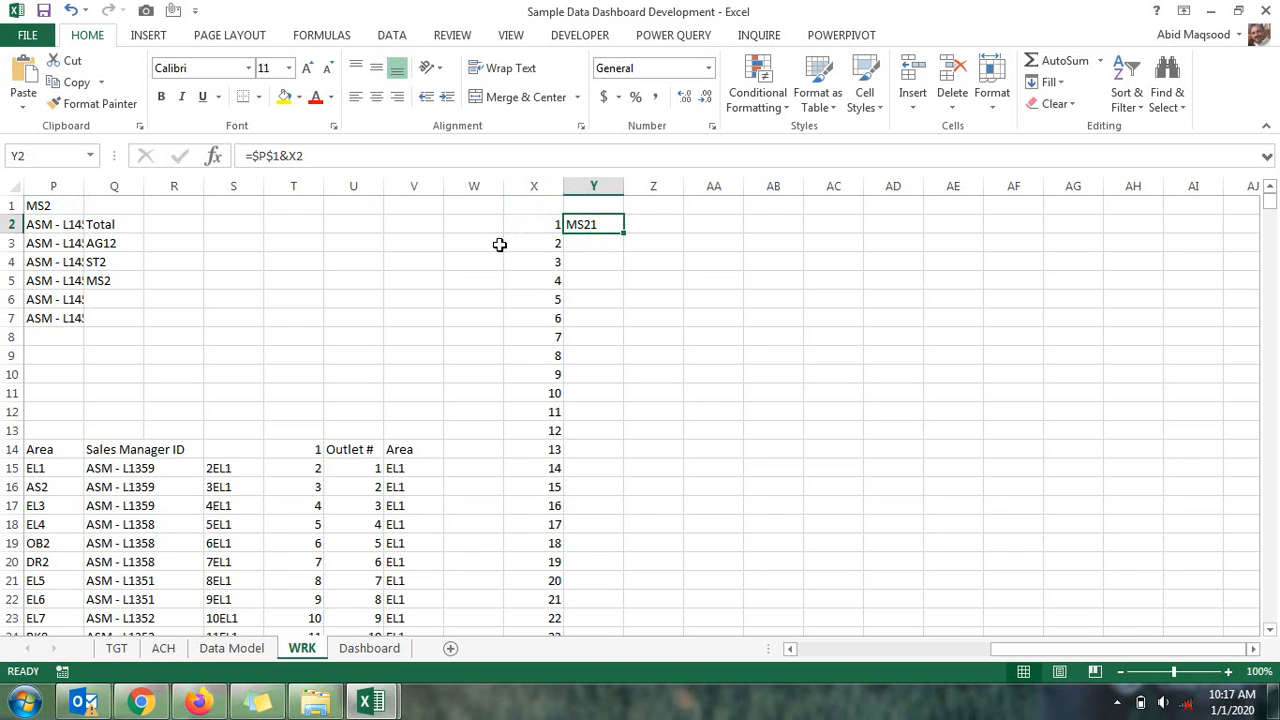
double_click(625, 234)
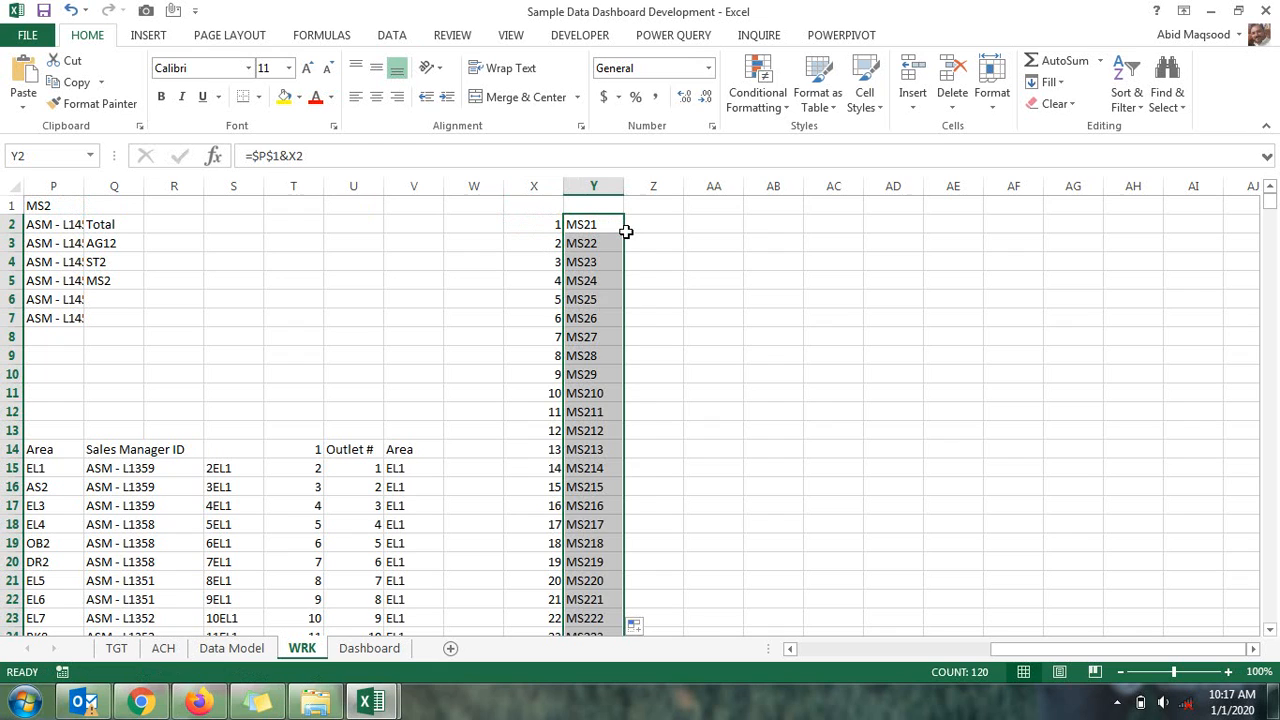
Replace the key formula in Y2 with =X2&$P$1 and fill it down column Y
left_click(624, 231)
type("=")
key("Left")
type("&")
key("Up")
key("ctrl+Left")
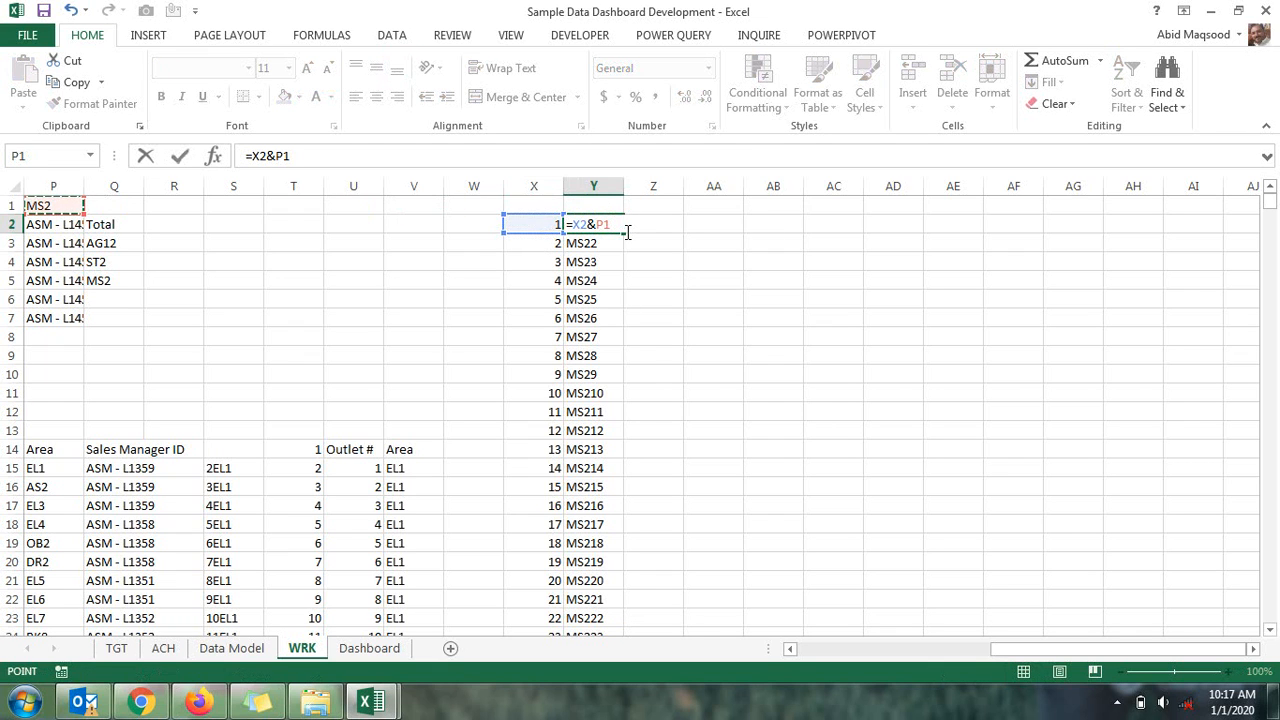
key("F4")
key("Return")
key("Up")
double_click(626, 231)
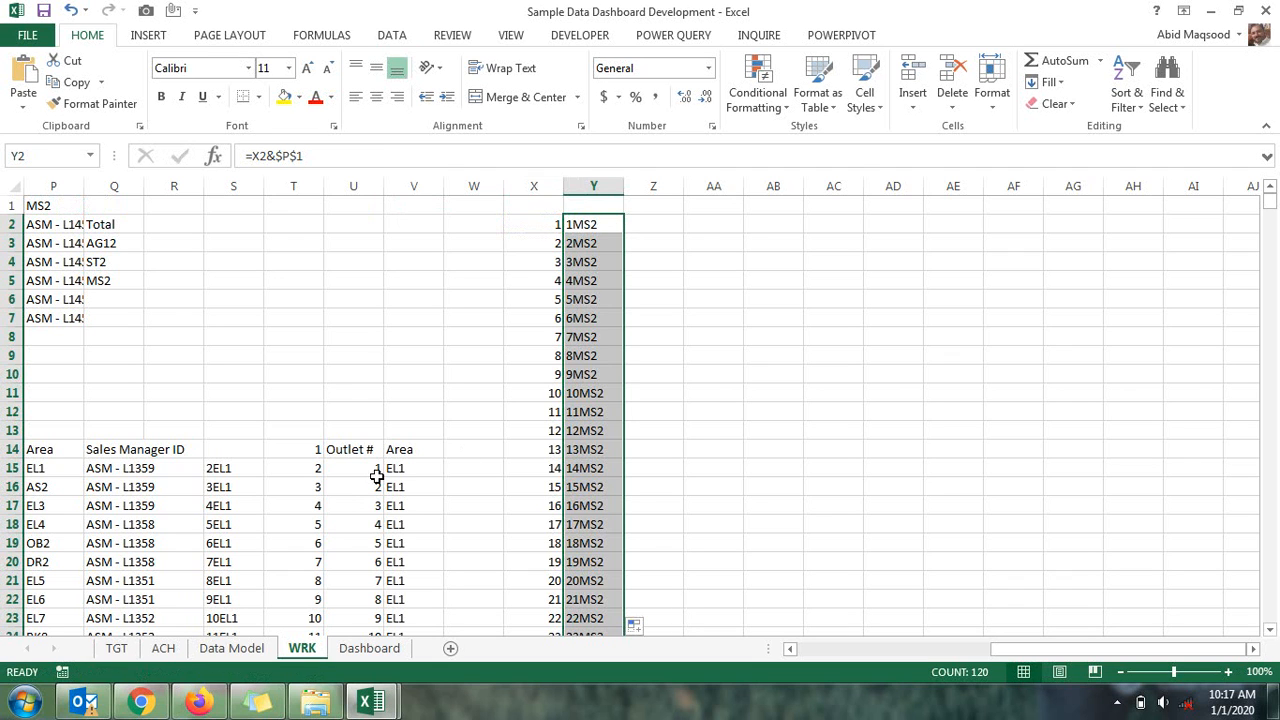
Check the outlet lookup columns S to U and enter Total in Z2 as the outlet list's first entry
left_click_drag(219, 449, 380, 622)
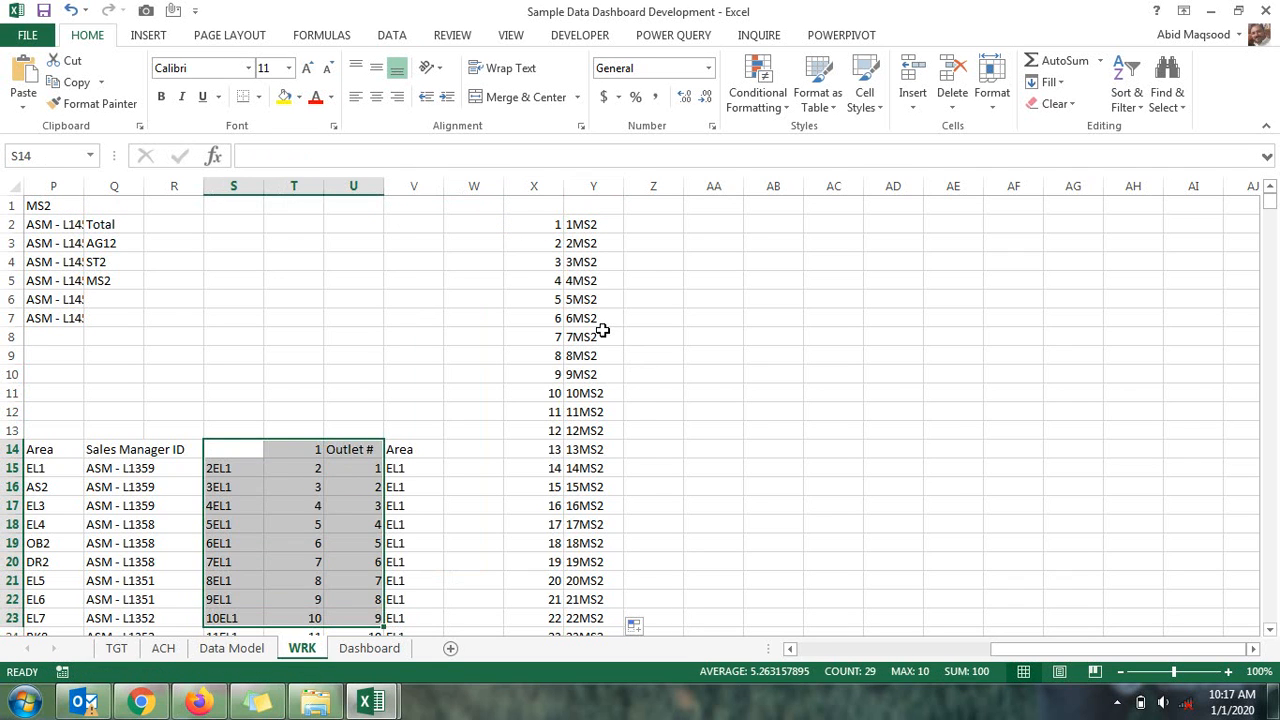
left_click(600, 337)
key("ctrl+Down")
key("Right")
key("ctrl+Up")
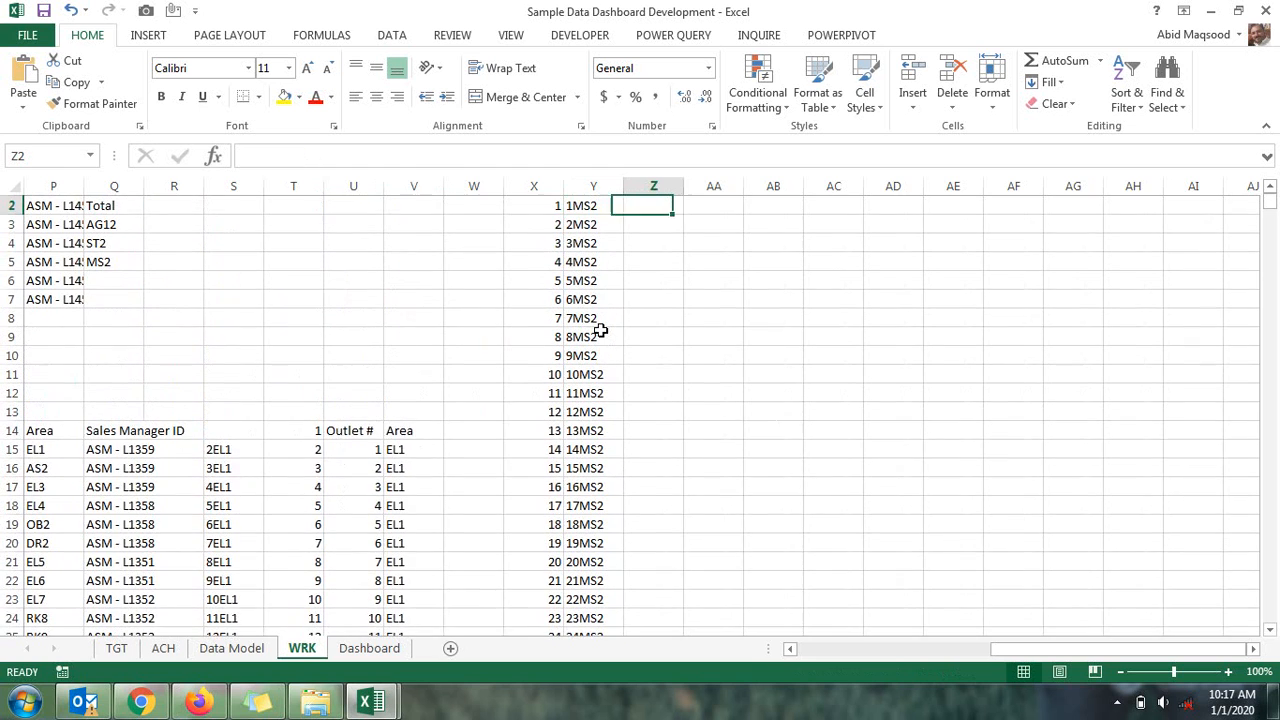
key("Down")
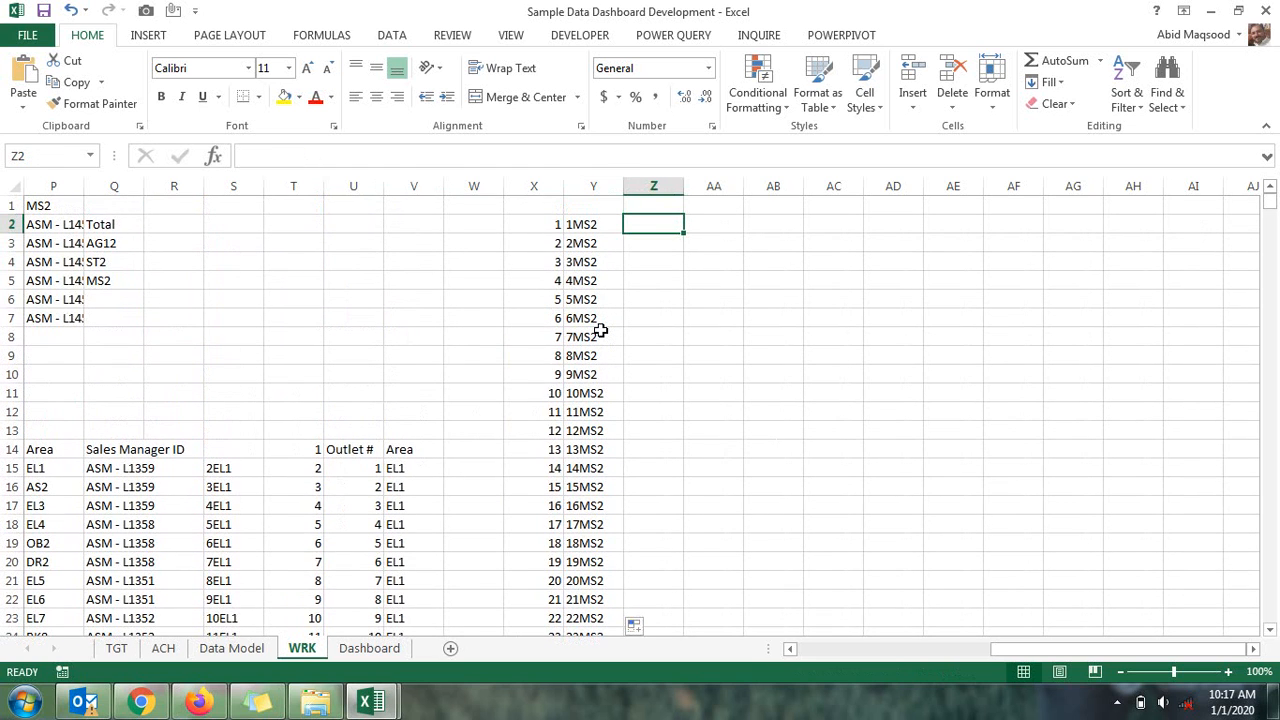
type("=")
key("Escape")
type("Total")
key("Return")
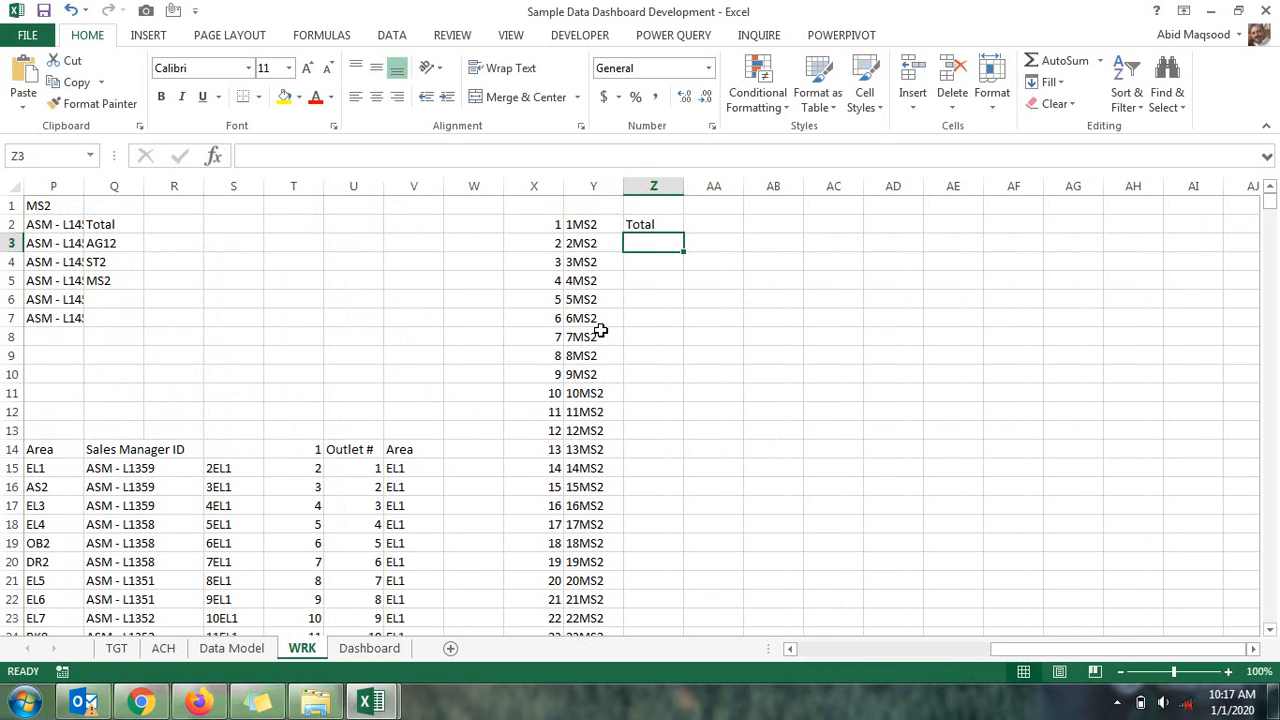
Begin an IFERROR formula in Z3 with VLOOKUP(Y3,S15:U5550,3,0) to return the outlet number
type("=IFERROR(VLOOKUP(")
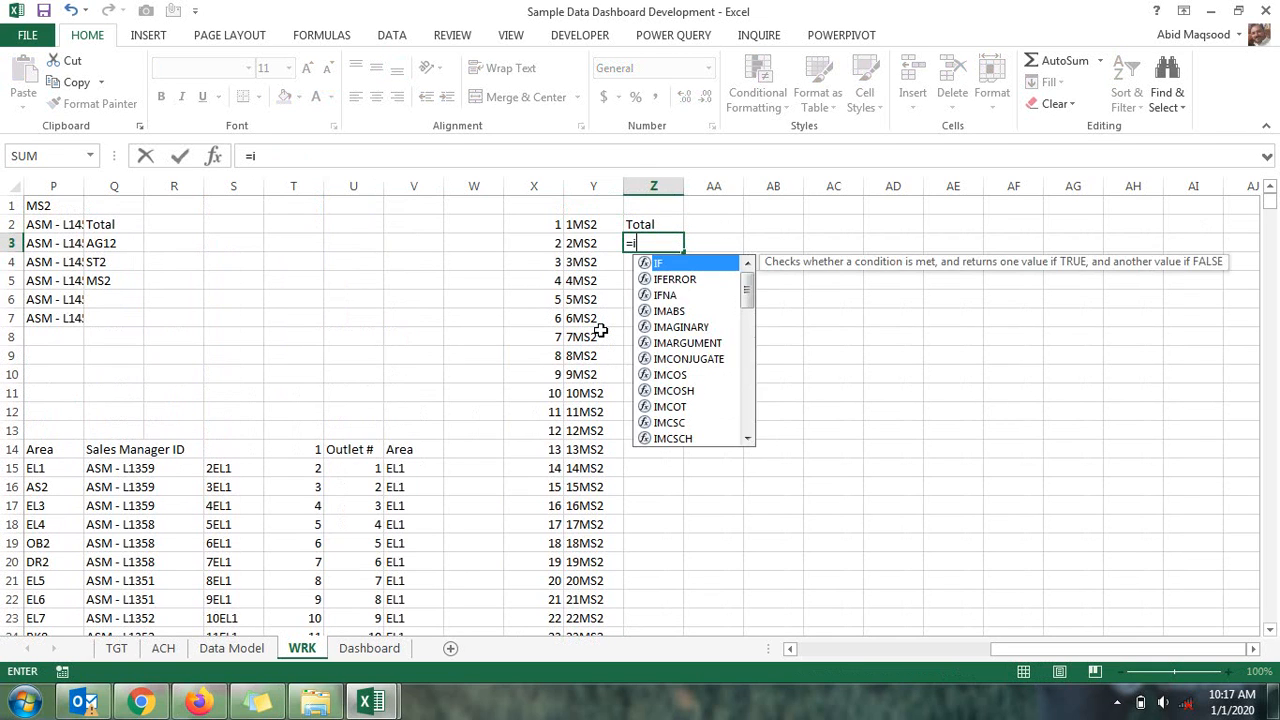
key("Left")
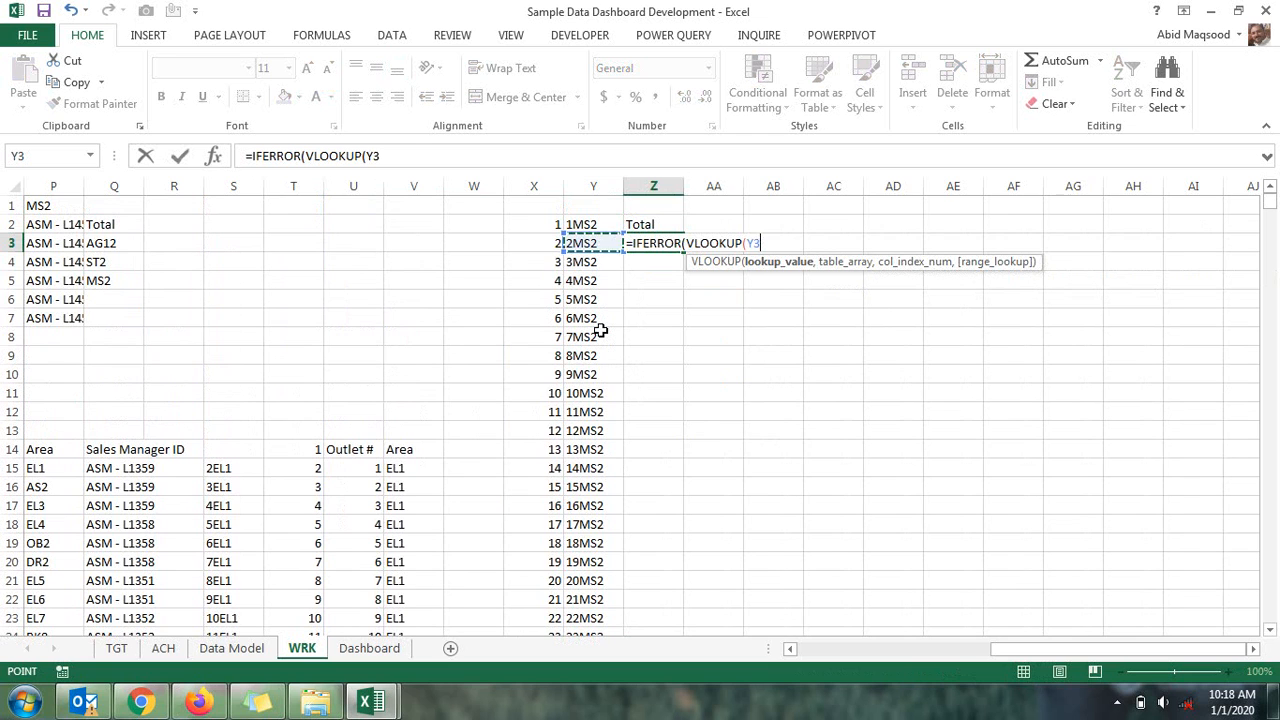
type(",")
left_click_drag(234, 471, 232, 471)
key("shift+Right")
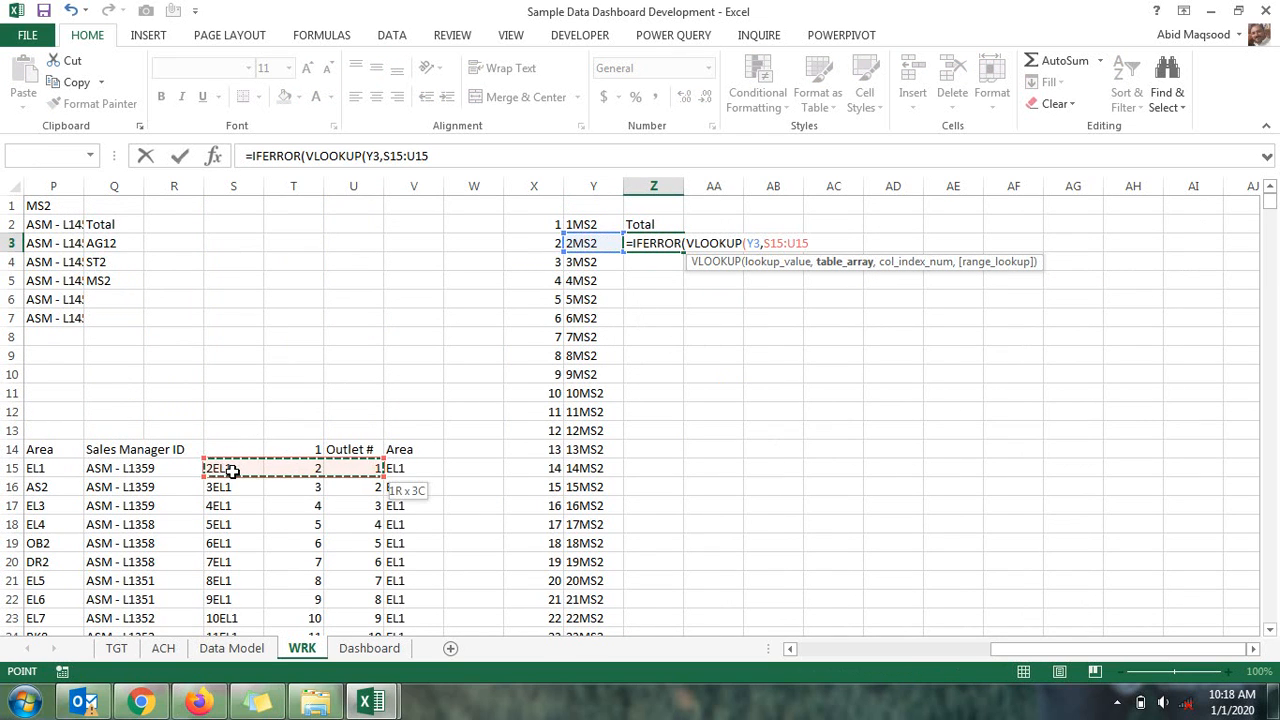
key("ctrl+shift+Down")
type(",")
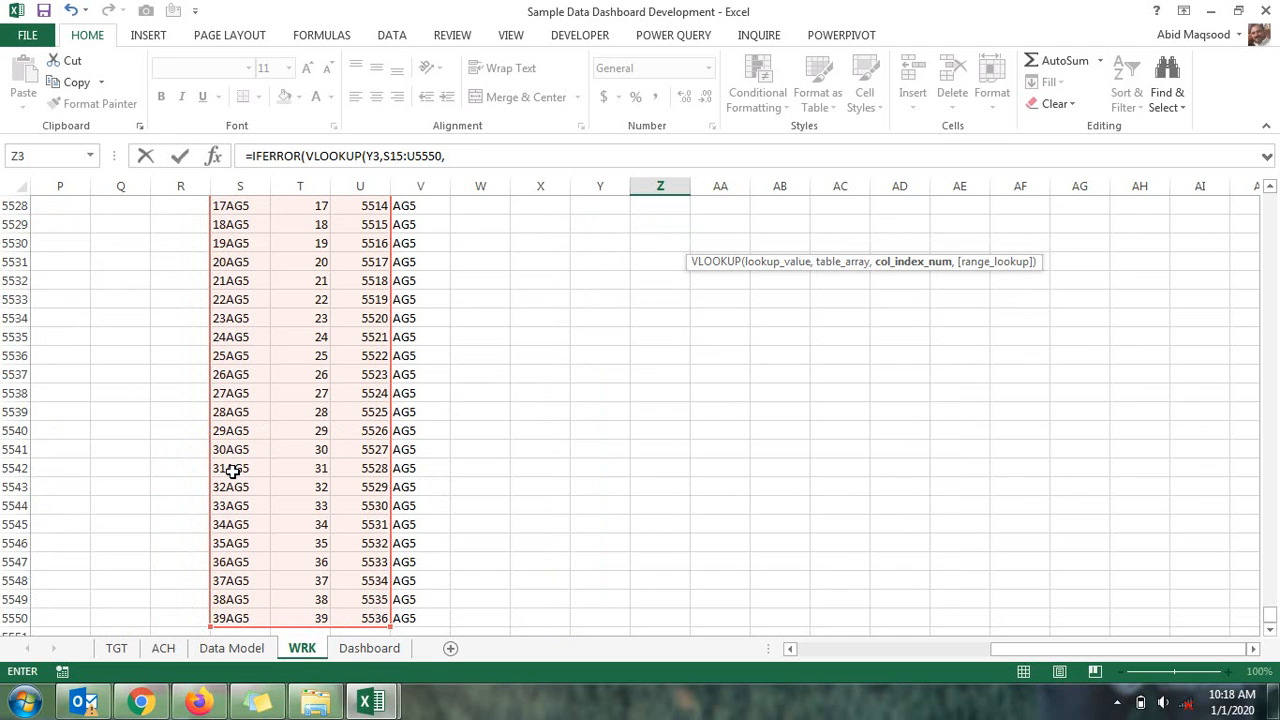
type("3,0)")
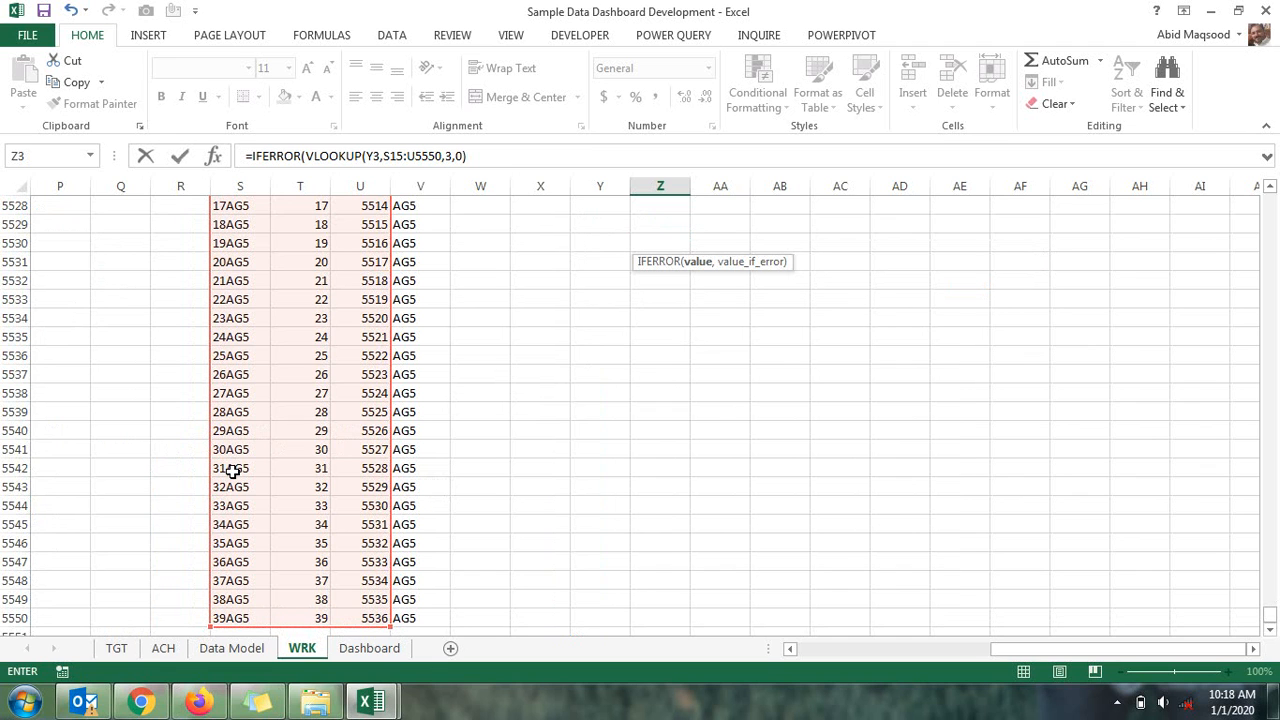
Make the lookup range absolute as $S$15:$U$5550, return "" on errors, and fill the formula down column Z
left_click(397, 160)
key("F4")
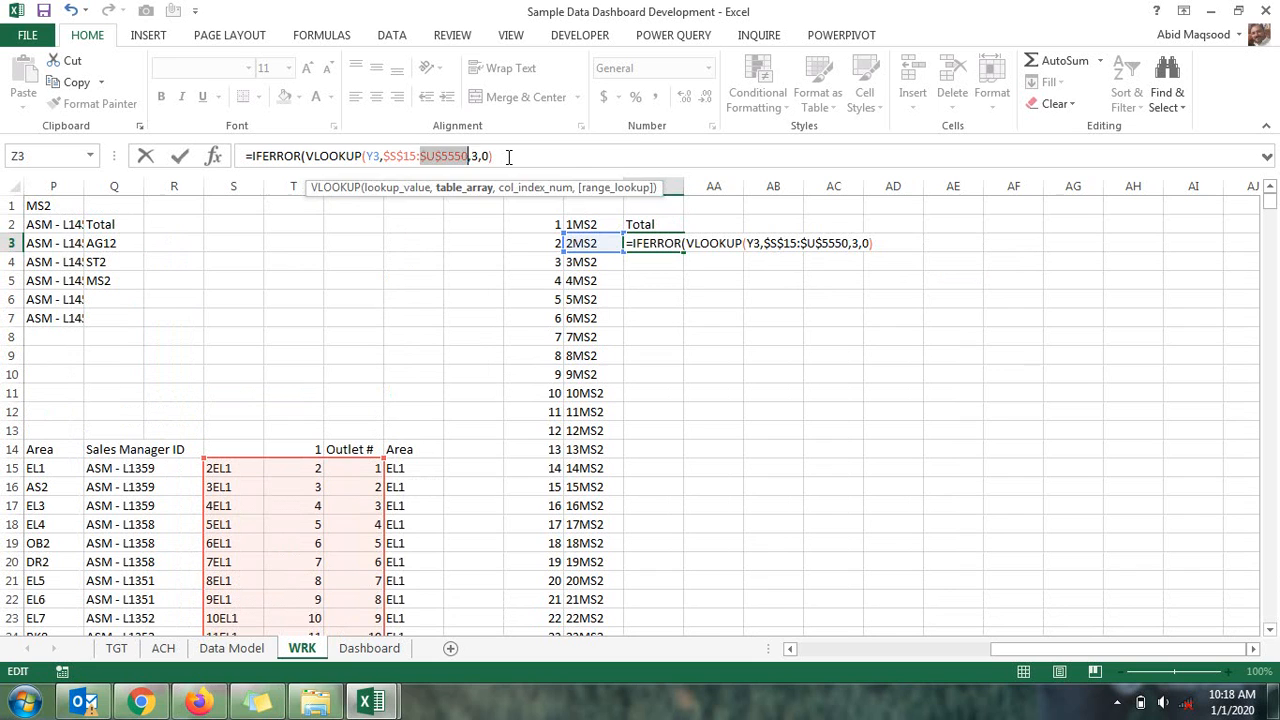
left_click(509, 157)
type(",\"\")")
key("Return")
key("Up")
double_click(684, 253)
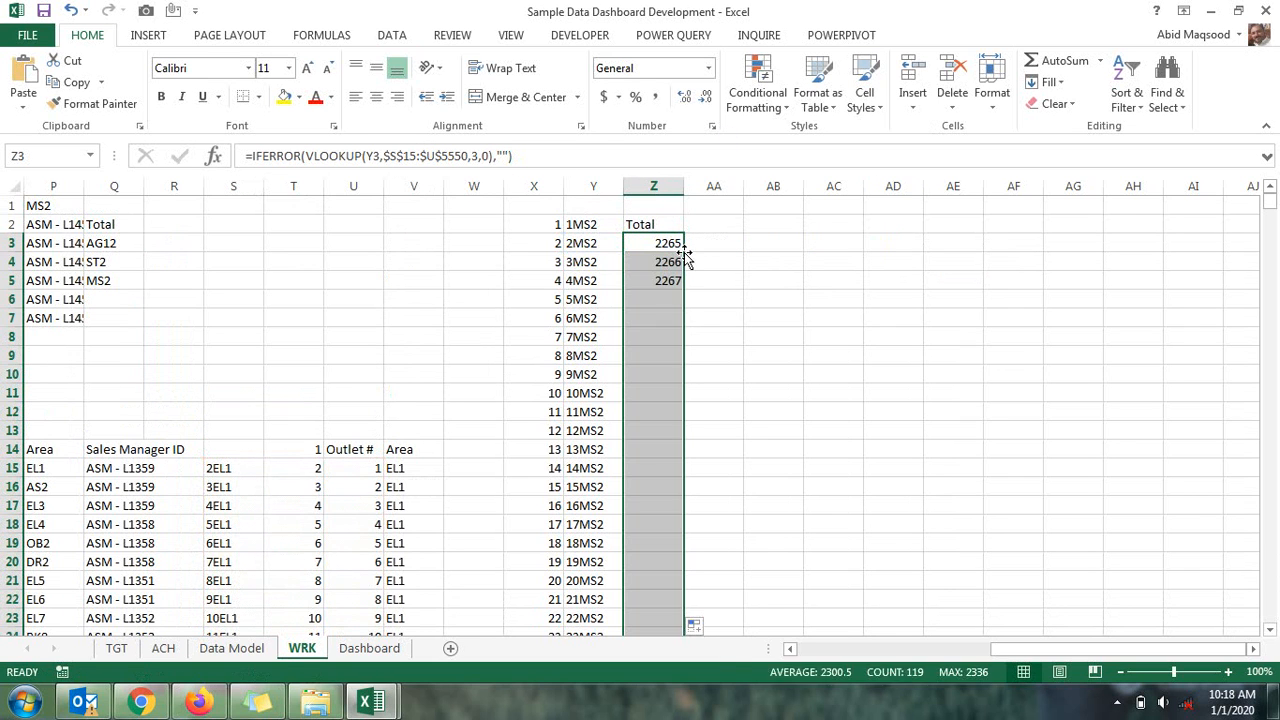
key("ctrl+Down")
key("ctrl+Up")
key("Down")
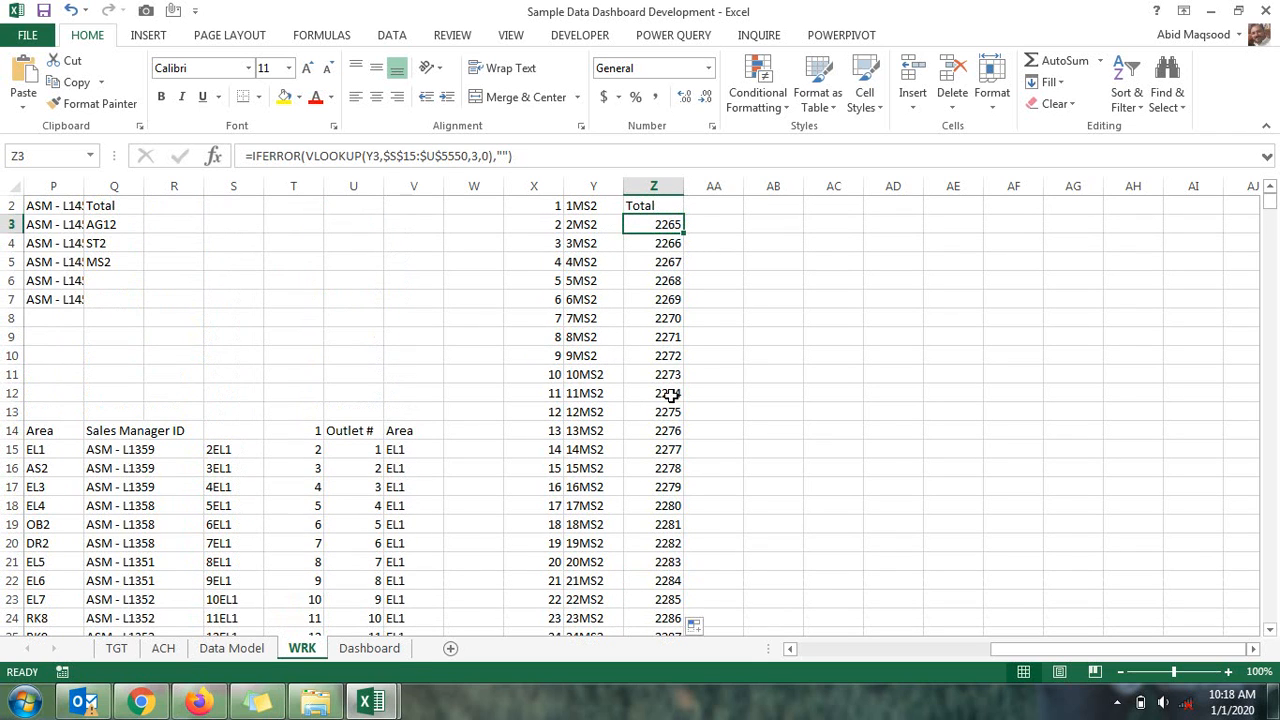
Duplicate the Dashboard's area list box below the original, from about row 26, and stretch the copy down to about row 37
left_click(389, 650)
left_click(91, 473)
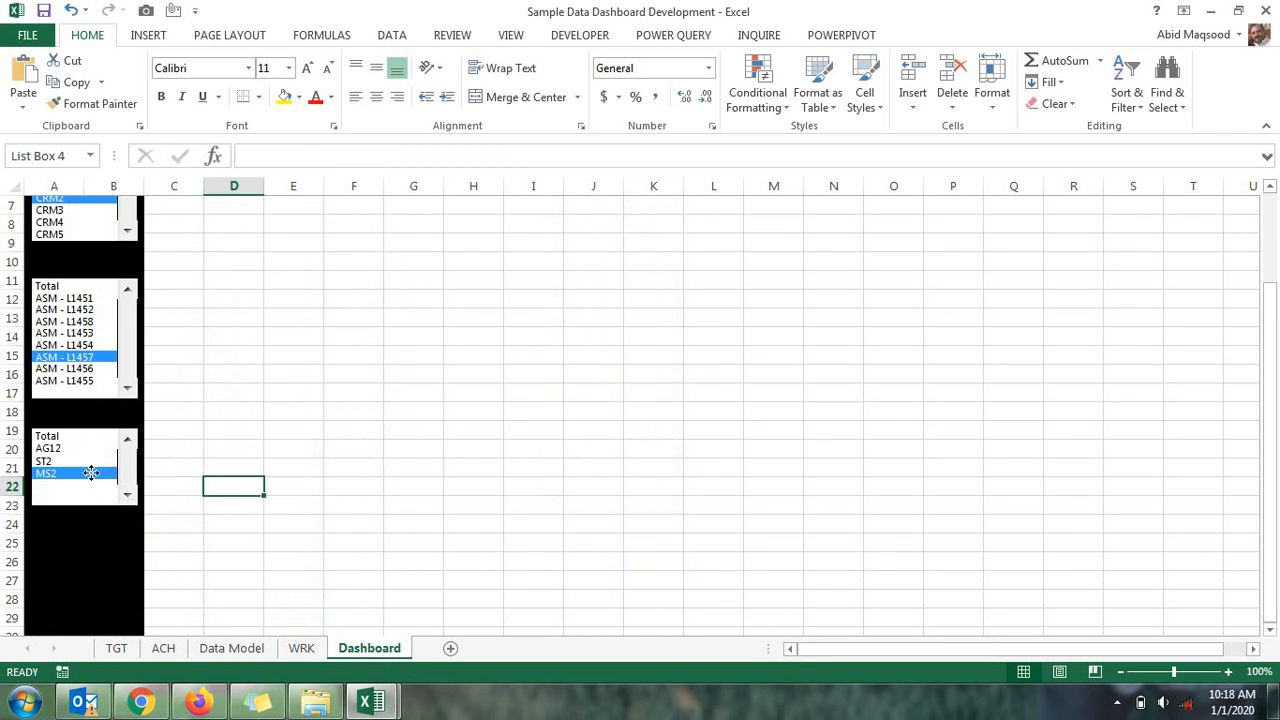
right_click(91, 473)
left_click(124, 511)
left_click(71, 528)
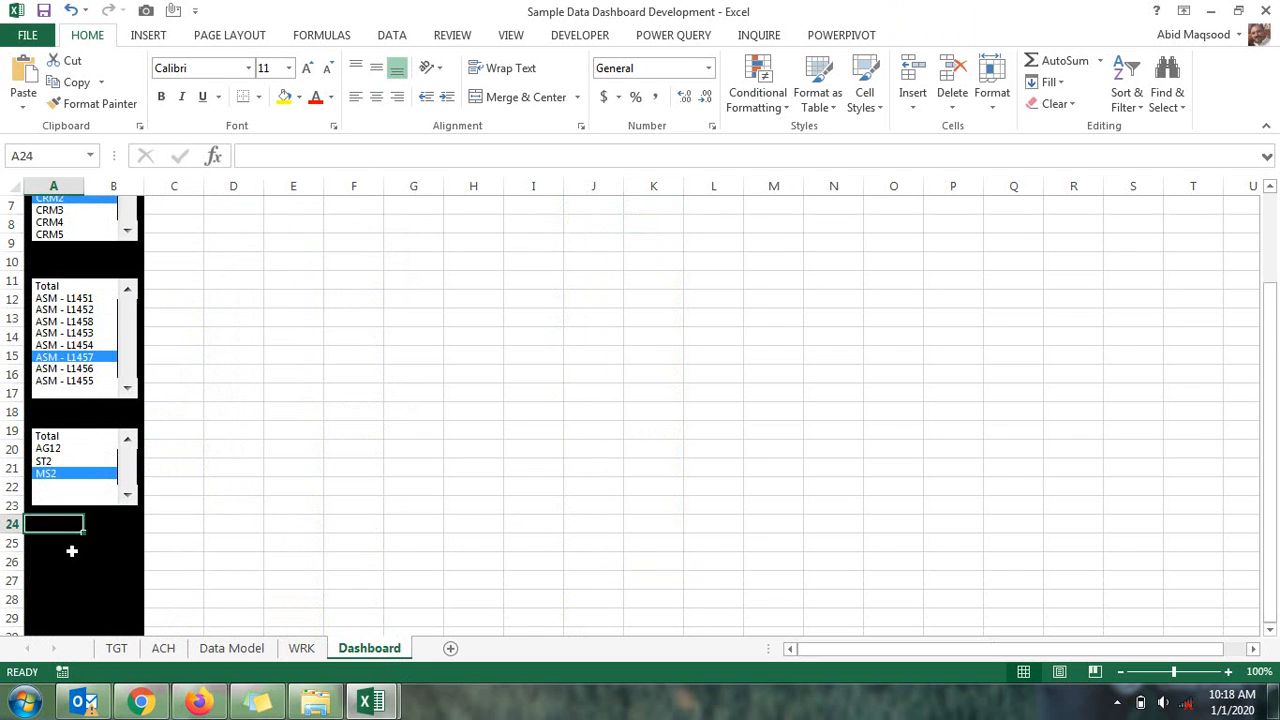
key("ctrl+v")
scroll(89, 534, "down", 3)
key("Down")
key("Down")
key("Down")
key("Down")
key("Down")
key("Down")
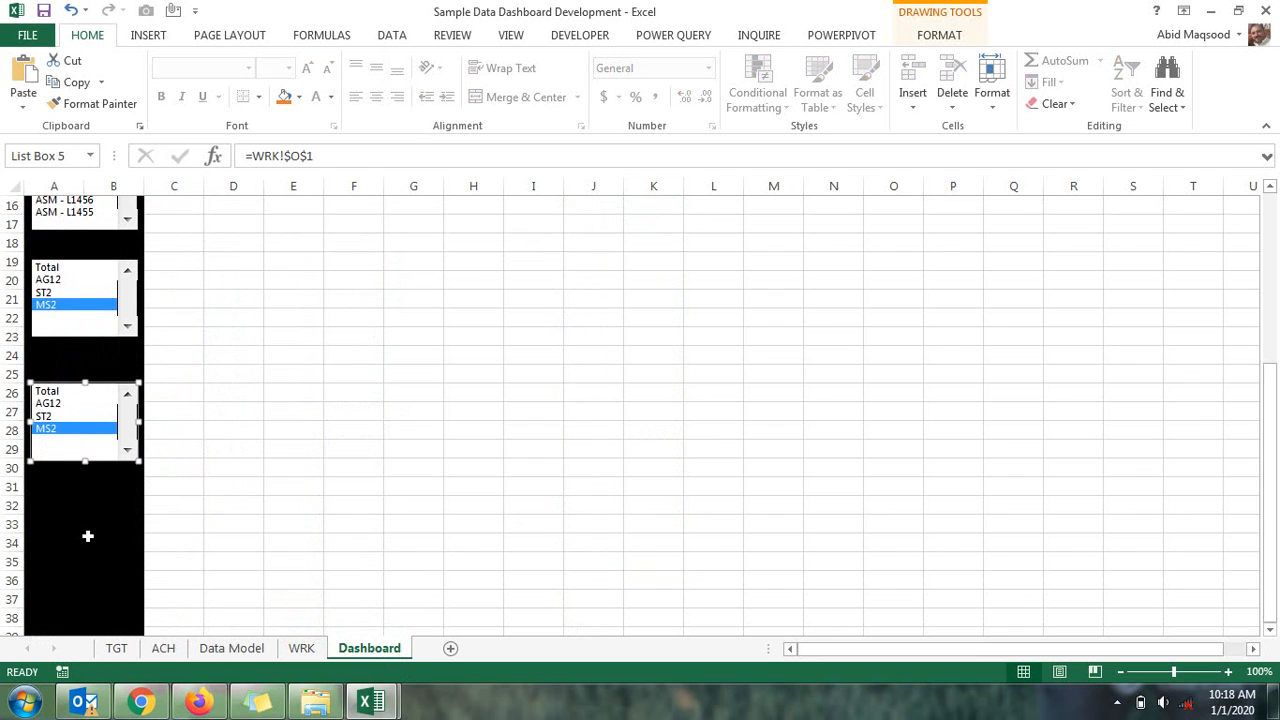
left_click_drag(85, 460, 85, 607)
Set the copied list box's input range to WRK!$Z$2:$Z$121 and its cell link to WRK!$X$1
right_click(72, 428)
left_click(120, 579)
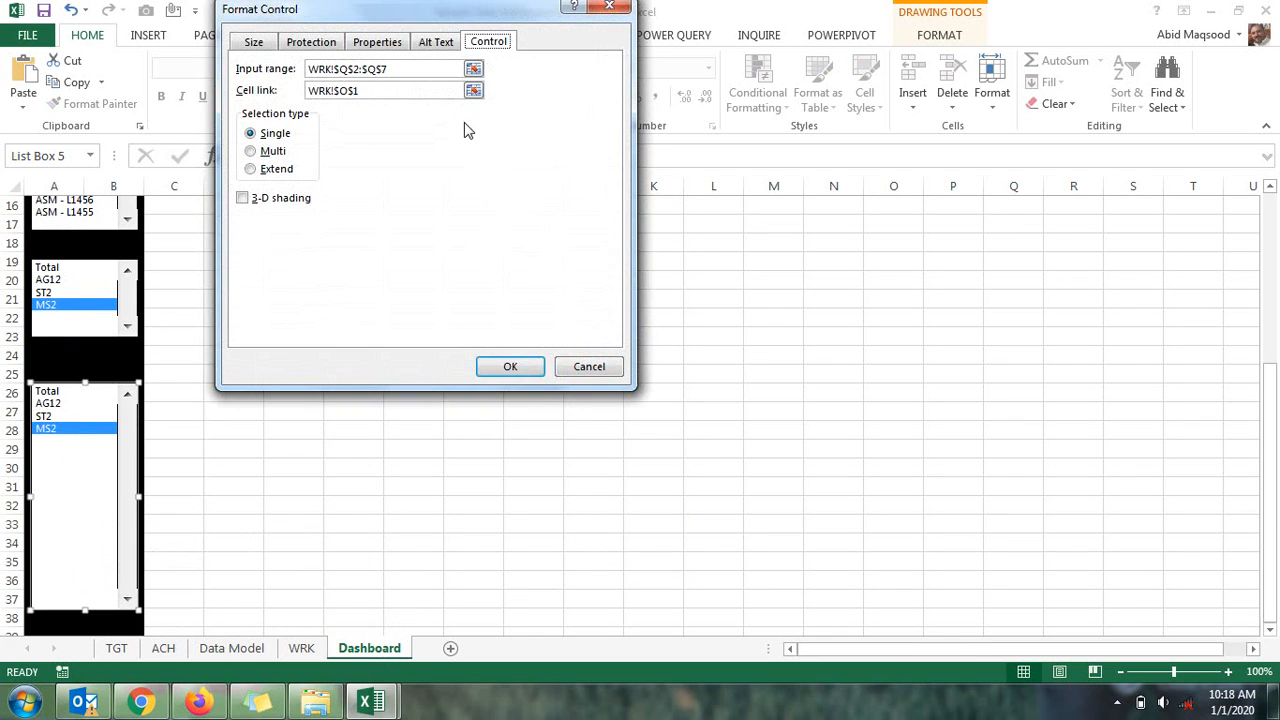
left_click(469, 78)
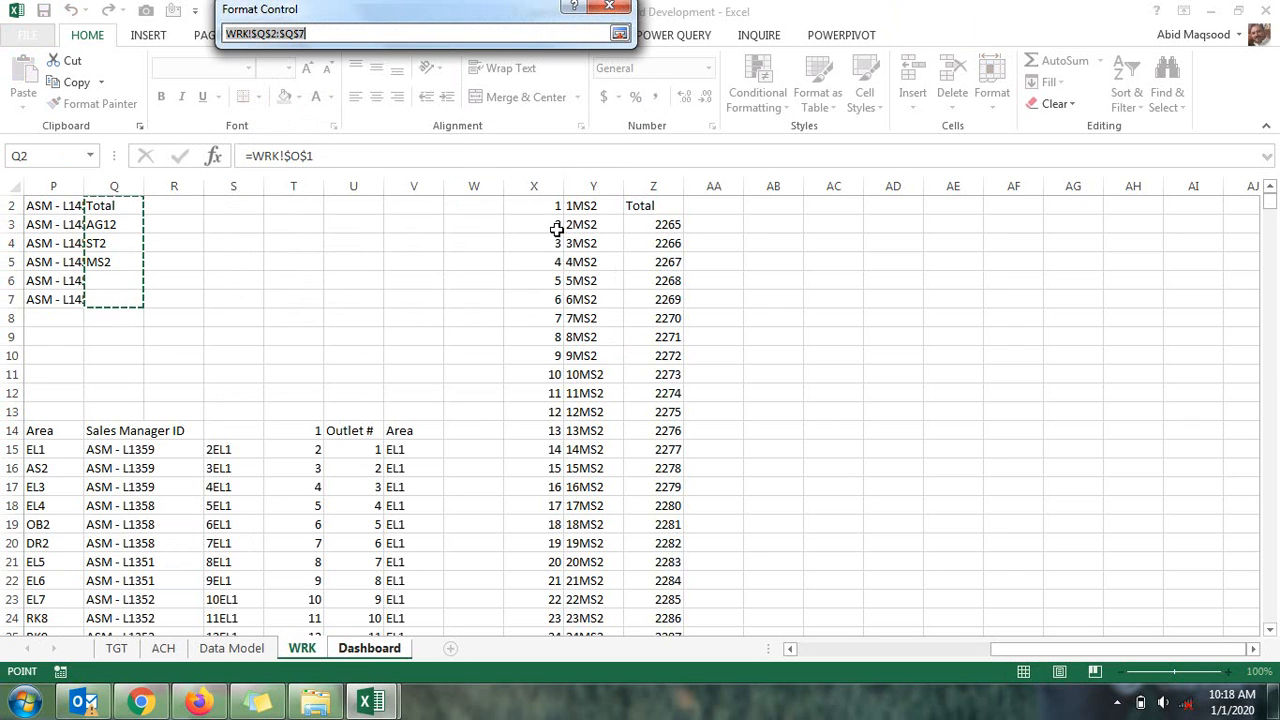
left_click(652, 207)
key("ctrl+shift+Down")
key("Return")
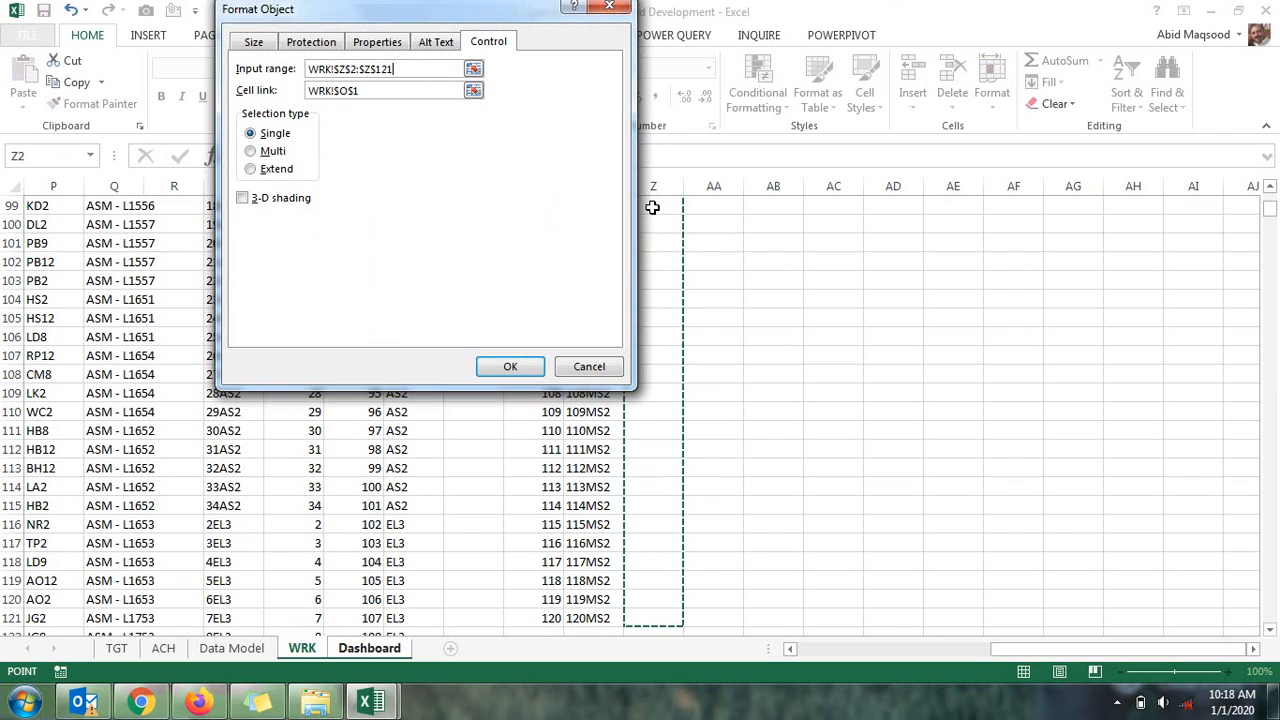
left_click(473, 91)
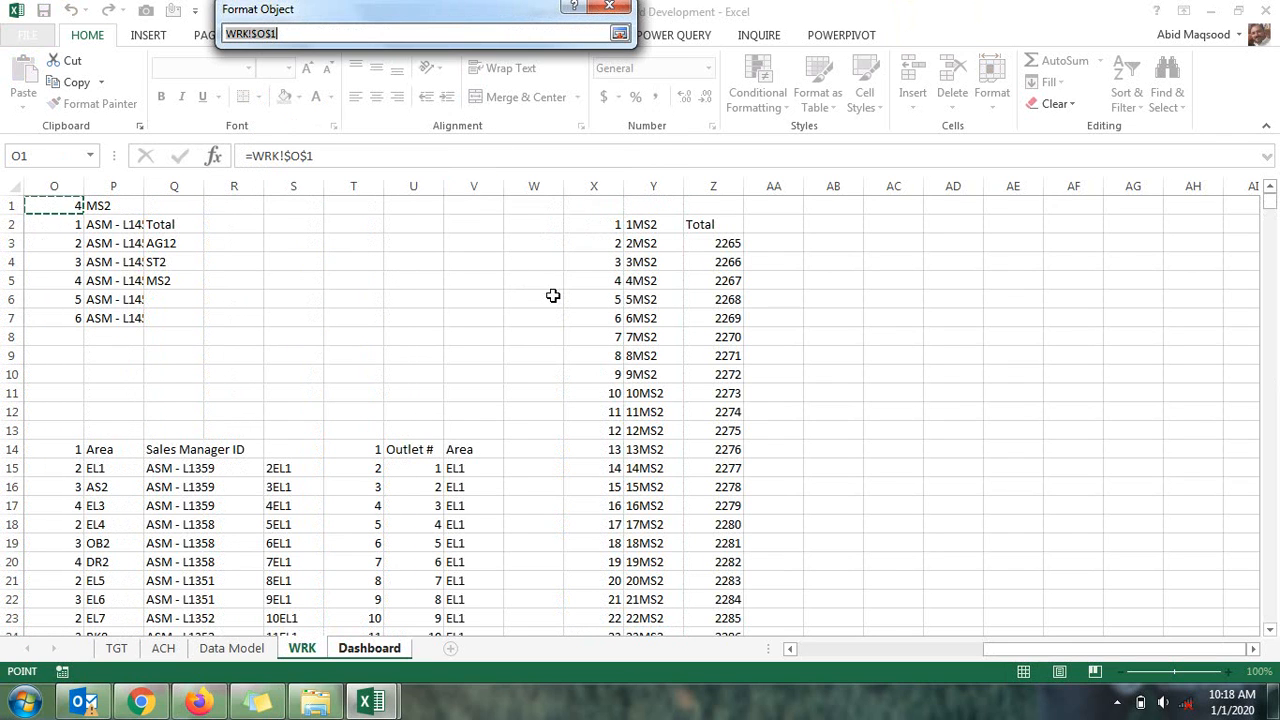
left_click(597, 207)
left_click(620, 34)
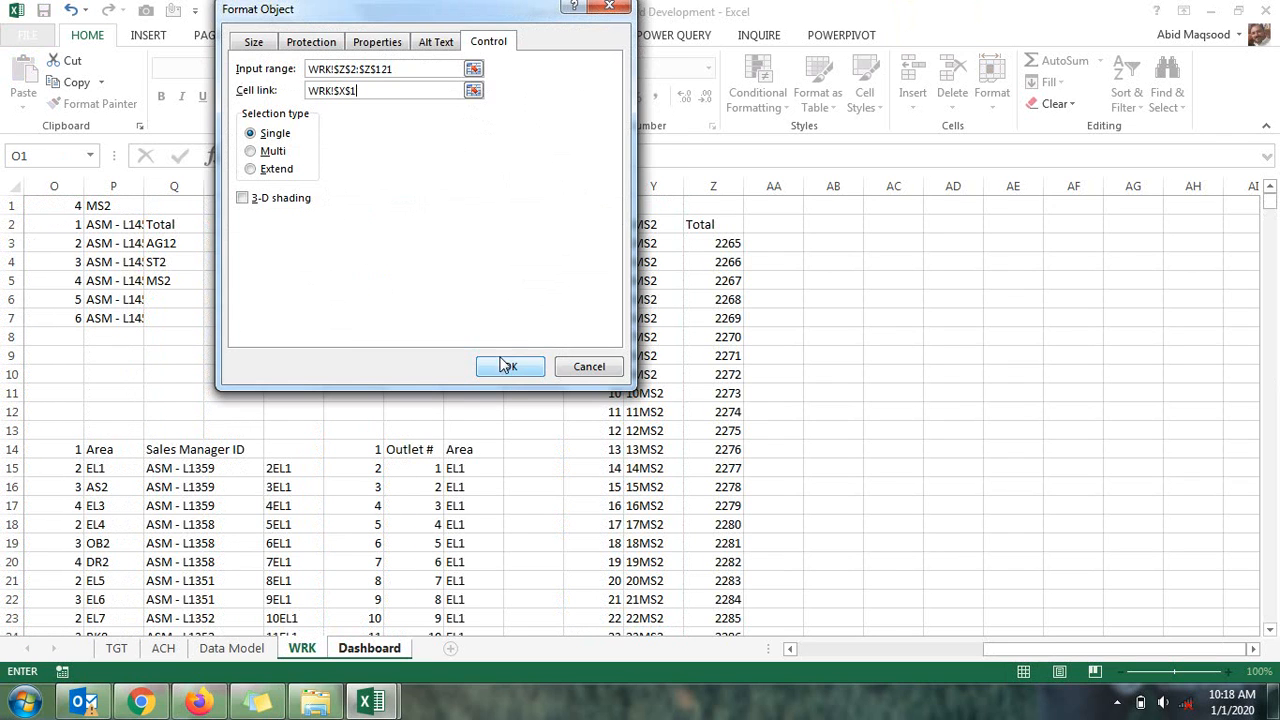
left_click(508, 368)
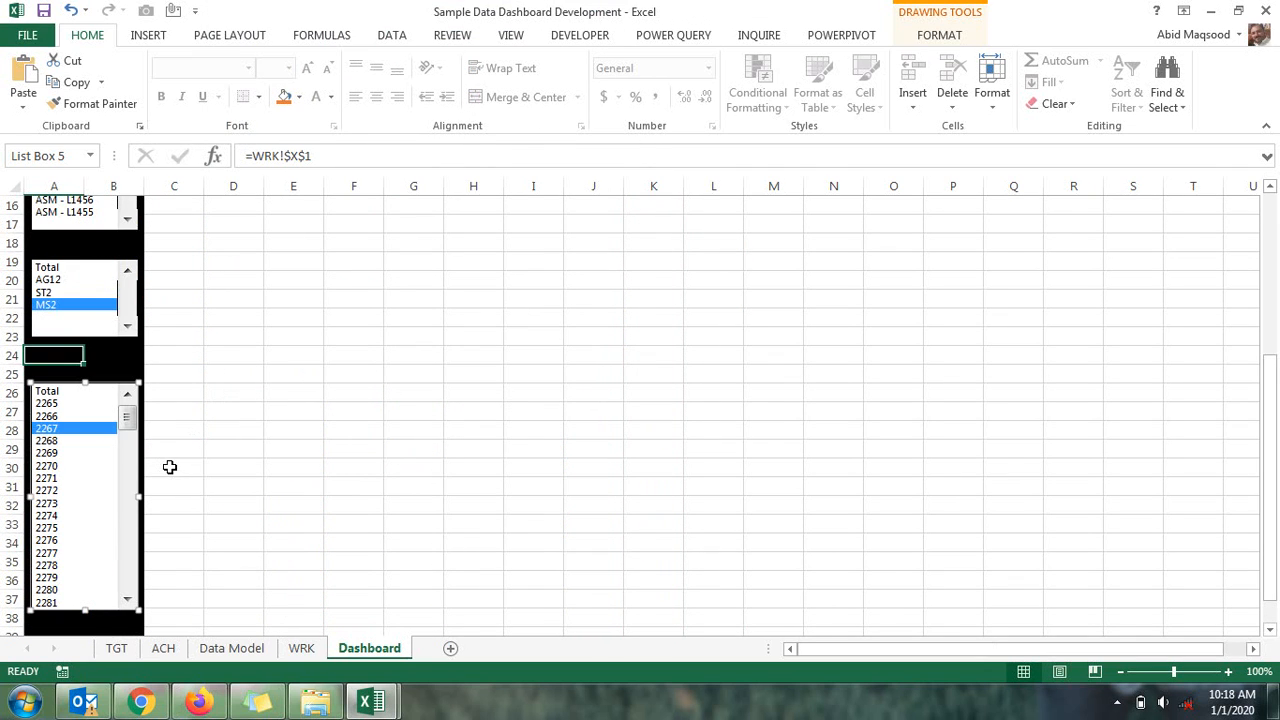
Enter =VLOOKUP(X1,$X$2:$Z$121,3,0) in WRK cell Y1 to return the selected outlet number
left_click(301, 648)
left_click(667, 212)
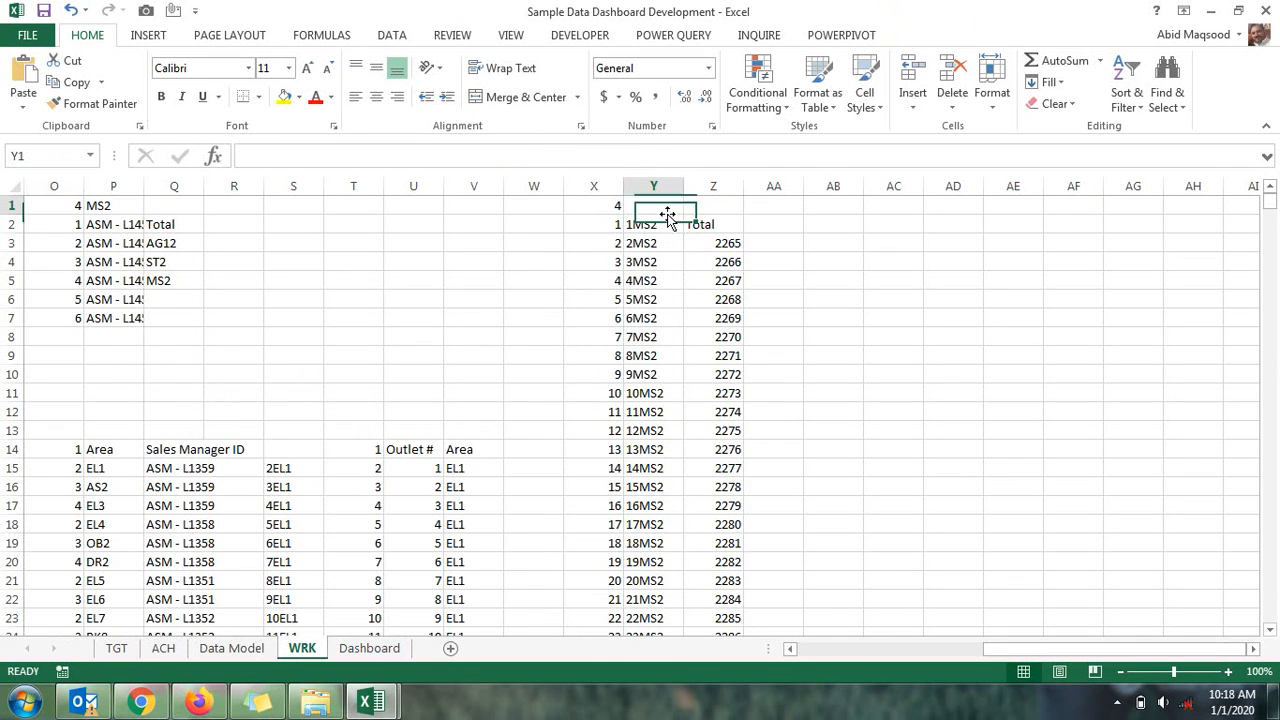
type("=vl")
key("Tab")
key("Left")
type(",")
key("Down")
key("Left")
key("shift+Right")
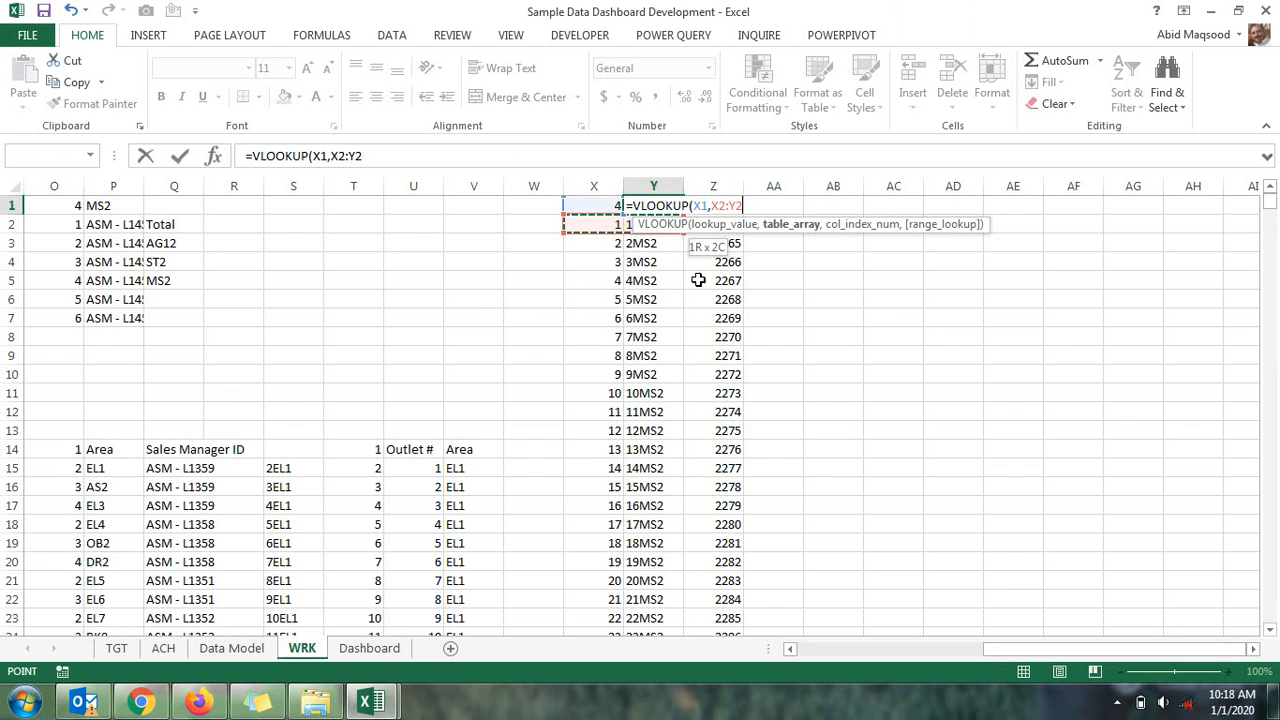
key("shift+Right")
key("ctrl+shift+Down")
key("F4")
type(",")
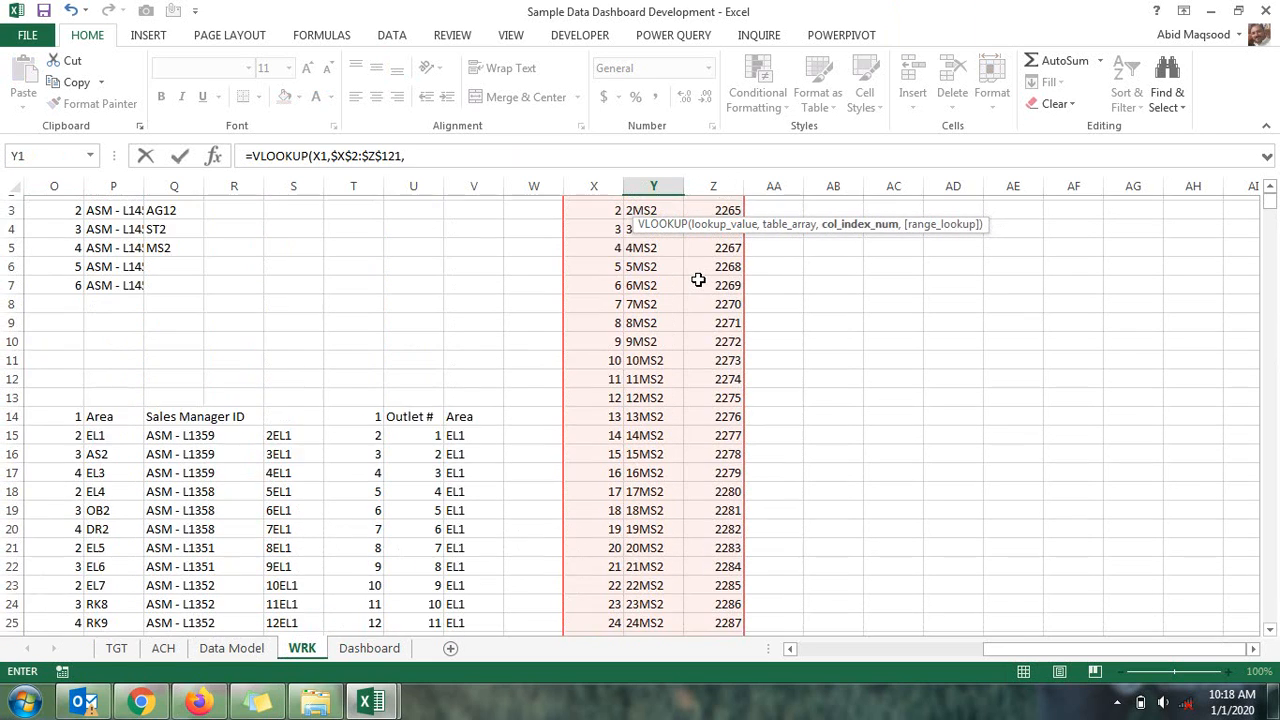
type("2,")
key("BackSpace")
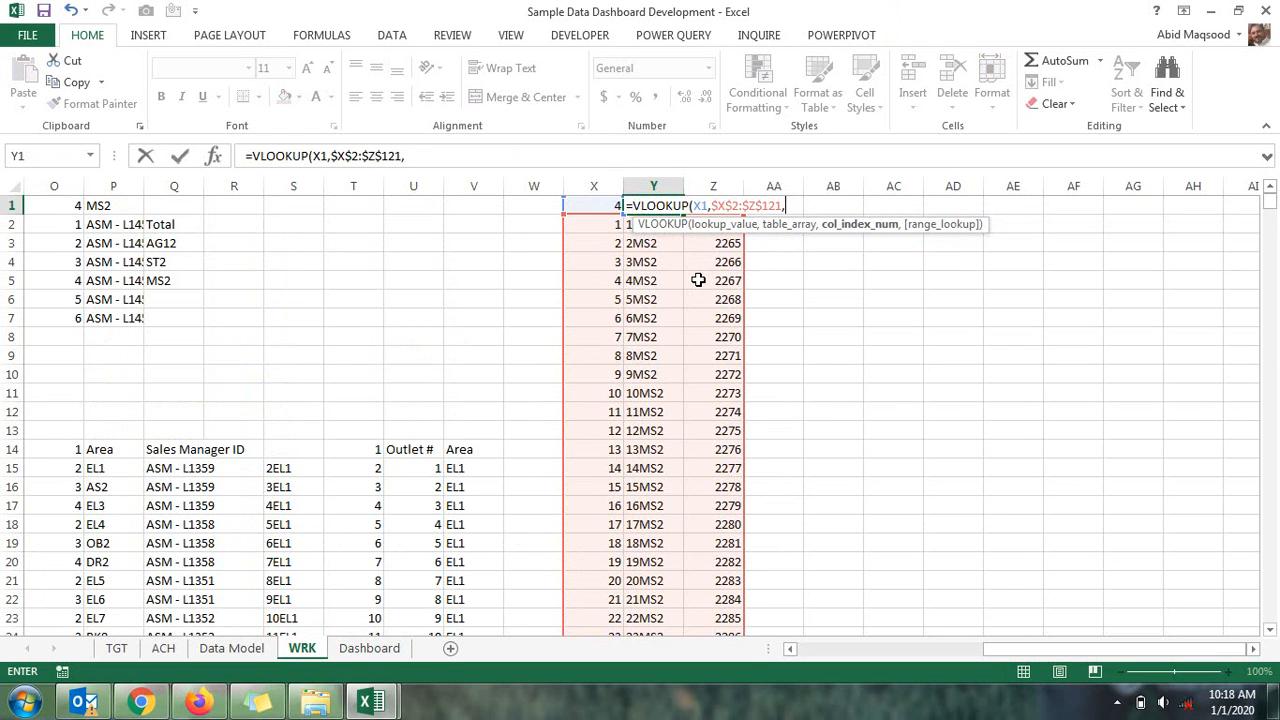
type("3,0")
key("Return")
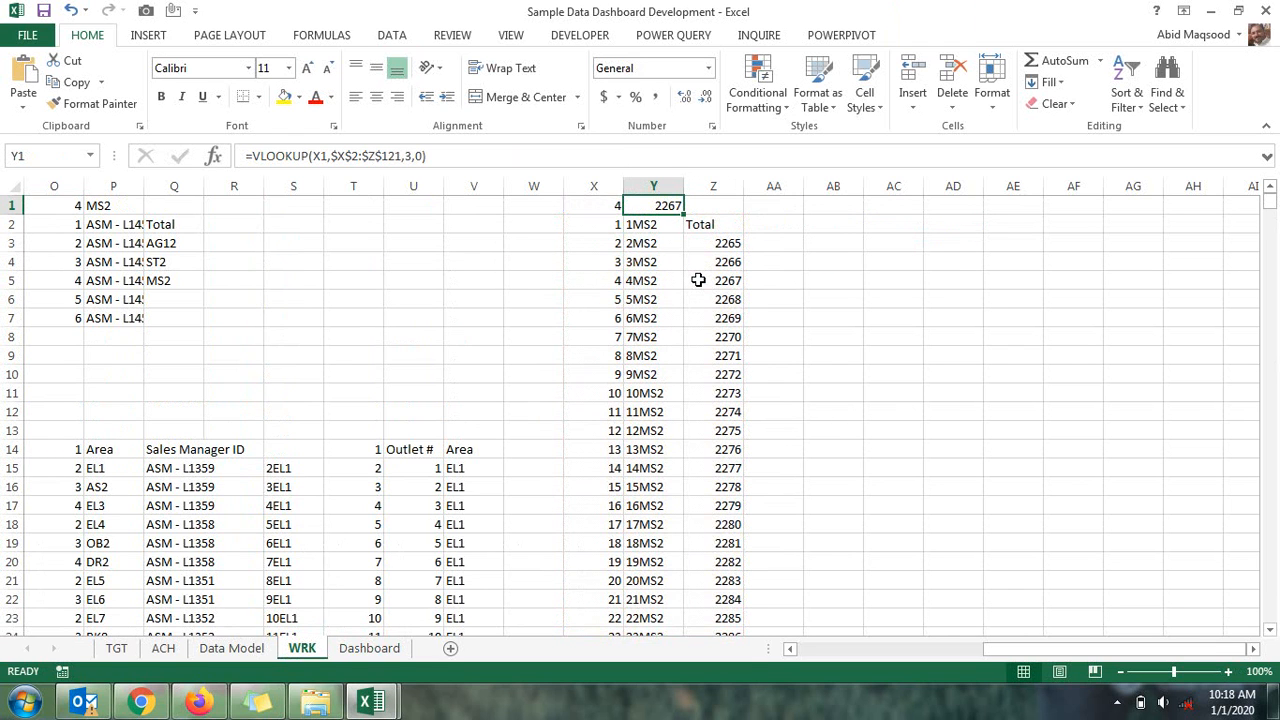
Copy the yellow formatting of link cell I1 to the other selector link cells O1 and X1 with Format Painter
key("ctrl+Left")
key("ctrl+Left")
key("ctrl+Left")
key("ctrl+Left")
key("ctrl+Left")
key("ctrl+Left")
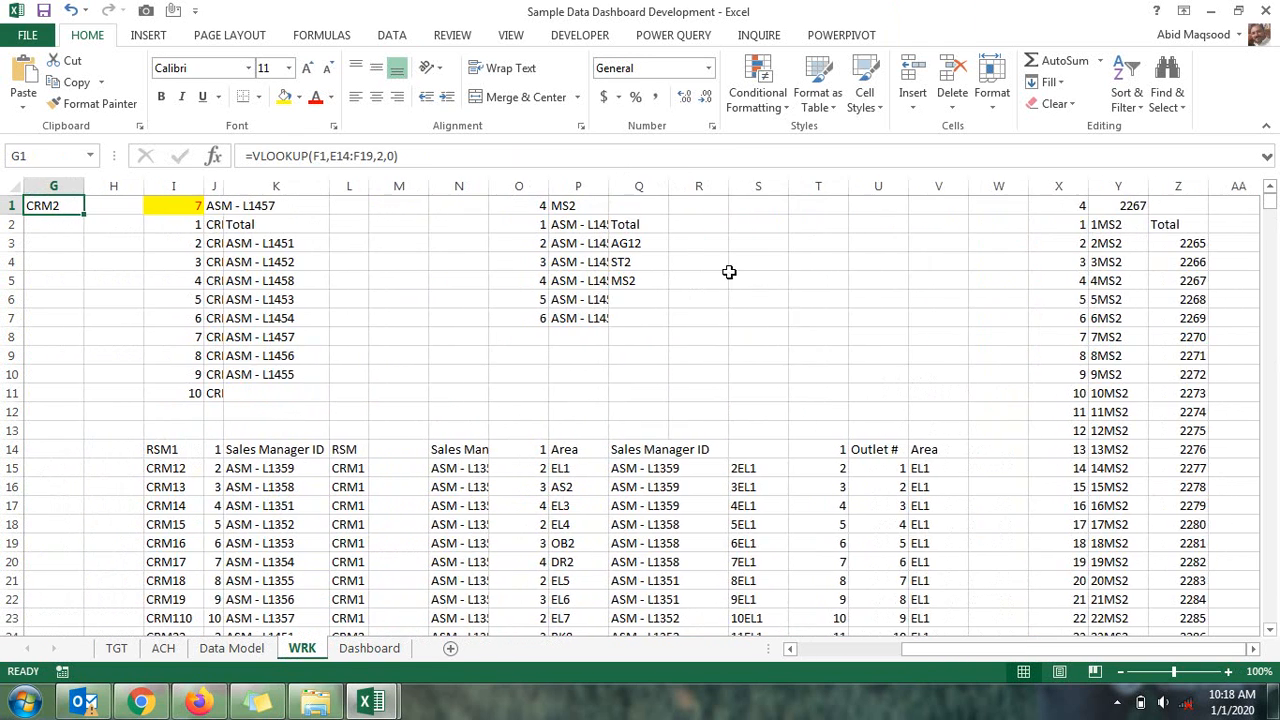
left_click(180, 206)
left_click(93, 103)
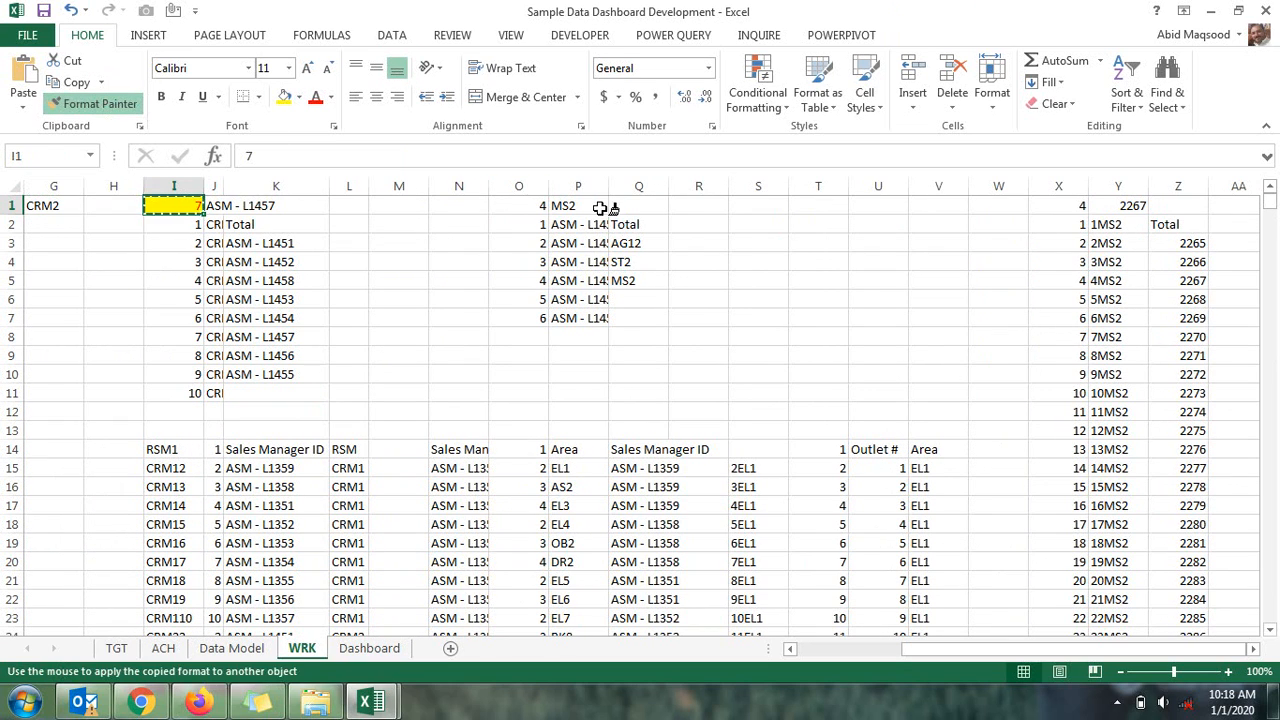
left_click(518, 206)
left_click(1062, 205)
key("Escape")
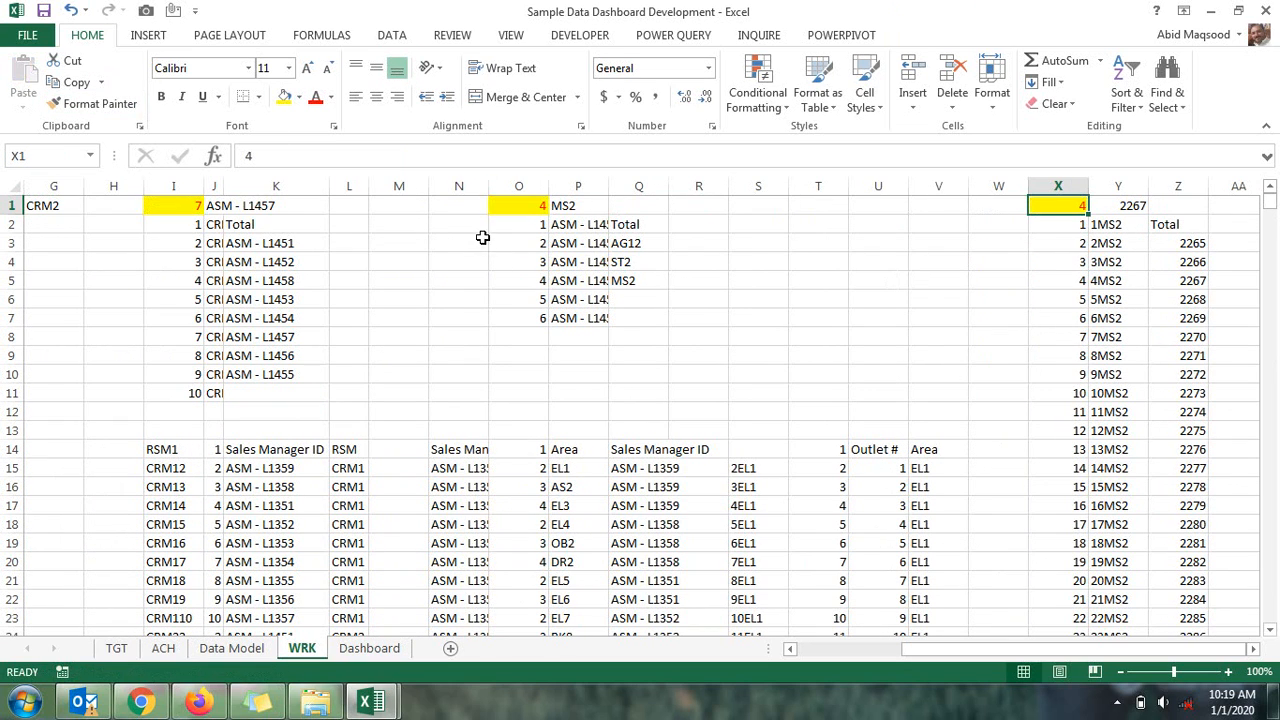
Merge and center cells C1:P2 in the Dashboard's black header band, with middle vertical alignment
left_click(388, 648)
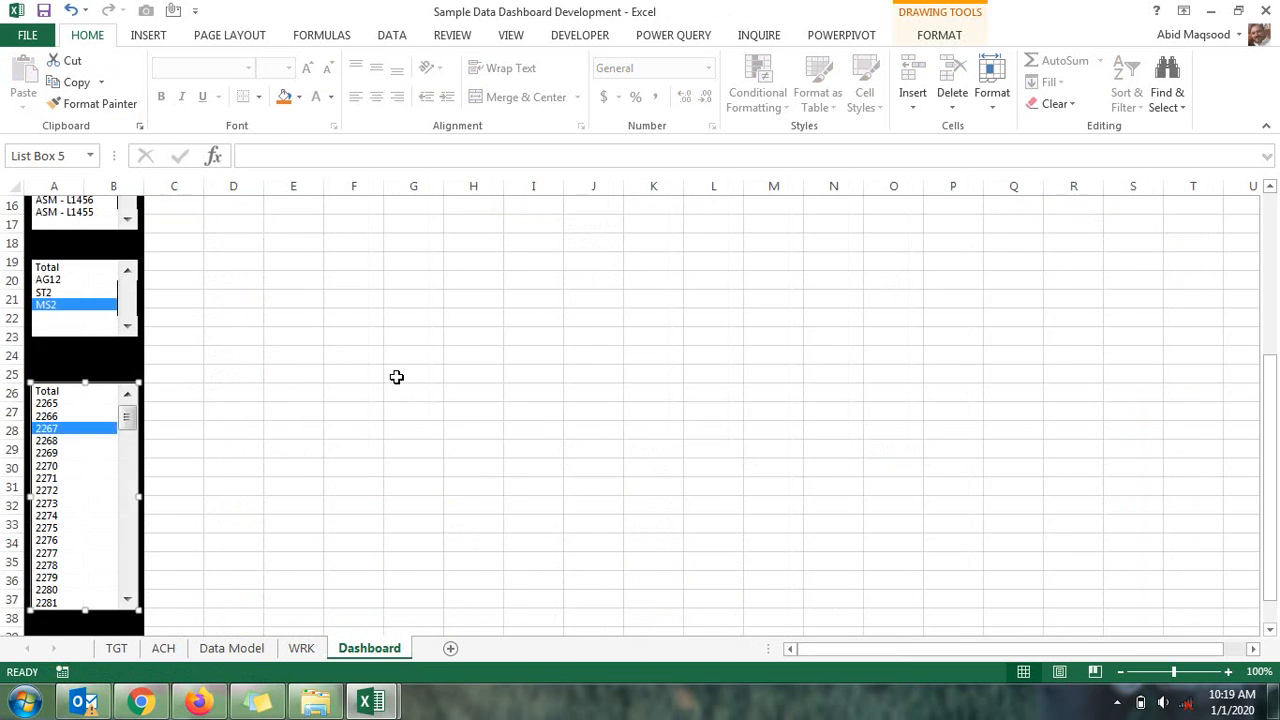
scroll(397, 374, "up", 6)
left_click(419, 269)
left_click_drag(166, 211, 962, 224)
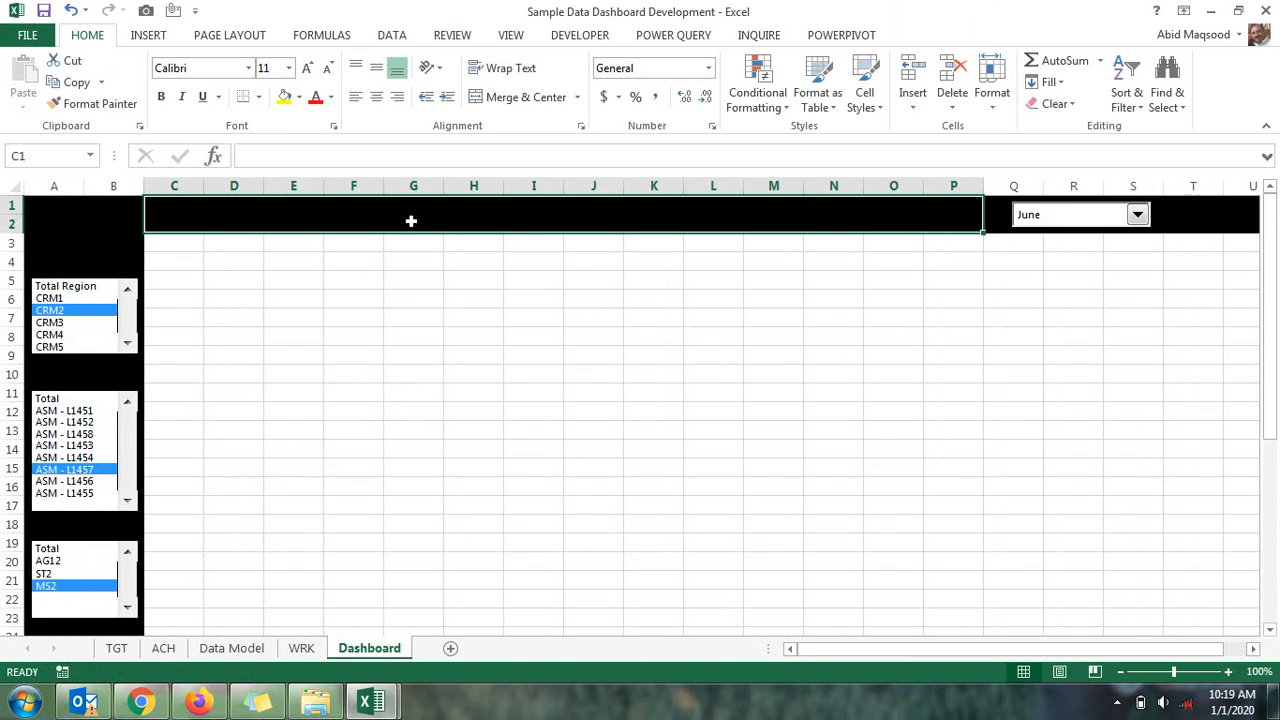
left_click(376, 67)
left_click(376, 97)
left_click(492, 98)
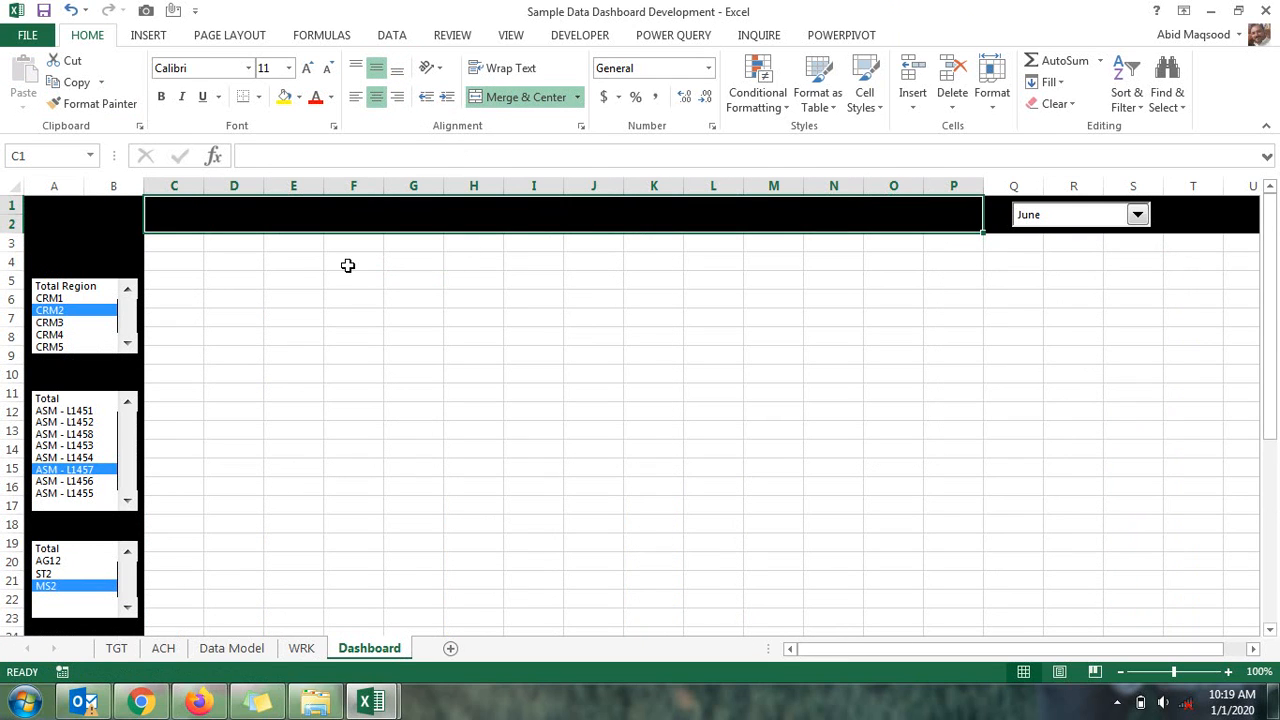
left_click(301, 648)
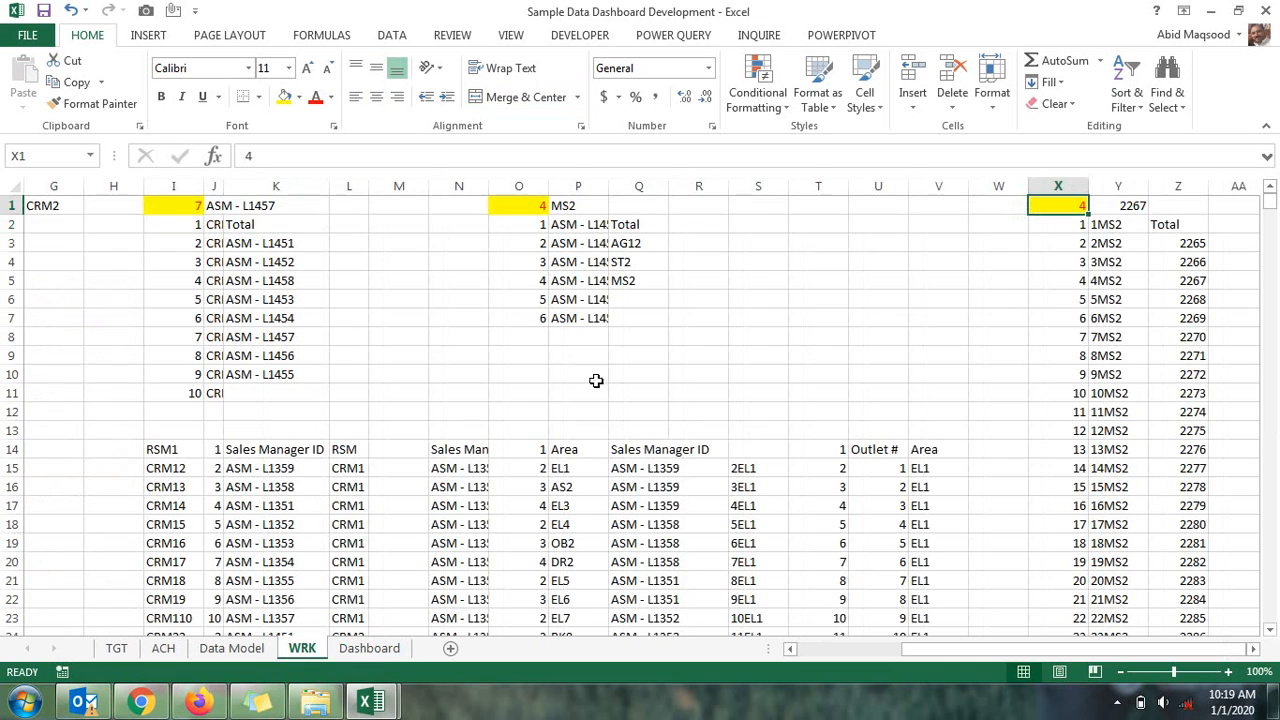
left_click(1163, 201)
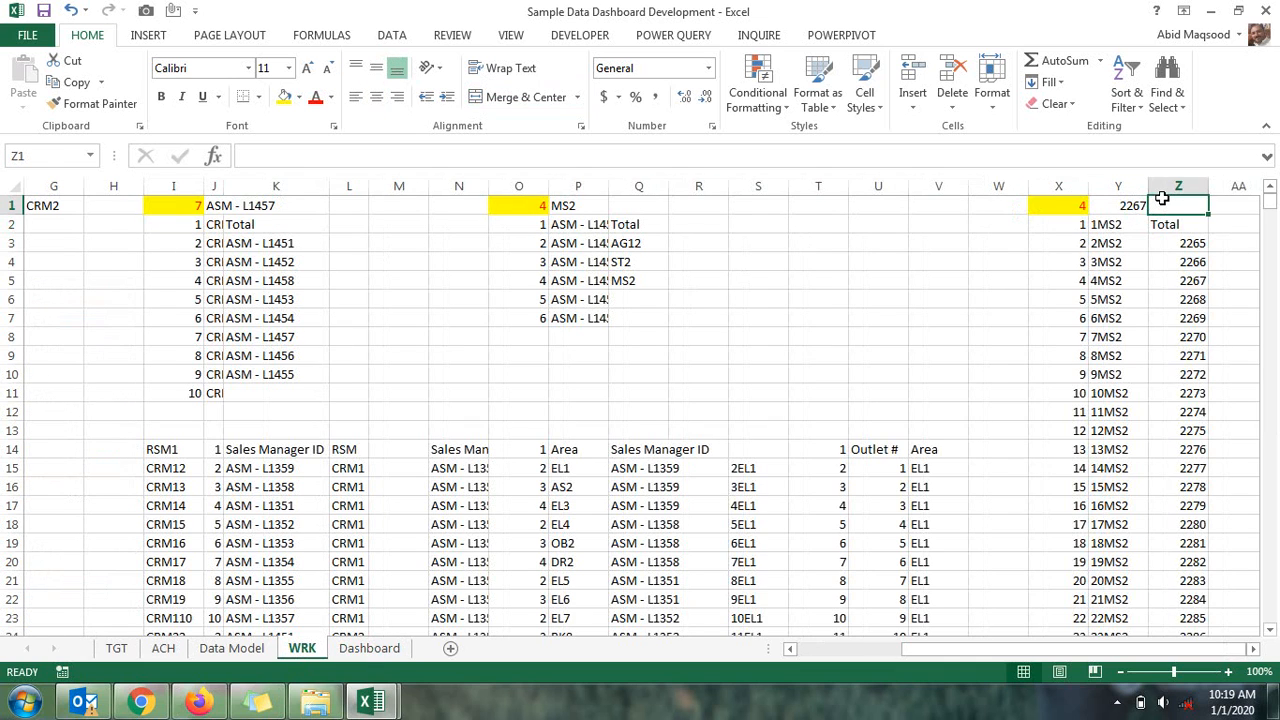
key("Right")
key("Right")
key("Right")
key("Right")
key("Right")
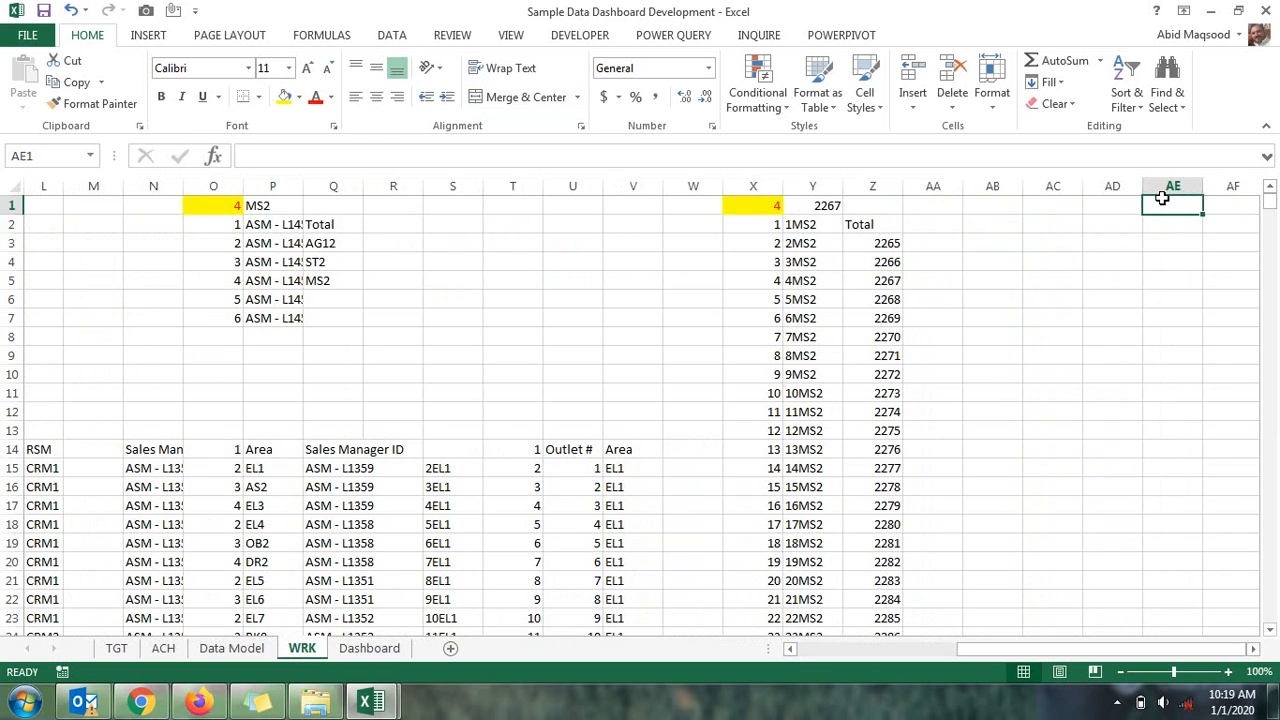
Set the Dashboard's region selector to Total Region and the sales manager and area selectors to Total
left_click(369, 648)
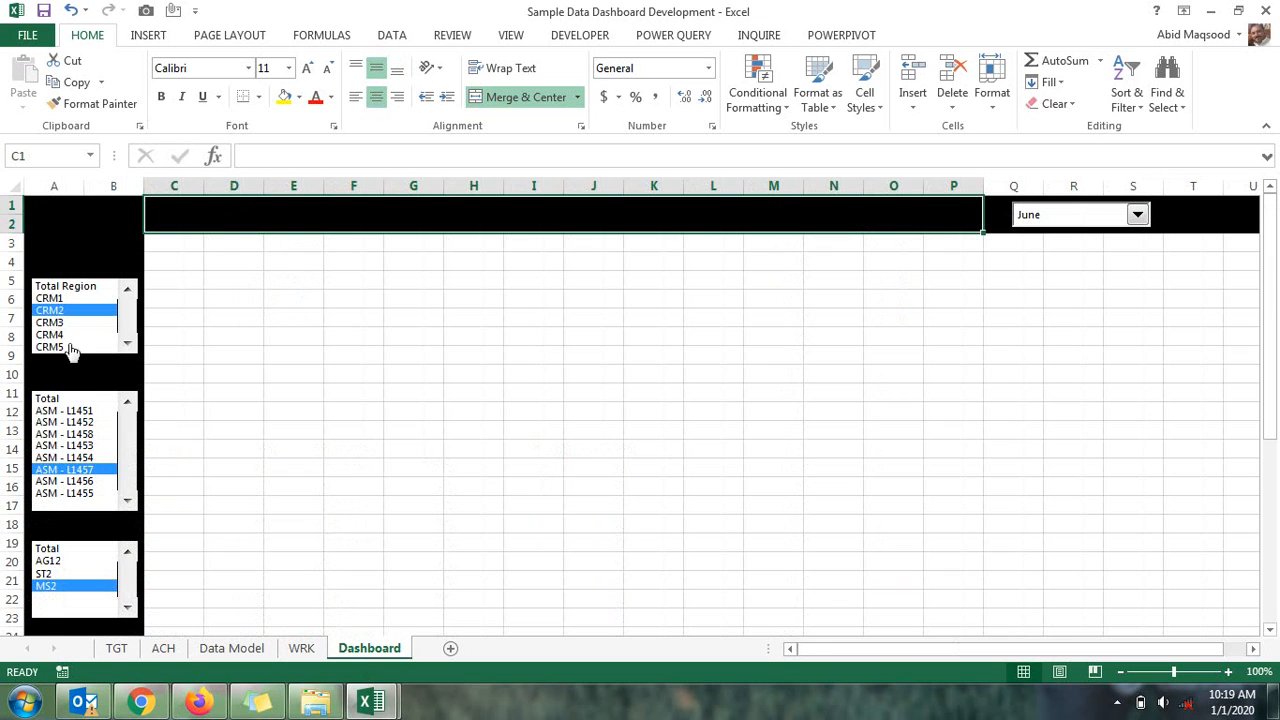
left_click(65, 287)
left_click(72, 399)
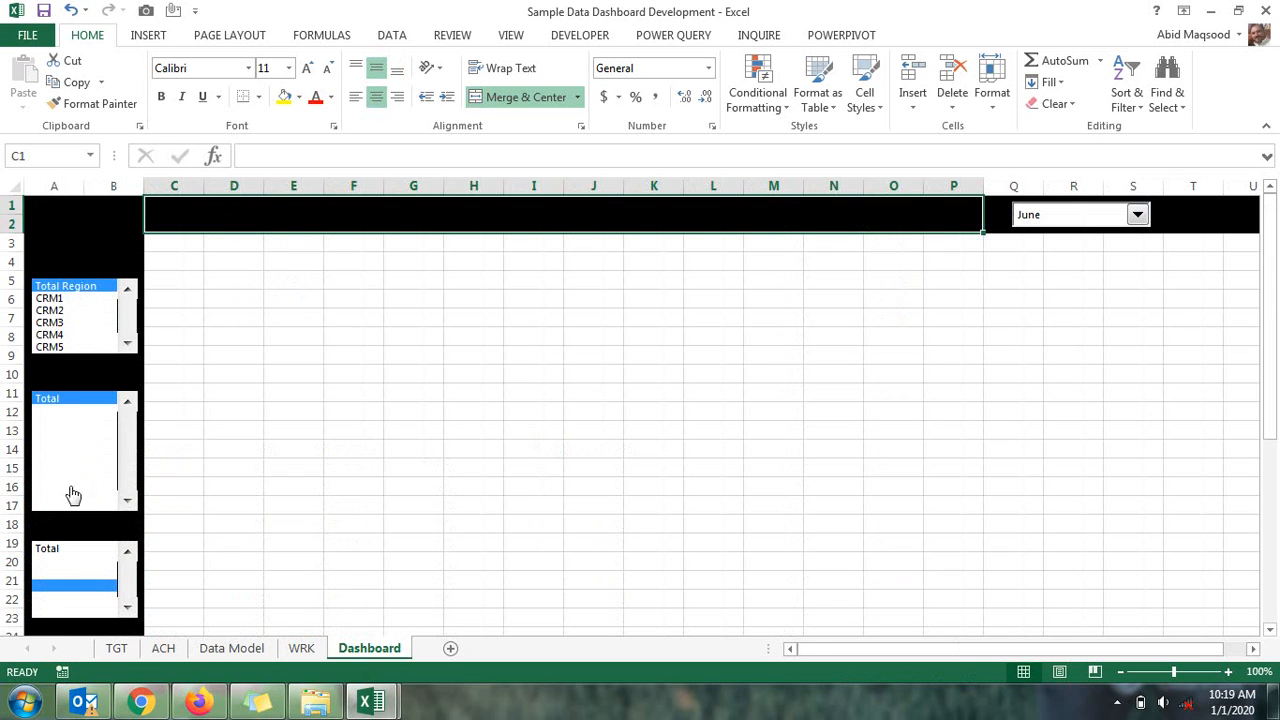
left_click(62, 558)
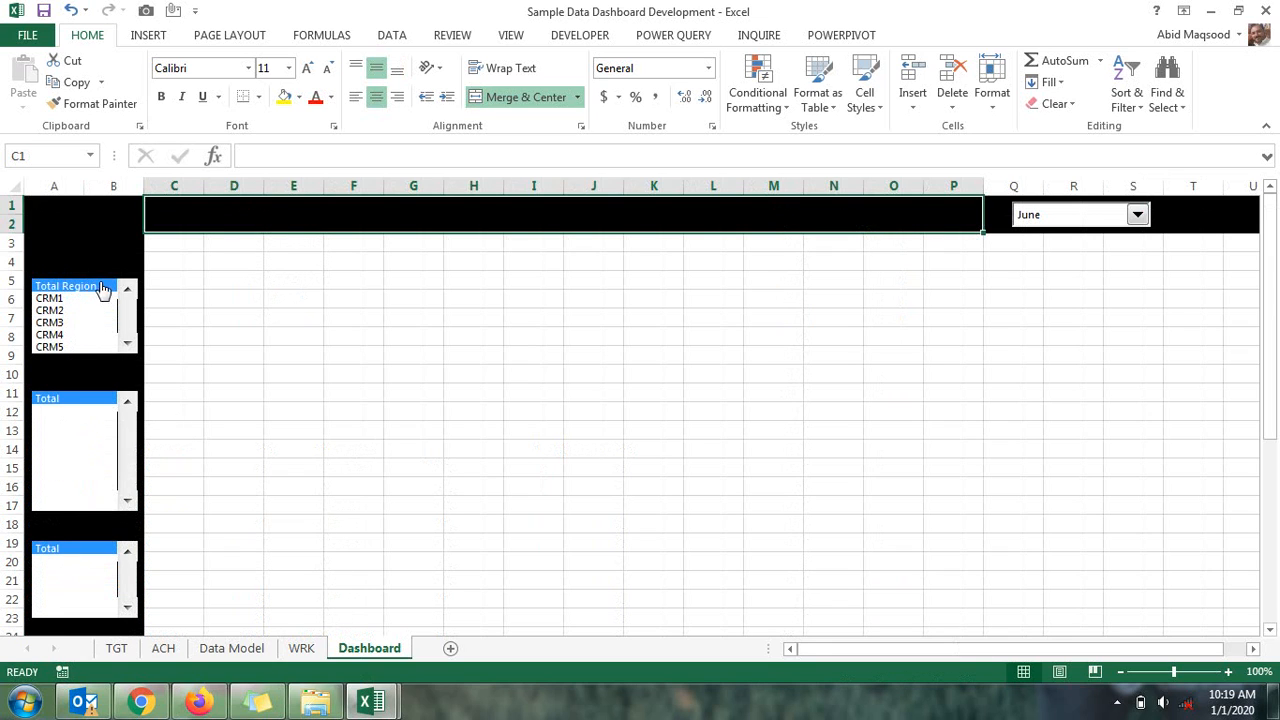
Switch the Dashboard's region selector to CRM1
scroll(197, 296, "down", 1)
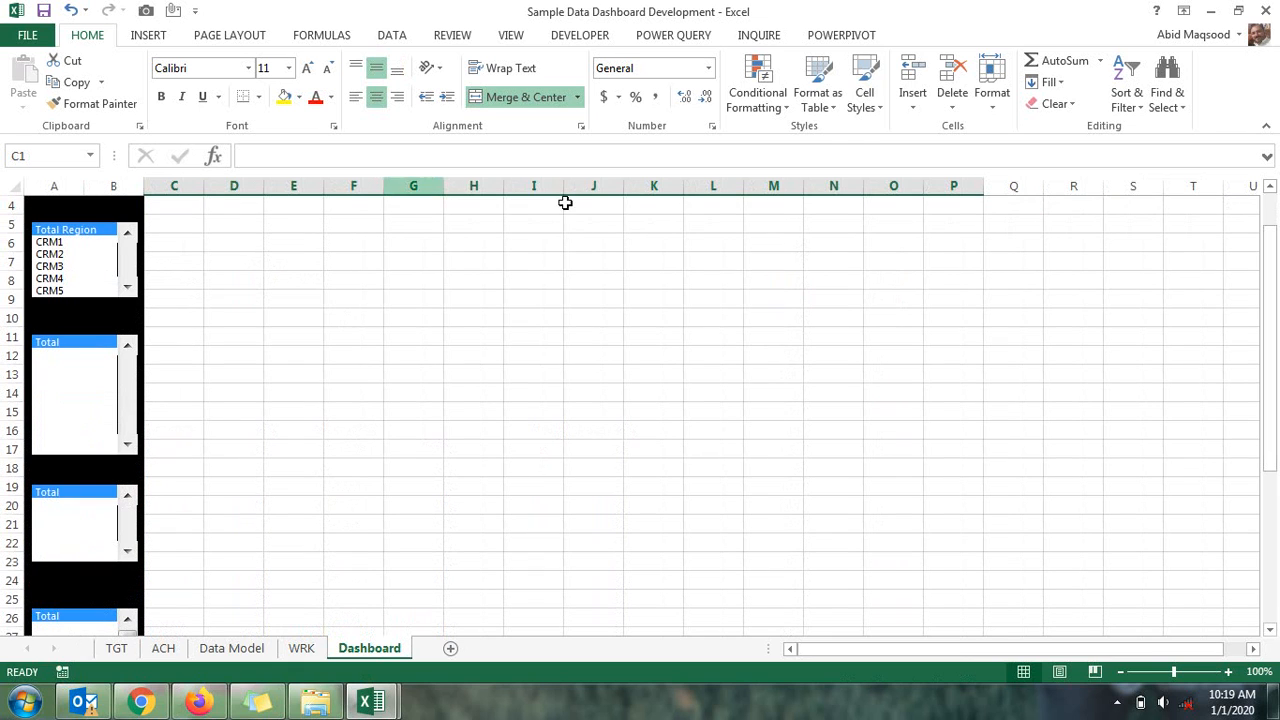
scroll(419, 381, "up", 1)
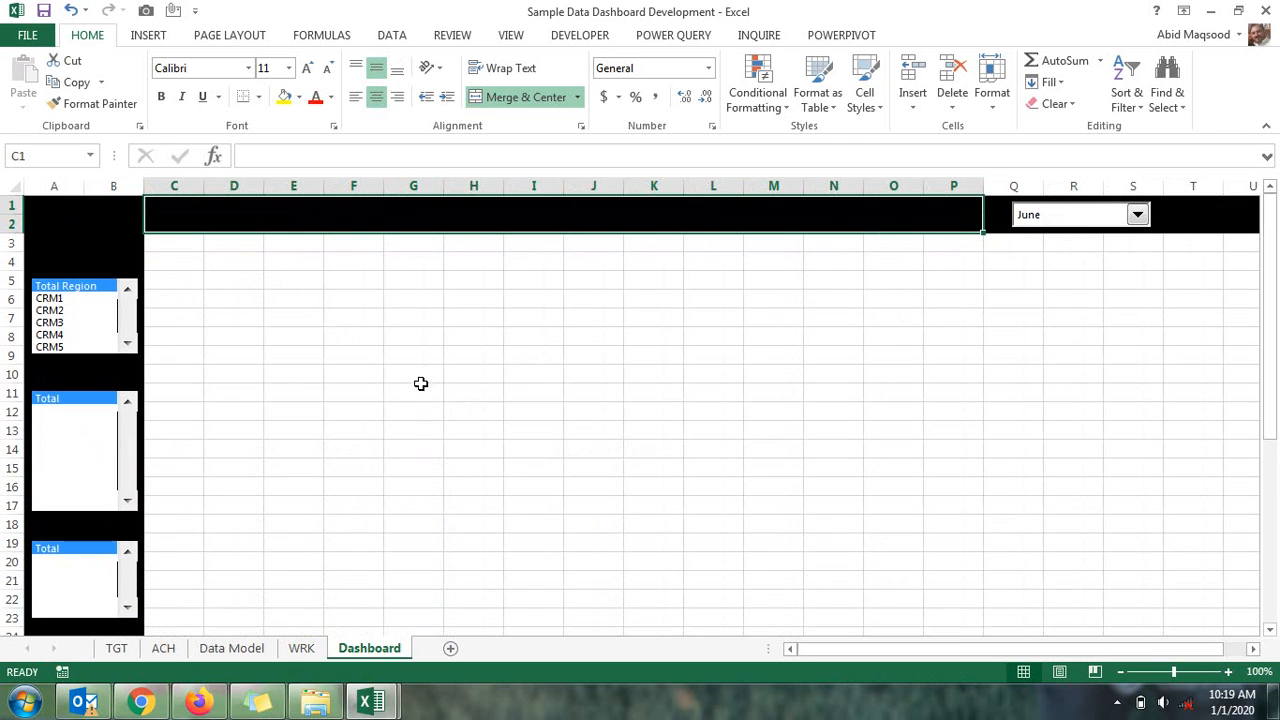
left_click(49, 298)
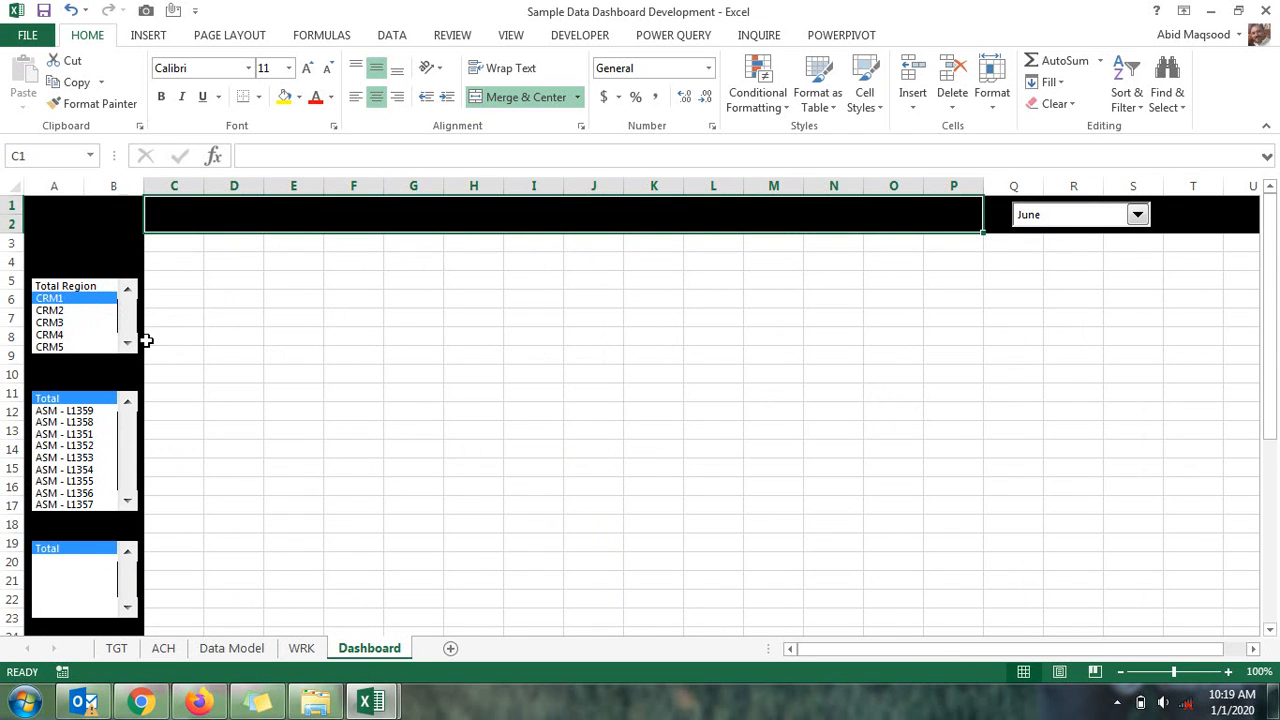
Select ASM - L1359, area EL1 and outlet 2 in the dashboard's cascading list boxes
left_click(75, 411)
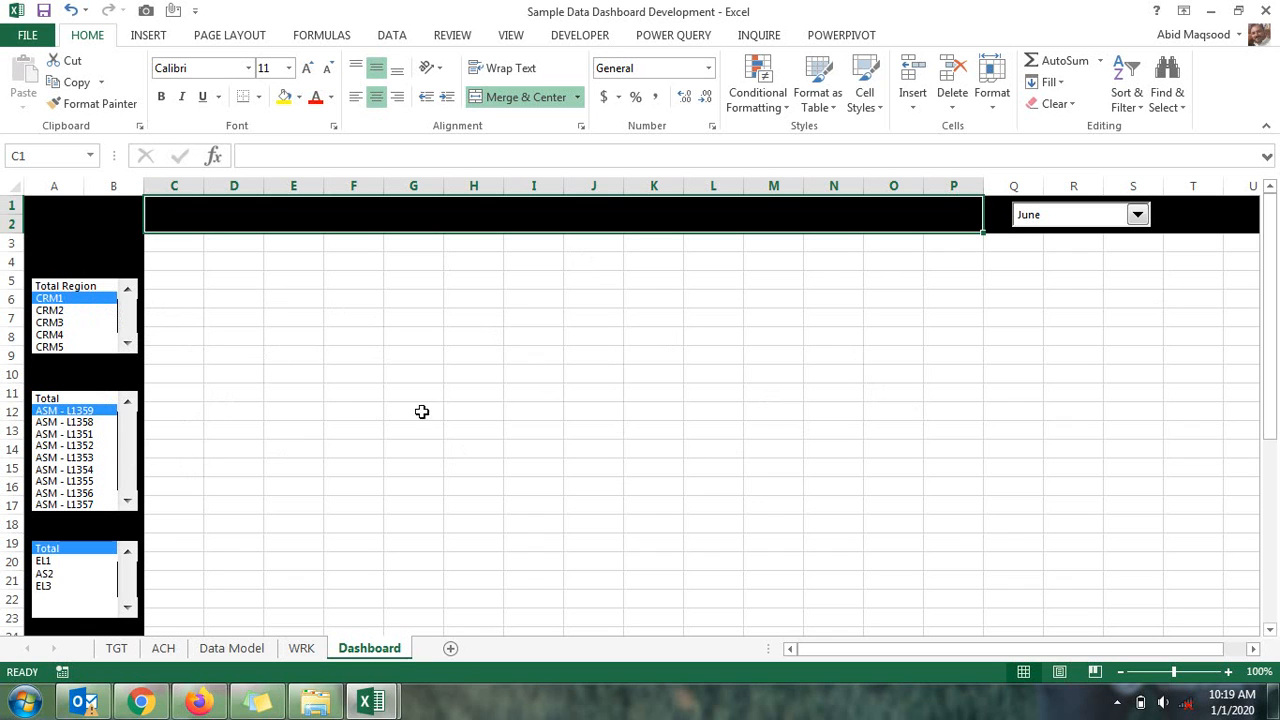
scroll(110, 487, "down", 2)
left_click(52, 450)
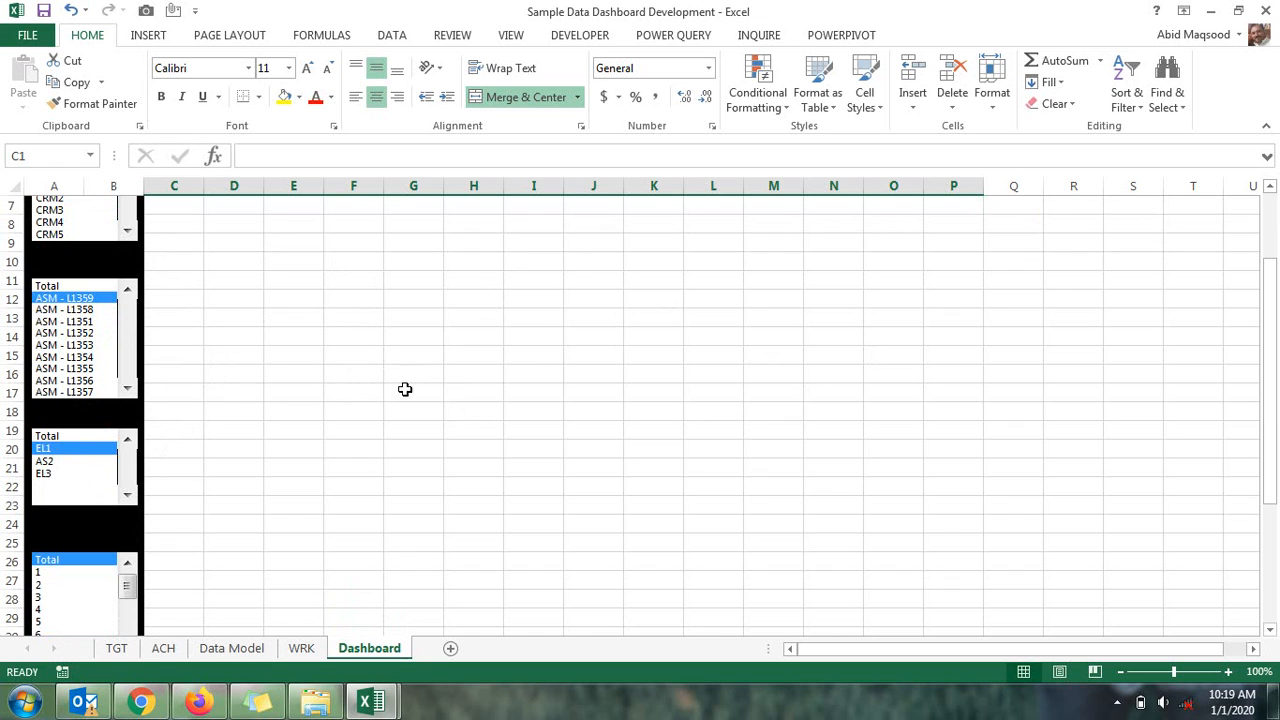
left_click(52, 585)
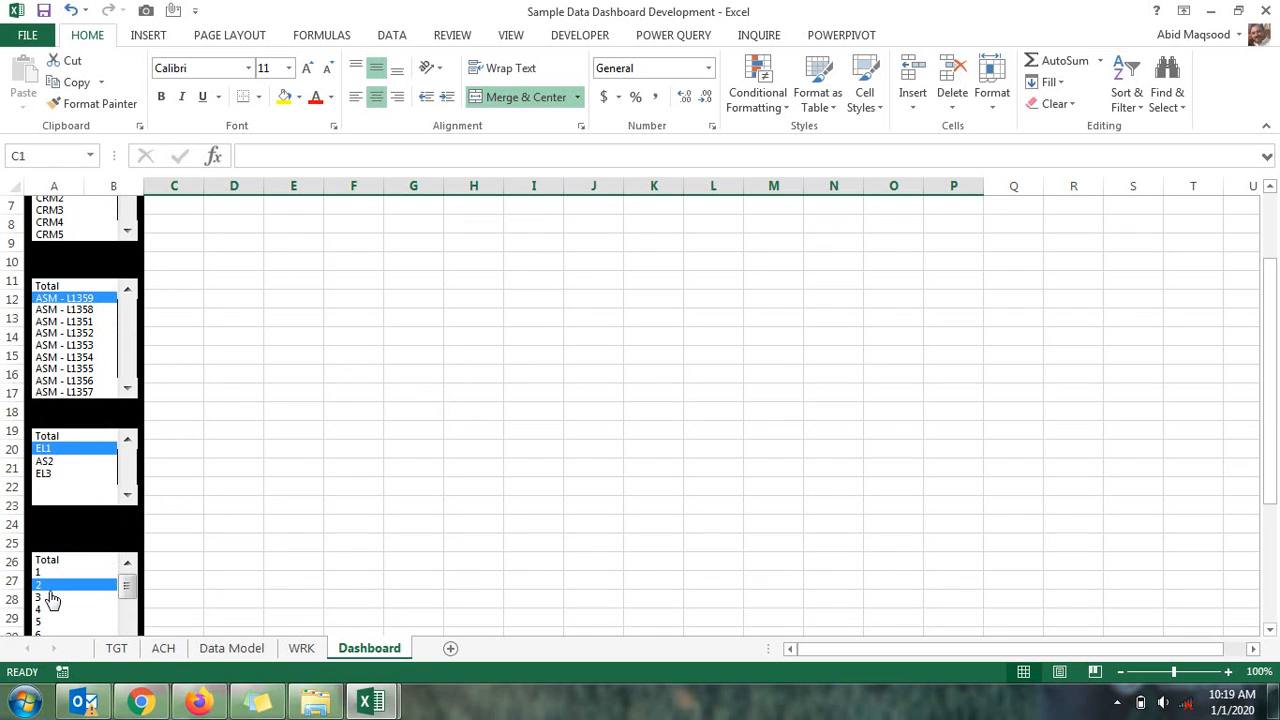
scroll(541, 268, "up", 2)
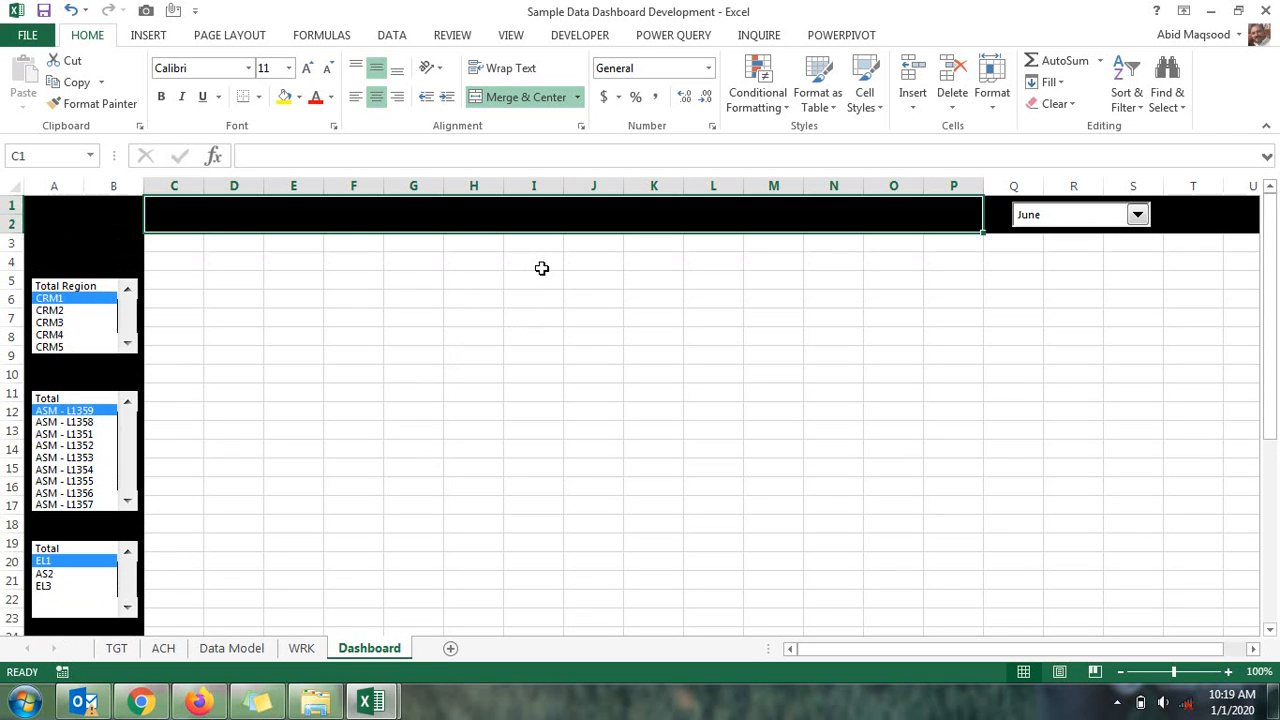
Begin an IF formula in cell AE1 of the WRK sheet that returns G1 when F1=1
left_click(303, 648)
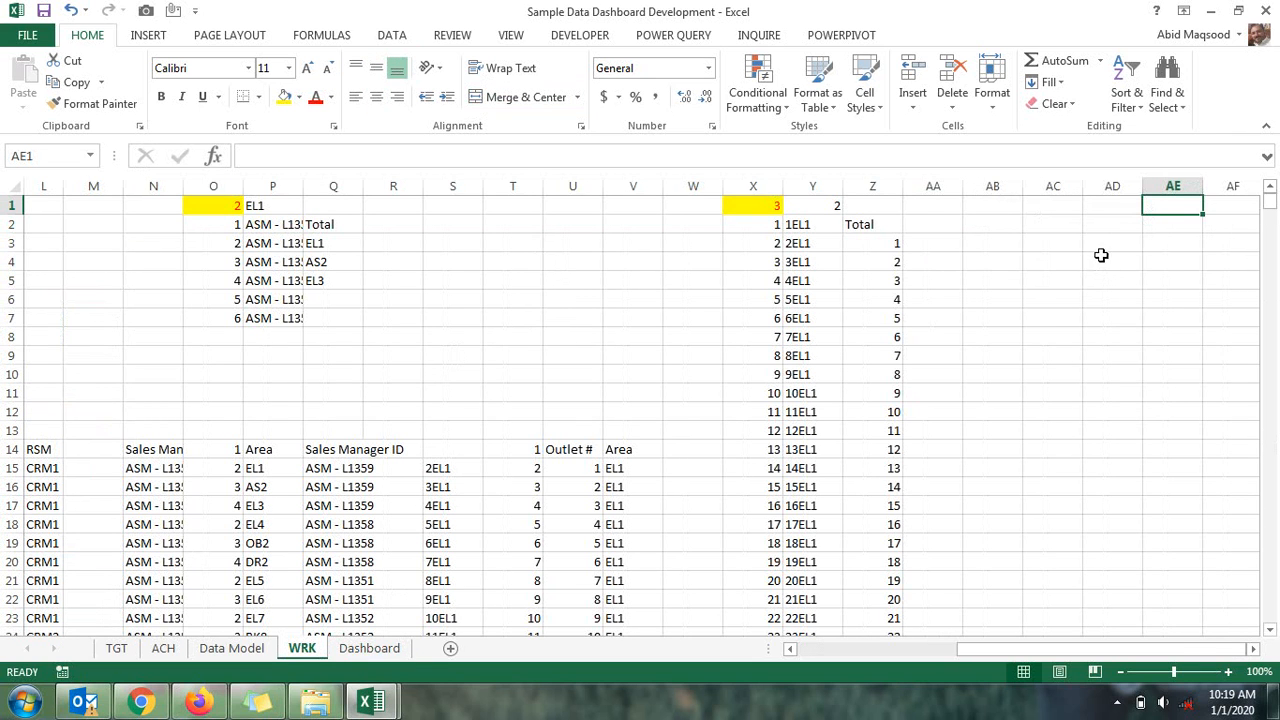
type("=if")
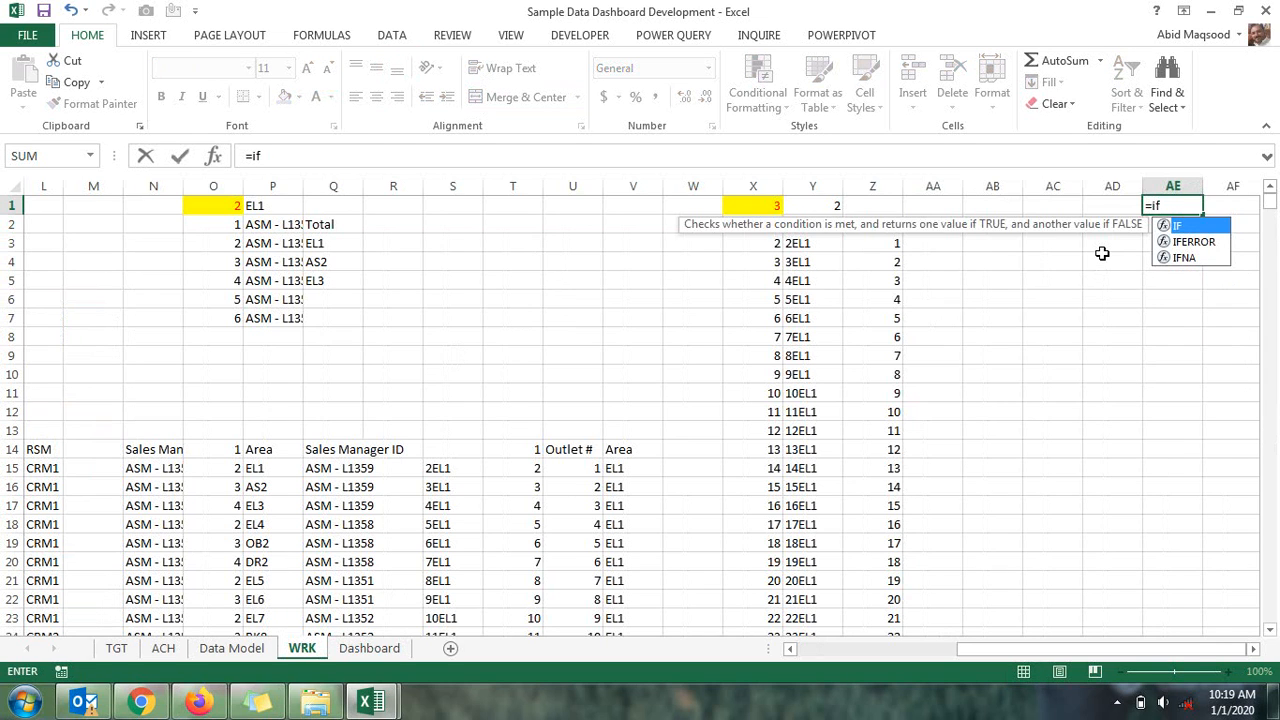
key("Tab")
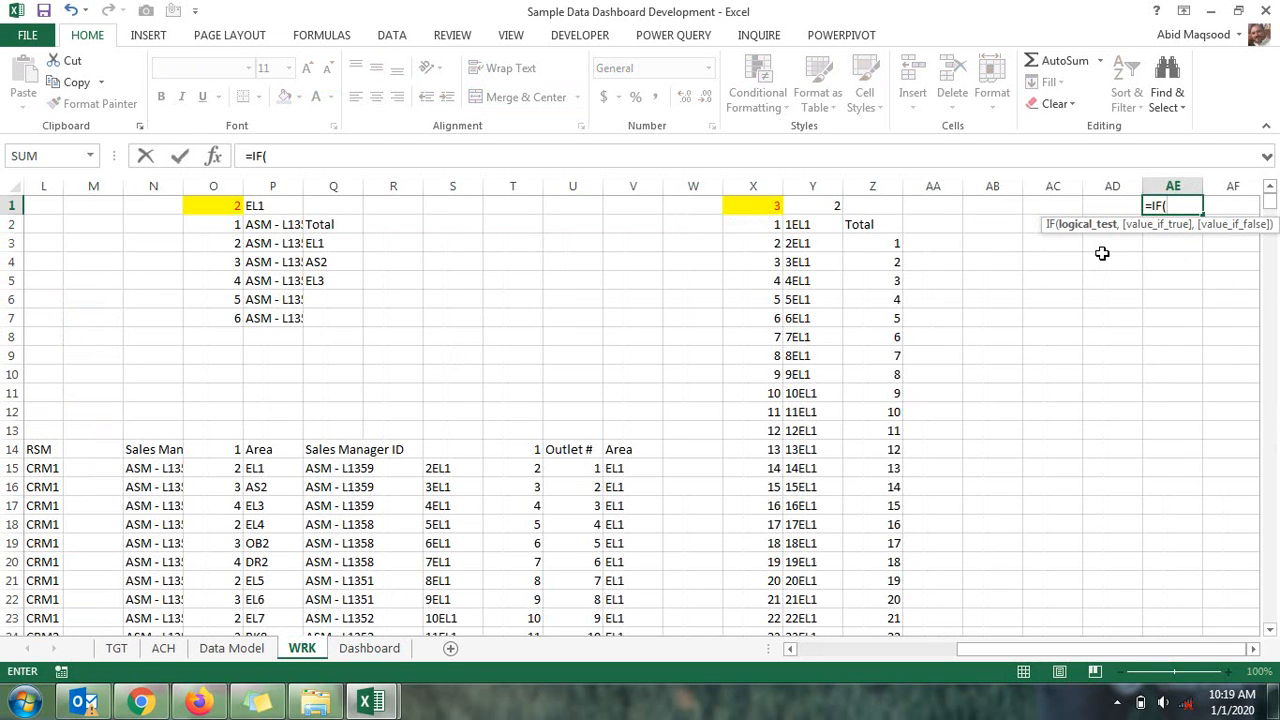
left_click_drag(1069, 649, 903, 668)
left_click(365, 206)
type("=1,")
left_click(401, 206)
Nest a second IF in the AE1 formula that returns G1 when I1=1
type(",IF(")
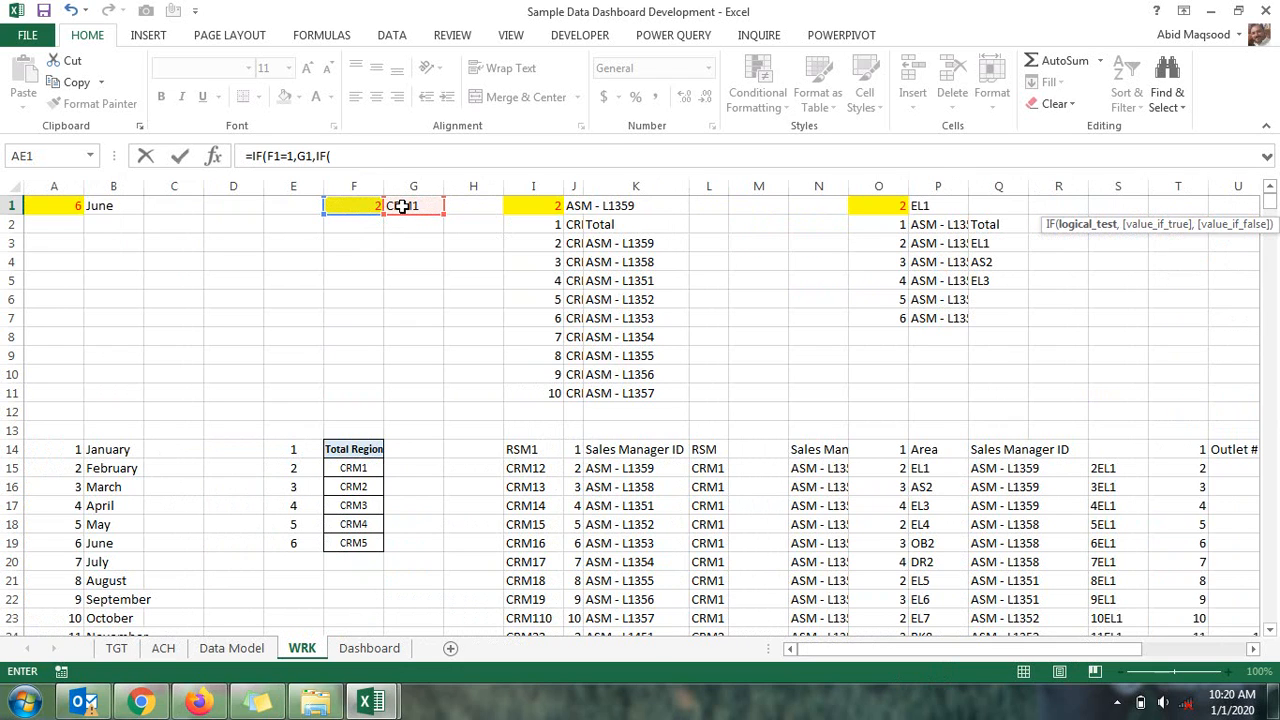
left_click(552, 204)
type("=1,")
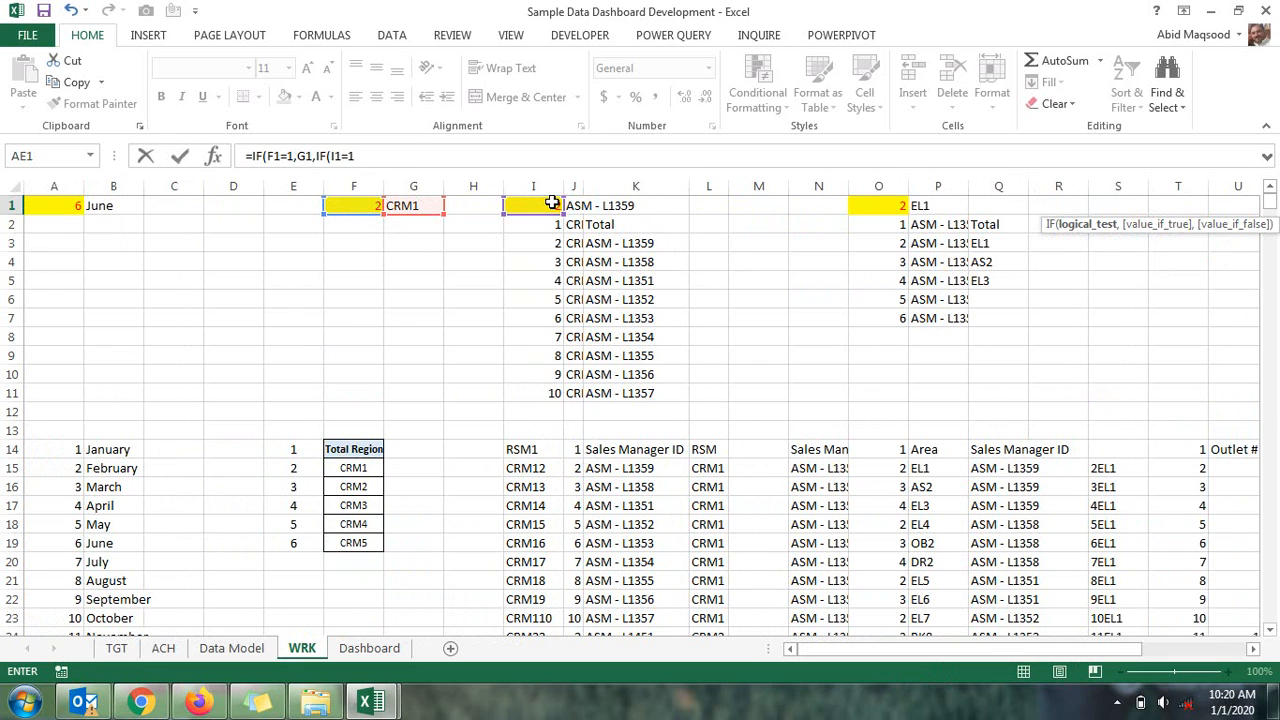
left_click(427, 206)
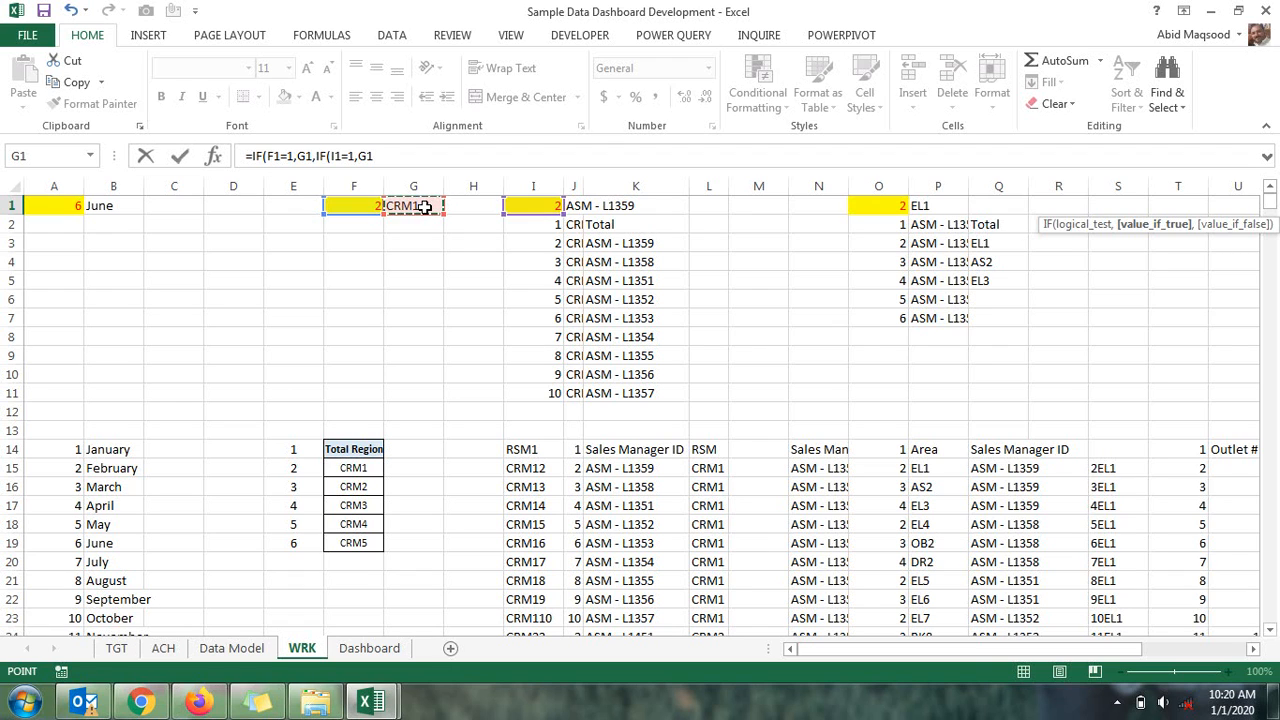
type(",")
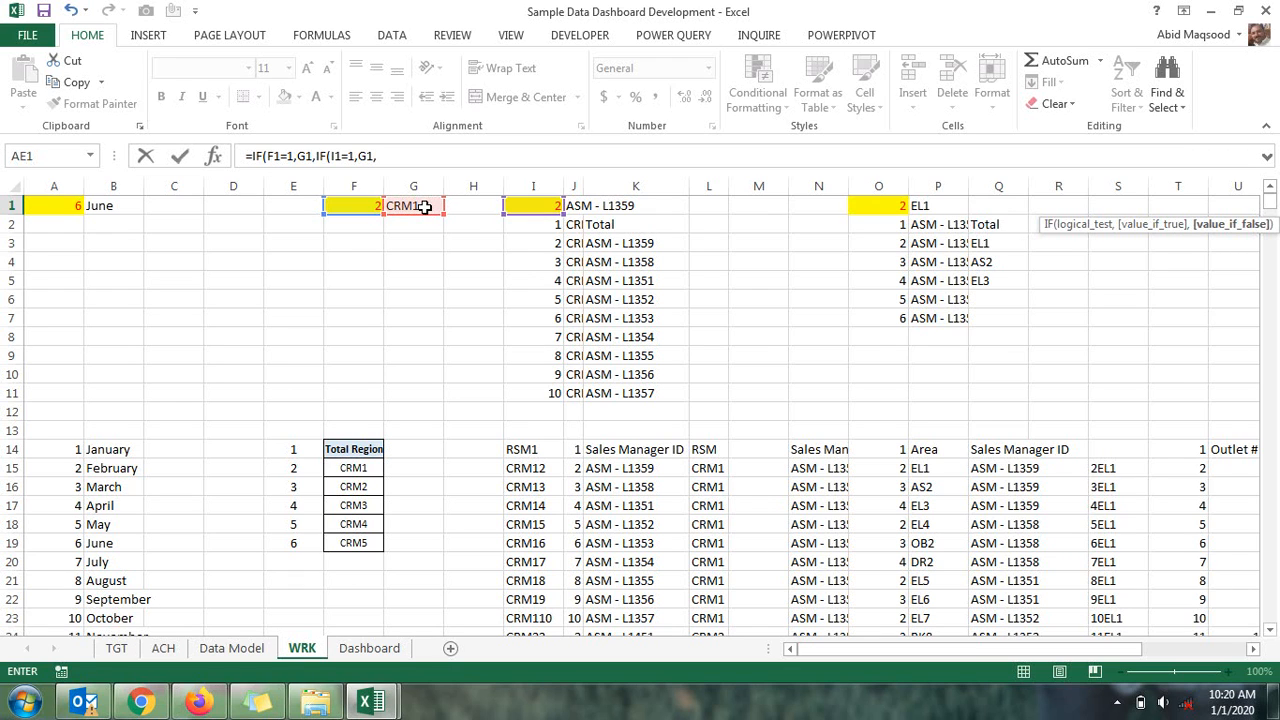
Nest a third IF in the AE1 formula that returns J1 when O1=1
type("IF(")
left_click(882, 199)
type("=1")
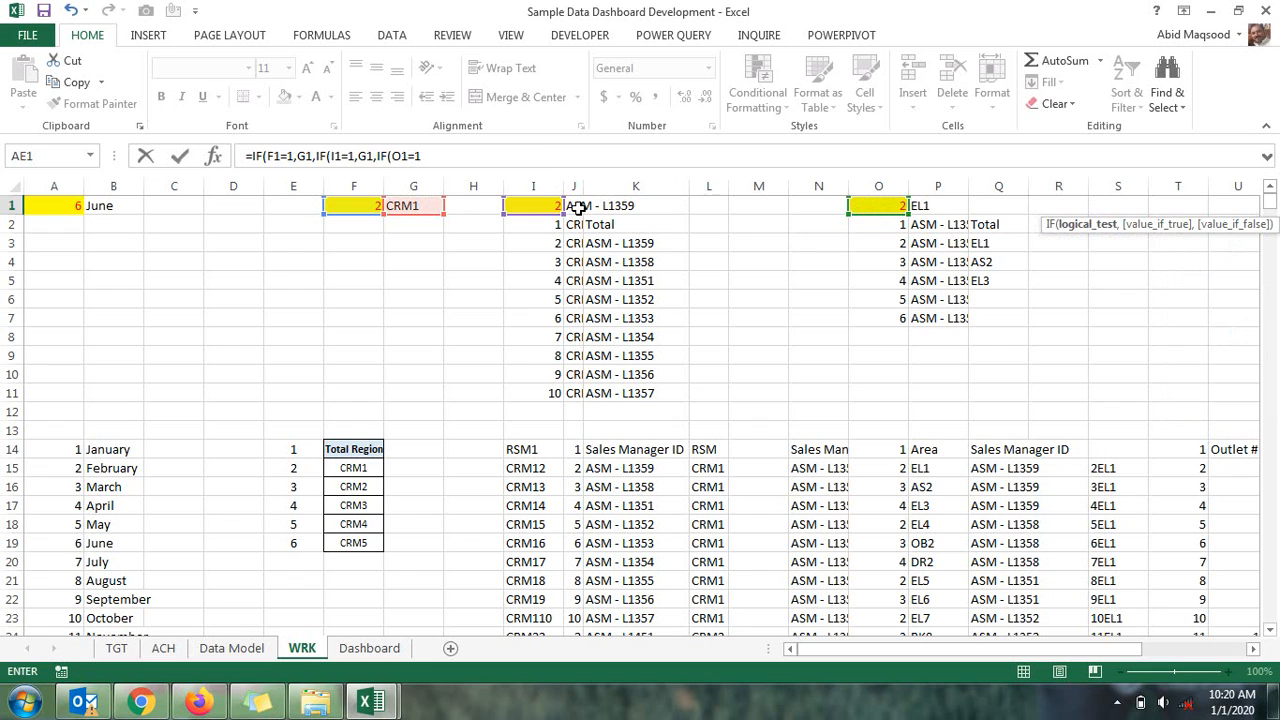
key("Return")
left_click(641, 398)
type(",")
left_click(578, 206)
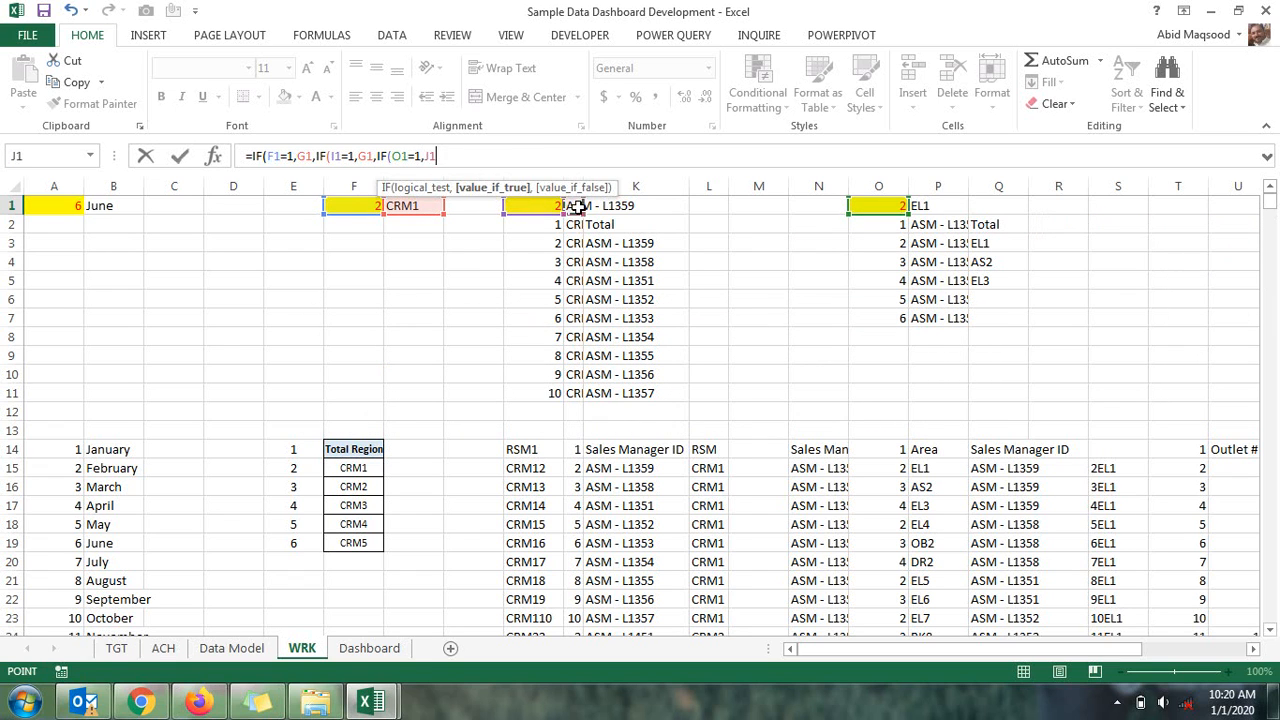
Complete the AE1 formula with a nested IF returning P1 when X1=1 and otherwise Y1, closing all parentheses
type(",IF(")
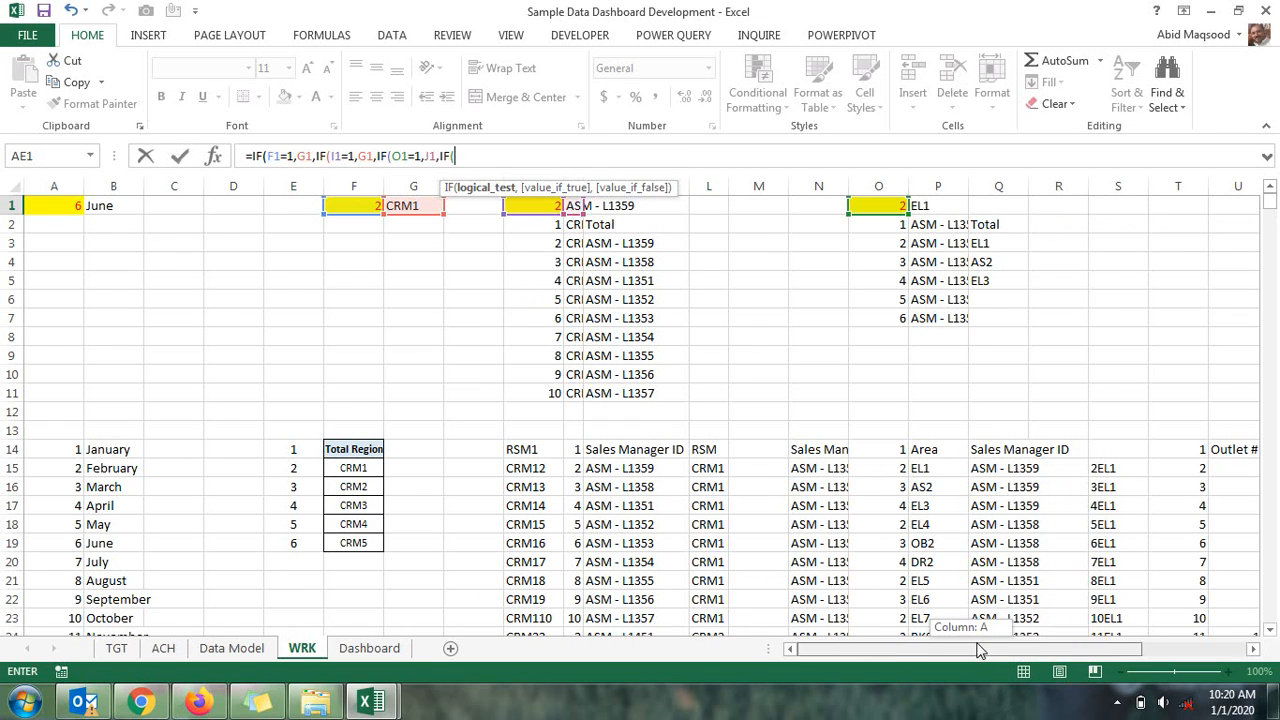
left_click_drag(970, 648, 1074, 648)
left_click(1072, 203)
type("=1,")
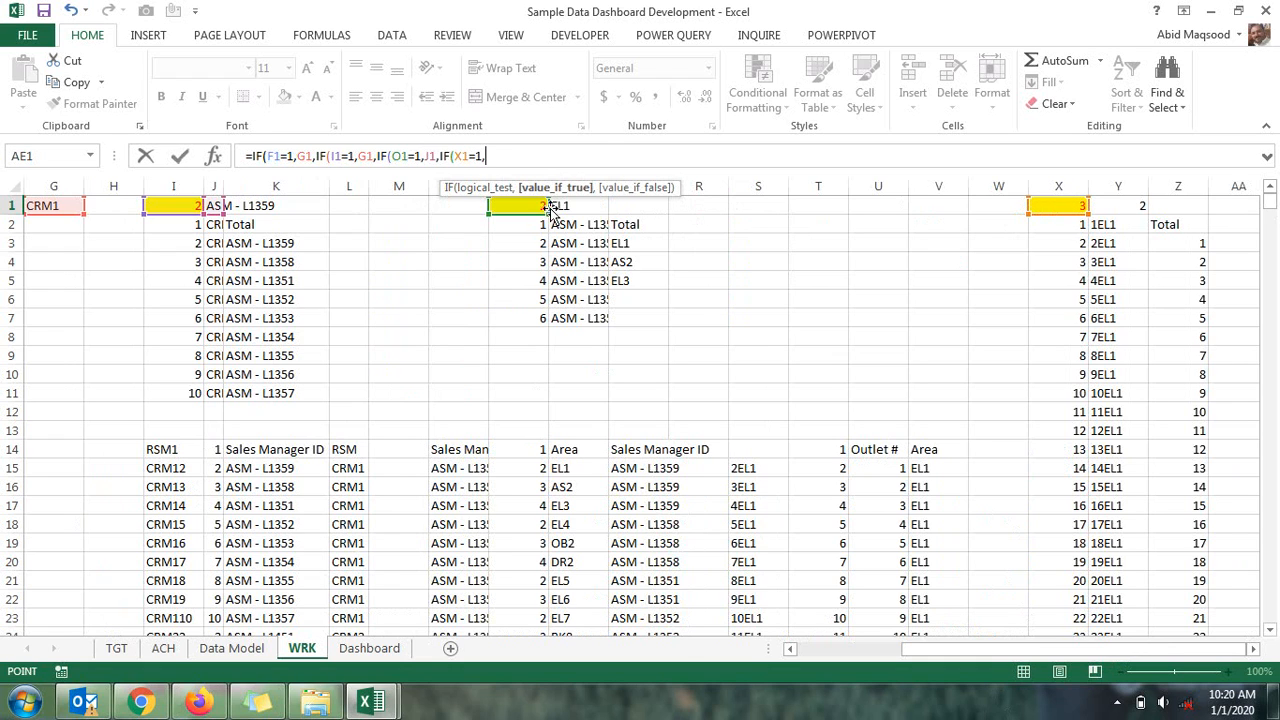
left_click(566, 207)
type(",")
left_click(1142, 205)
type("))))")
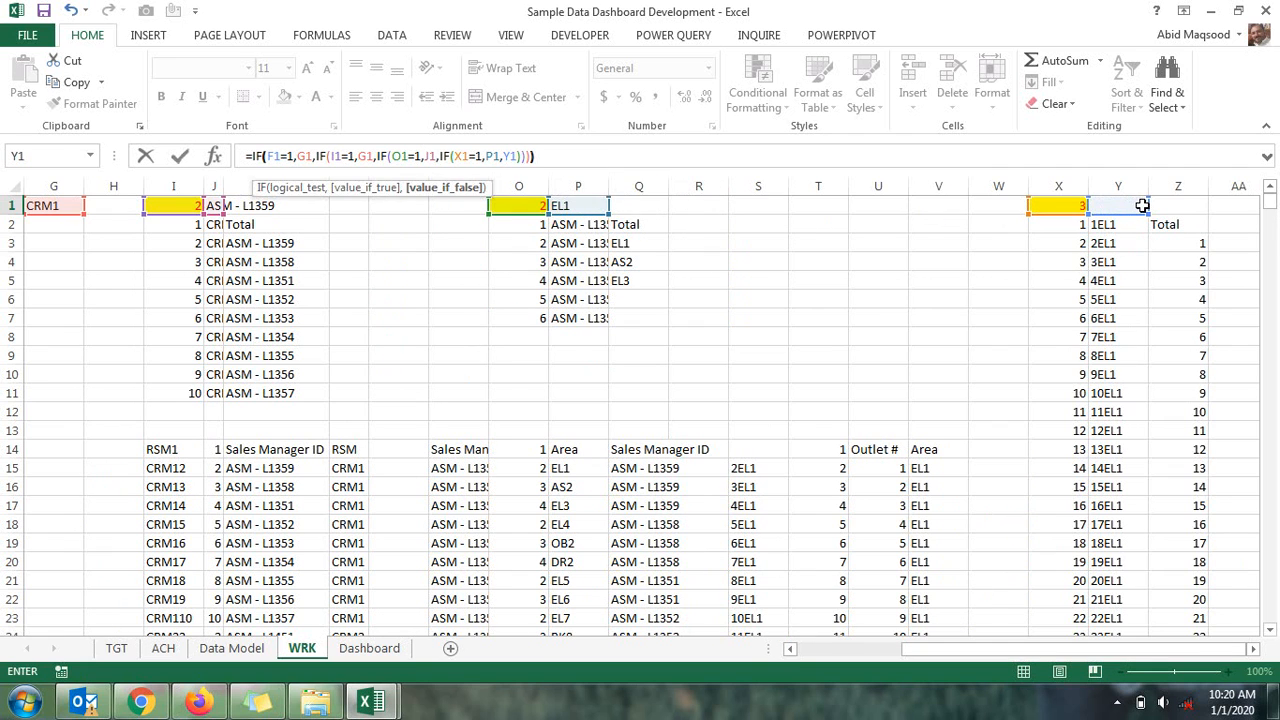
key("ctrl+Return")
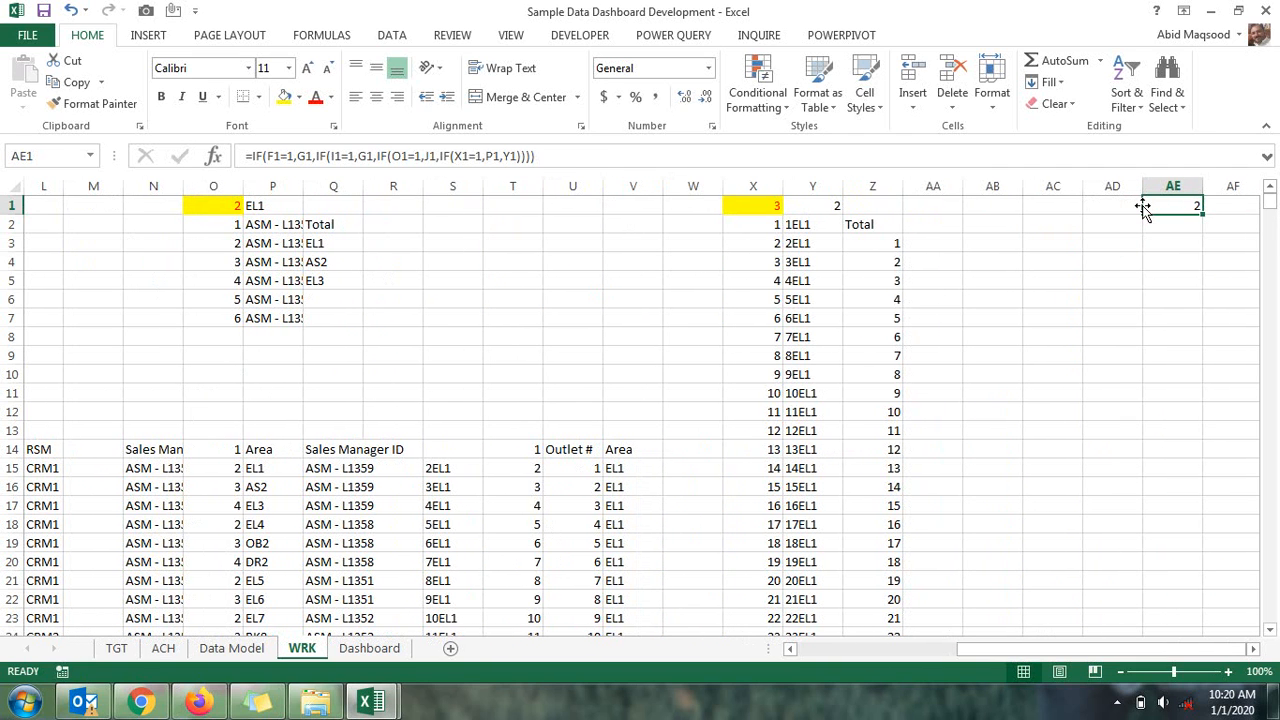
Link the merged title cell C1 on the Dashboard sheet to WRK!AE1
left_click(369, 648)
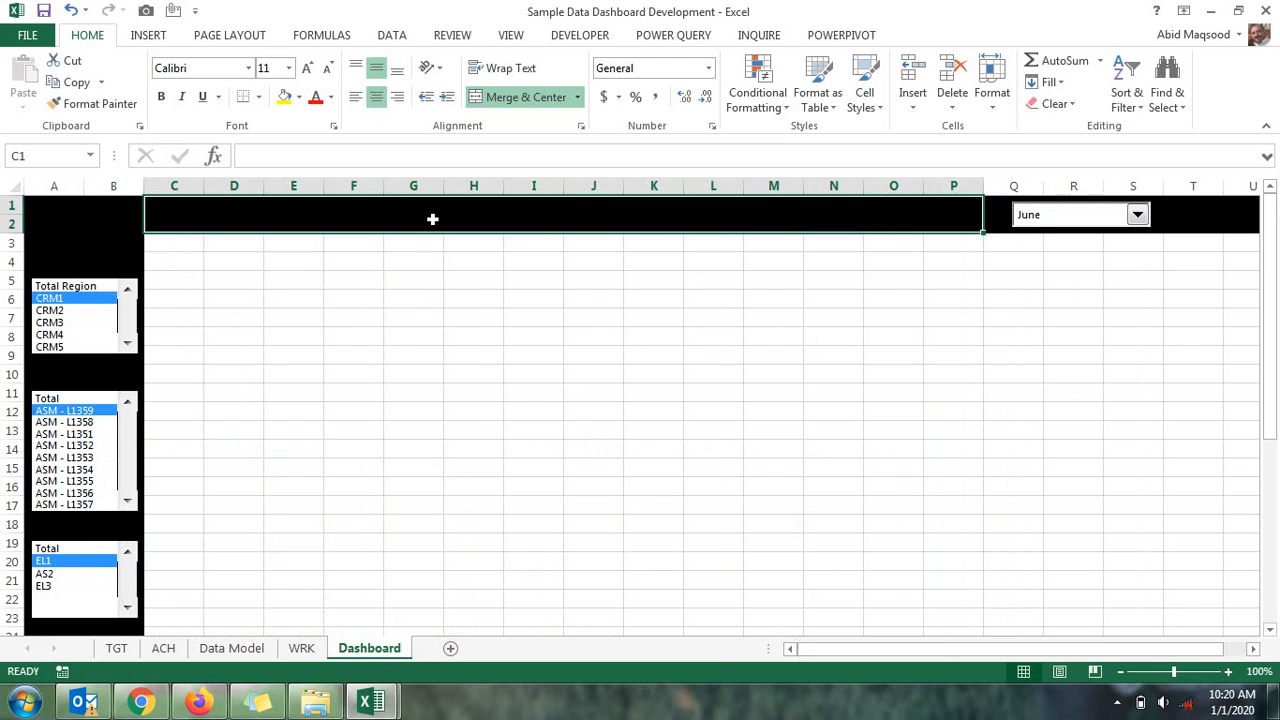
type("=")
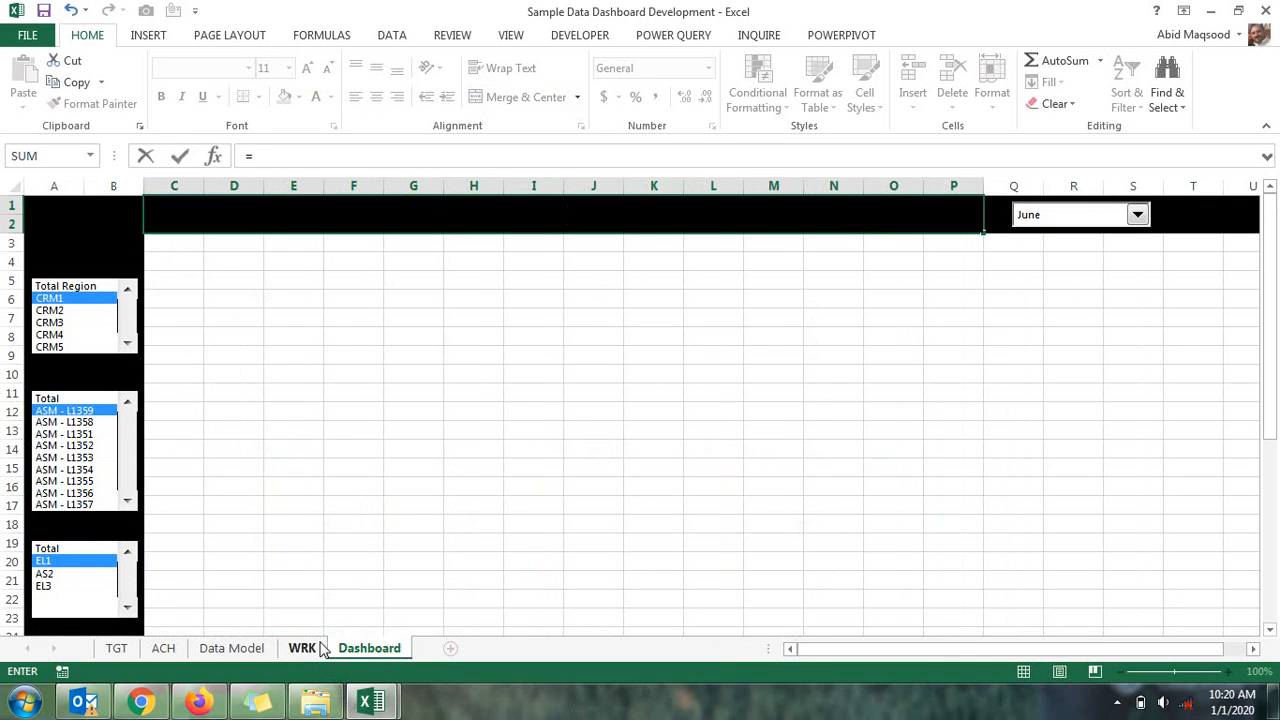
left_click(302, 648)
left_click(1188, 210)
key("Return")
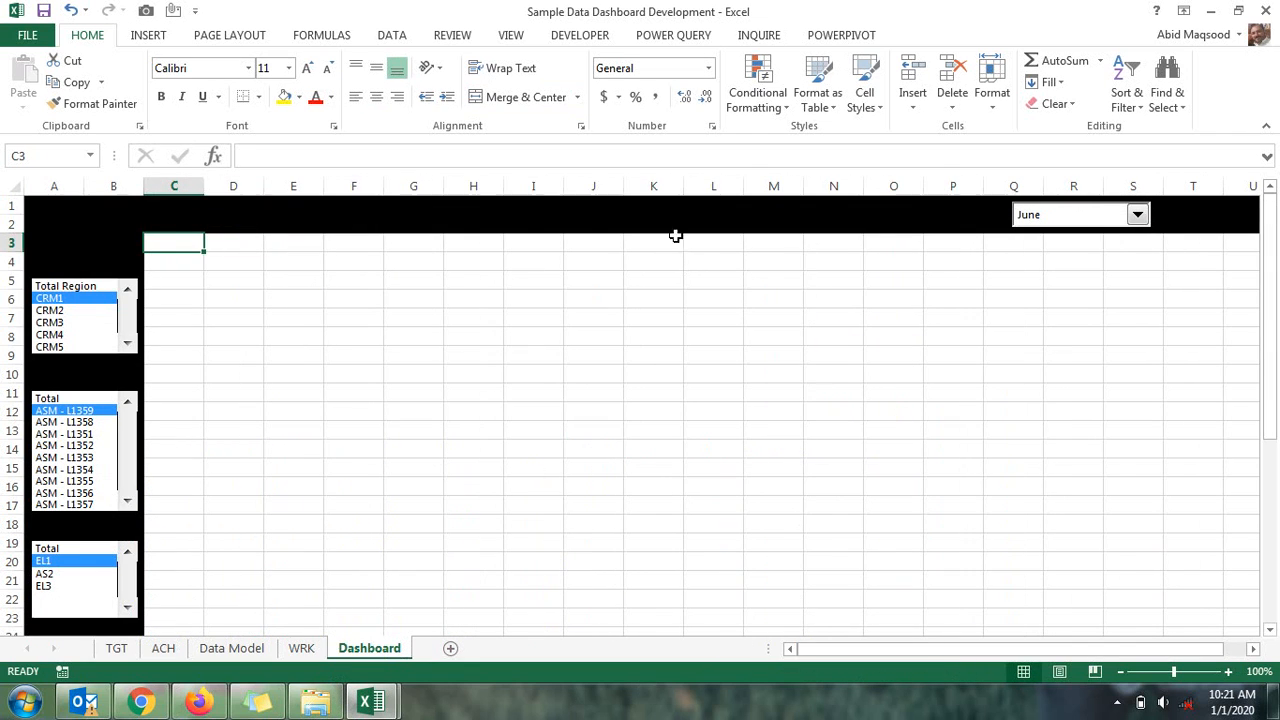
Format the dashboard title in C1 with yellow text at font size 24
left_click(526, 214)
left_click(331, 97)
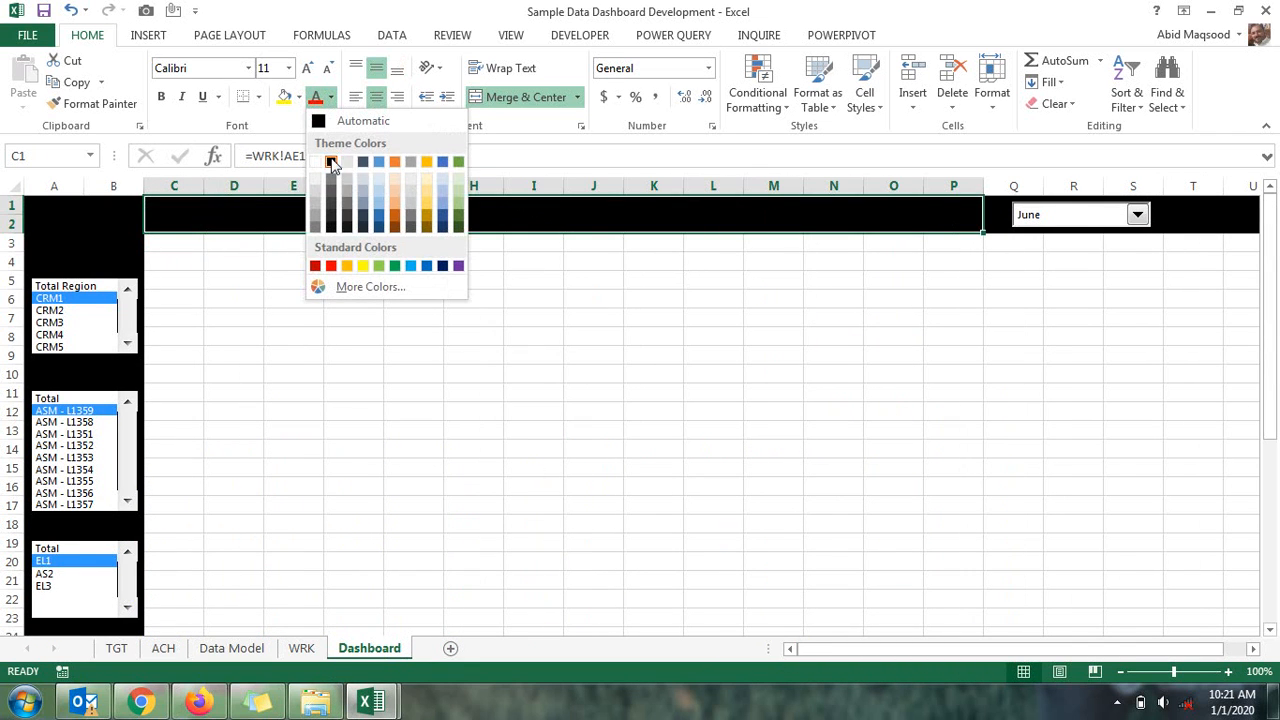
left_click(363, 266)
left_click(307, 68)
left_click(307, 68)
left_click(307, 68)
left_click(307, 68)
left_click(307, 68)
left_click(307, 68)
left_click(307, 68)
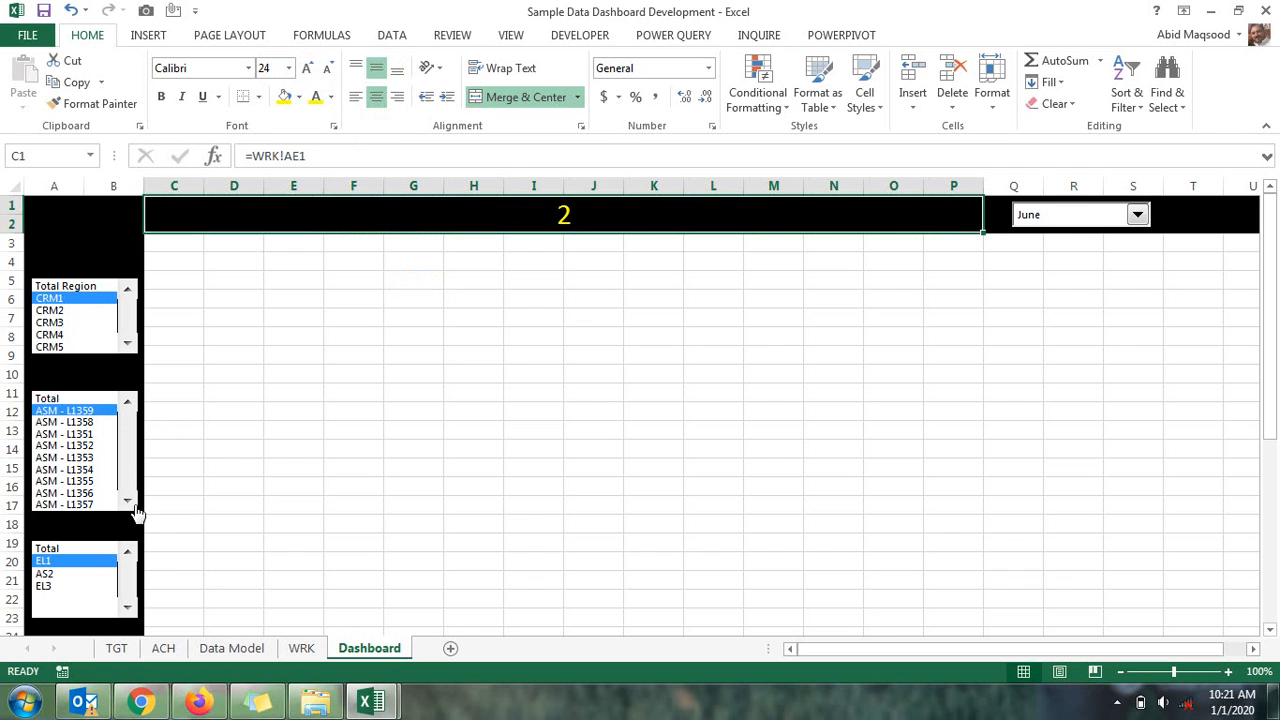
Set the outlet, area and sales manager lists to Total and the region list to Total Region
left_click(72, 550)
scroll(72, 586, "down", 1)
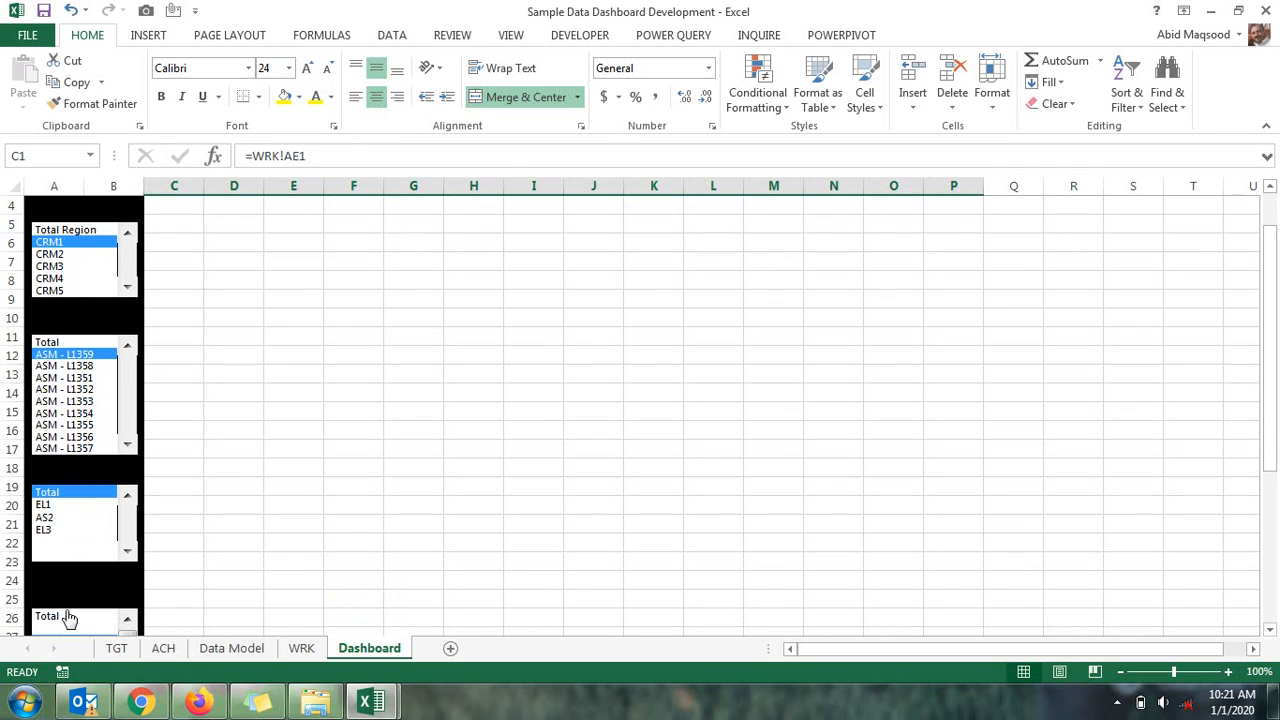
left_click(55, 343)
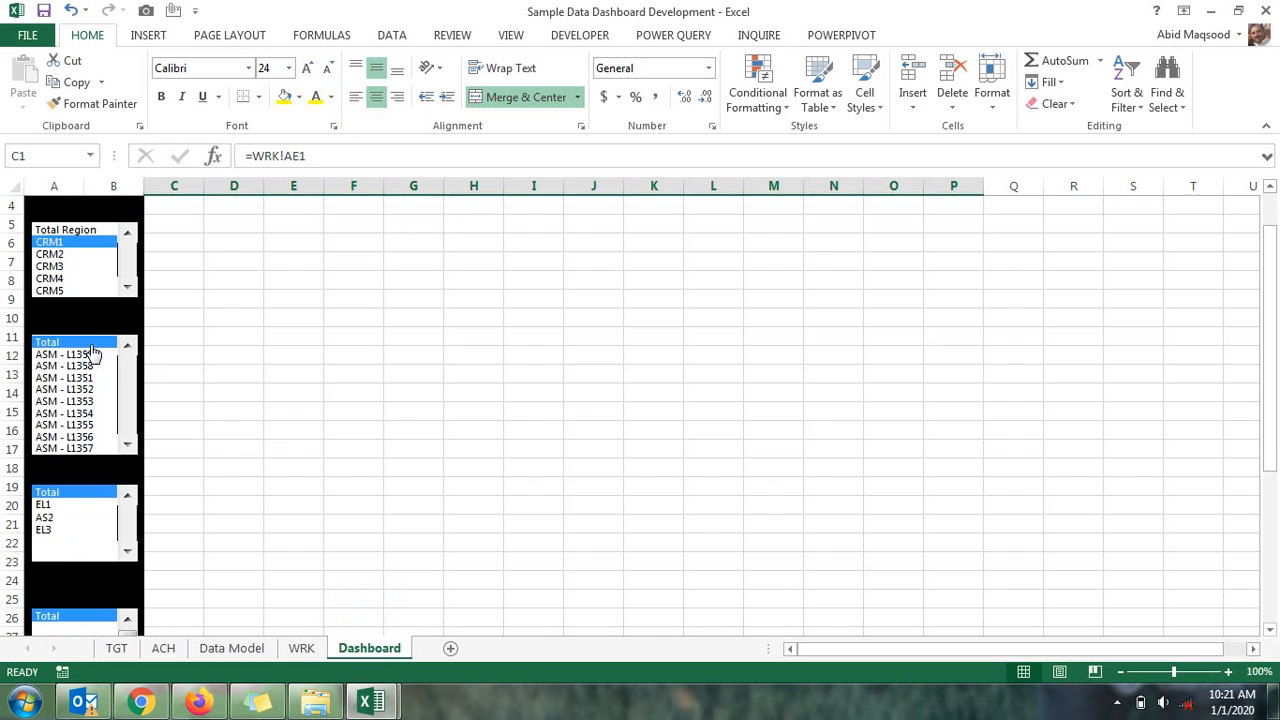
left_click(45, 230)
scroll(310, 306, "up", 1)
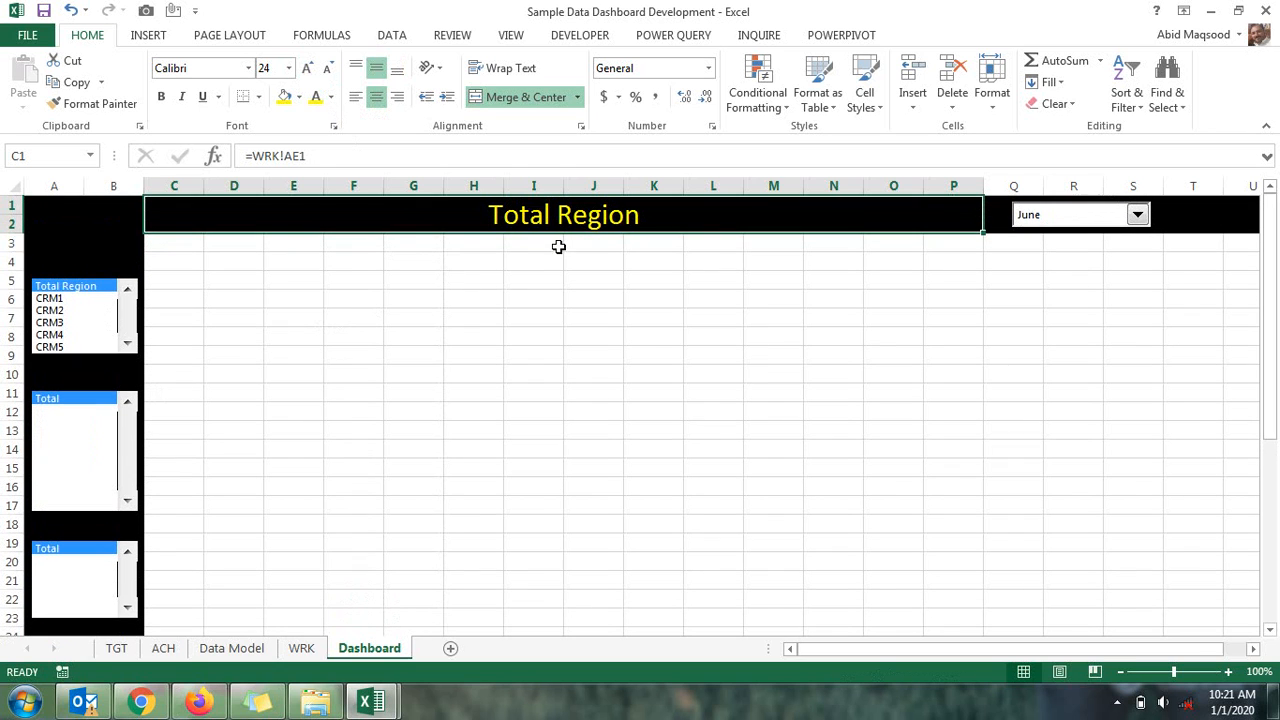
Test the linked title by selecting CRM1, ASM - L1351, EL5 and outlet 357 in the list boxes
left_click(55, 299)
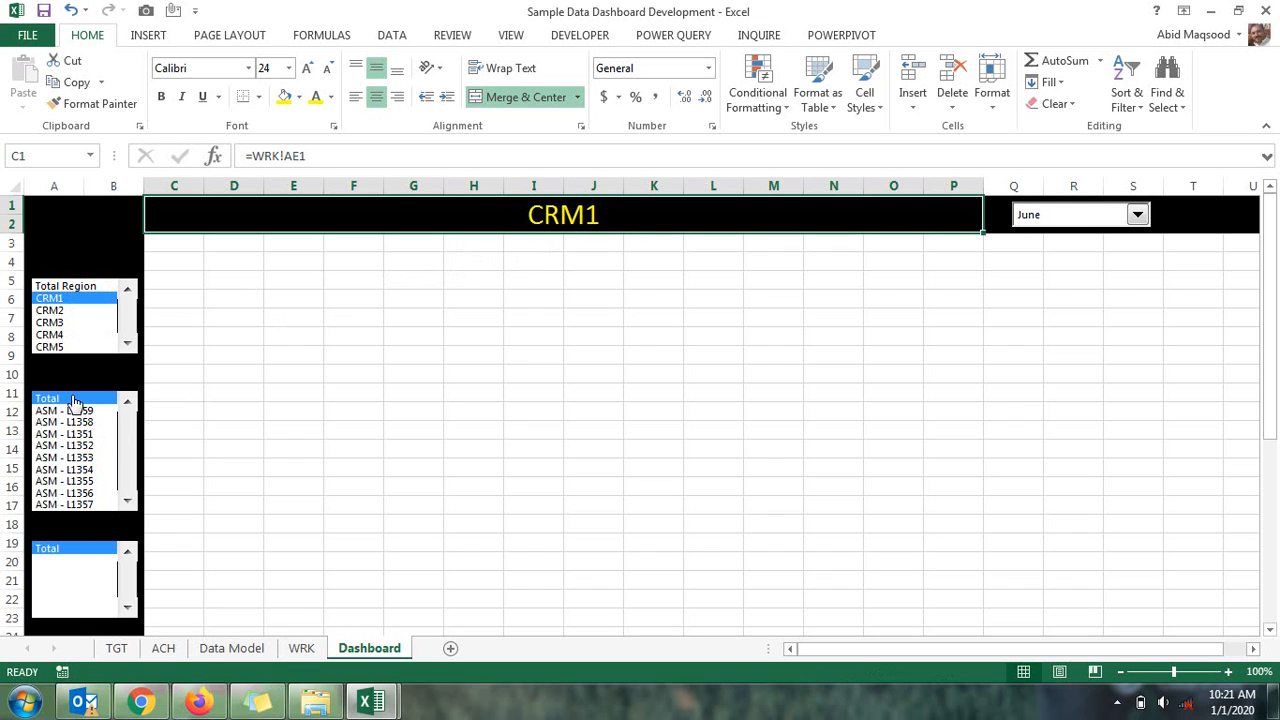
left_click(60, 434)
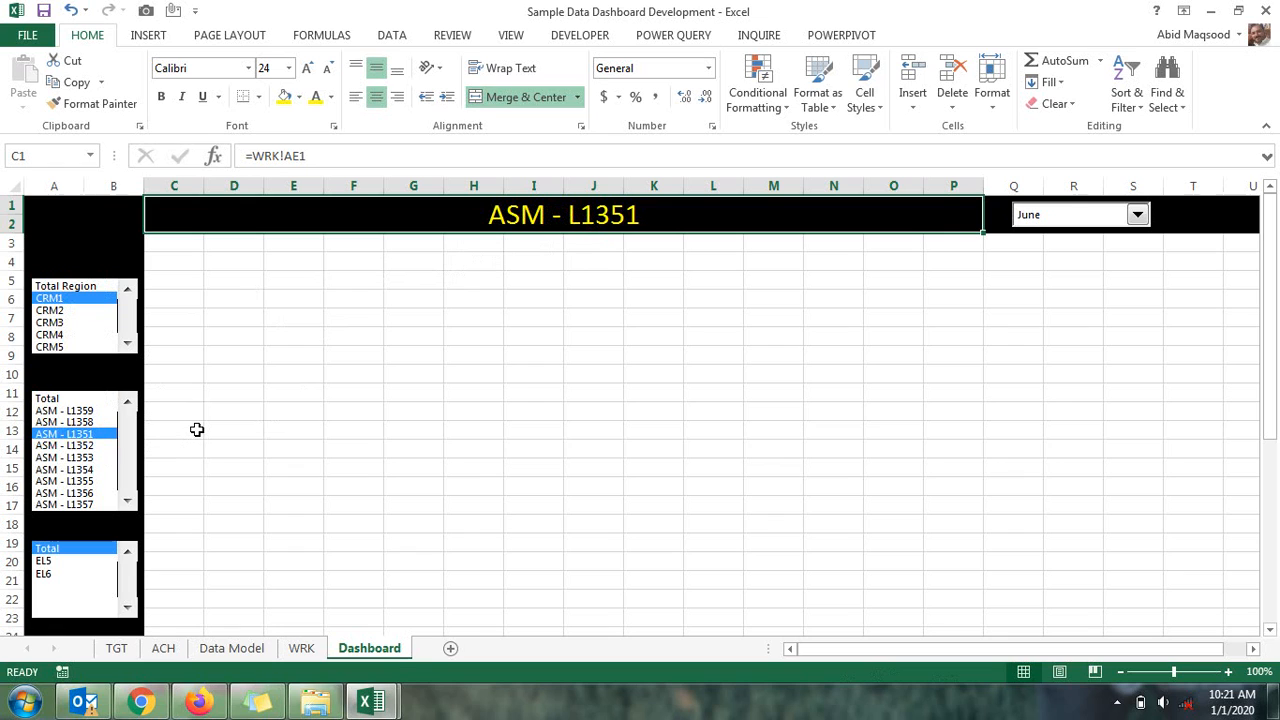
left_click(43, 564)
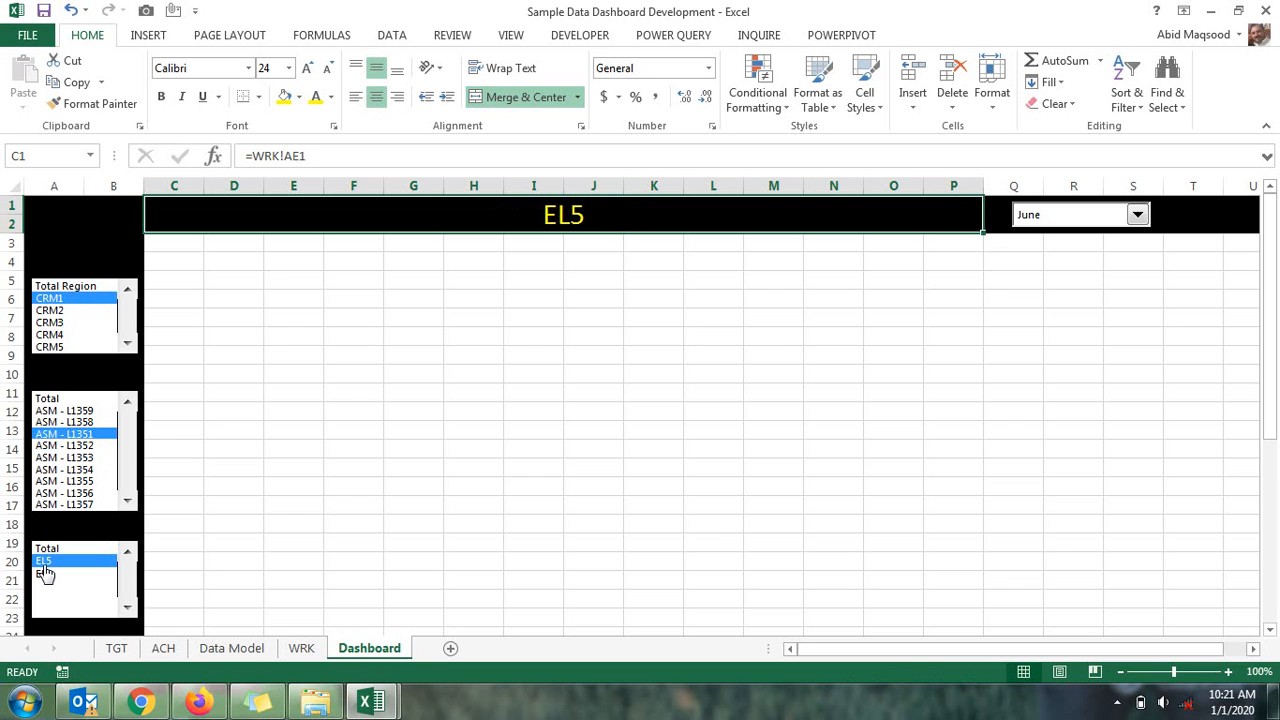
scroll(44, 574, "down", 3)
left_click(43, 553)
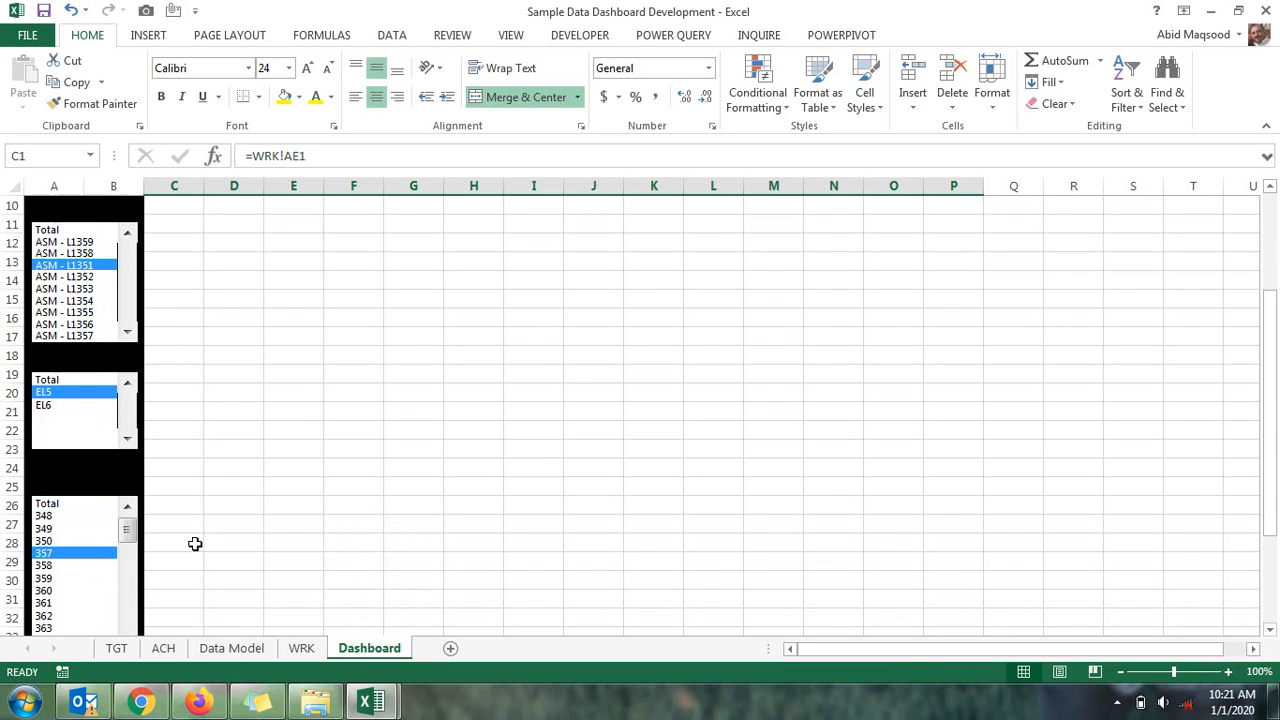
scroll(286, 510, "up", 3)
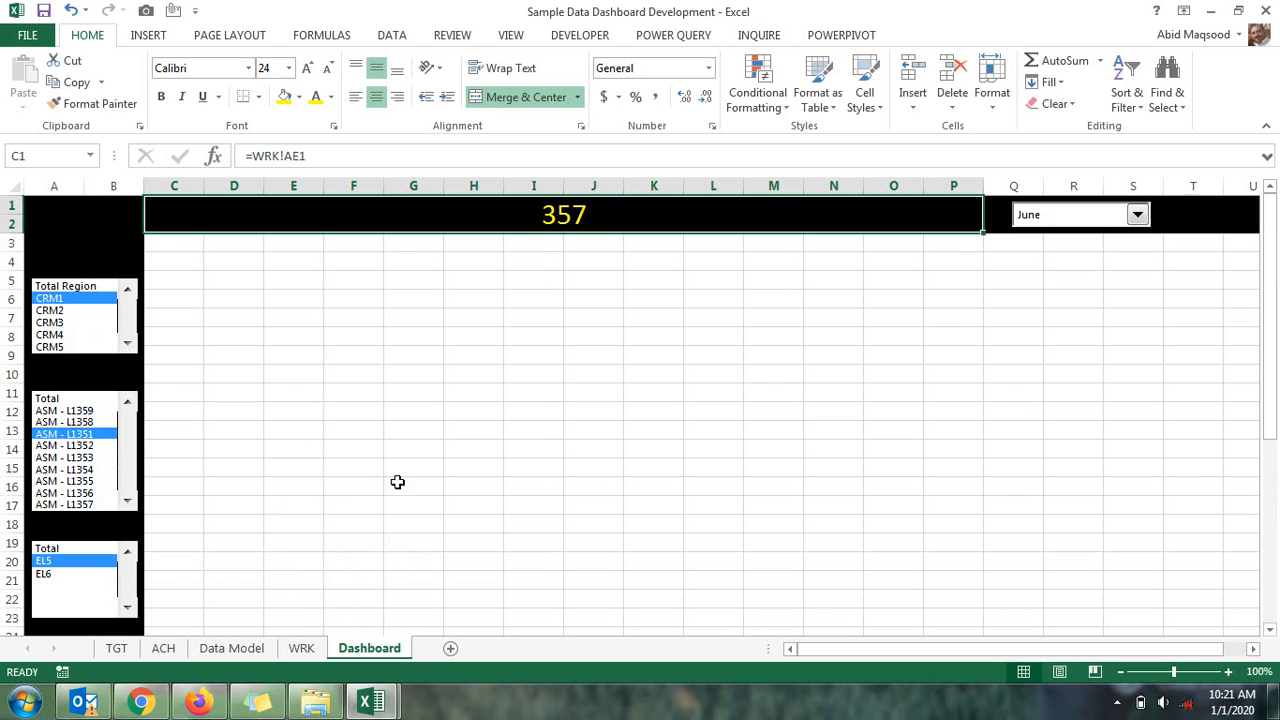
Set the dashboard's month to February and select cell A2
left_click(1090, 218)
left_click(1083, 247)
left_click(62, 224)
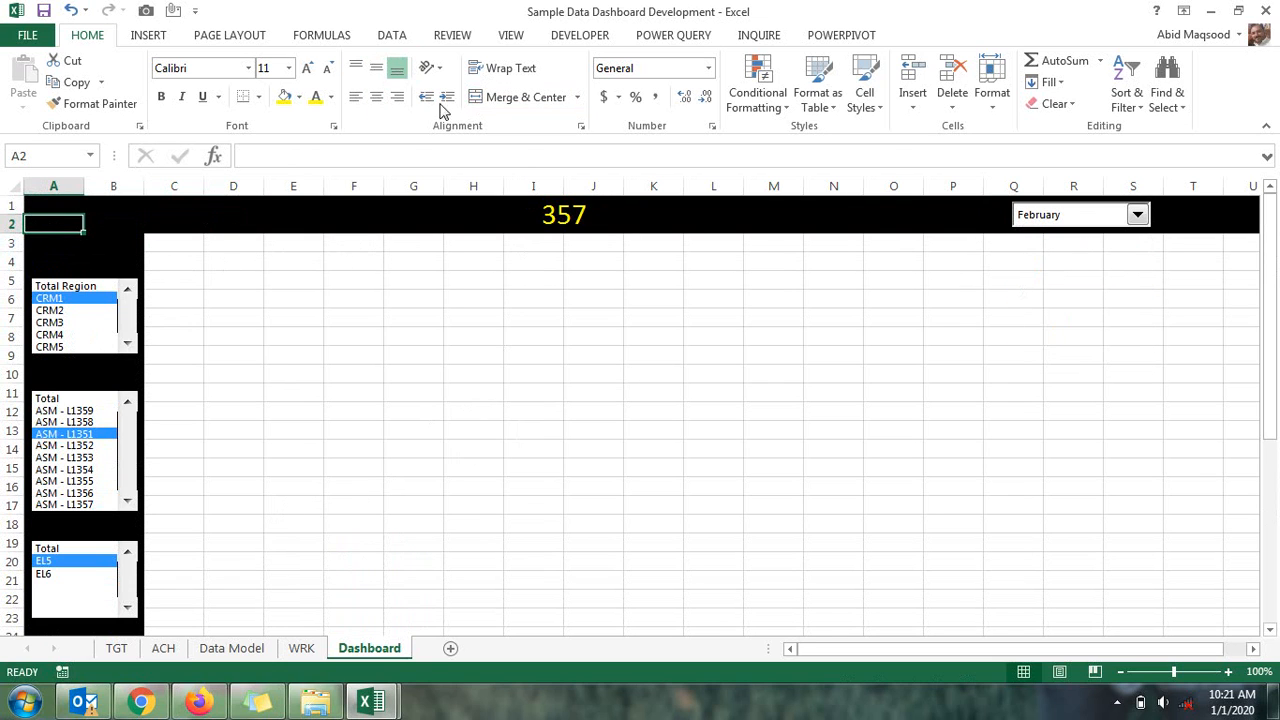
Draw a rectangle shape about 0.29" high and 1.25" wide in the empty area below the dashboard title
left_click(556, 38)
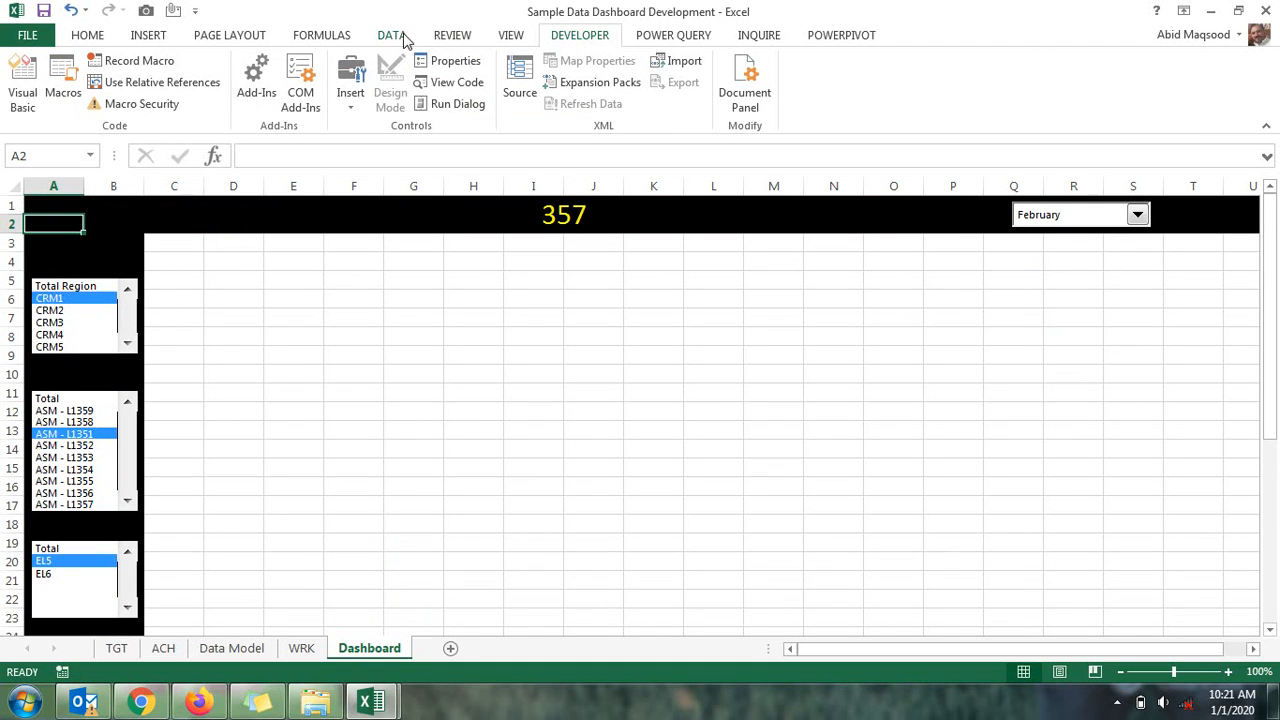
left_click(152, 40)
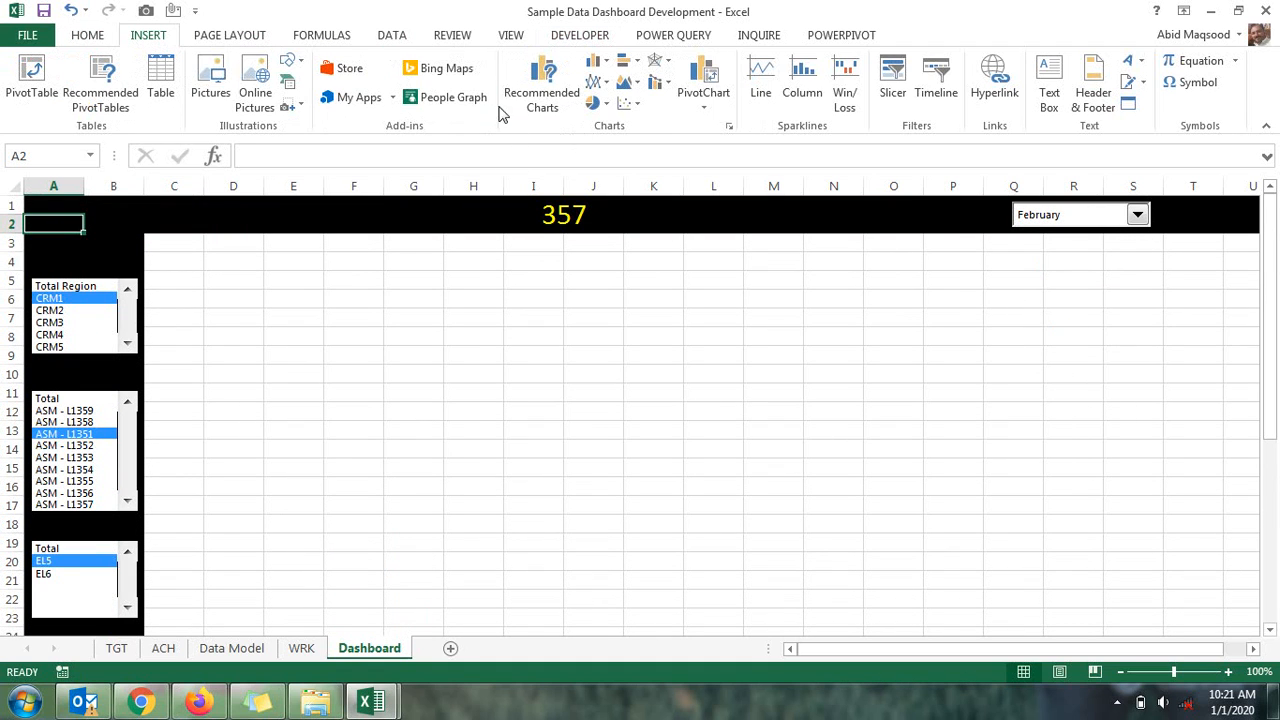
left_click(292, 62)
left_click(344, 104)
left_click_drag(420, 252, 533, 280)
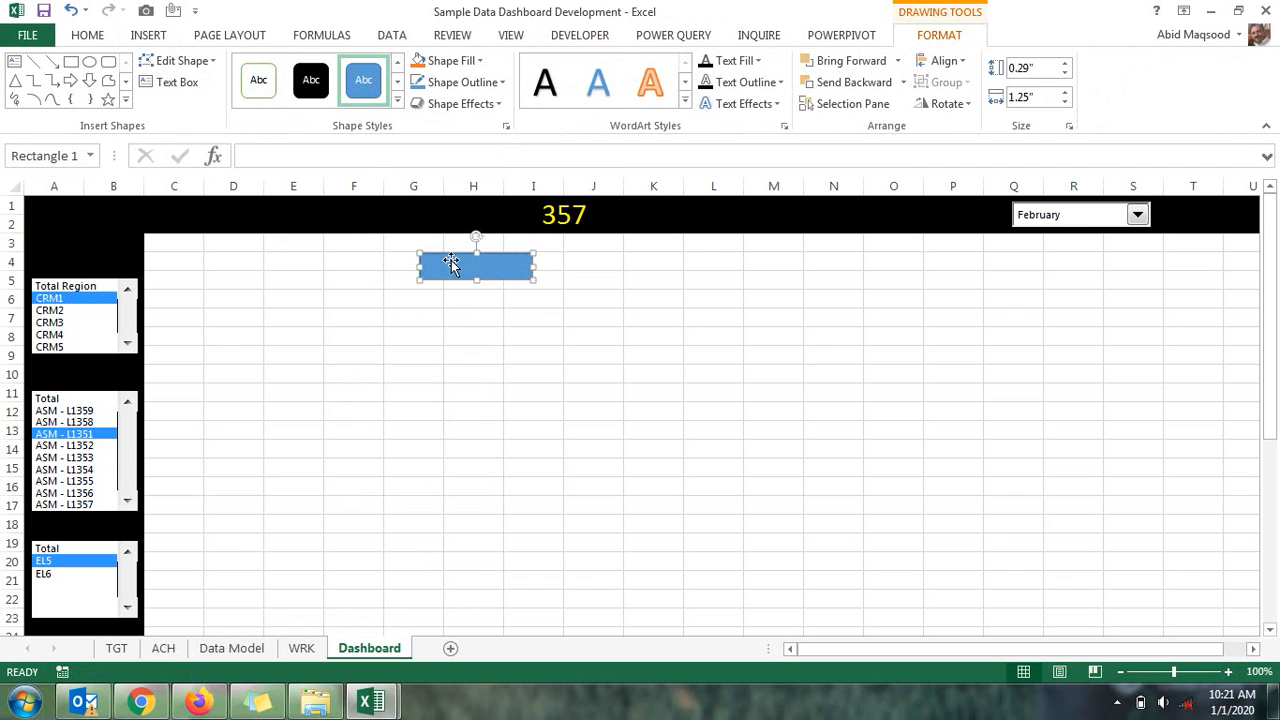
Fill the rectangle with gold and set its text colour to black
left_click(449, 62)
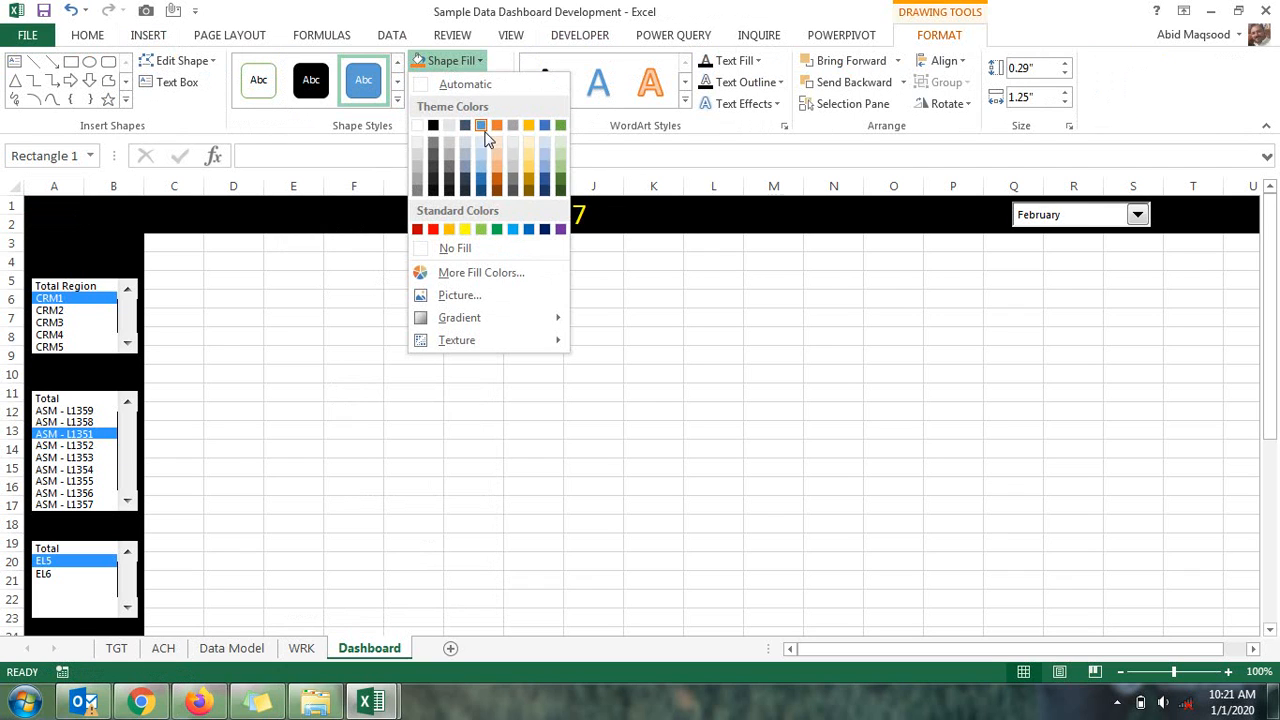
left_click(529, 125)
left_click_drag(493, 273, 557, 306)
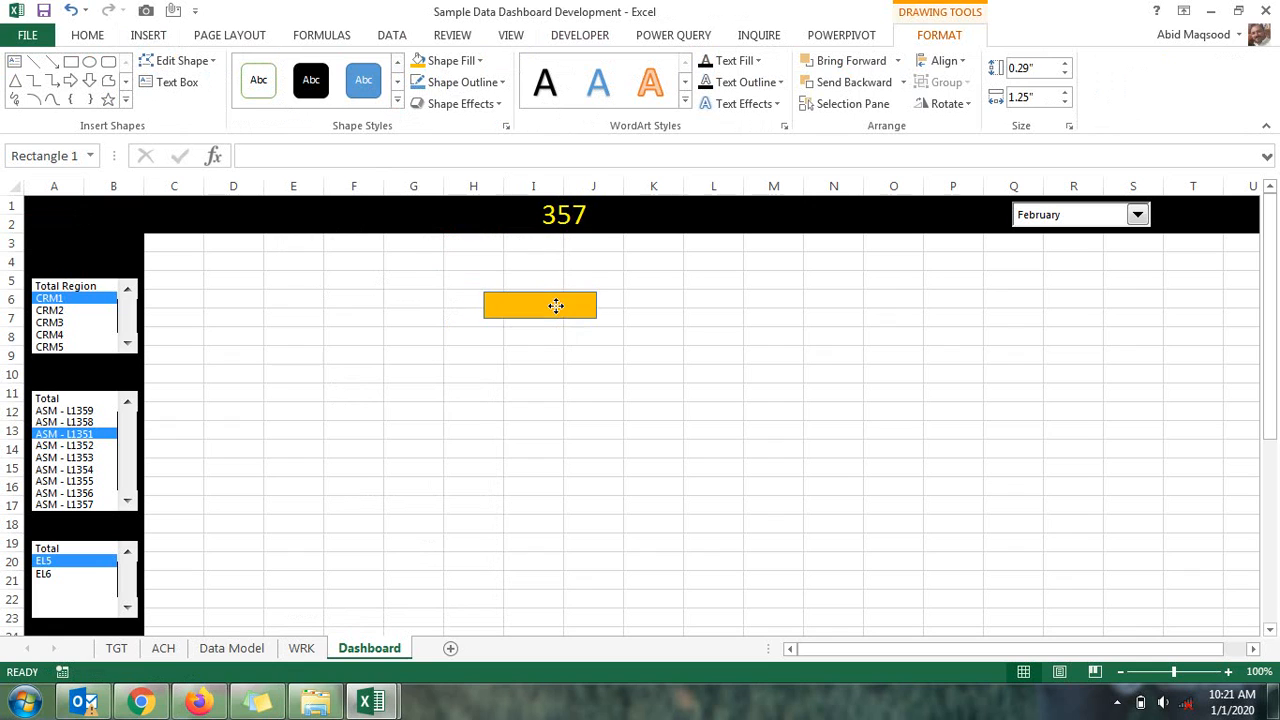
left_click(87, 36)
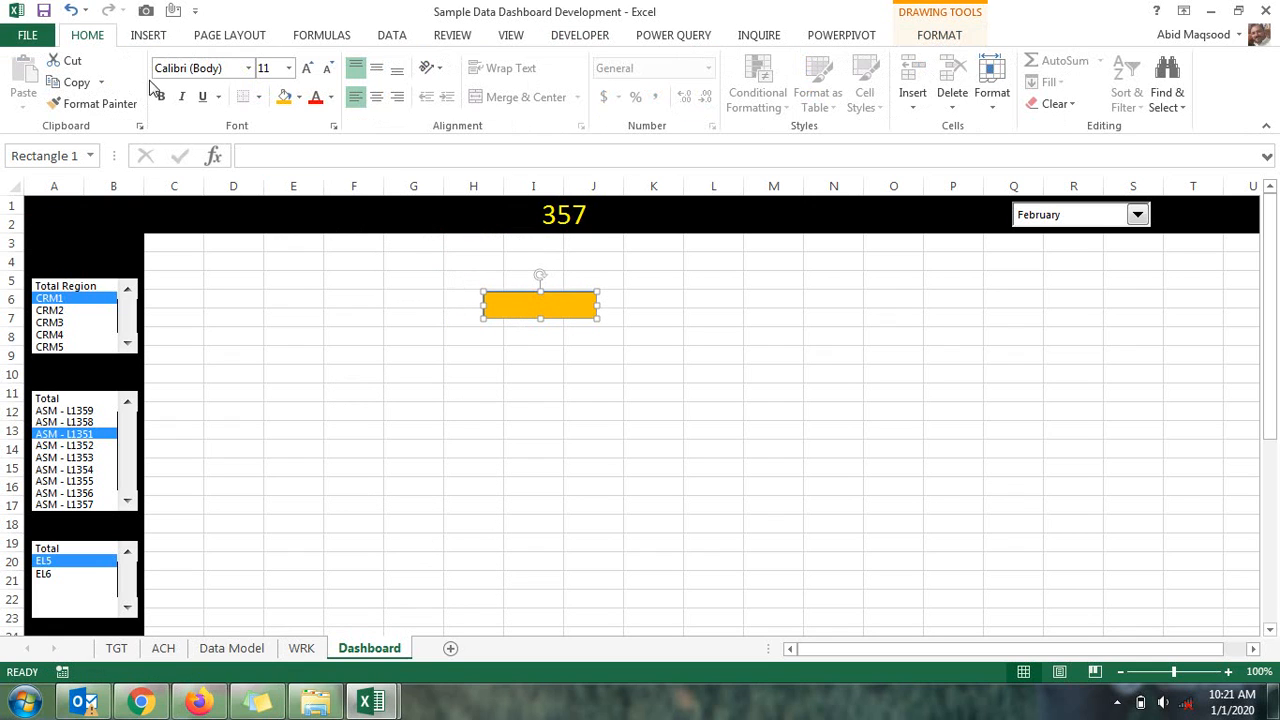
left_click(331, 98)
left_click(318, 127)
Match the gold rectangle to the region list box by setting its width to 1.19"
right_click(115, 294)
left_click(940, 35)
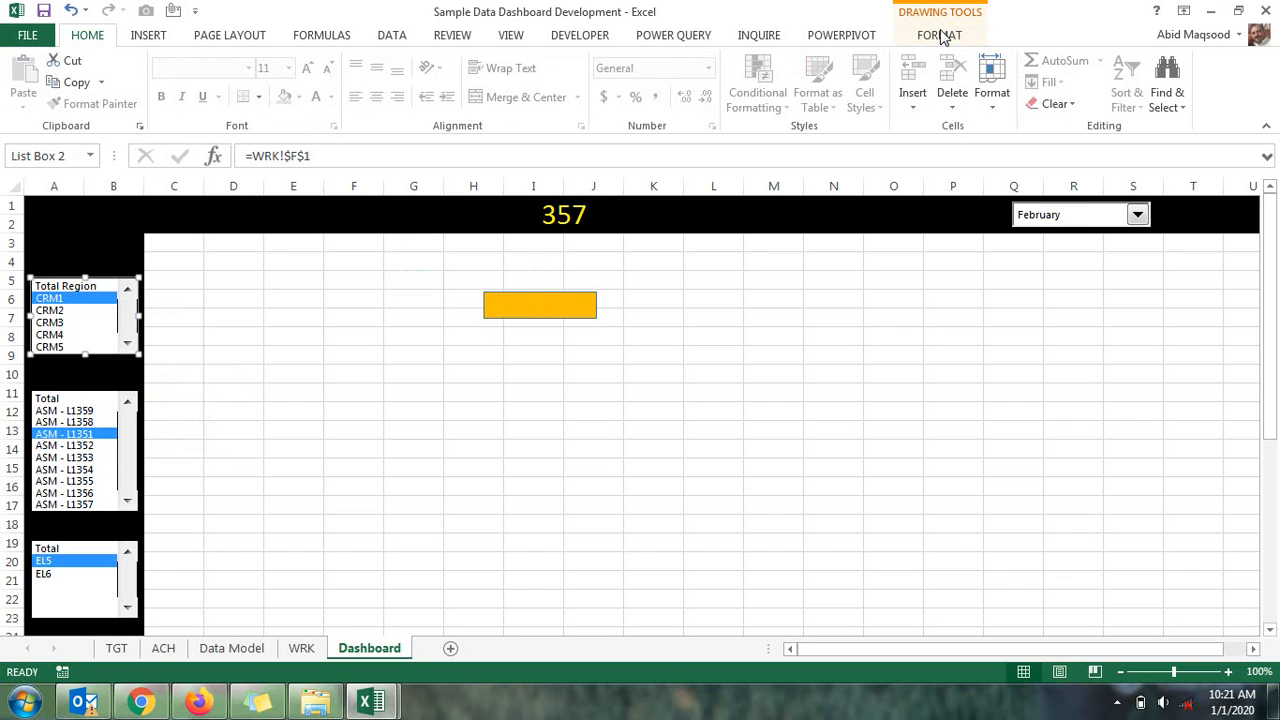
left_click(573, 303)
left_click(1029, 96)
type("1.19")
key("Return")
Label the gold rectangle "RSM Selection" with bold text centred horizontally and vertically
right_click(503, 305)
left_click(554, 416)
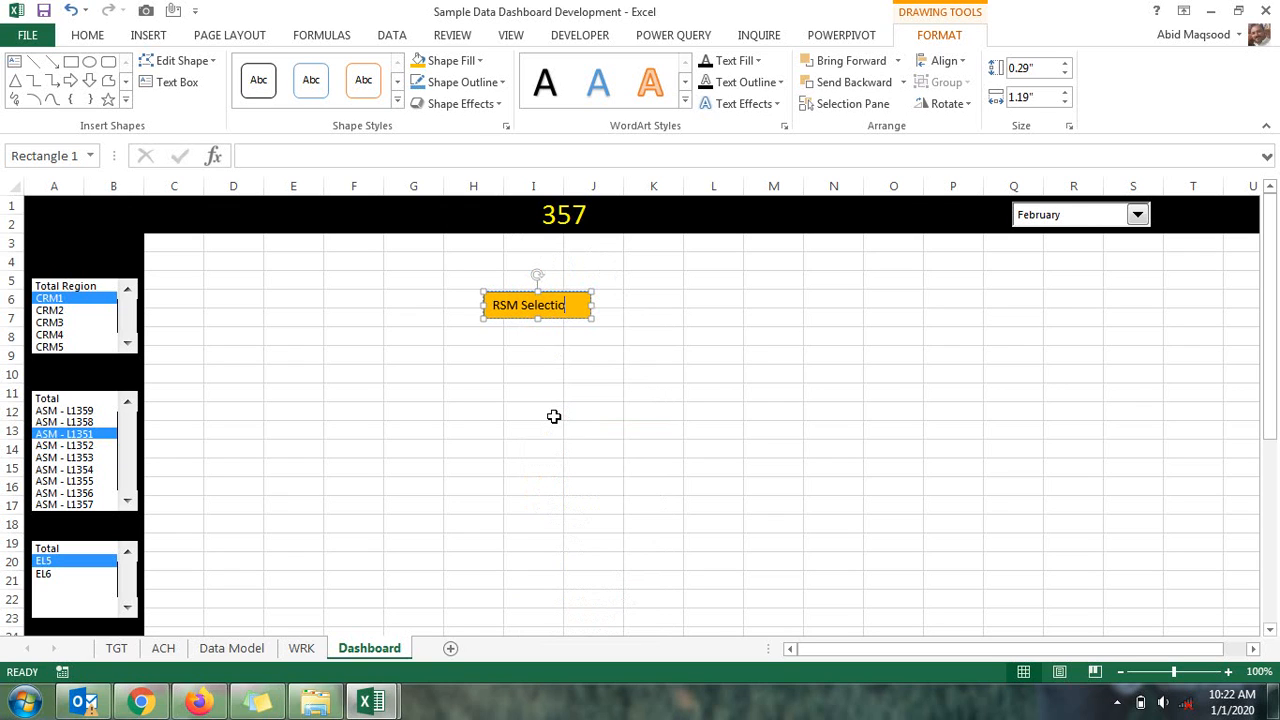
left_click(563, 292)
left_click(88, 36)
left_click(376, 96)
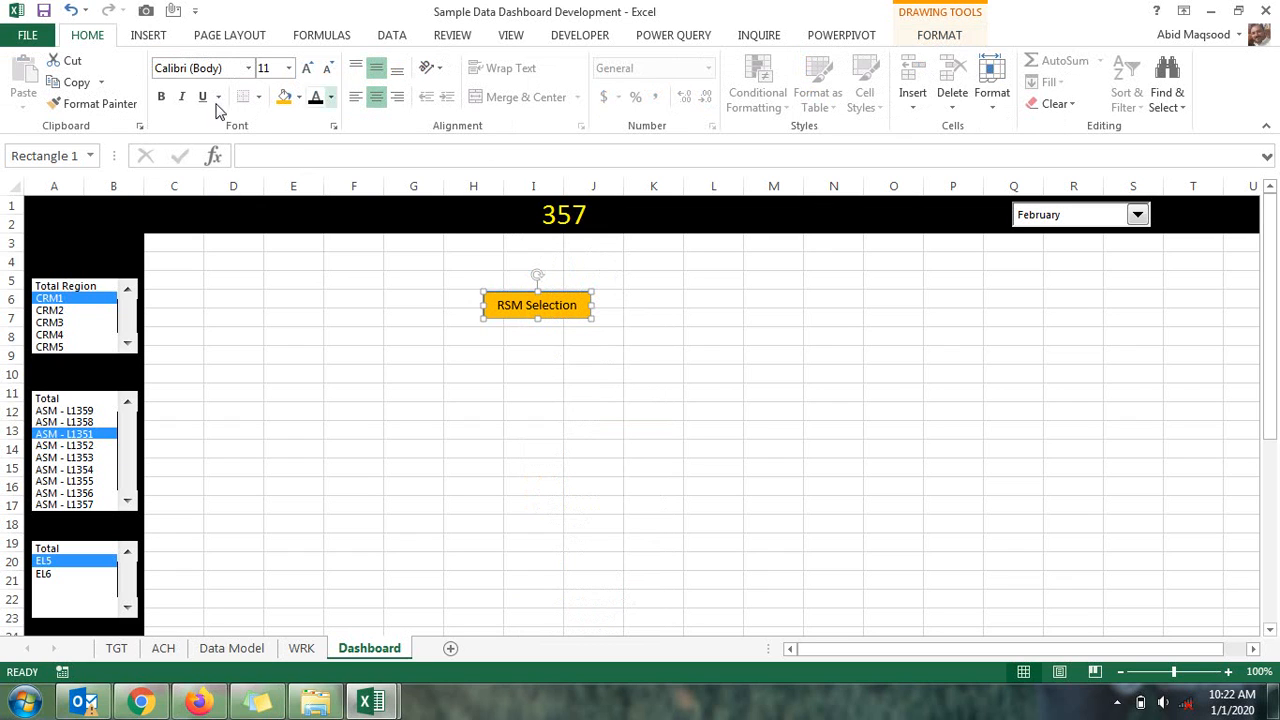
left_click(161, 97)
Place the RSM Selection header above the region list box and left-align the two objects
left_click_drag(510, 298, 68, 249)
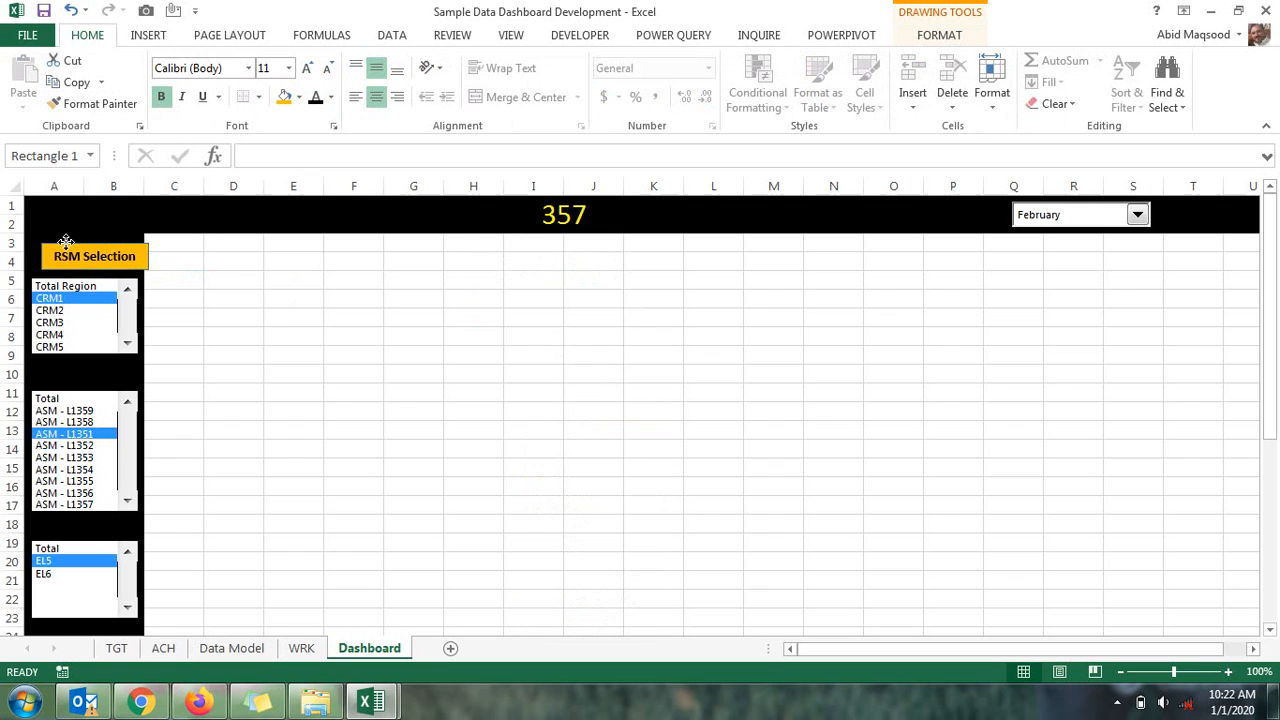
left_click(95, 298, "ctrl")
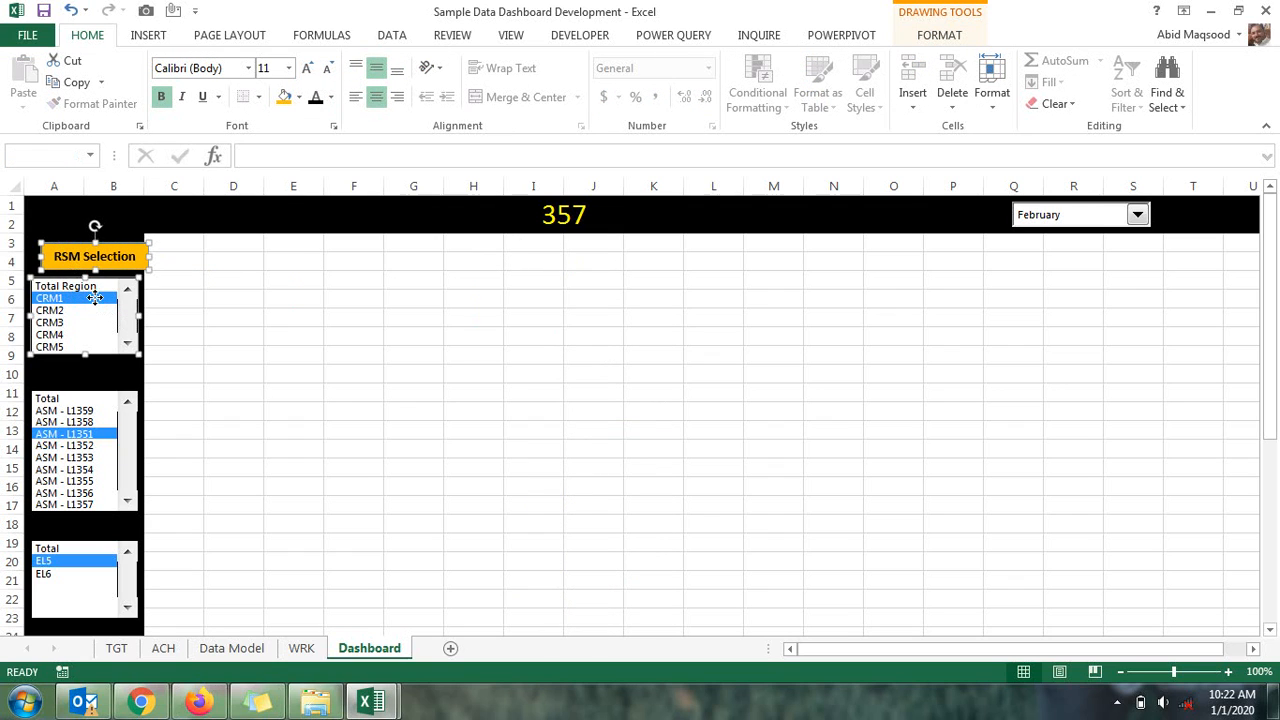
left_click(942, 35)
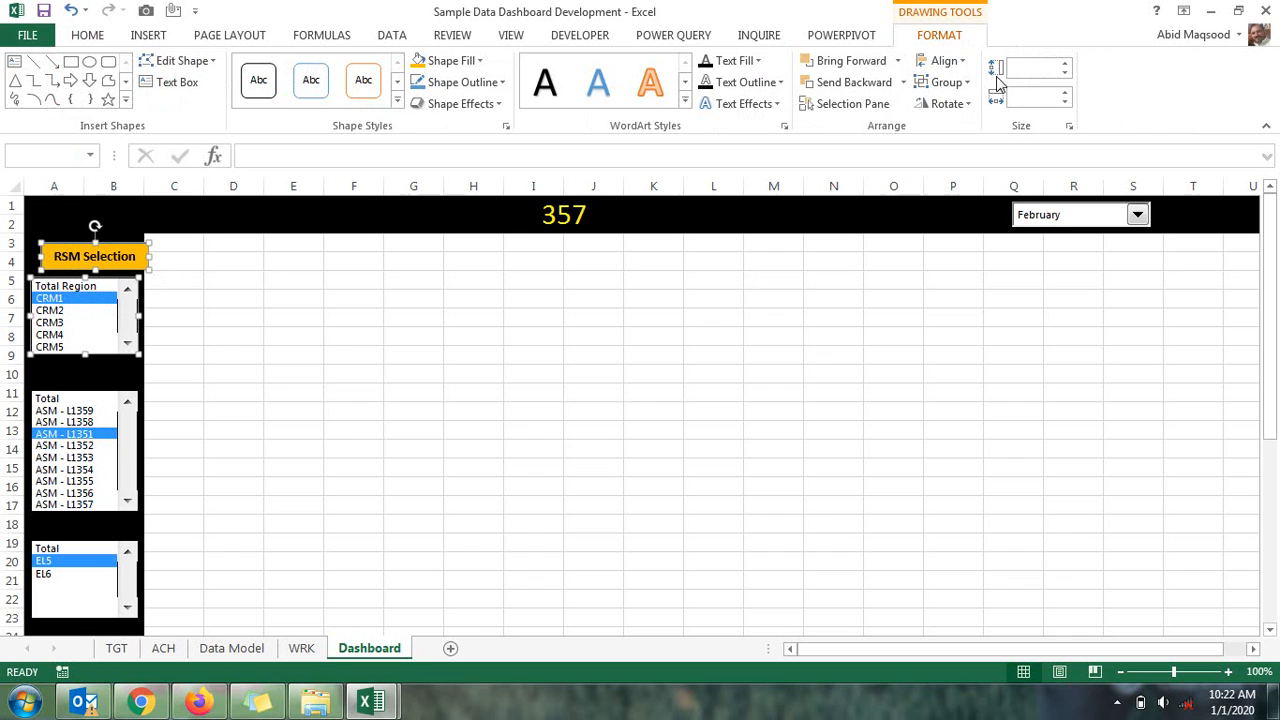
left_click(962, 63)
left_click(966, 84)
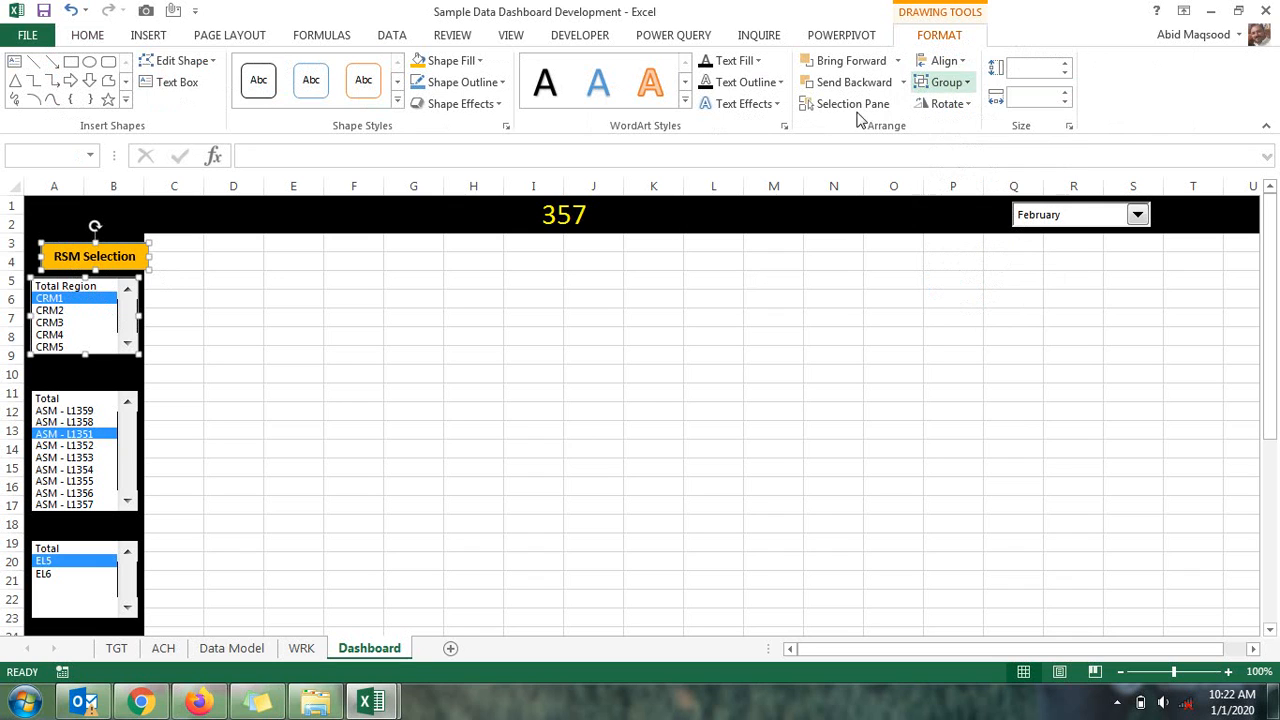
left_click(390, 278)
Copy the RSM Selection header and paste the duplicate at row 10, just above the ASM list box
right_click(115, 251)
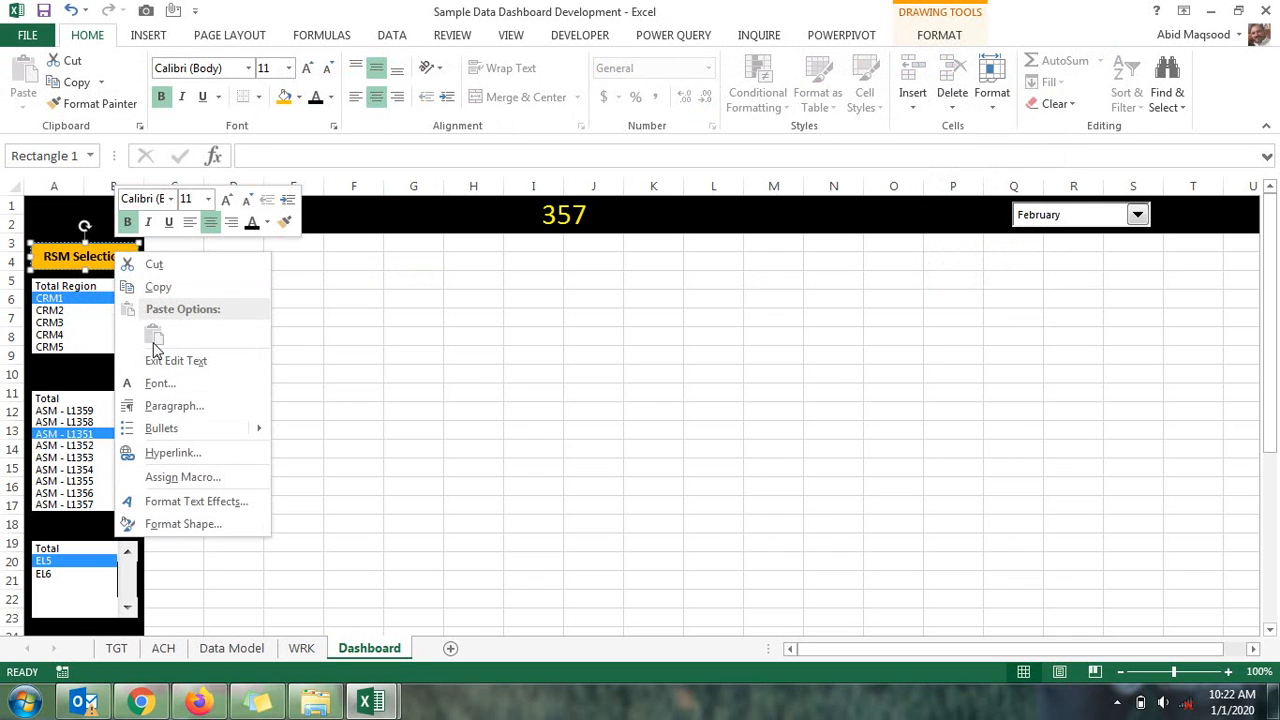
left_click(157, 288)
left_click(66, 378)
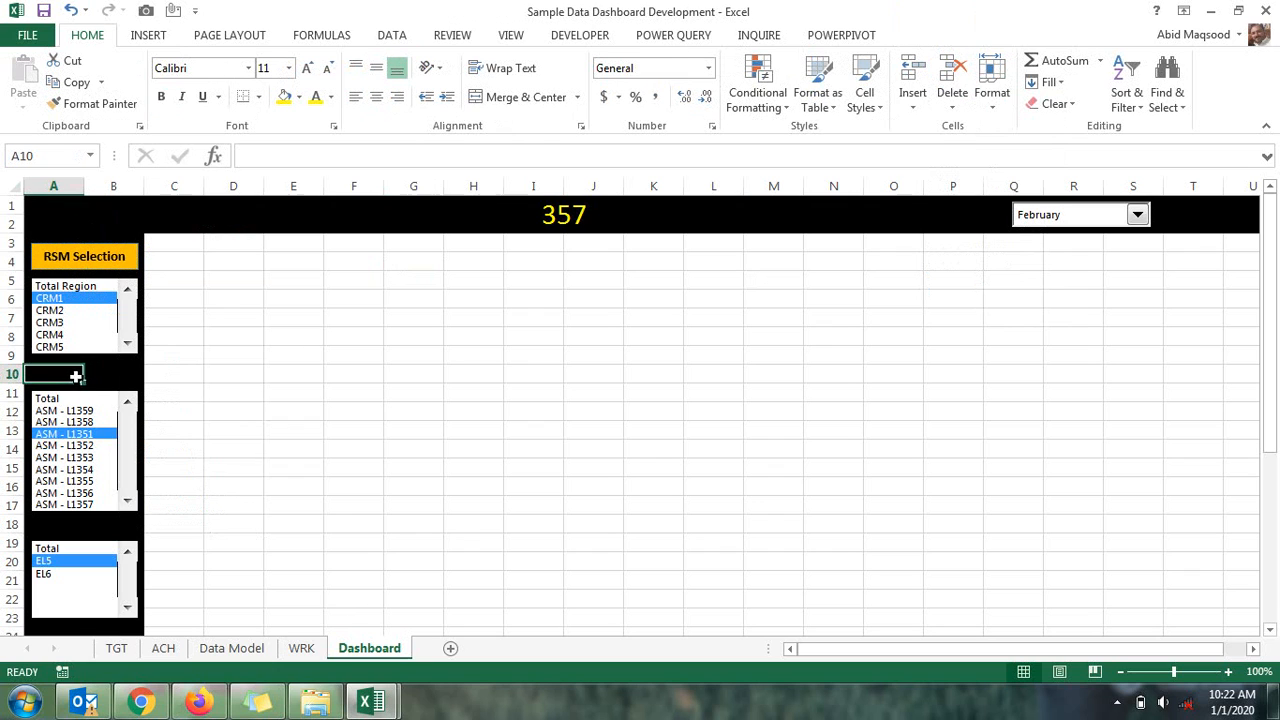
left_click(106, 253)
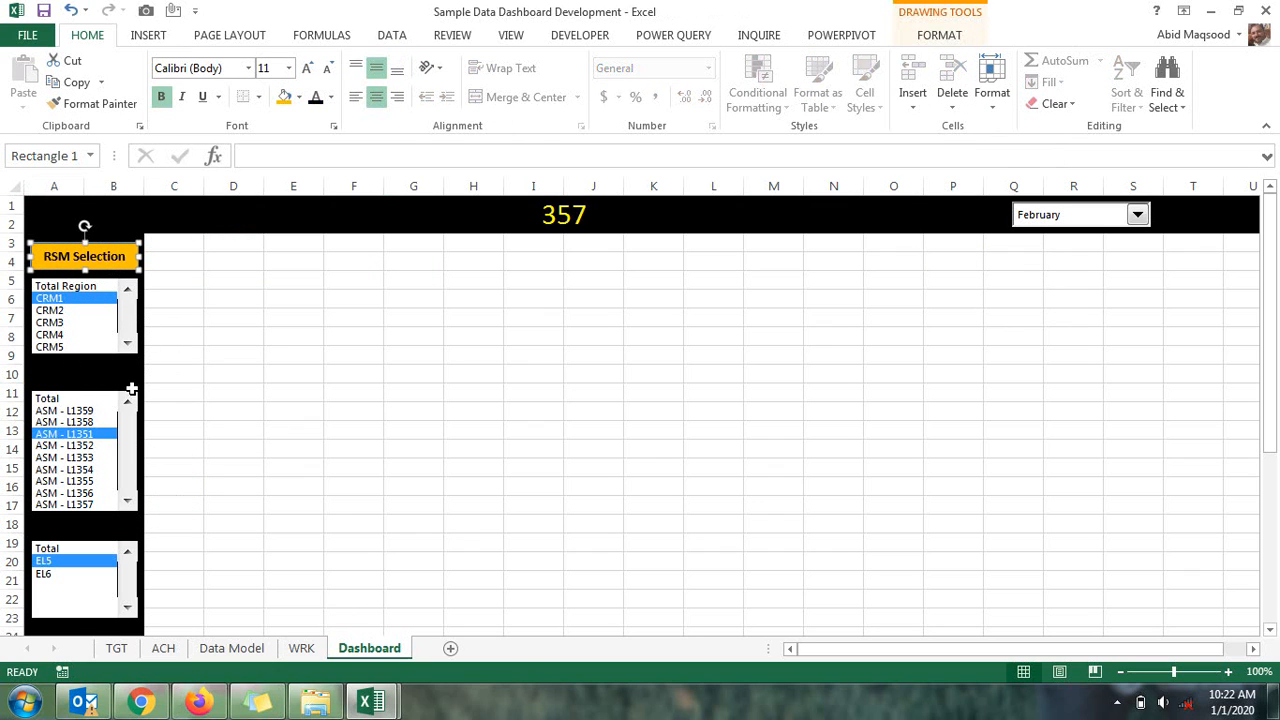
key("ctrl+v")
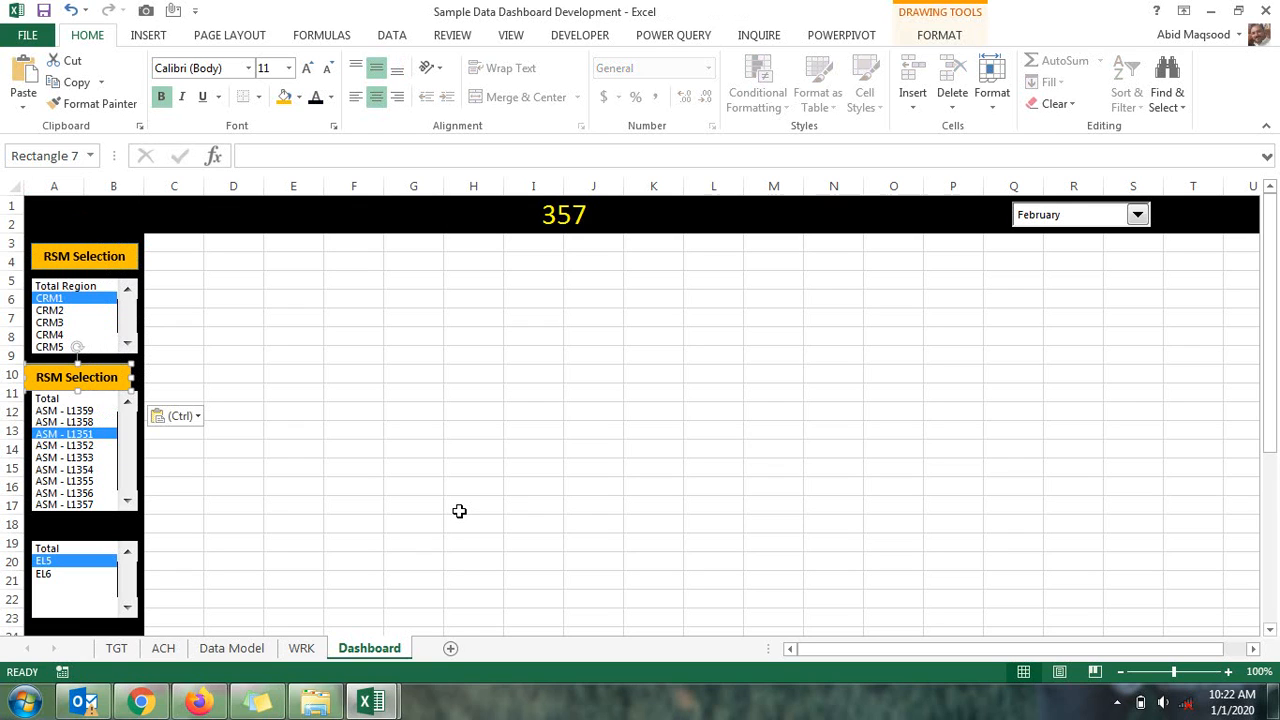
key("Up")
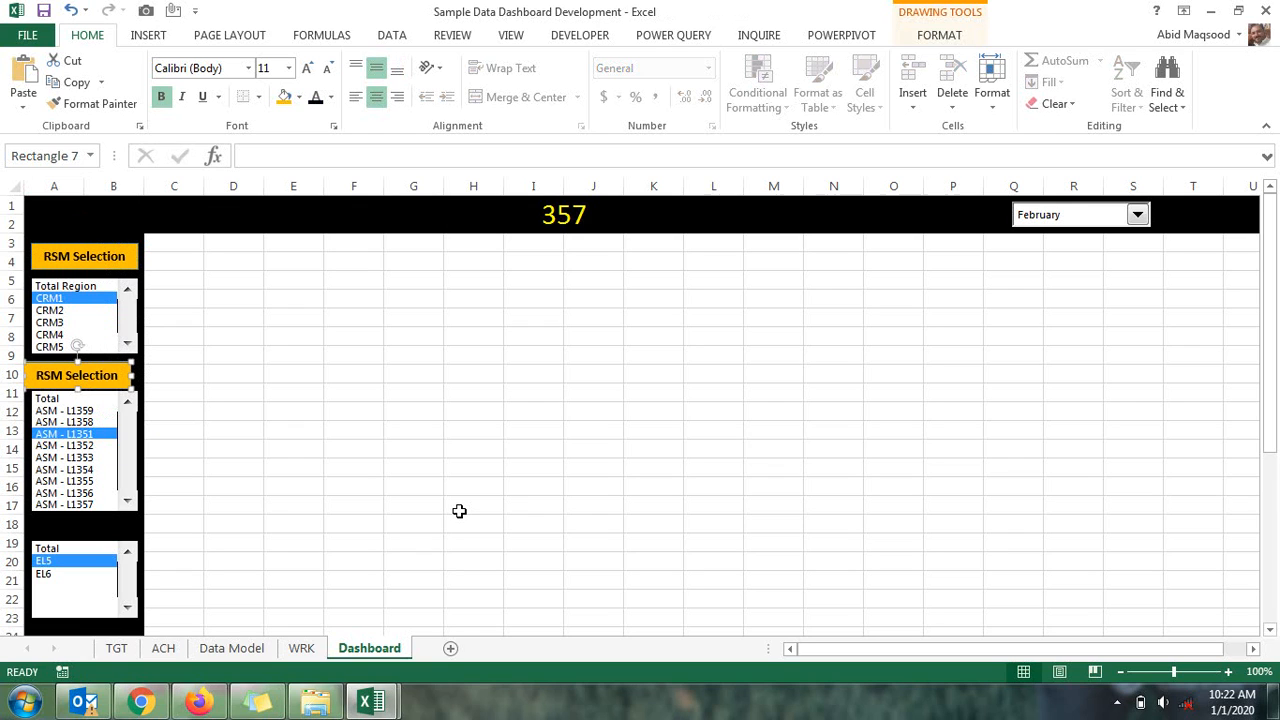
Right-align the duplicated header with the original RSM Selection header
left_click(144, 242, "shift")
left_click(932, 35)
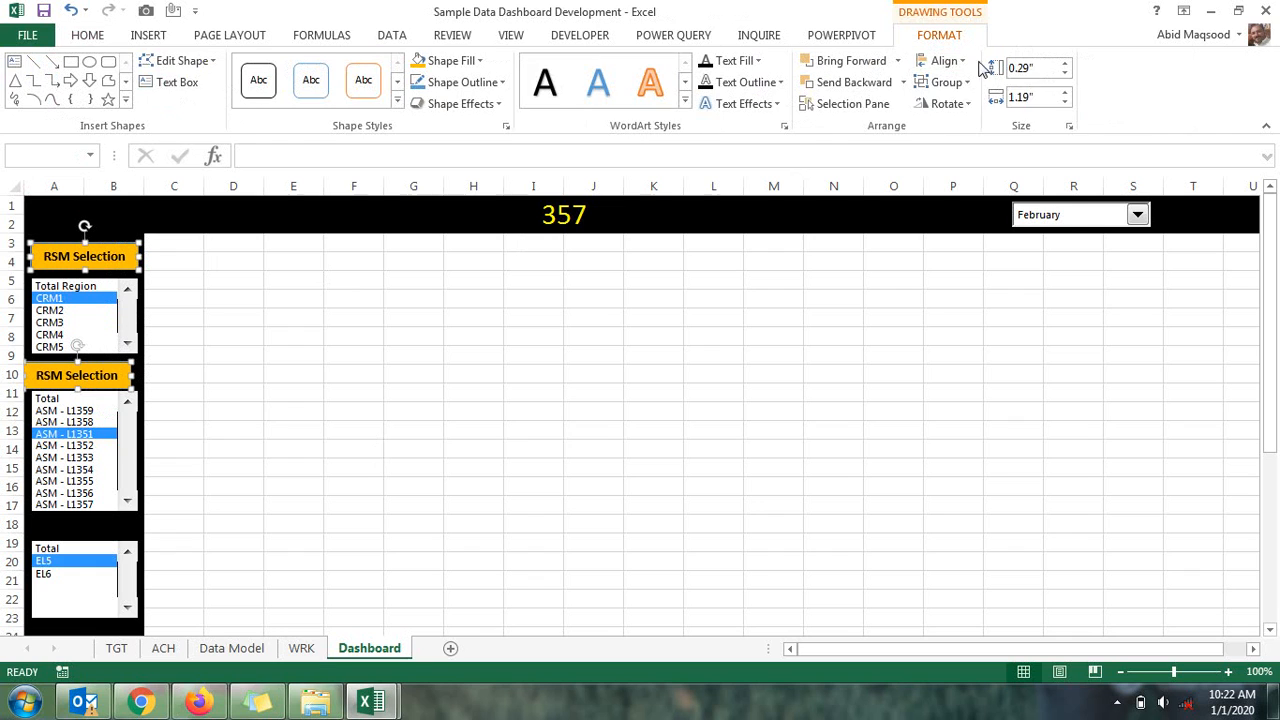
left_click(958, 61)
left_click(977, 130)
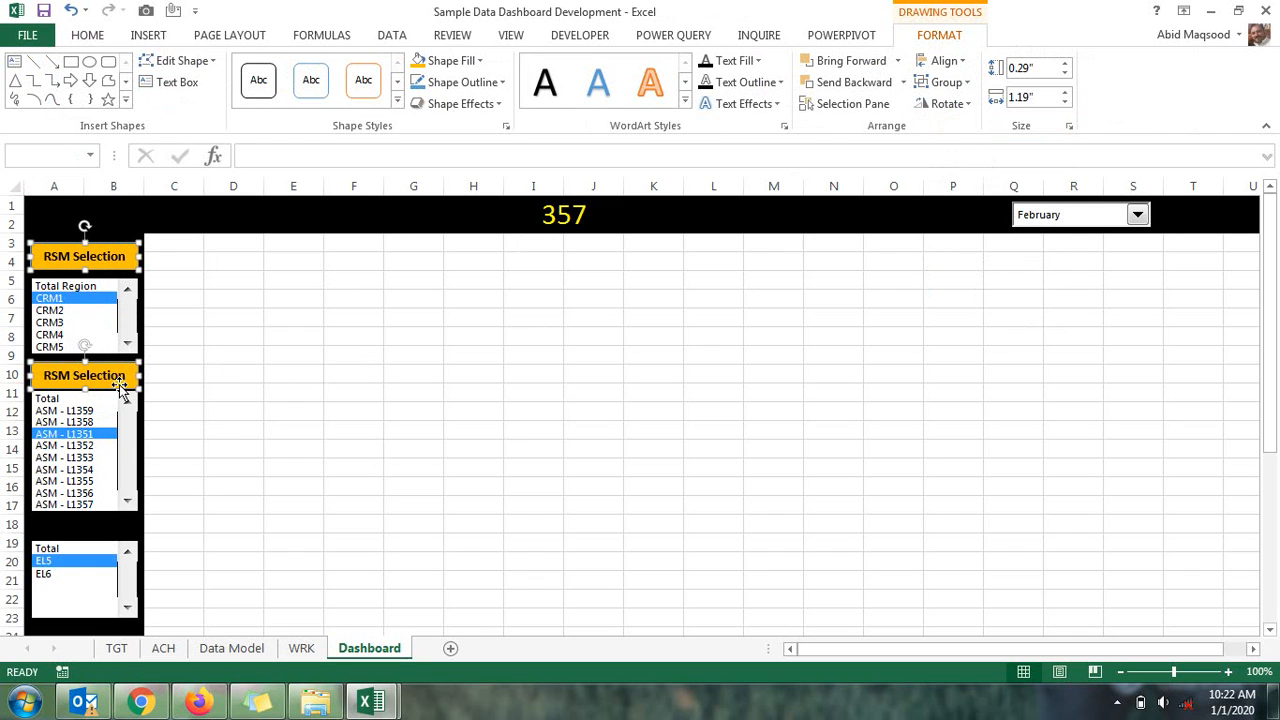
Relabel the header above the ASM list box as "ASM Selection"
left_click(109, 372)
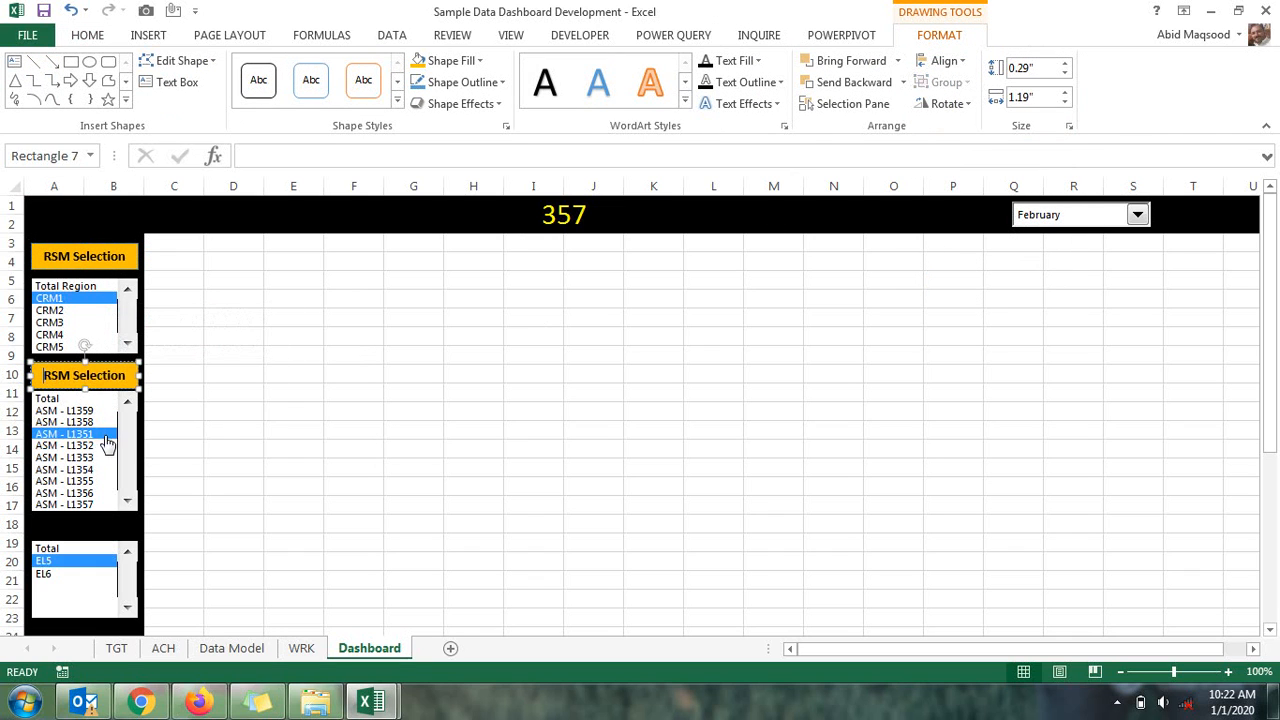
key("Delete")
type("A")
Paste a copy of the ASM Selection header at row 18, above the list box containing EL5 and EL6
scroll(172, 368, "down", 2)
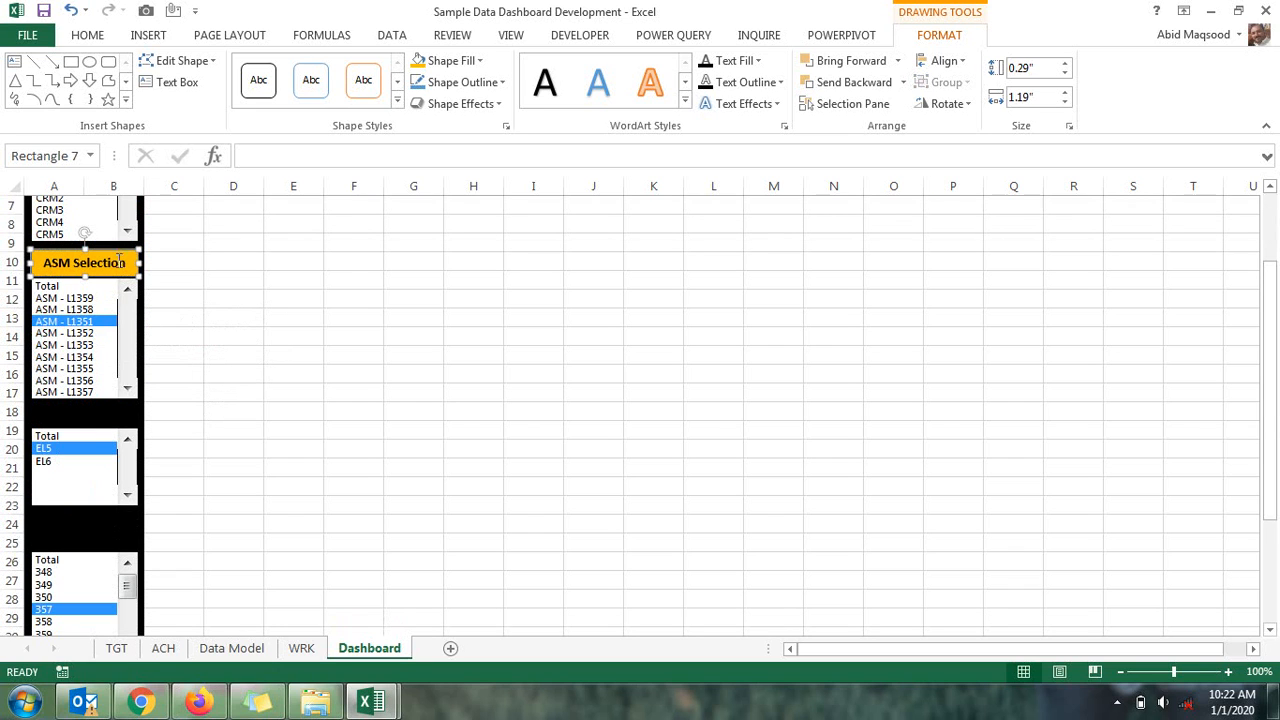
left_click(78, 418)
key("ctrl+v")
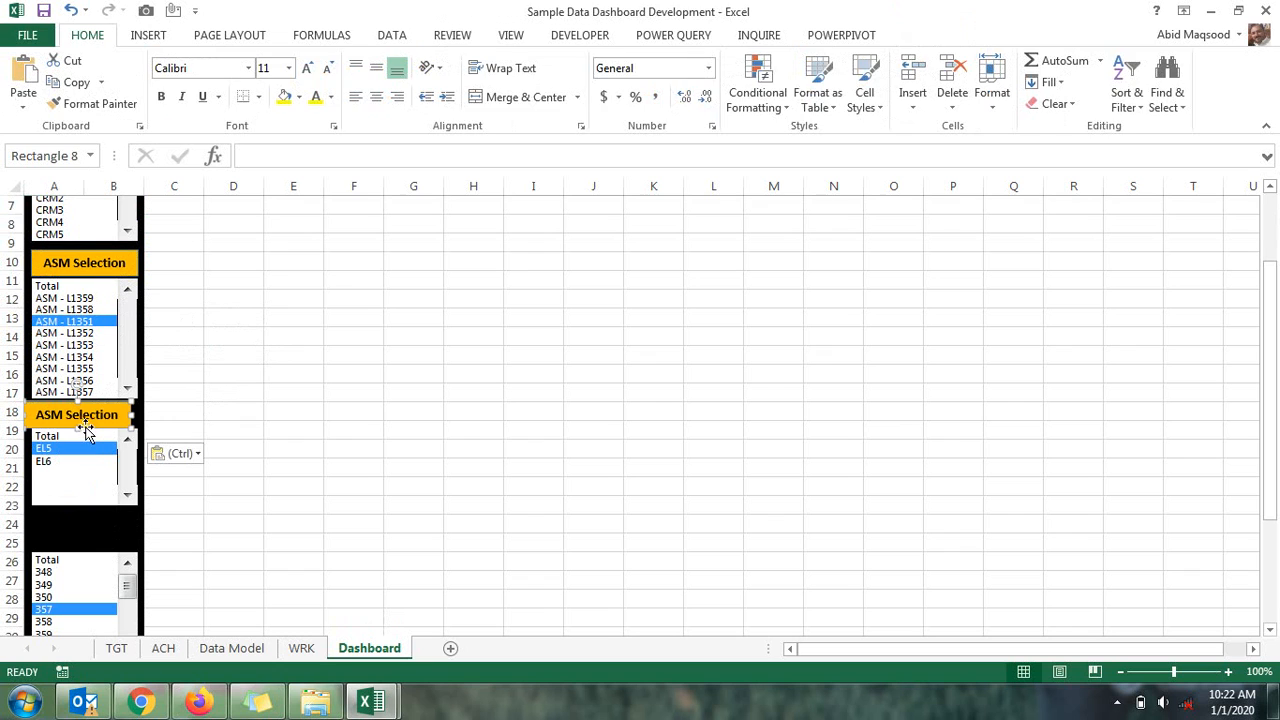
Nudge the list box containing EL5 and EL6 down to make room for the header above it
right_click(92, 458)
key("Escape")
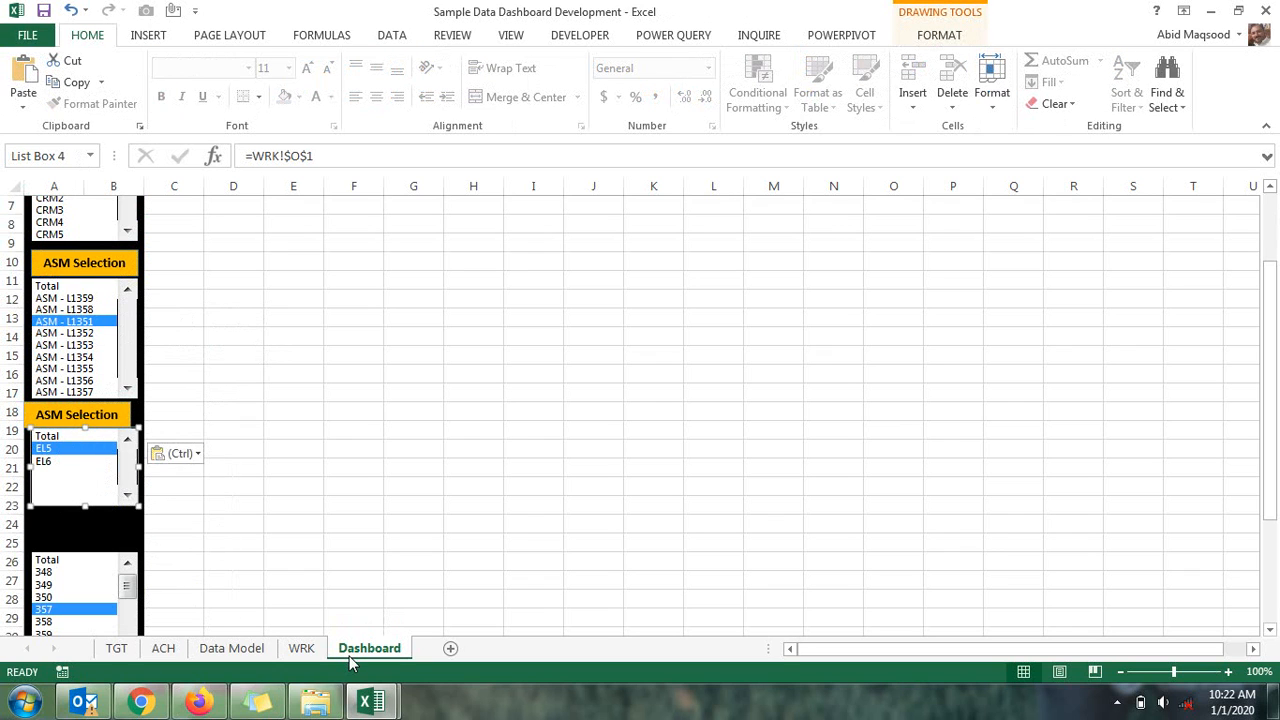
key("Down")
key("Down")
key("Down")
key("Down")
key("Down")
key("Down")
key("Down")
key("Down")
key("Down")
key("Down")
key("Down")
key("Down")
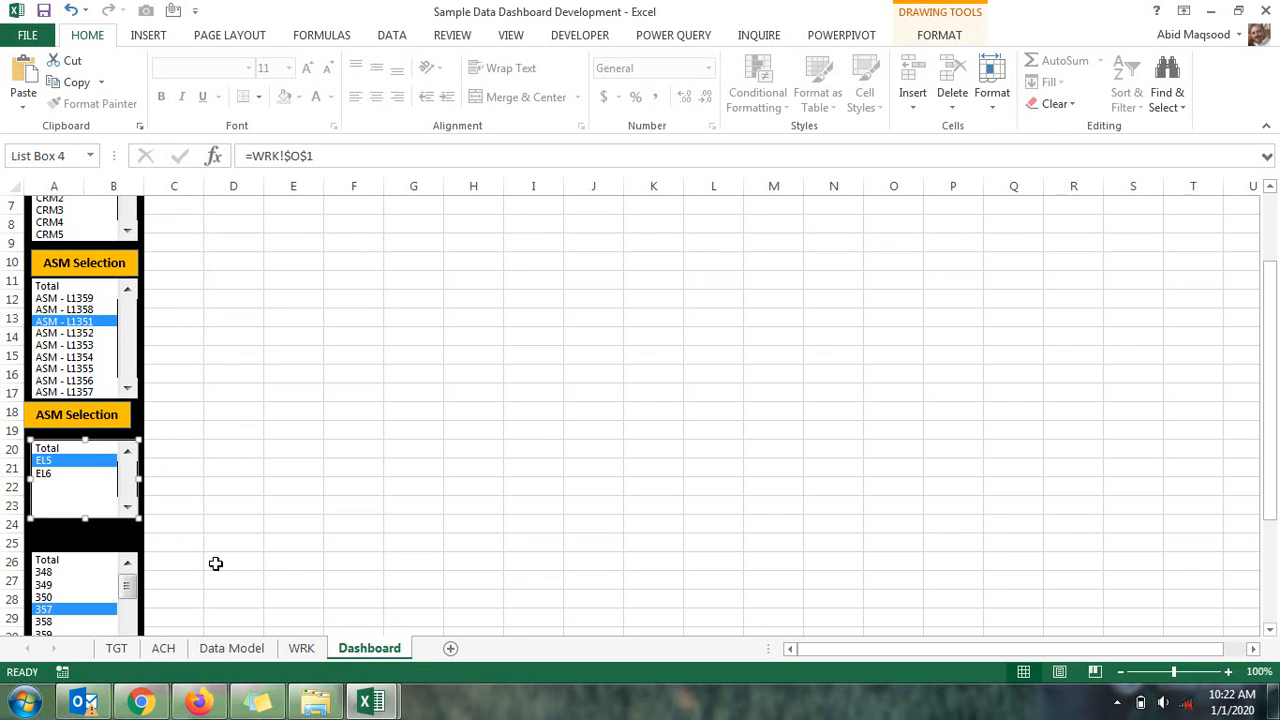
Right-align the copied header at row 18 with the ASM Selection header
left_click(126, 420)
right_click(128, 418)
key("Escape")
left_click(112, 258, "shift")
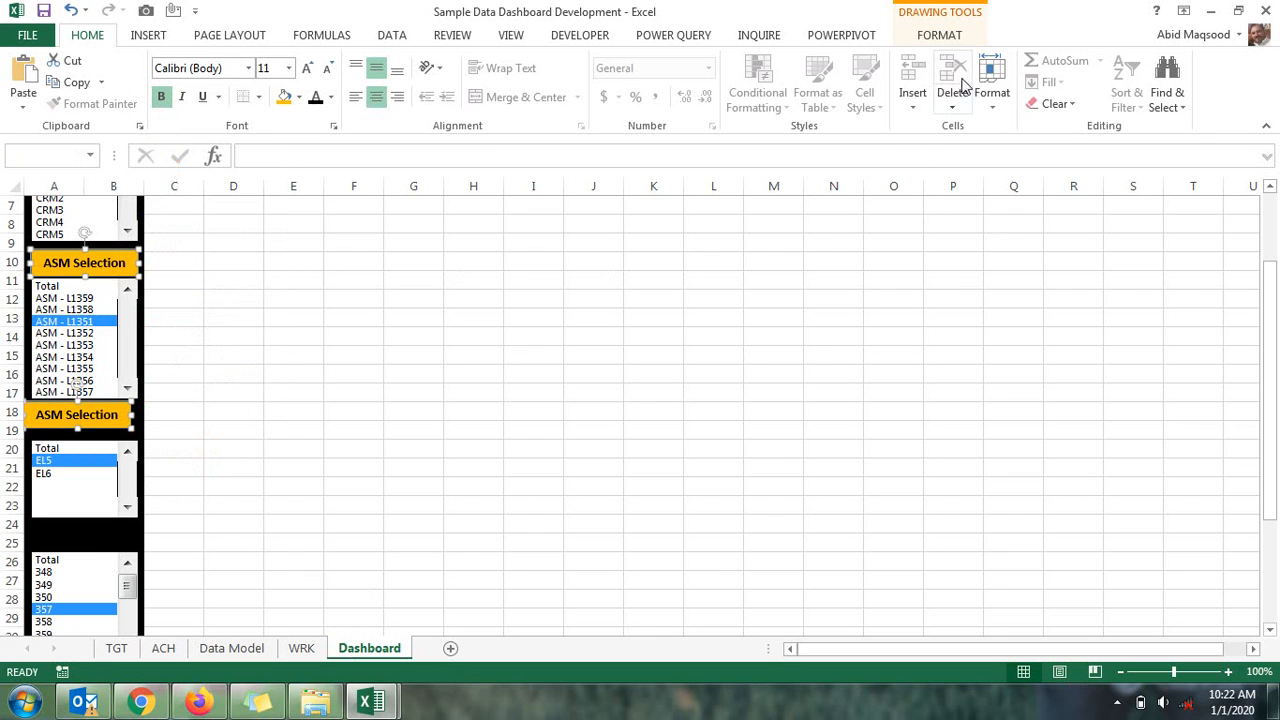
left_click(939, 35)
left_click(944, 60)
left_click(965, 128)
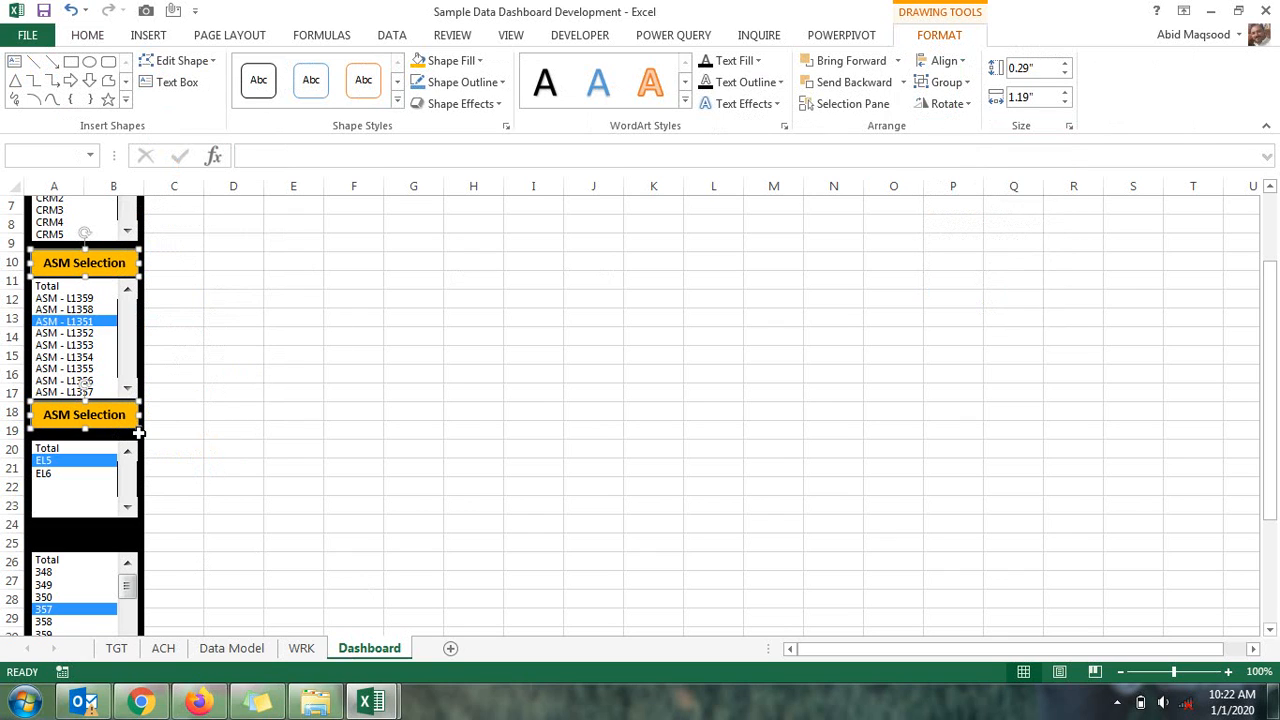
Nudge the row 18 header down between its neighbouring list boxes and relabel it "DIST Selection"
left_click(146, 274, "shift")
key("Down")
key("Down")
key("Down")
key("Down")
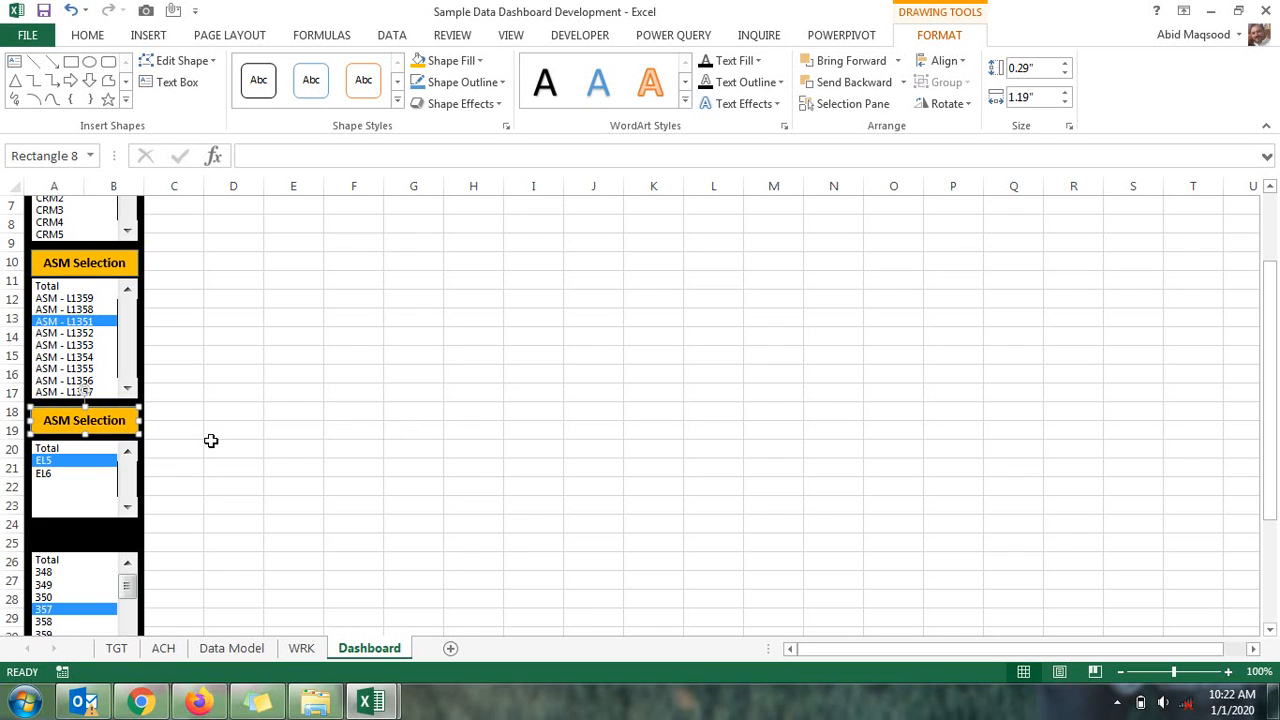
double_click(58, 423)
type("DIST")
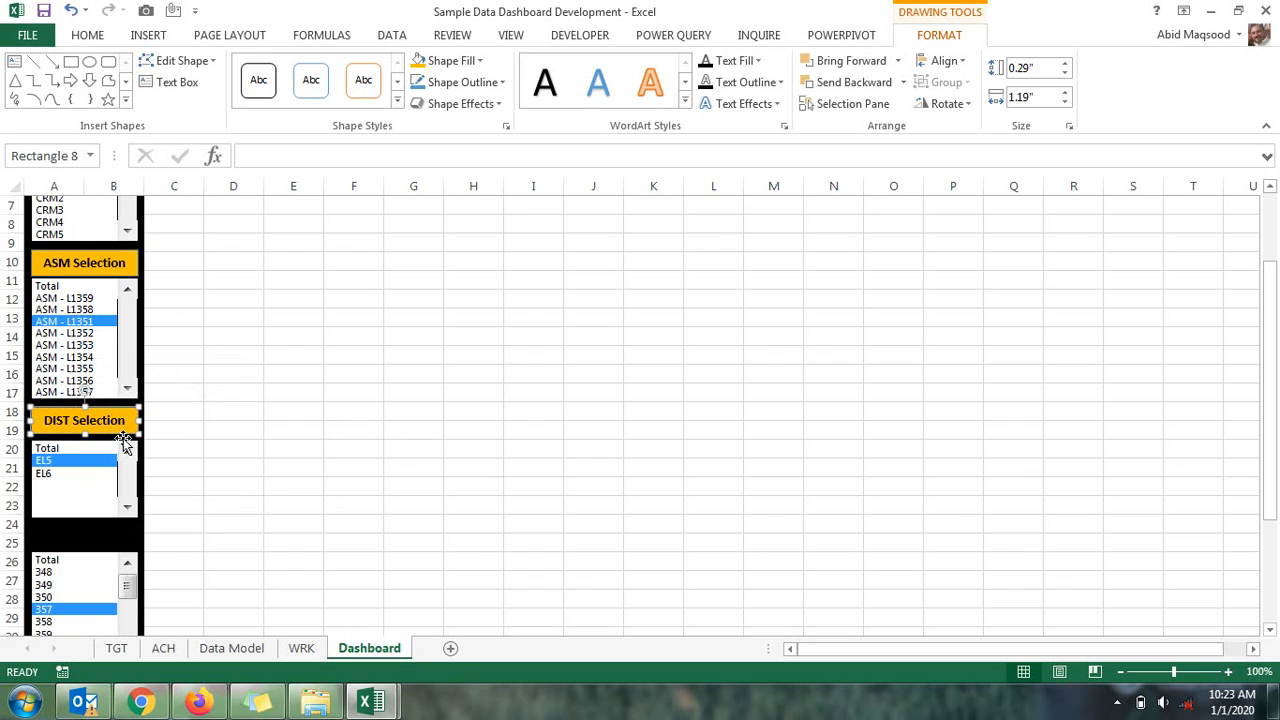
Paste a copy of the DIST Selection header above the outlet list box and right-align it with the original
left_click(70, 540)
key("ctrl+v")
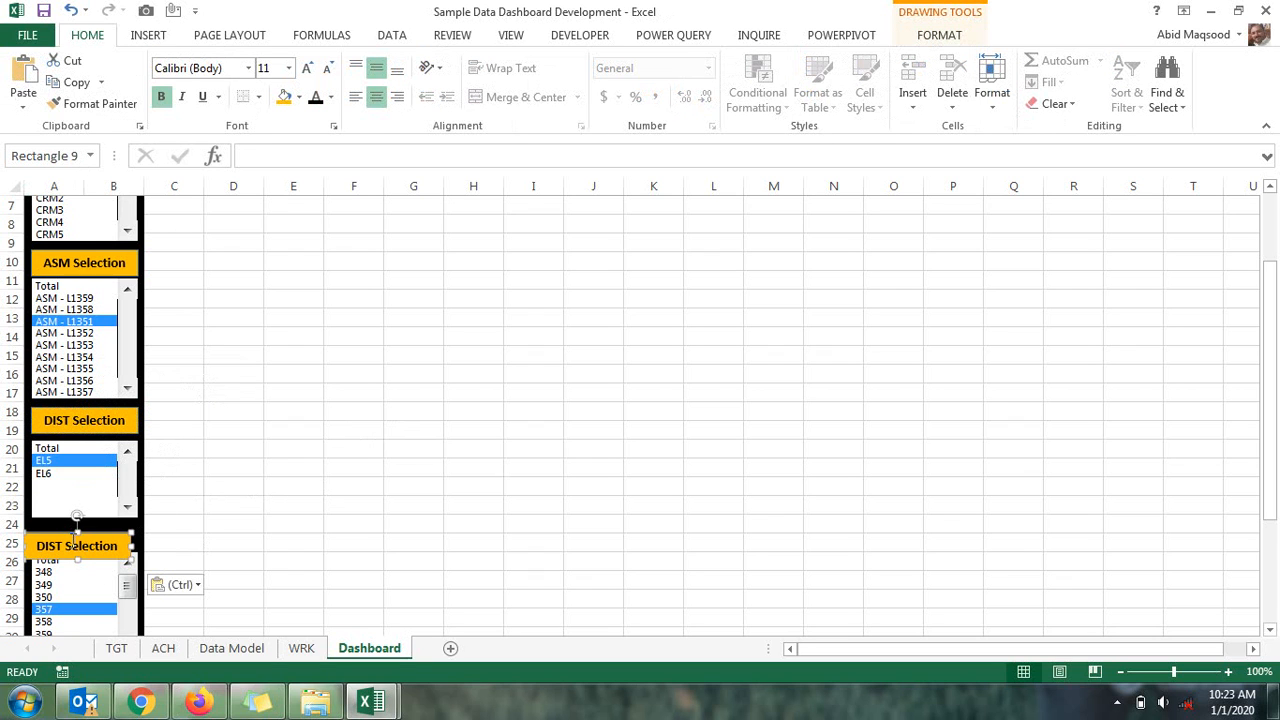
scroll(80, 549, "down", 1)
left_click(136, 368)
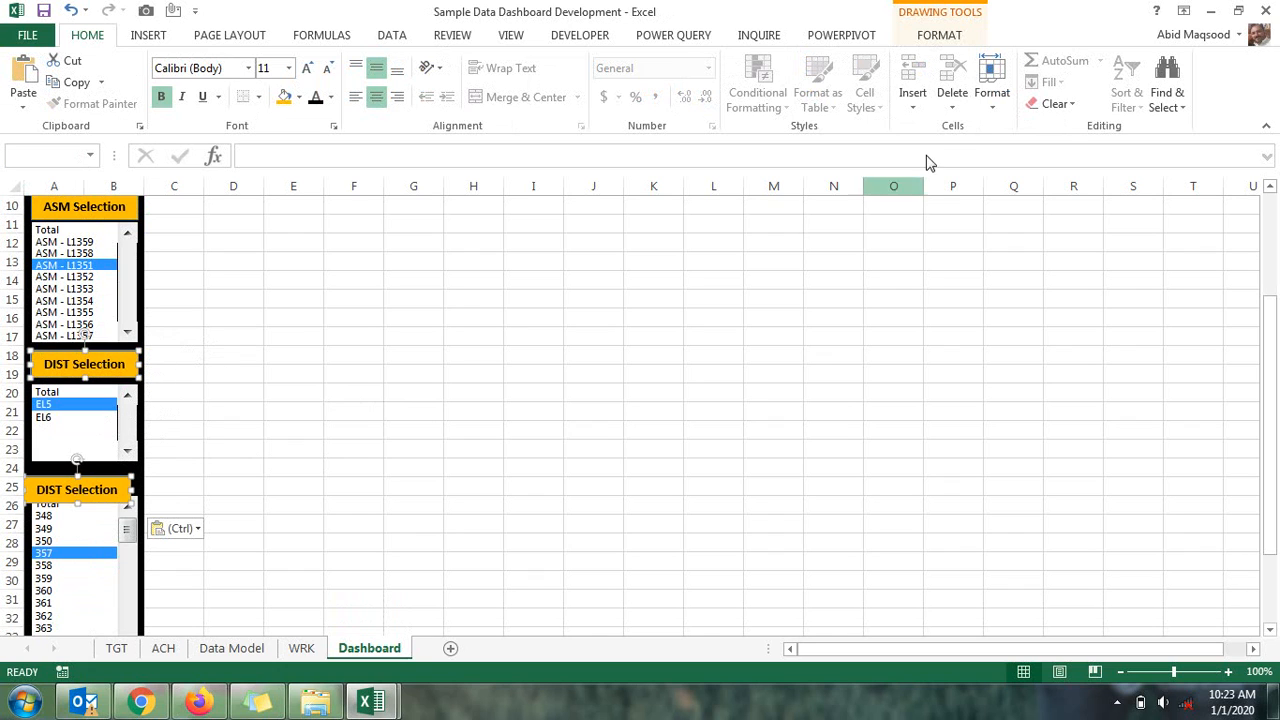
left_click(945, 40)
left_click(944, 61)
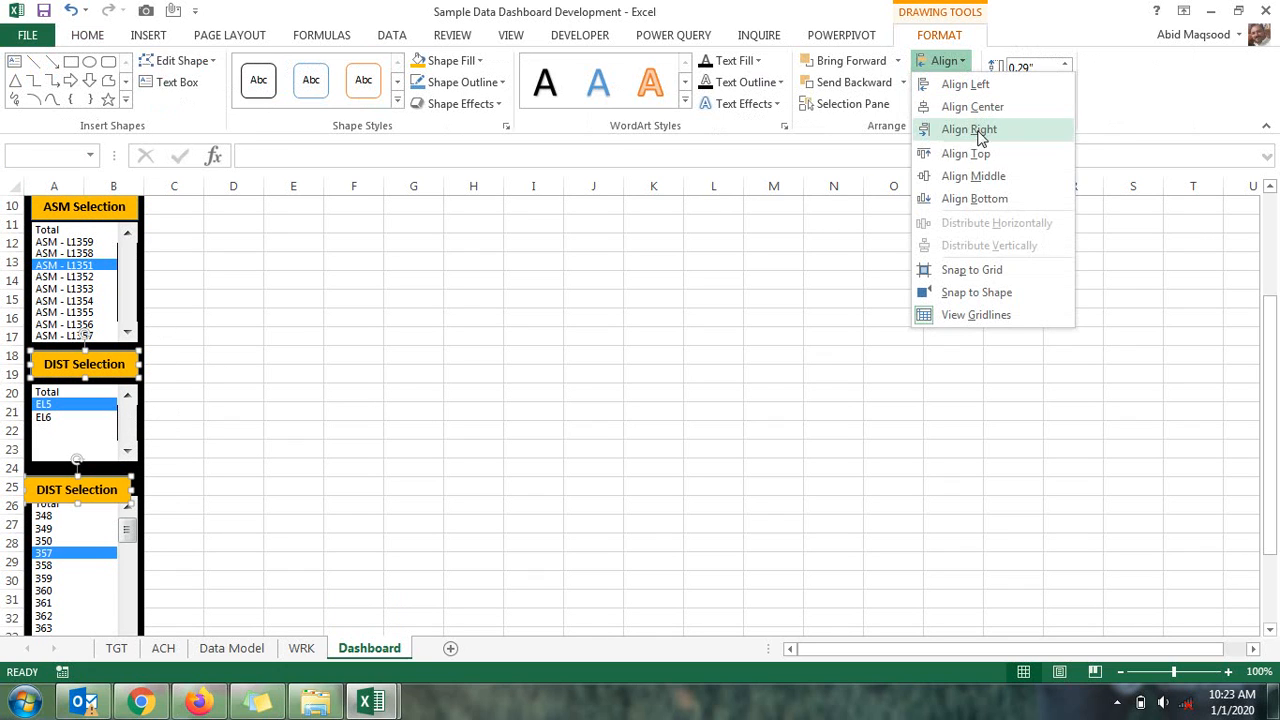
left_click(983, 136)
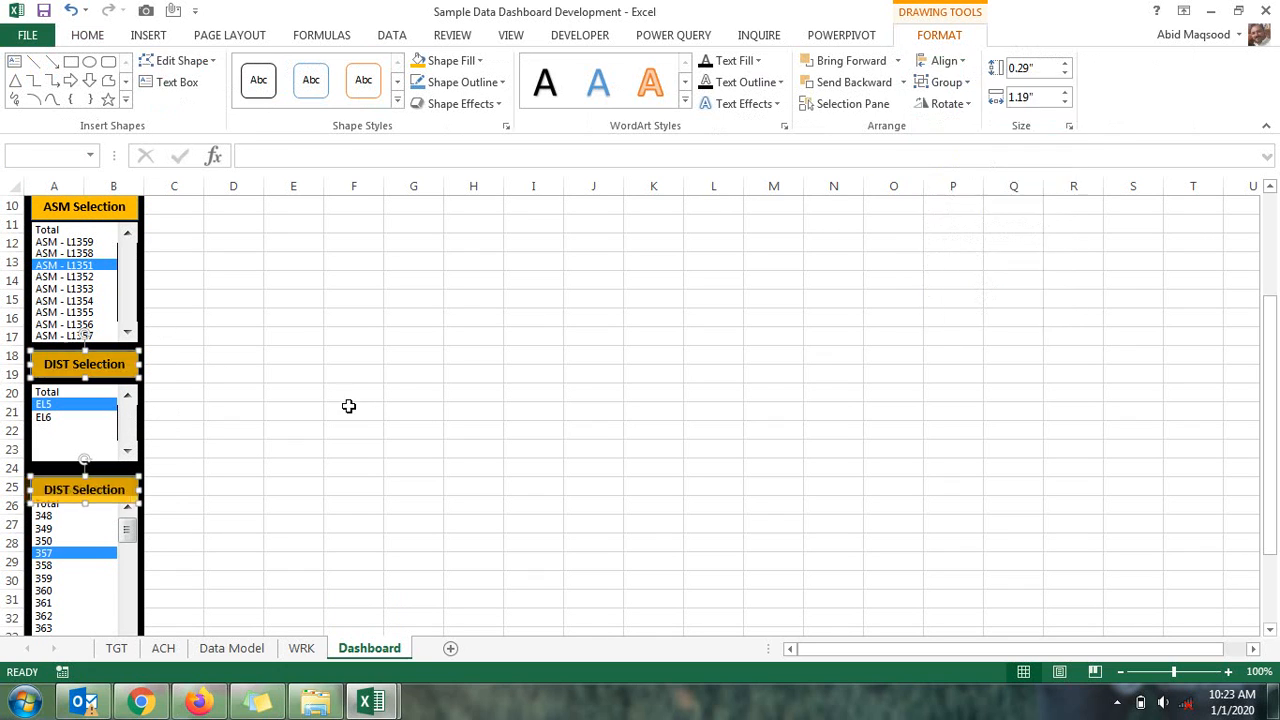
Nudge the outlet list box down so it sits clear of the header above it
right_click(78, 527)
key("Escape")
key("Down")
key("Down")
key("Down")
key("Down")
key("Down")
key("Down")
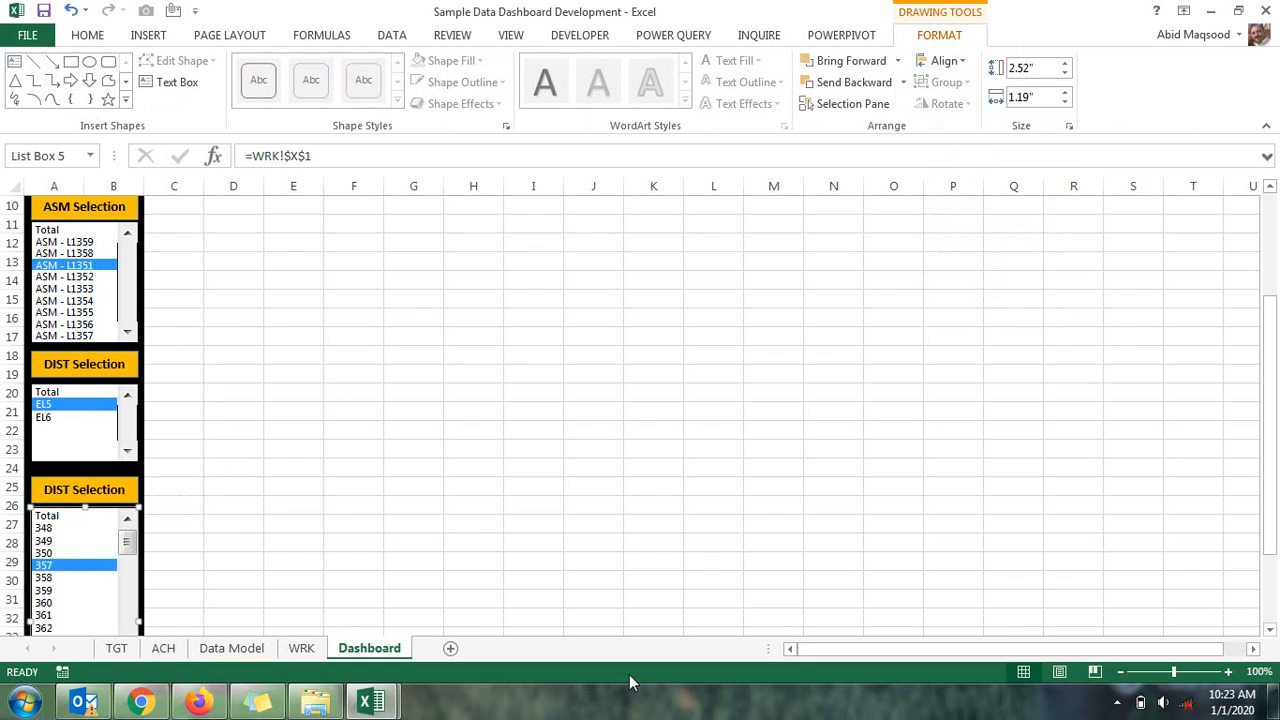
Relabel the copied header above the outlet list box "Outlet Selection" and reduce its font size to 10.5
left_click(57, 487)
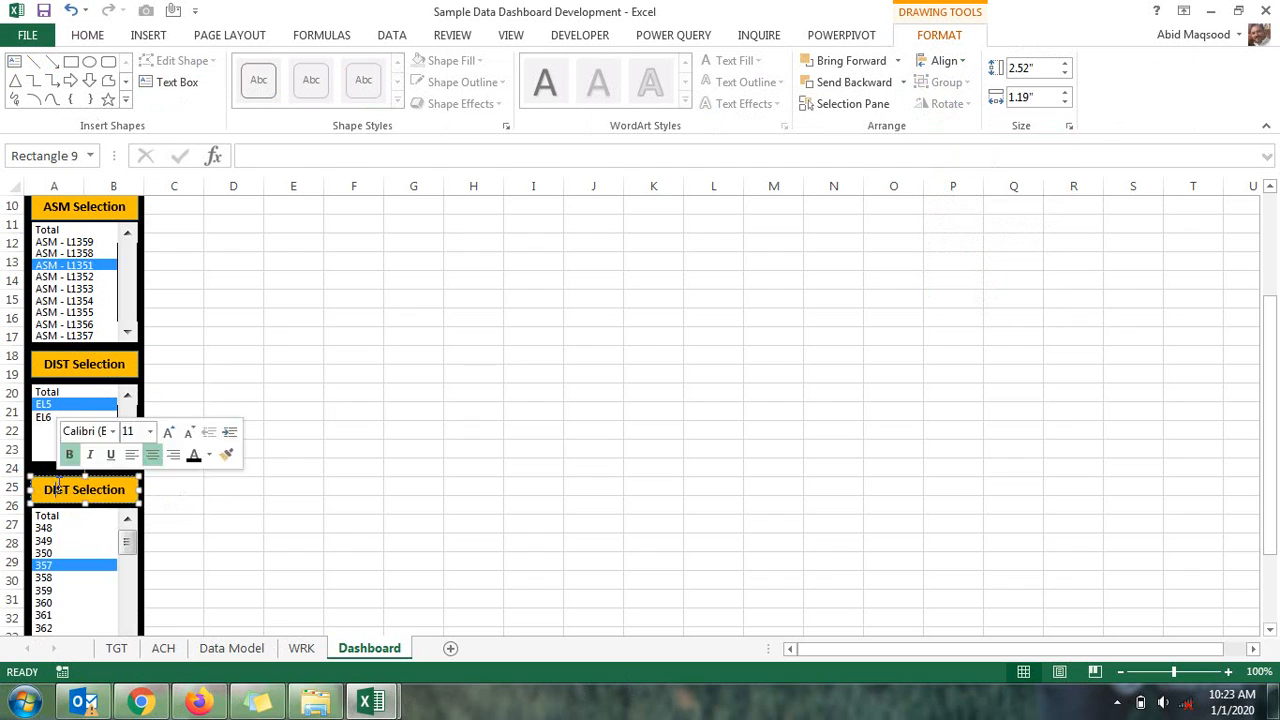
double_click(57, 487)
type("Our")
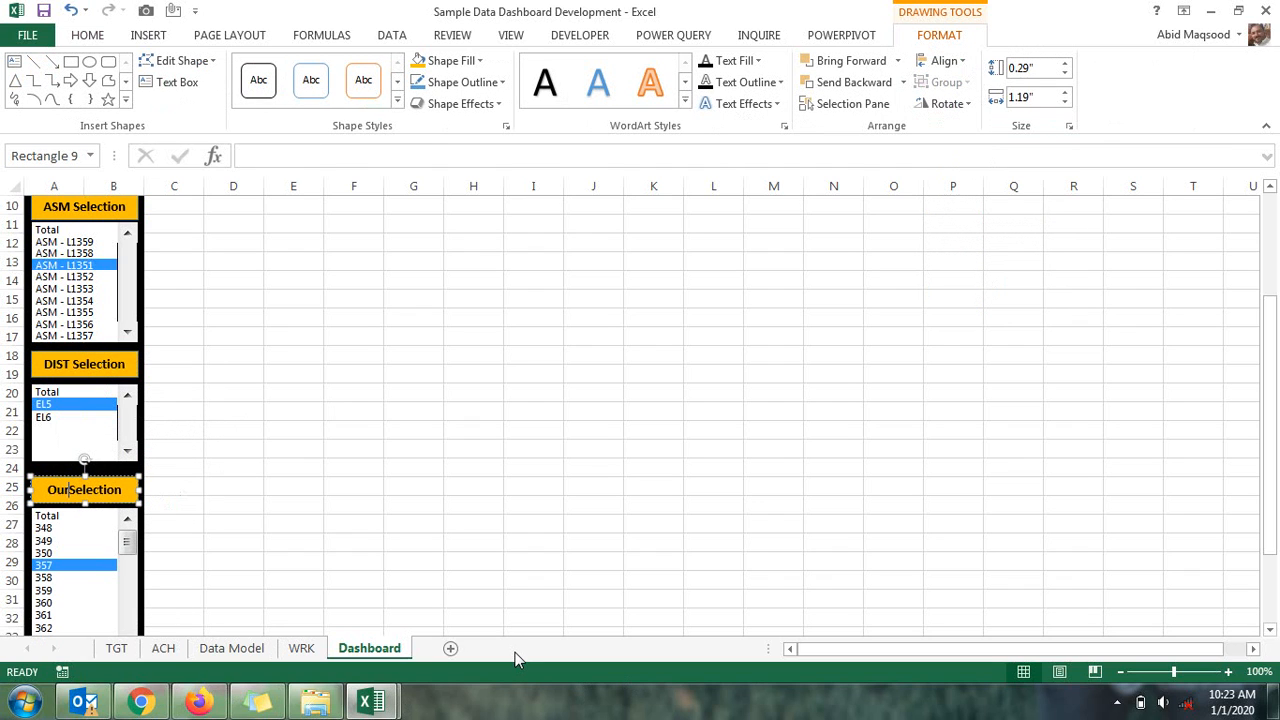
type("let")
left_click(360, 358)
left_click(103, 487)
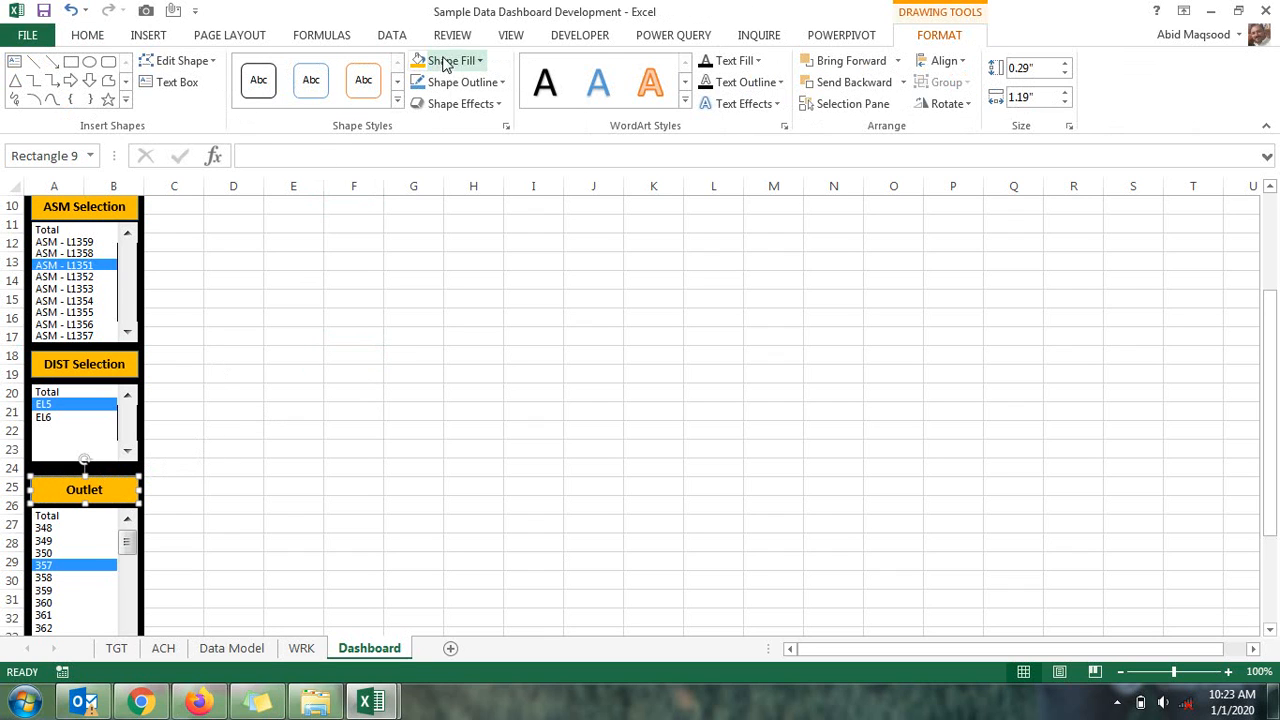
left_click(87, 35)
left_click(327, 68)
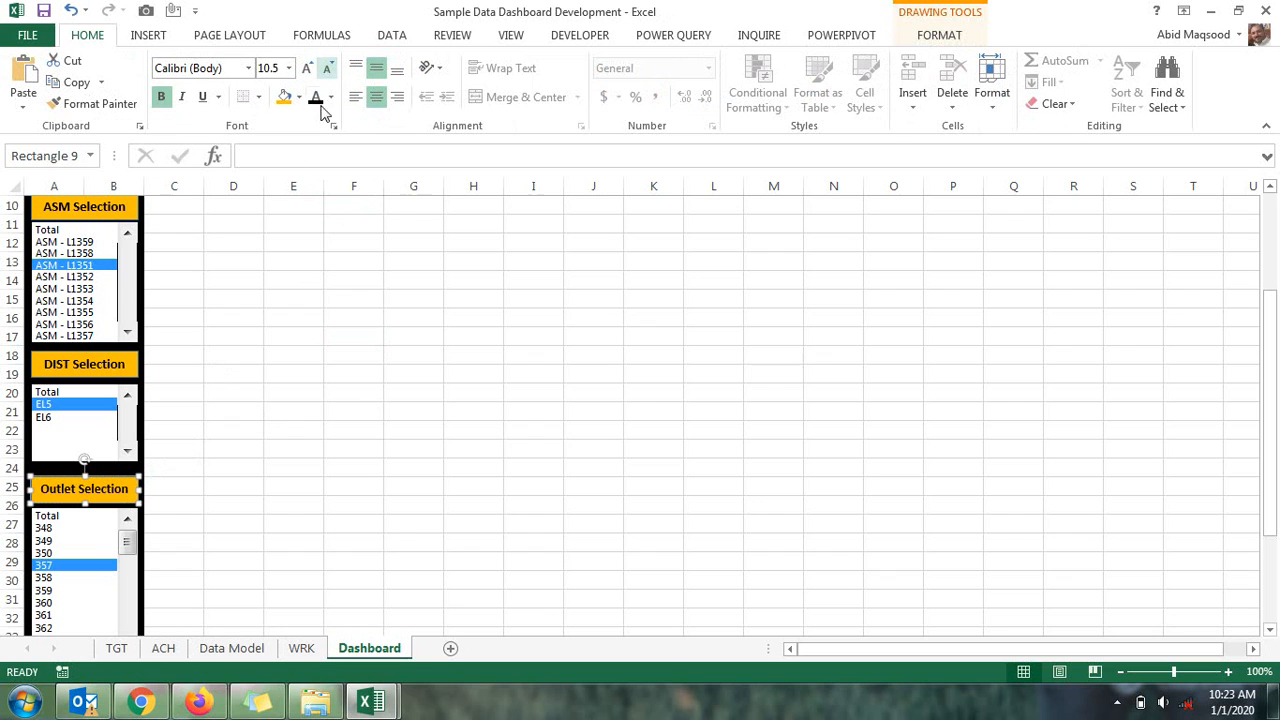
left_click(298, 338)
Select Total Region in the RSM list box and Total in the ASM, DIST and outlet list boxes
scroll(183, 487, "up", 3)
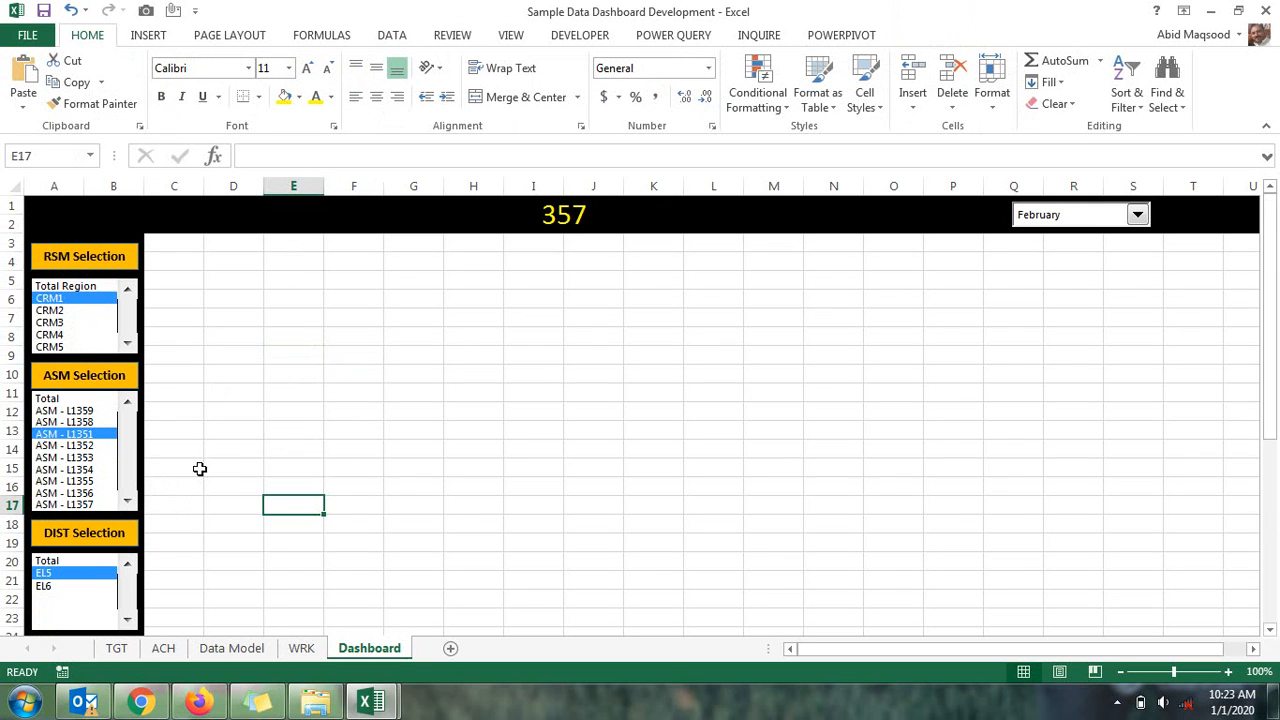
left_click(52, 287)
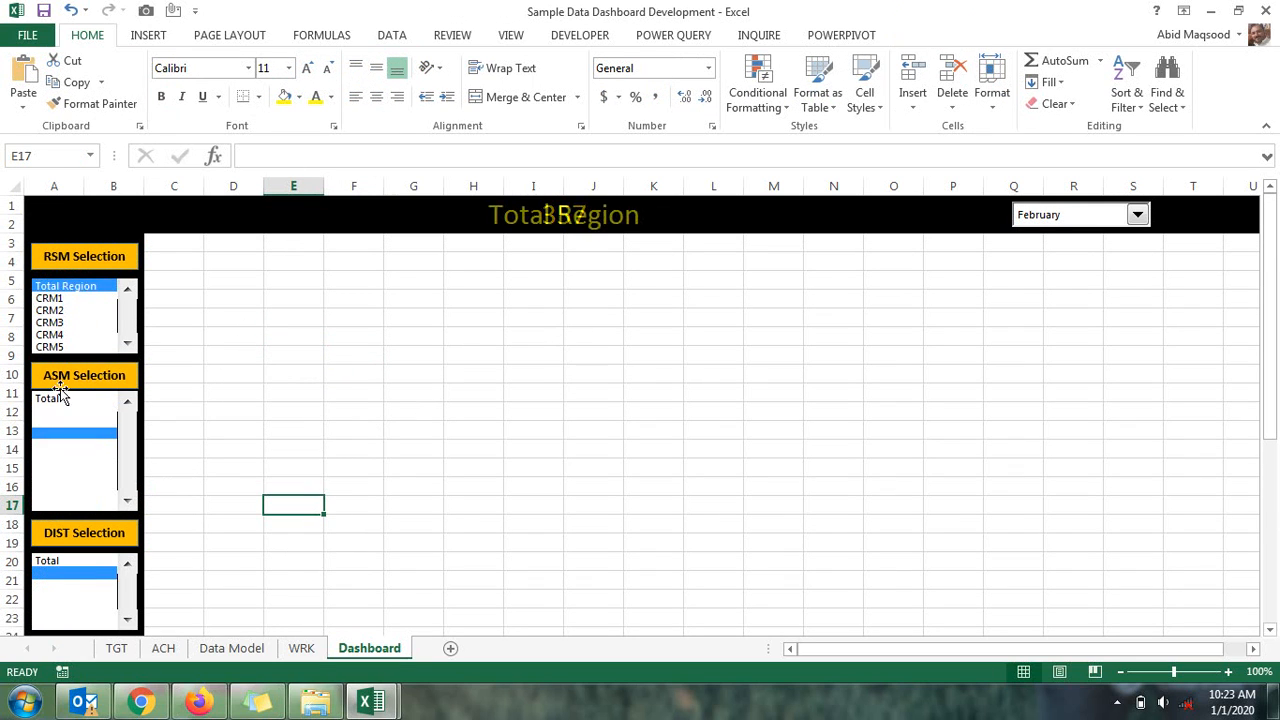
left_click(55, 562)
scroll(71, 591, "down", 4)
left_click(72, 462)
scroll(204, 408, "up", 4)
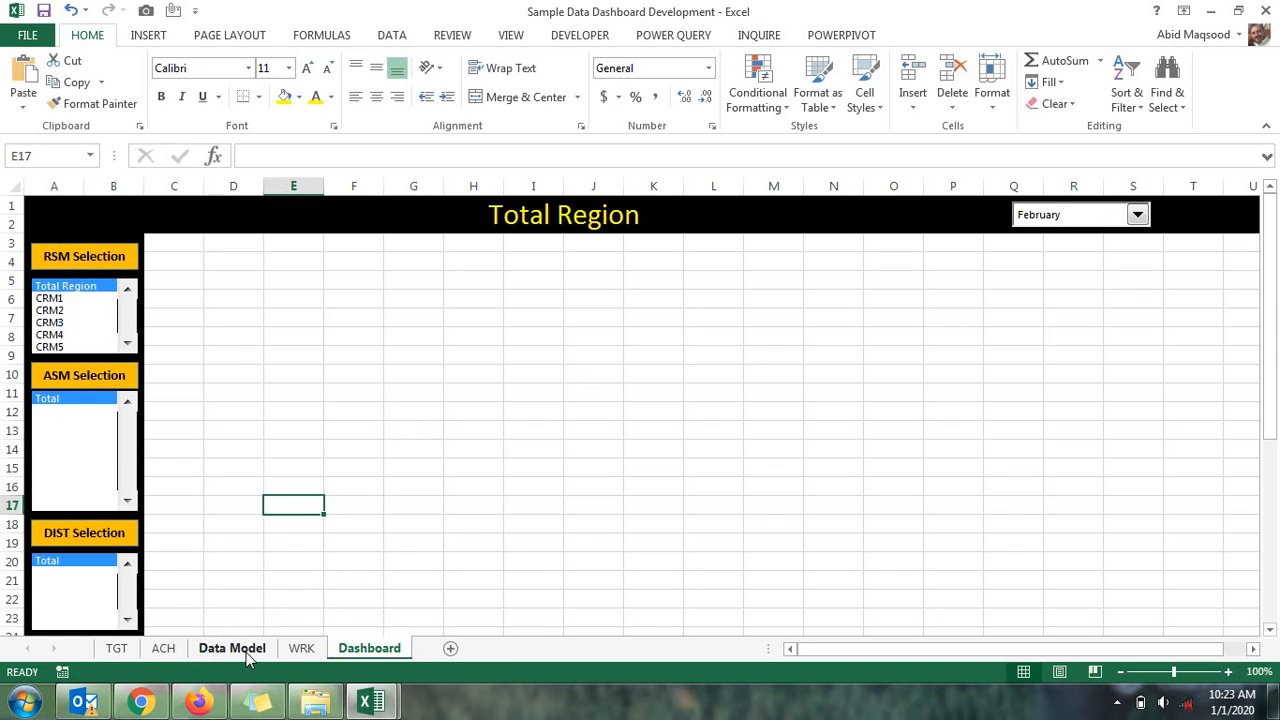
Copy the Outlet # and Area columns with their headers, U14:V5550, from the WRK sheet
left_click(300, 648)
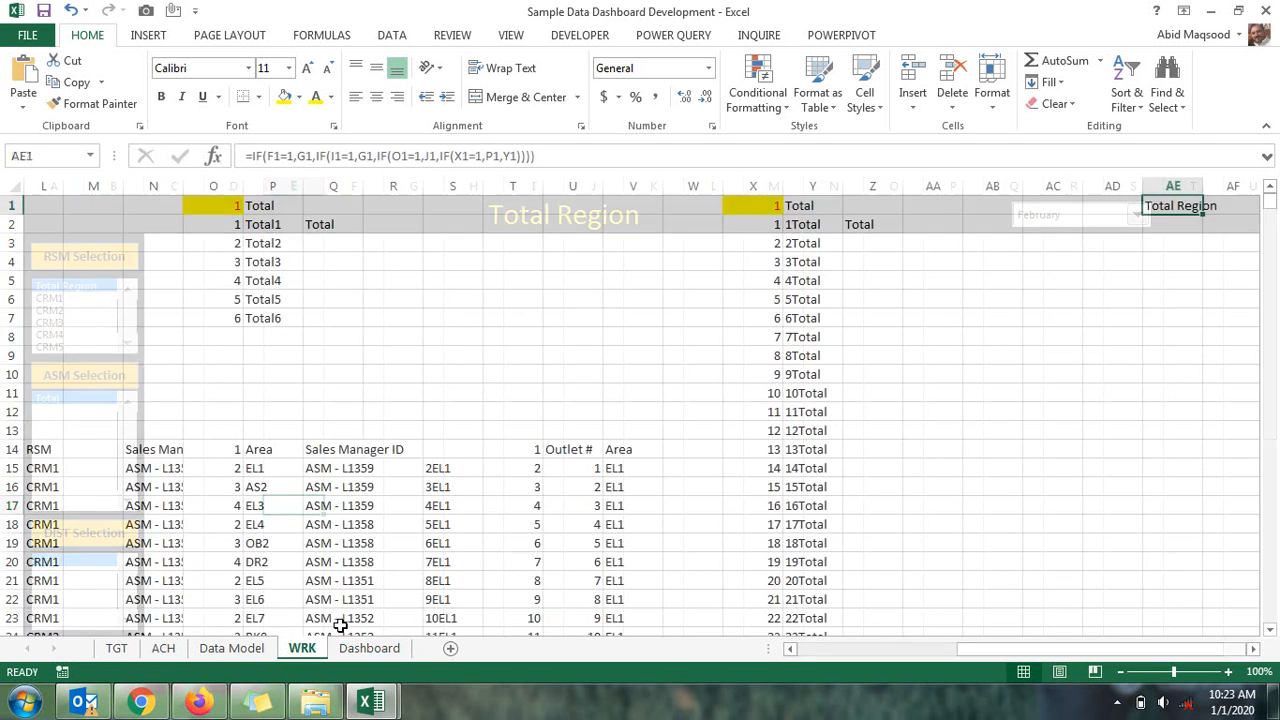
left_click(798, 300)
key("Left")
key("Left")
key("Left")
key("Down")
key("Down")
key("Down")
key("Down")
key("Down")
key("Down")
key("Down")
key("Left")
key("Down")
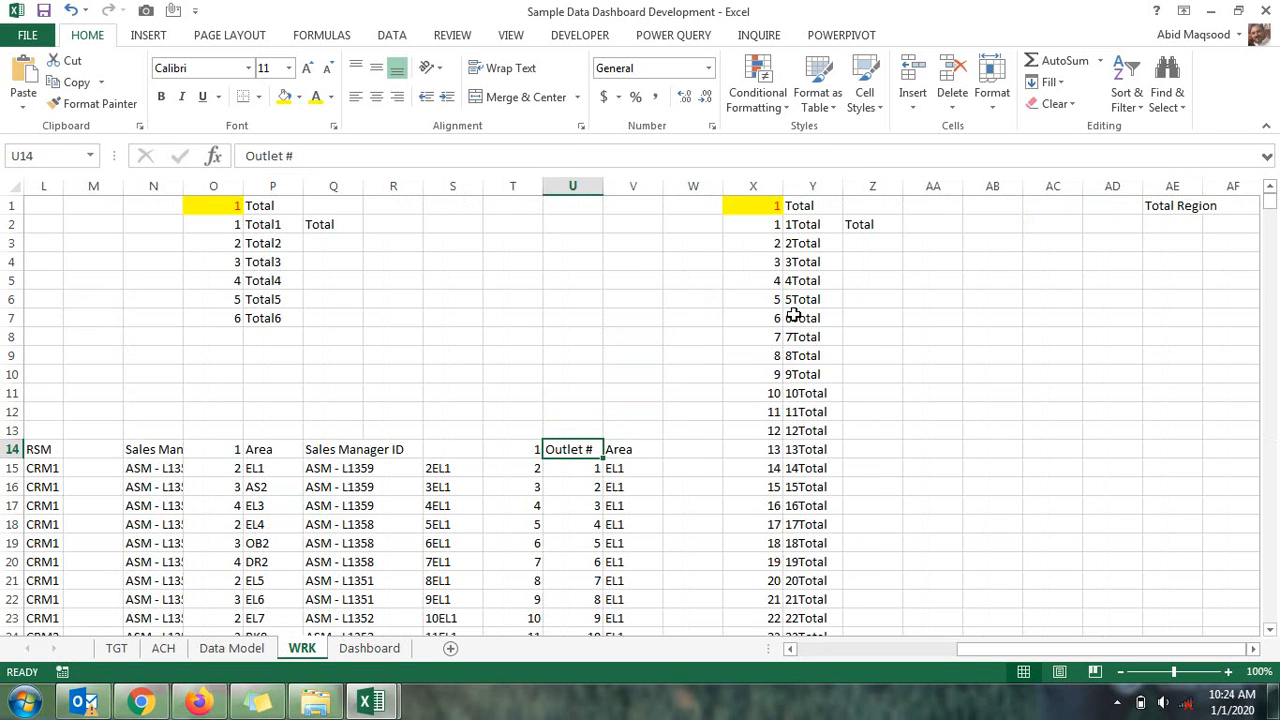
key("shift+Right")
key("ctrl+shift+Down")
key("ctrl+c")
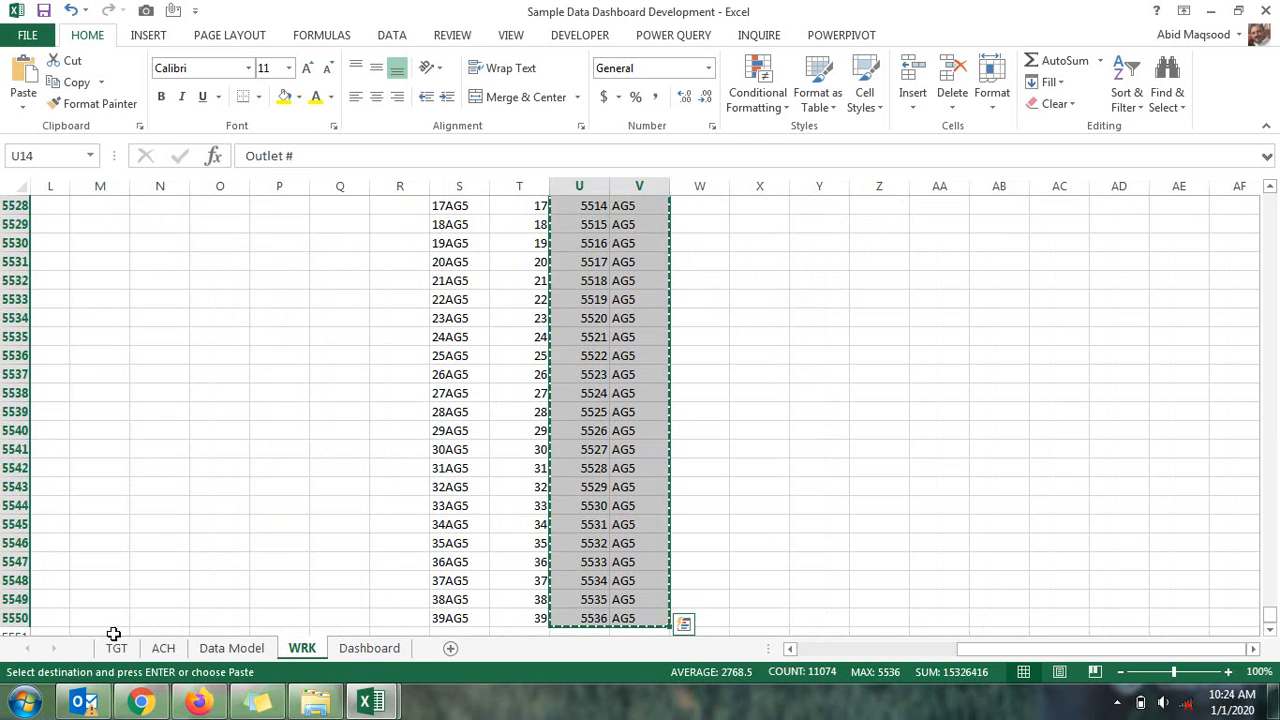
Paste the copied outlet and area list into the Data Model sheet starting at B2
left_click(160, 650)
left_click(231, 648)
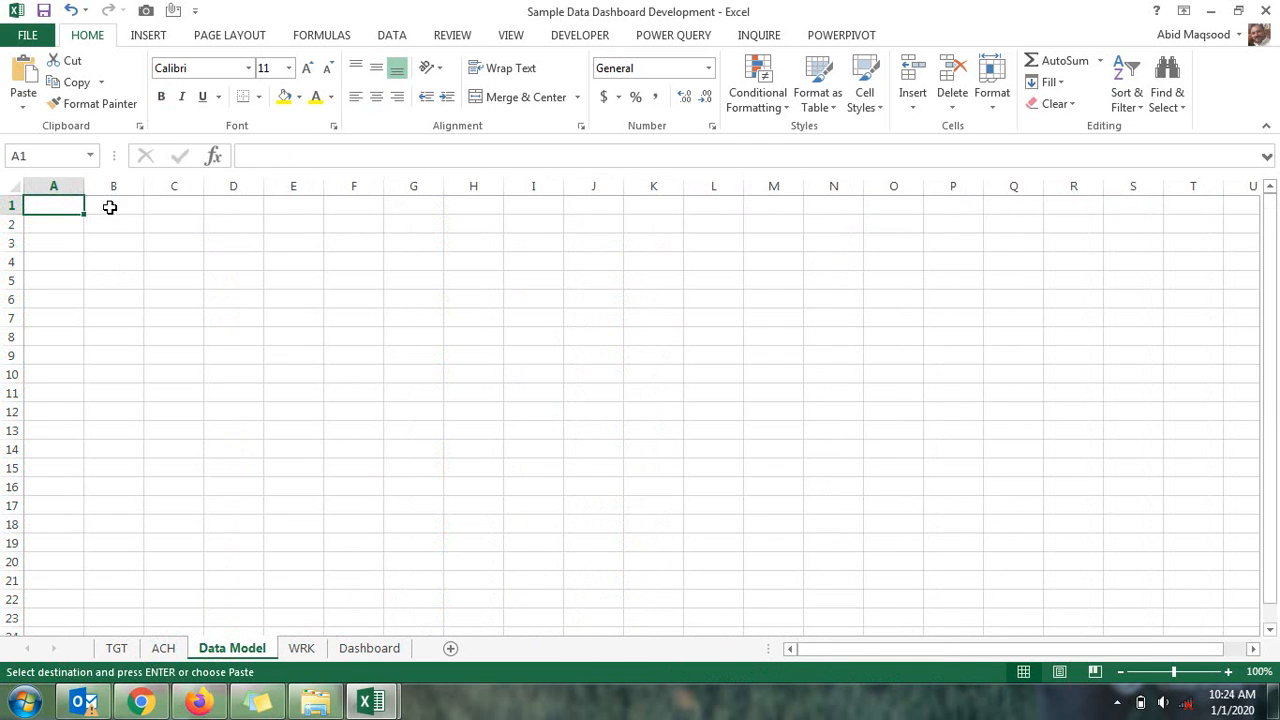
left_click(112, 225)
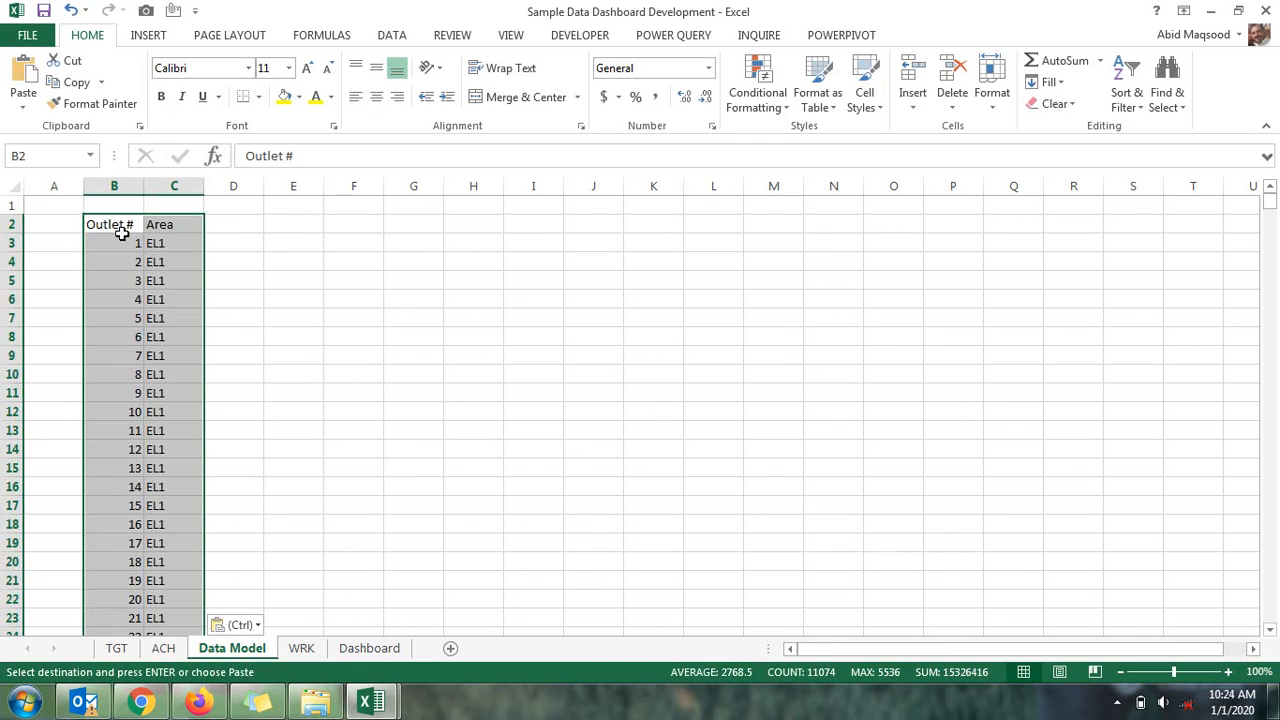
Link cell A1 of the Data Model sheet to the selected month with =WRK!B1
left_click(51, 205)
type("=")
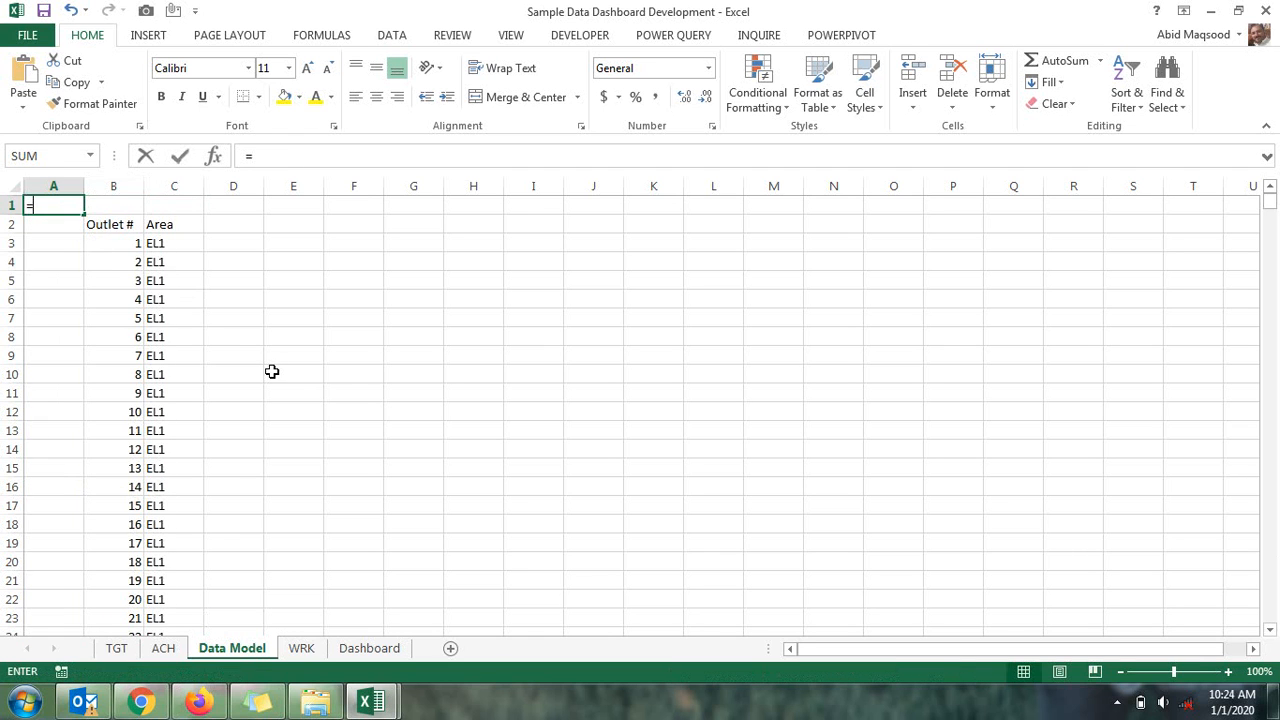
left_click(303, 648)
left_click_drag(950, 648, 606, 660)
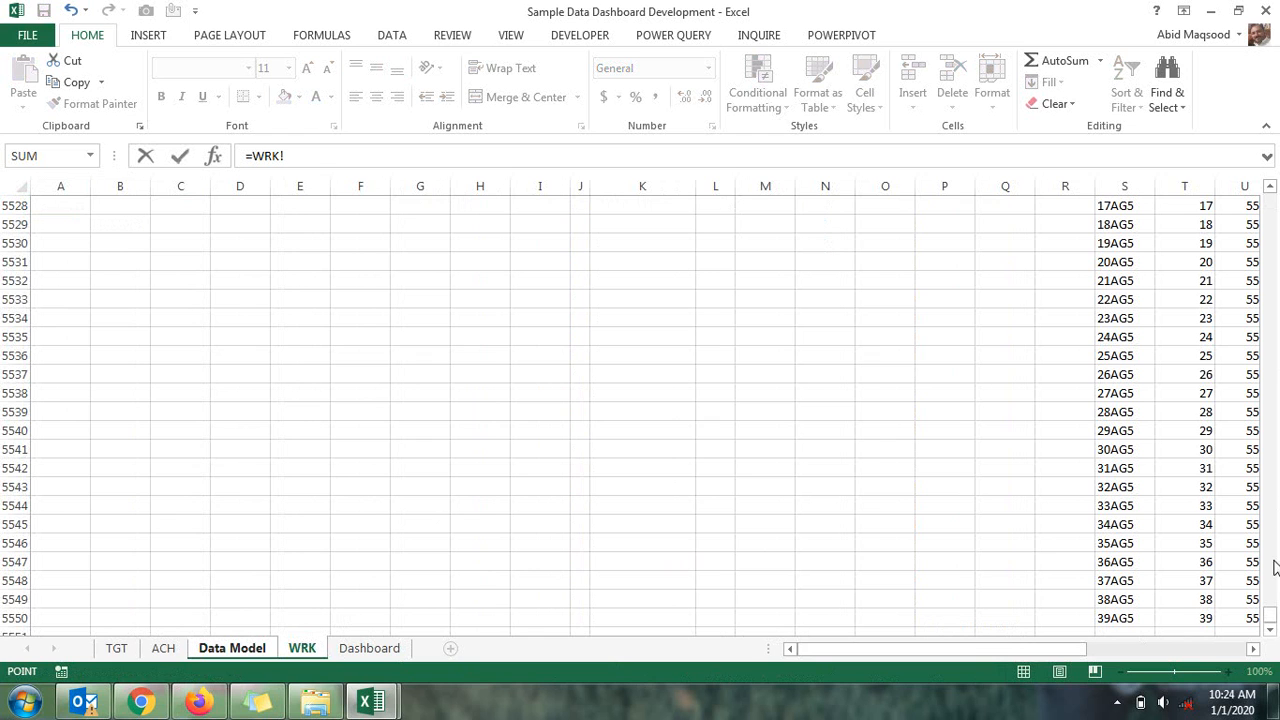
left_click_drag(1272, 622, 1273, 185)
left_click(100, 207)
key("Return")
Enter =A1 in A3 and =A3 in A4, and fill the A4 formula down alongside the whole outlet list
key("Up")
key("Down")
key("Down")
type("=A1")
key("Return")
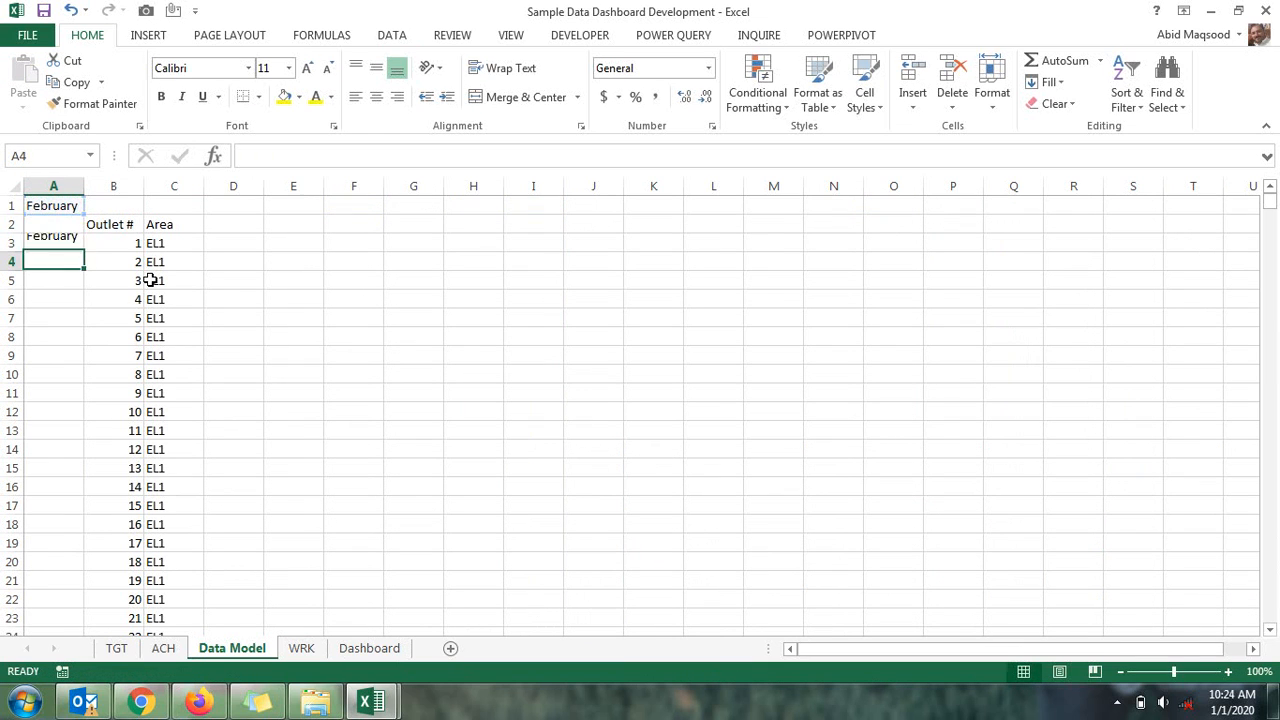
type("=A3")
key("Return")
key("Up")
double_click(86, 269)
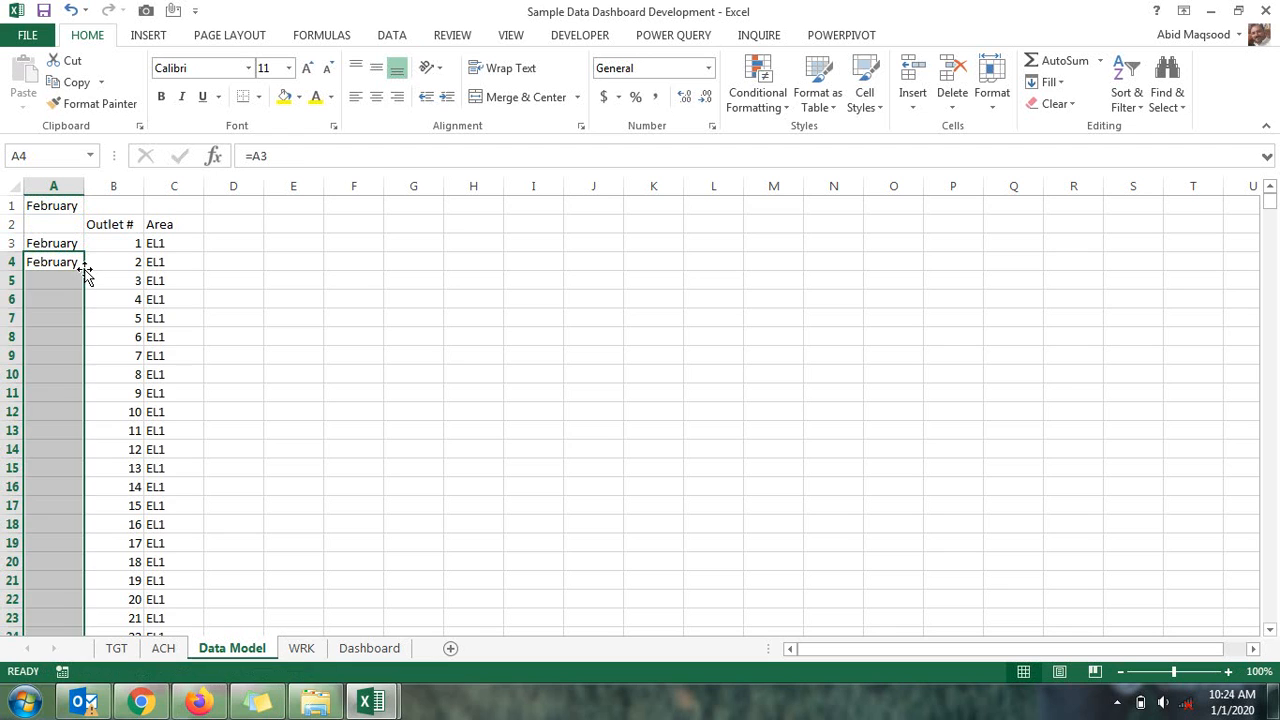
key("ctrl+Down")
key("ctrl+Home")
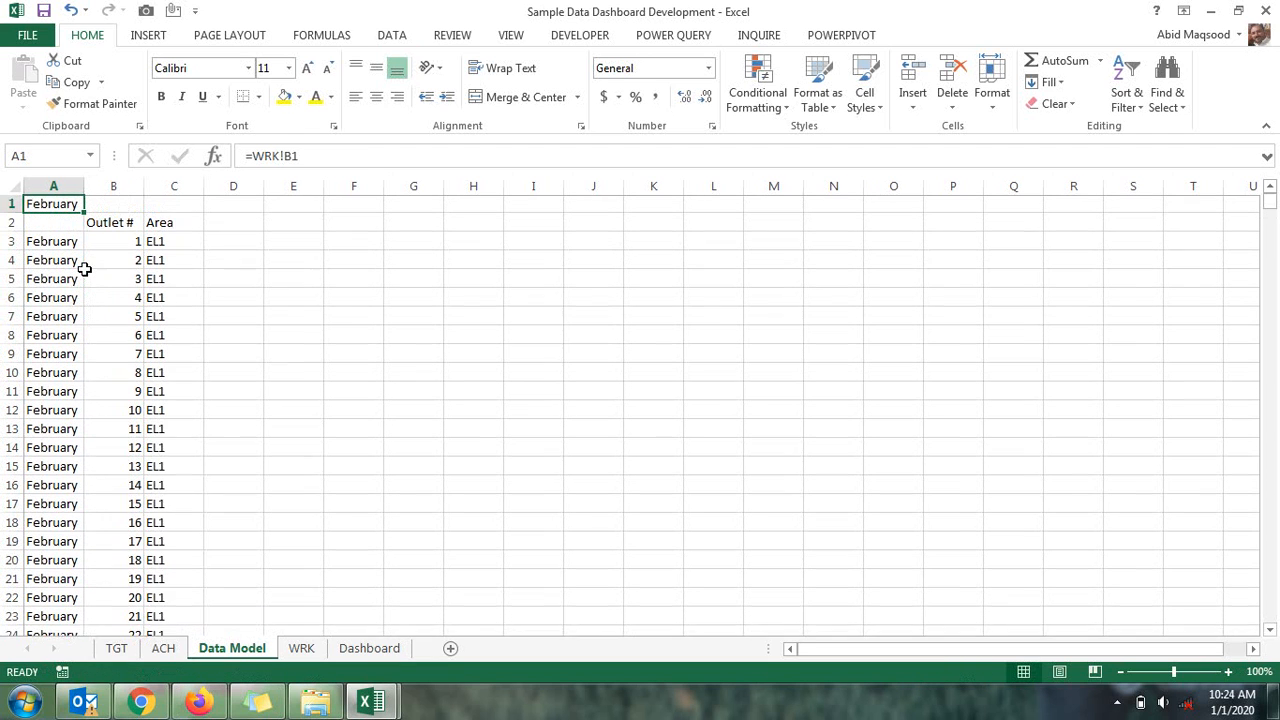
Set the Dashboard sheet's month selector to January and check the month column on the Data Model sheet
left_click(370, 650)
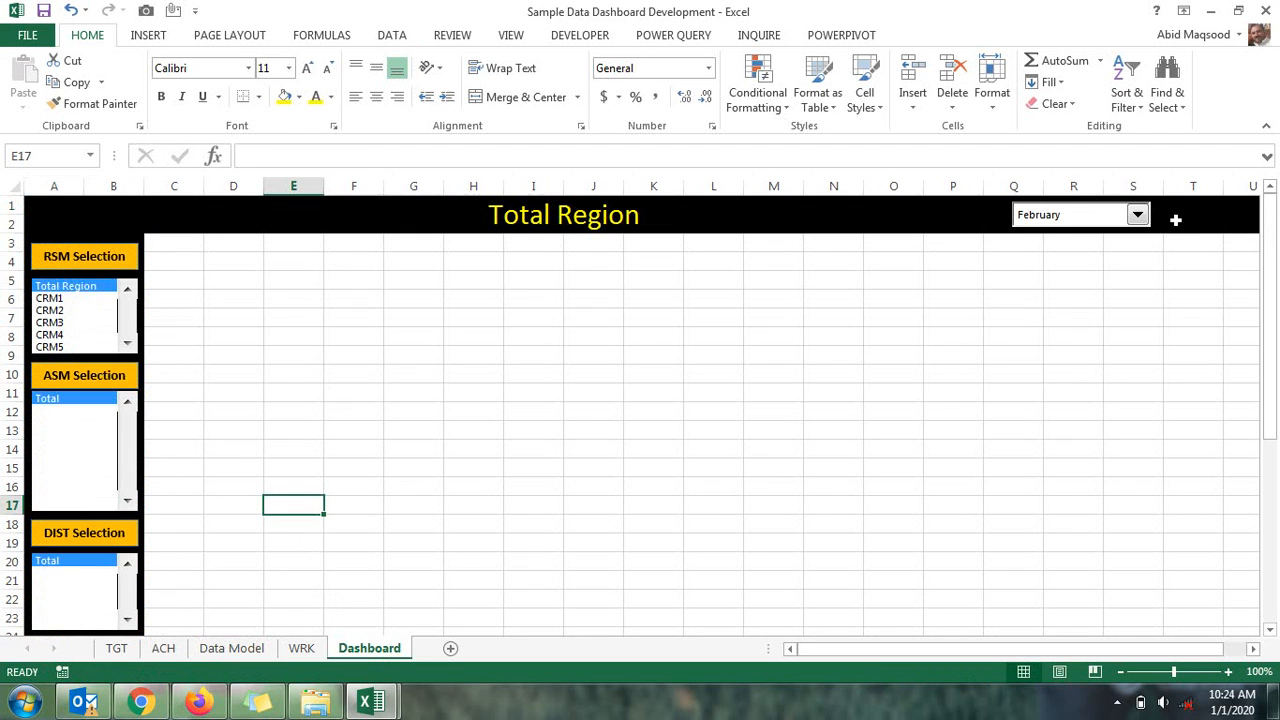
left_click(1104, 216)
left_click(1050, 237)
left_click(231, 648)
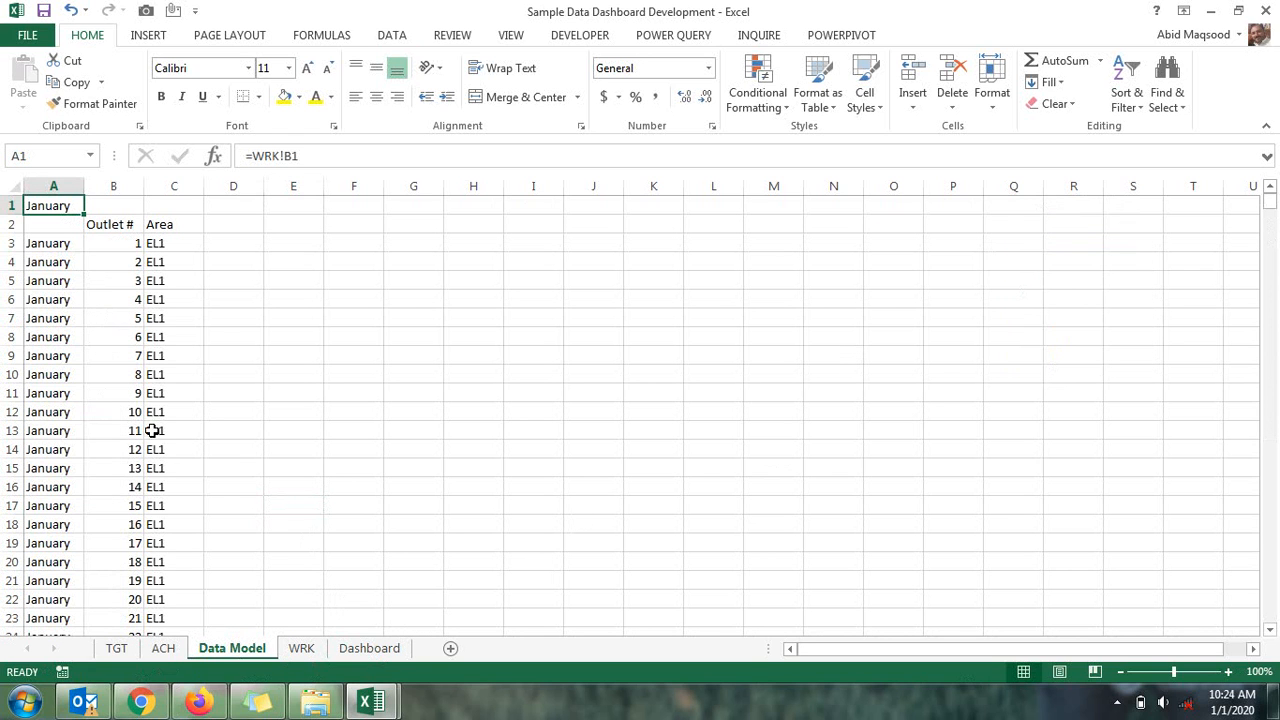
Copy the product headers, Chips through FOCs, from the TGT sheet into the Data Model sheet at D2 and R2
left_click(116, 648)
left_click_drag(286, 206, 994, 205)
key("ctrl+c")
left_click(231, 648)
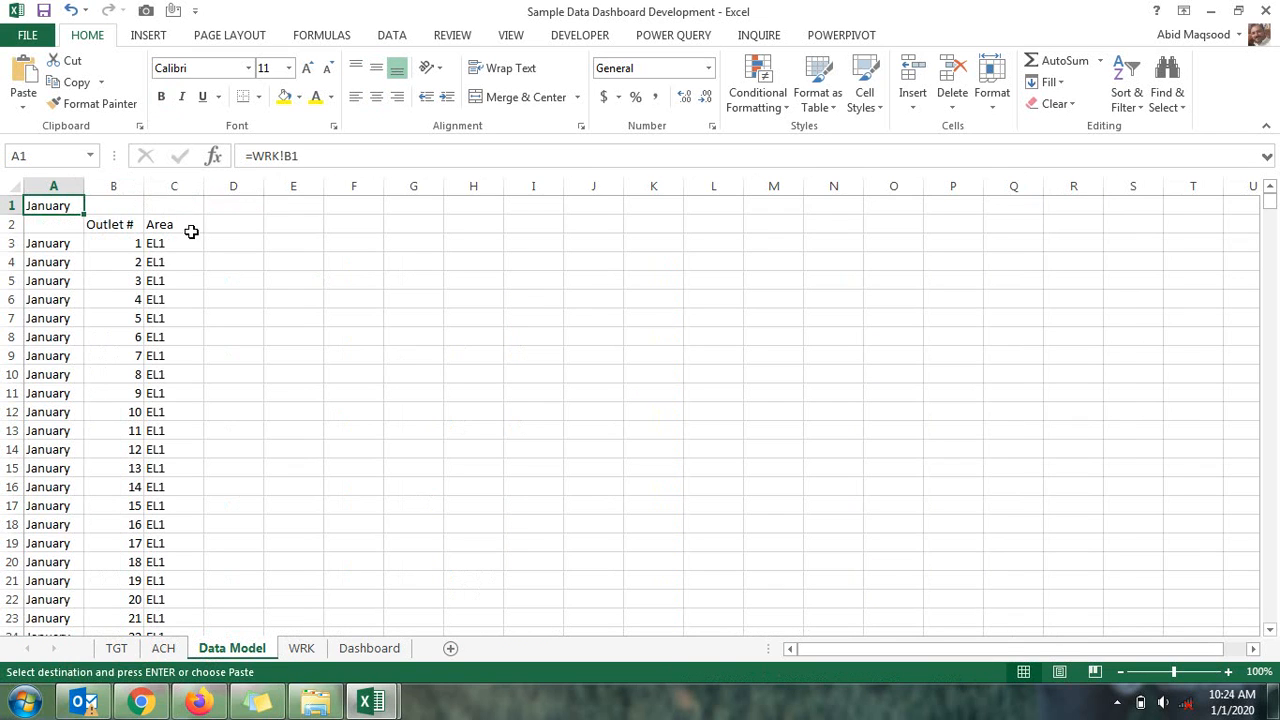
left_click(226, 223)
key("ctrl+v")
left_click(1075, 221)
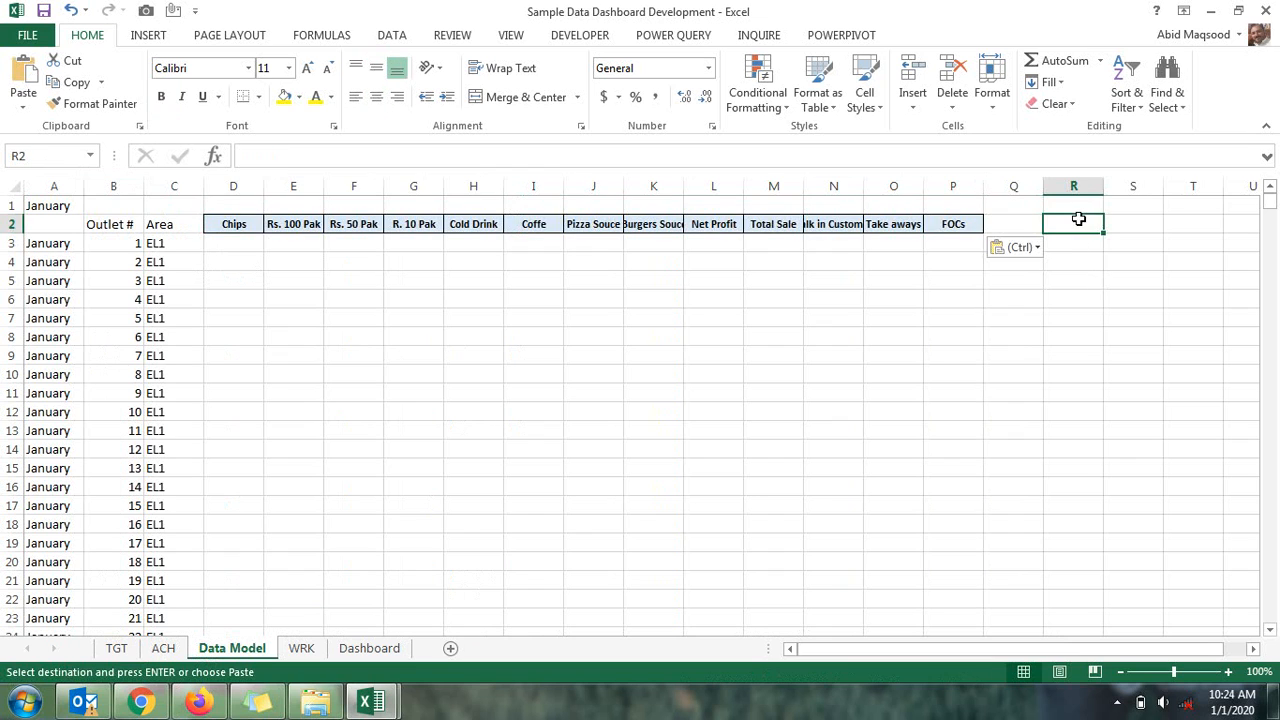
key("ctrl+v")
Label the two header blocks TGT in D1 and ACH in R1
left_click(228, 206)
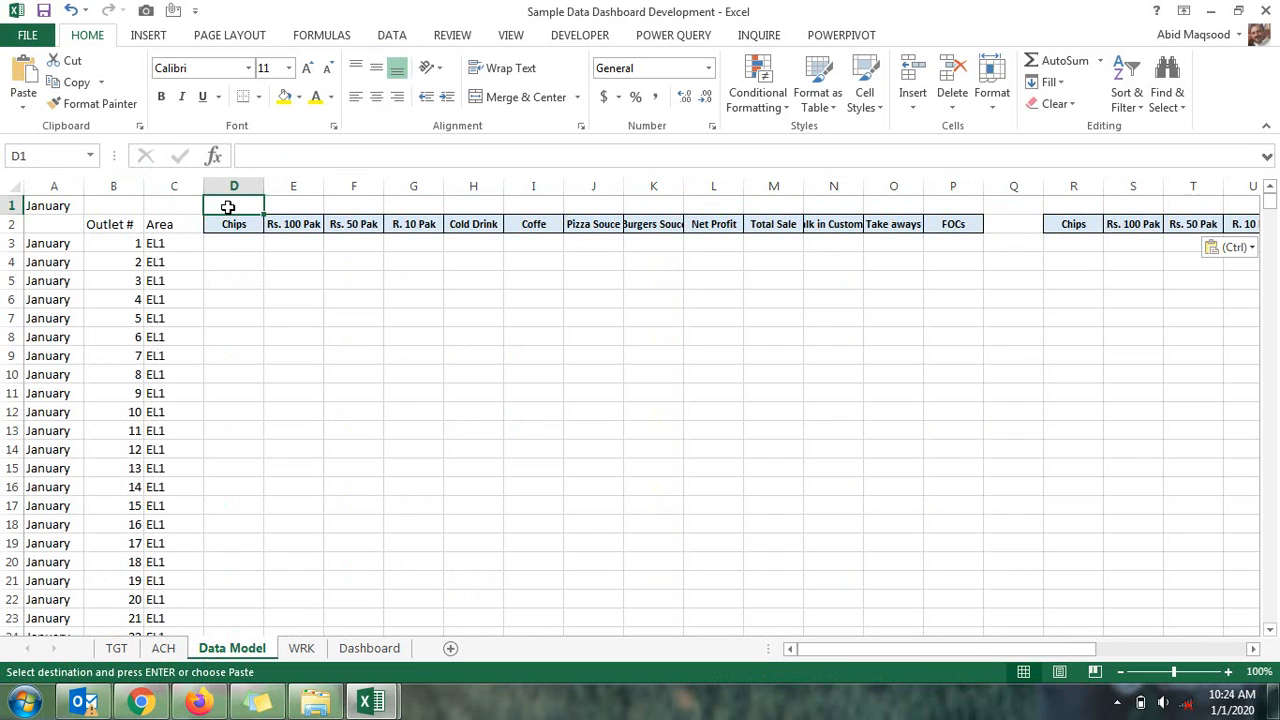
type("TGT")
key("Return")
key("ctrl+Right")
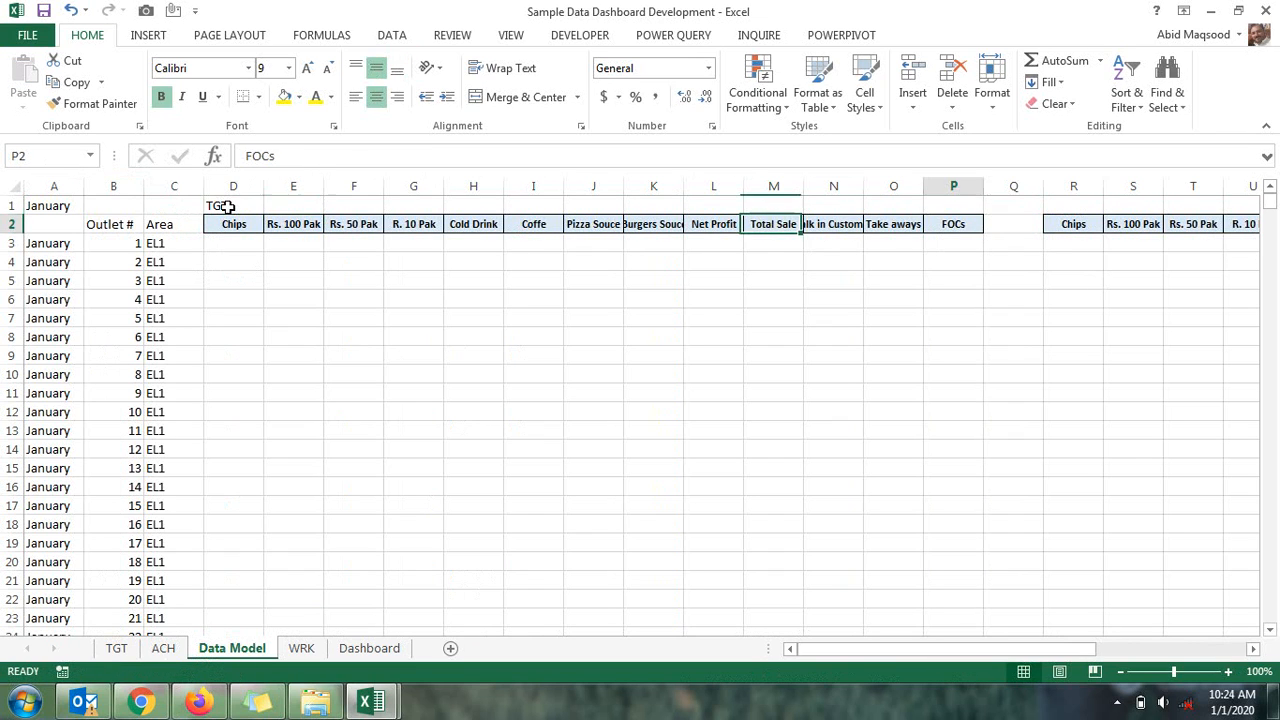
key("Right")
key("Right")
key("Up")
type("A")
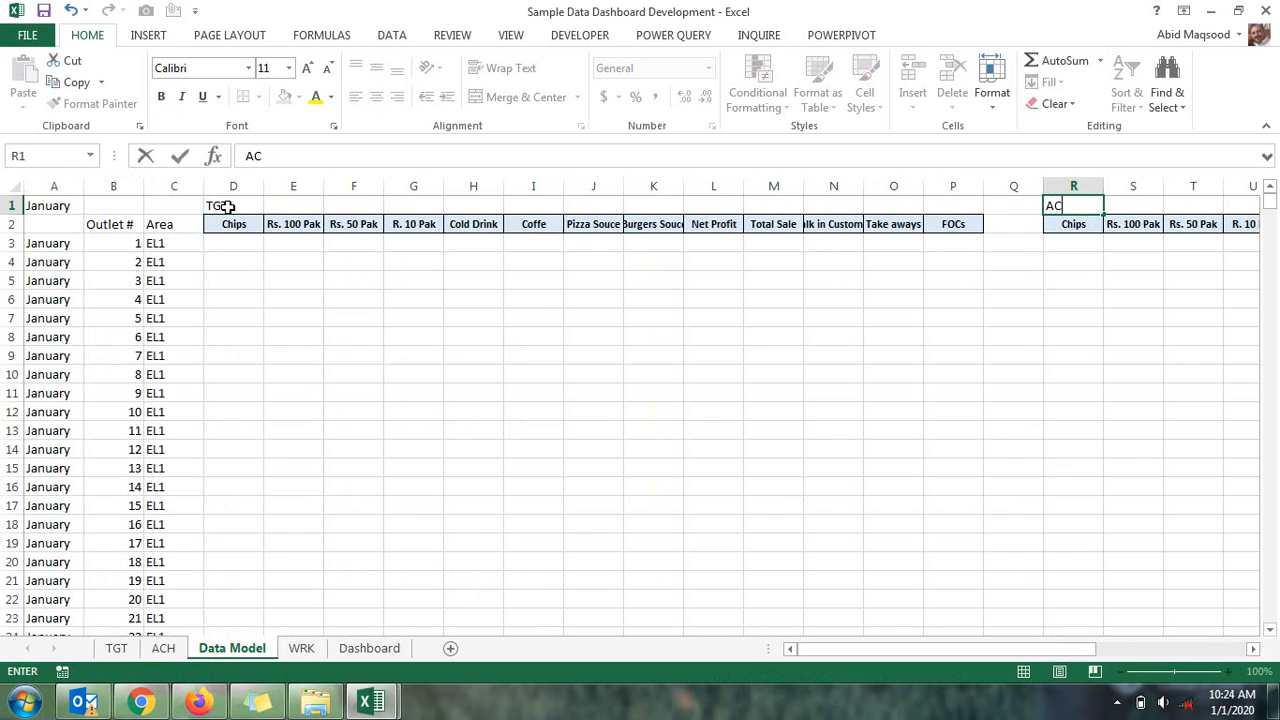
key("Return")
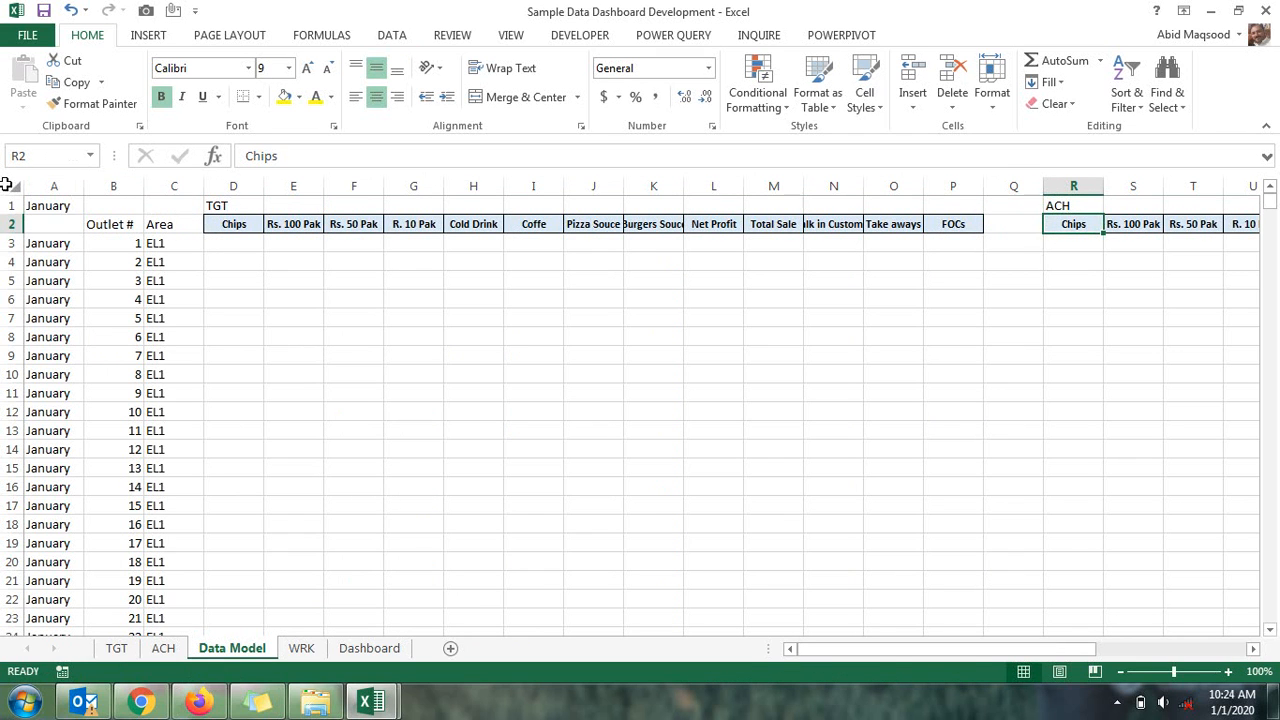
AutoFit all columns of the Data Model sheet and centre every cell horizontally and vertically
left_click(8, 186)
double_click(144, 186)
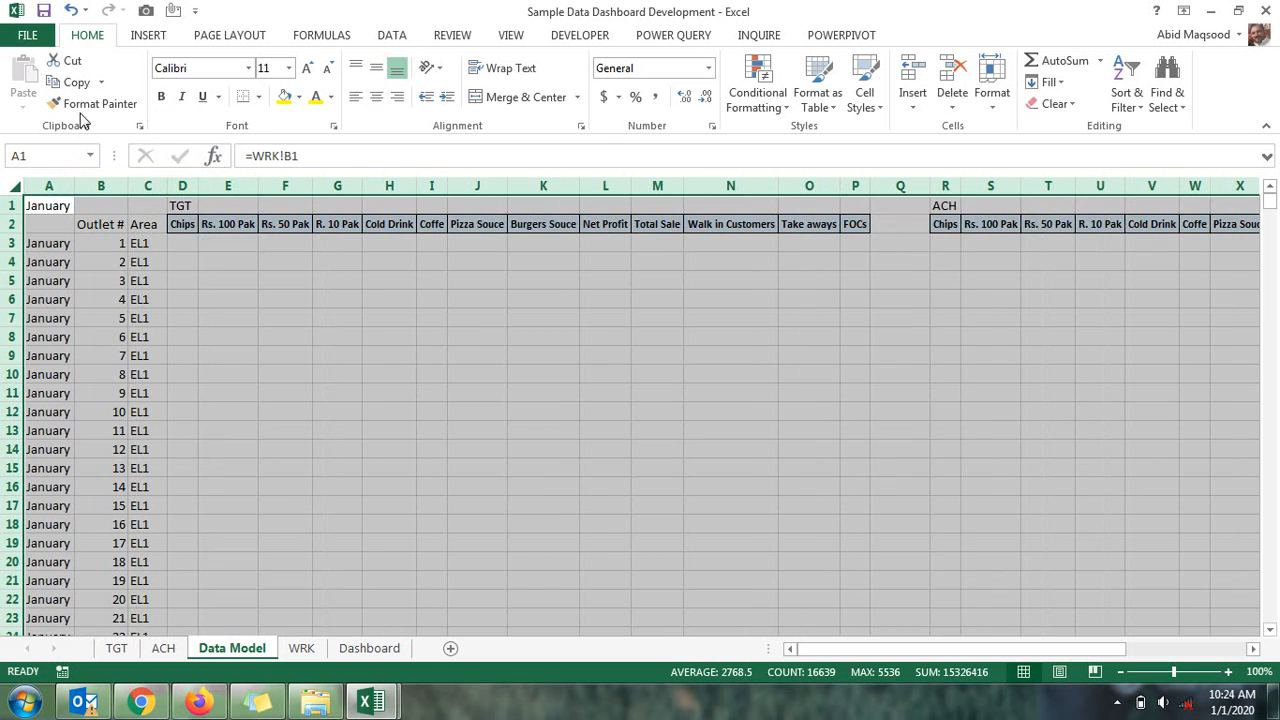
left_click(376, 67)
left_click(376, 97)
left_click(228, 278)
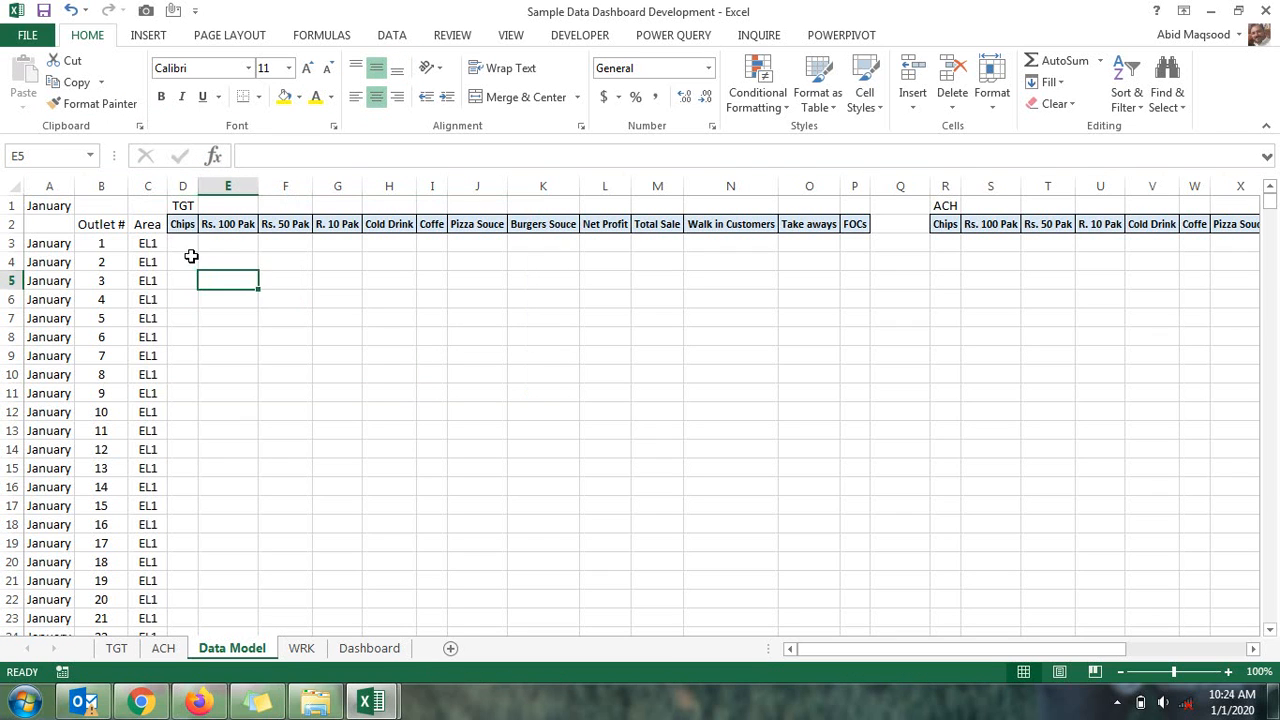
Copy header row 2 into row 5540, leaving one blank row below the end of the outlet list
left_click(191, 240)
left_click(104, 355)
key("ctrl+Down")
key("Down")
key("Down")
key("Down")
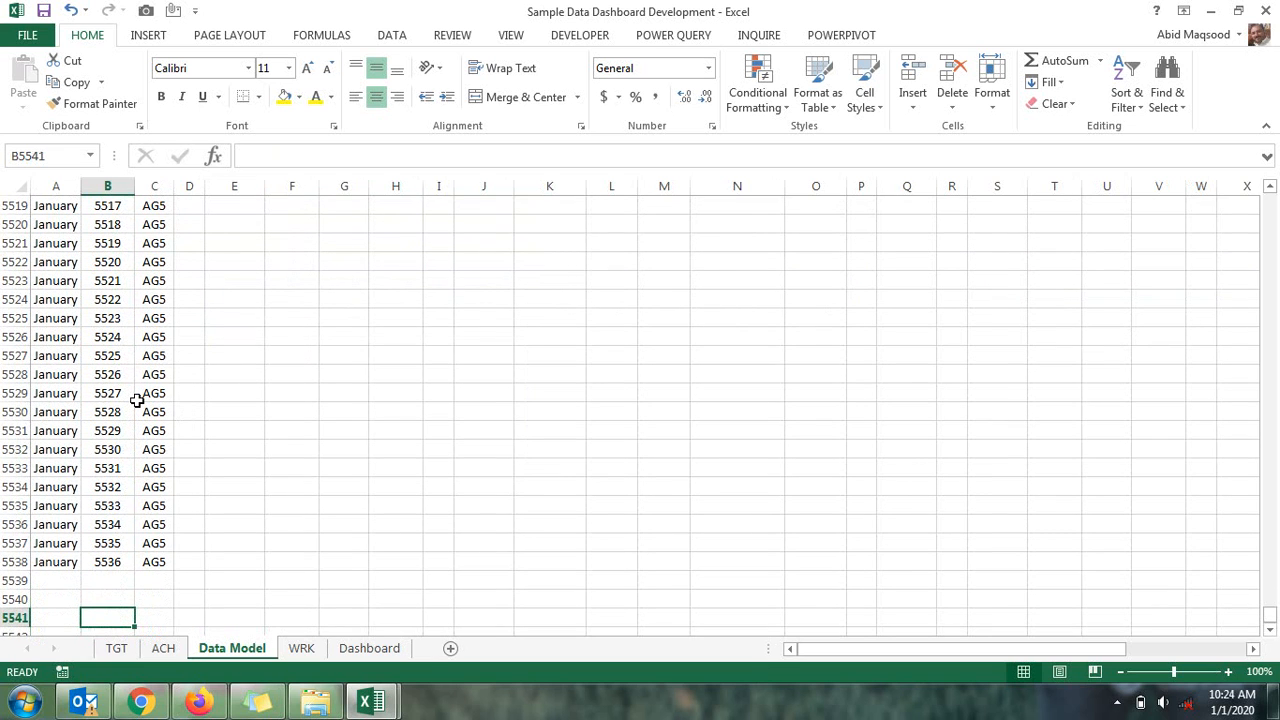
key("ctrl+Home")
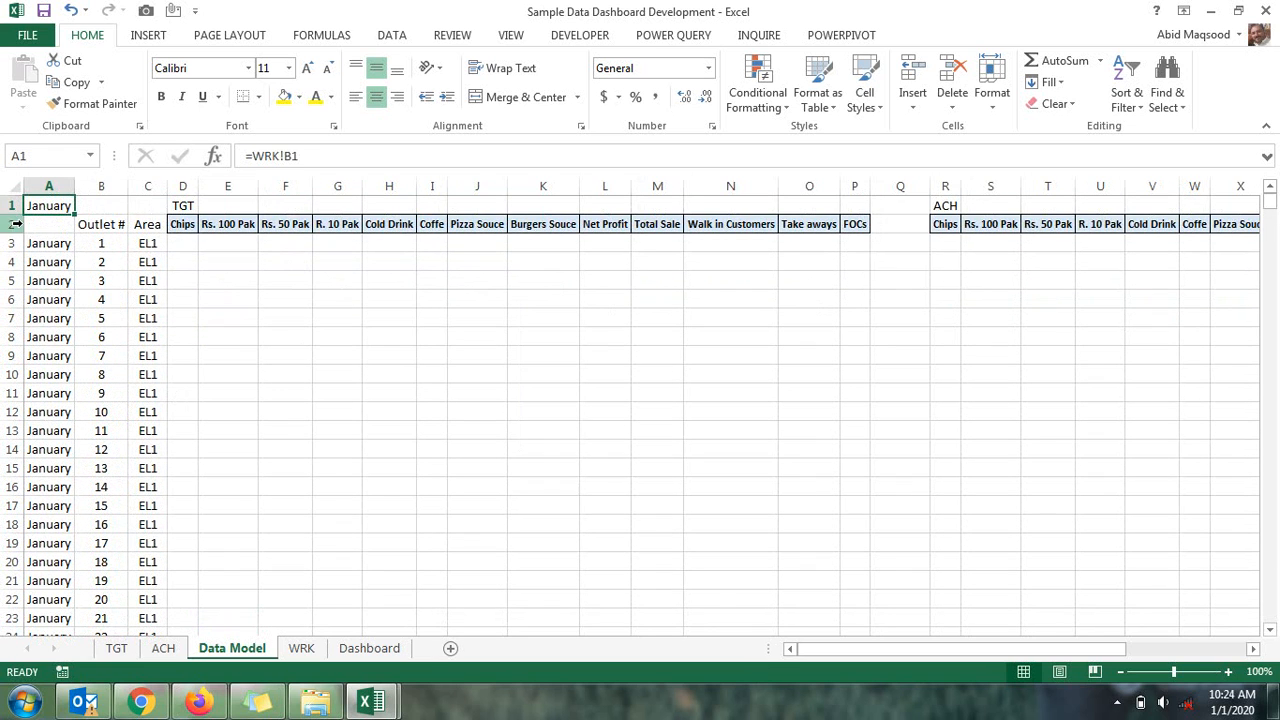
left_click(14, 224)
key("ctrl+c")
key("Down")
key("ctrl+Down")
key("Down")
key("Down")
key("Down")
key("Up")
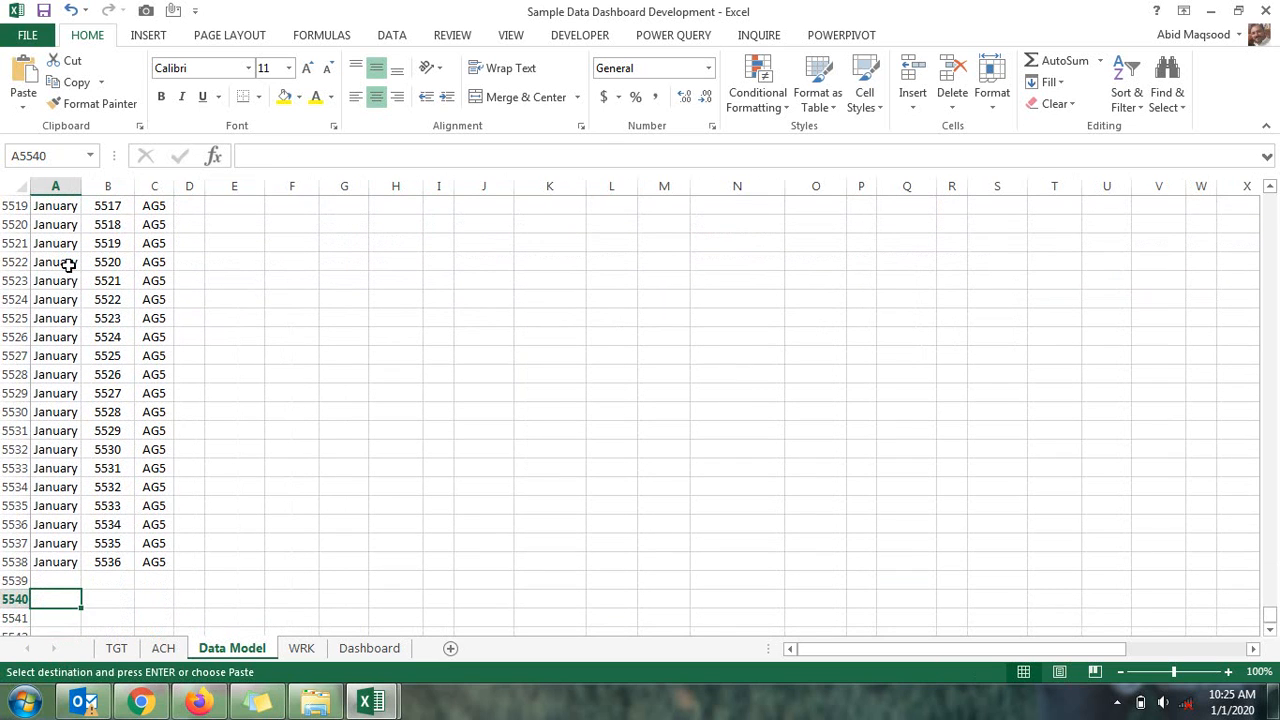
key("ctrl+v")
Change the row 5540 headers to Area in column B and ASM in column C
key("Right")
key("Right")
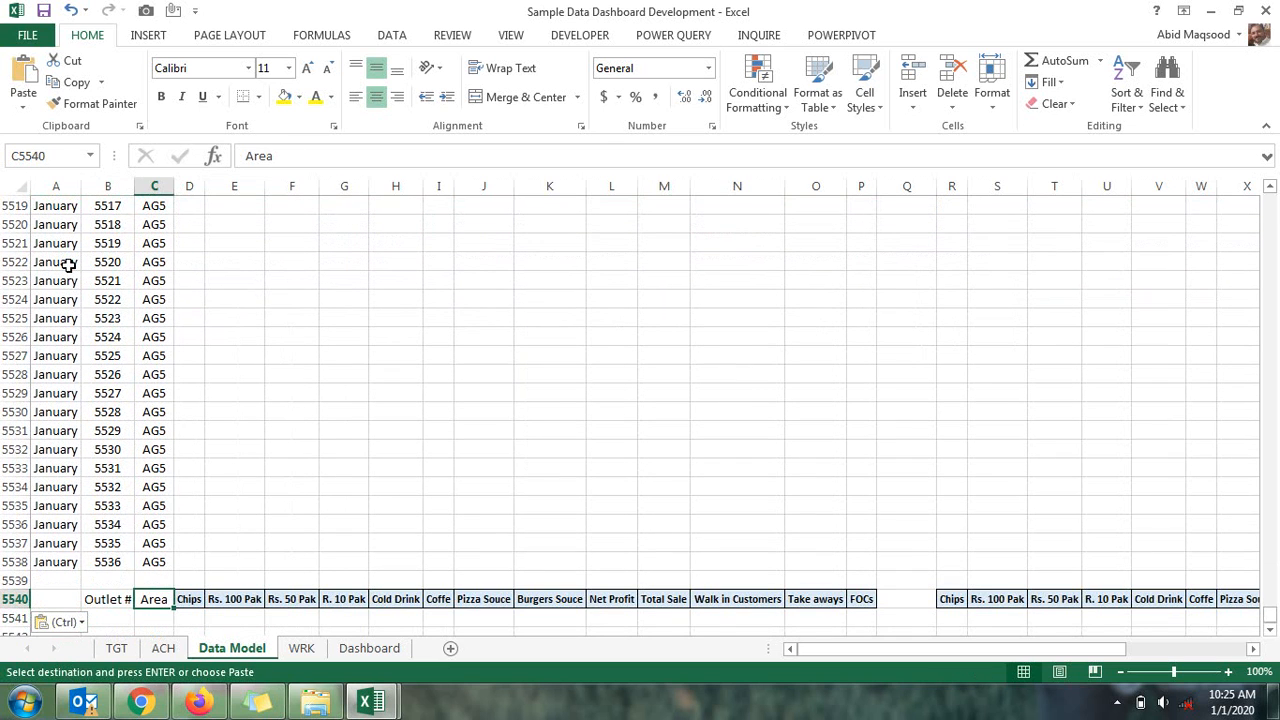
key("ctrl+c")
key("Left")
key("ctrl+v")
key("Right")
key("Escape")
type("ASM")
key("Return")
Copy the Area and Sales Manager ID entries without their headers, P15:Q141, from the WRK sheet
left_click(301, 648)
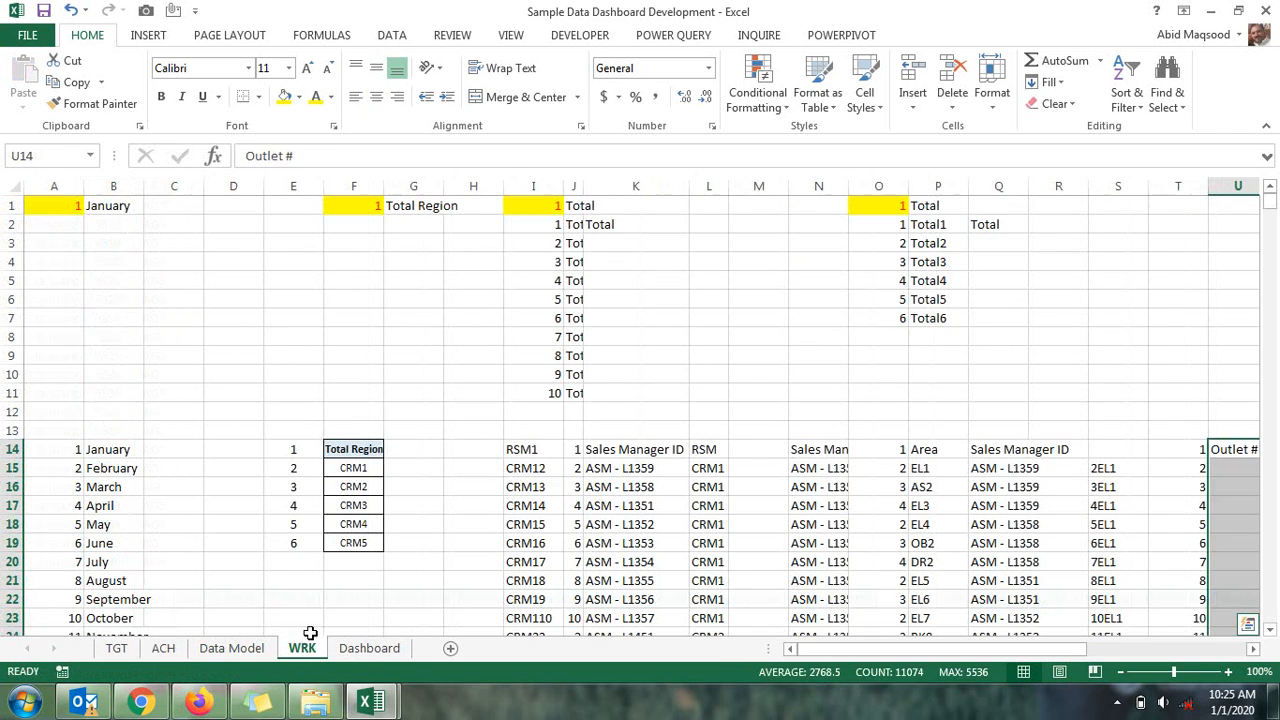
left_click(1034, 456)
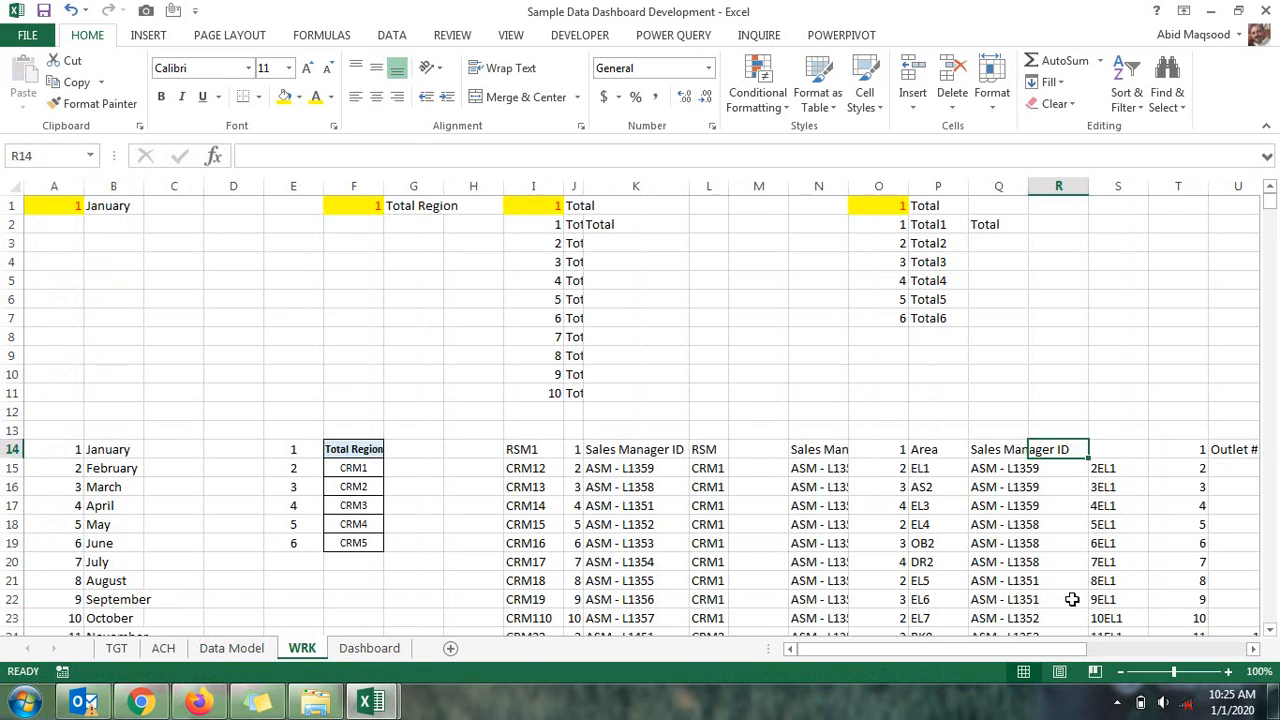
key("Down")
key("Left")
key("Left")
key("shift+Right")
key("ctrl+shift+Down")
key("ctrl+c")
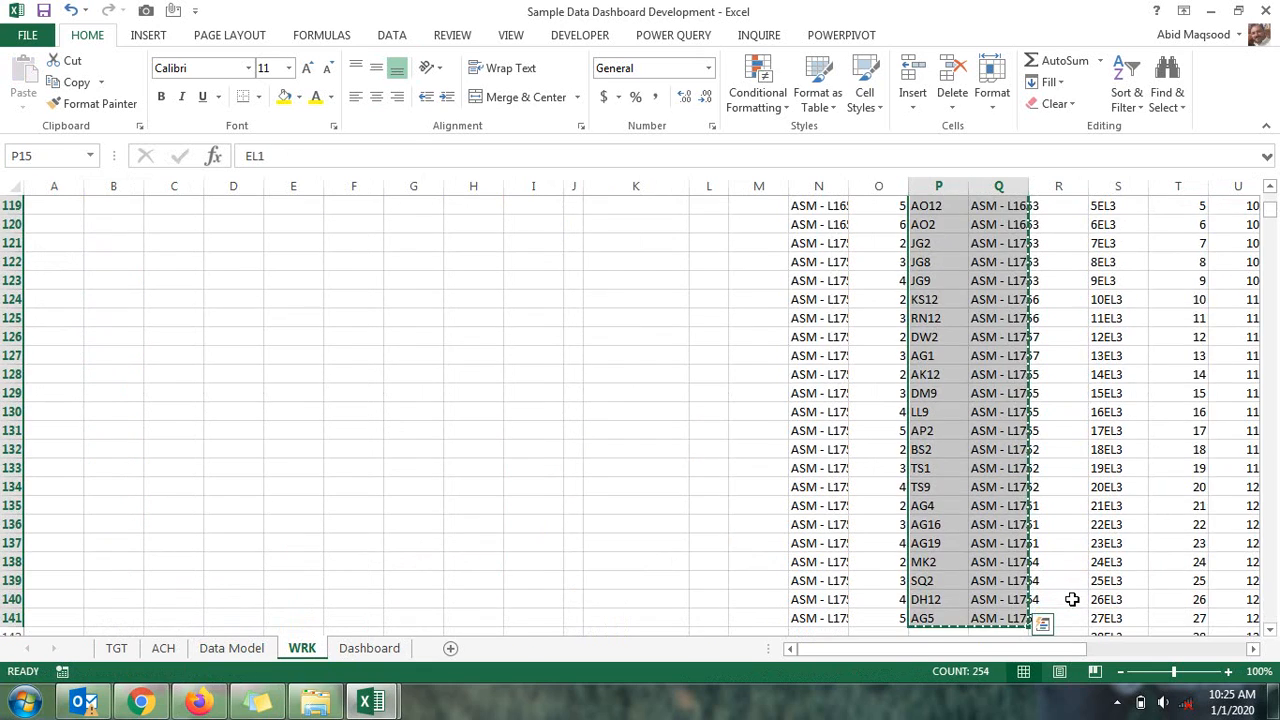
Paste the copied area and sales manager list into the Data Model sheet starting at B5541
key("alt+Tab")
key("alt+Tab")
left_click(215, 652)
left_click(110, 617)
key("ctrl+v")
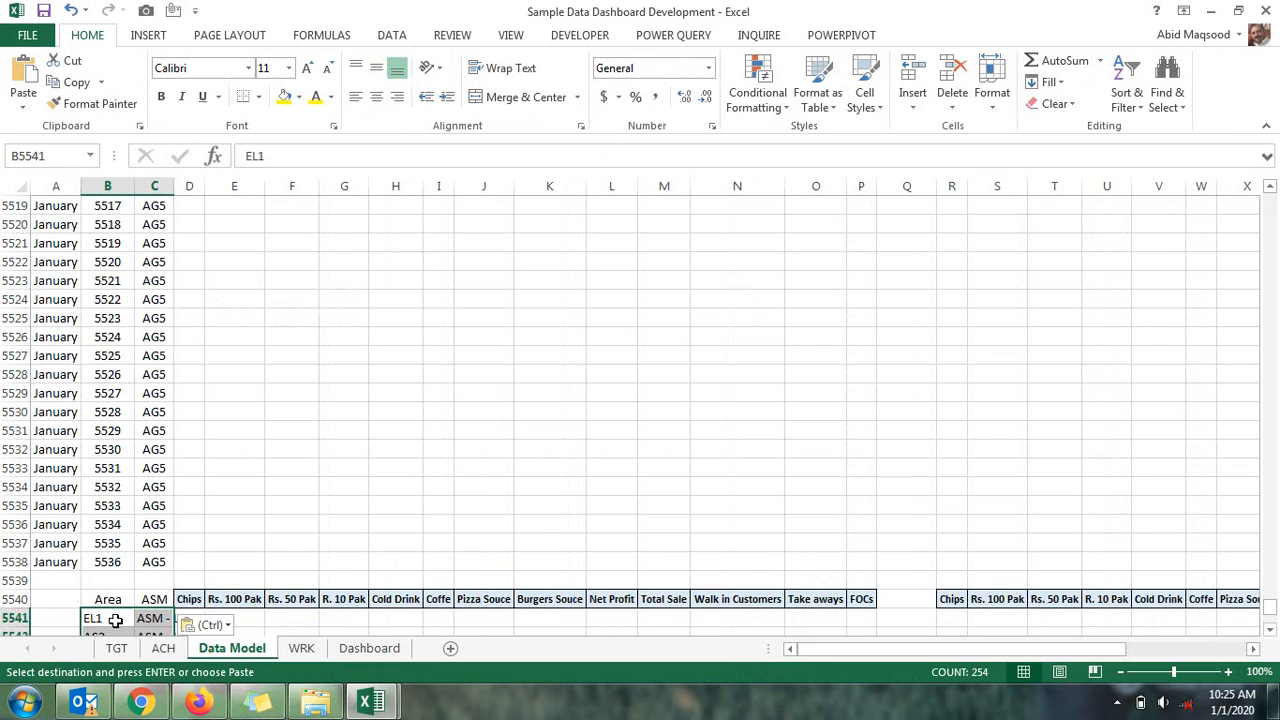
Copy header row 5540 into row 5669, leaving one blank row below the end of the area list
scroll(118, 619, "down", 2)
left_click(18, 486)
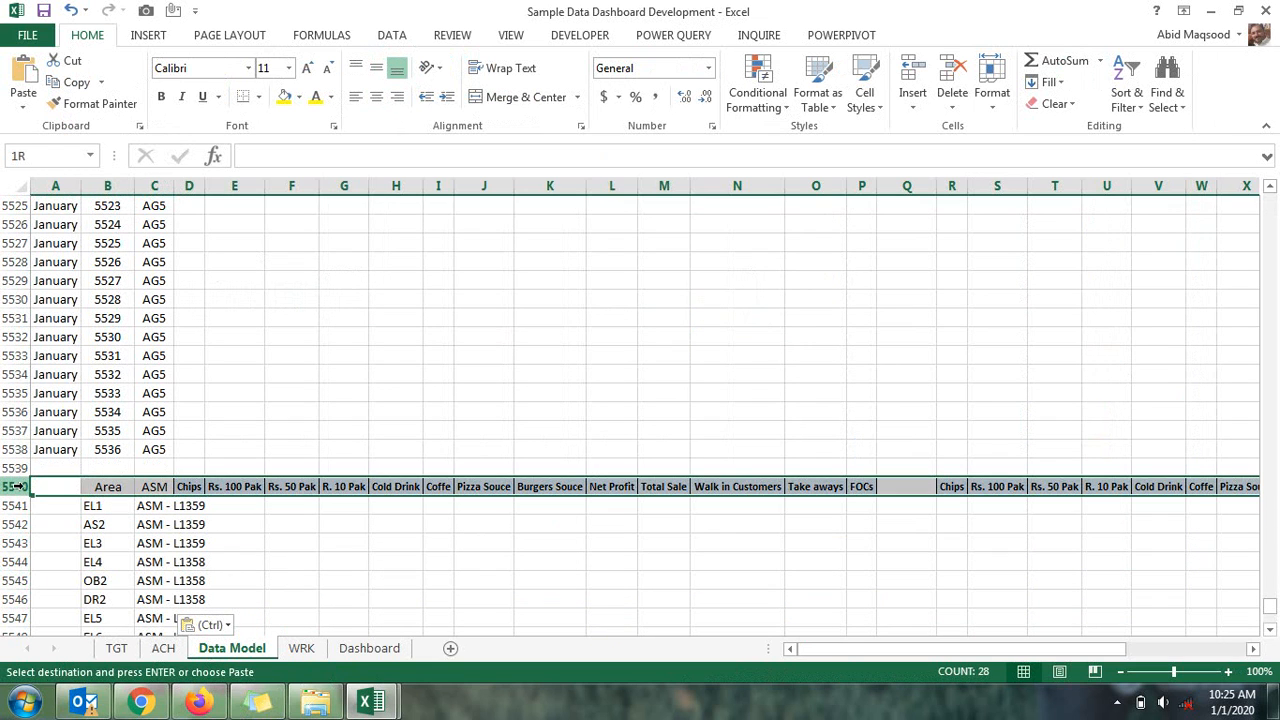
scroll(28, 510, "down", 12)
scroll(31, 520, "down", 20)
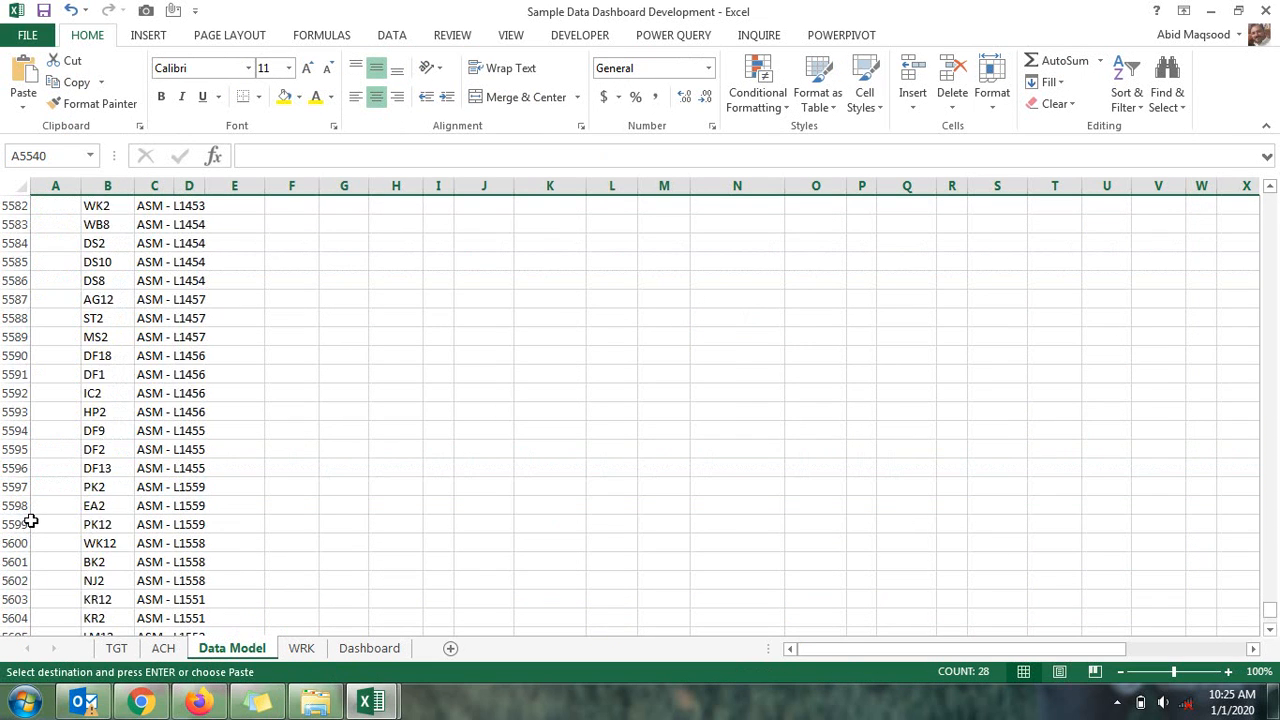
scroll(33, 524, "down", 4)
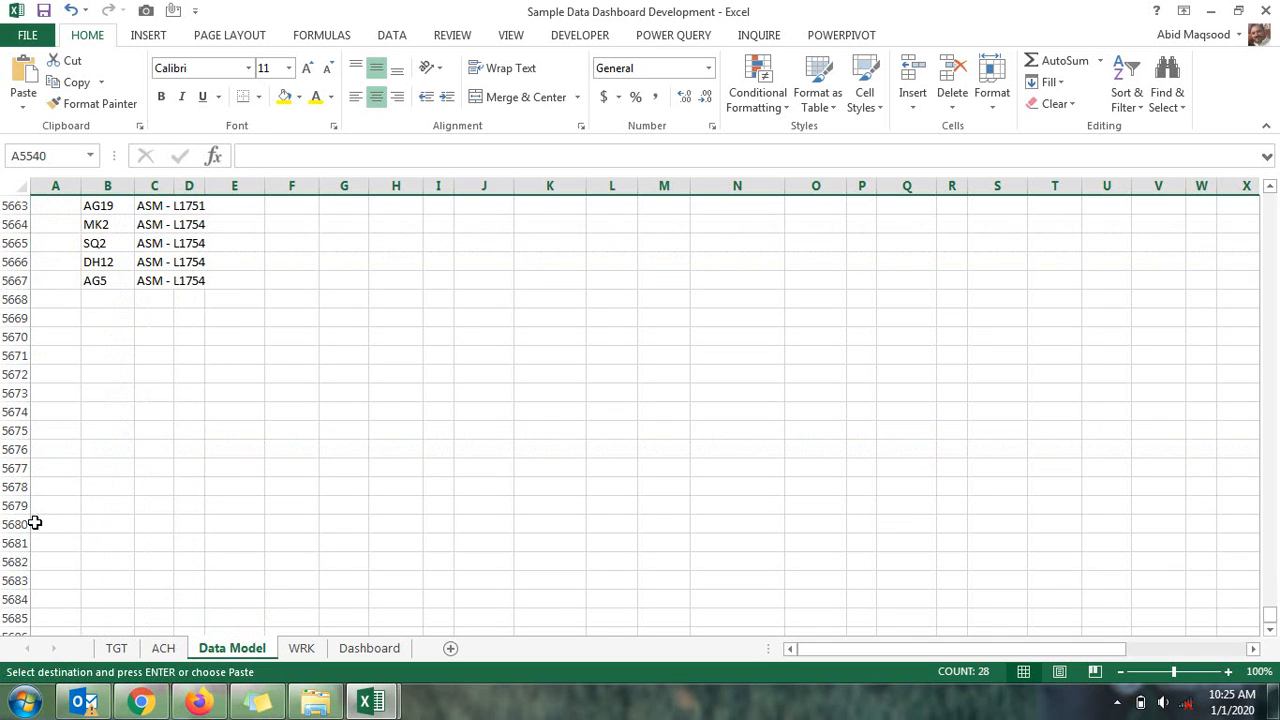
left_click(110, 284)
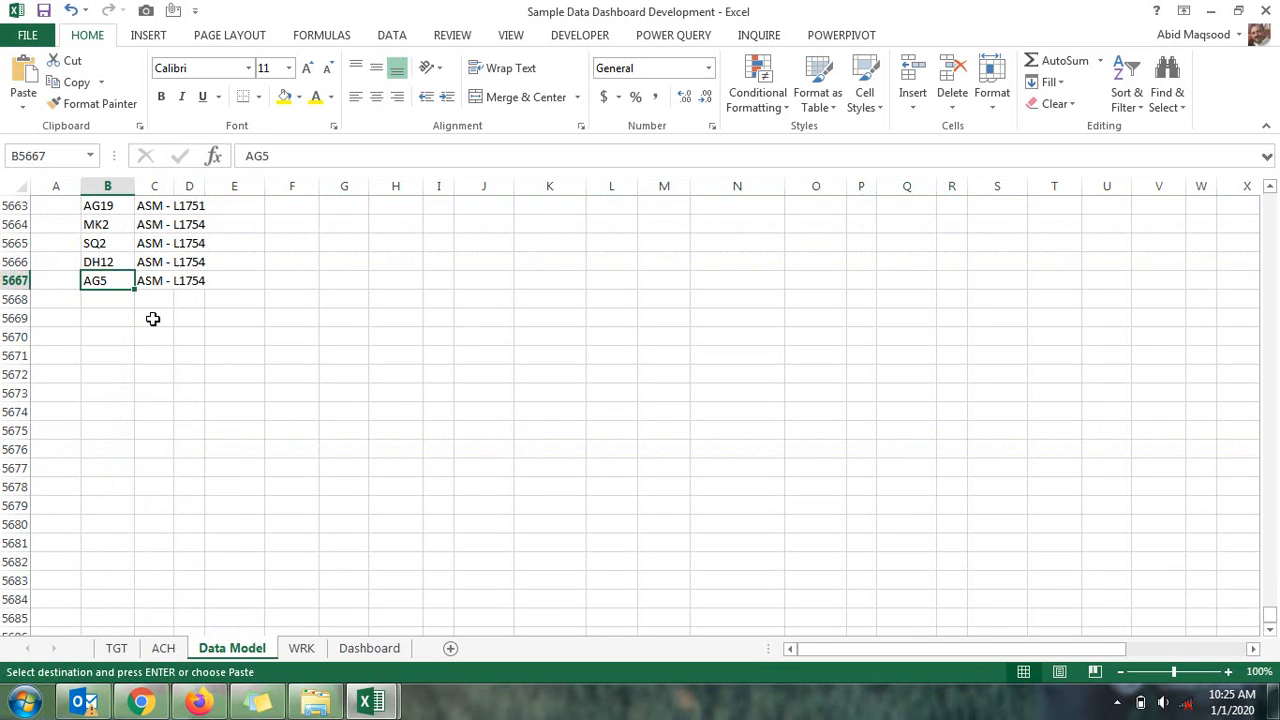
key("ctrl+shift+Up")
key("shift+Down")
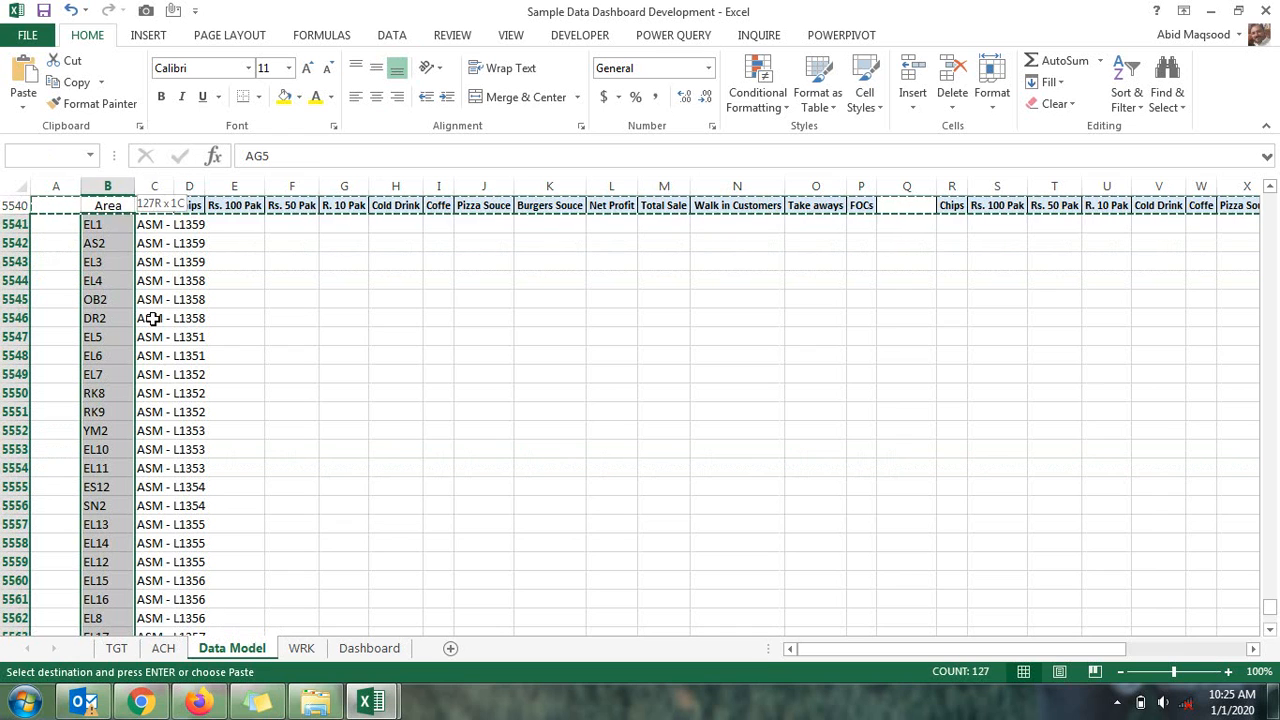
key("ctrl+Down")
key("ctrl+Up")
key("Down")
key("Down")
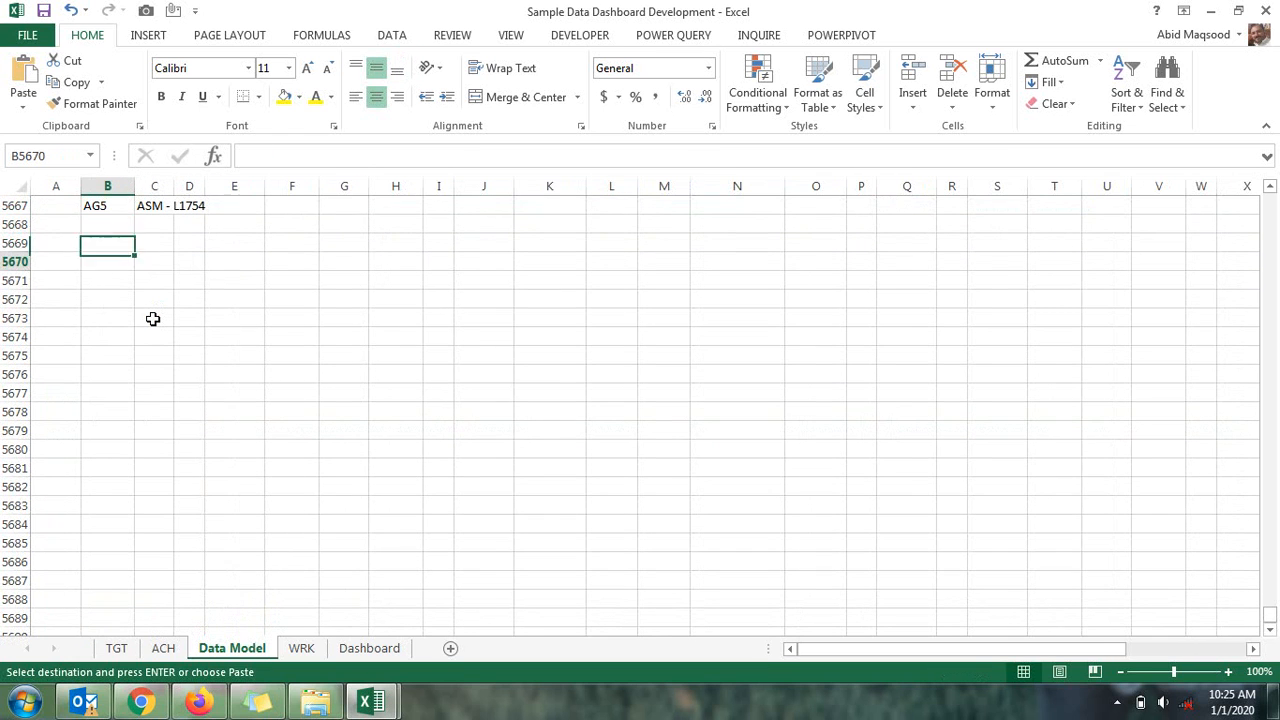
key("Left")
key("ctrl+v")
Change the row 5669 headers to ASM in column B and RSM in column C
key("Right")
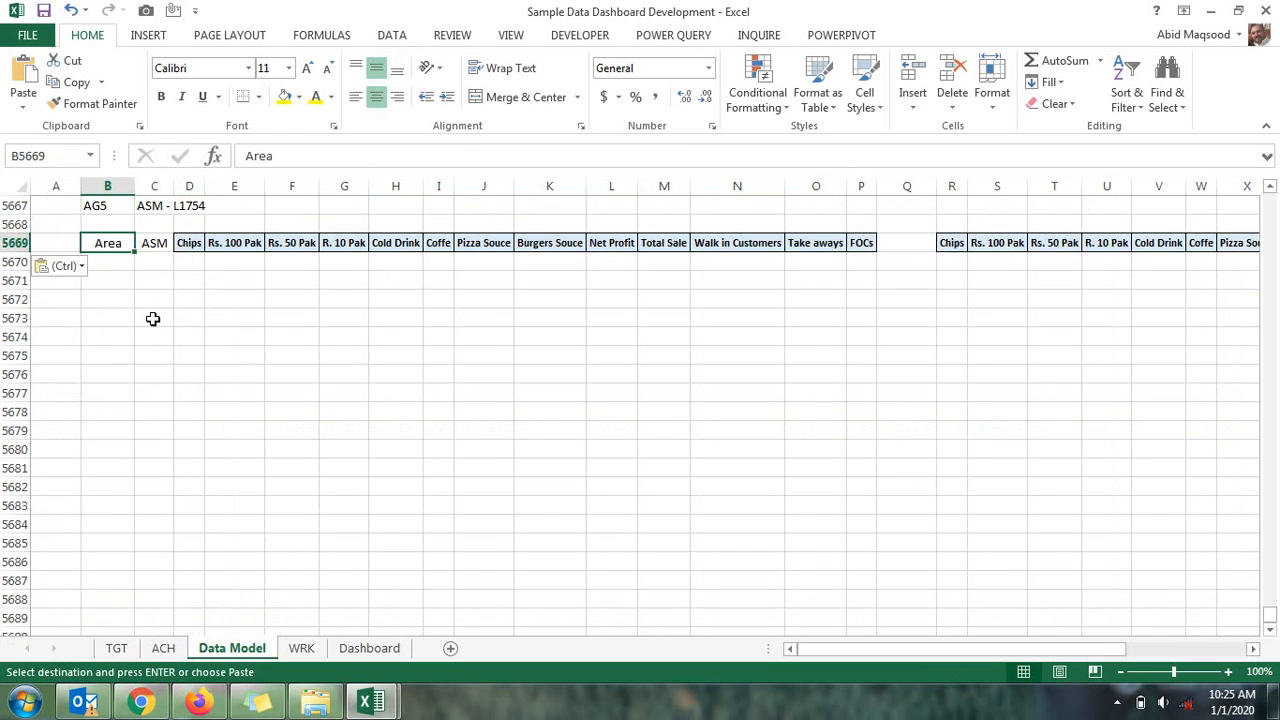
key("Right")
key("ctrl+c")
key("Left")
key("ctrl+v")
key("Right")
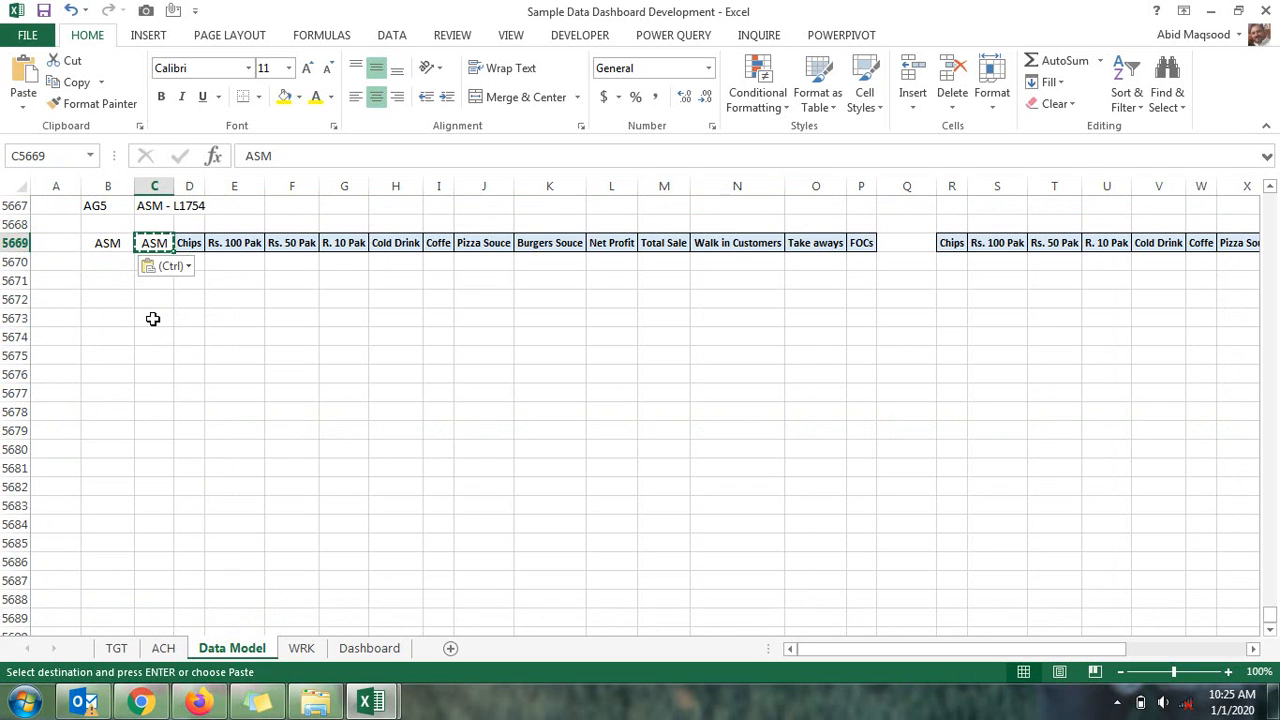
type("RSM")
key("Return")
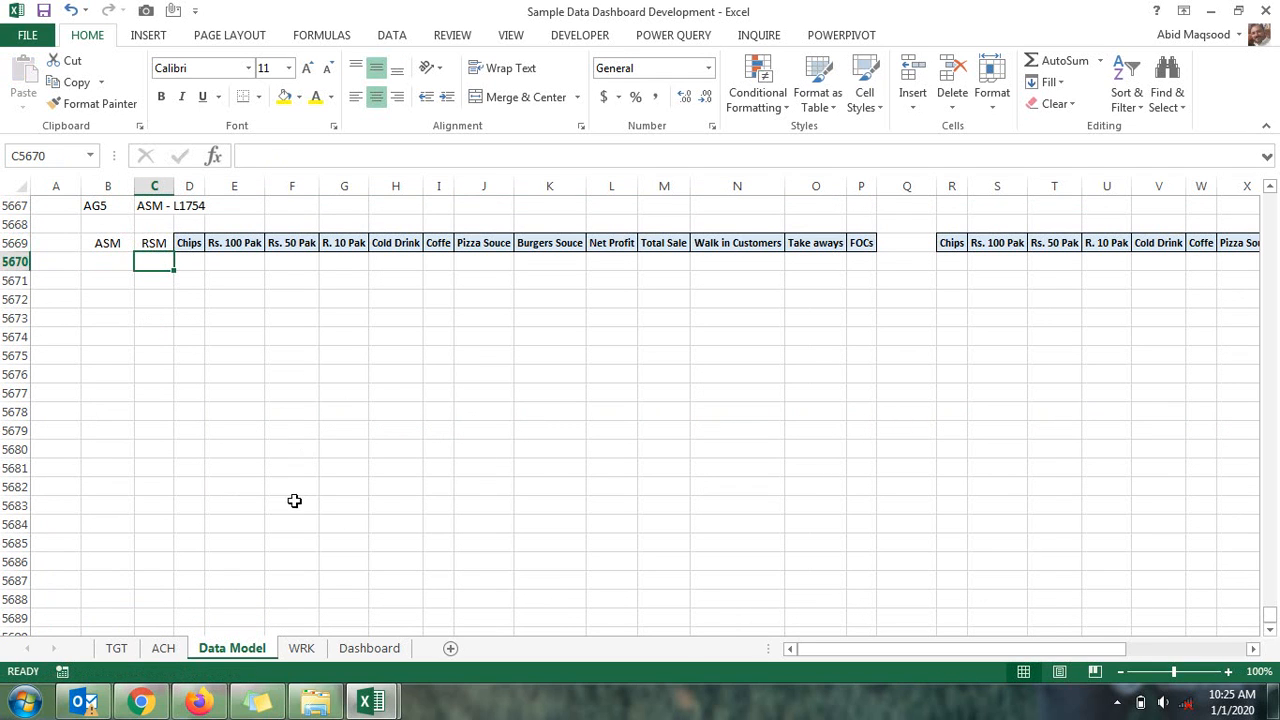
Copy the Sales Manager ID and RSM entries without their headers, K15:L51, from the WRK sheet
left_click(300, 648)
scroll(857, 460, "up", 20)
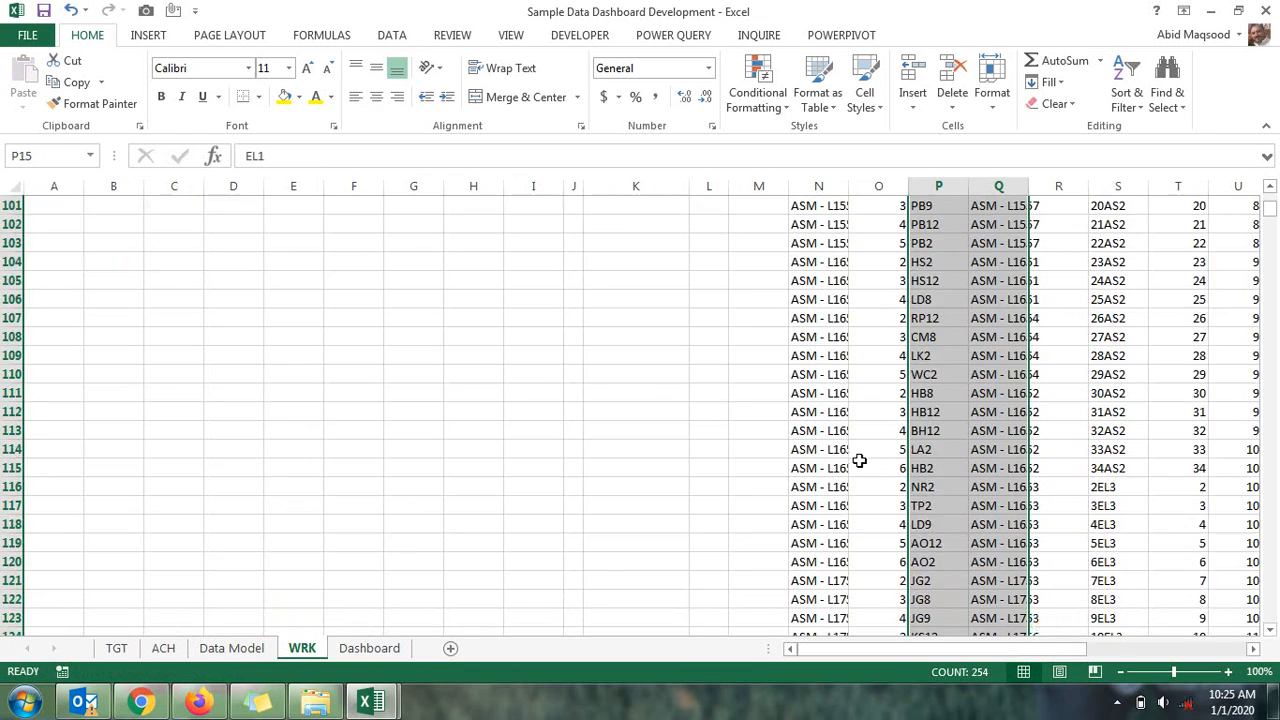
scroll(863, 459, "up", 15)
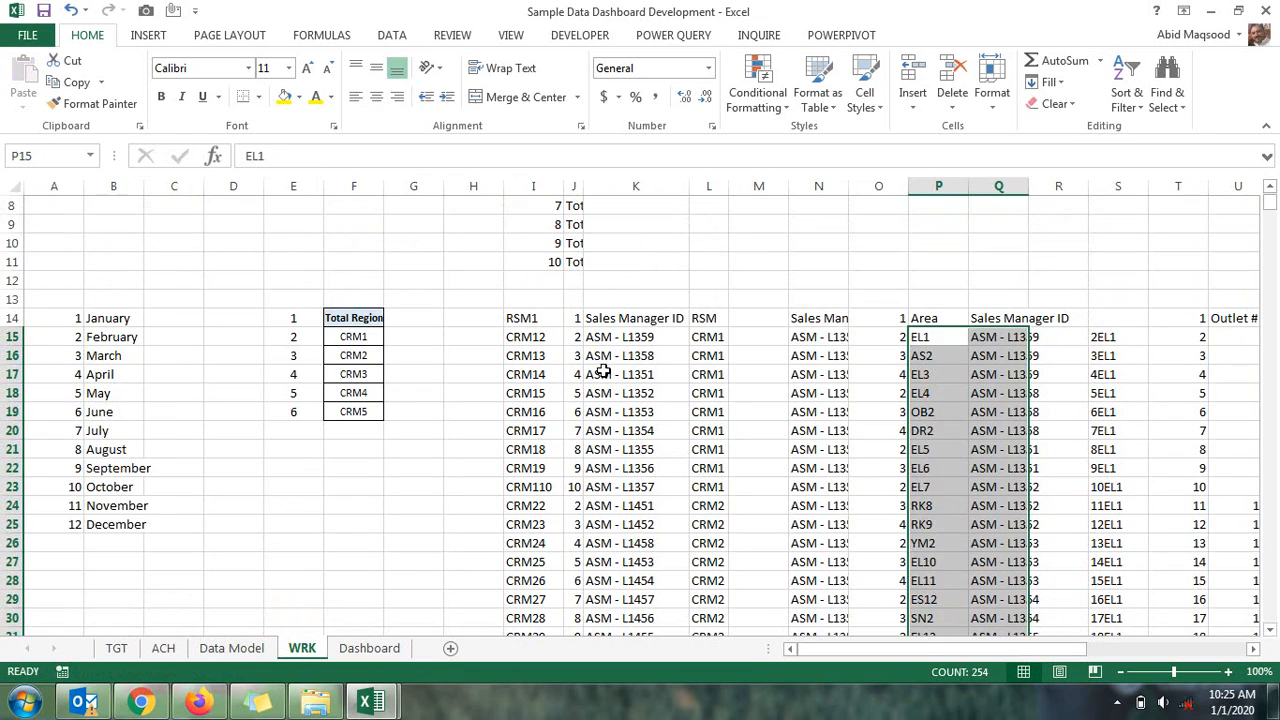
left_click_drag(609, 338, 705, 625)
key("ctrl+c")
Paste the copied sales manager and RSM list into the Data Model sheet starting at B5670
left_click(231, 648)
left_click(118, 266)
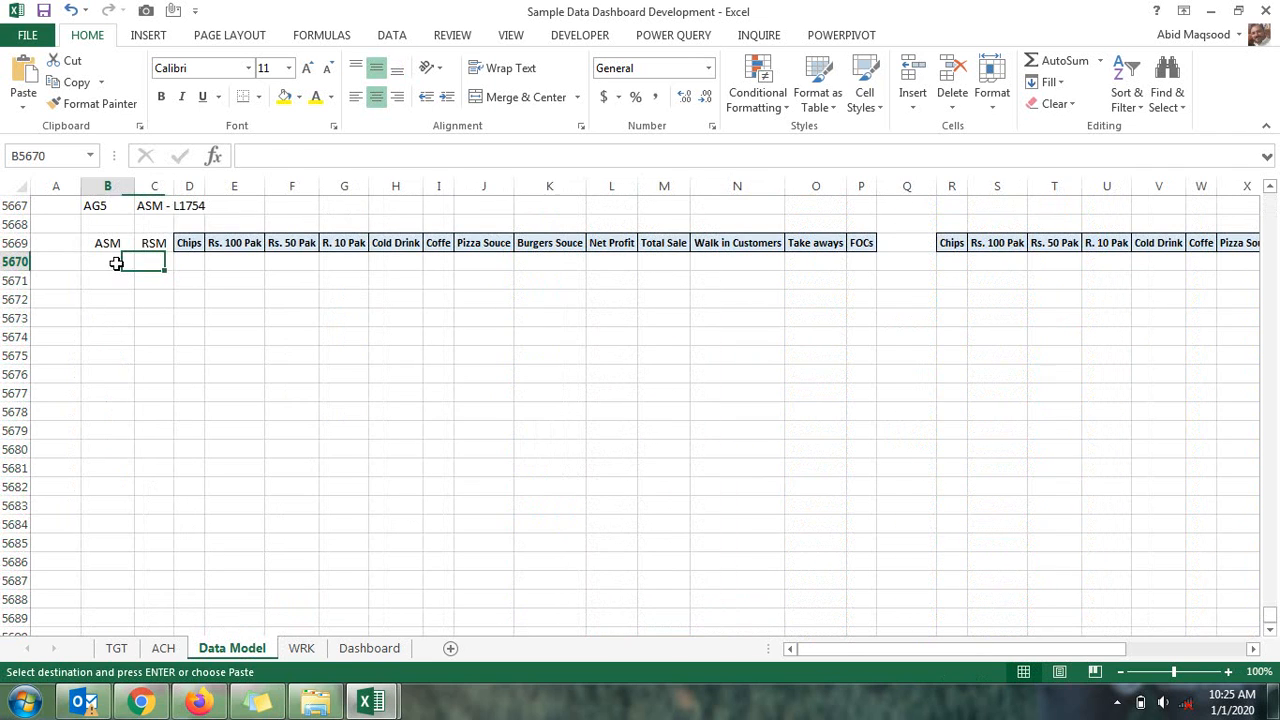
key("ctrl+v")
scroll(155, 308, "down", 4)
scroll(160, 315, "up", 9)
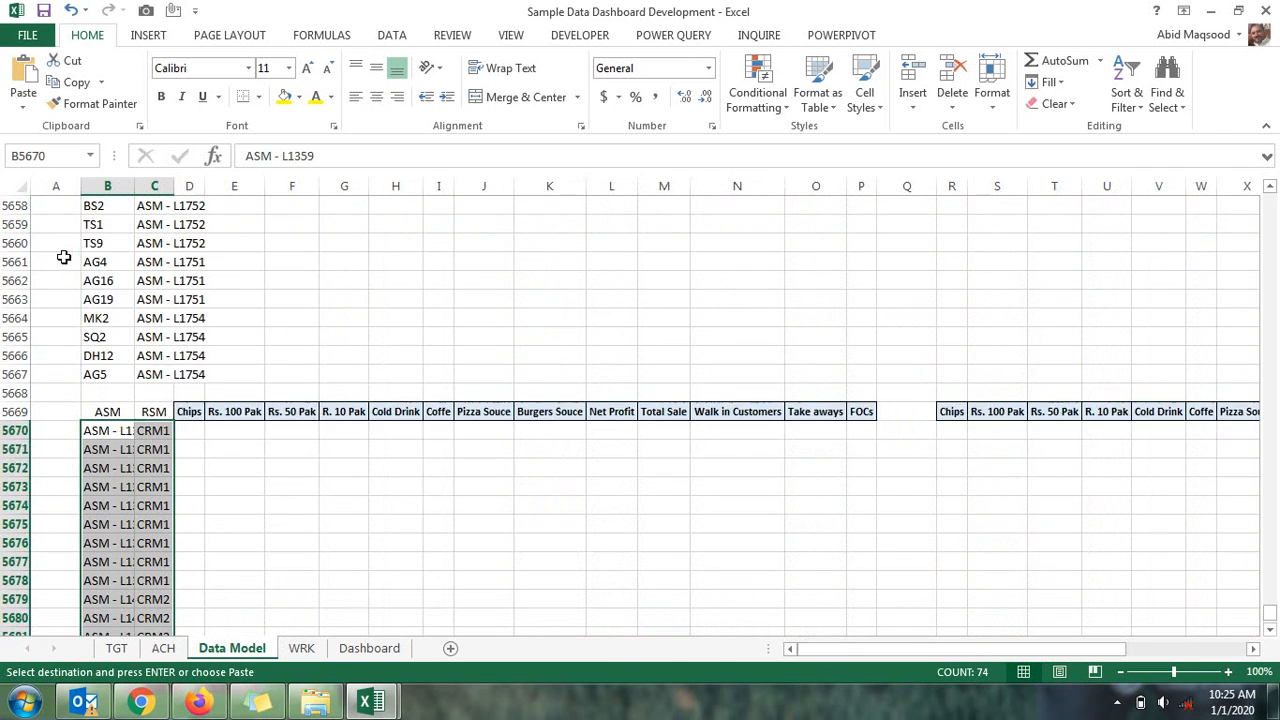
Copy header row 5669 into row 5708, leaving one blank row below the sales manager list
left_click(16, 467)
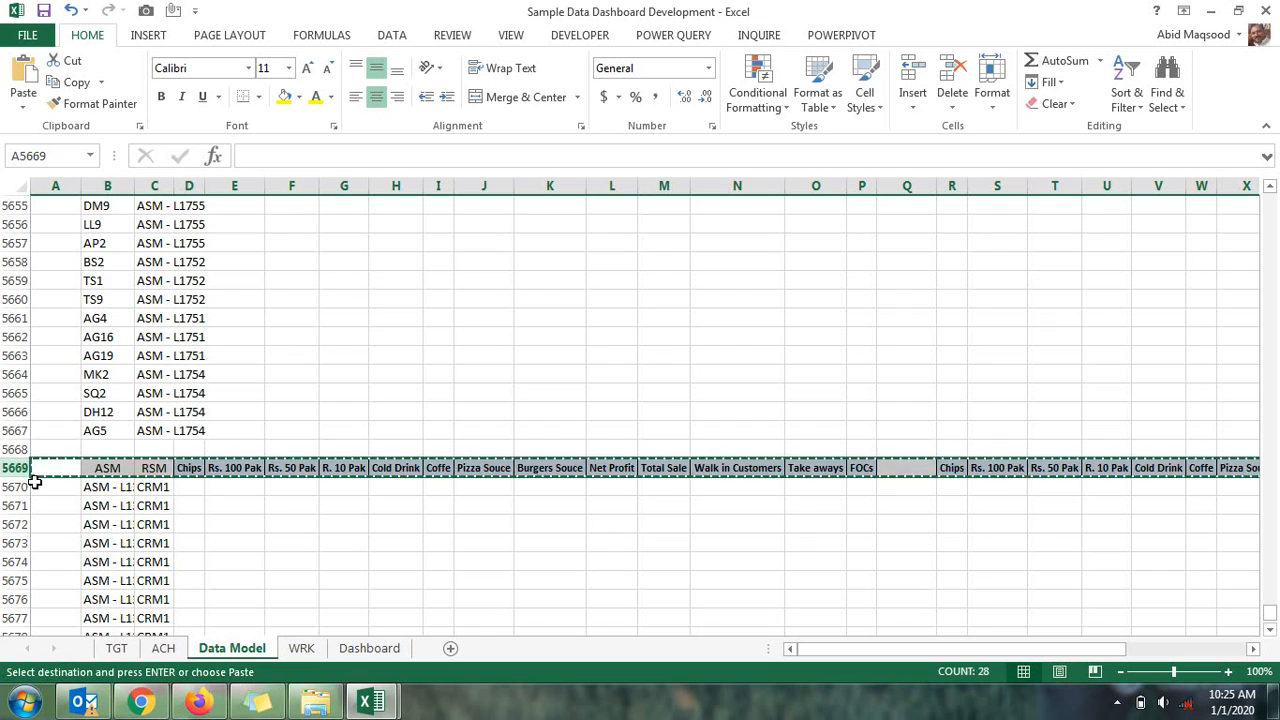
scroll(35, 487, "down", 7)
scroll(35, 487, "down", 6)
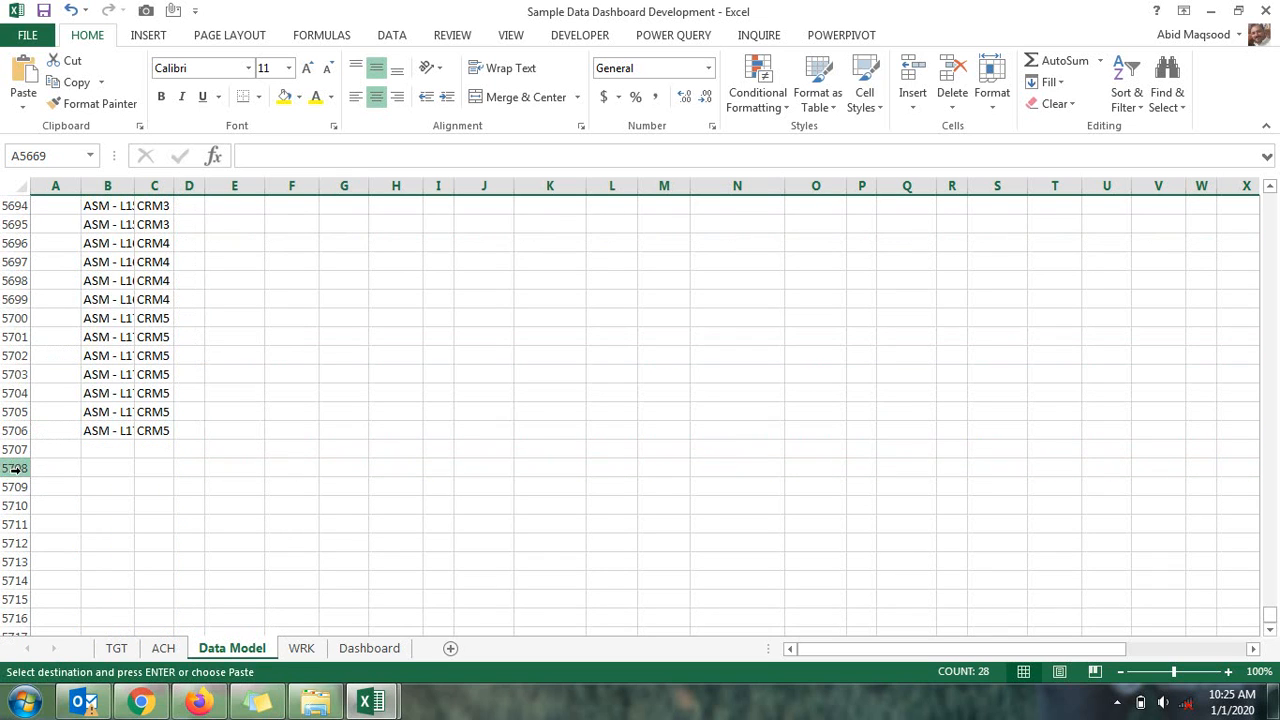
left_click(20, 468)
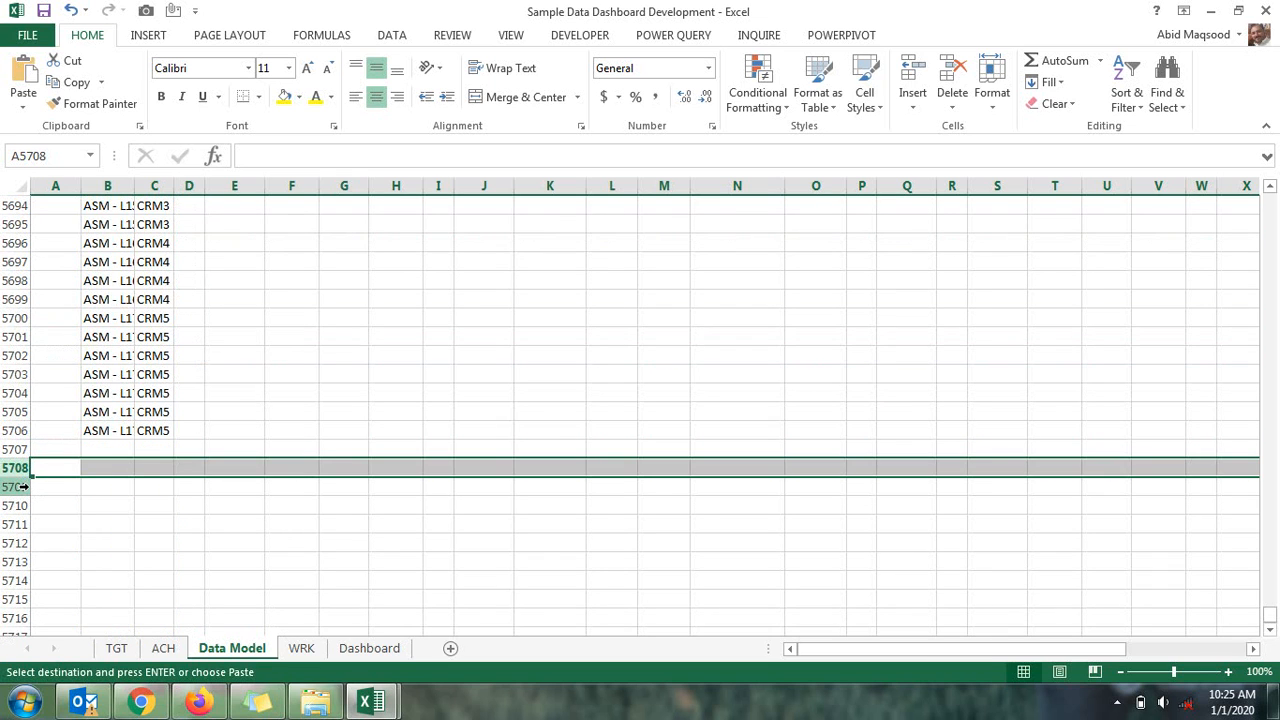
key("ctrl+v")
Change the row 5708 headers to RSM in column B and Region in column C
left_click(110, 470)
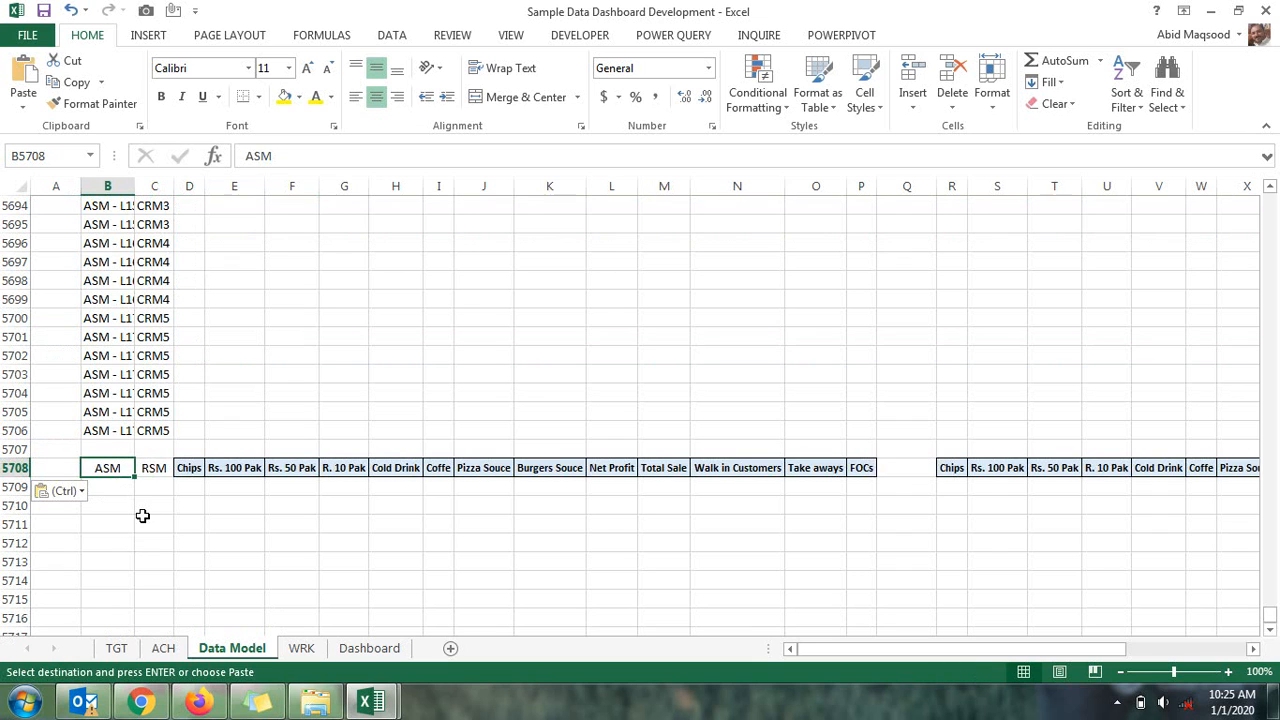
type("RSM")
key("Tab")
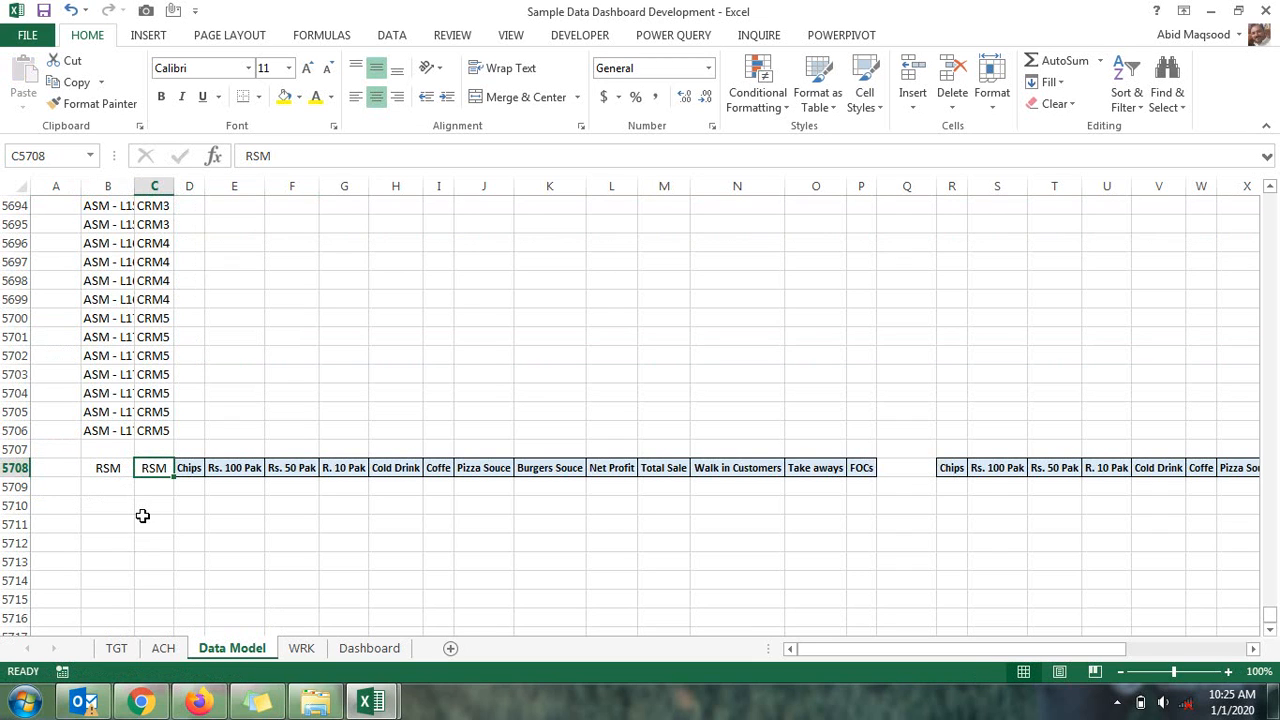
type("Region")
key("Return")
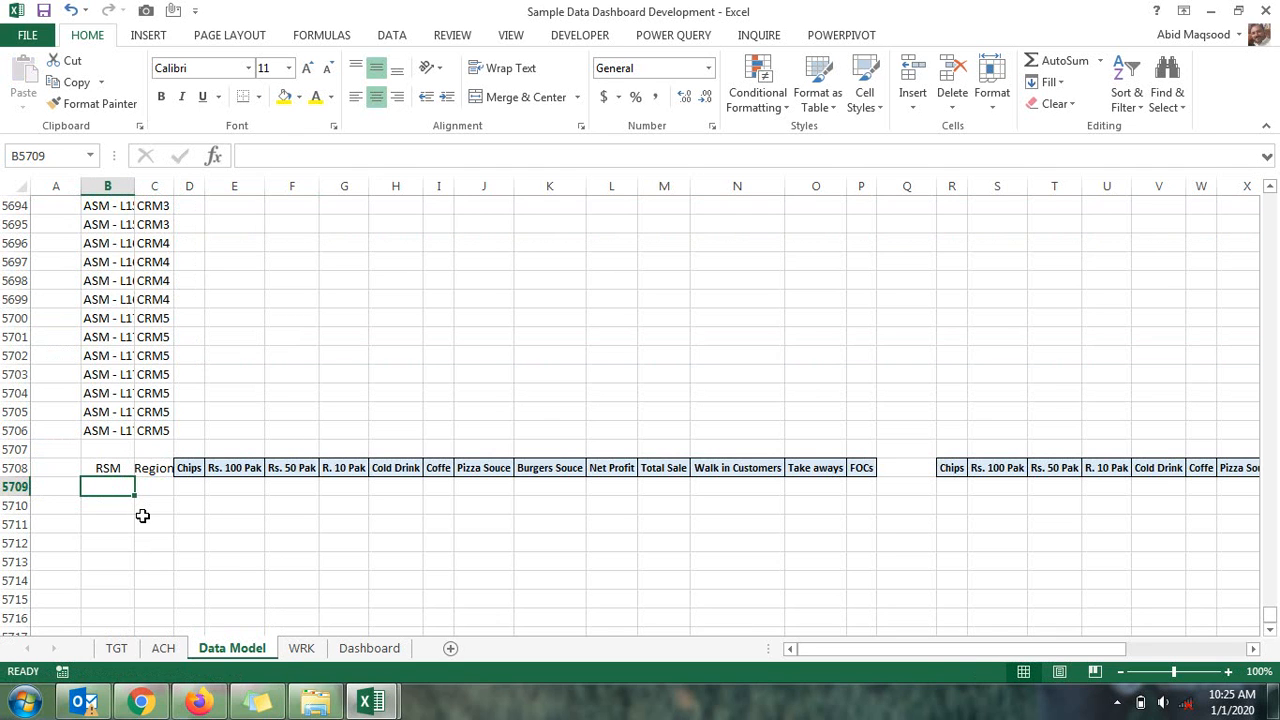
Copy the CRM1 to CRM5 entries, F15:F19, from the WRK sheet into the Data Model sheet starting at B5709
left_click(290, 652)
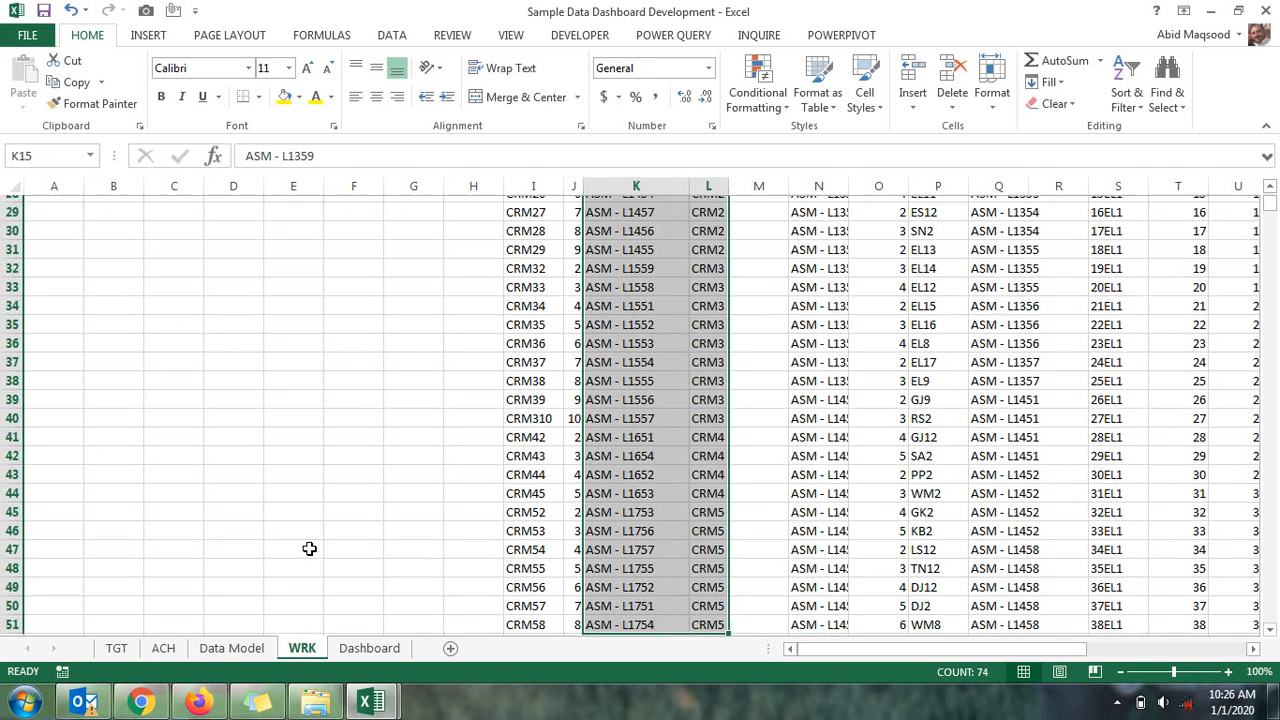
scroll(309, 548, "up", 9)
scroll(330, 500, "down", 1)
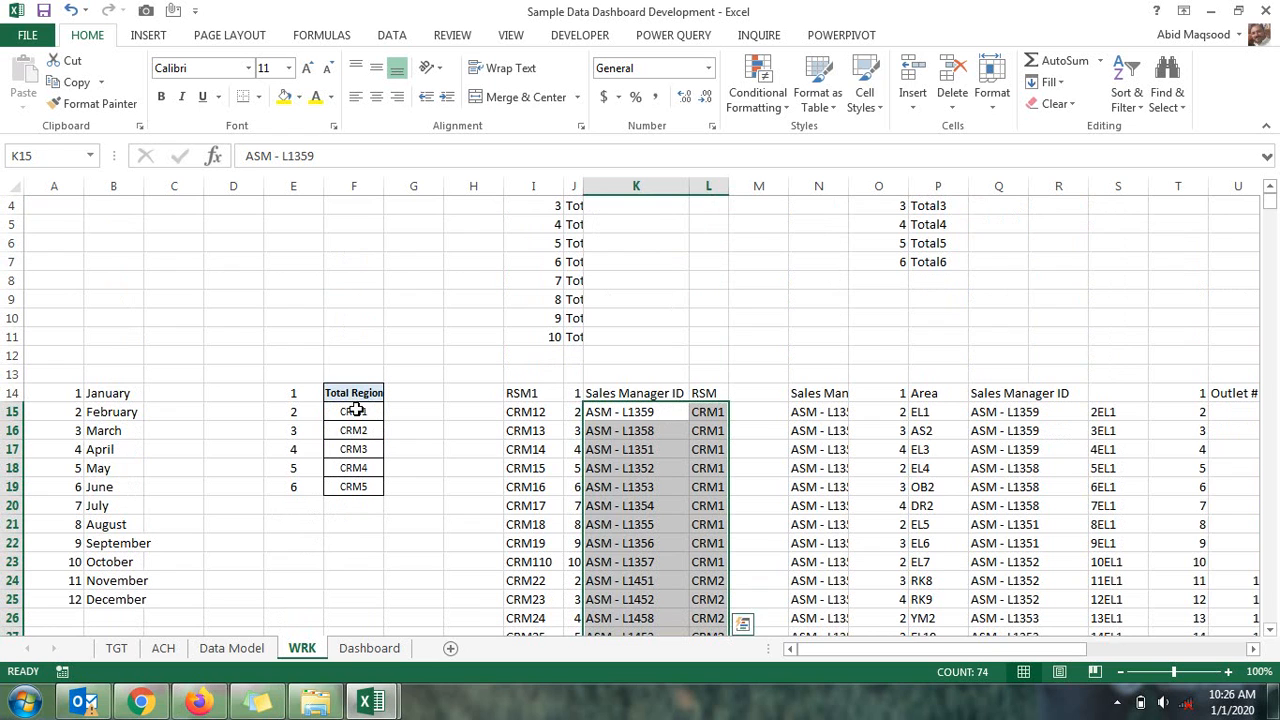
left_click_drag(356, 410, 354, 486)
key("ctrl+c")
left_click(210, 648)
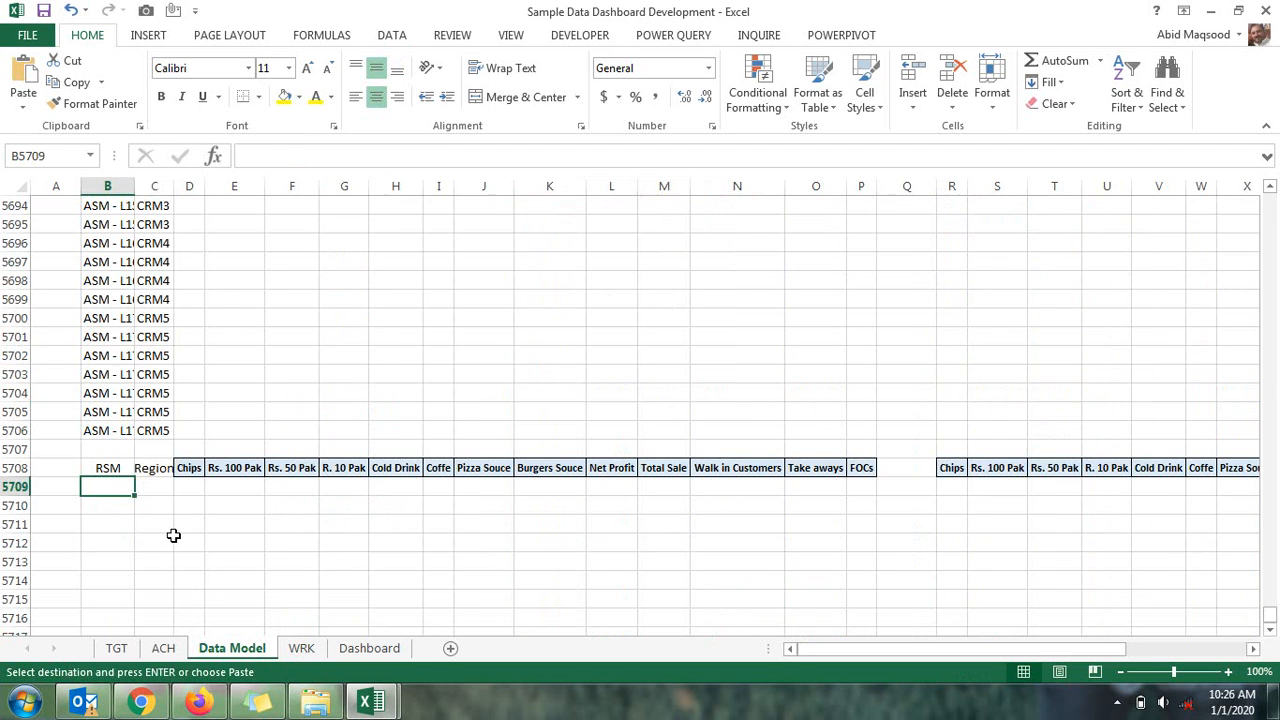
key("ctrl+v")
Copy the Total Region cell F14 from the WRK sheet into C5709:C5713 and B5716 of the Data Model sheet
left_click(300, 648)
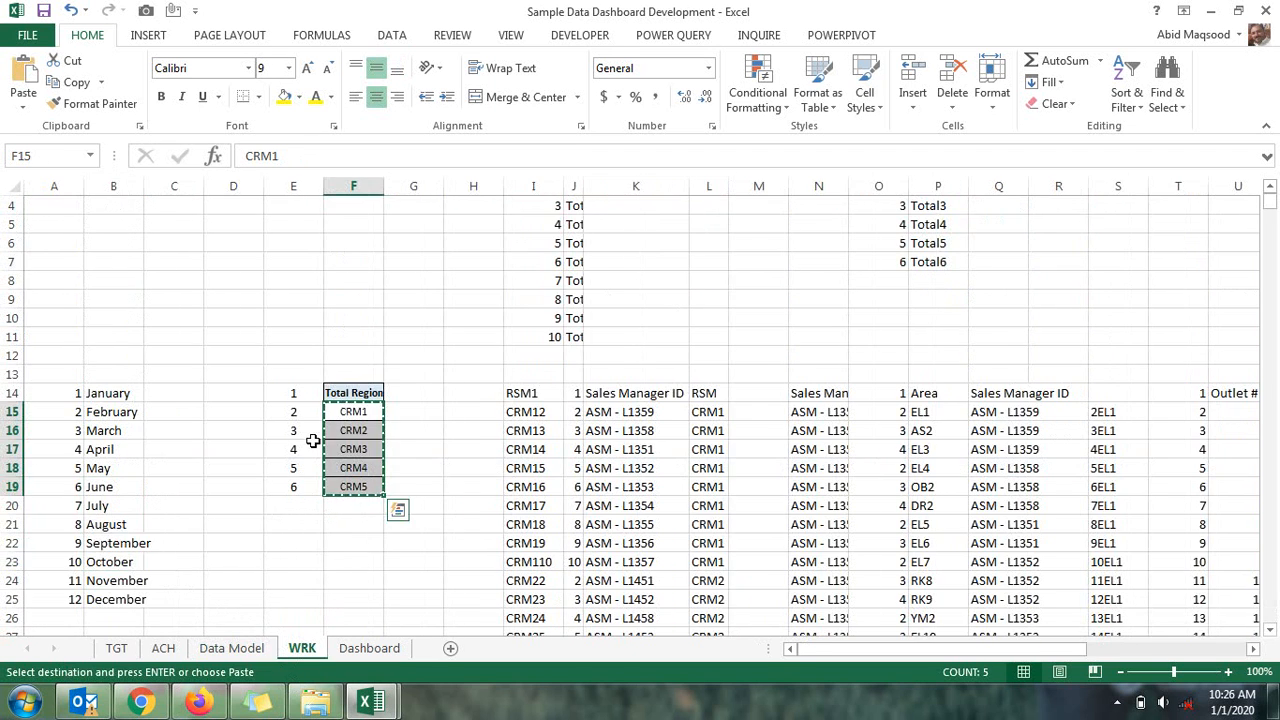
left_click(360, 395)
left_click(231, 648)
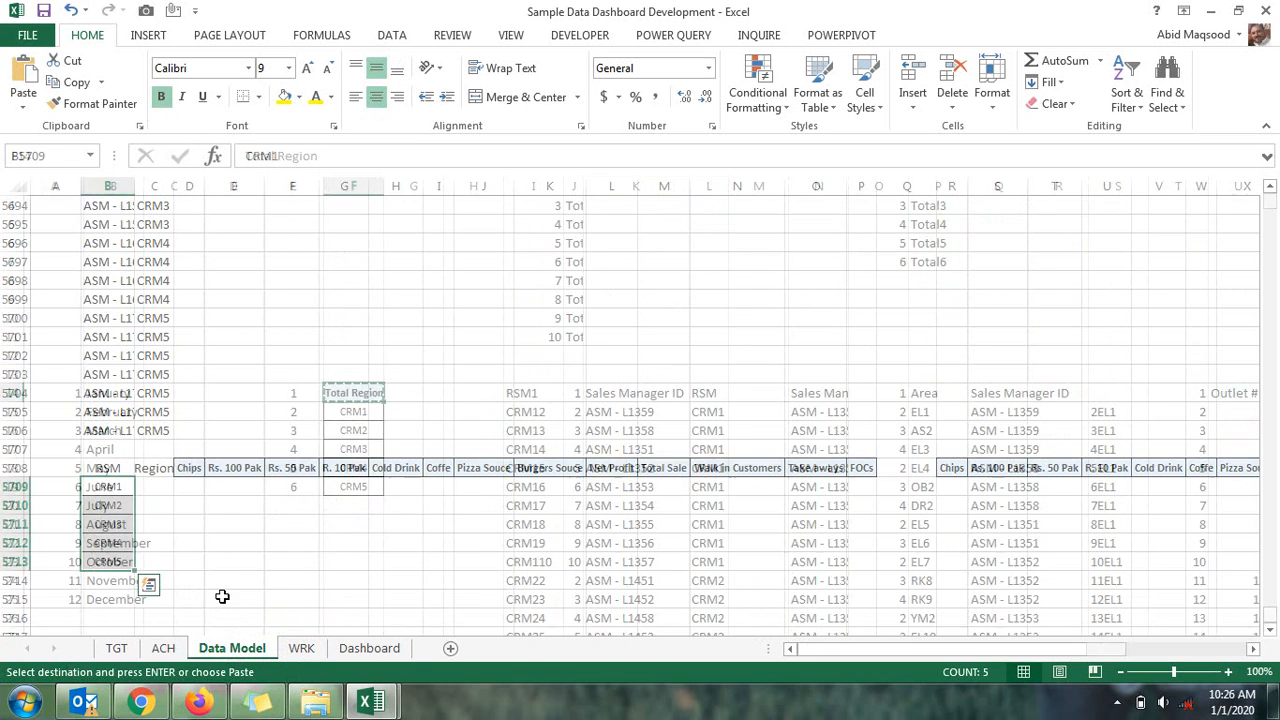
left_click_drag(159, 486, 151, 562)
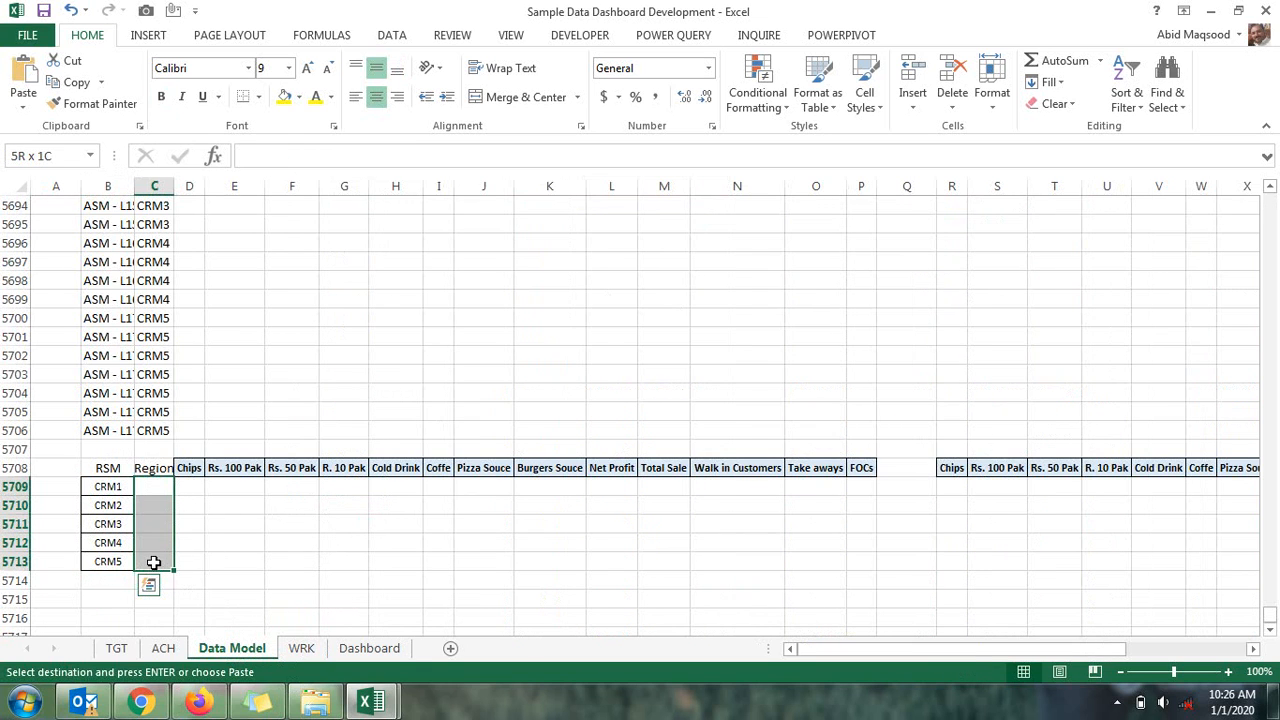
key("ctrl+v")
left_click(107, 616)
key("ctrl+v")
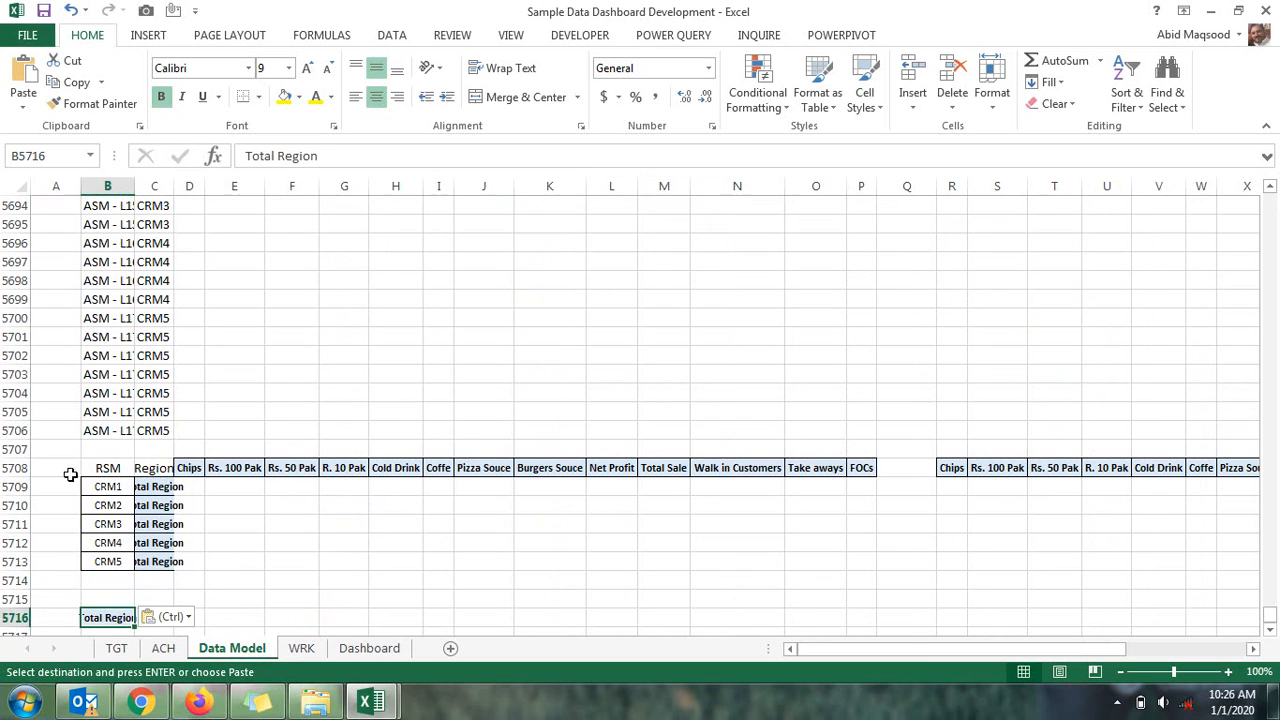
Copy header row 5708 into row 5715 and duplicate the Total Region entry from B5716 into C5716
left_click(8, 468)
key("ctrl+c")
left_click(15, 599)
key("ctrl+v")
scroll(92, 617, "down", 1)
left_click(100, 563)
key("ctrl+c")
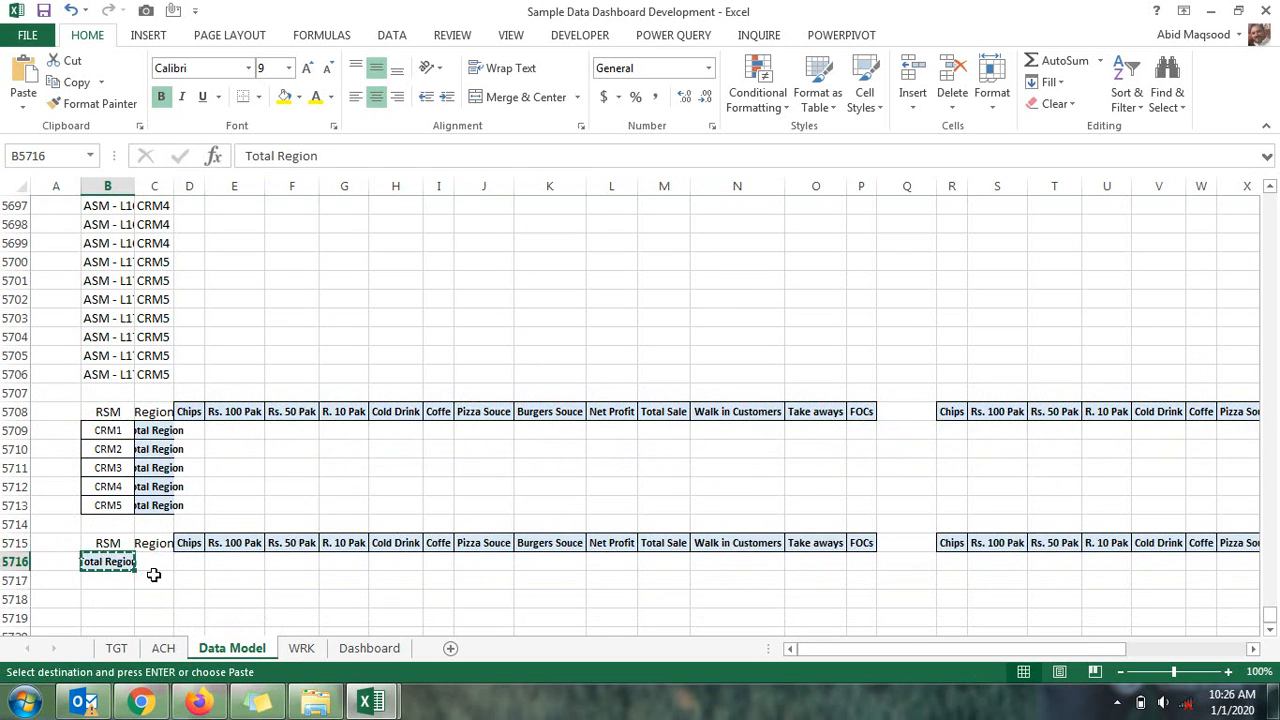
left_click(162, 567)
key("ctrl+v")
Auto-fit the widths of all columns on the Data Model sheet to their contents
left_click(18, 186)
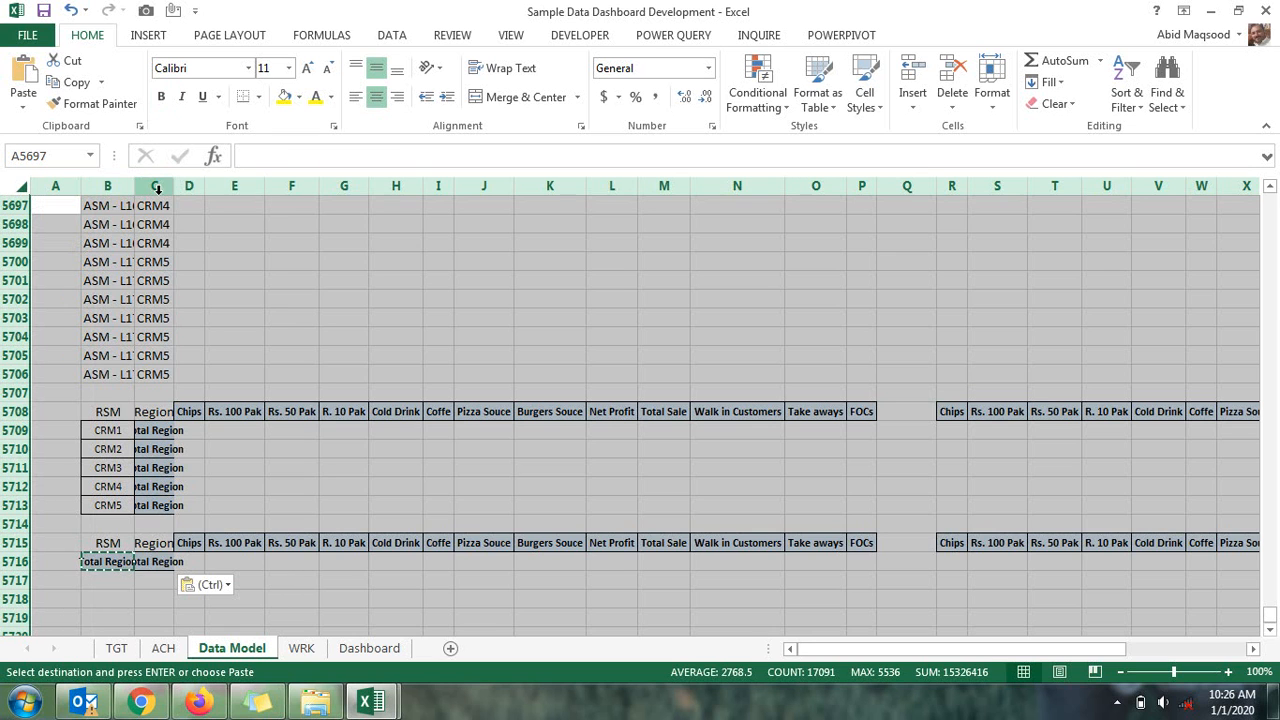
double_click(132, 186)
key("Escape")
left_click(195, 299)
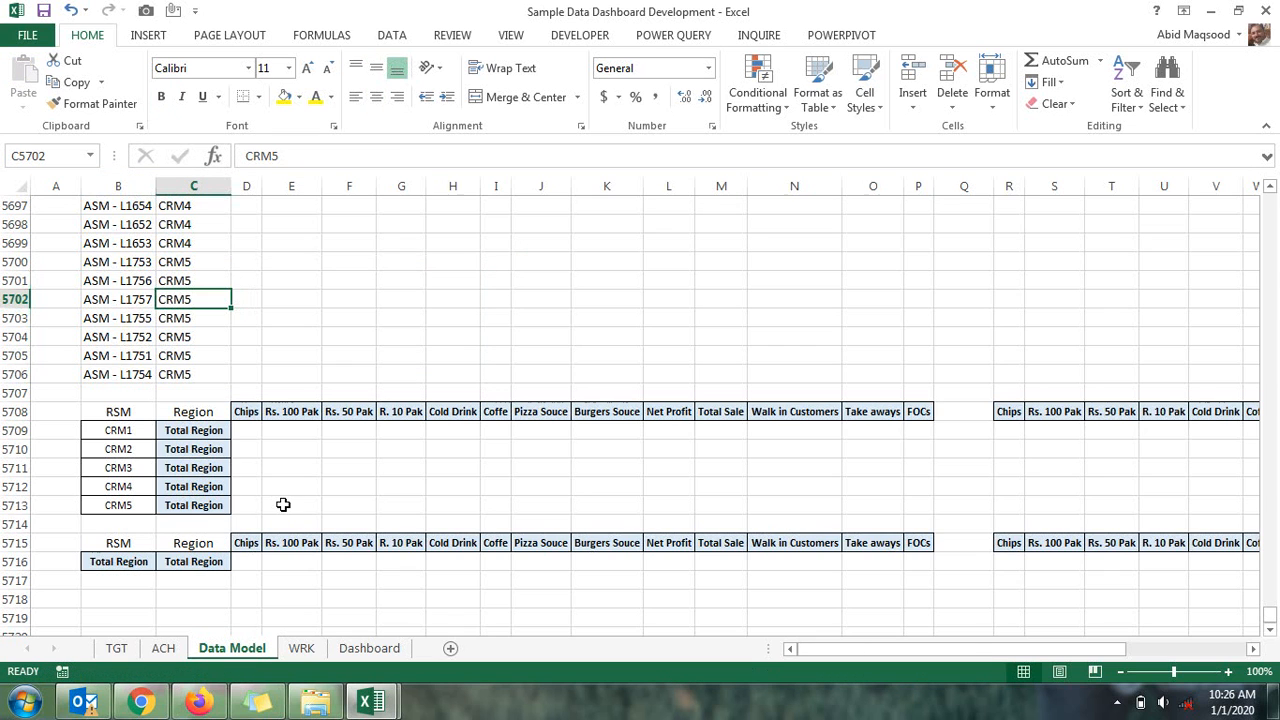
Start a SUMIFS formula in D3, the first outlet's Chips target, with column F:F of the TGT sheet as the sum range
key("ctrl+Up")
key("ctrl+Up")
key("ctrl+Up")
key("ctrl+Up")
key("ctrl+Up")
key("ctrl+Up")
key("Right")
key("Right")
key("Down")
key("Left")
key("Down")
type("=sum")
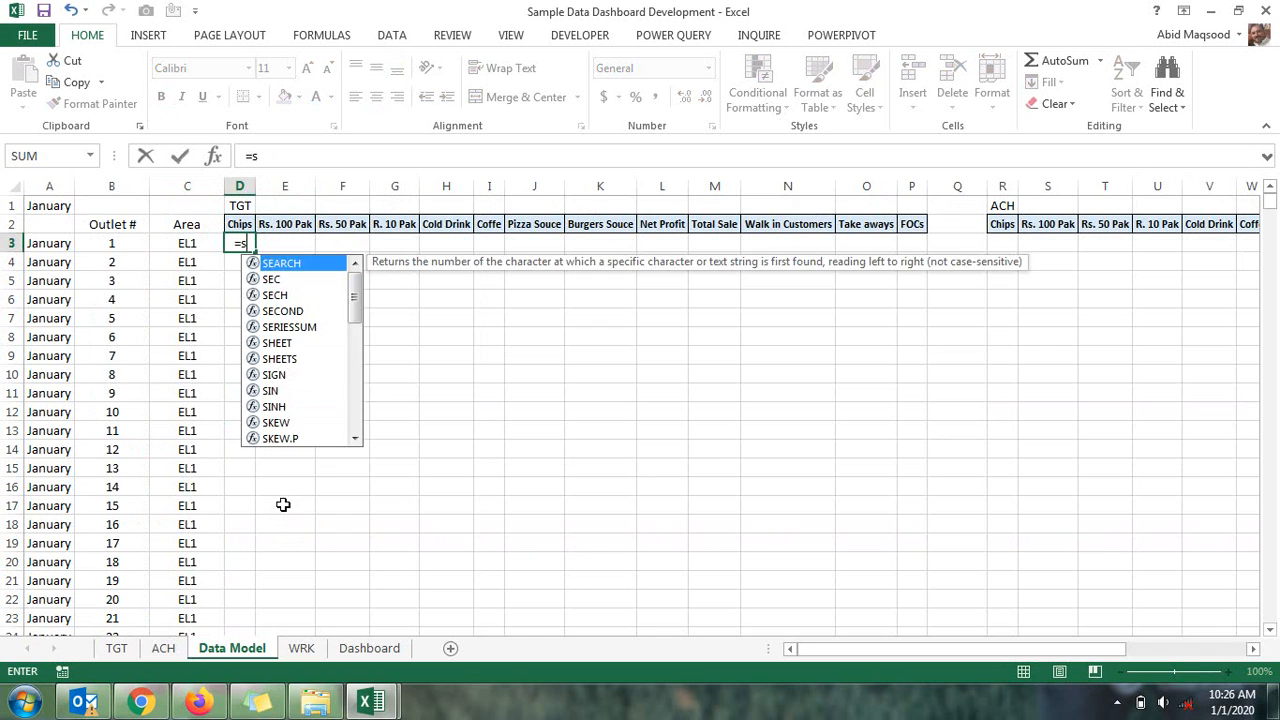
key("Down")
key("Down")
key("Tab")
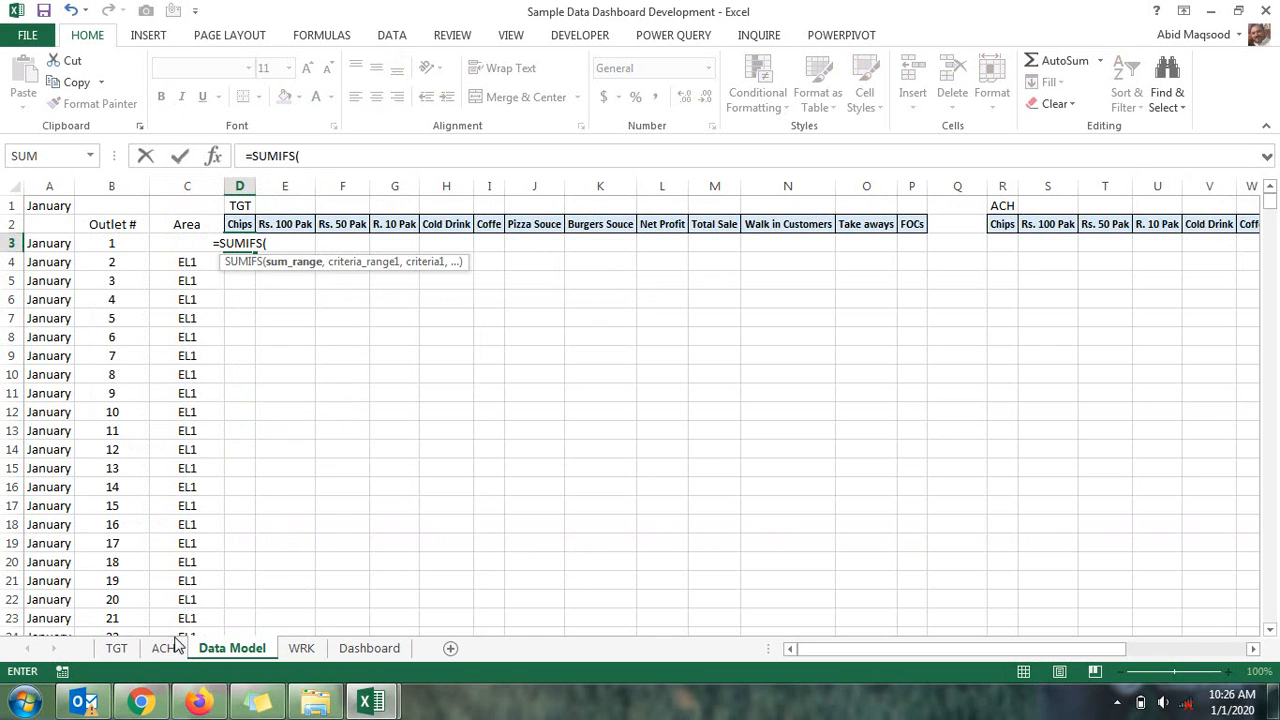
left_click(118, 648)
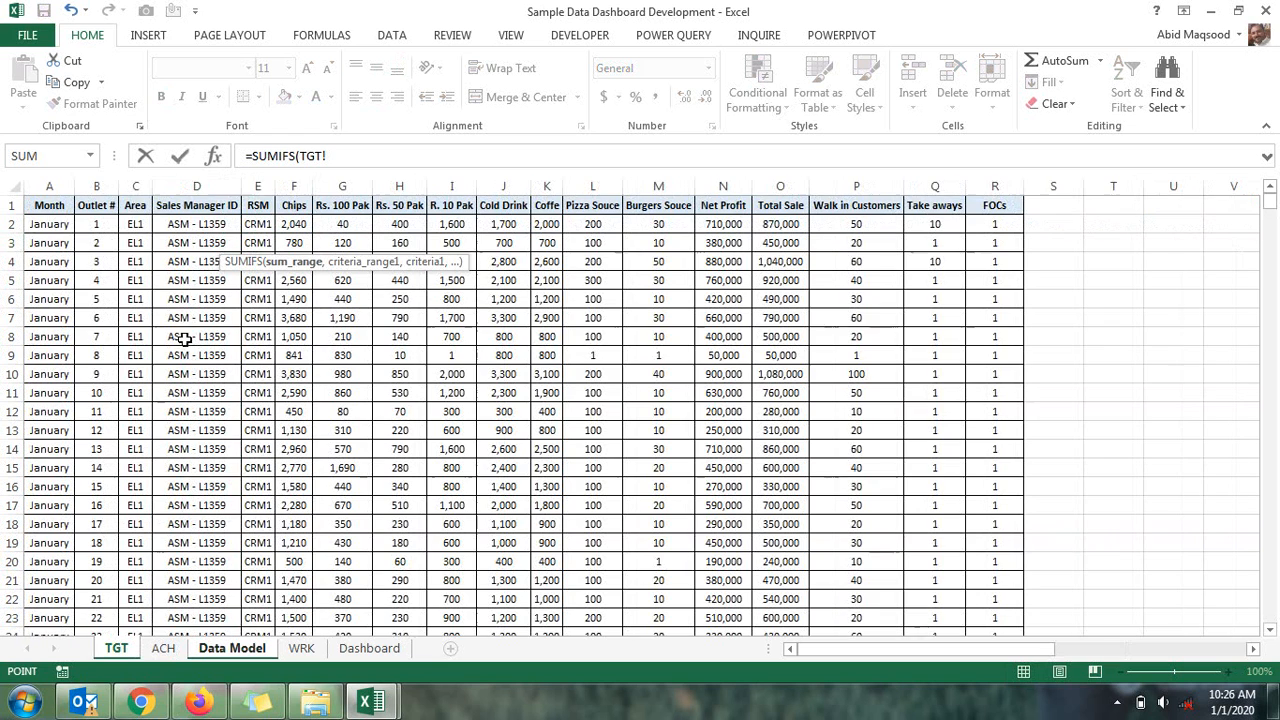
left_click(290, 188)
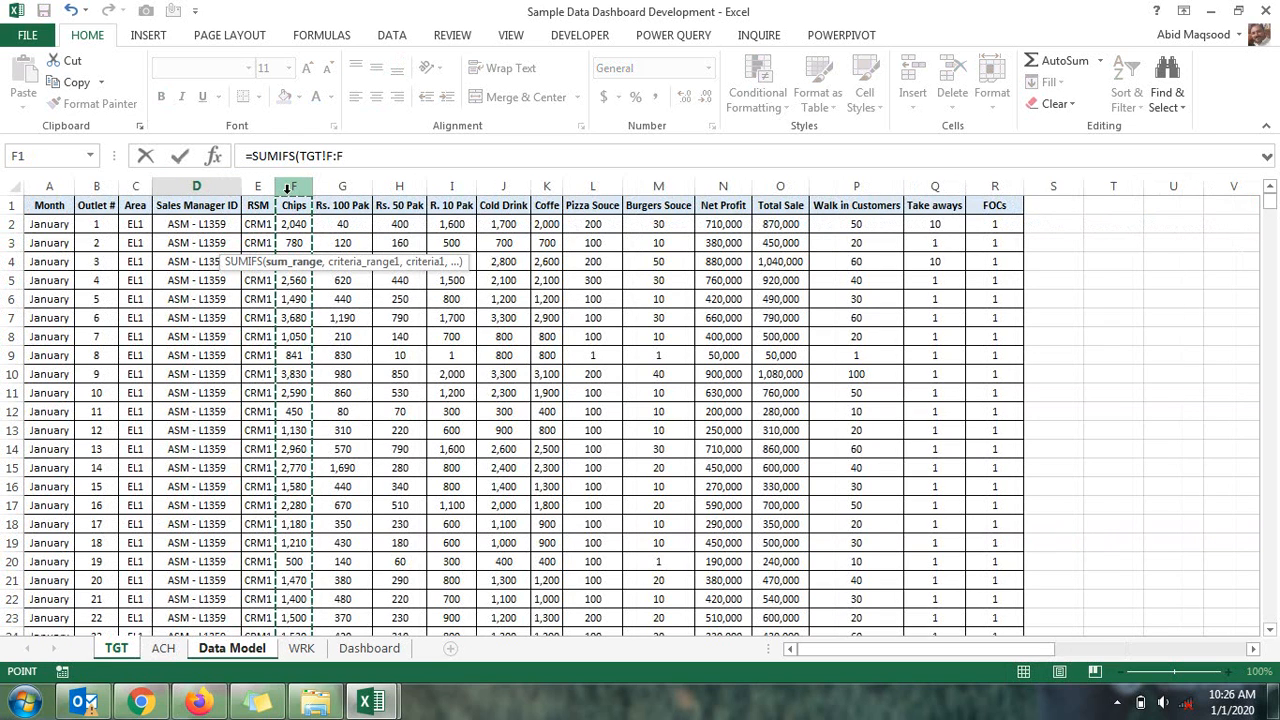
Add the outlet condition to the D3 SUMIFS formula, matching TGT column $B:$B against $B3 of the Data Model sheet
type(",")
left_click(106, 188)
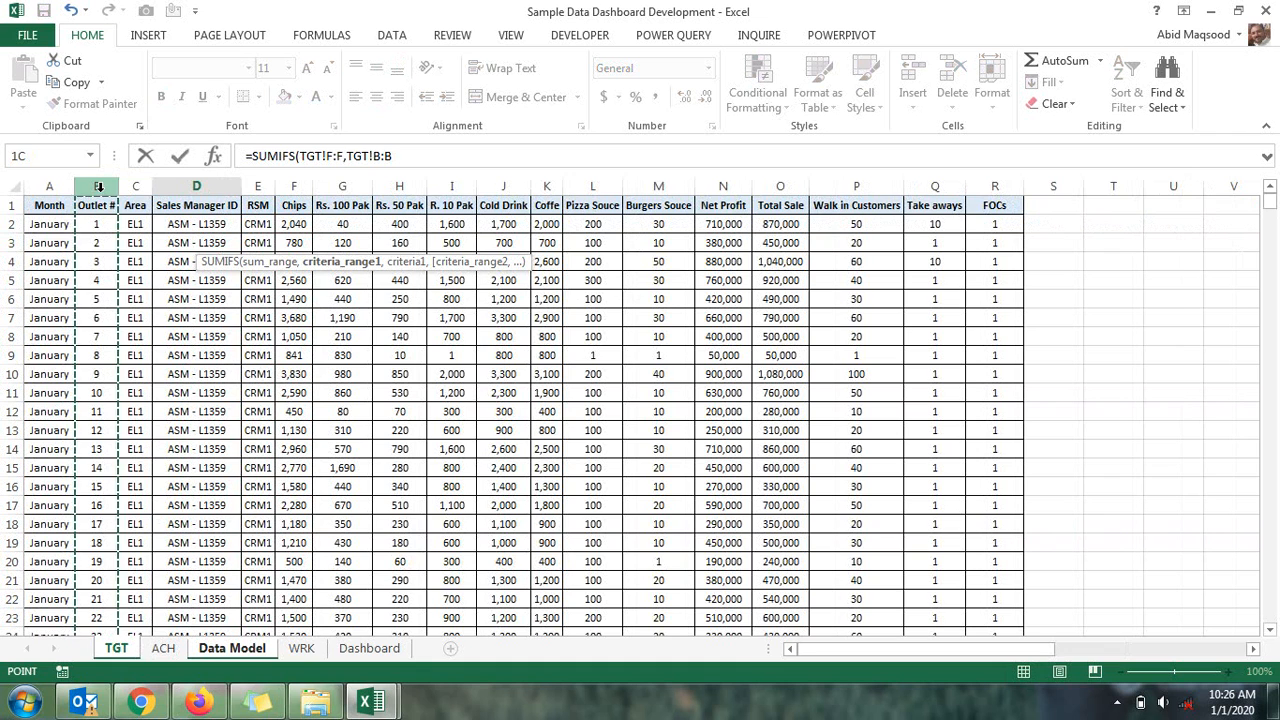
key("F4")
type(",")
left_click(254, 649)
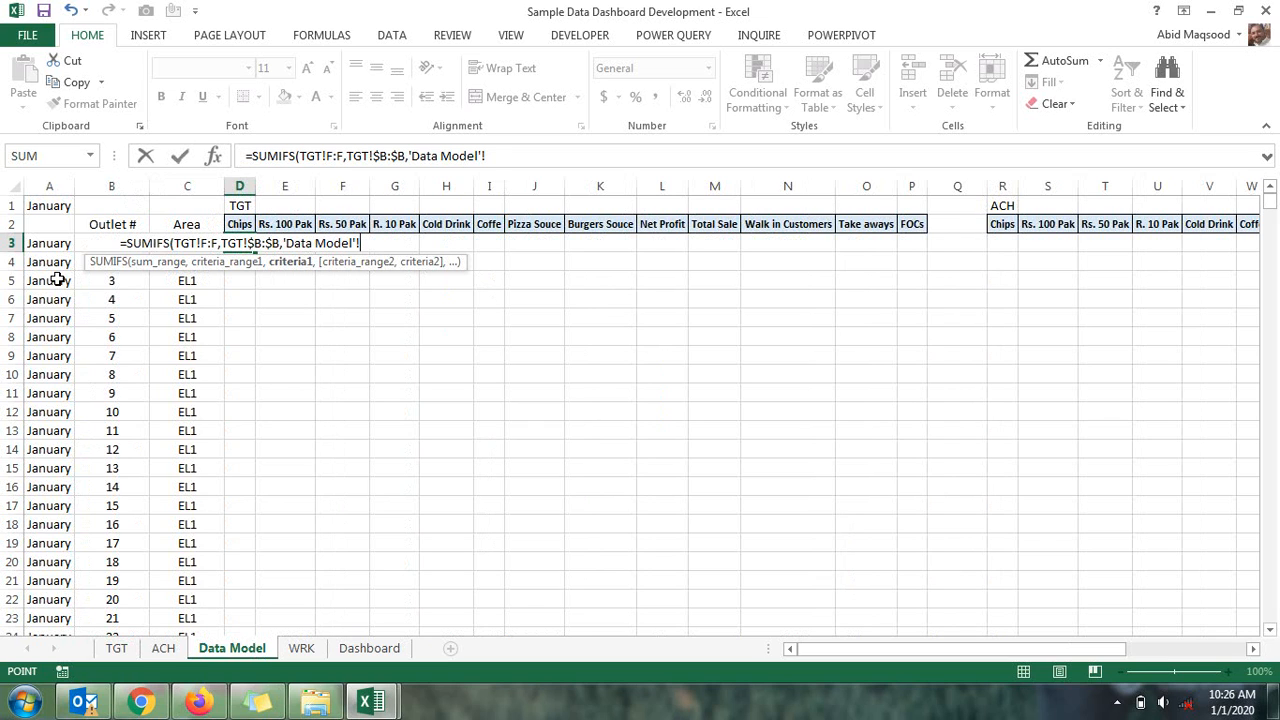
key("Left")
key("Left")
key("F4")
key("F4")
key("F4")
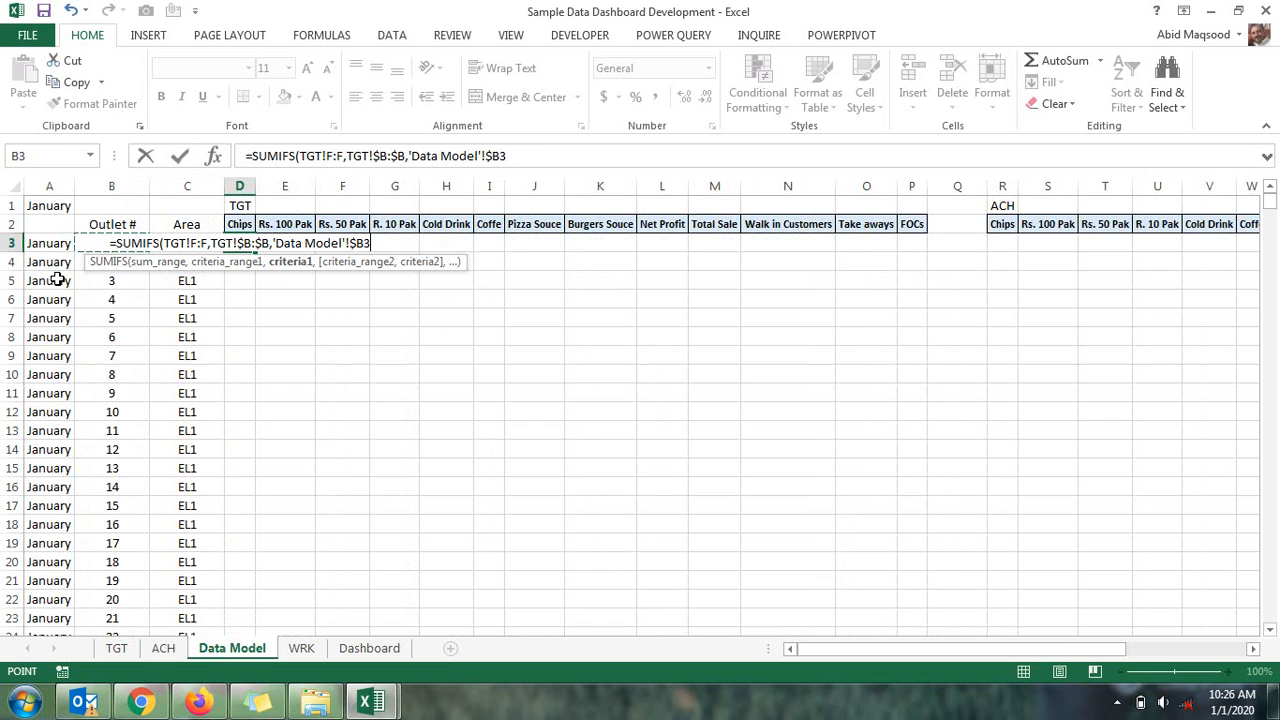
Add the month condition matching TGT column $A:$A against Data Model cell $A$1 and complete the D3 formula
type(",")
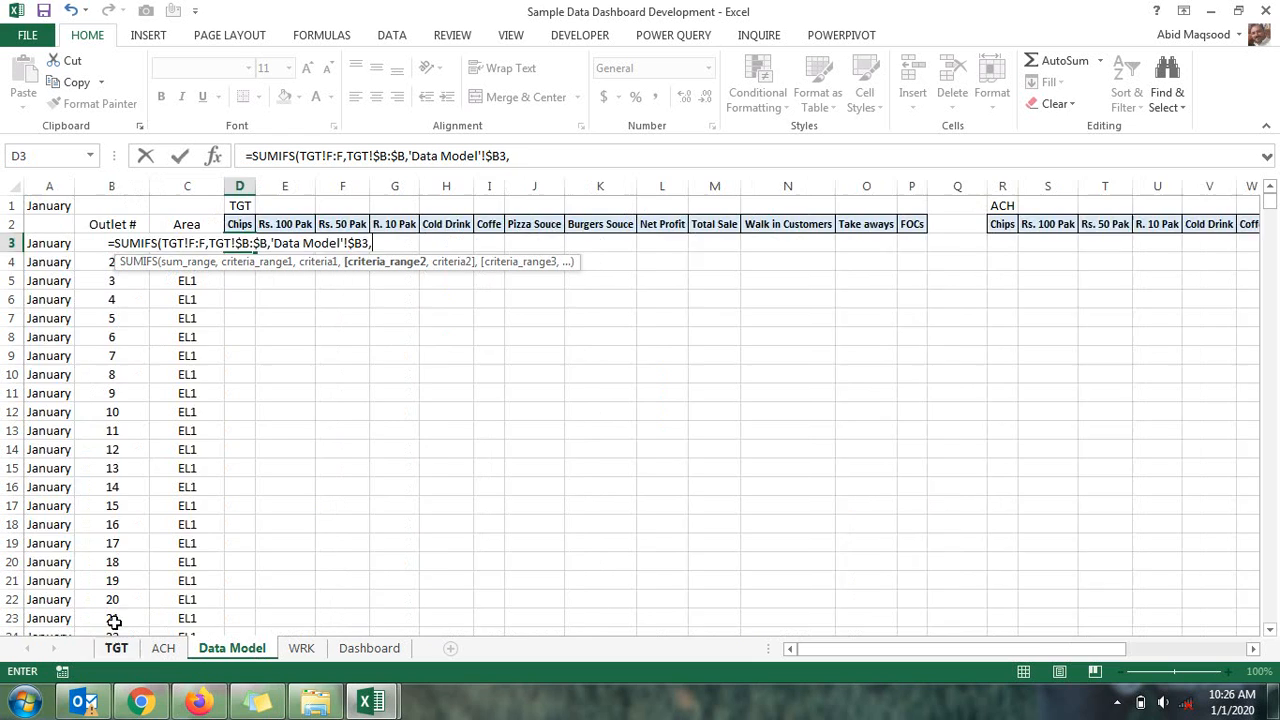
left_click(116, 648)
left_click(45, 185)
type(",")
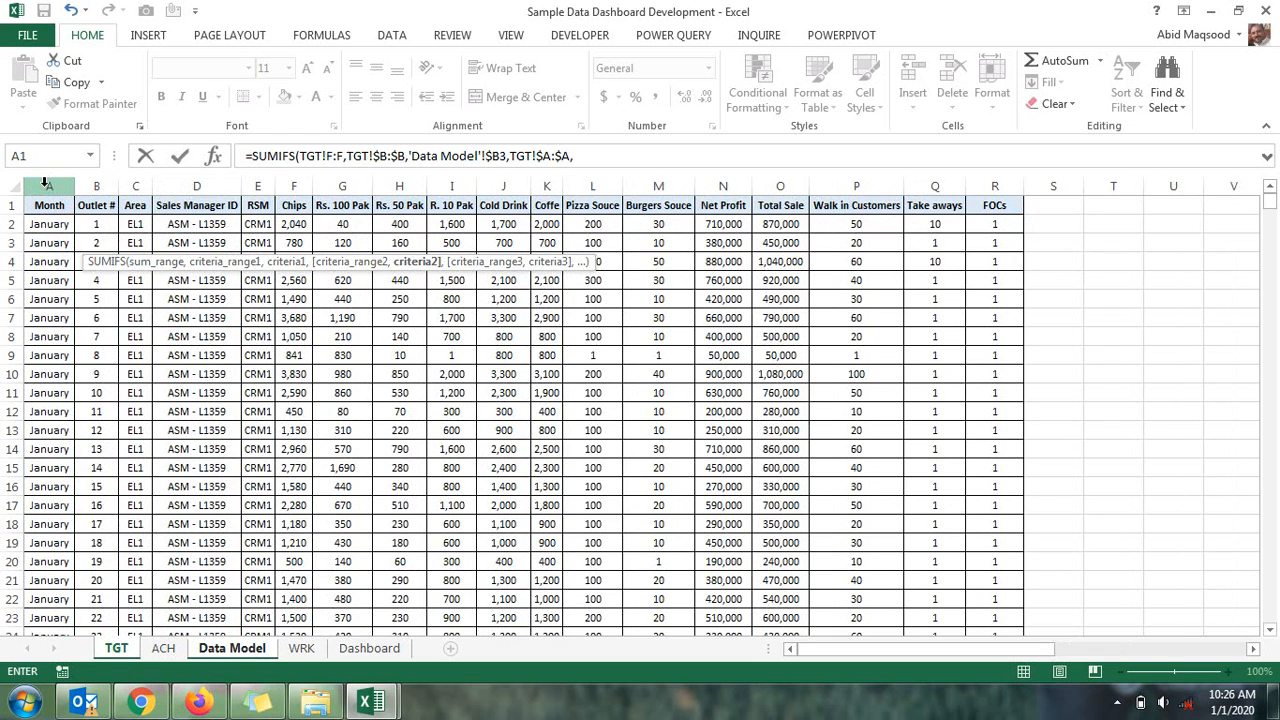
left_click(231, 648)
left_click(45, 206)
key("F4")
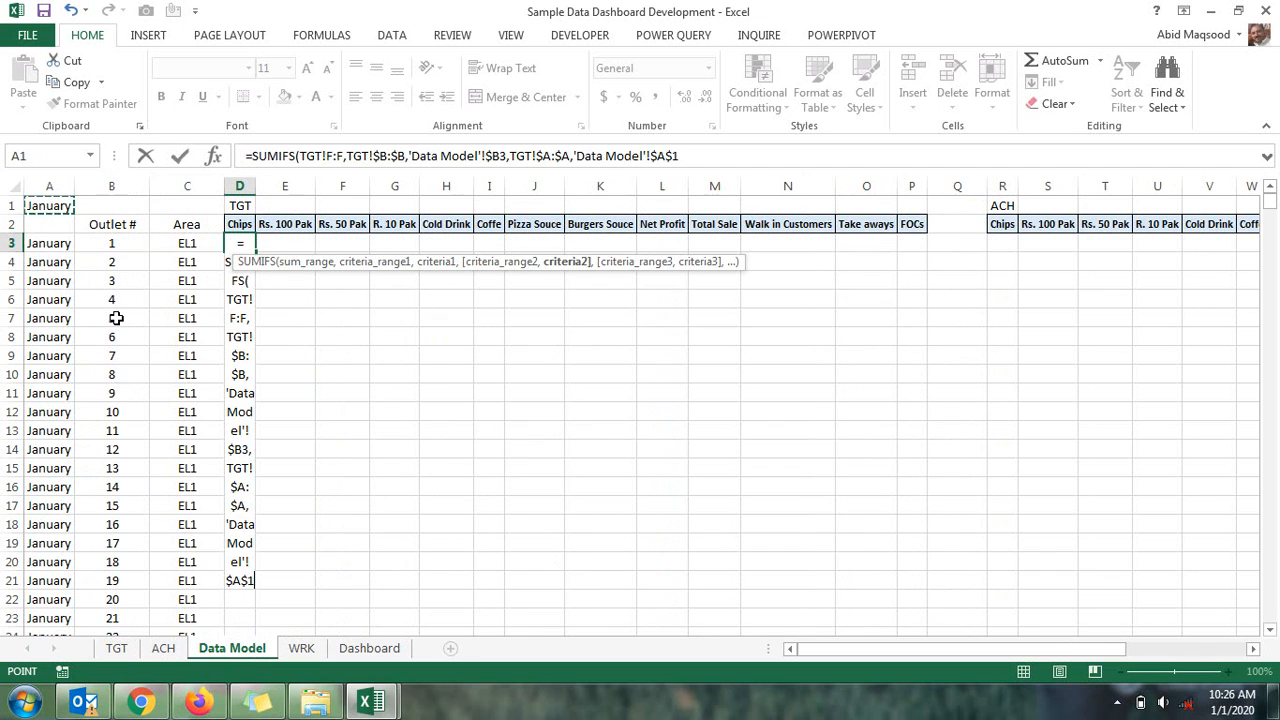
key("Return")
key("Left")
key("Left")
key("Left")
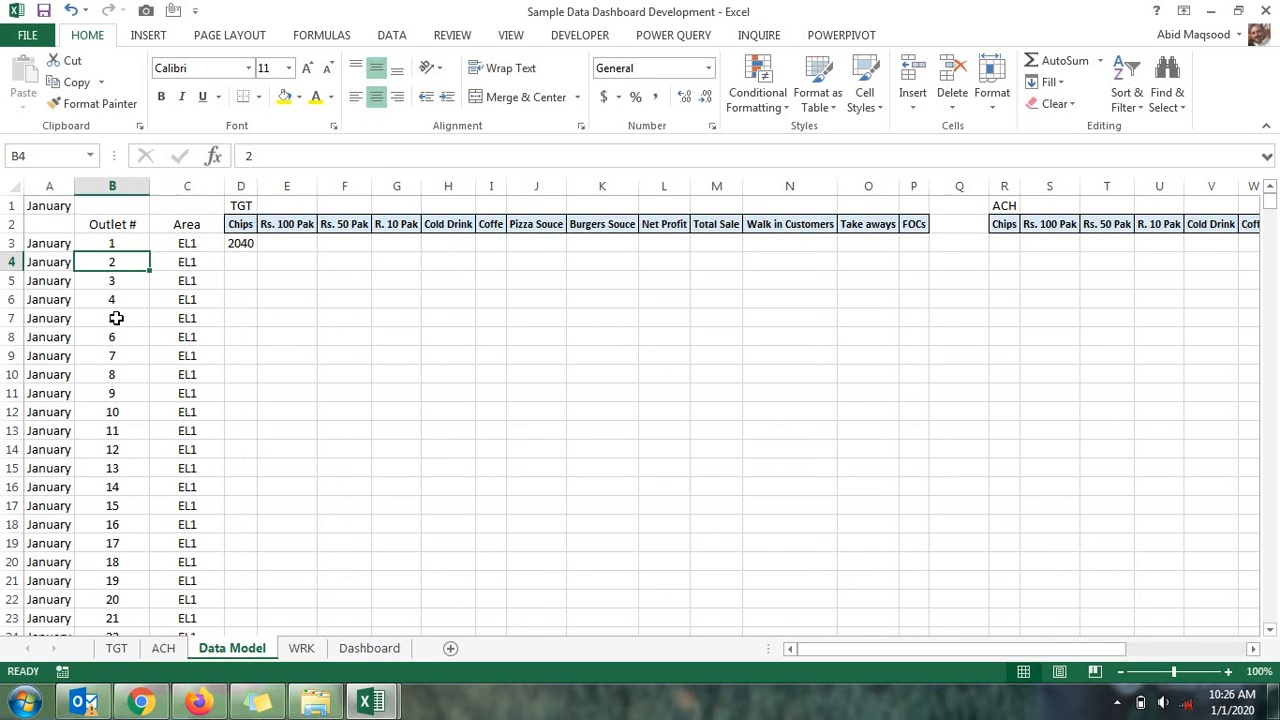
key("Right")
key("Right")
key("Right")
key("Up")
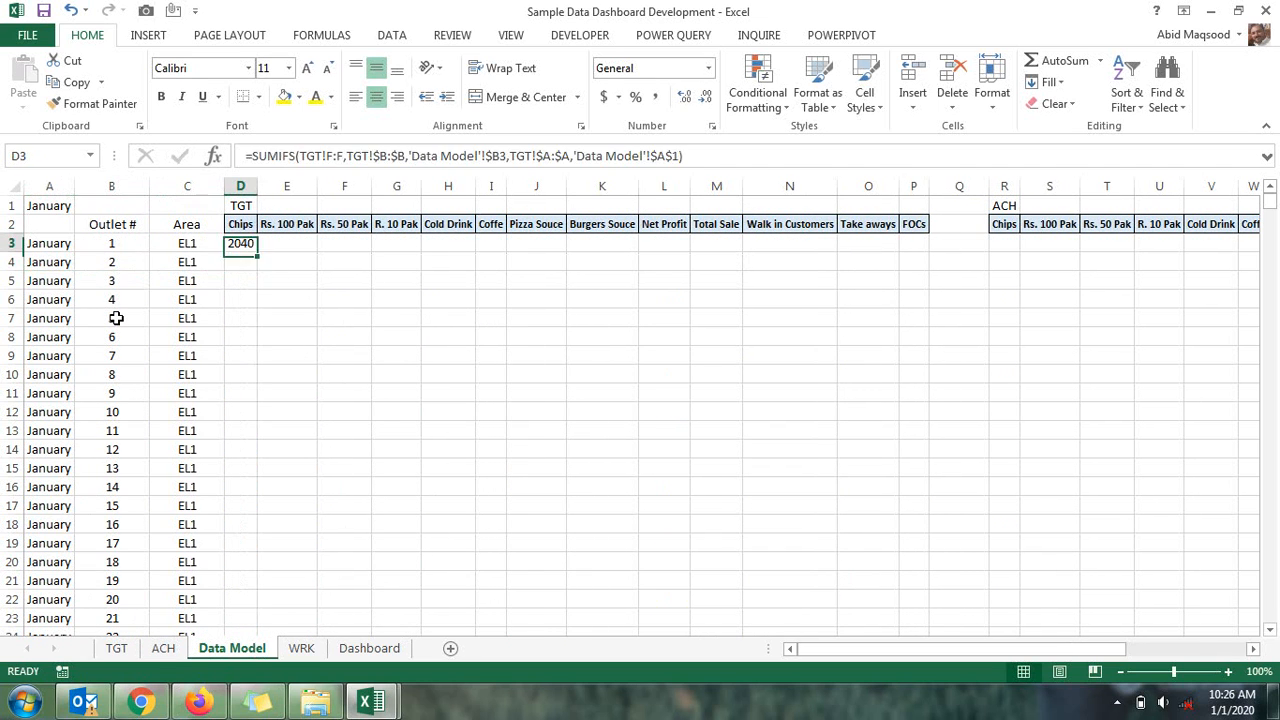
key("Left")
key("Left")
key("Left")
key("Right")
key("Right")
key("Right")
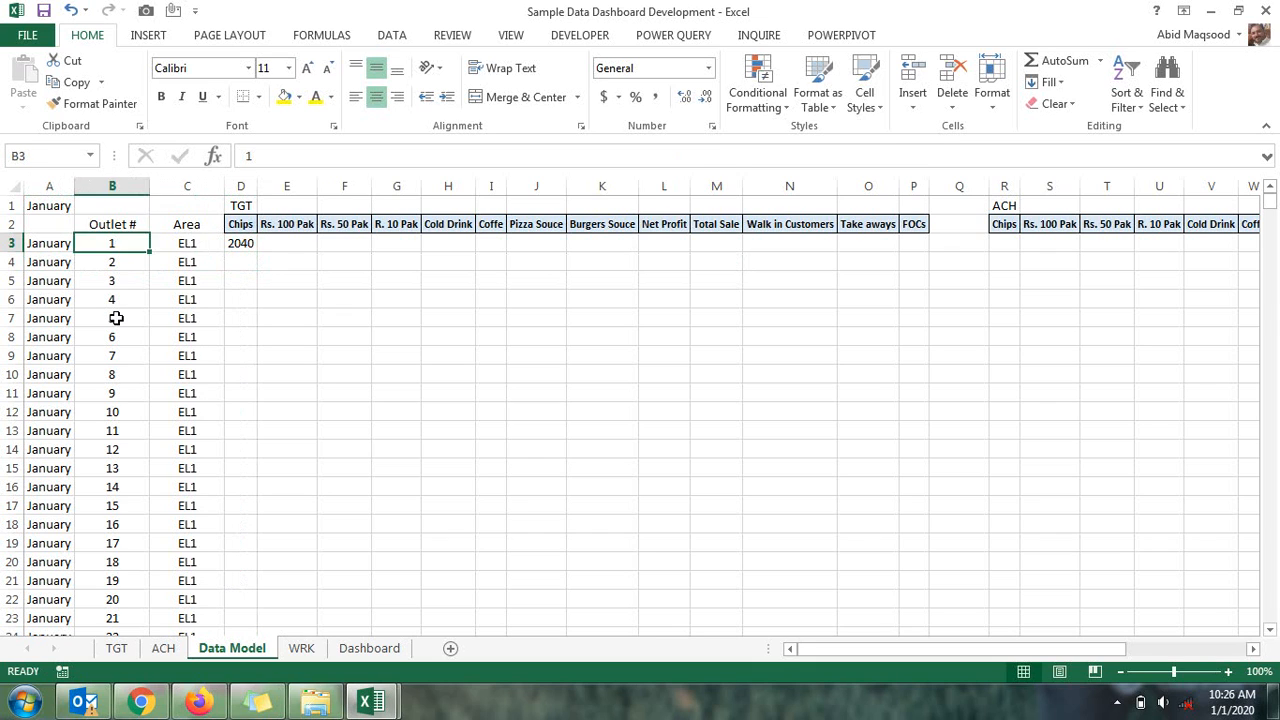
Fill the outlet Chips target formula from D3 across to the FOCs column in P3
left_click_drag(259, 254, 925, 250)
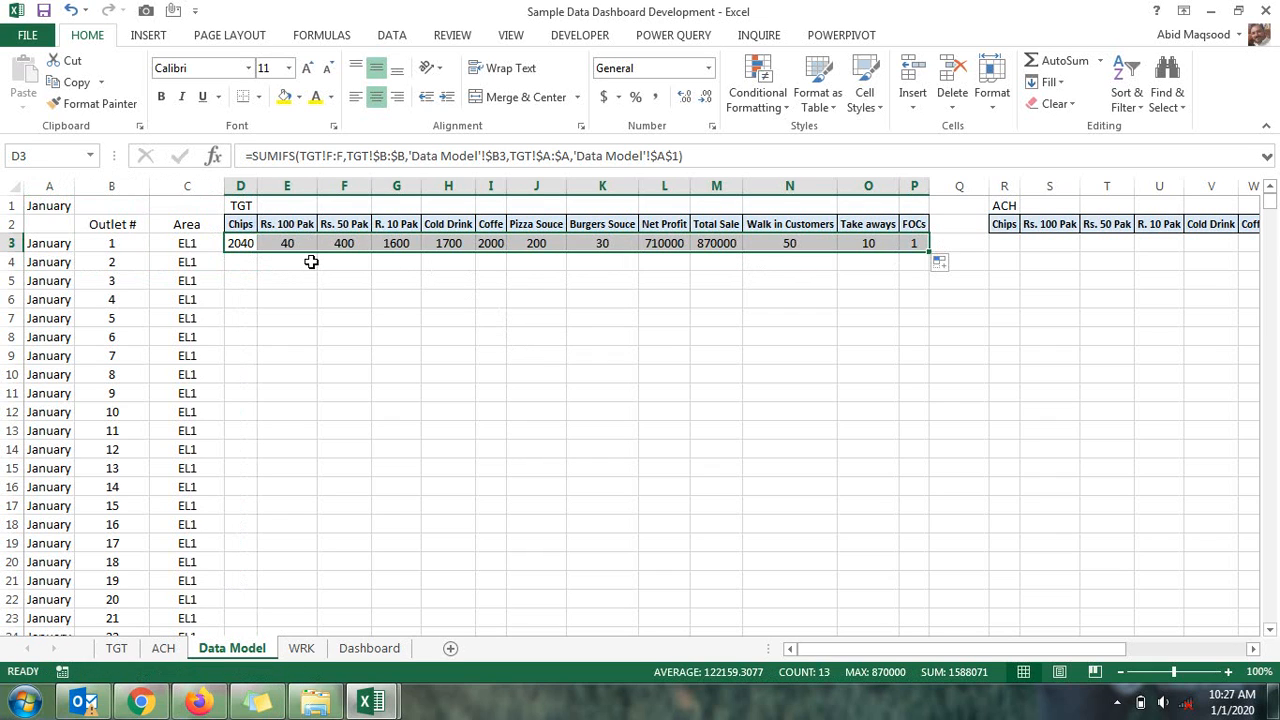
key("ctrl+c")
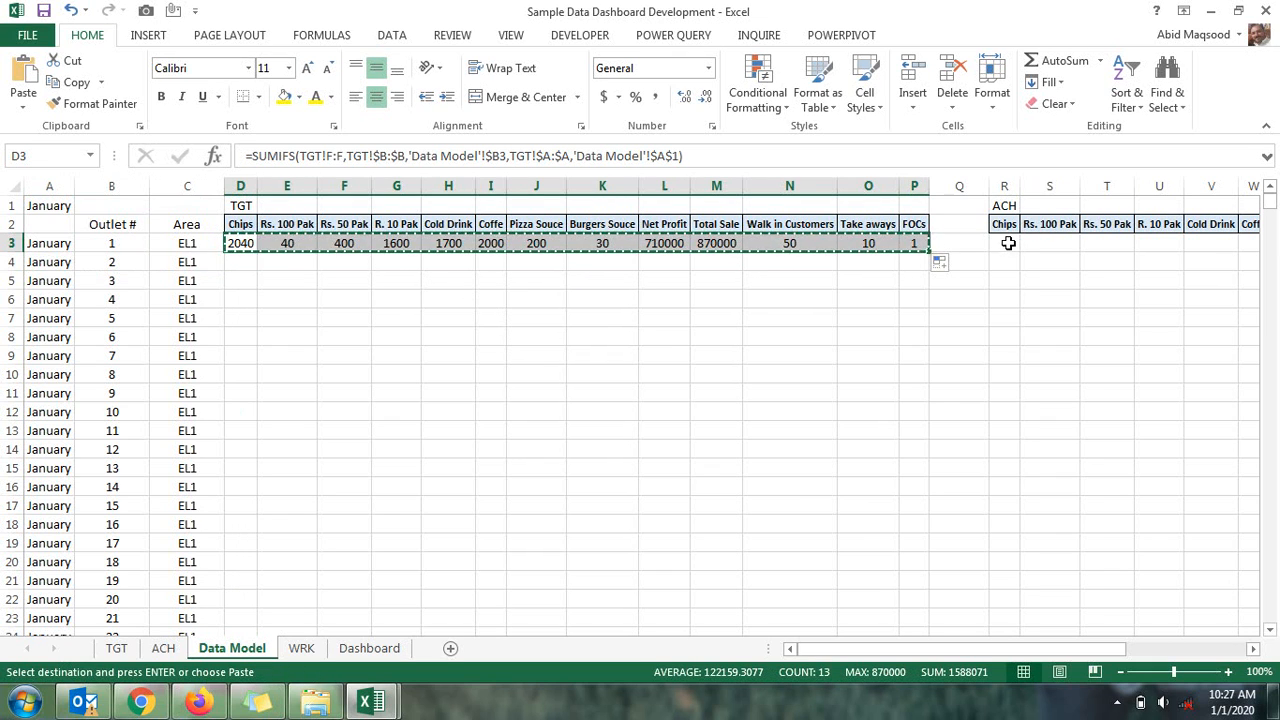
Copy the D3 formula into R3, the first ACH Chips cell, and set its sum range to TGT!F:F
left_click(242, 243)
key("ctrl+c")
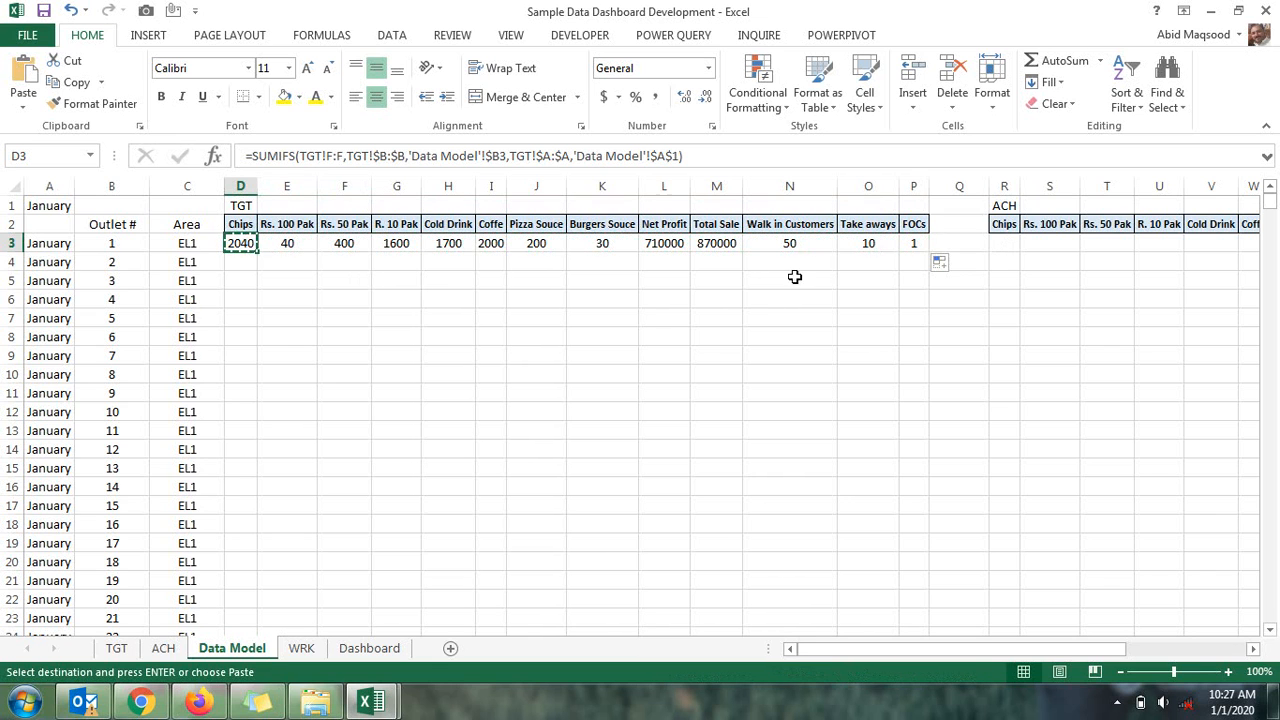
left_click(1004, 242)
key("ctrl+v")
left_click_drag(336, 157, 328, 157)
type("f:")
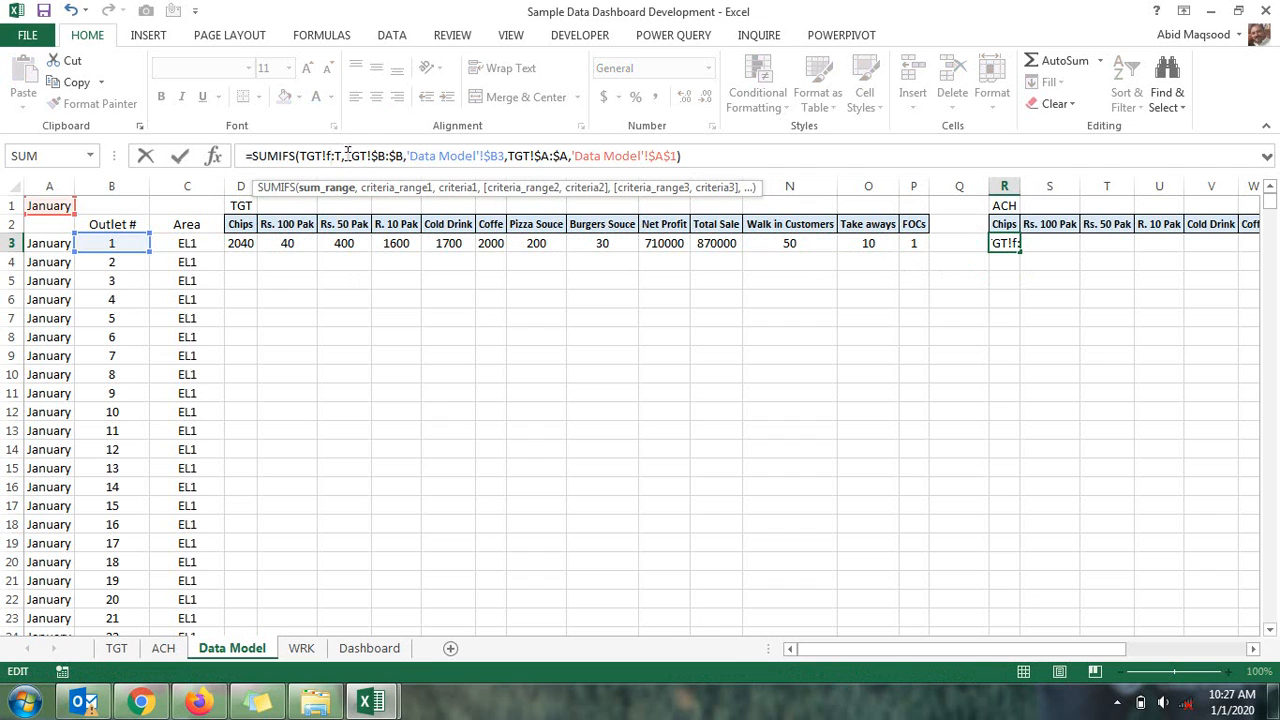
type("f")
key("ctrl+Return")
Copy the R3 formula across the ACH block through the FOCs column in AD3
key("ctrl+c")
key("shift+Right")
key("shift+Right")
key("shift+Right")
key("shift+Right")
key("shift+Right")
key("shift+Right")
key("shift+Right")
key("shift+Right")
key("shift+Right")
key("shift+Right")
key("shift+Right")
key("shift+Right")
key("shift+Right")
key("shift+Right")
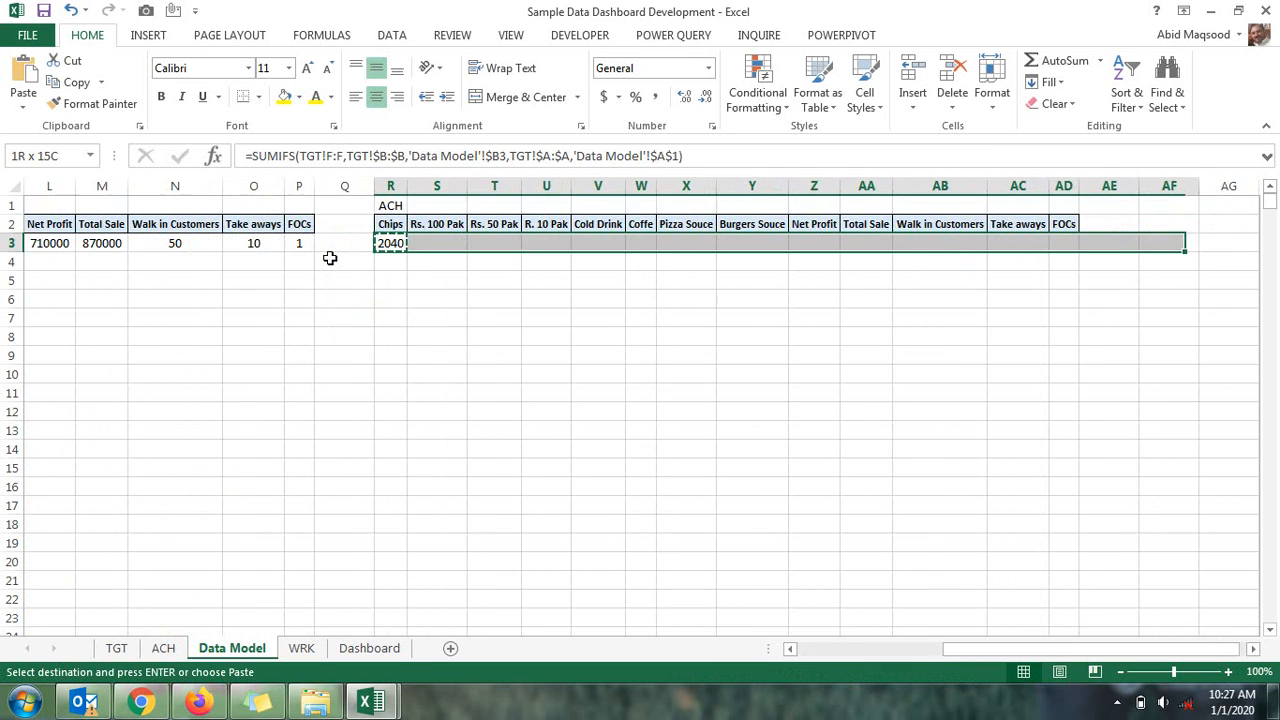
key("shift+Left")
key("shift+Left")
key("ctrl+v")
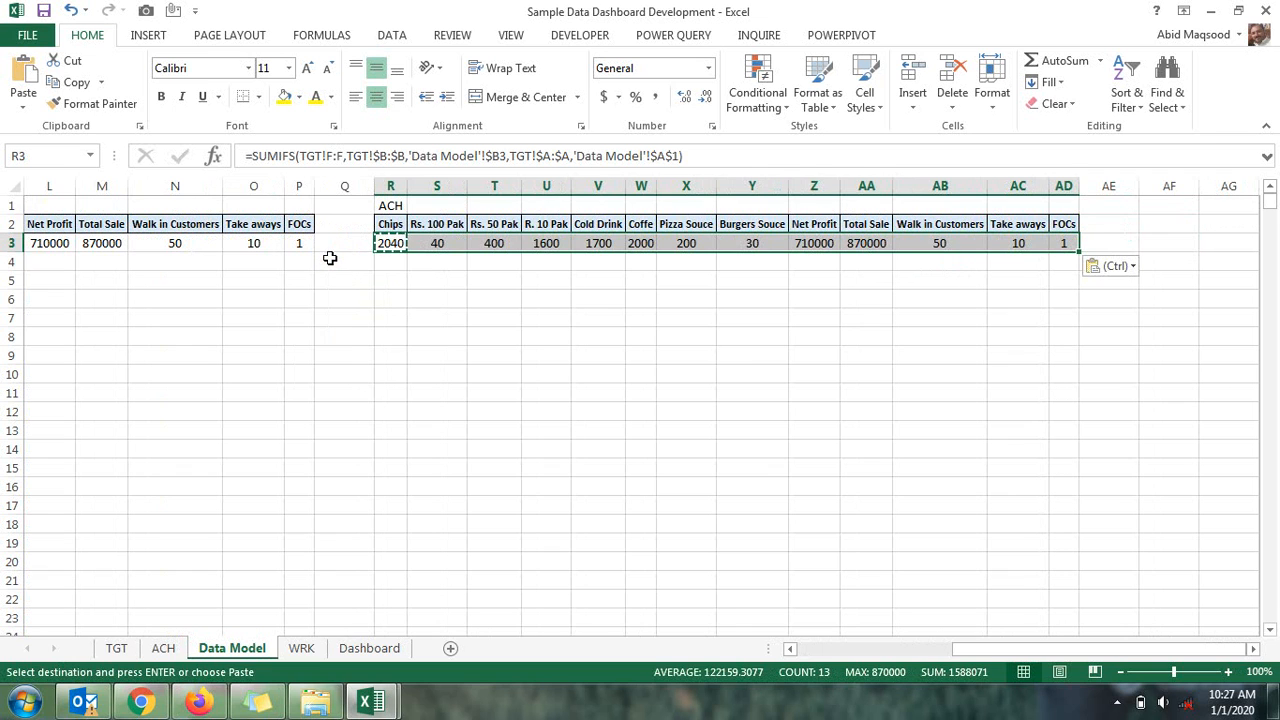
Replace every TGT reference with ACH in the formulas of R3:AD3
left_click_drag(395, 238, 1041, 245)
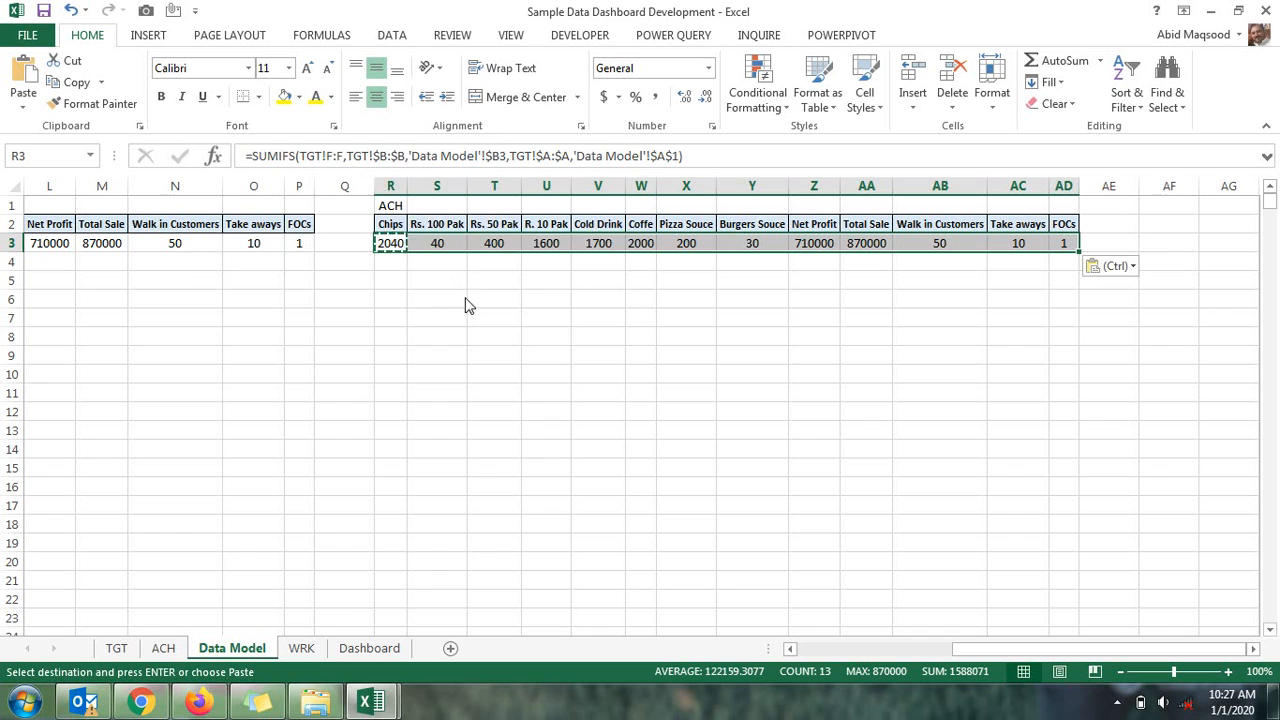
key("ctrl+h")
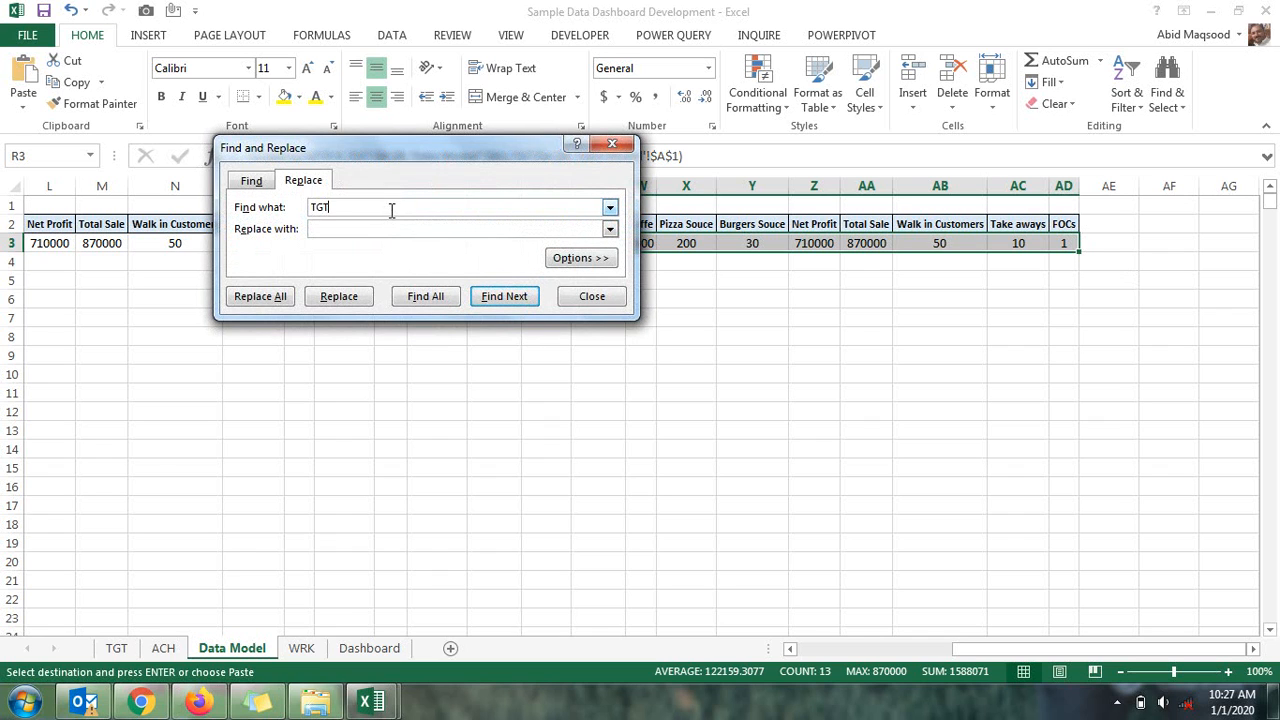
left_click(274, 296)
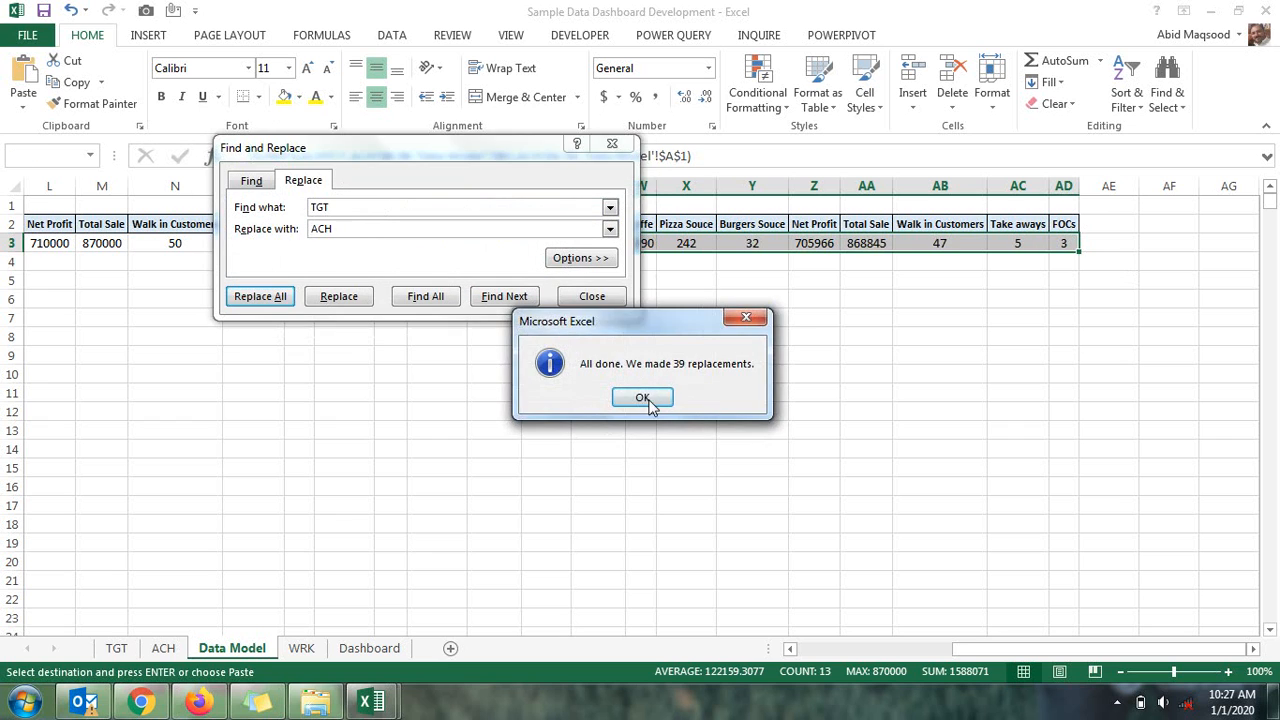
left_click(643, 398)
left_click(585, 298)
Fill the target formulas in D3:P3 down the whole outlet list to row 5538
left_click_drag(1236, 648, 1110, 648)
left_click_drag(229, 246, 931, 255)
double_click(930, 254)
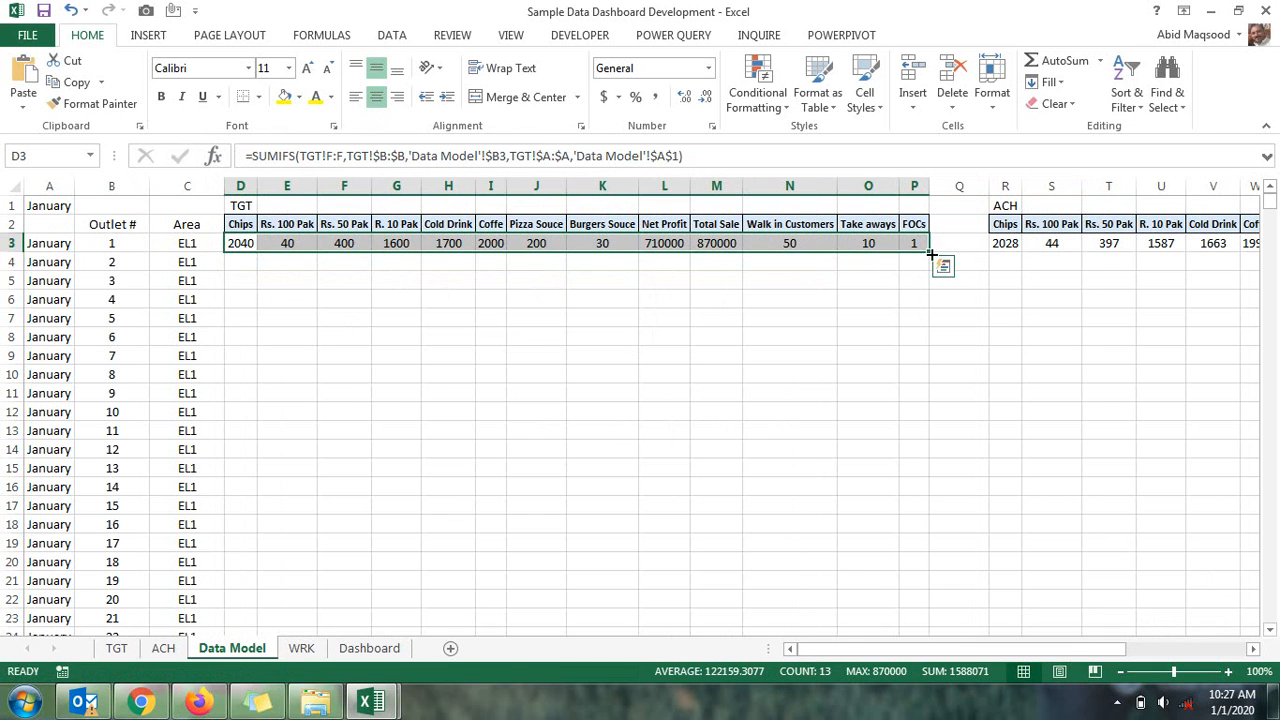
Copy the achievement formulas in R3:AD3 down the whole outlet list to row 5538
left_click_drag(1010, 243, 1268, 246)
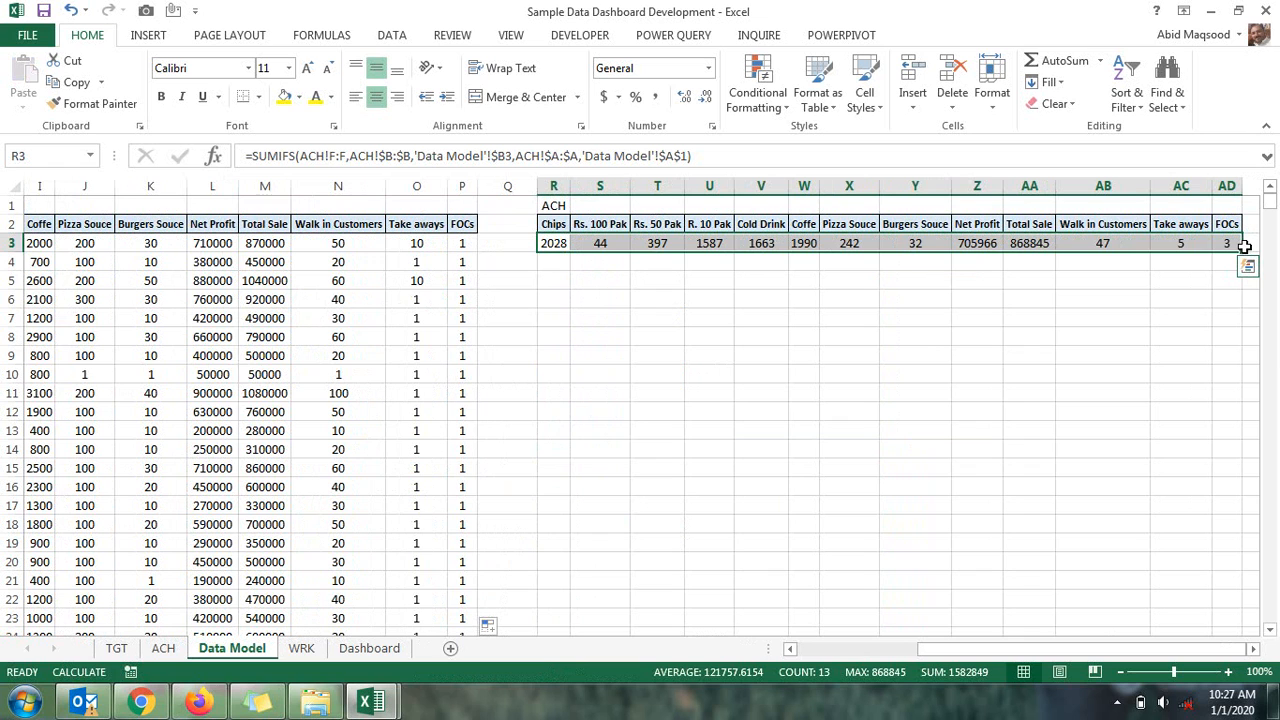
key("ctrl+c")
key("Left")
key("Left")
key("ctrl+Down")
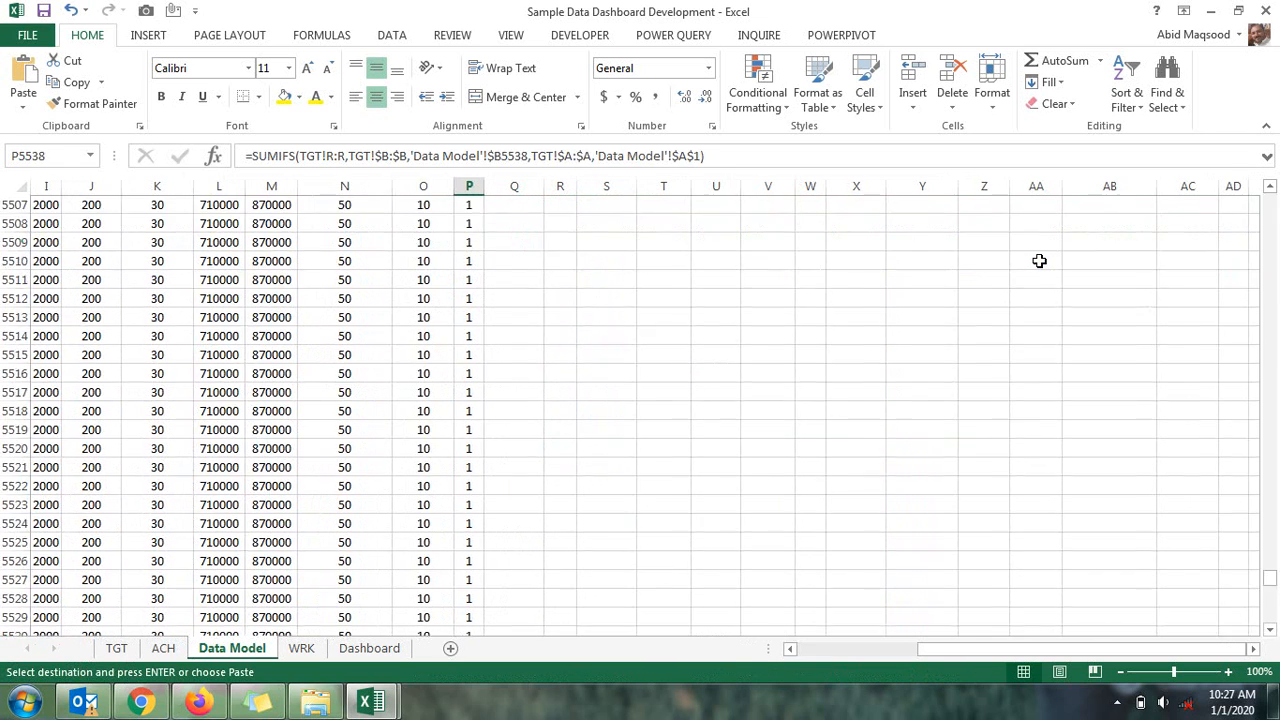
key("Right")
key("Right")
key("ctrl+shift+Up")
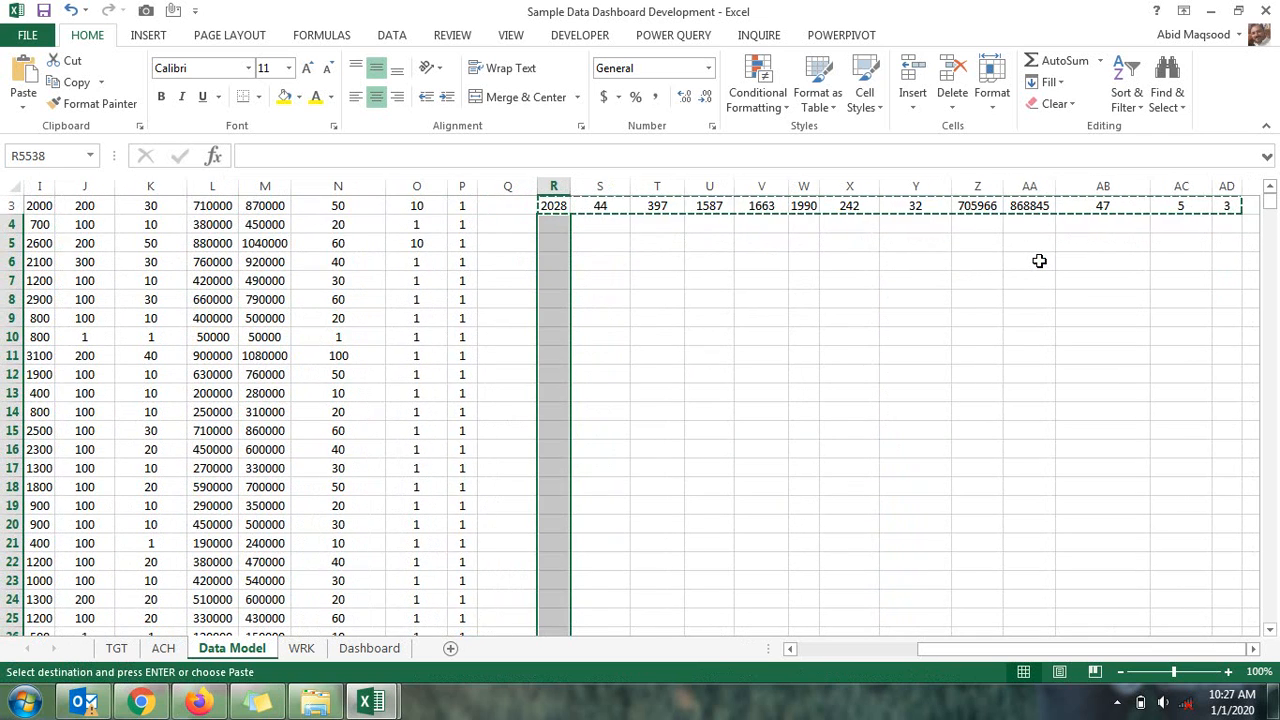
key("Return")
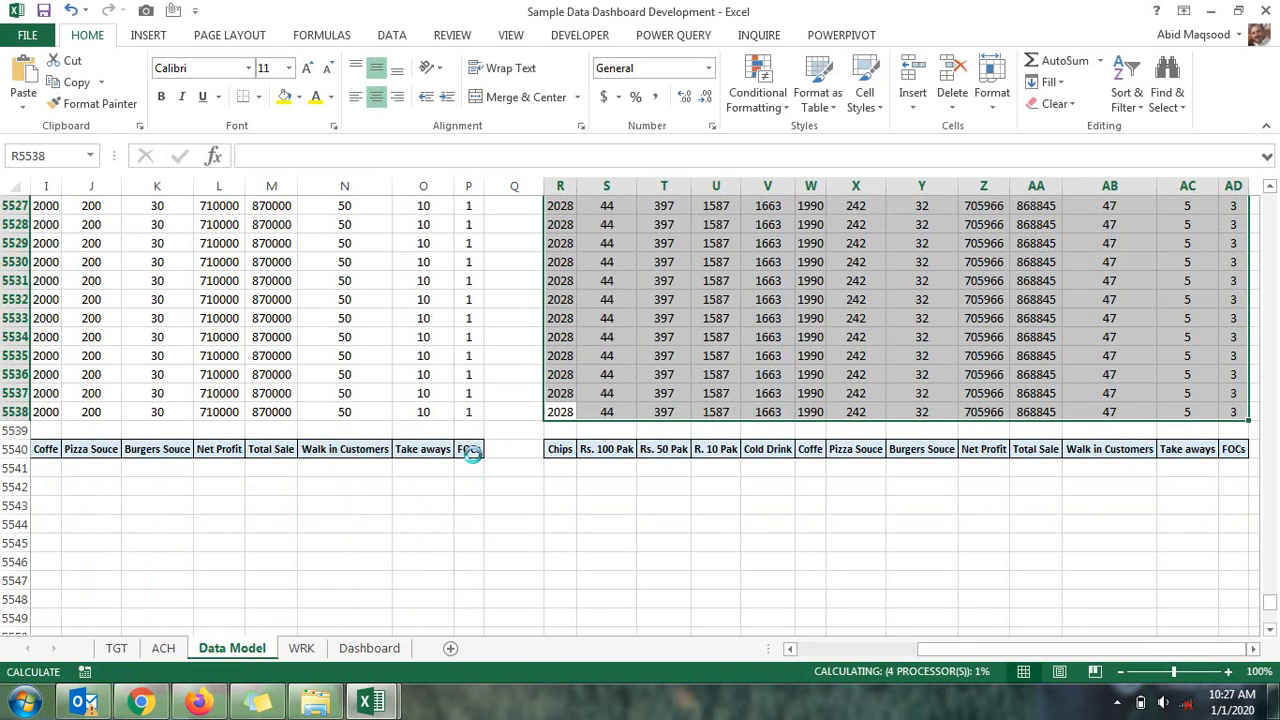
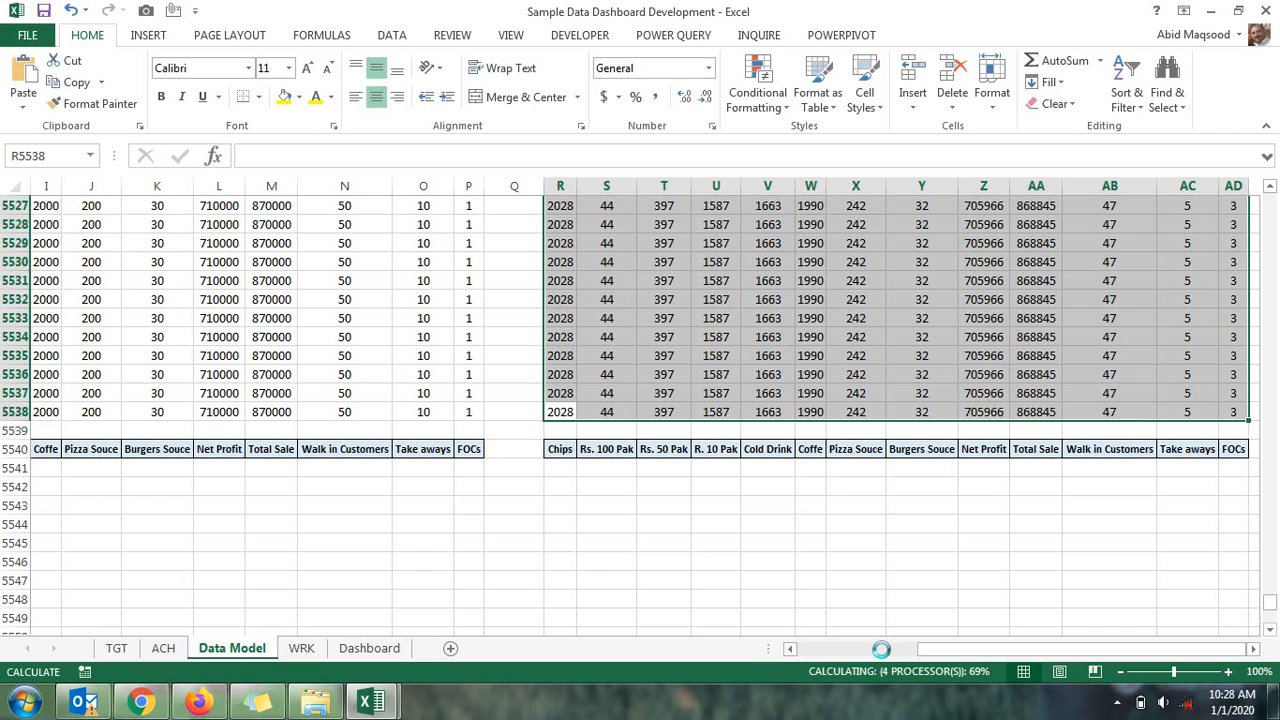
Start a SUMIFS formula in D5541, the first area's Chips target, with D$3:D$5538 as the sum range
left_click(397, 466)
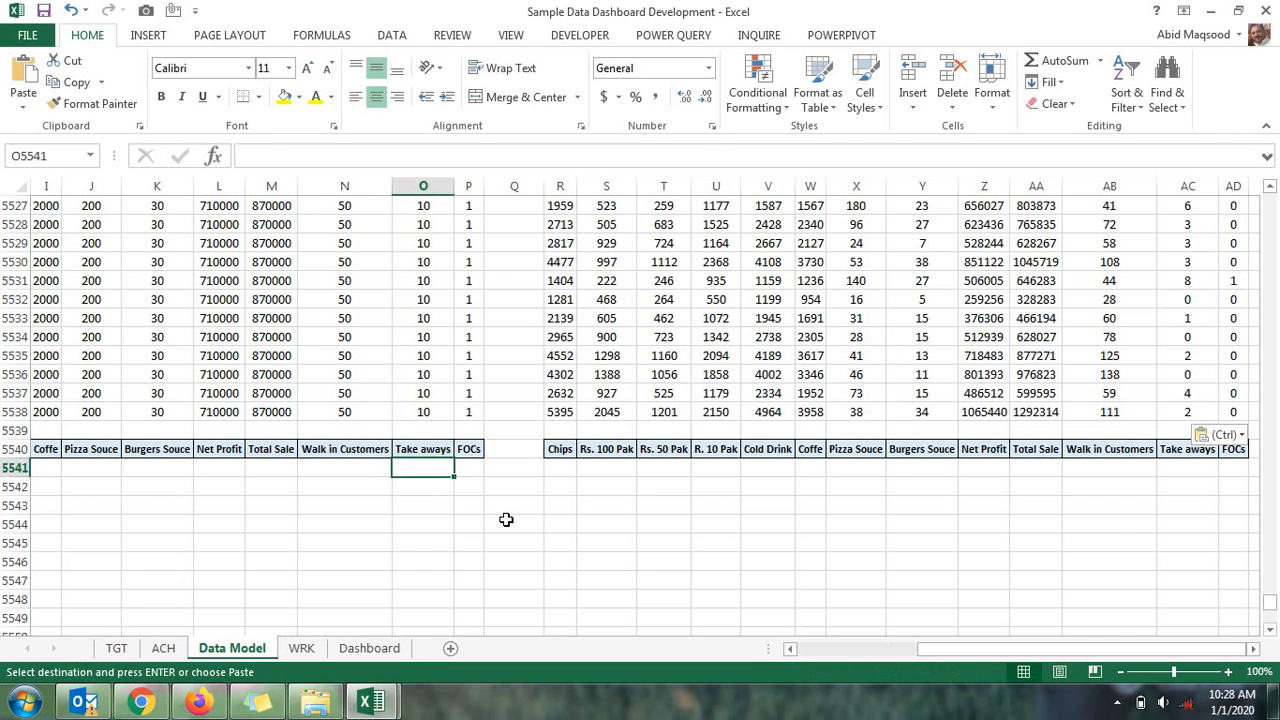
key("ctrl+Left")
key("Right")
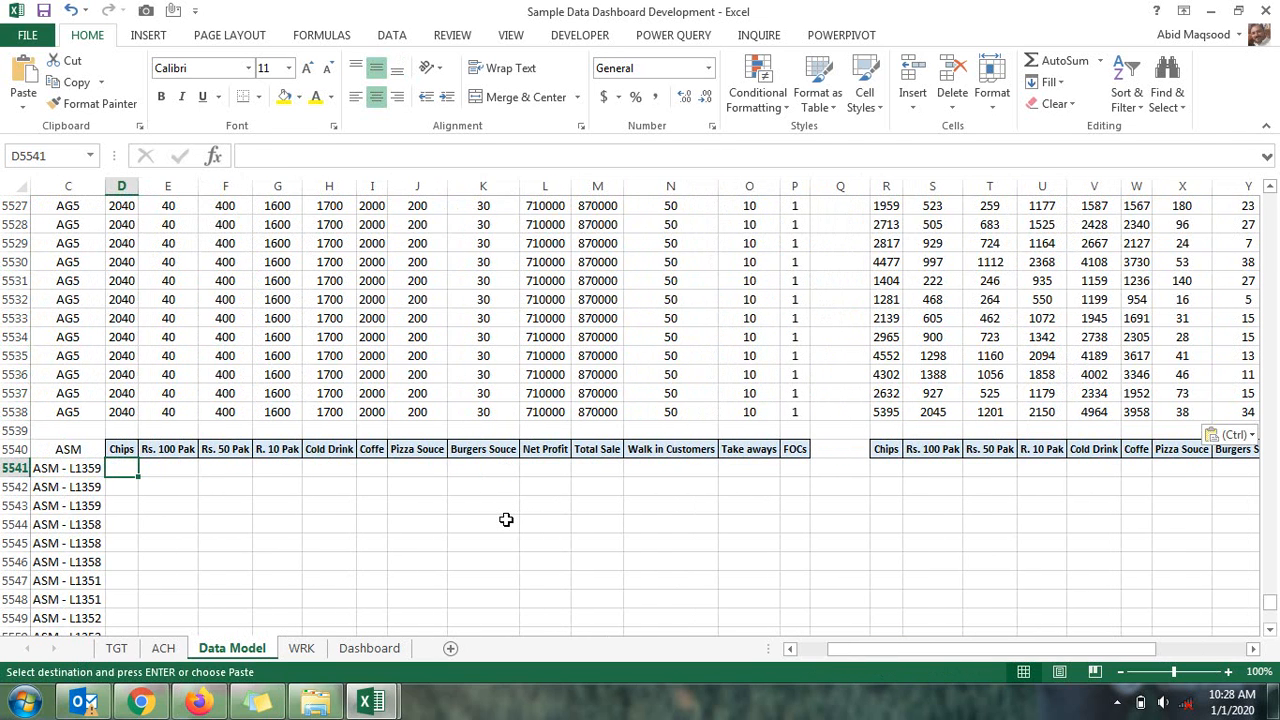
type("=sum")
key("Down")
key("Down")
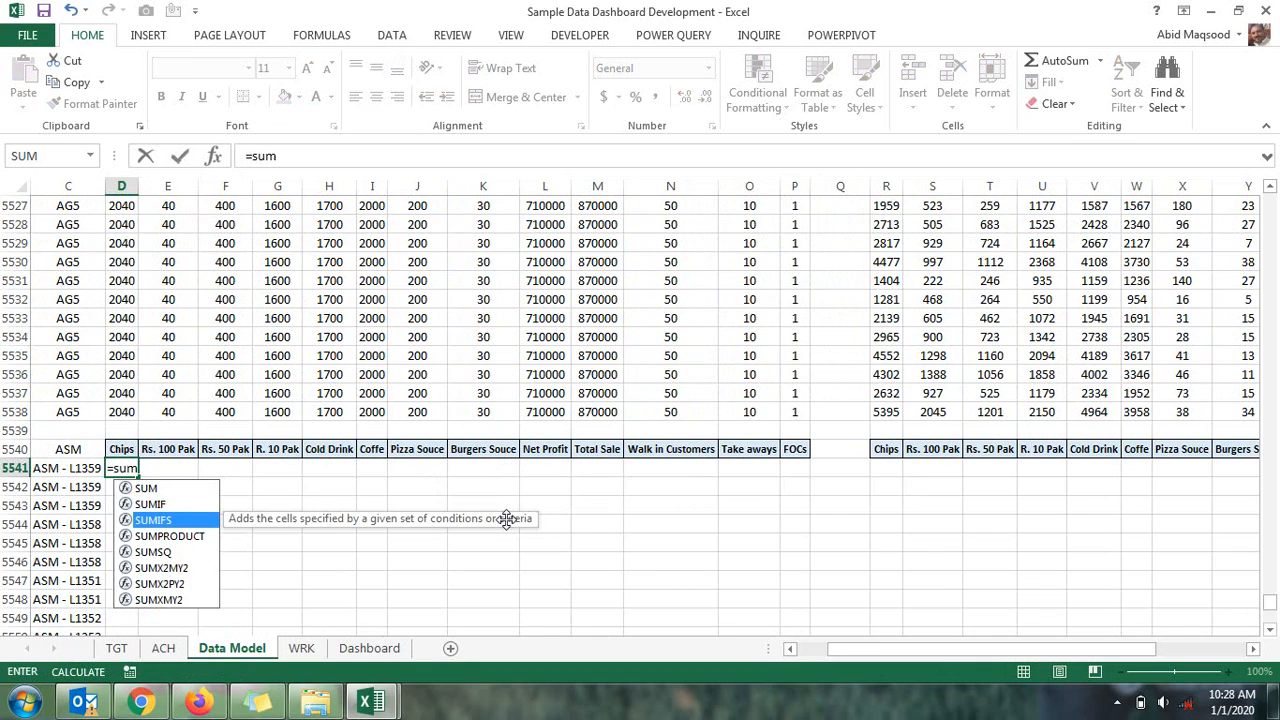
key("Tab")
key("Up")
key("Up")
key("Up")
key("ctrl+shift+Up")
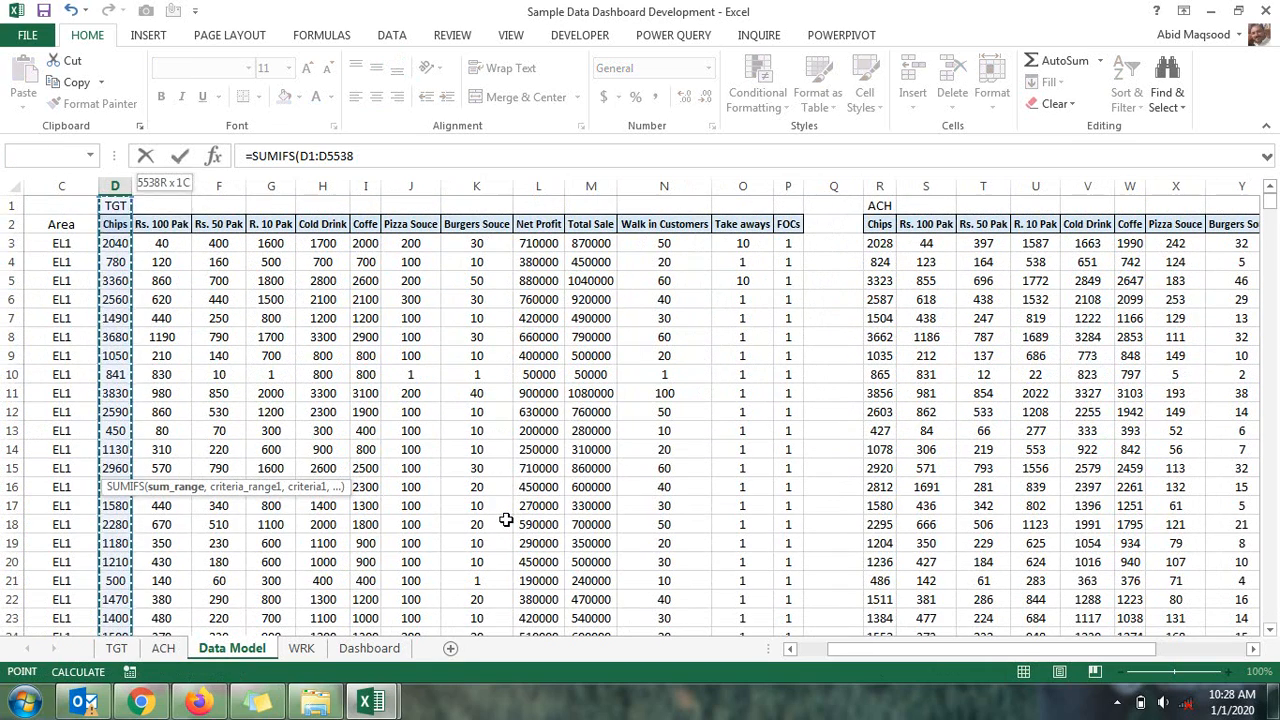
key("shift+Down")
key("shift+Down")
key("F4")
key("F4")
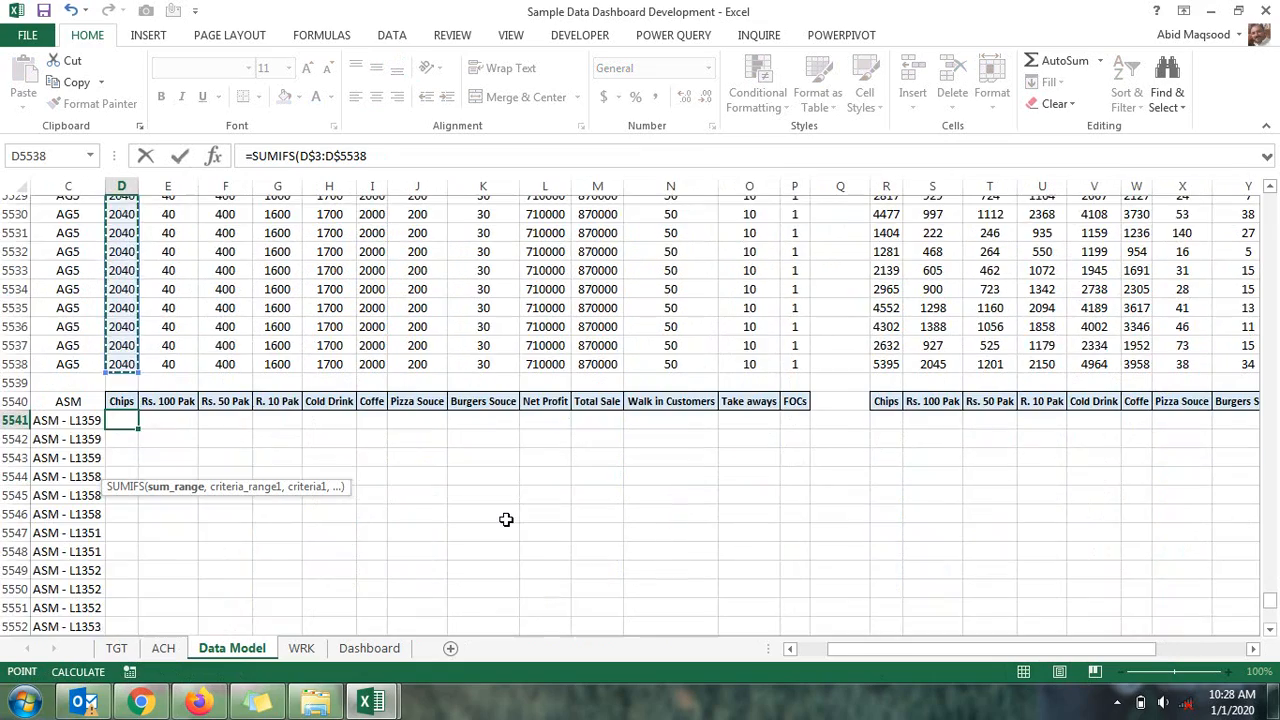
Add the outlet list's Area column, $C$3:$C$5538, as the criteria range of the D5541 formula
type(",")
key("Up")
key("Up")
key("Up")
key("Left")
key("ctrl+shift+Up")
key("shift+Down")
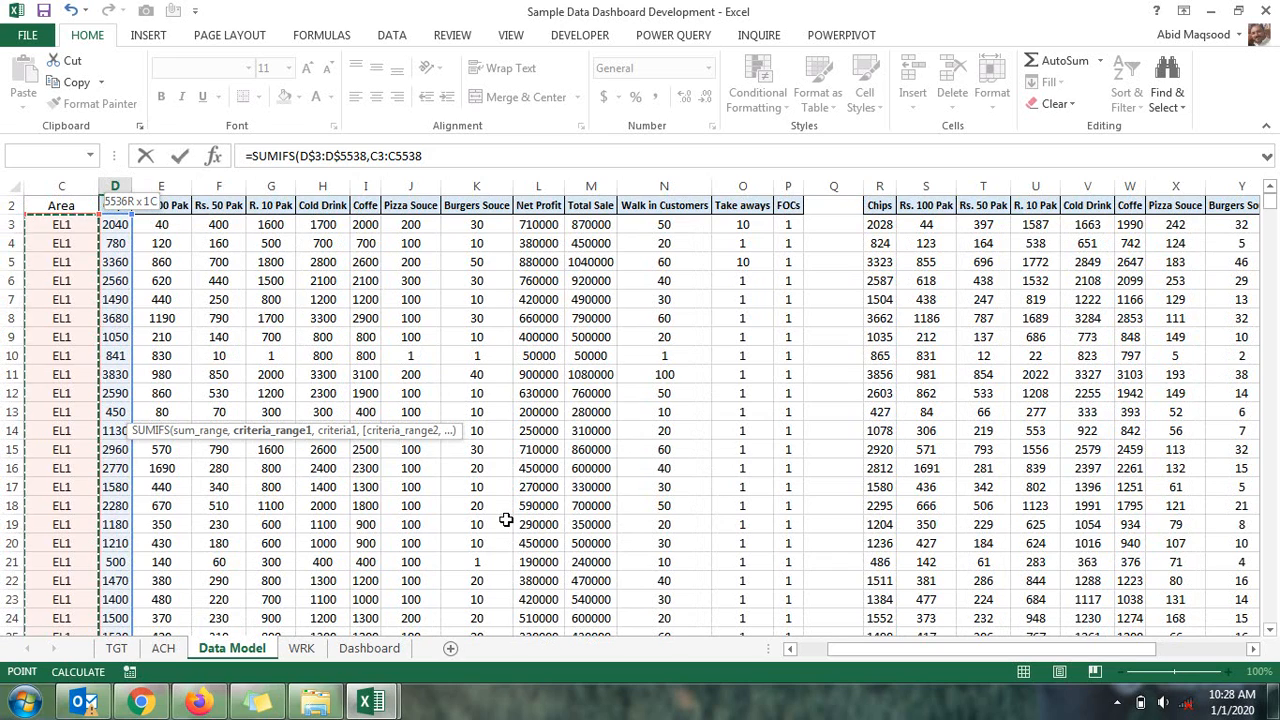
key("F4")
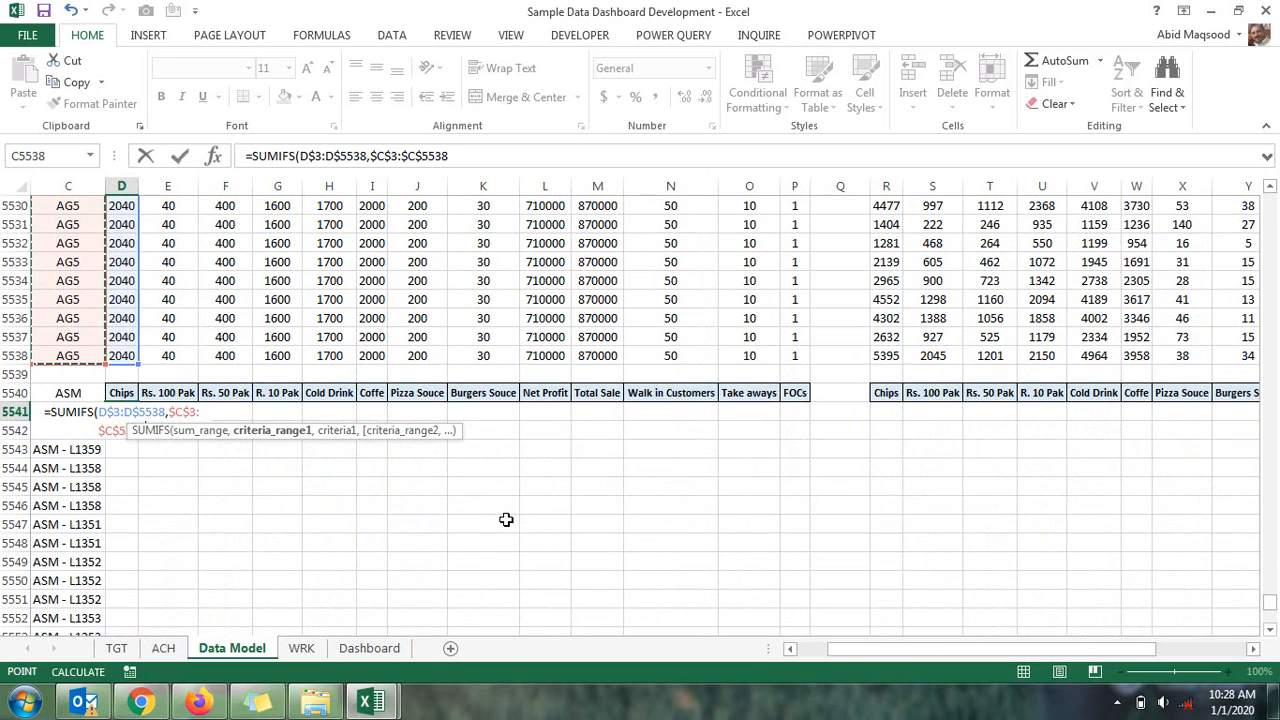
Complete the D5541 formula with $B5541 as the criterion and fill it across to the FOCs column in P5541
type(",")
key("Left")
key("Left")
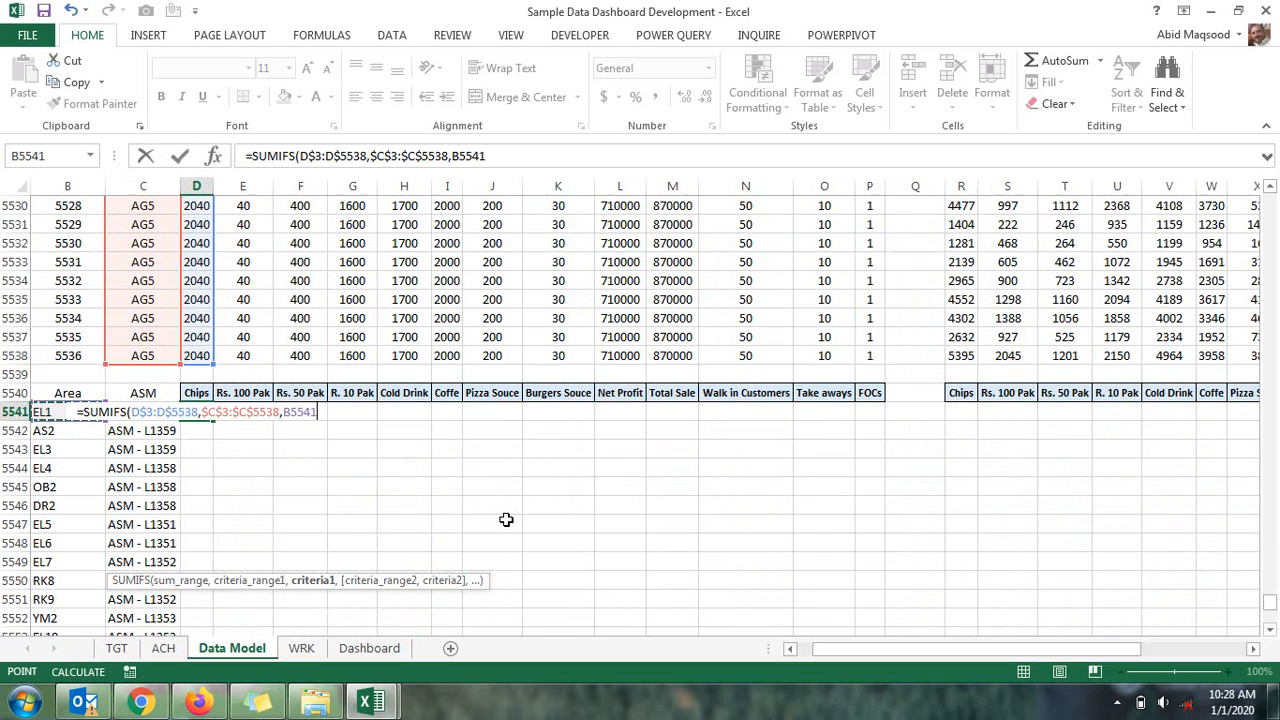
key("F4")
key("F4")
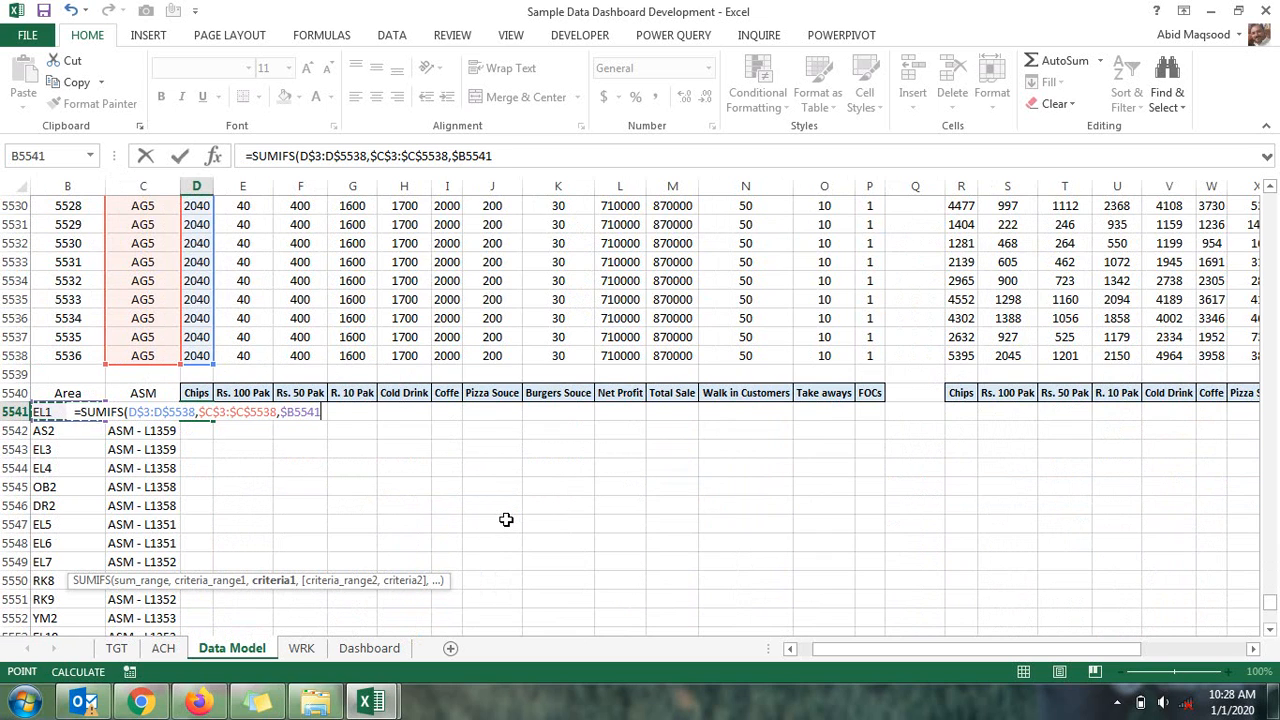
type(")")
key("ctrl+Return")
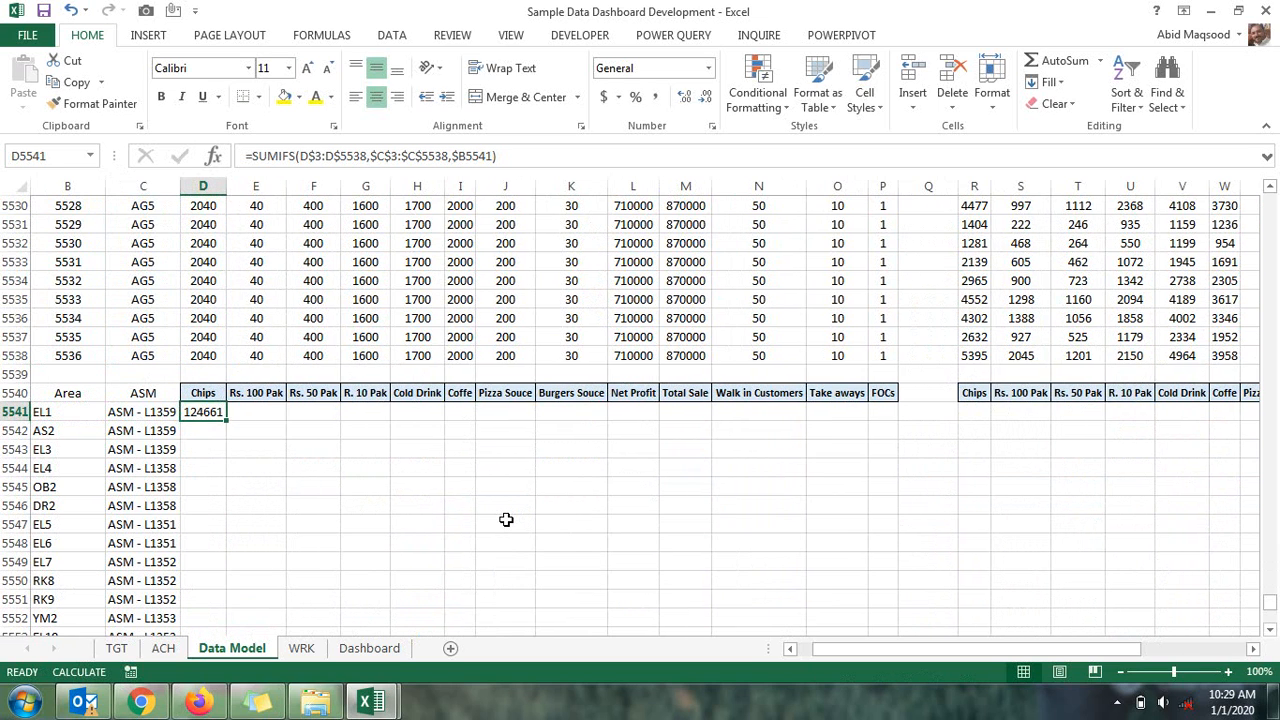
left_click_drag(226, 423, 888, 412)
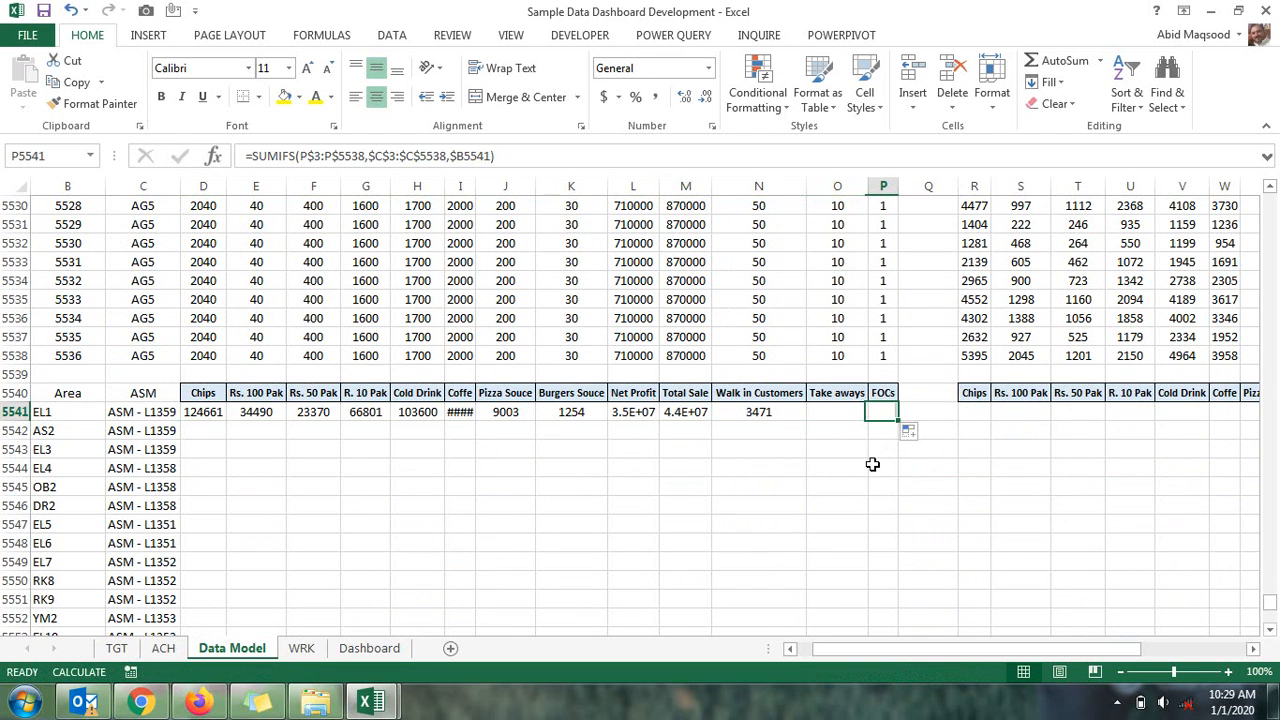
Copy the P5541 SUMIFS formula to R5541 and fill it across the achievement columns to FOCs in AD5541
key("ctrl+c")
left_click(974, 414)
key("ctrl+v")
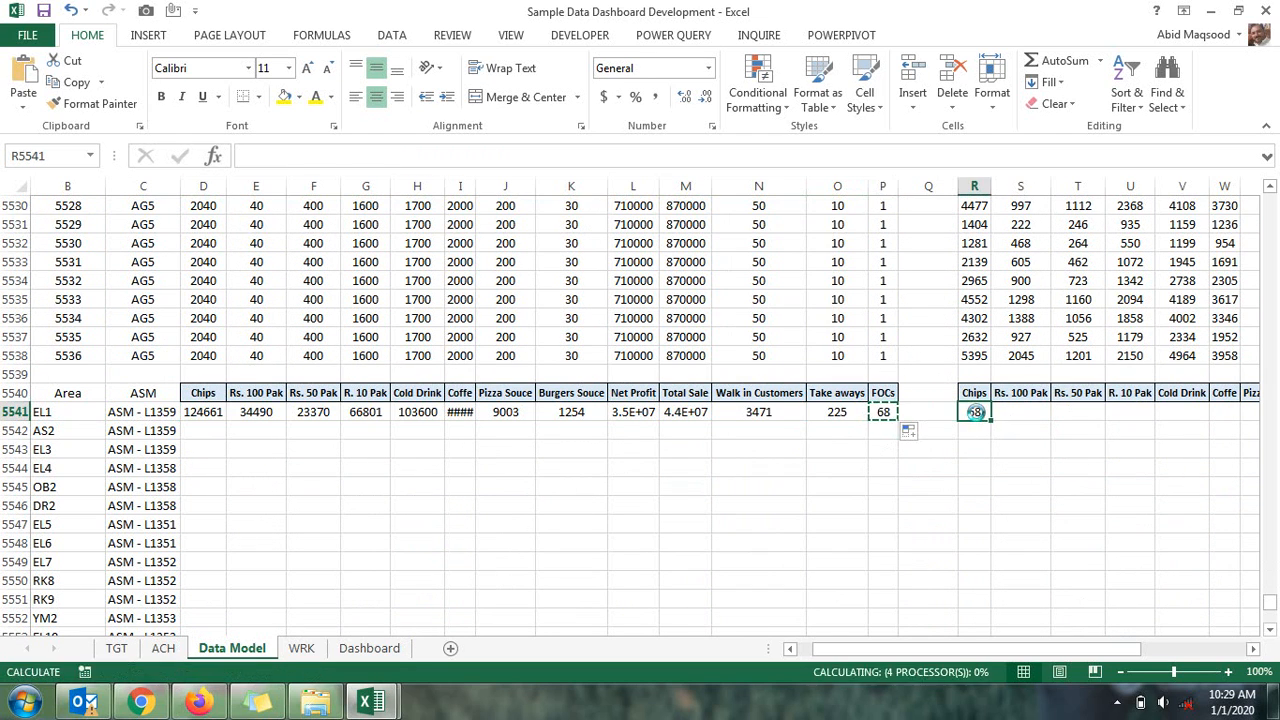
left_click_drag(990, 421, 1225, 409)
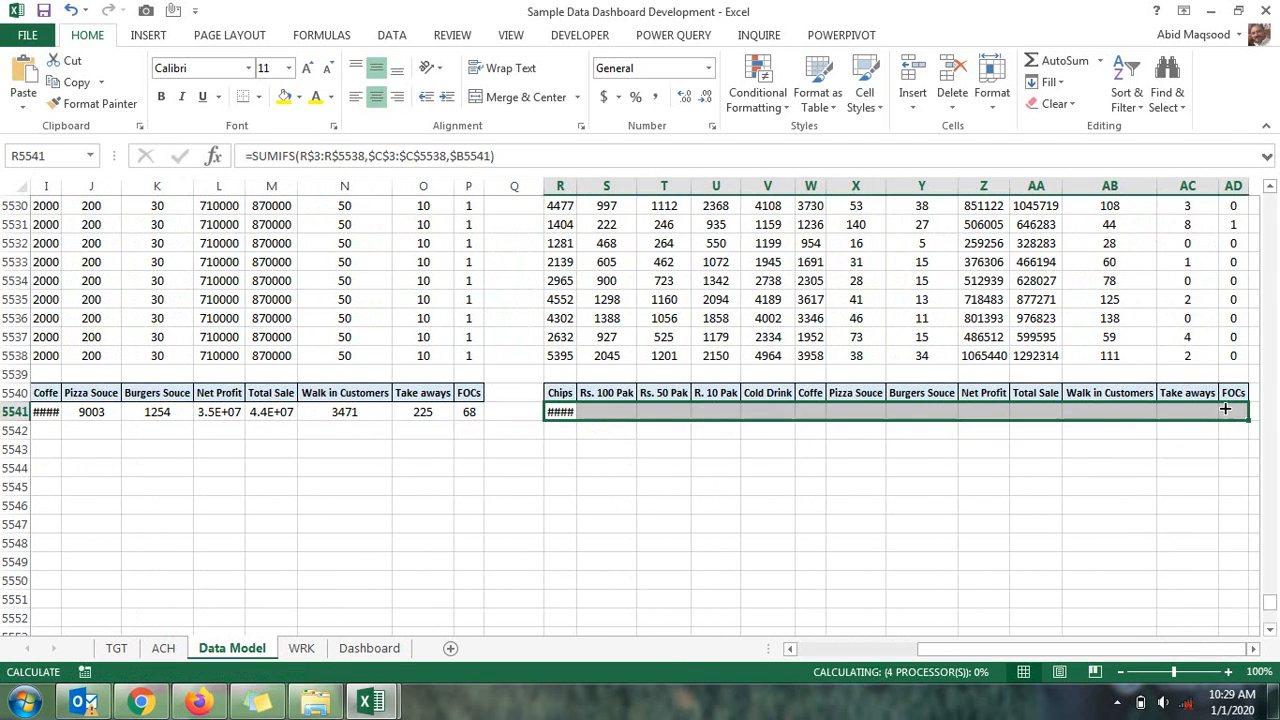
left_click(1203, 408)
key("F2")
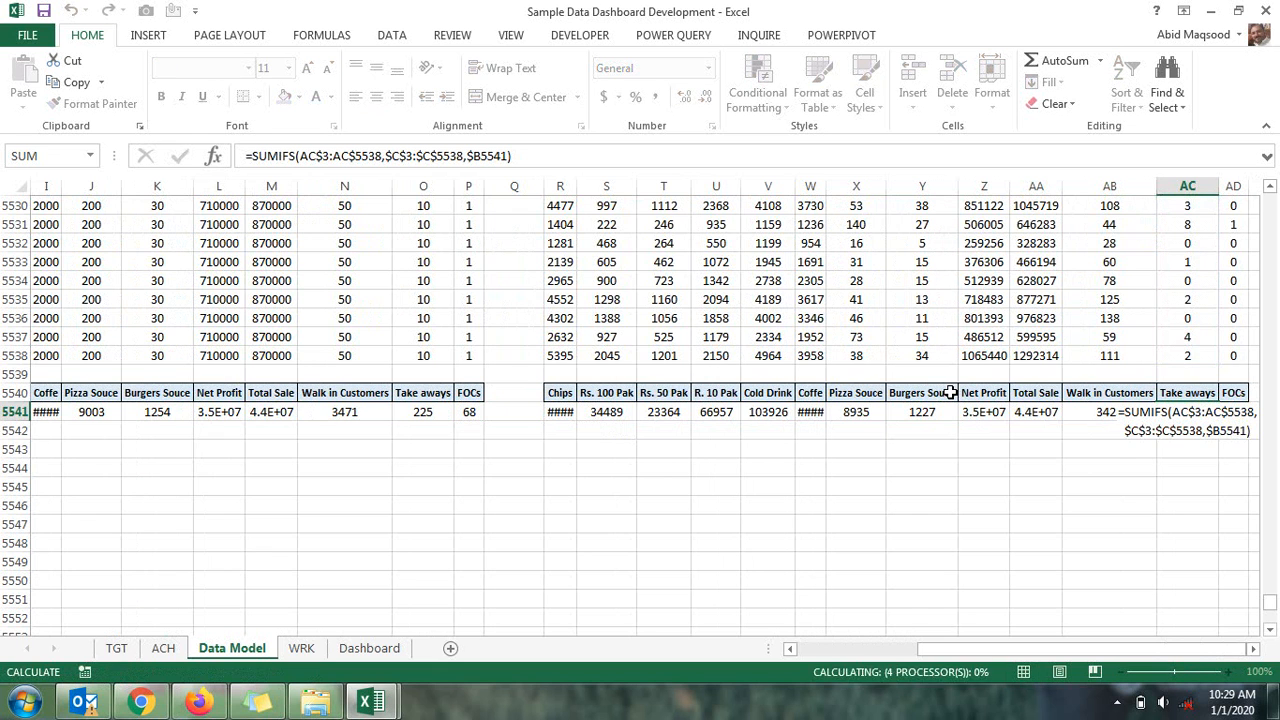
key("Escape")
Fill the area formulas in D5541:AD5541 down the whole Area list to row 5667
key("ctrl+Left")
key("ctrl+Left")
key("ctrl+Left")
key("Right")
key("Right")
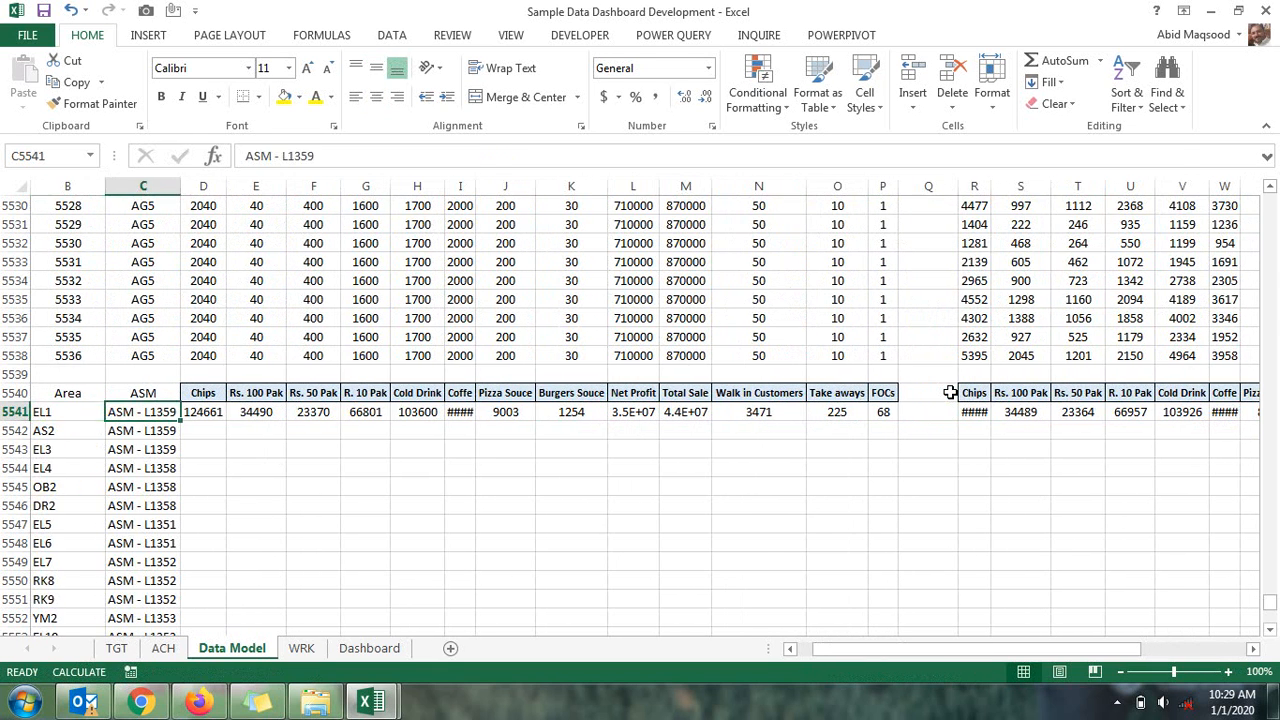
key("ctrl+shift+Right")
key("ctrl+shift+Right")
key("ctrl+shift+Right")
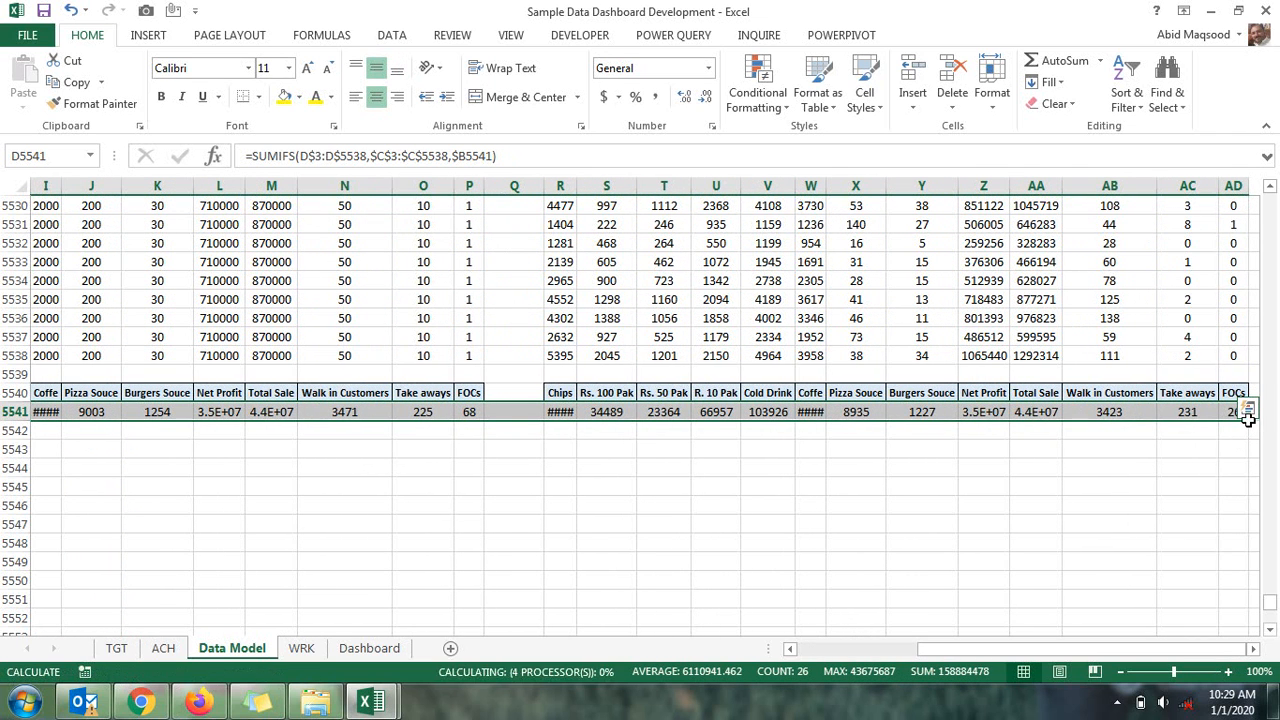
key("ctrl+shift+Down")
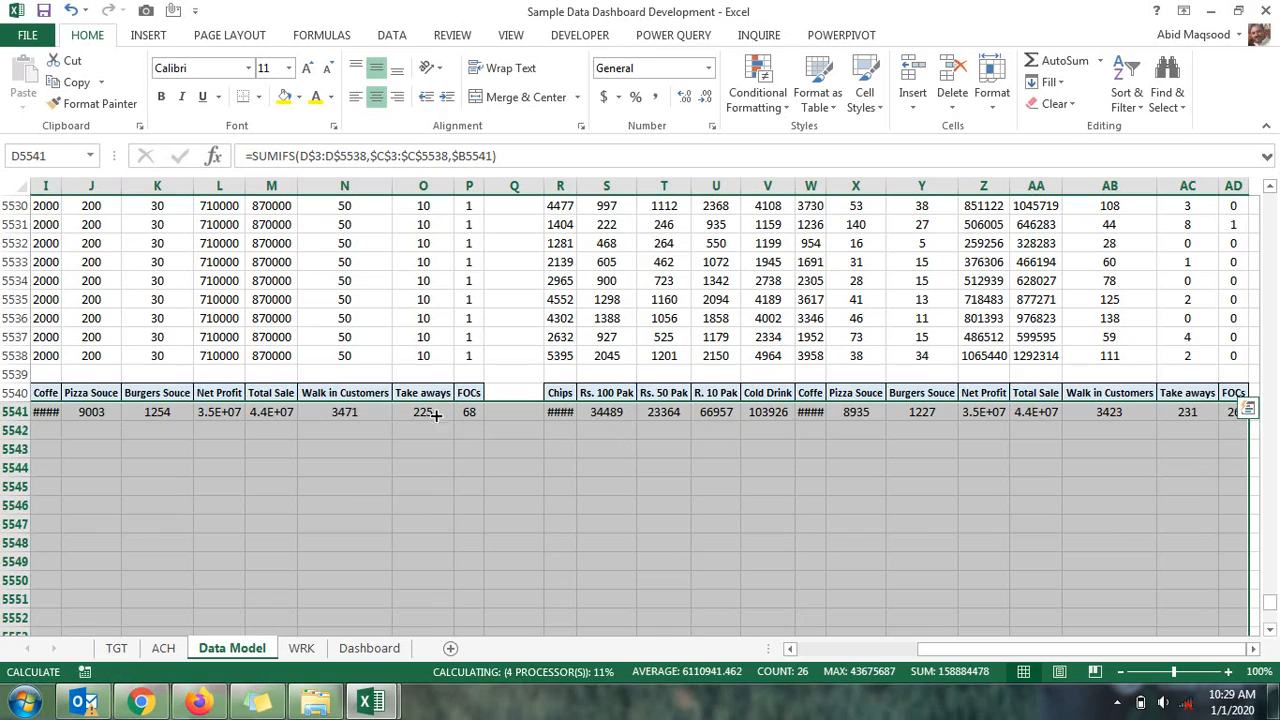
key("ctrl+Down")
key("Left")
key("Left")
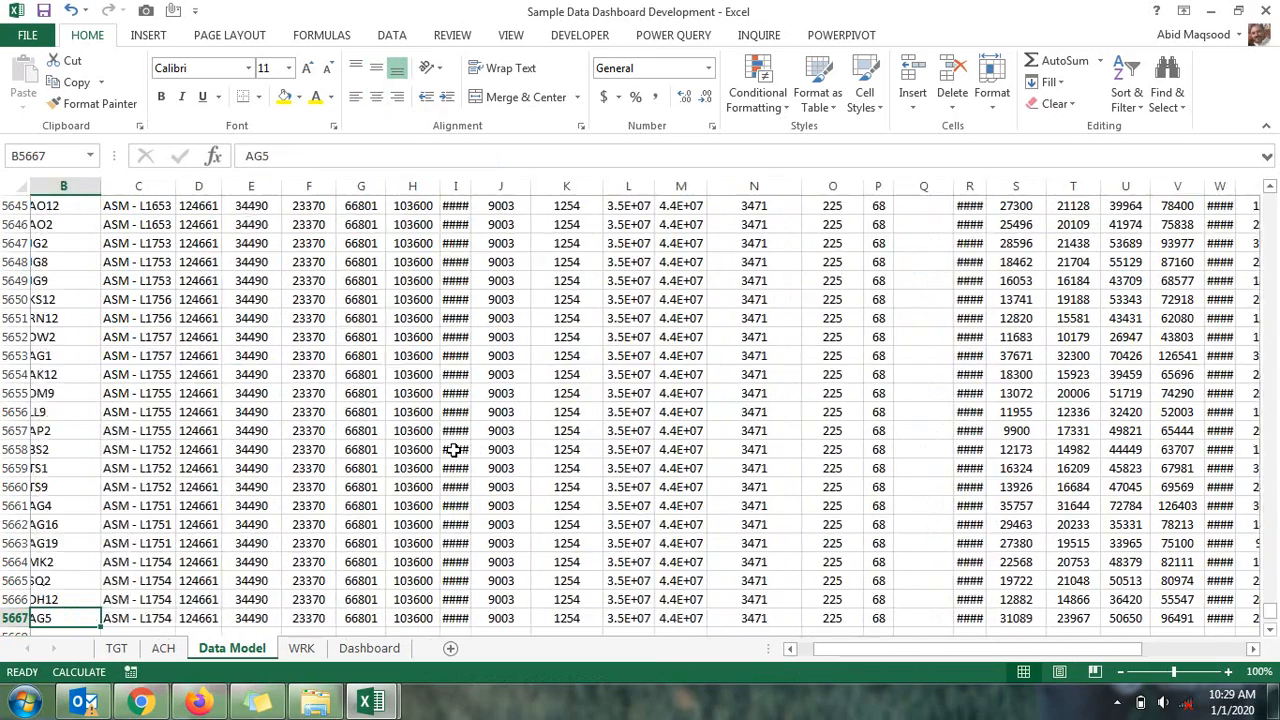
Start a SUMIFS formula in D5670, the first ASM's Chips target, with D$5541:D$5667 as the sum range
key("Left")
key("Right")
key("Right")
key("Right")
key("Right")
key("Down")
key("Left")
key("Down")
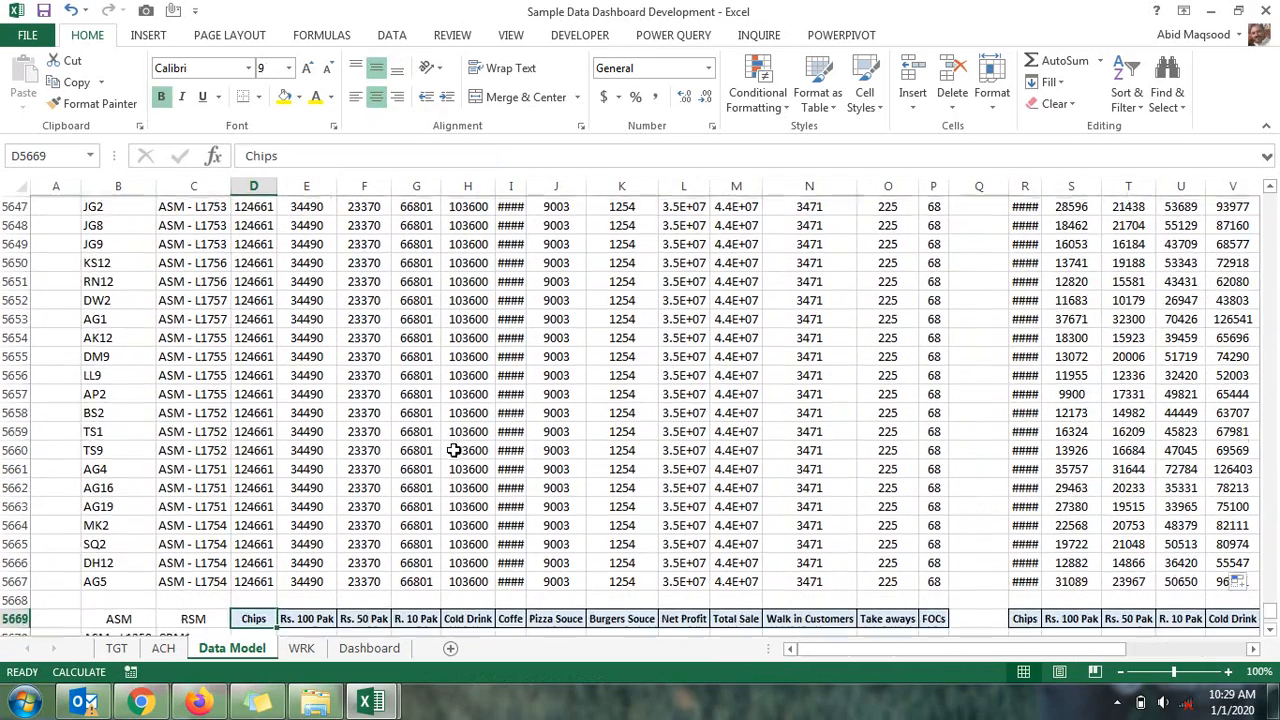
key("Down")
type("=sum")
key("Down")
key("Down")
key("Down")
key("Up")
key("Tab")
key("Up")
key("Up")
key("Up")
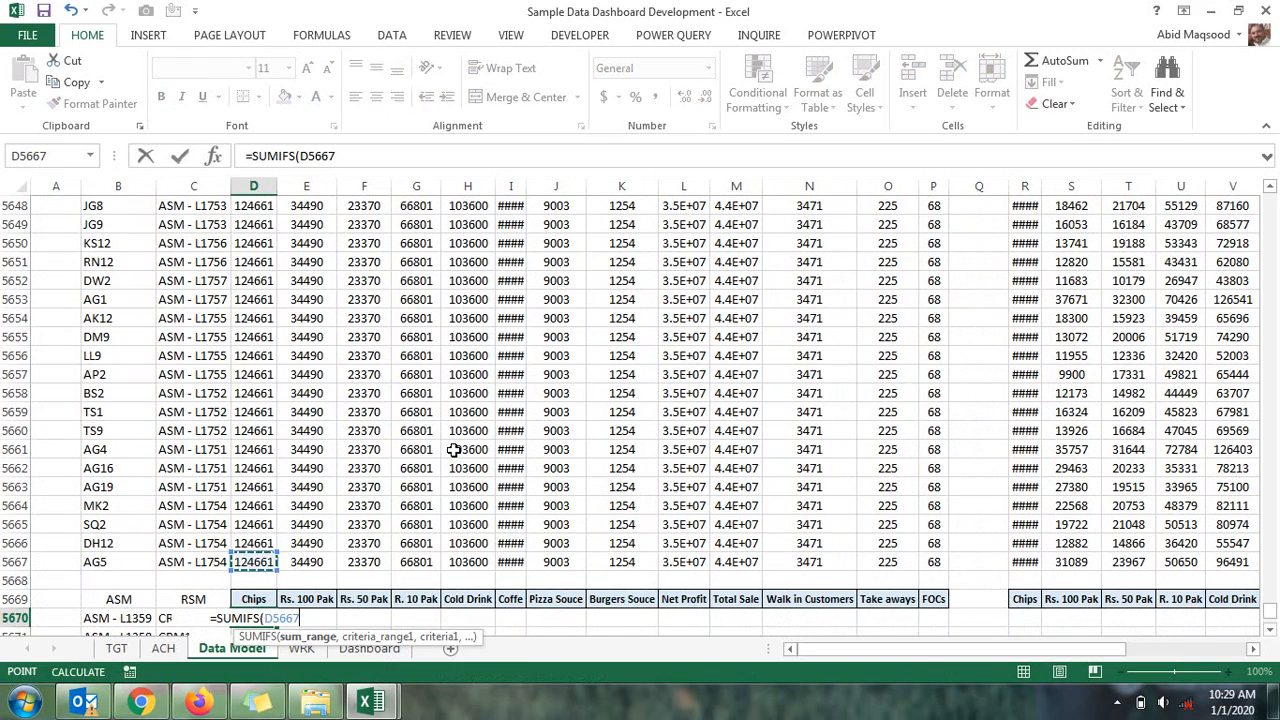
key("ctrl+shift+Up")
key("shift+Down")
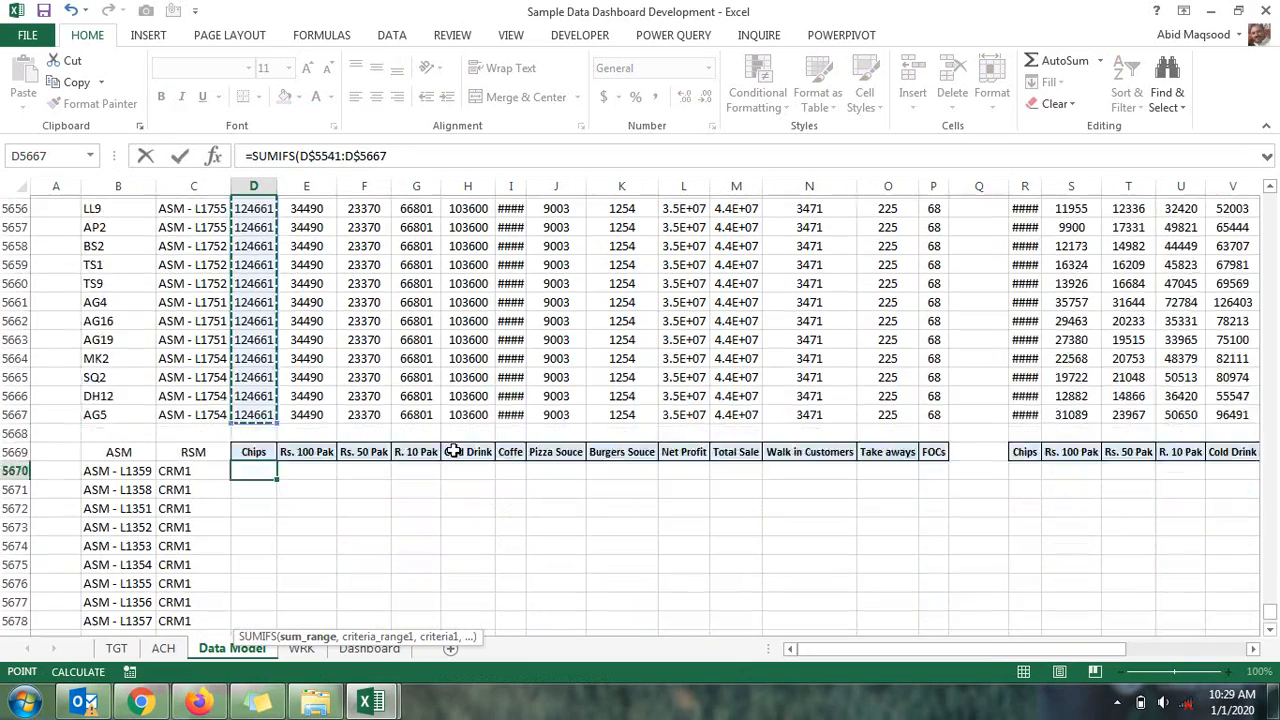
key("F4")
key("F4")
Add the area block's ASM column, $C$5541:$C$5667, as the criteria range of the D5670 formula
type(",")
key("Up")
key("Up")
key("Up")
key("Left")
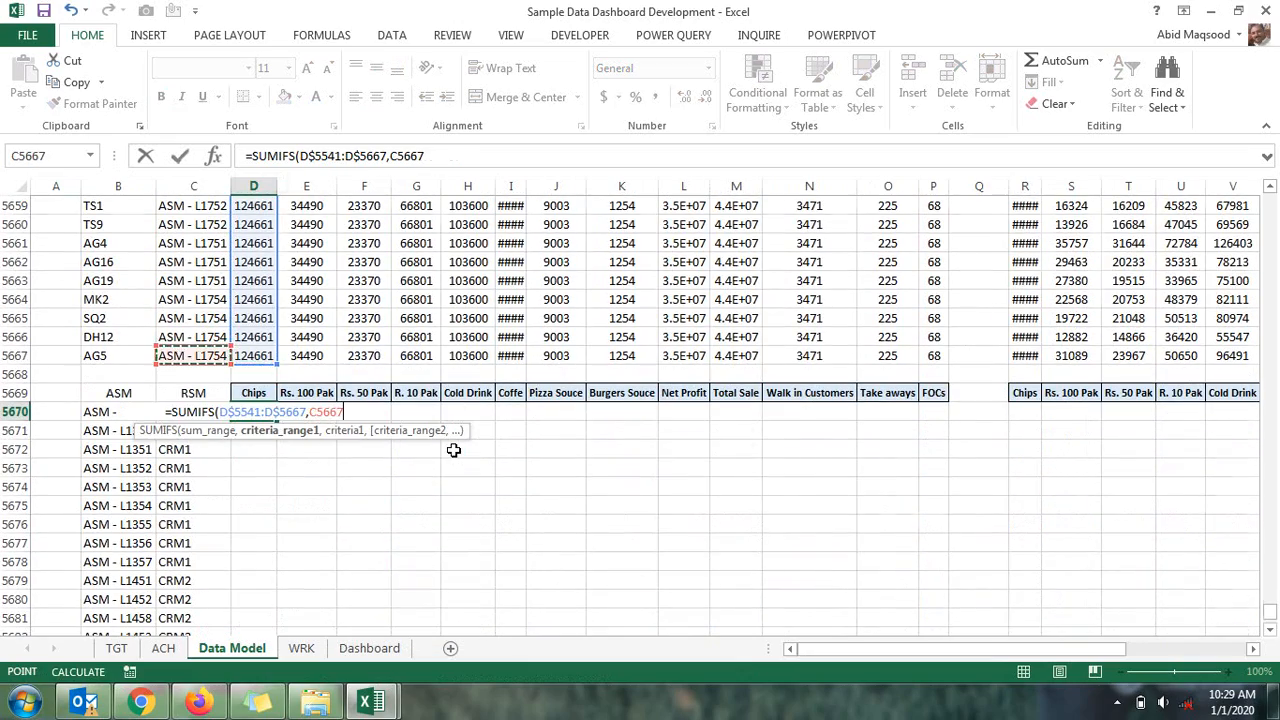
key("ctrl+shift+Up")
key("shift+Down")
key("F4")
Complete the D5670 formula with $B5670 as the criterion and fill it across to the FOCs column in P5670
type(",")
key("Left")
key("Left")
key("F4")
key("F4")
key("F4")
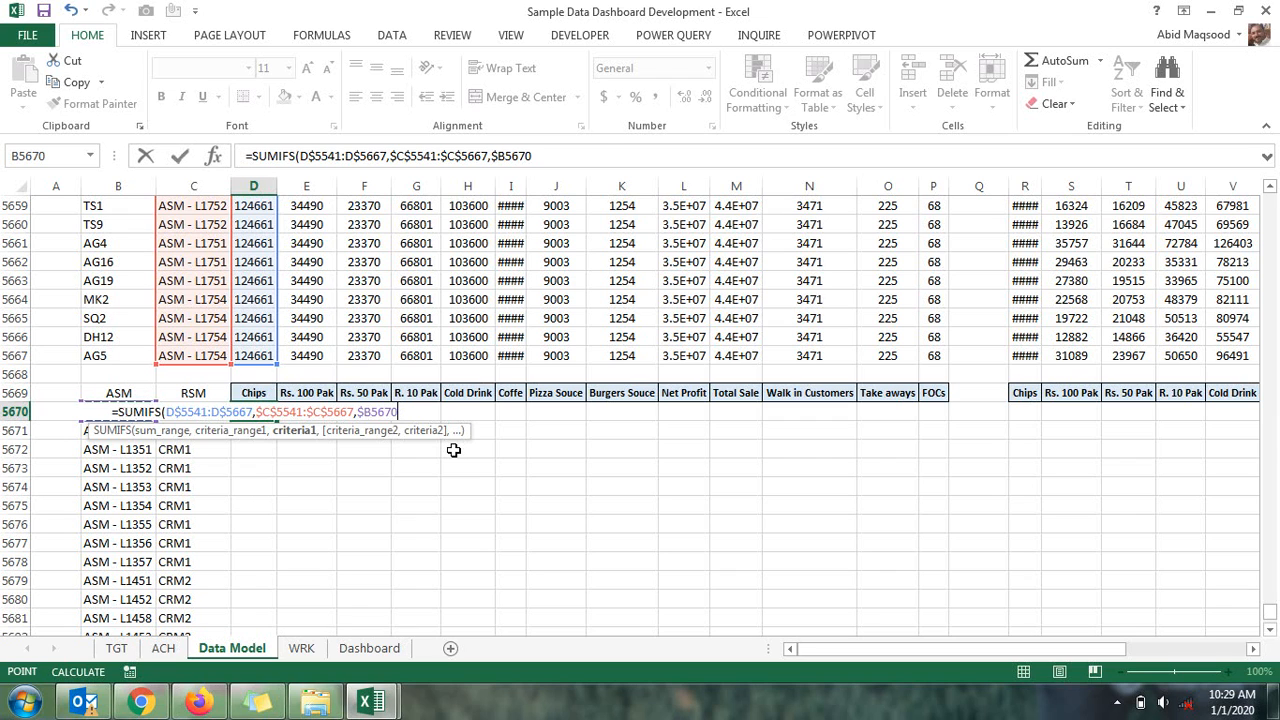
type(")")
key("ctrl+Return")
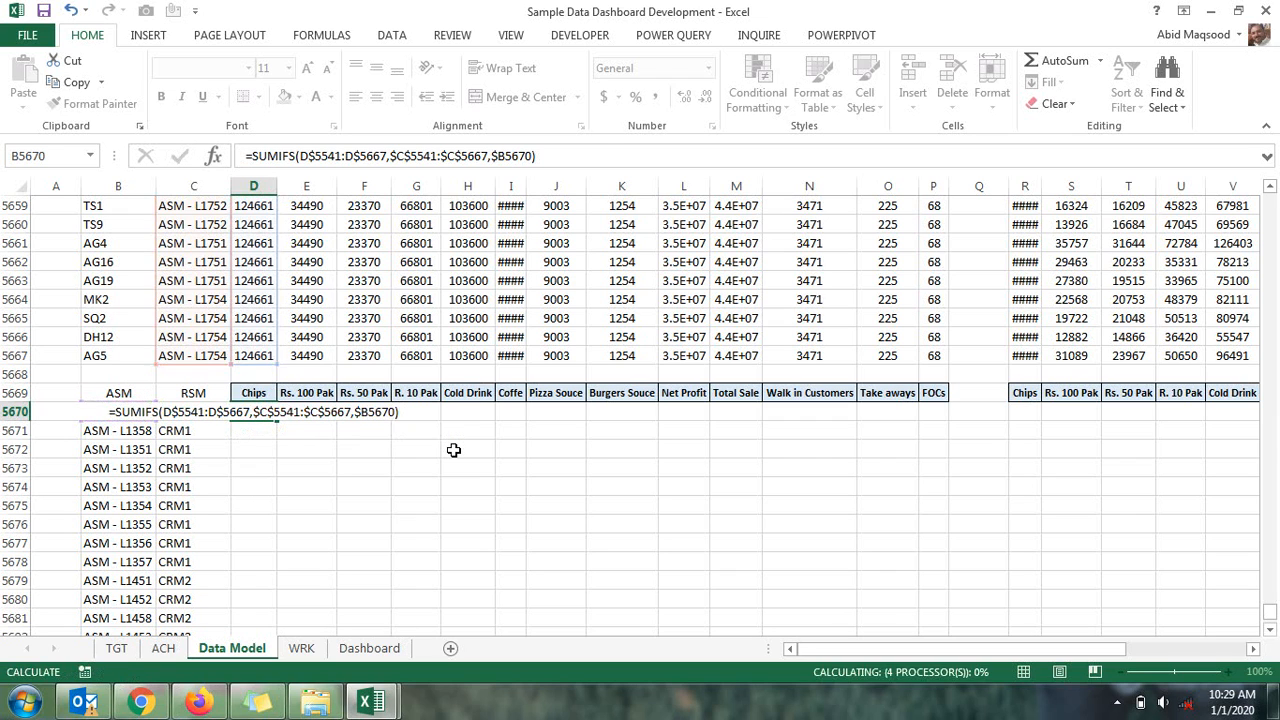
left_click_drag(271, 422, 937, 412)
Copy the P5670 formula into the first ASM's achievement cells, R5670:AD5670
left_click(934, 412)
key("ctrl+c")
left_click(1045, 410)
left_click_drag(1020, 410, 1230, 412)
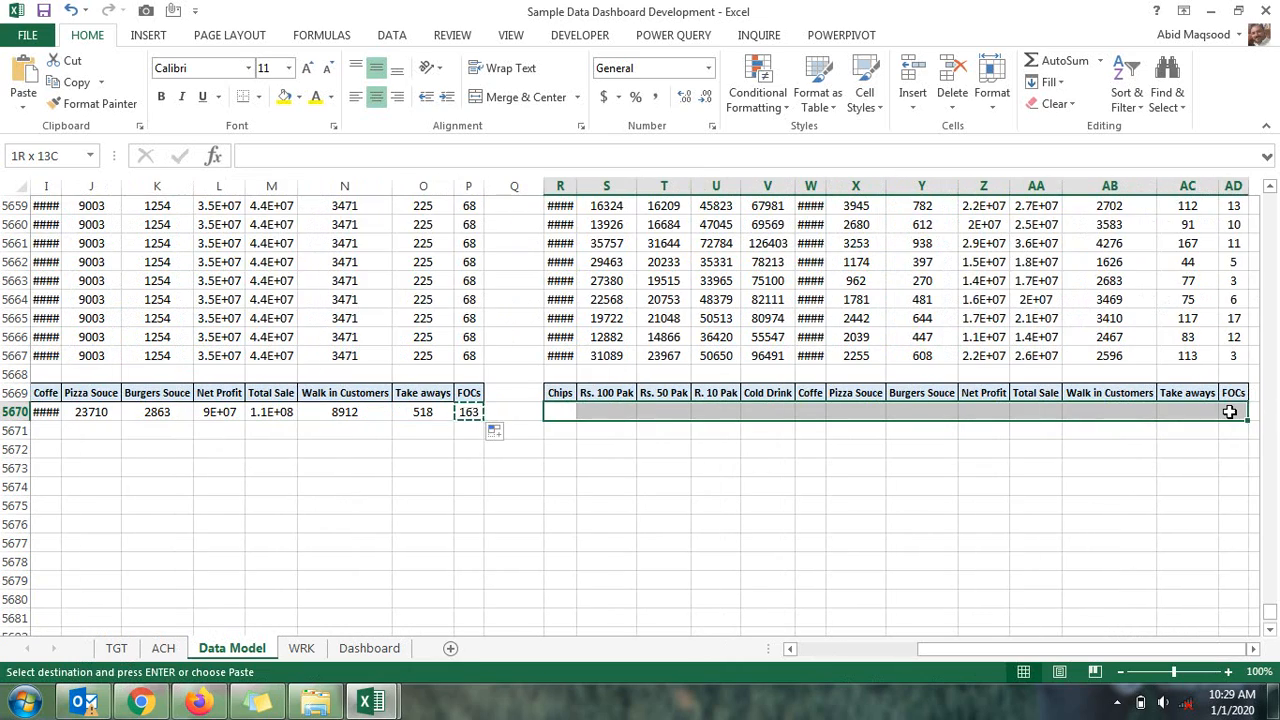
key("ctrl+v")
Fill the ASM formulas in D5670:AD5670 down the whole ASM list to row 5706
left_click(467, 412)
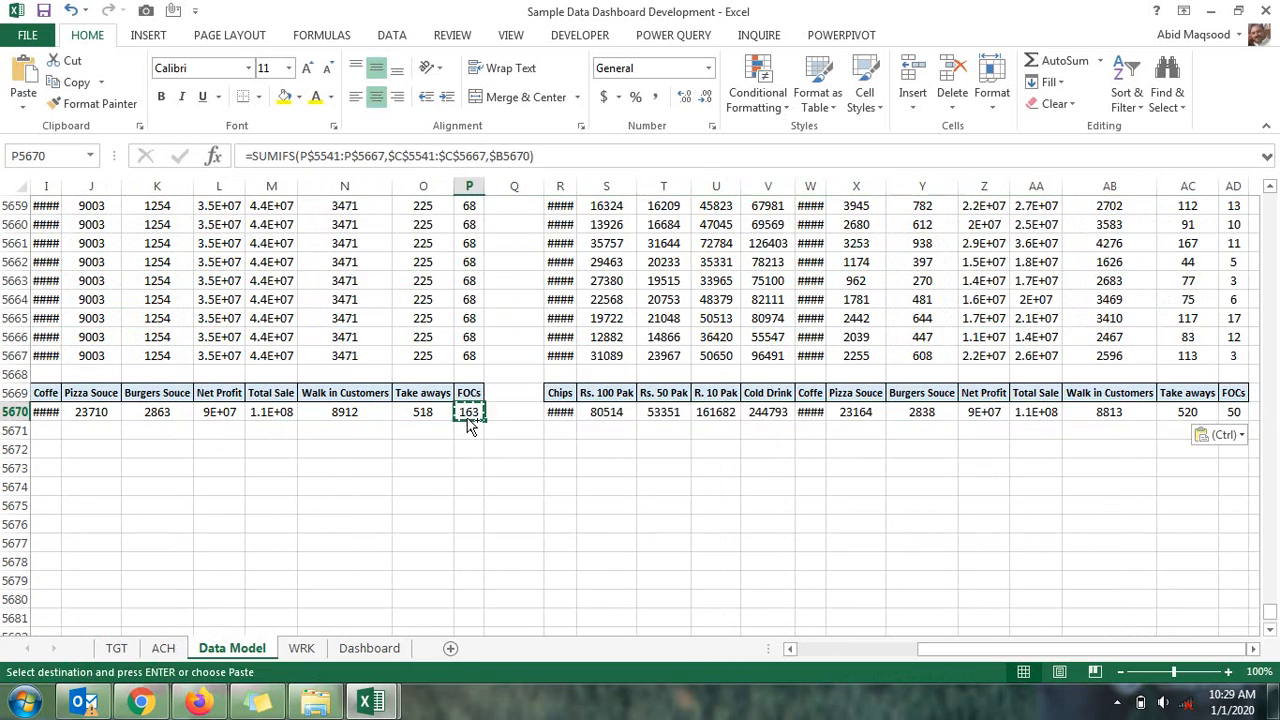
key("ctrl+Left")
key("Right")
key("Right")
key("ctrl+shift+Right")
key("ctrl+shift+Right")
key("ctrl+shift+Right")
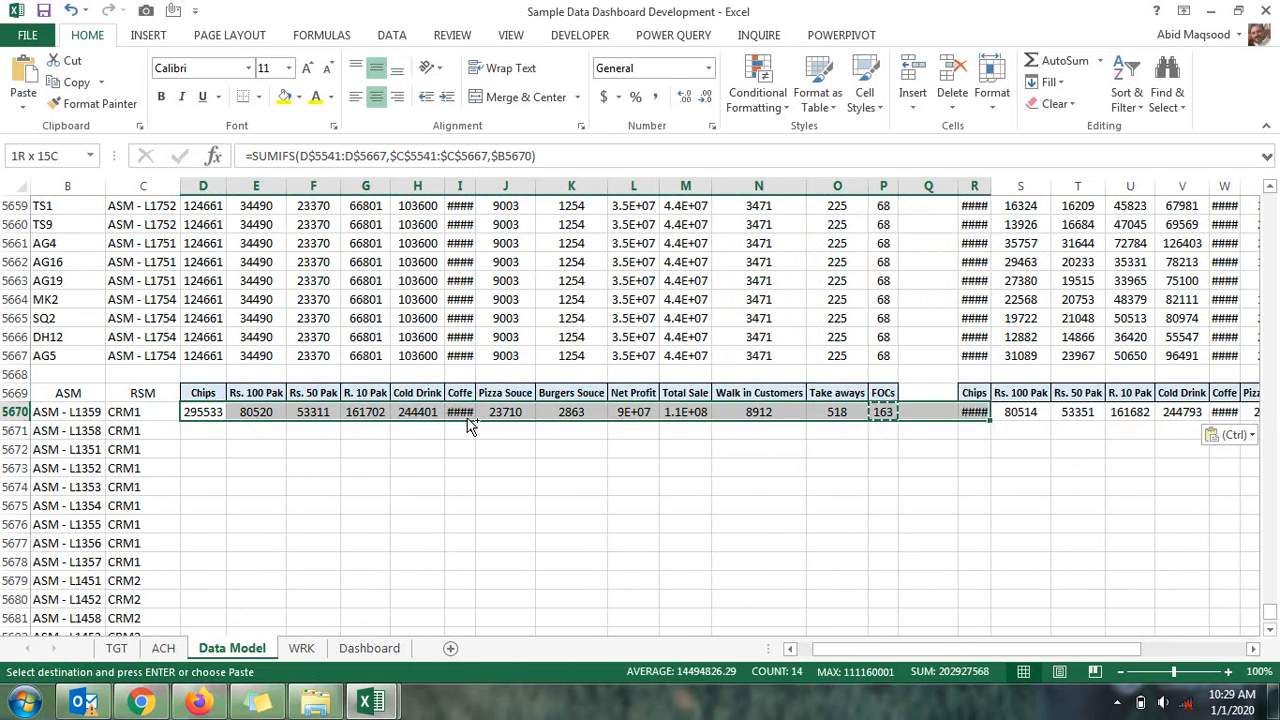
key("ctrl+v")
double_click(1248, 422)
left_click(306, 418)
key("ctrl+Down")
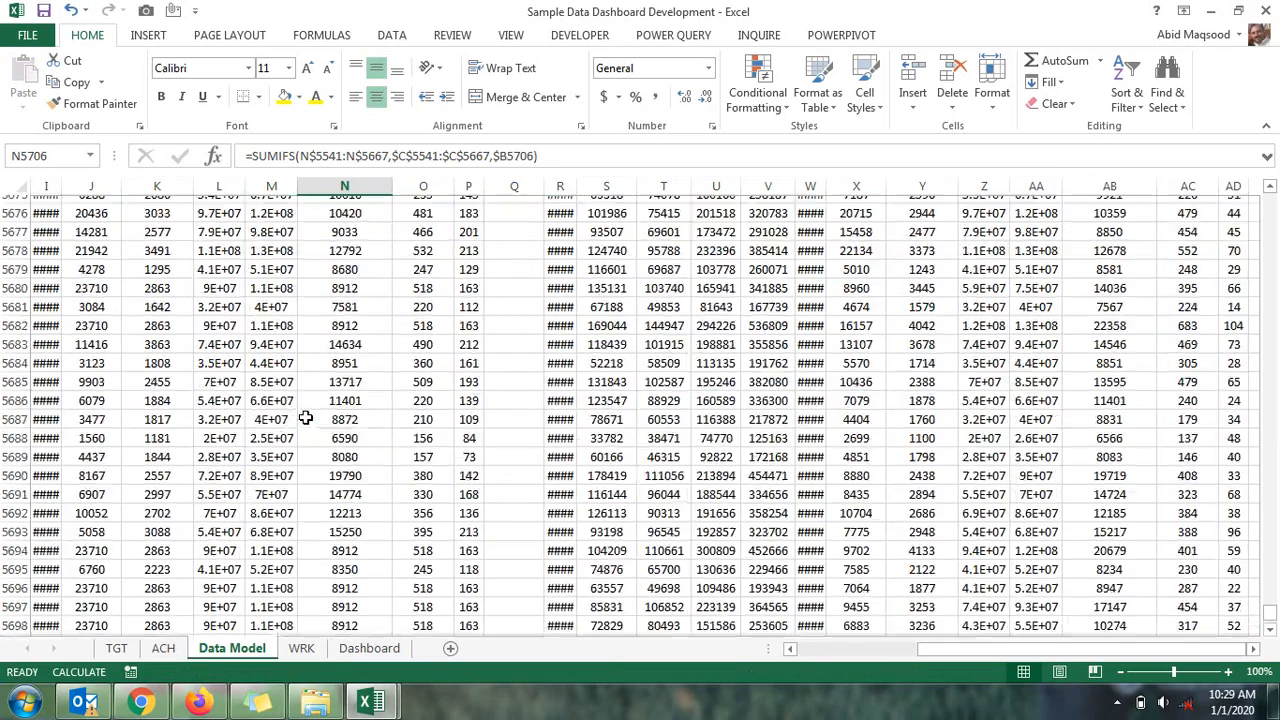
Start a SUMIFS formula in D5709, the CRM1 Chips target, with D$5670:D$5706 as the sum range
key("Home")
key("Down")
key("Down")
key("Down")
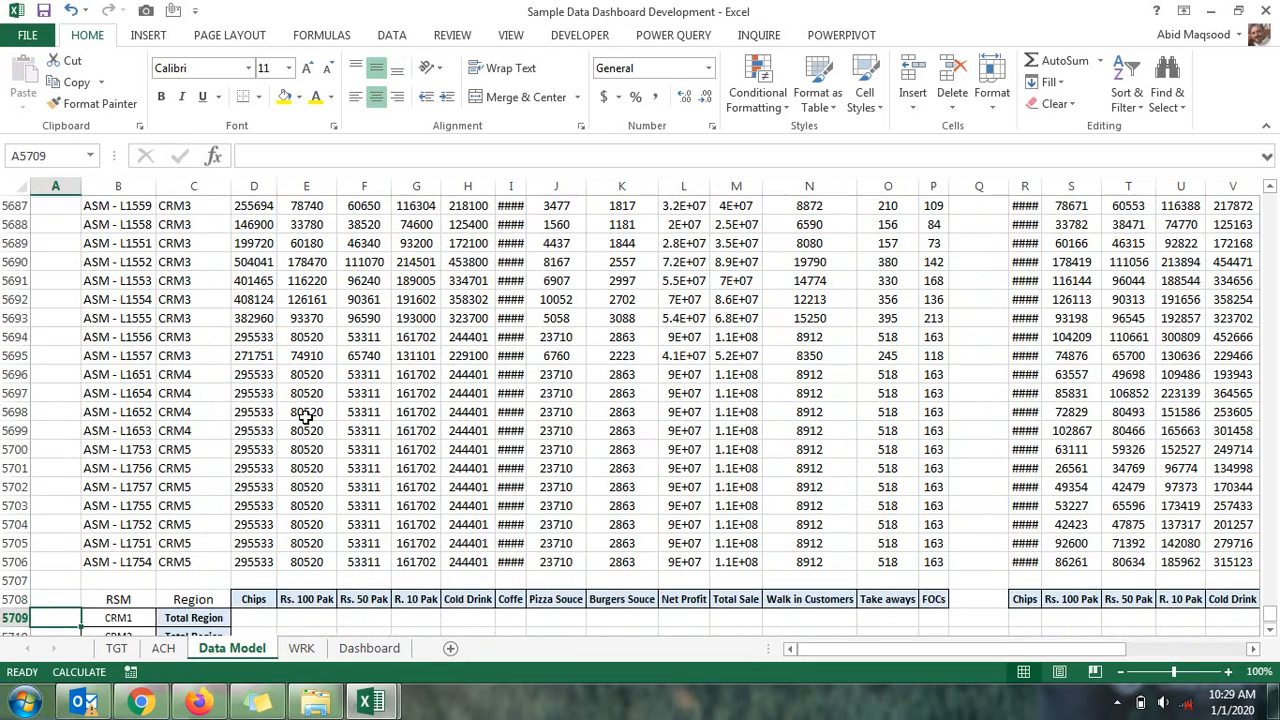
key("Right")
key("Right")
key("Right")
type("=SUMIFS(")
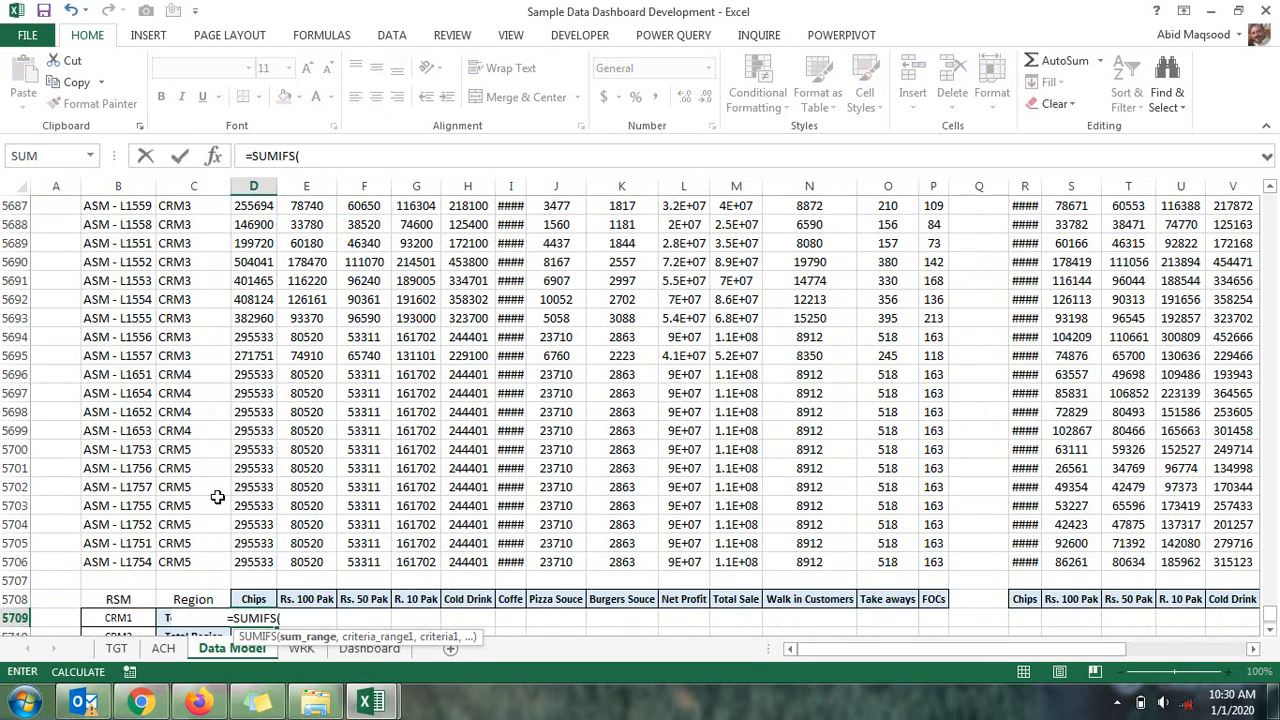
left_click(237, 560)
key("ctrl+shift+Up")
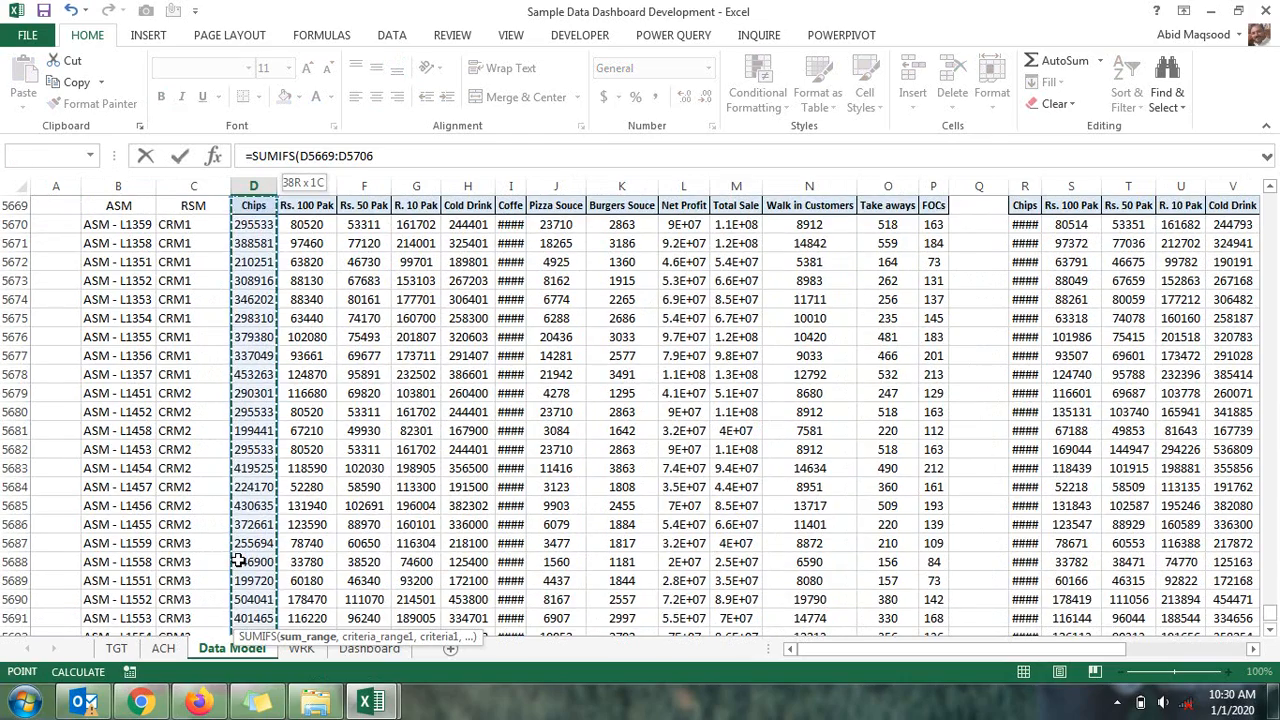
key("F4")
key("F4")
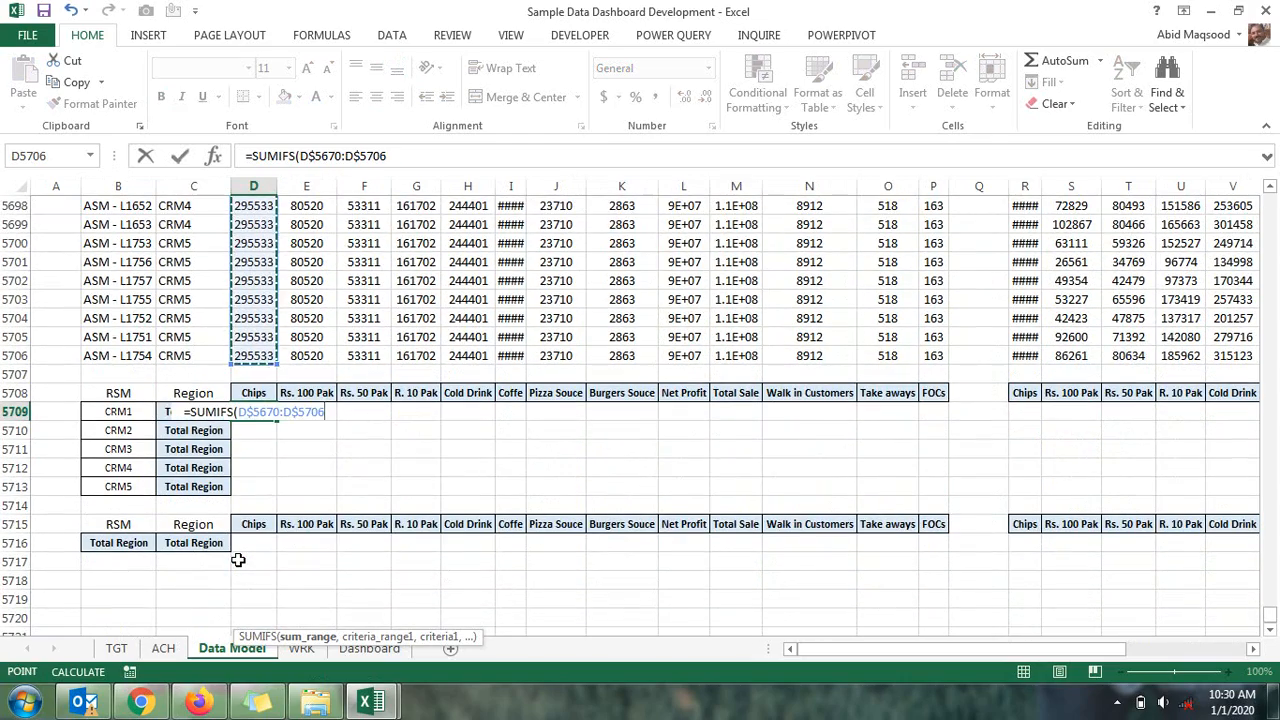
Add the ASM block's RSM column, $C$5670:$C$5706, as the criteria range of the D5709 formula
type(",")
key("Up")
key("Up")
key("Up")
key("Up")
key("Left")
key("Down")
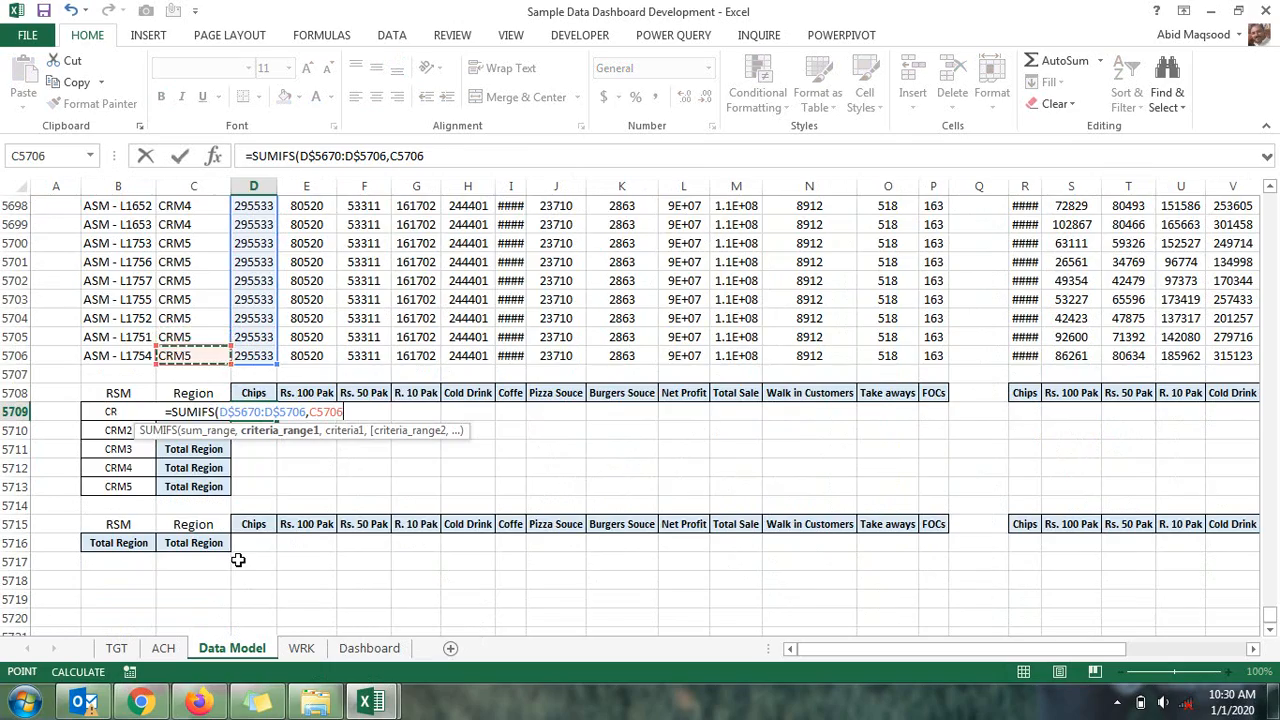
key("ctrl+shift+Up")
key("F5")
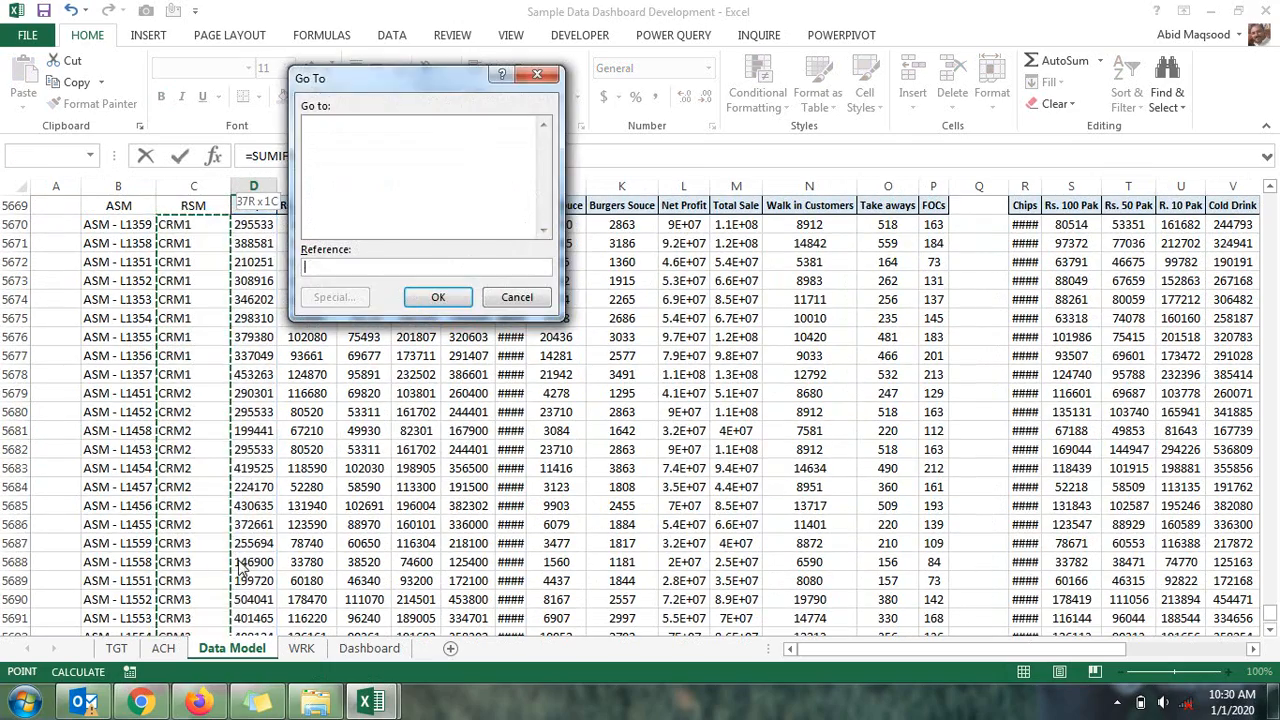
key("Escape")
Complete the D5709 formula with $B5709 as the criterion and fill it across to the FOCs column in P5709
type(",")
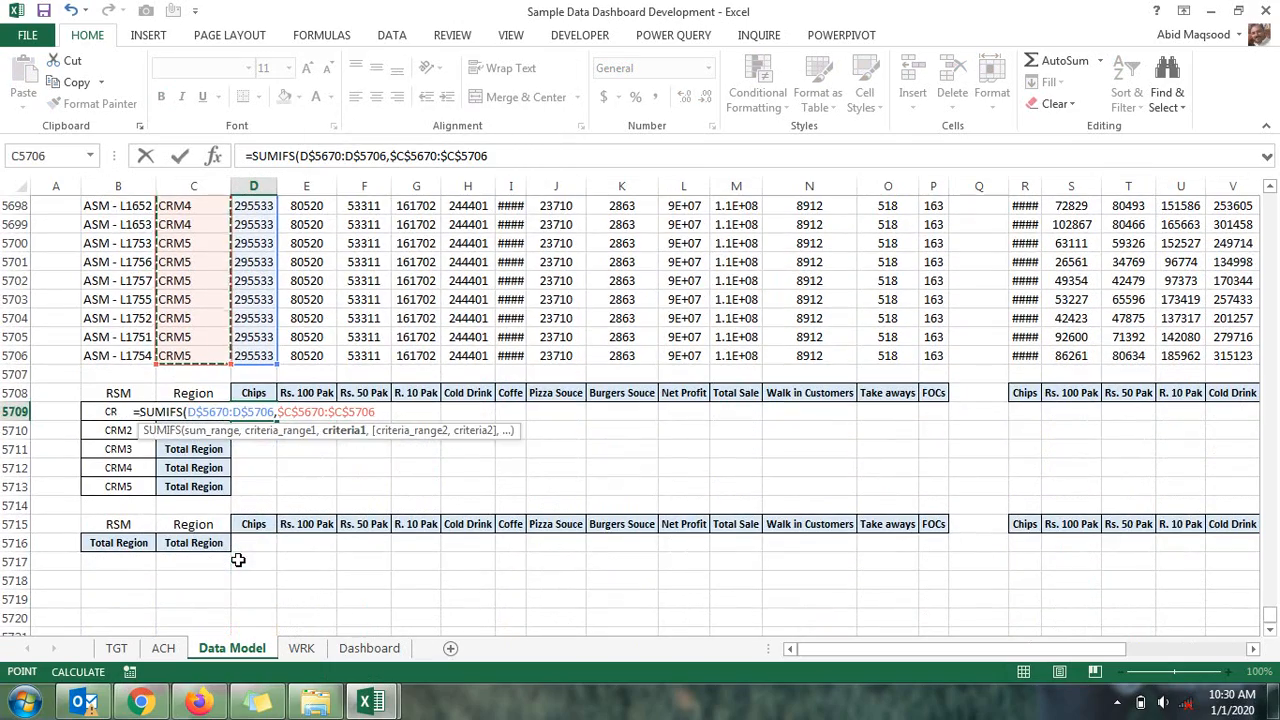
key("Left")
key("Left")
key("F4")
key("F4")
key("F4")
type(")")
key("ctrl+Return")
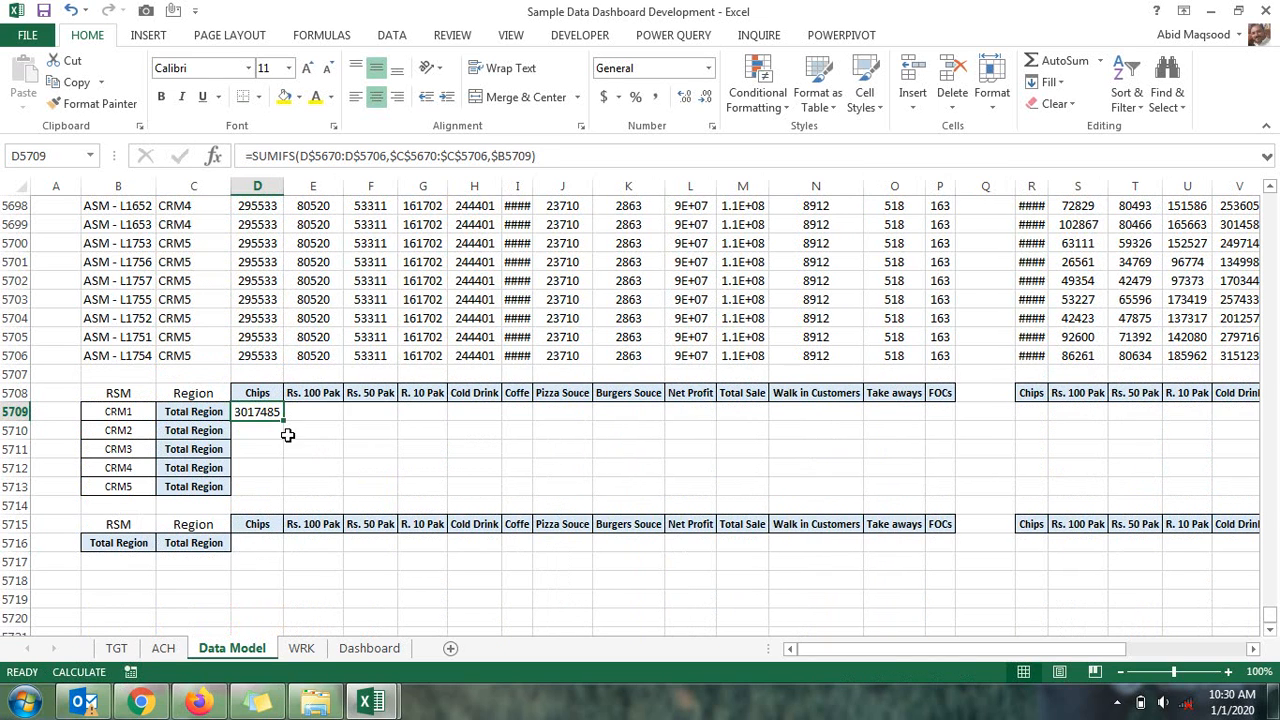
left_click_drag(283, 423, 943, 422)
Copy the CRM1 target formulas in D5709:P5709 to the achievement columns starting at R5709
key("ctrl+c")
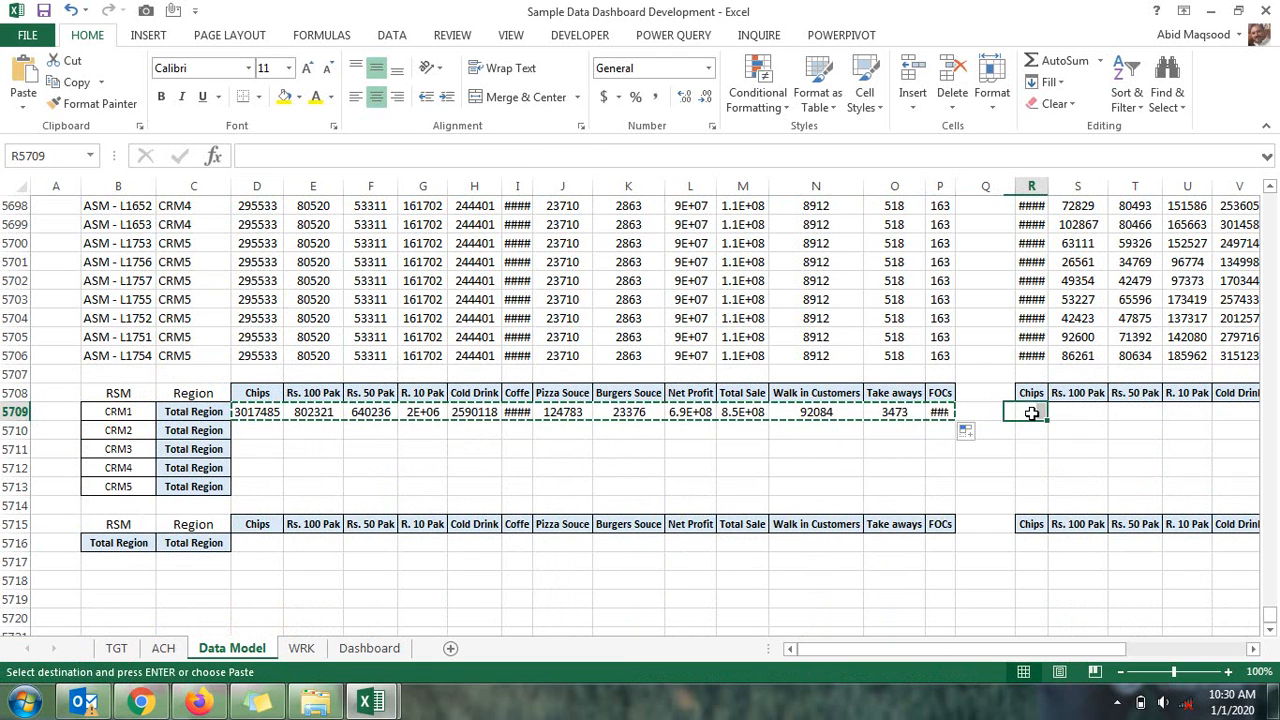
left_click(1031, 411)
key("ctrl+v")
Fill the RSM formulas in D5709:AD5709 down to CRM5 in row 5713
left_click(262, 417)
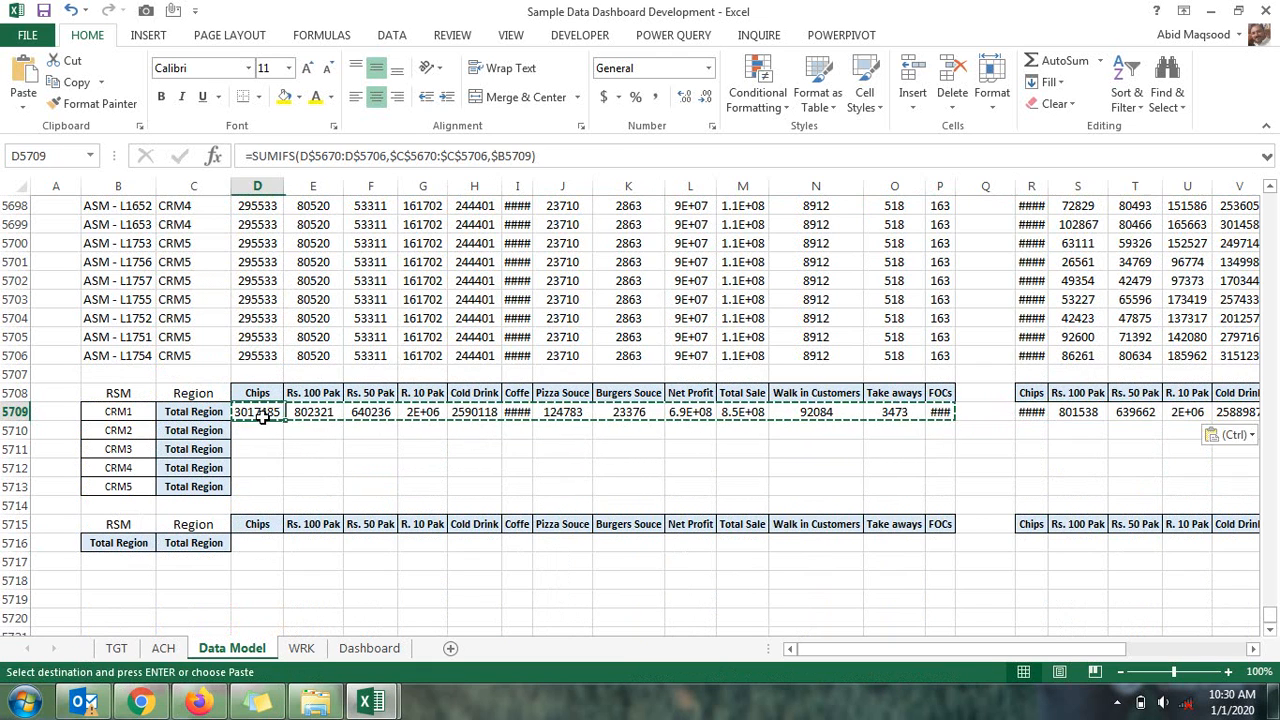
key("ctrl+shift+Right")
key("ctrl+shift+Right")
key("ctrl+shift+Right")
key("ctrl+v")
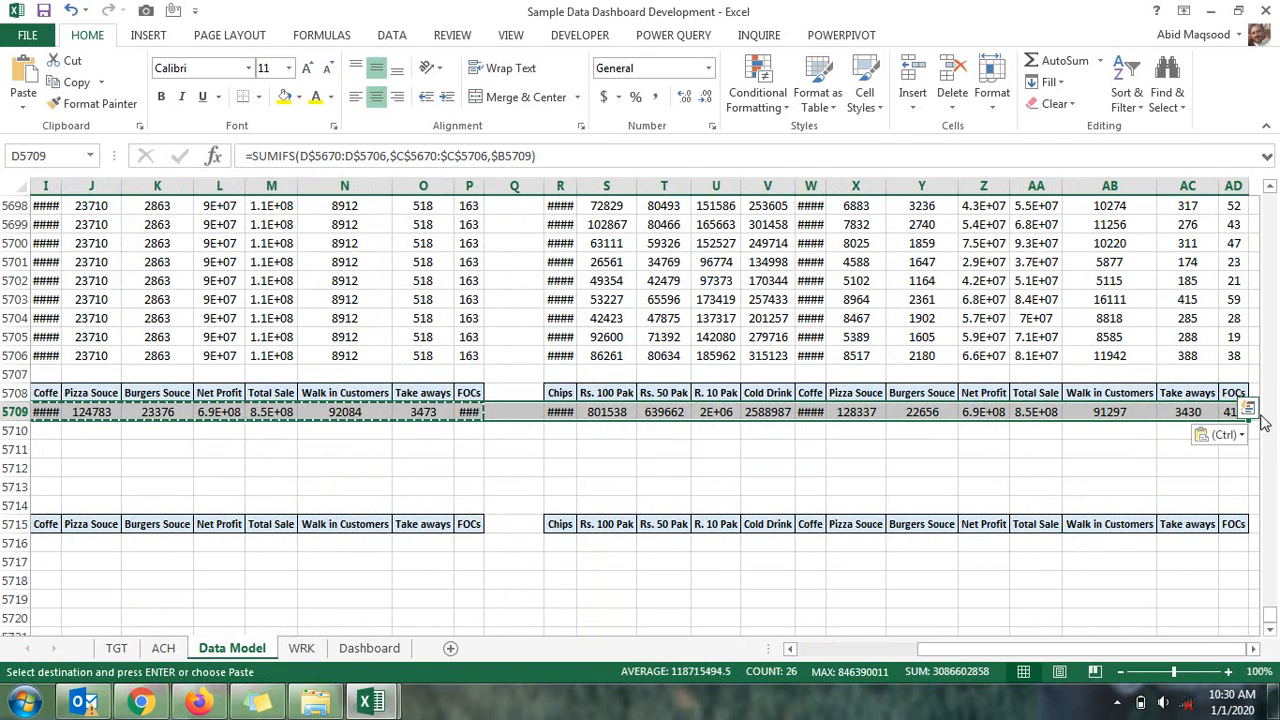
left_click_drag(1249, 424, 1251, 430)
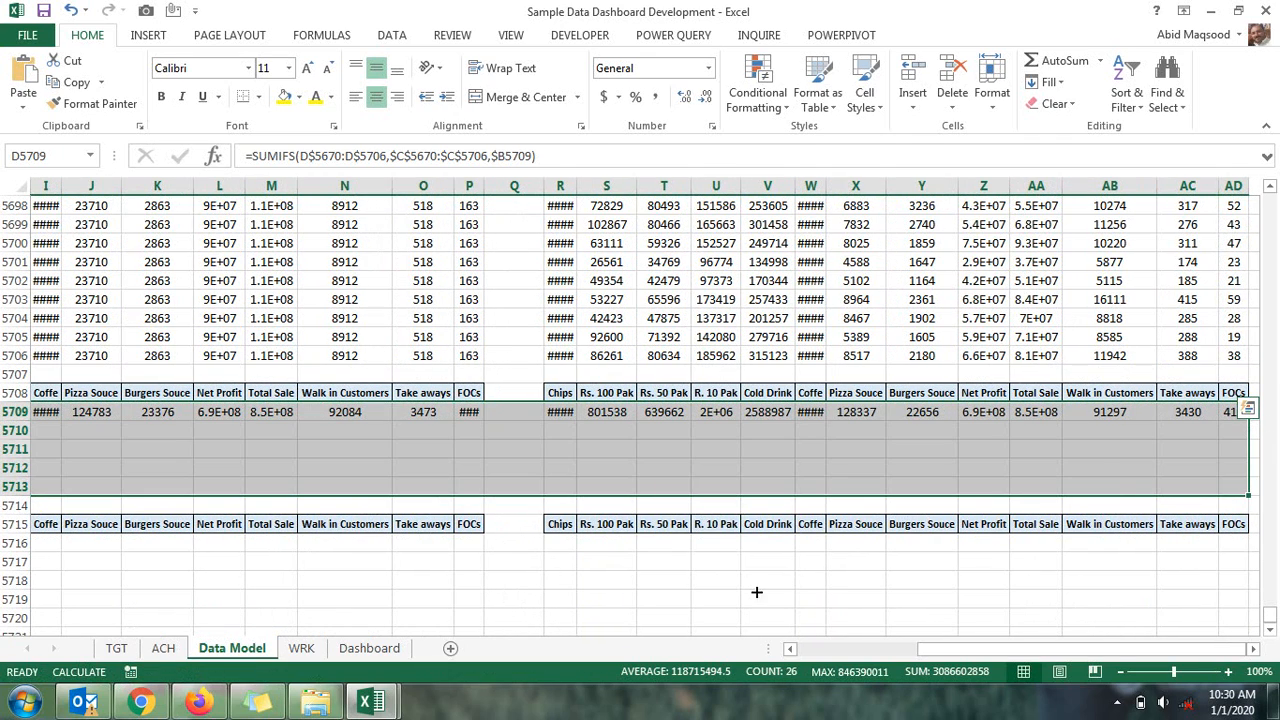
Enter a SUM of D5709:D5713 in D5716 as the Total Region Chips target
left_click(515, 560)
left_click(470, 538)
key("ctrl+Left")
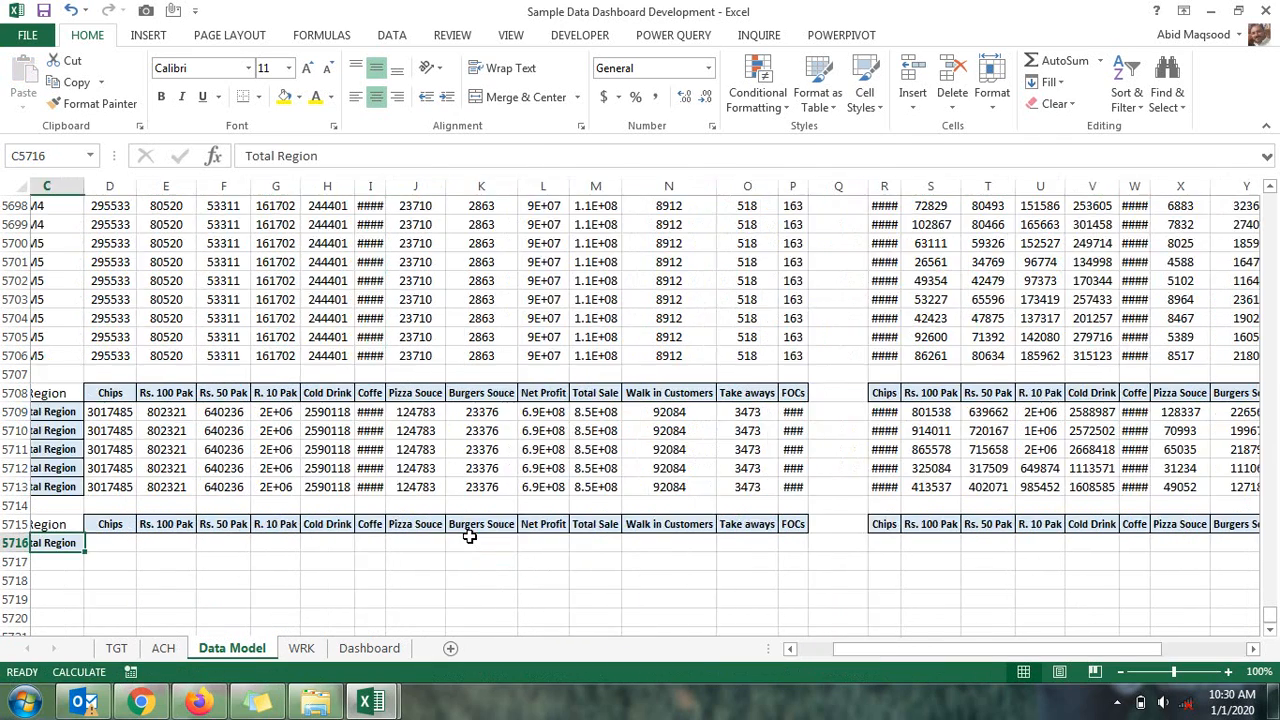
key("Right")
type("=SUM(")
key("Up")
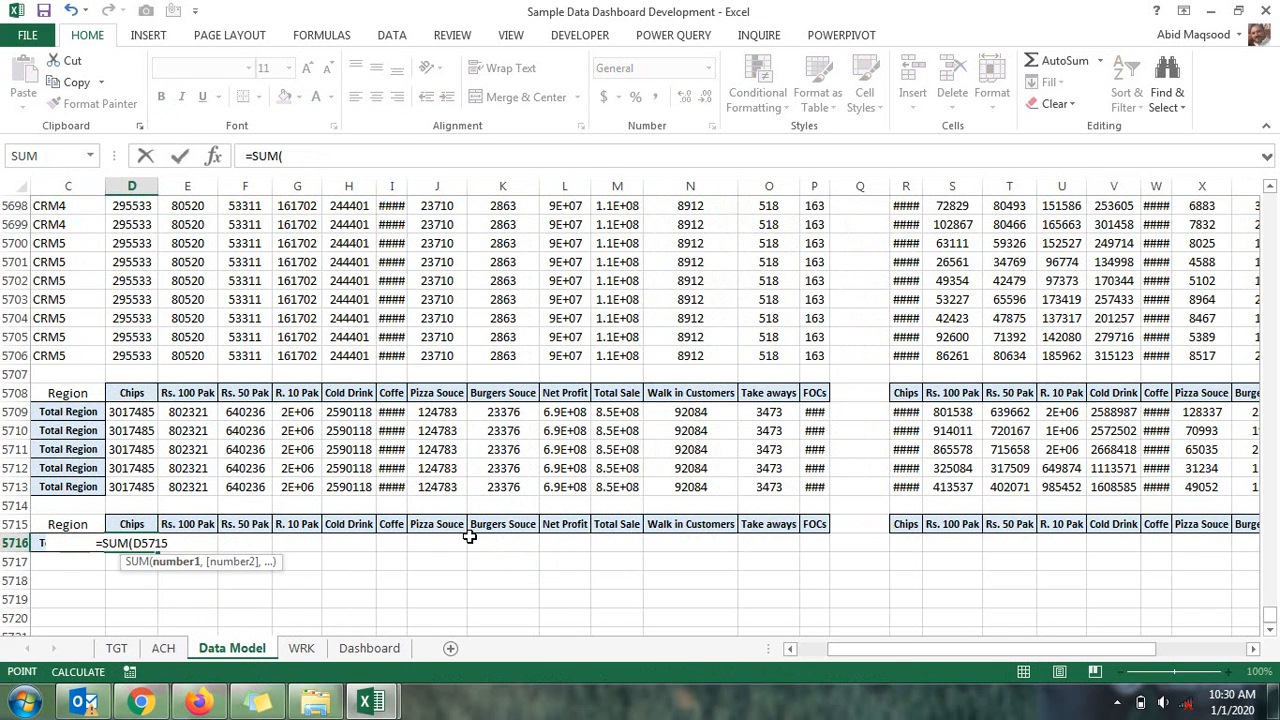
key("Up")
key("Up")
key("shift+Up")
key("shift+Up")
key("shift+Up")
key("shift+Up")
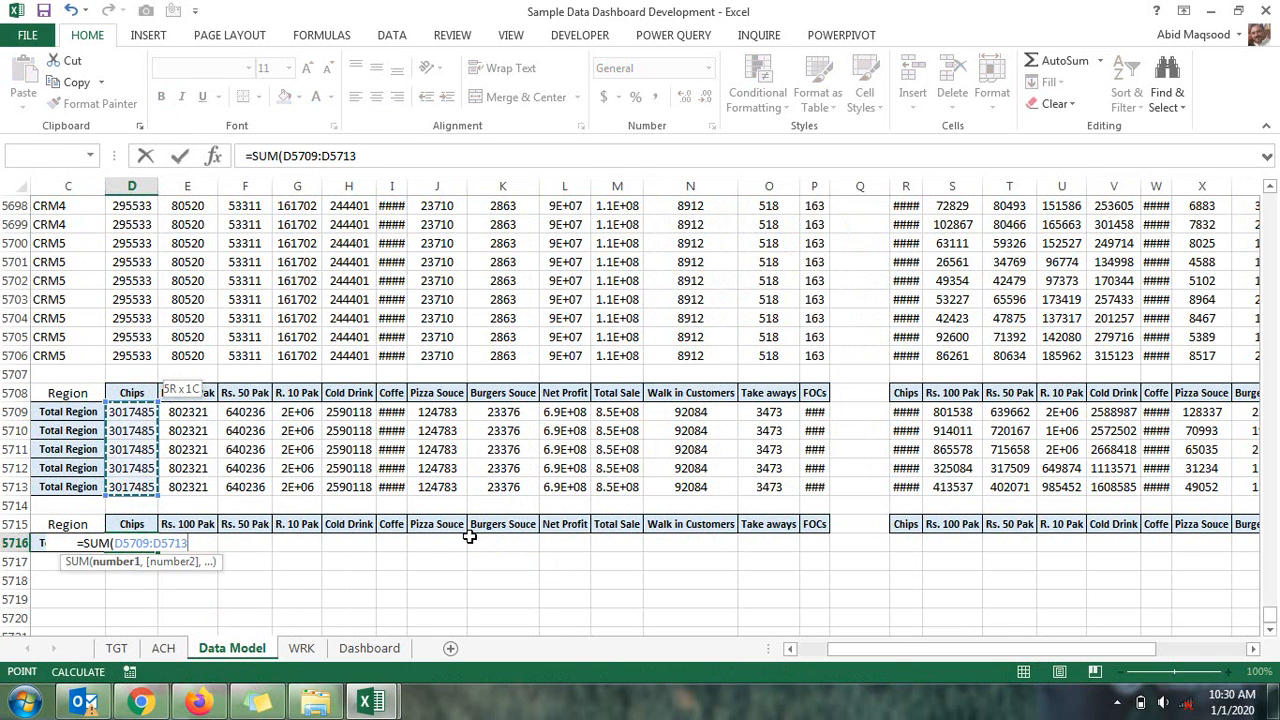
key("Return")
key("Up")
key("ctrl+c")
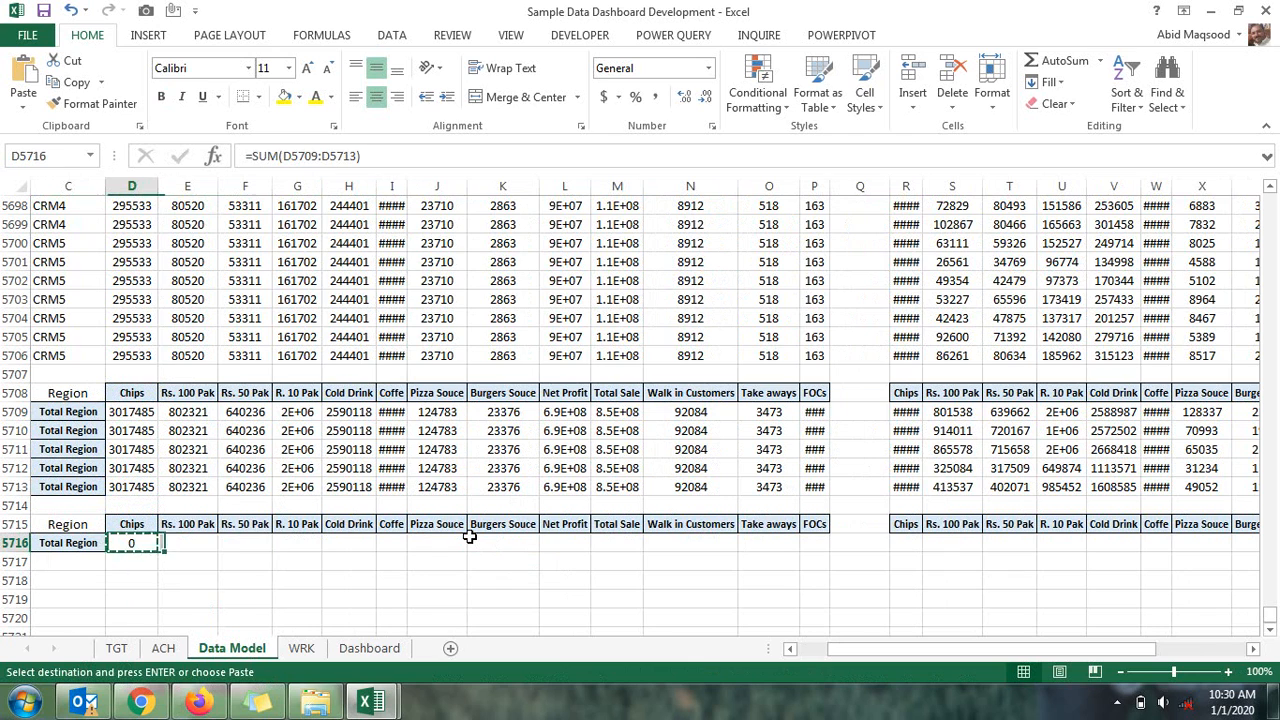
key("F2")
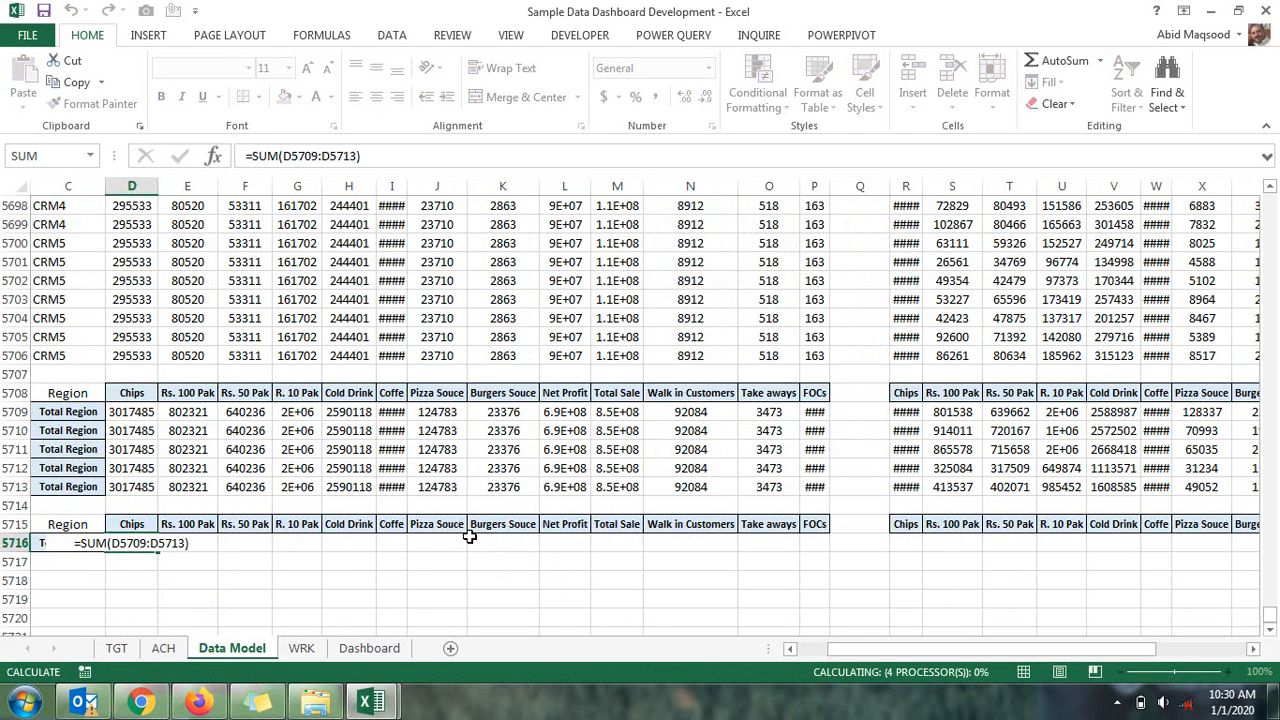
key("Return")
Copy the Total Region Chips sum in D5716 across the remaining target columns through FOCs in P5716
key("Up")
key("ctrl+c")
key("Right")
key("shift+Right")
key("shift+Right")
key("shift+Right")
key("shift+Right")
key("shift+Right")
key("shift+Right")
key("shift+Right")
key("shift+Right")
key("shift+Right")
key("shift+Right")
key("shift+Right")
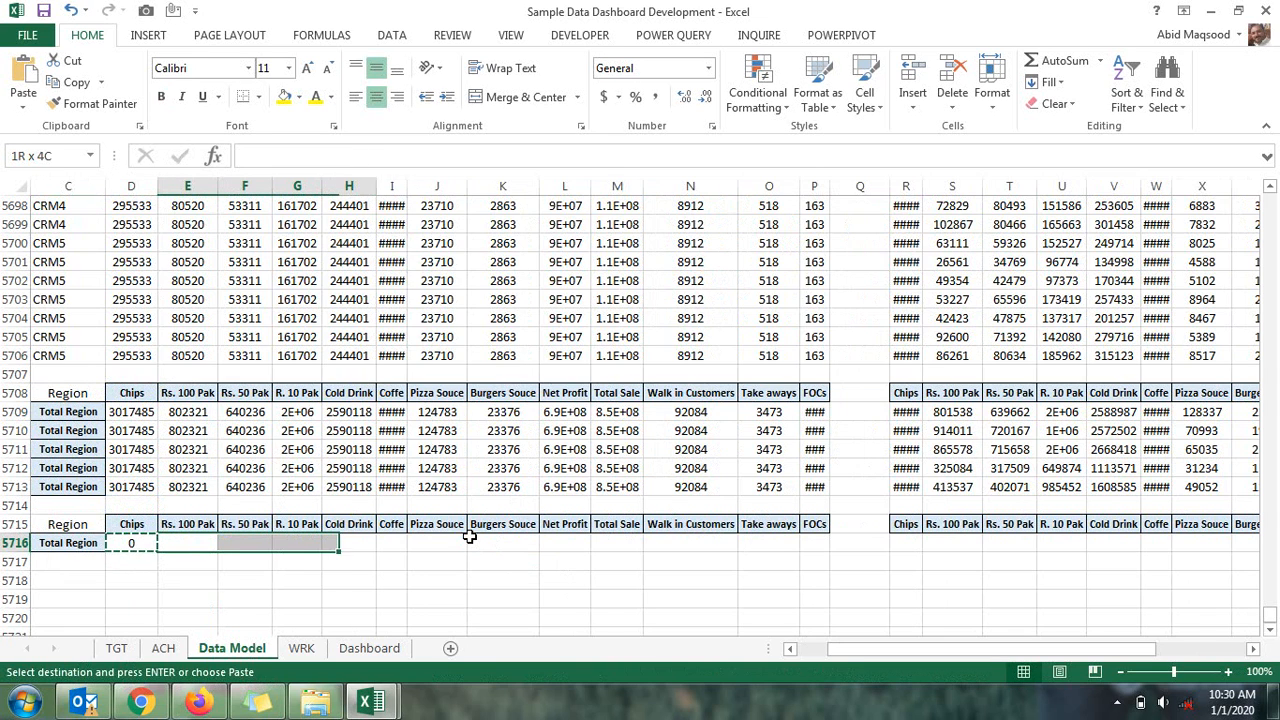
key("ctrl+v")
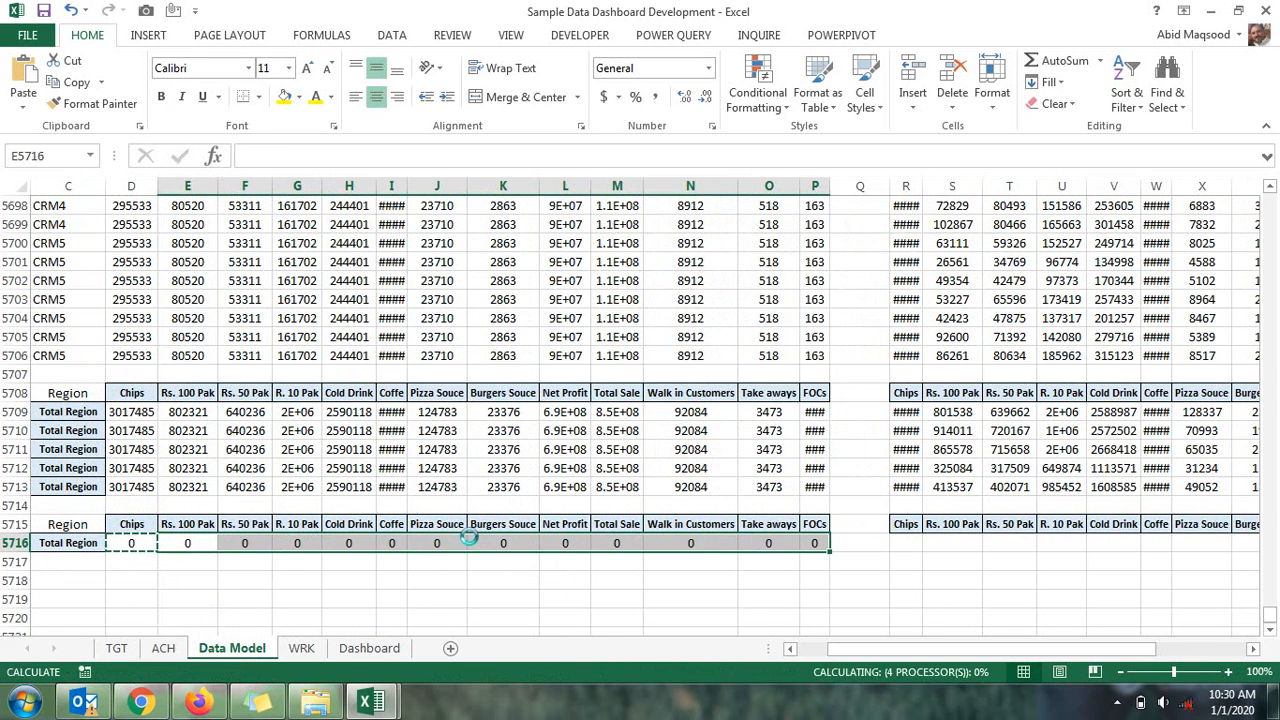
Copy the Total Region sum formula into the achievement columns of row 5716, from R5716 to AD5716
key("ctrl+Right")
key("Right")
key("Right")
key("shift+Right")
key("shift+Right")
key("shift+Right")
key("shift+Right")
key("shift+Right")
key("shift+Right")
key("shift+Right")
key("shift+Right")
key("shift+Right")
key("shift+Right")
key("shift+Right")
key("shift+Right")
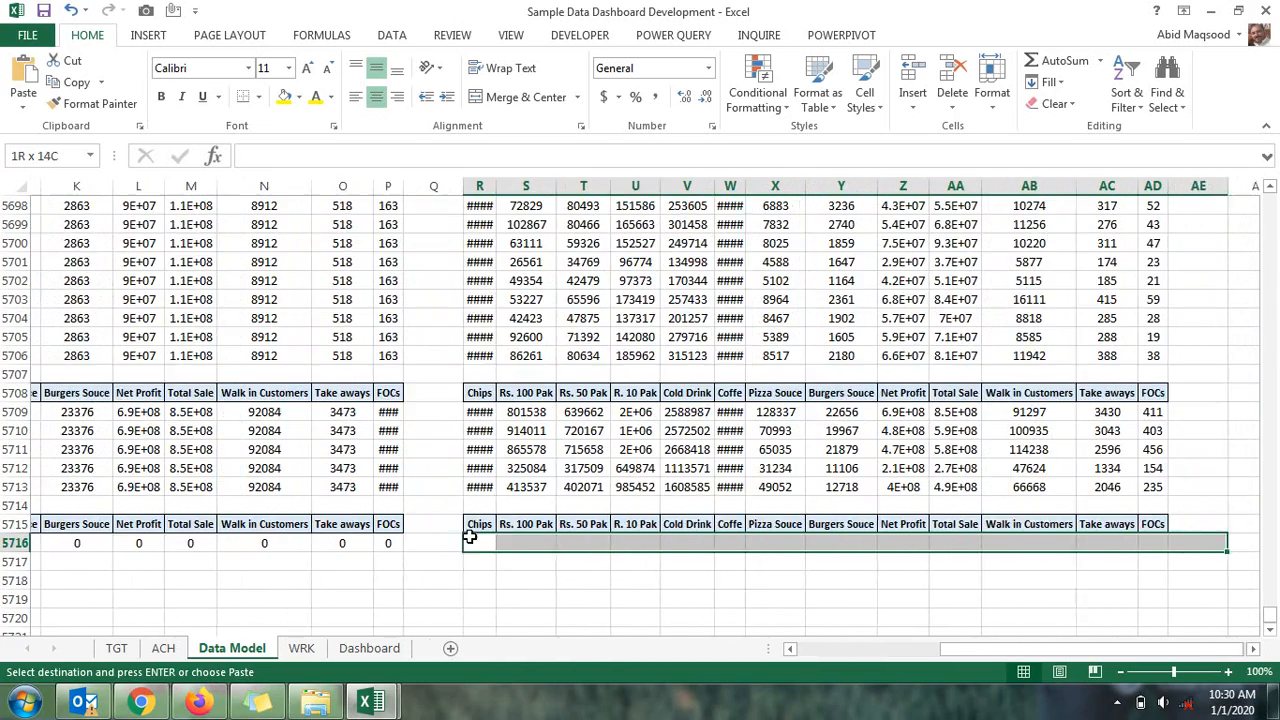
key("ctrl+v")
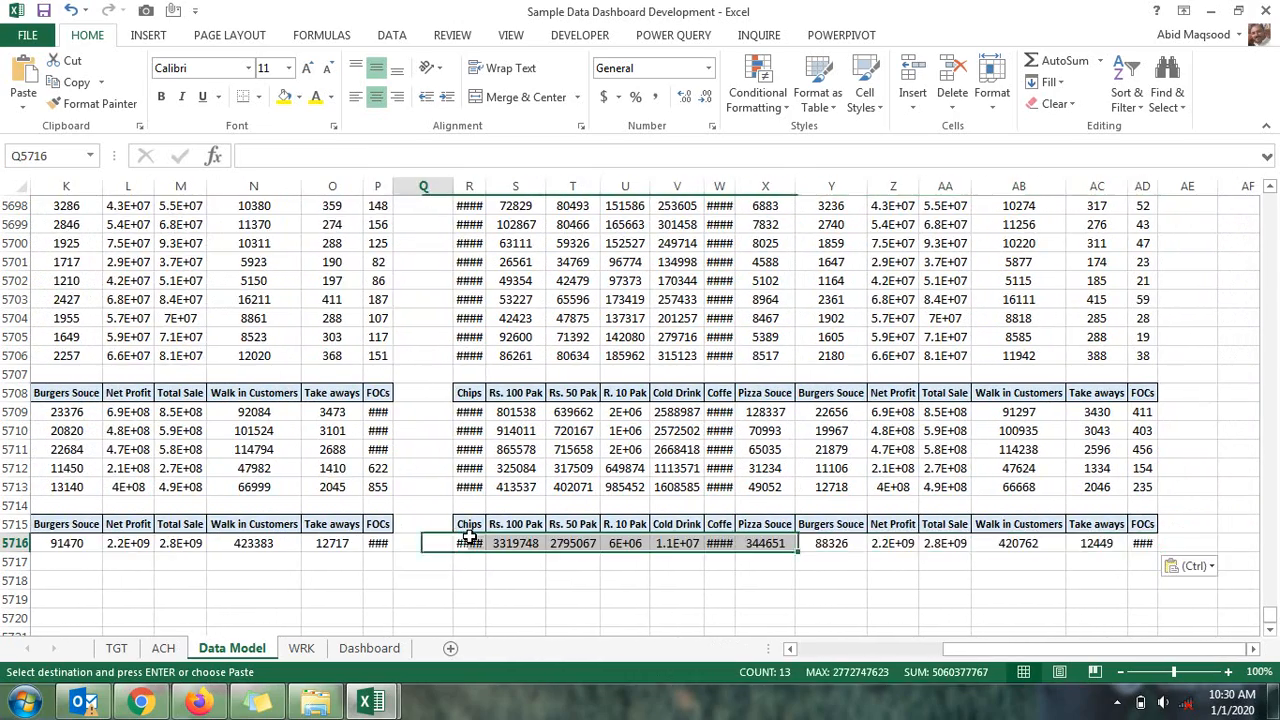
key("Home")
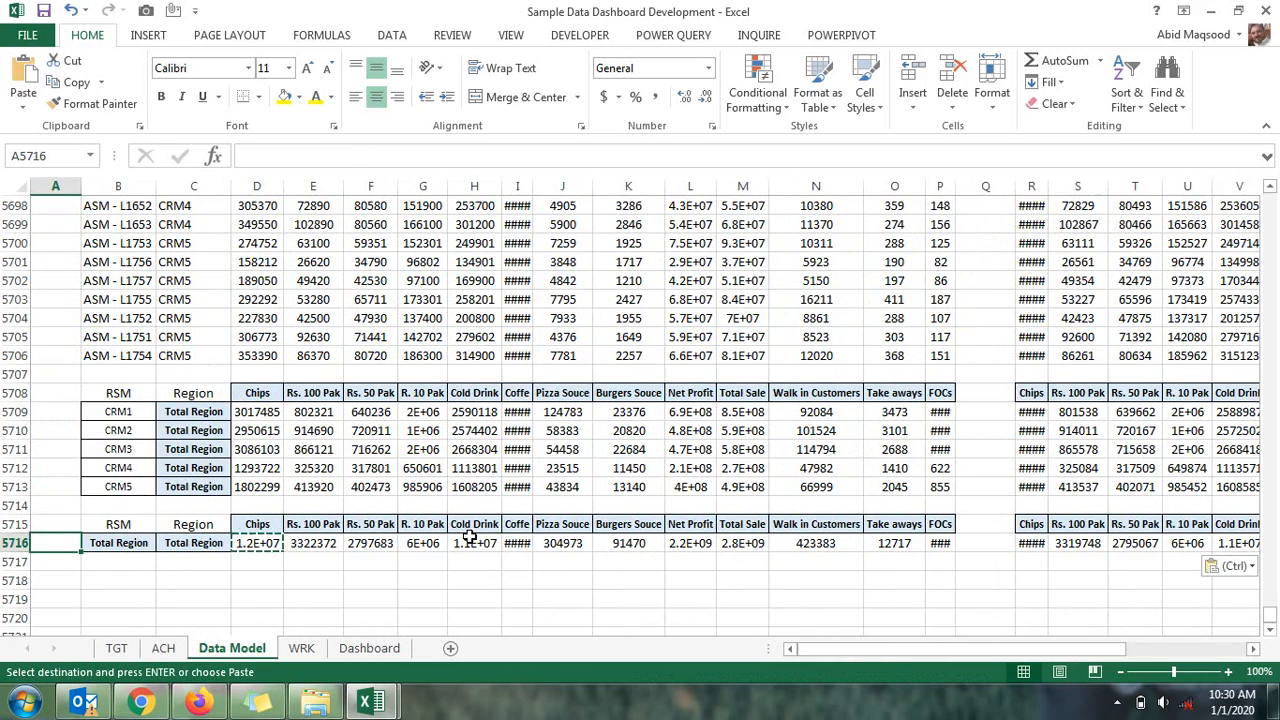
On the WRK sheet, enter a formula in AE2 that references the selected month's name
left_click(292, 646)
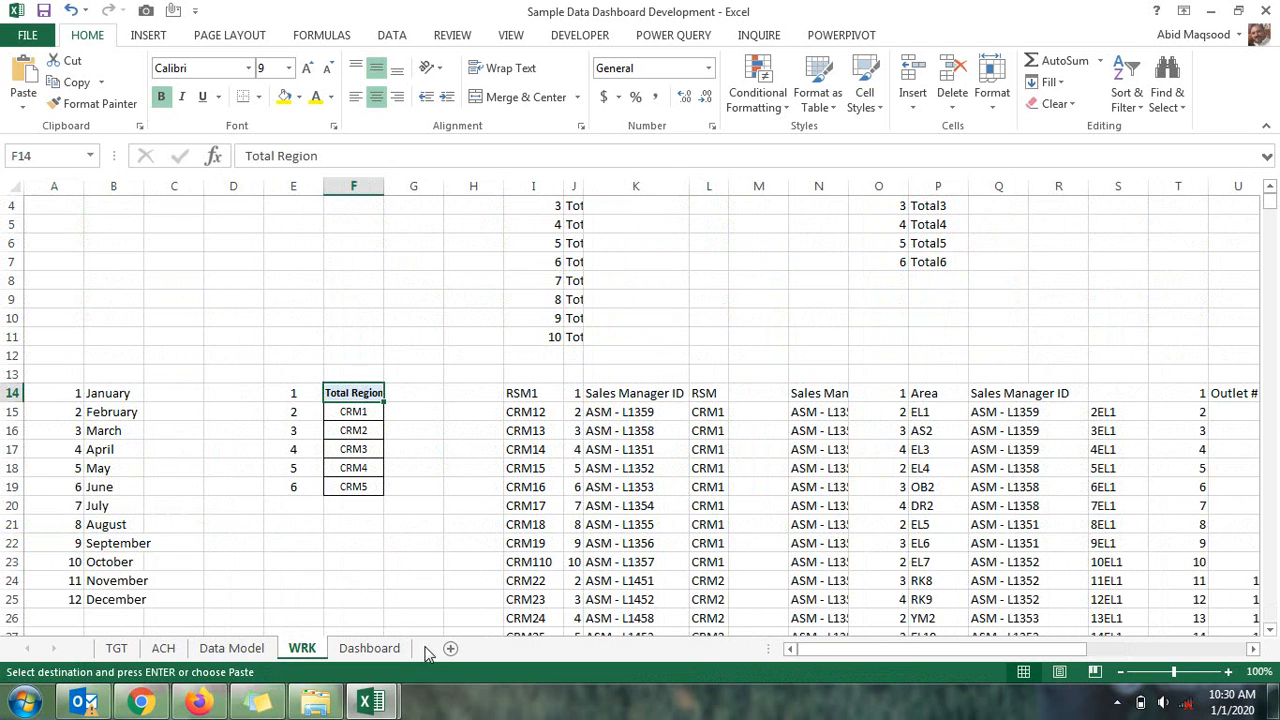
left_click(369, 648)
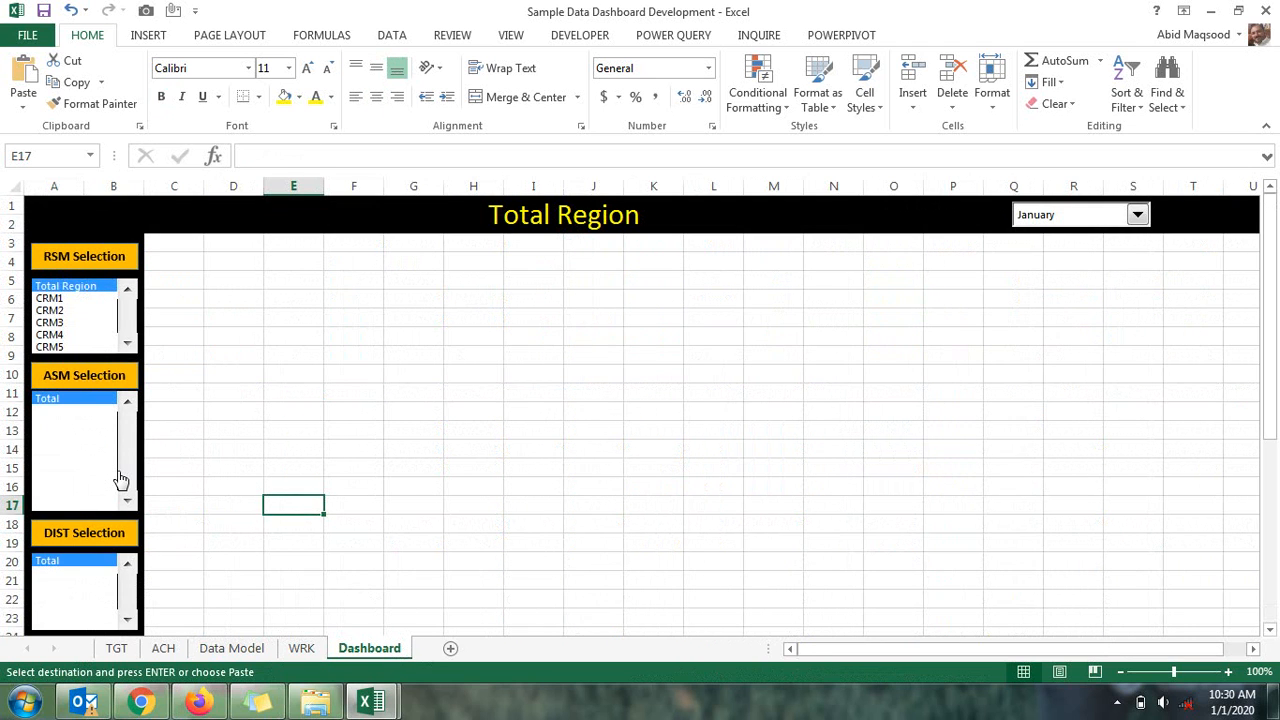
left_click(300, 652)
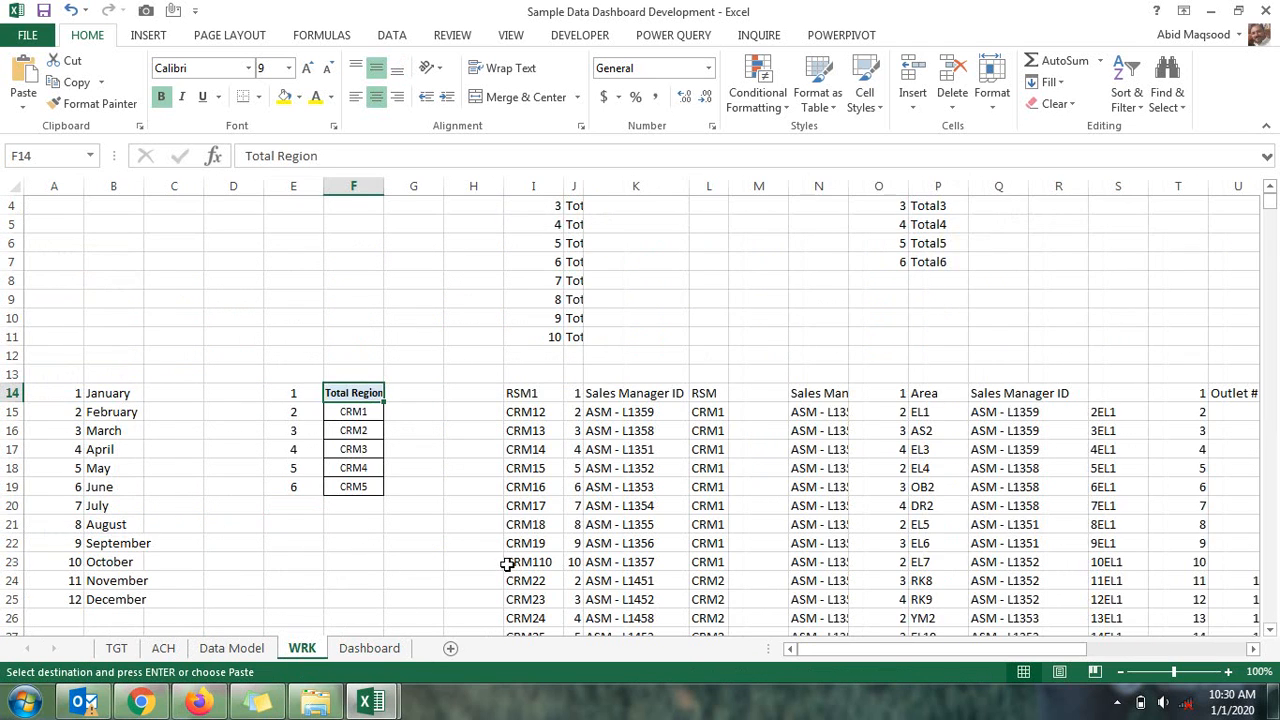
scroll(508, 565, "up", 1)
left_click_drag(832, 648, 992, 648)
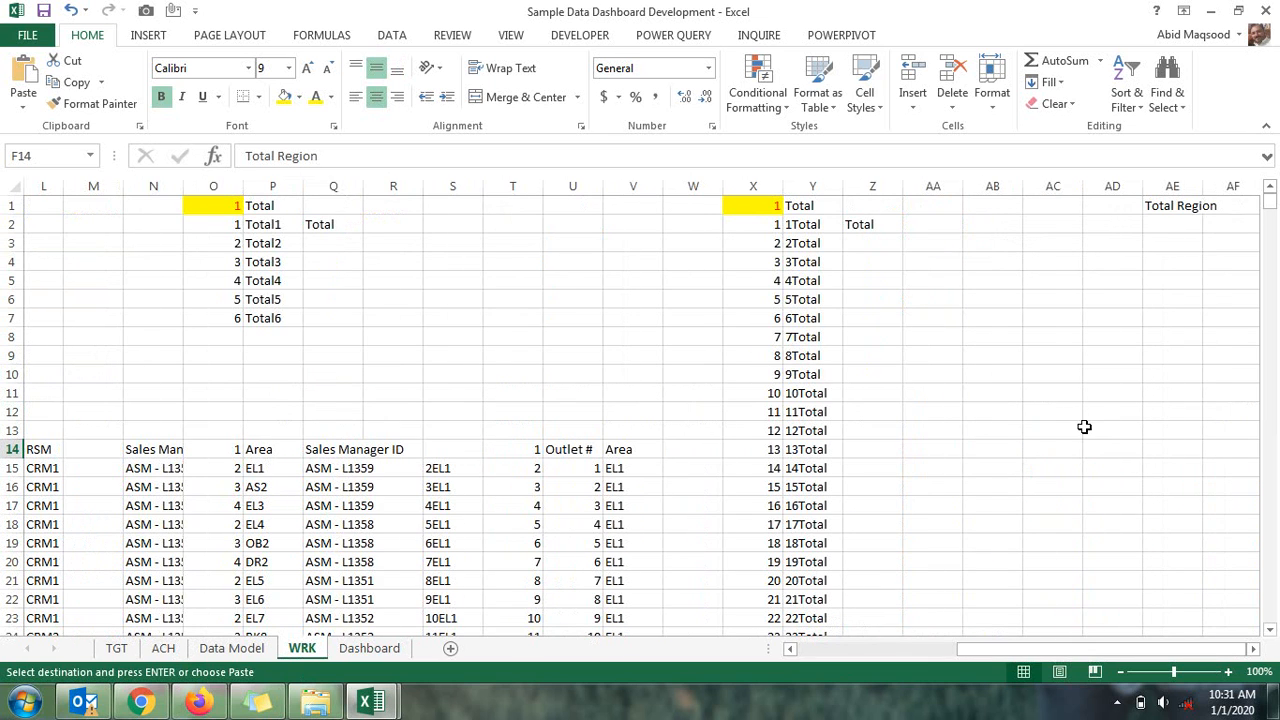
left_click(1187, 206)
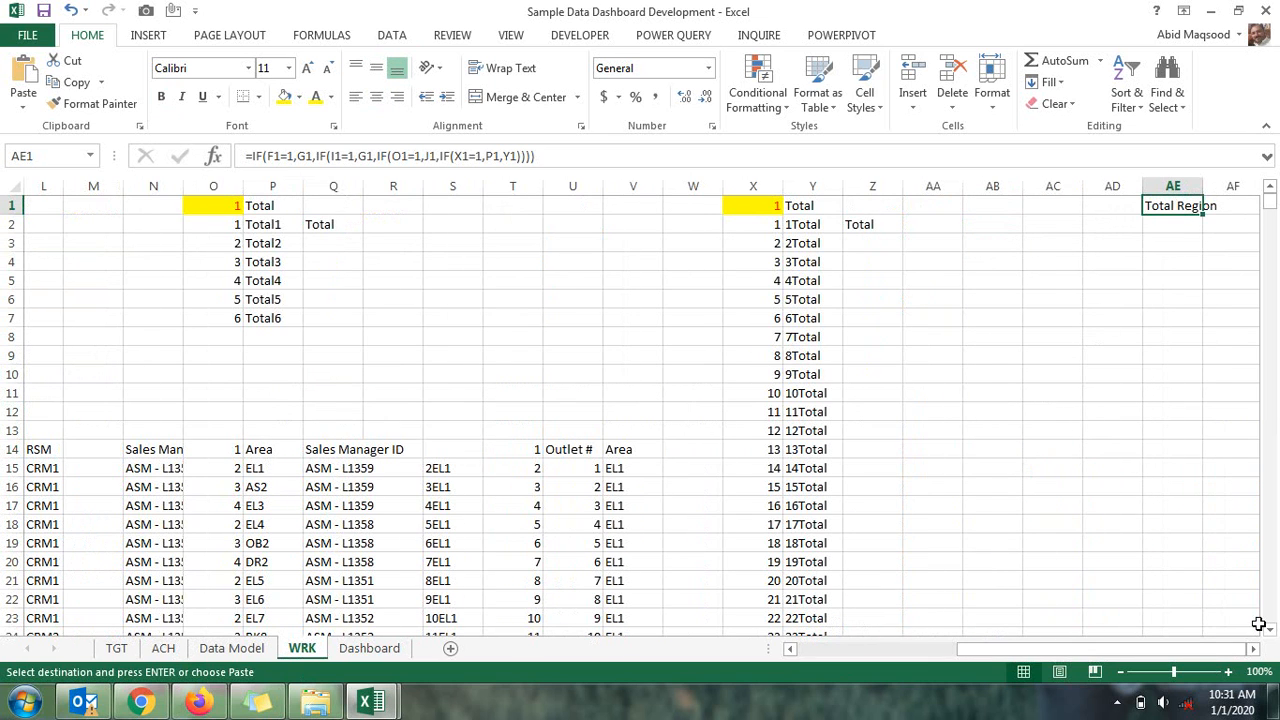
key("Down")
type("=")
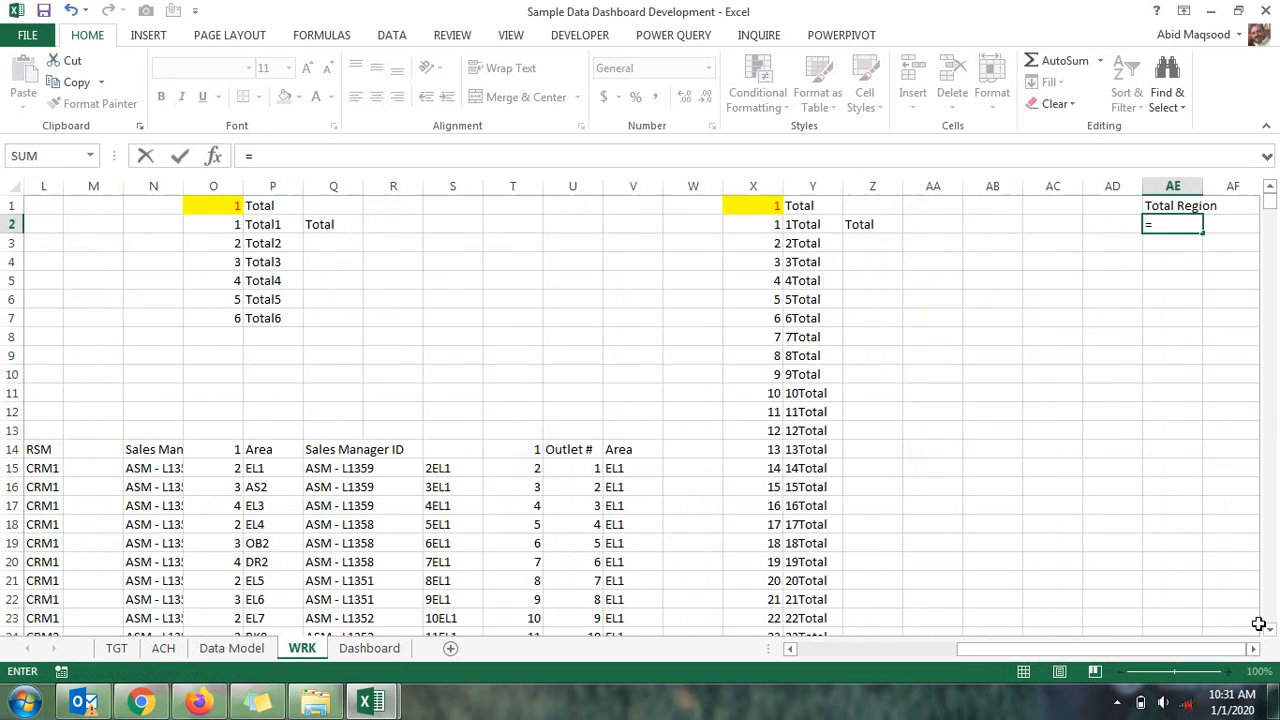
key("ctrl+Home")
key("Return")
key("Right")
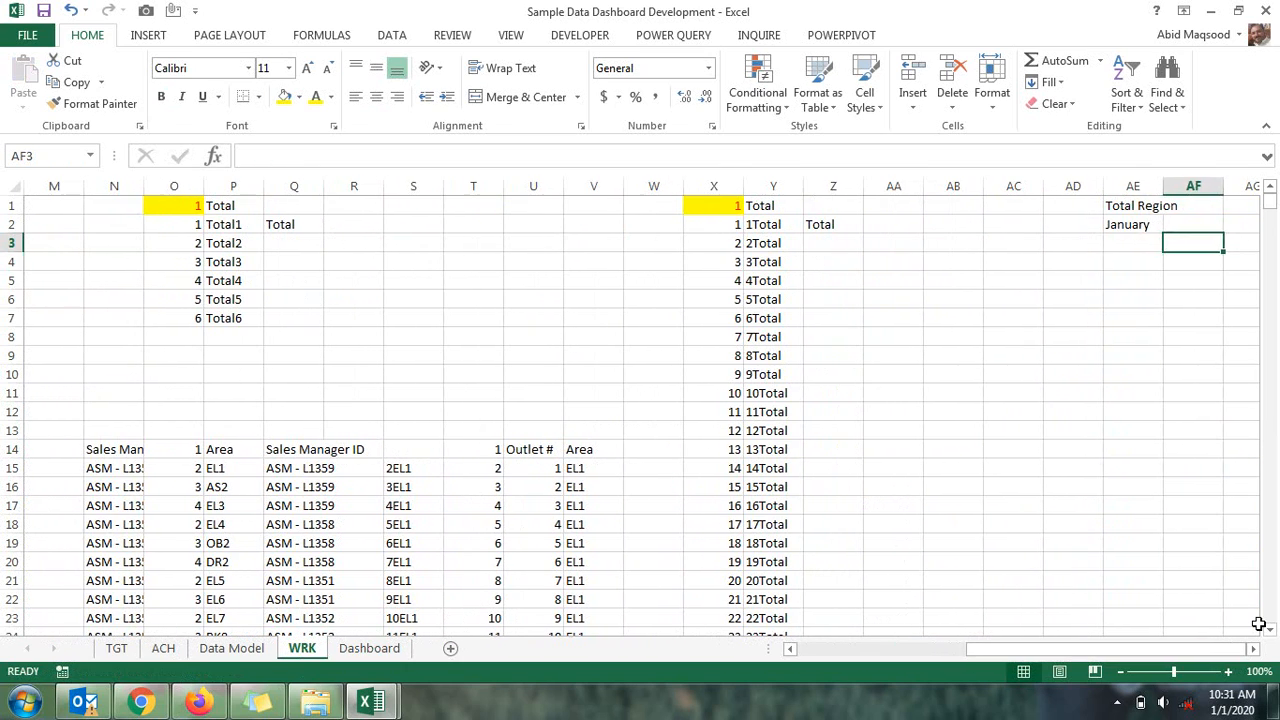
Enter the row labels TGT in AE5 and ACH in AE6
key("Down")
key("Down")
key("Right")
key("Right")
key("Right")
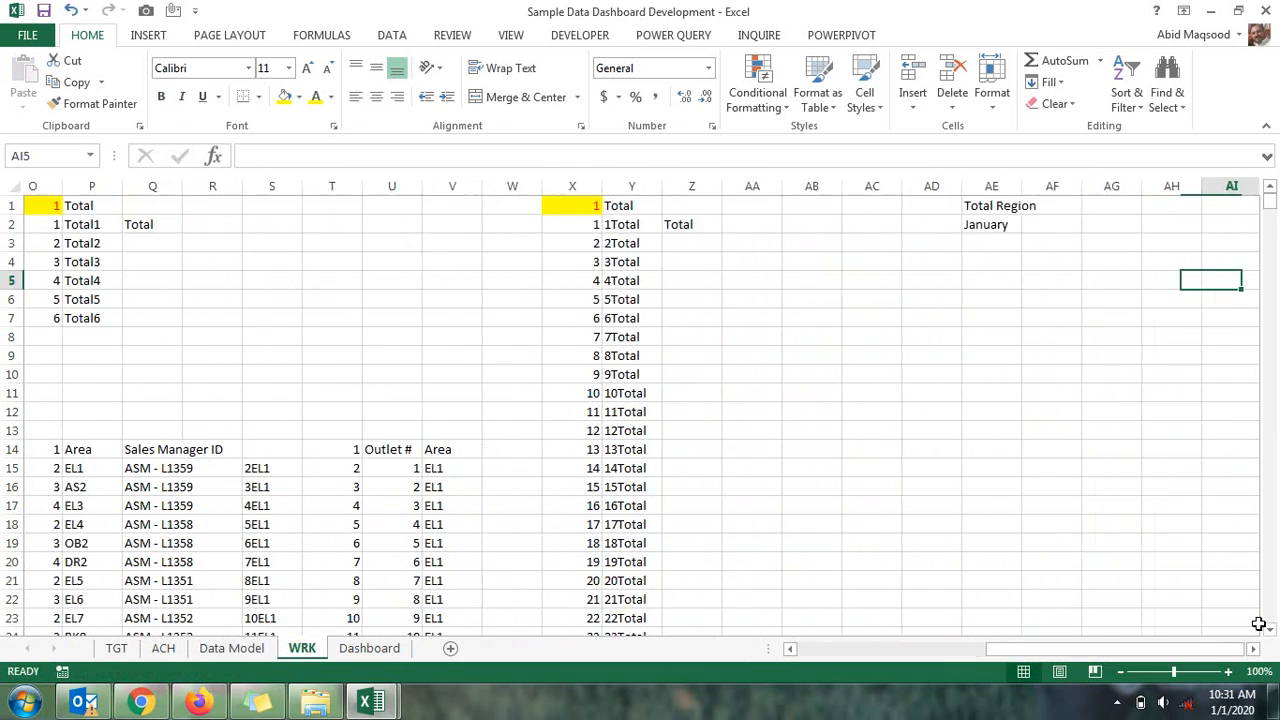
key("Left")
key("Left")
key("Left")
key("Left")
type("TGT")
key("Return")
type("ACH")
key("Return")
key("Up")
key("Up")
key("Right")
type("=sum")
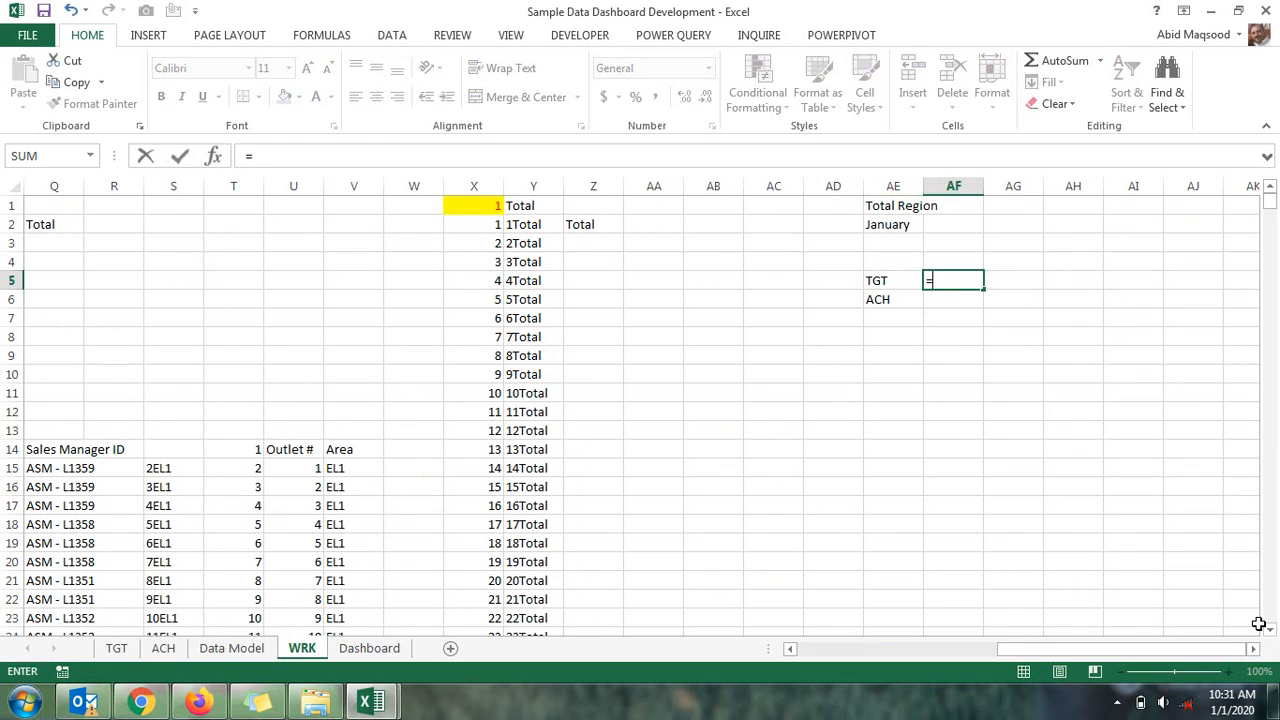
key("Down")
key("Down")
key("Tab")
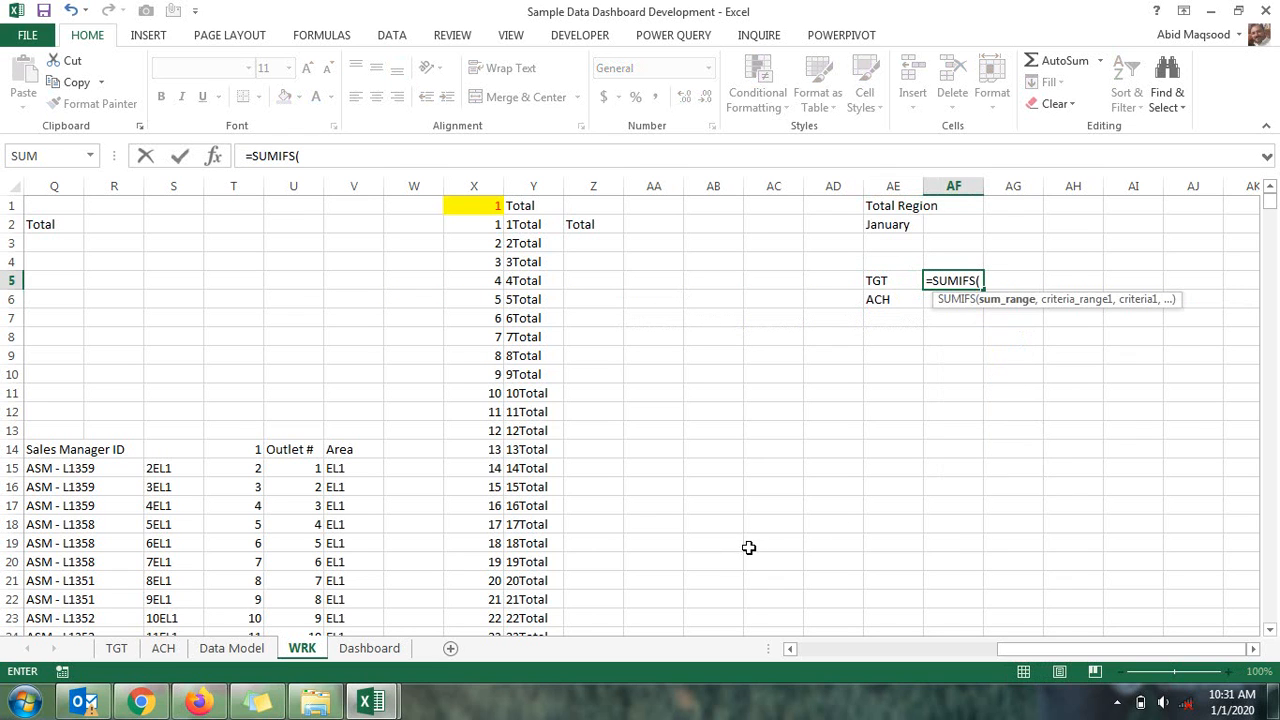
key("Escape")
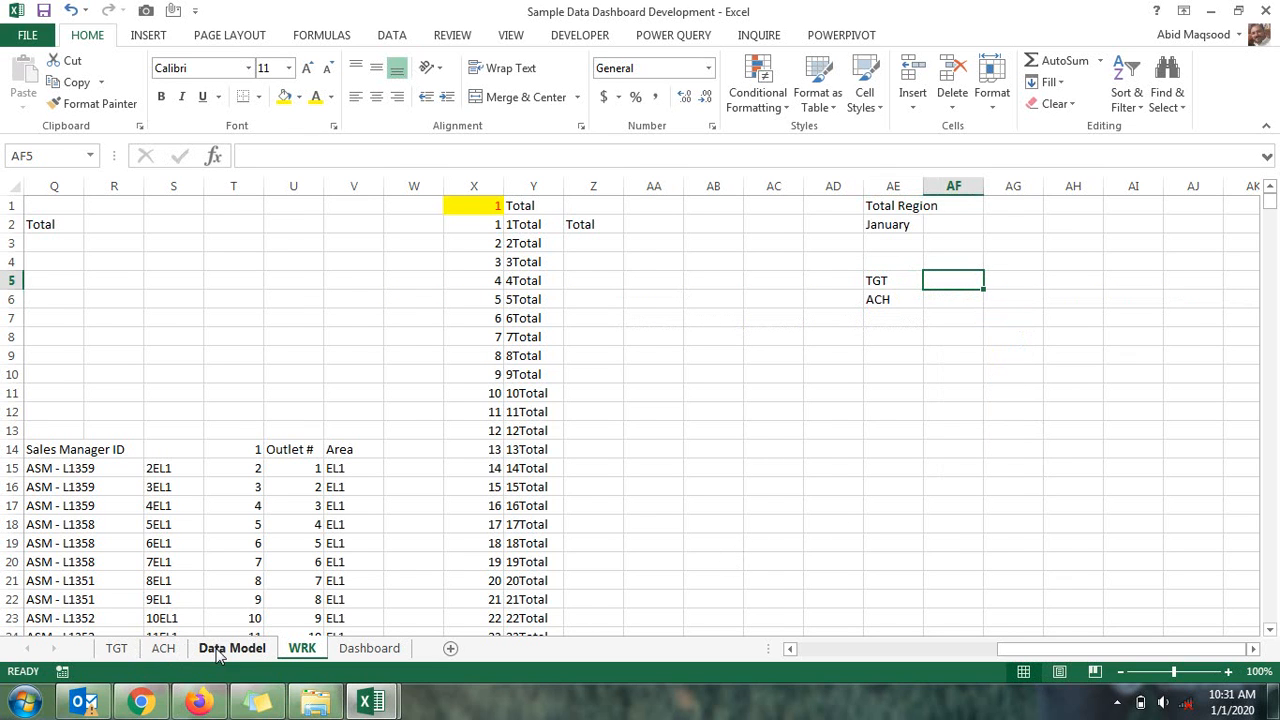
Copy the Chips-to-FOCs headers in Data Model D5707:P5708 to the WRK sheet starting at AF4
left_click(231, 648)
left_click_drag(257, 392, 938, 392)
key("ctrl+c")
left_click(301, 648)
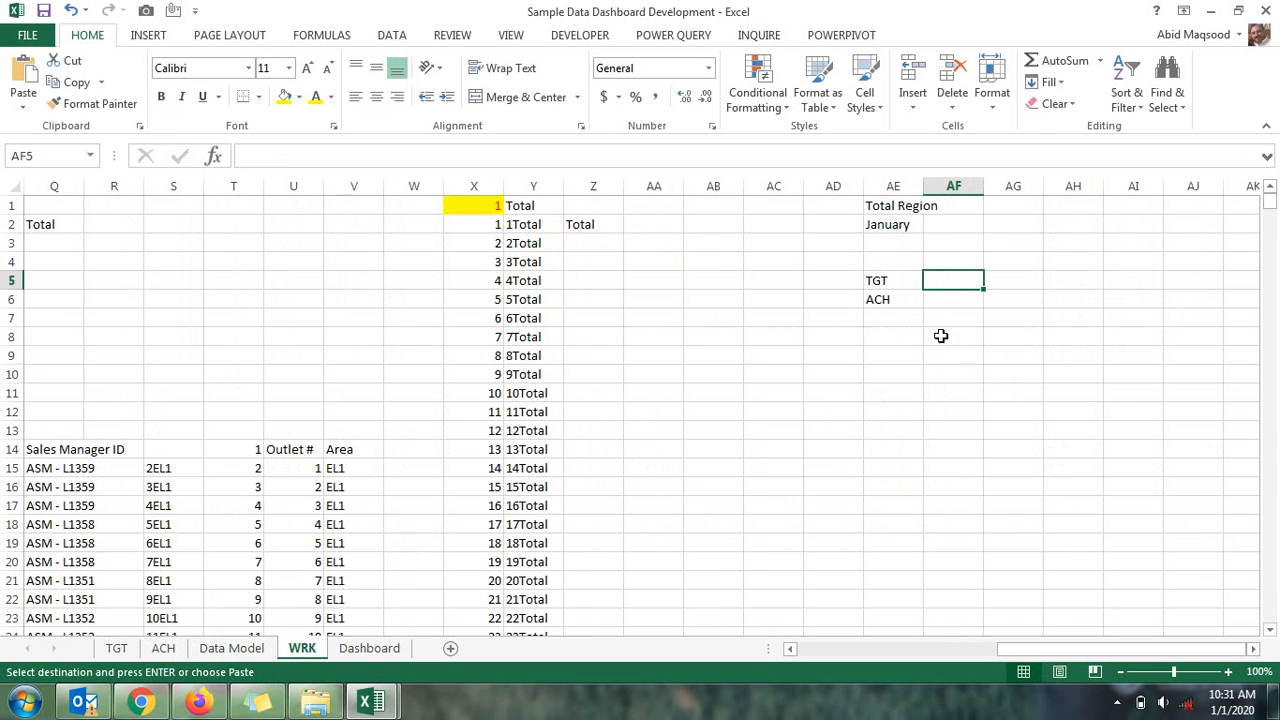
left_click(934, 265)
key("ctrl+v")
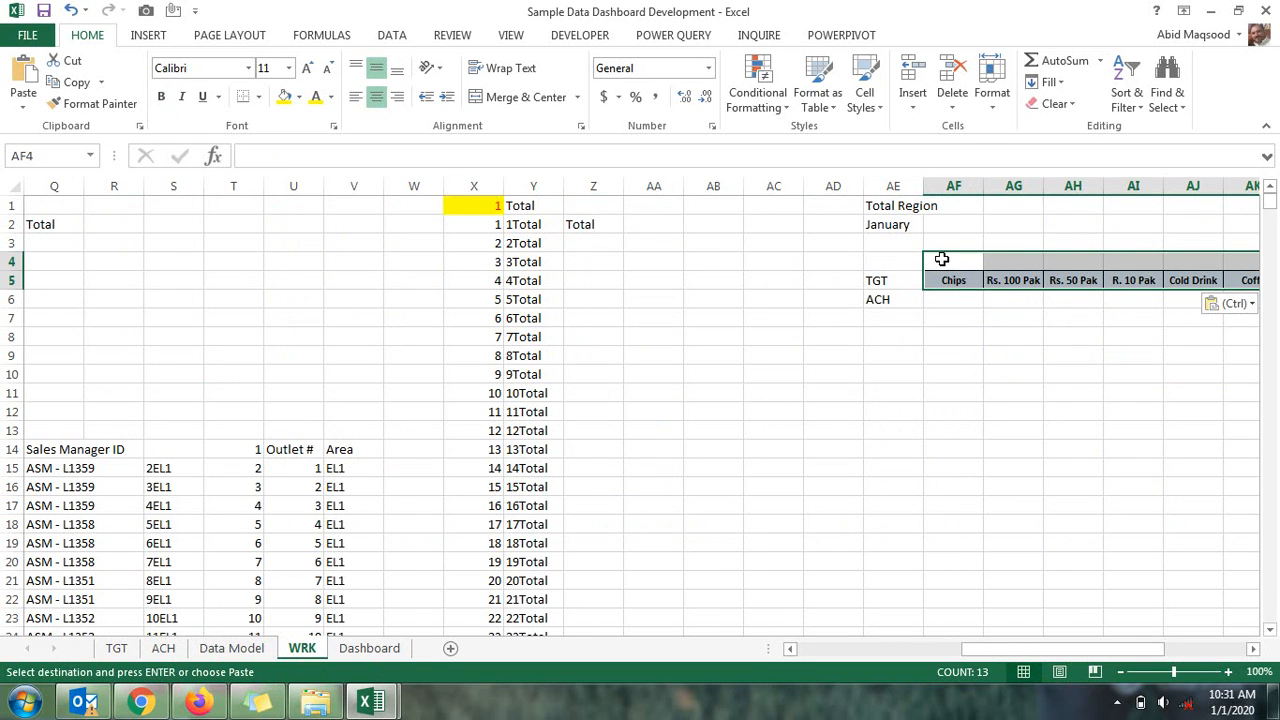
Shift the TGT and ACH labels down to AE6:AE7 and clear AE5
left_click_drag(882, 282, 880, 294)
key("ctrl+c")
left_click(891, 299)
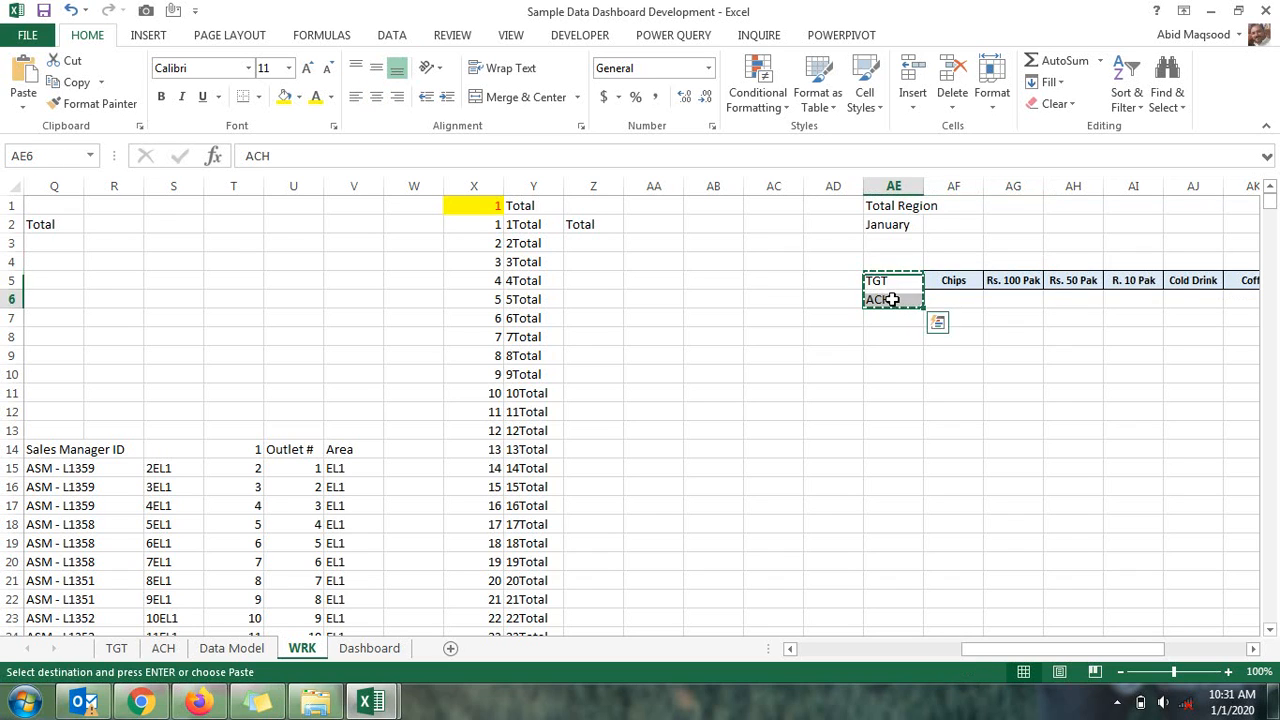
key("Return")
left_click(887, 282)
key("Delete")
key("Down")
key("Right")
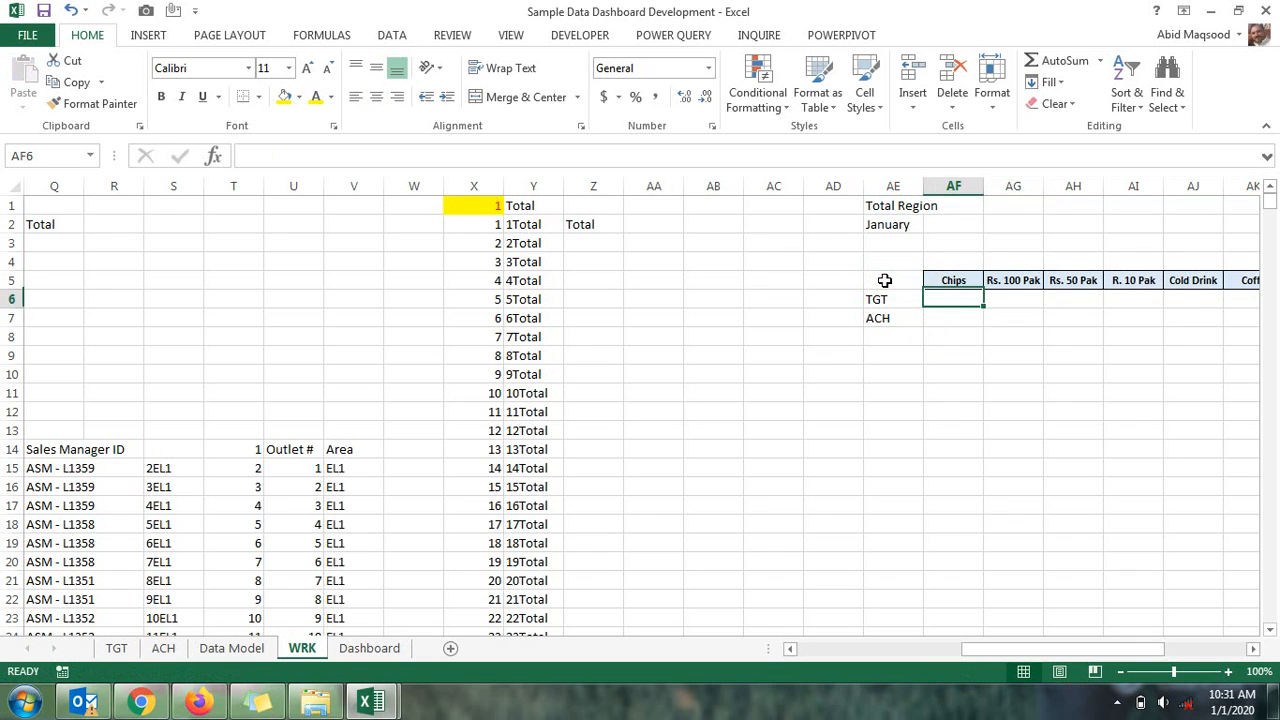
Start a SUMIFS formula in AF6 with 'Data Model'!D:D as the sum range and 'Data Model'!$B:$B as the criteria range
type("=sumifs")
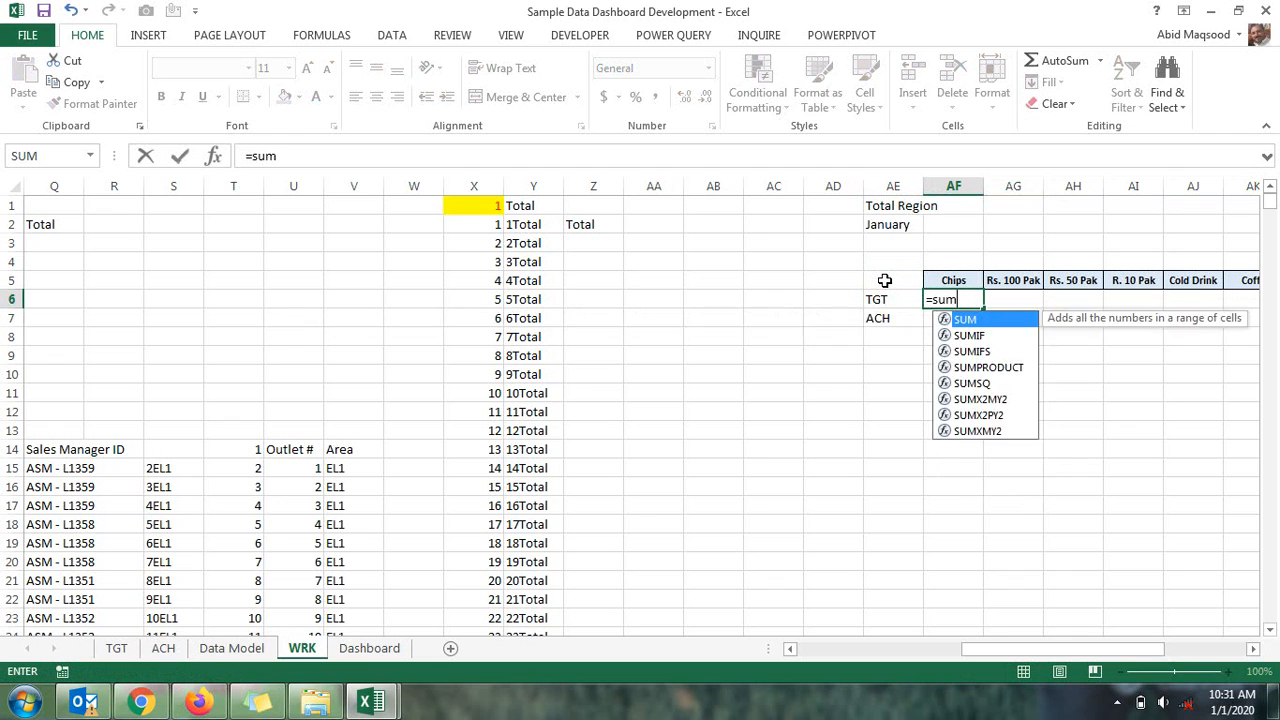
key("Tab")
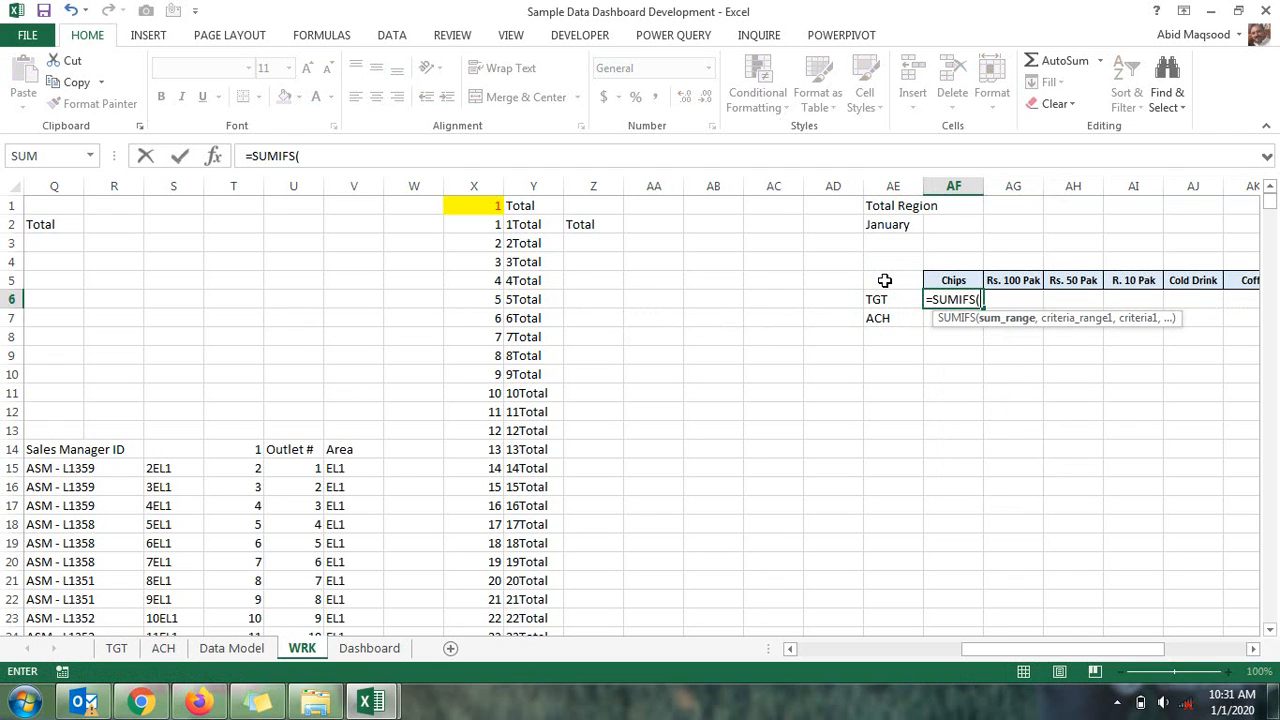
left_click(231, 648)
left_click(266, 185)
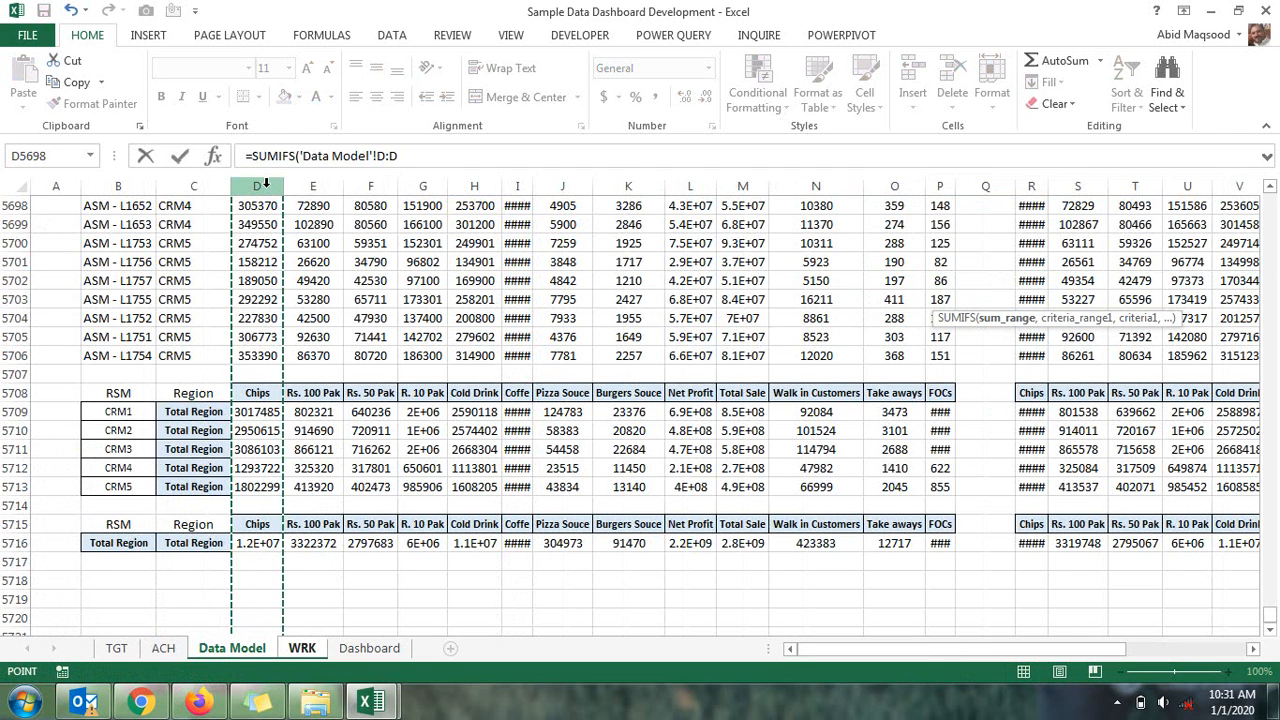
type(",")
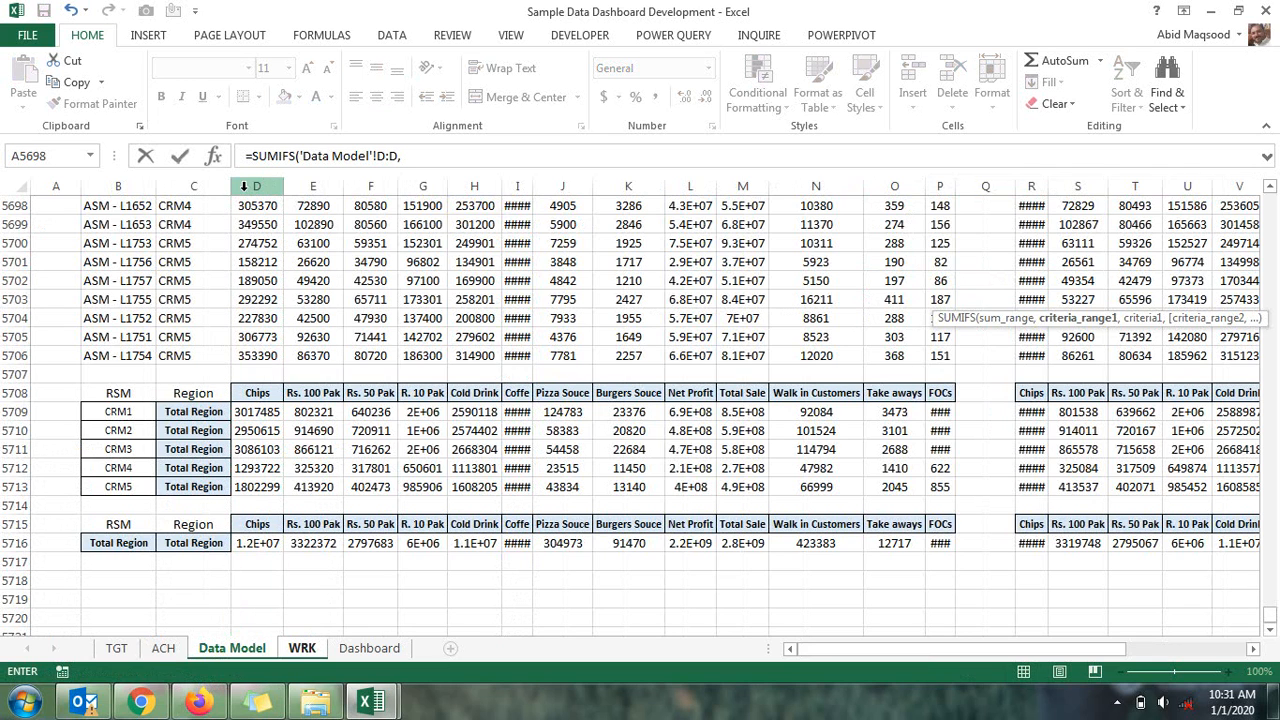
left_click(122, 185)
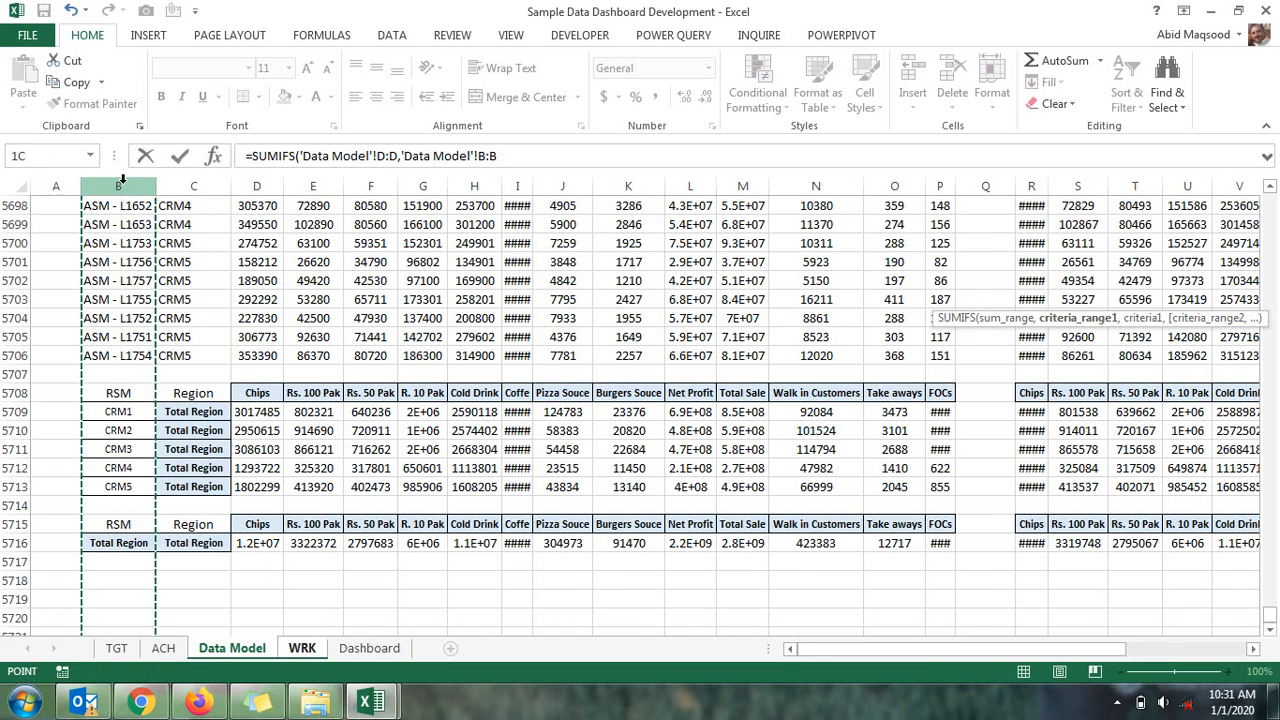
key("F4")
type(",")
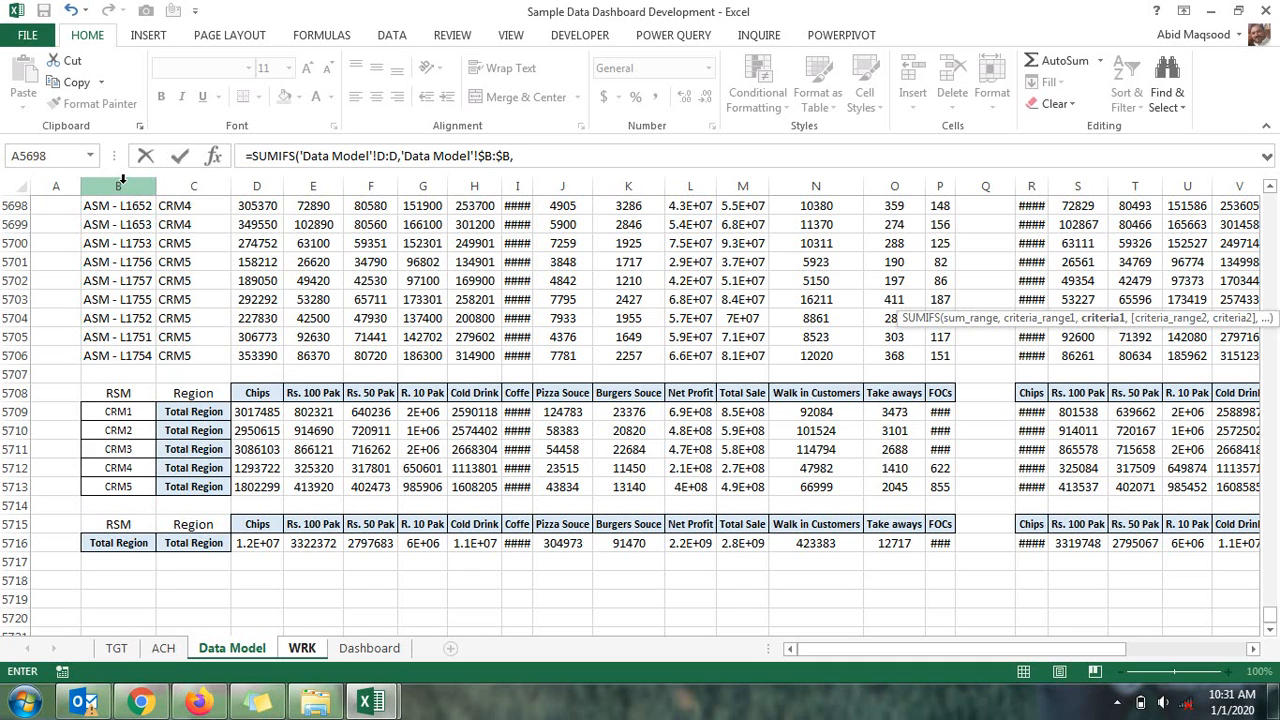
Complete the AF6 formula with WRK!$AE$1 as the criterion and fill it across to the FOCs column in AR6
left_click(302, 648)
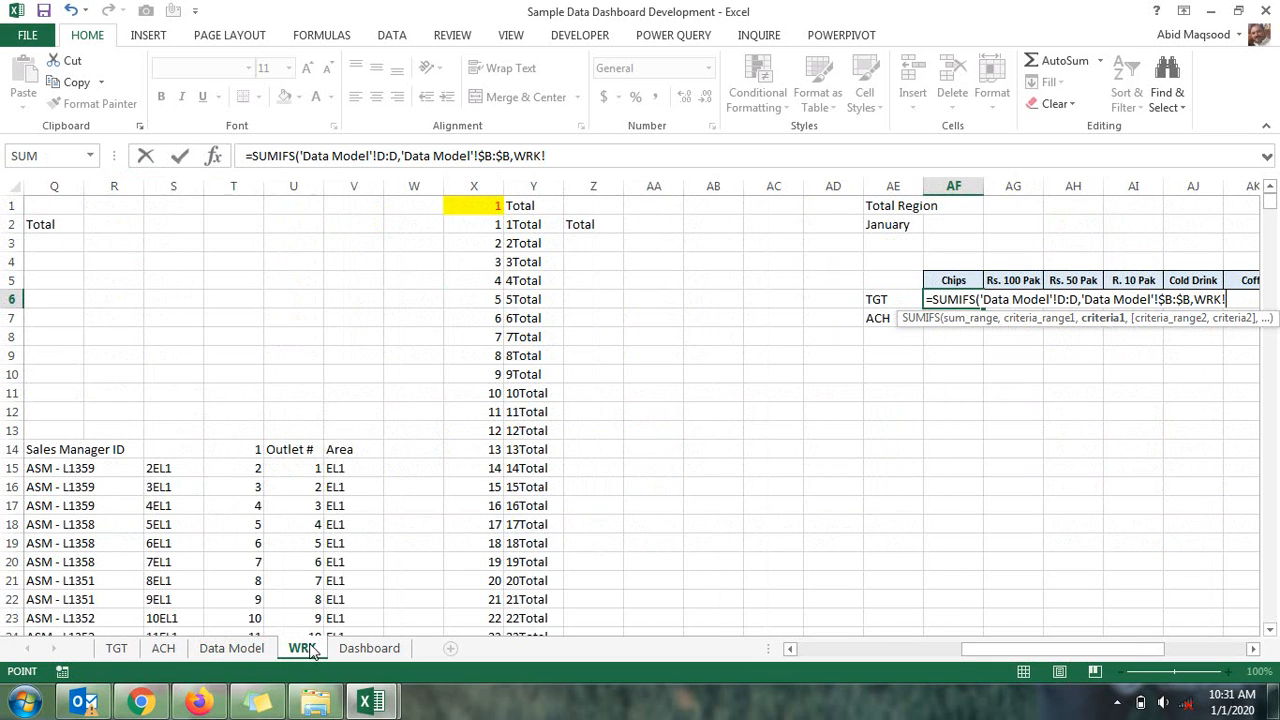
key("Left")
key("F4")
key("F4")
key("Up")
key("Up")
key("Up")
key("Up")
key("Up")
key("F4")
key("Return")
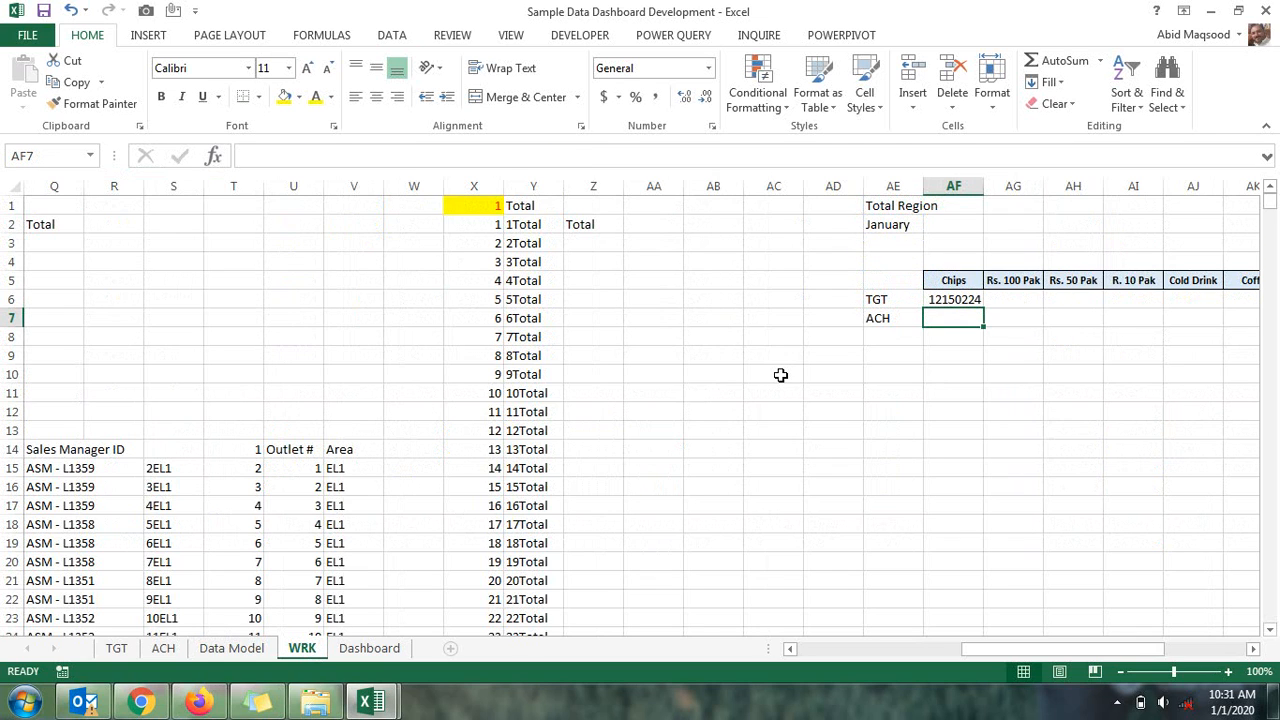
key("Up")
left_click_drag(985, 313, 1230, 316)
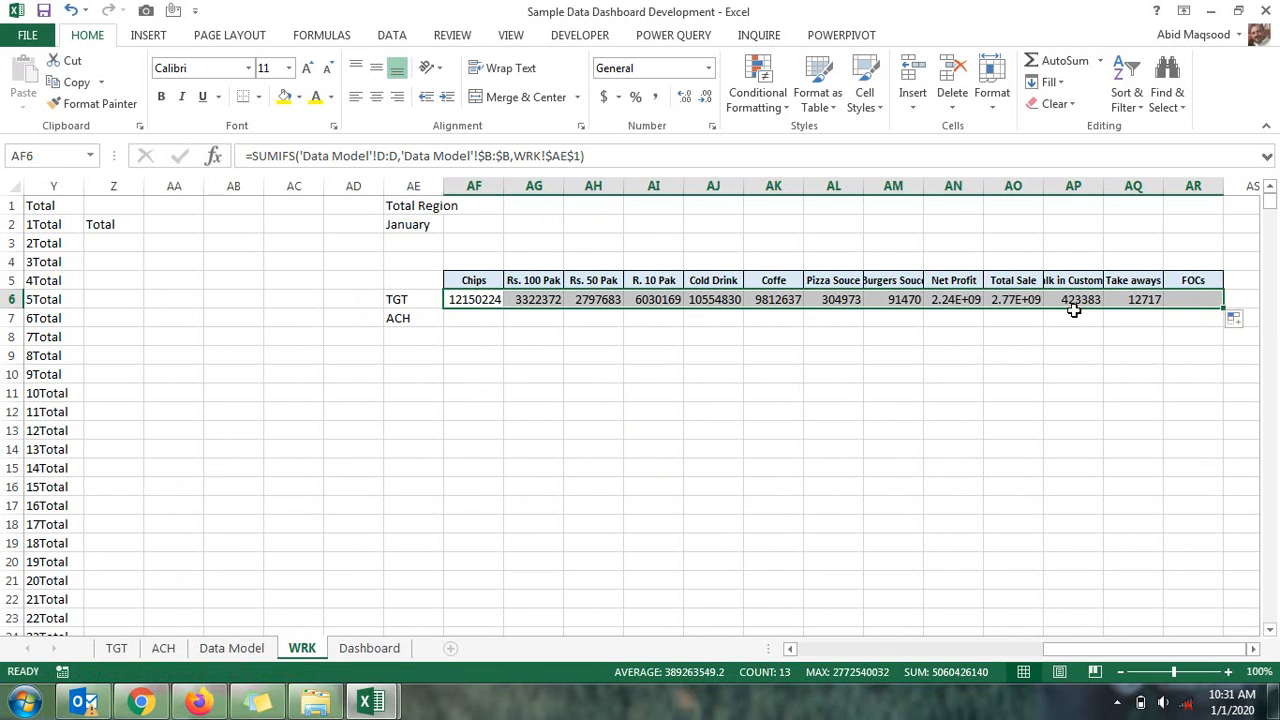
Repeat the AF6 formula in AF7 with 'Data Model'!R:R as the sum range and fill it across to AR7
left_click(215, 650)
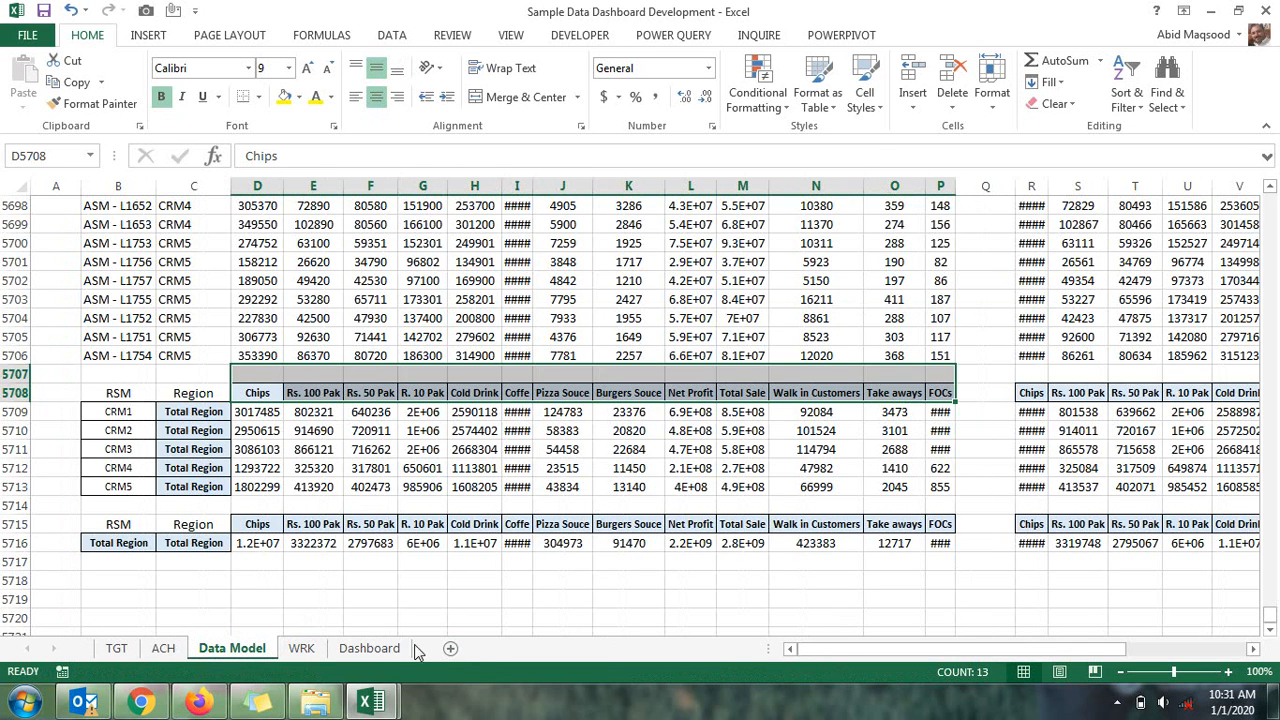
left_click(300, 649)
left_click(473, 320)
key("ctrl+d")
left_click(384, 156)
type("r")
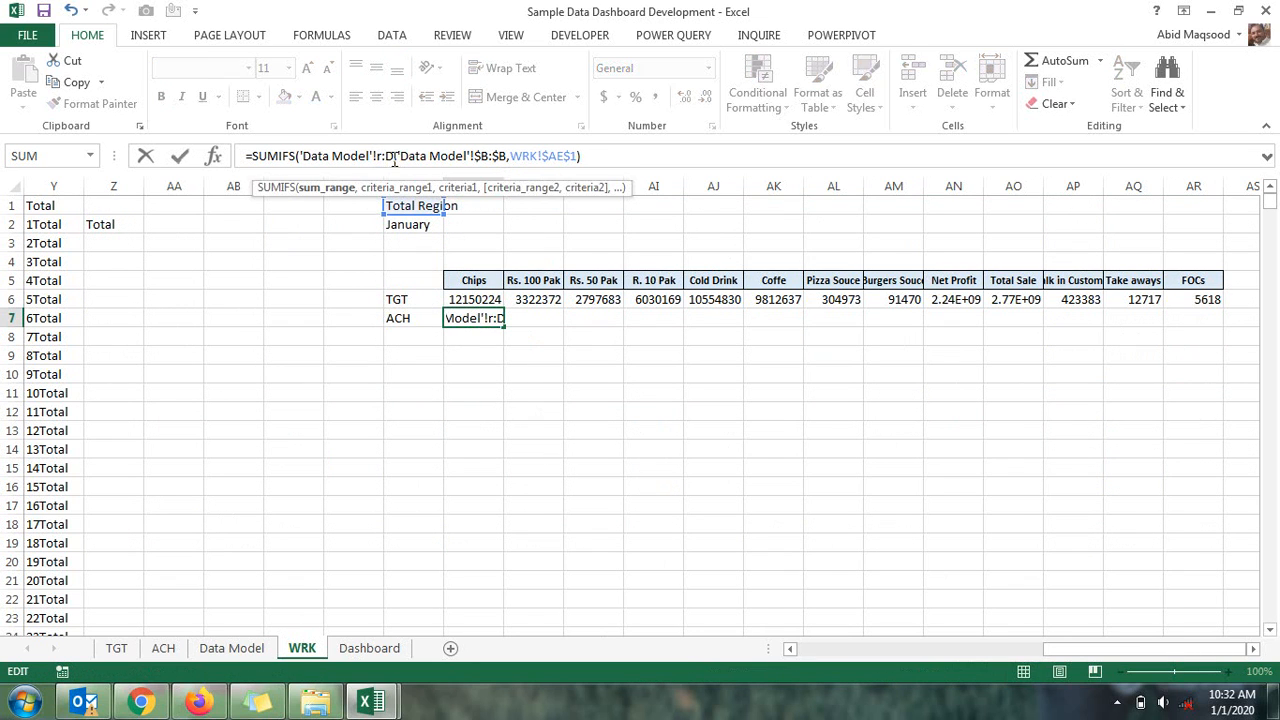
left_click_drag(395, 158, 387, 158)
type("r")
key("ctrl+Return")
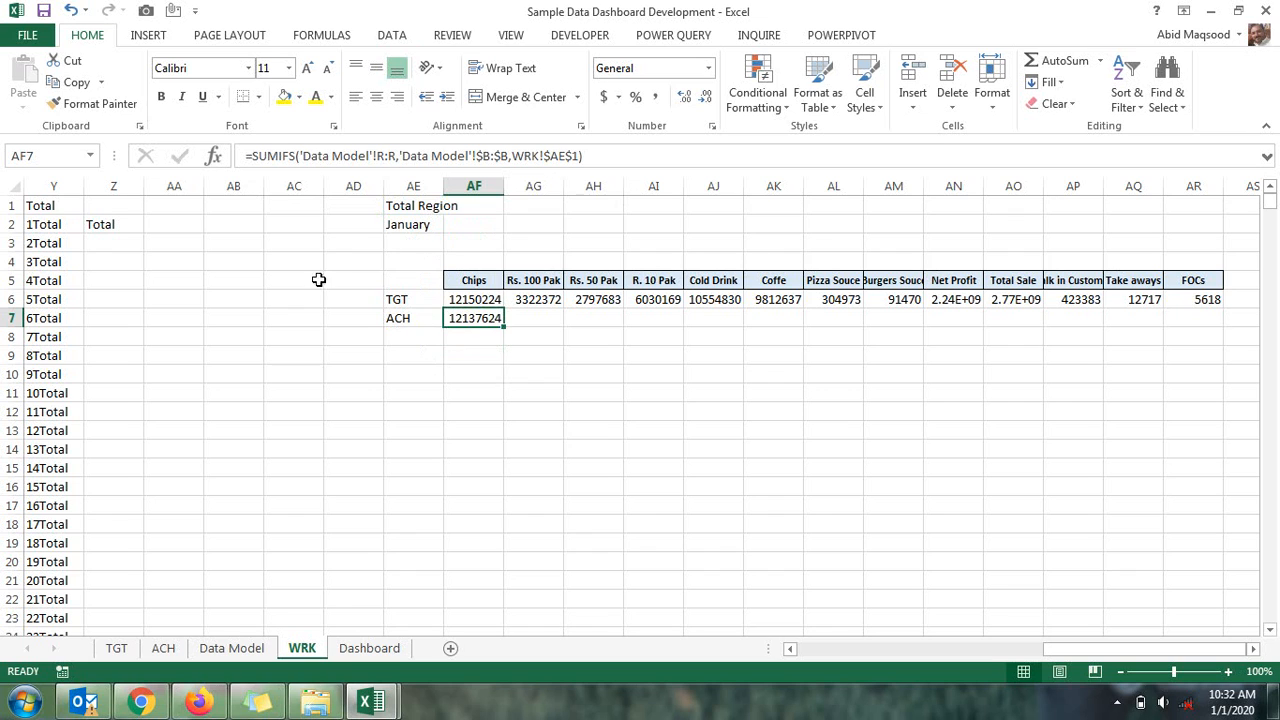
left_click_drag(501, 330, 1214, 332)
left_click(940, 340)
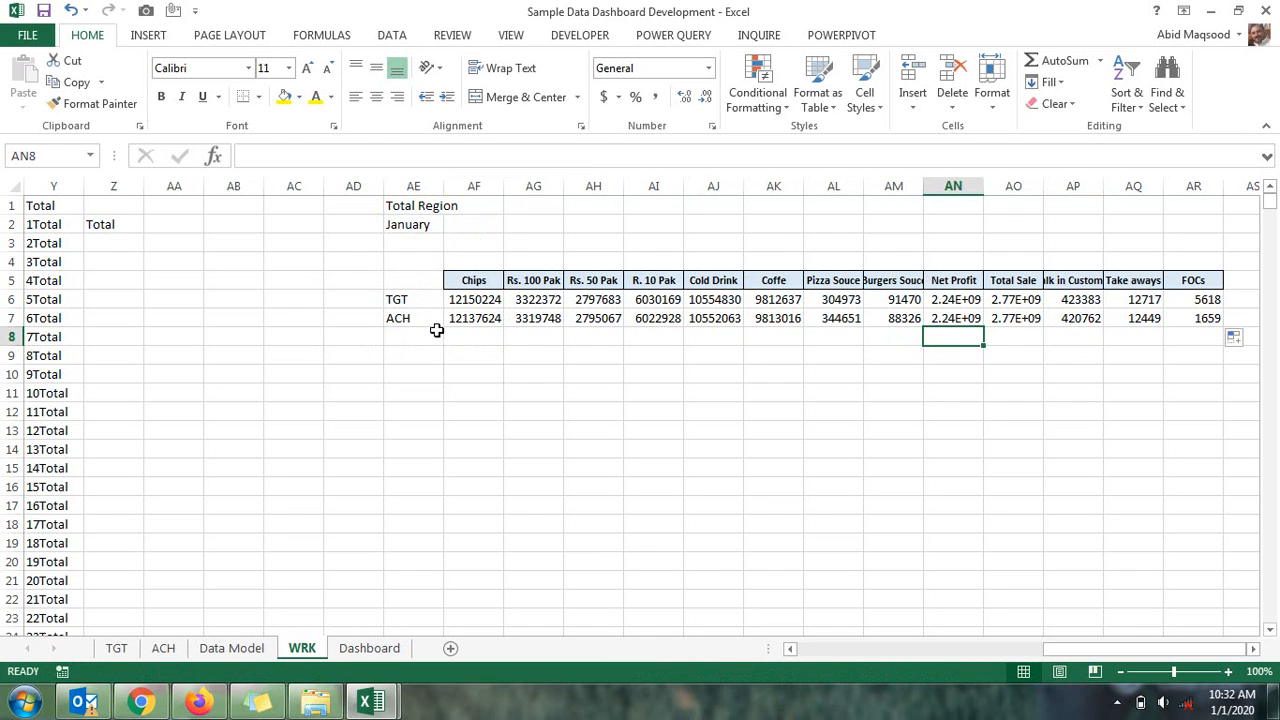
Enter =AF7/AF6 in AF8 as the Chips achievement ratio
left_click(447, 336)
type("=AF7/AF6")
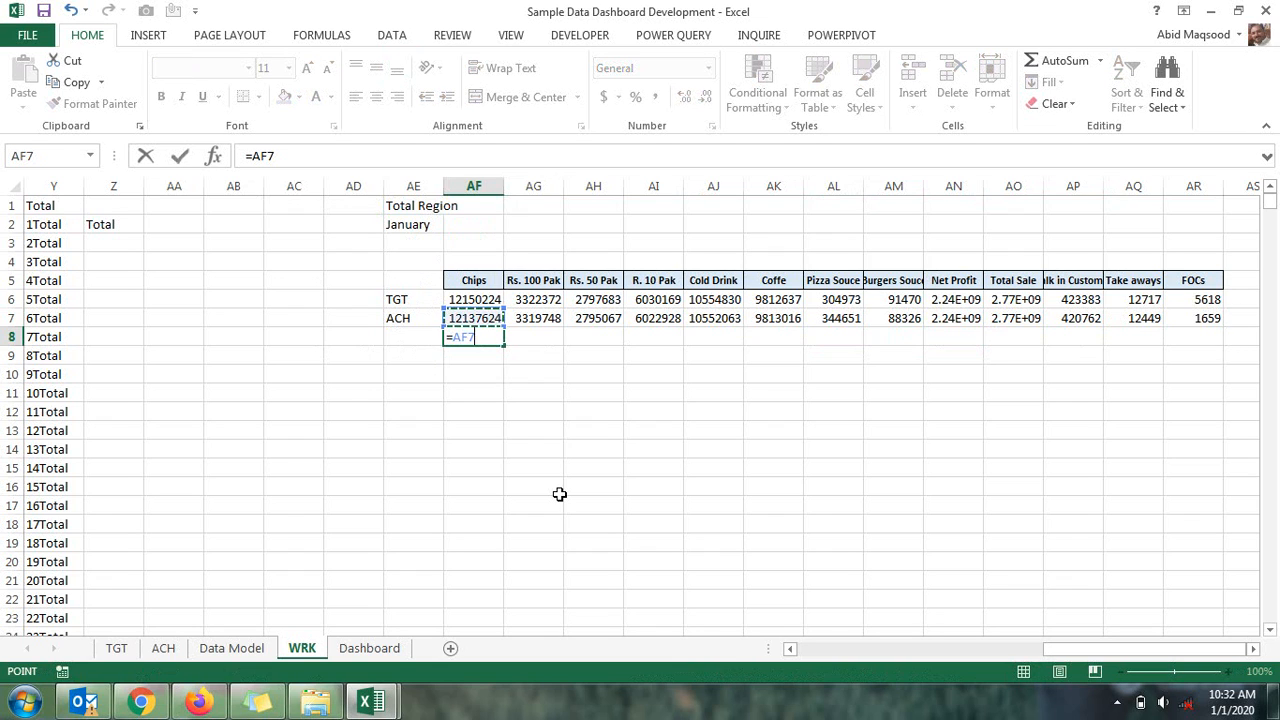
key("Return")
key("Up")
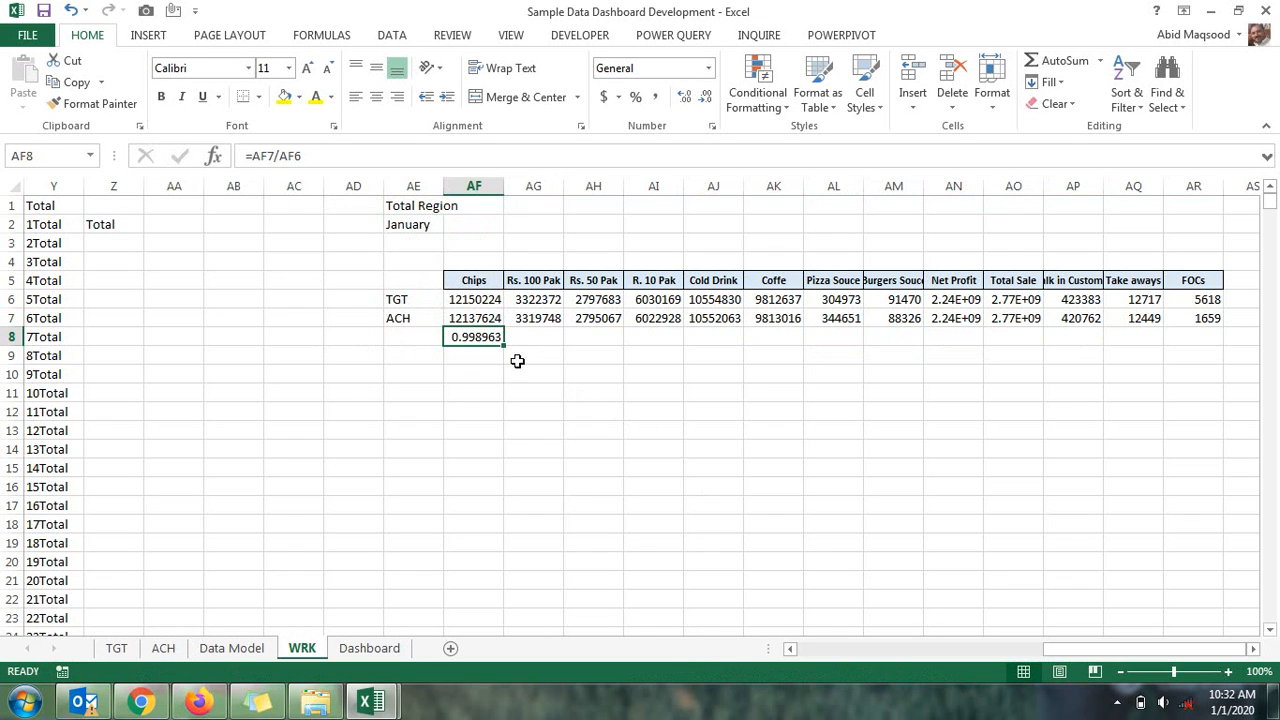
Fill the AF8 ratio formula across to AR8, then centre the row and format it as percentages
left_click_drag(505, 346, 1226, 361)
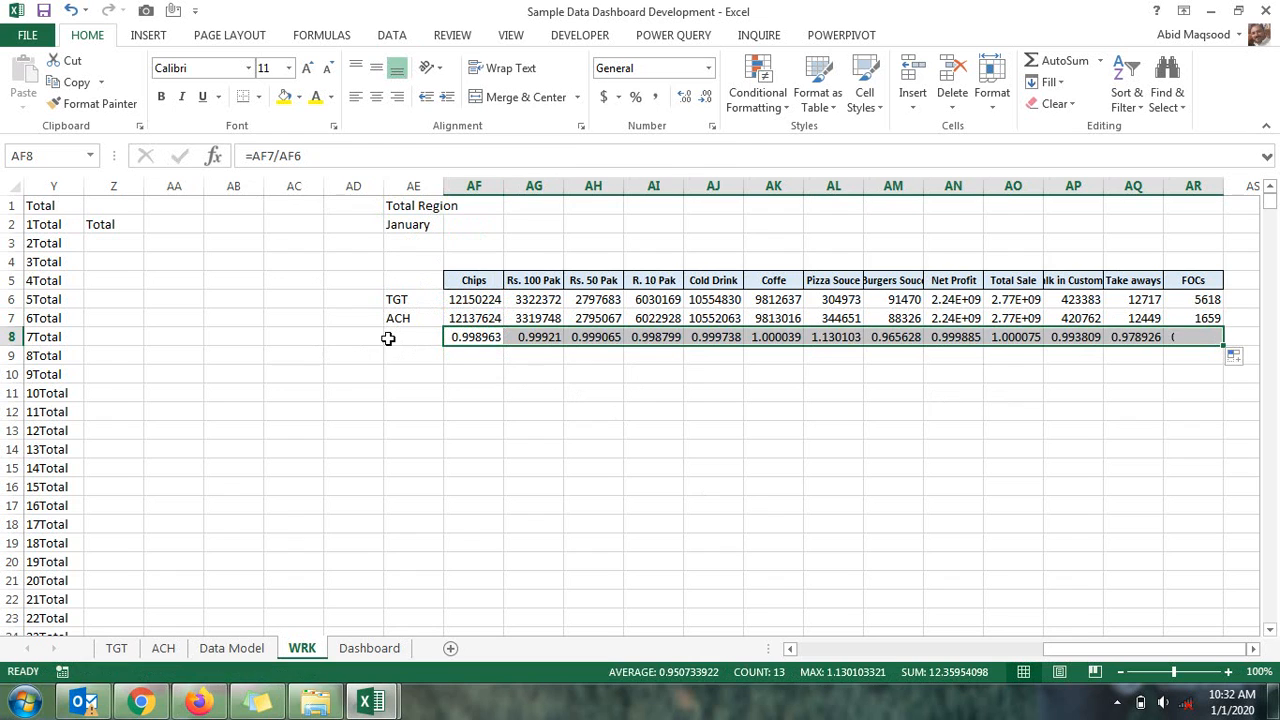
left_click(376, 67)
left_click(376, 96)
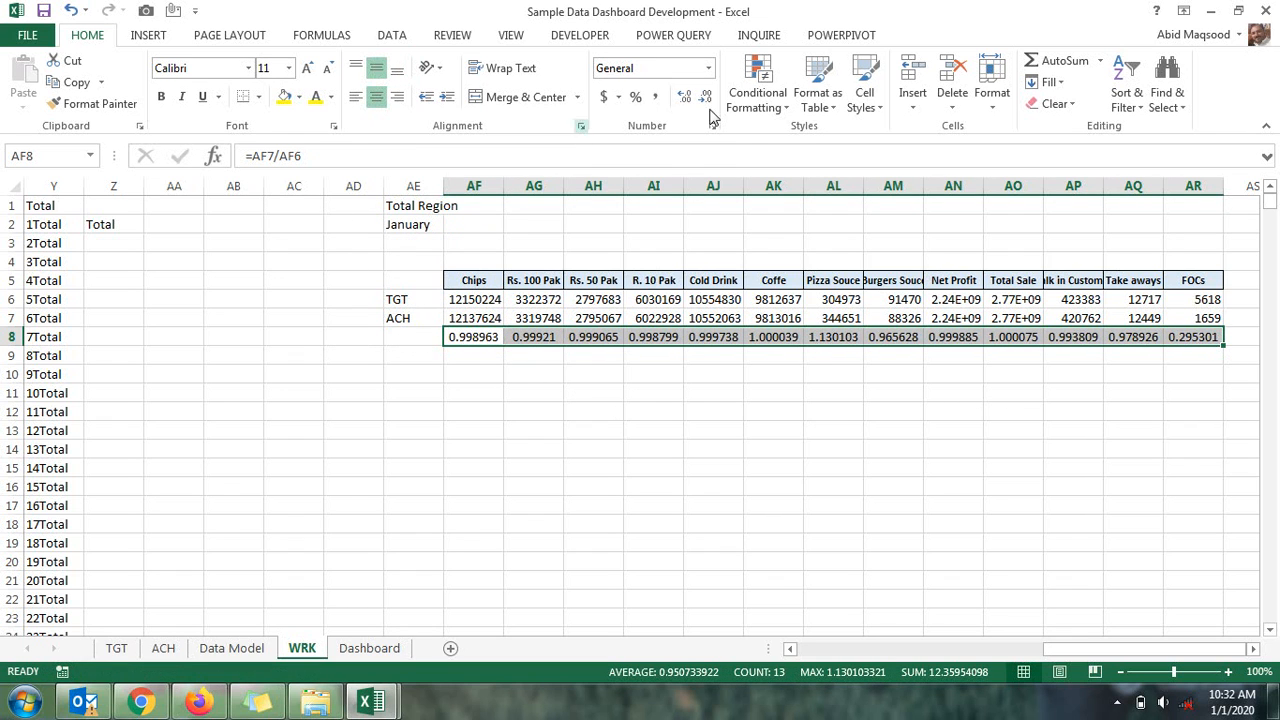
left_click(636, 97)
Format the TGT and ACH values in AF6:AR7 as numbers with thousands separators and no decimals
left_click_drag(449, 298, 1215, 318)
key("ctrl+1")
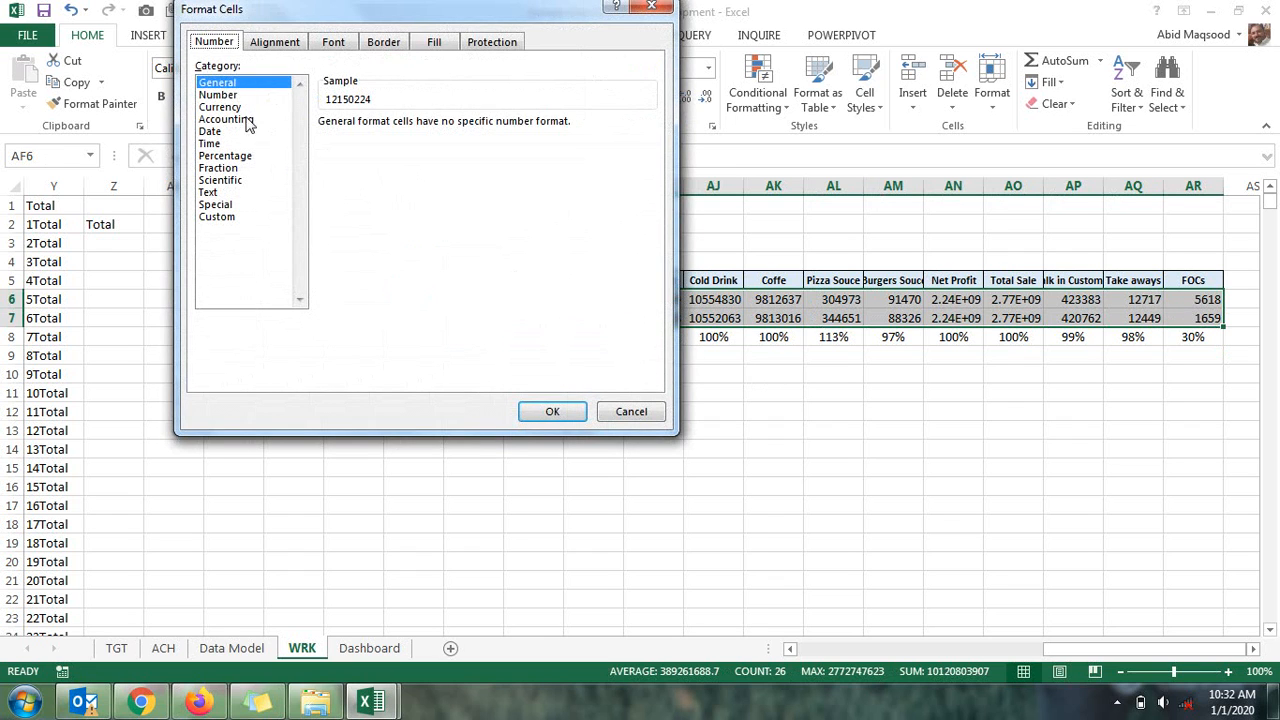
key("Down")
left_click(325, 147)
left_click(446, 128)
left_click(446, 128)
left_click(524, 411)
left_click(496, 359)
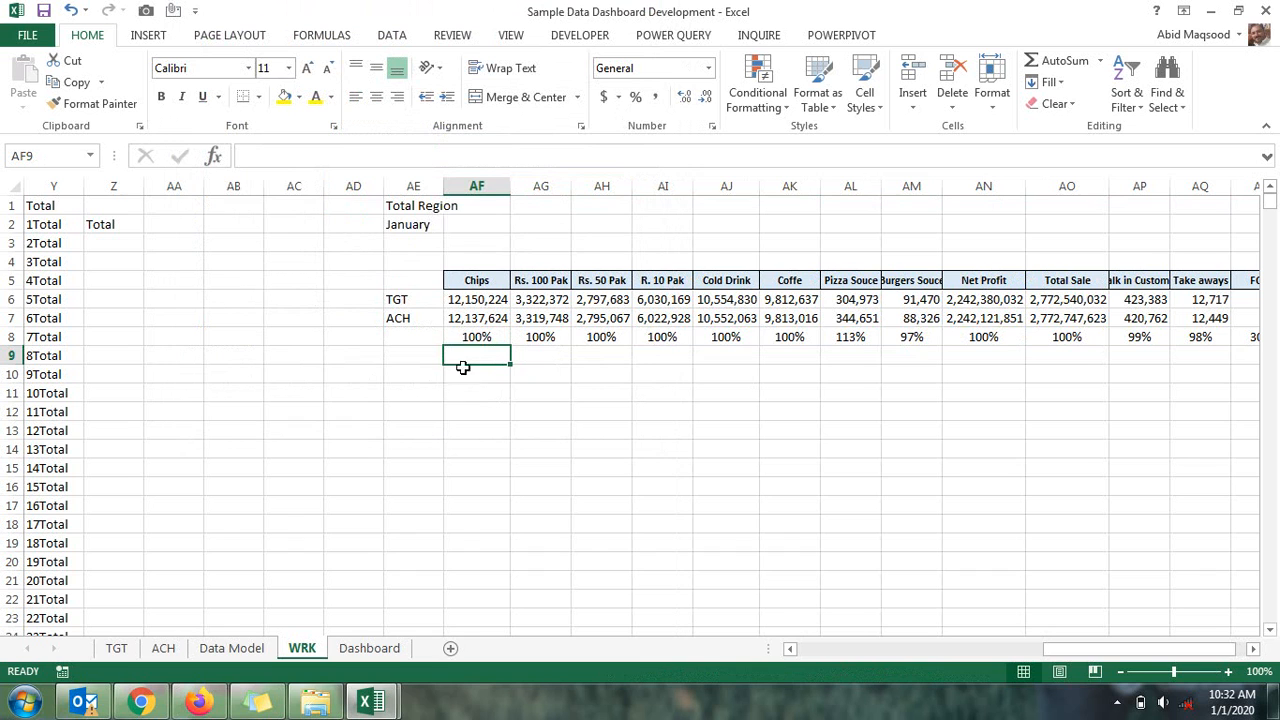
Select CRM2, ASM - L1452 and WM2 in the Dashboard lists and return to WRK to check the figures
left_click(380, 650)
left_click(66, 311)
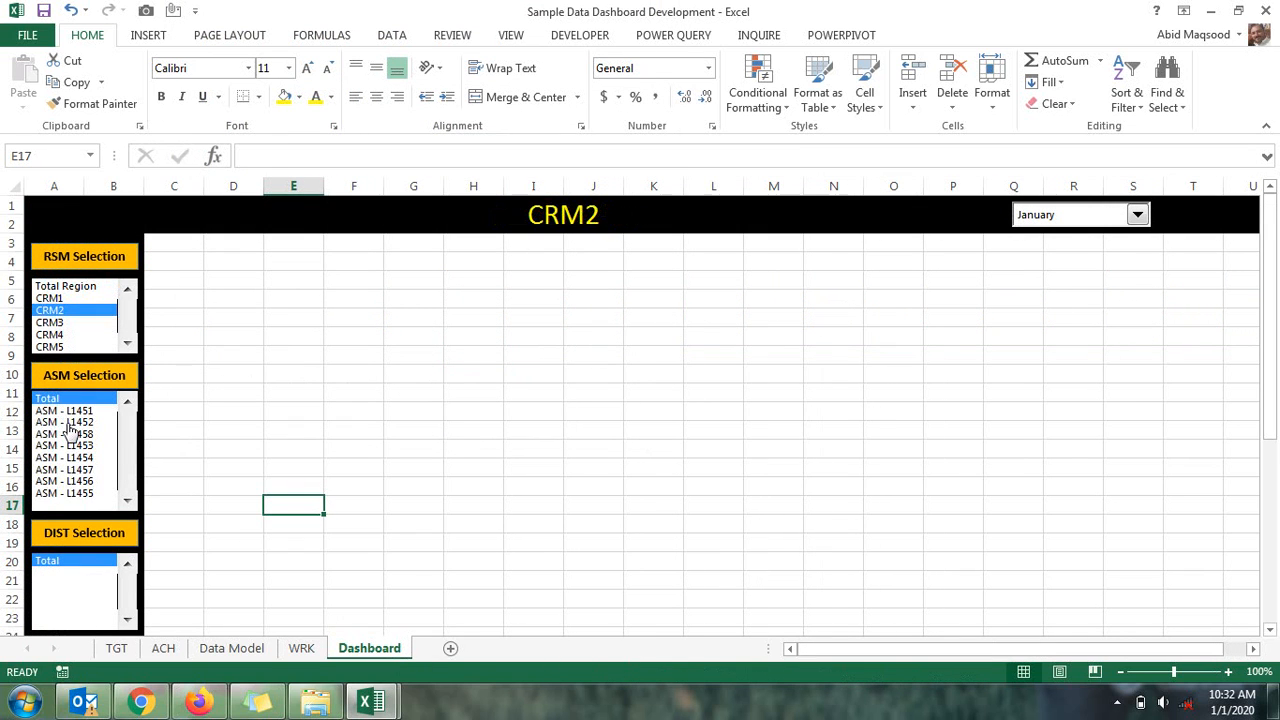
left_click(66, 422)
left_click(64, 587)
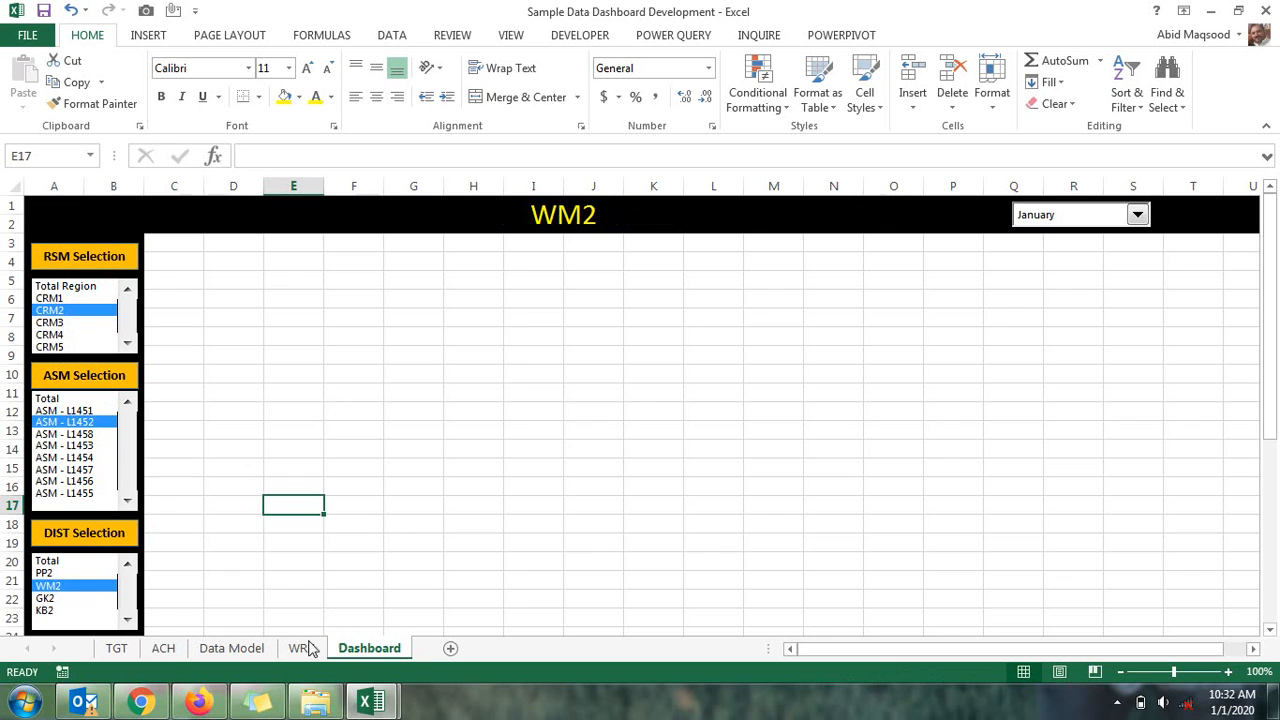
left_click(300, 648)
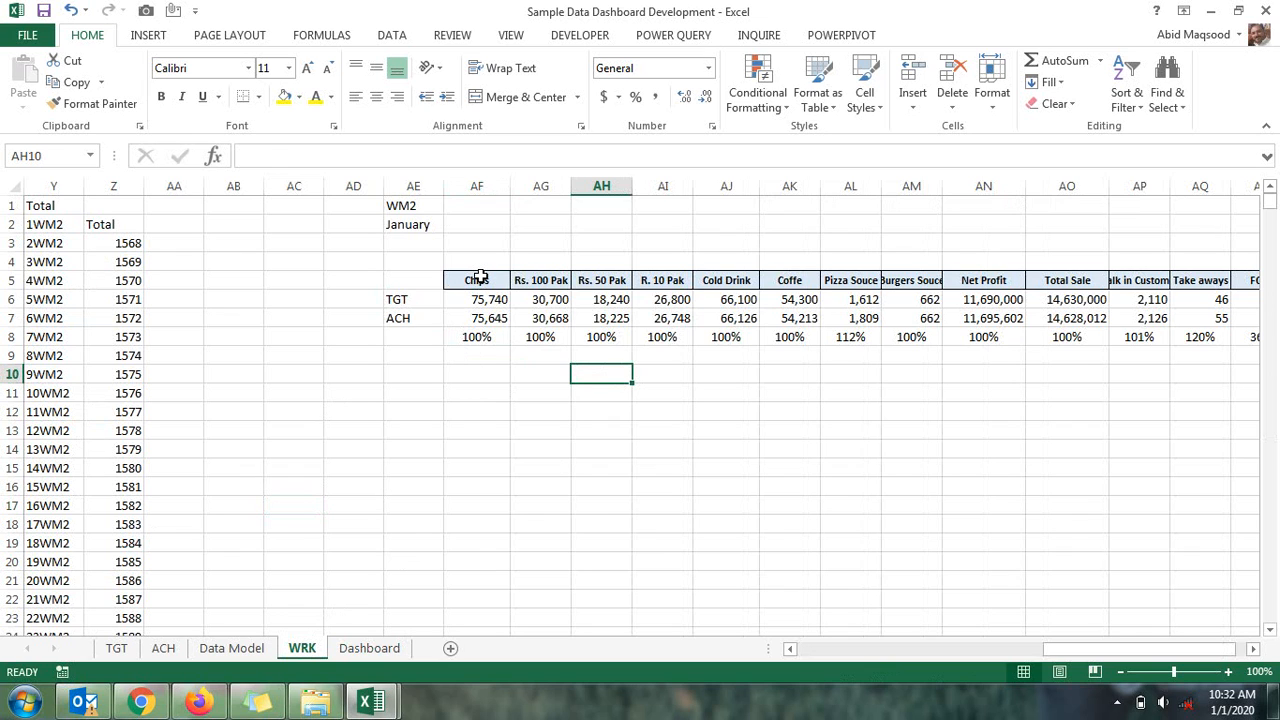
left_click_drag(480, 277, 469, 341)
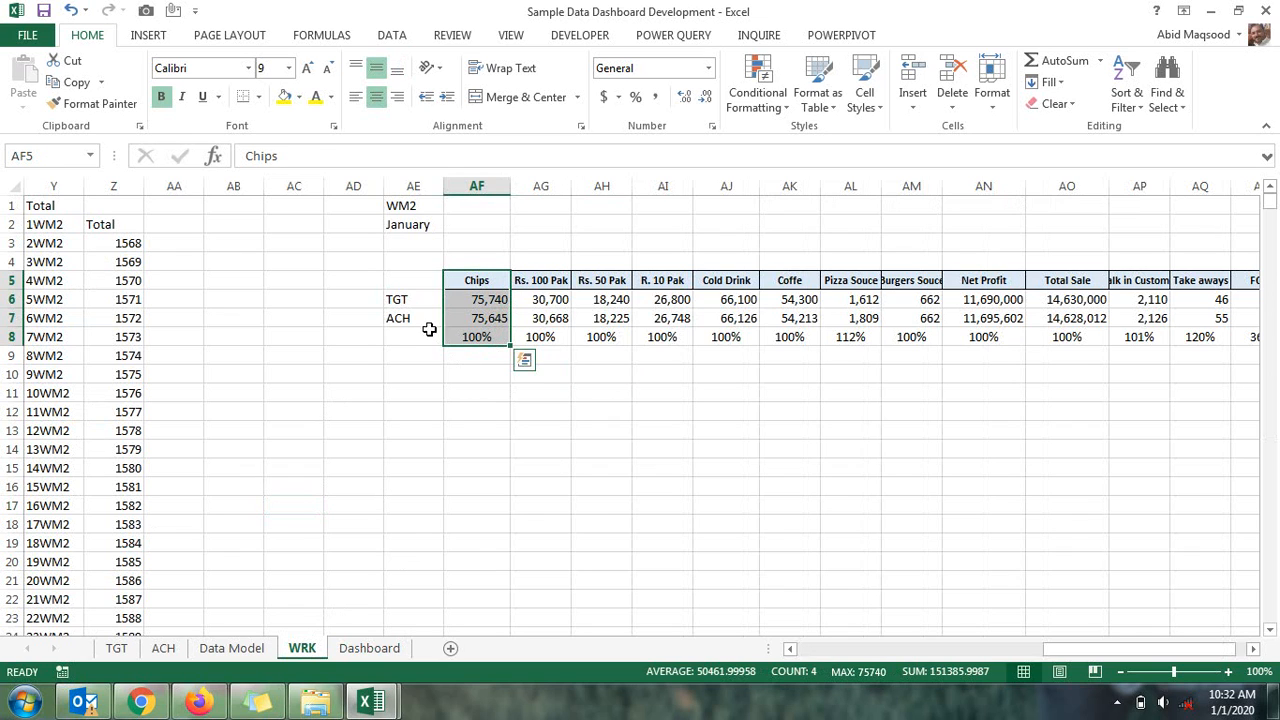
left_click(158, 38)
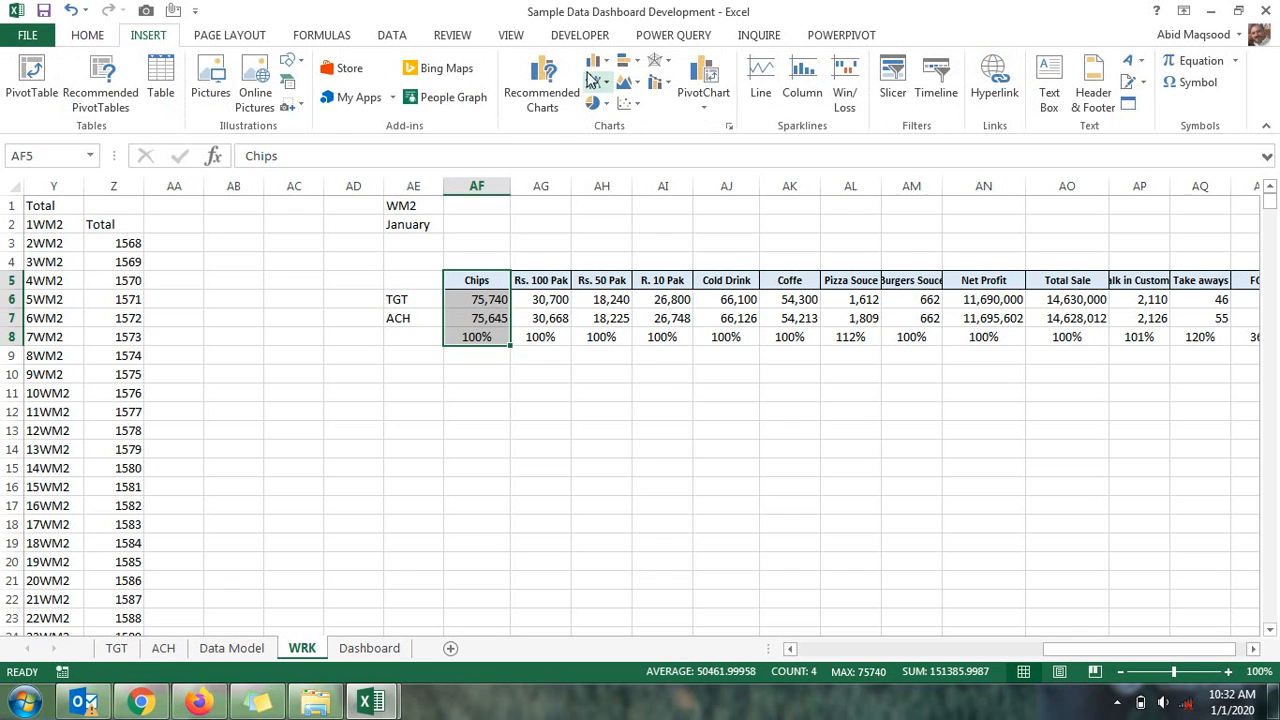
left_click(542, 85)
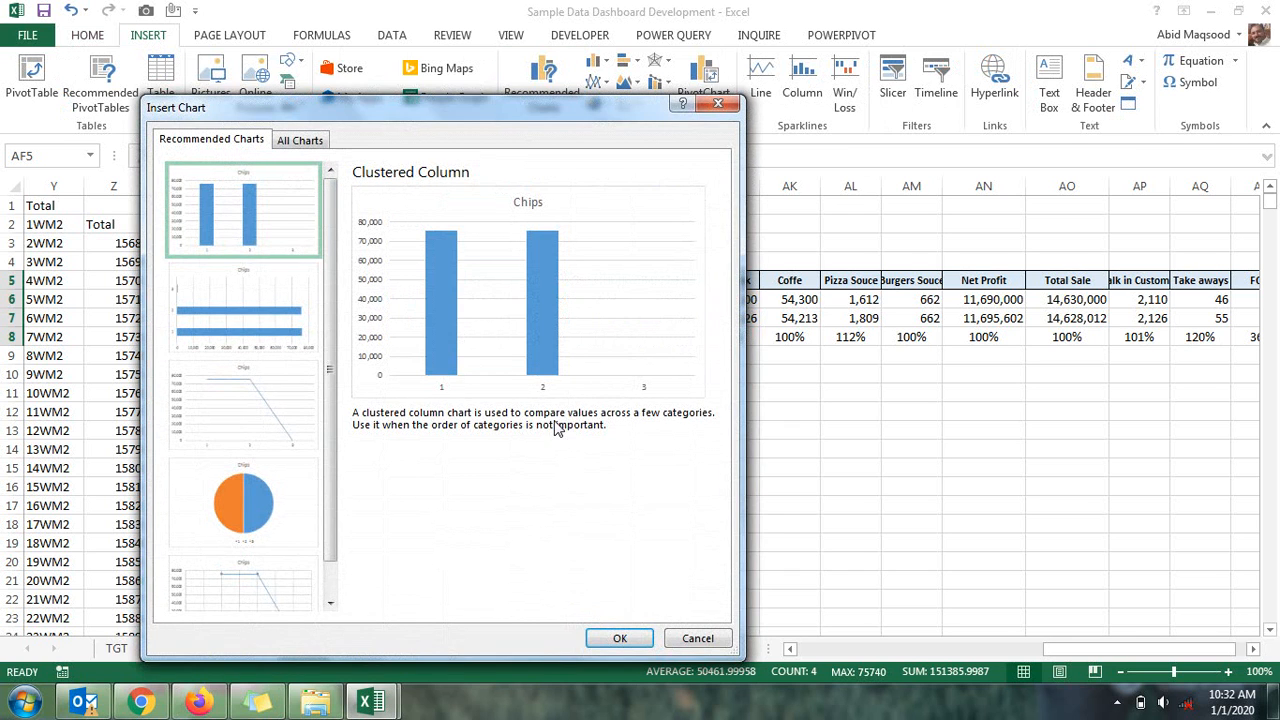
left_click(697, 638)
Insert a clustered column chart of Chips TGT and ACH from WRK cells AE5:AF7
left_click_drag(477, 299, 477, 318)
left_click_drag(414, 286, 477, 318)
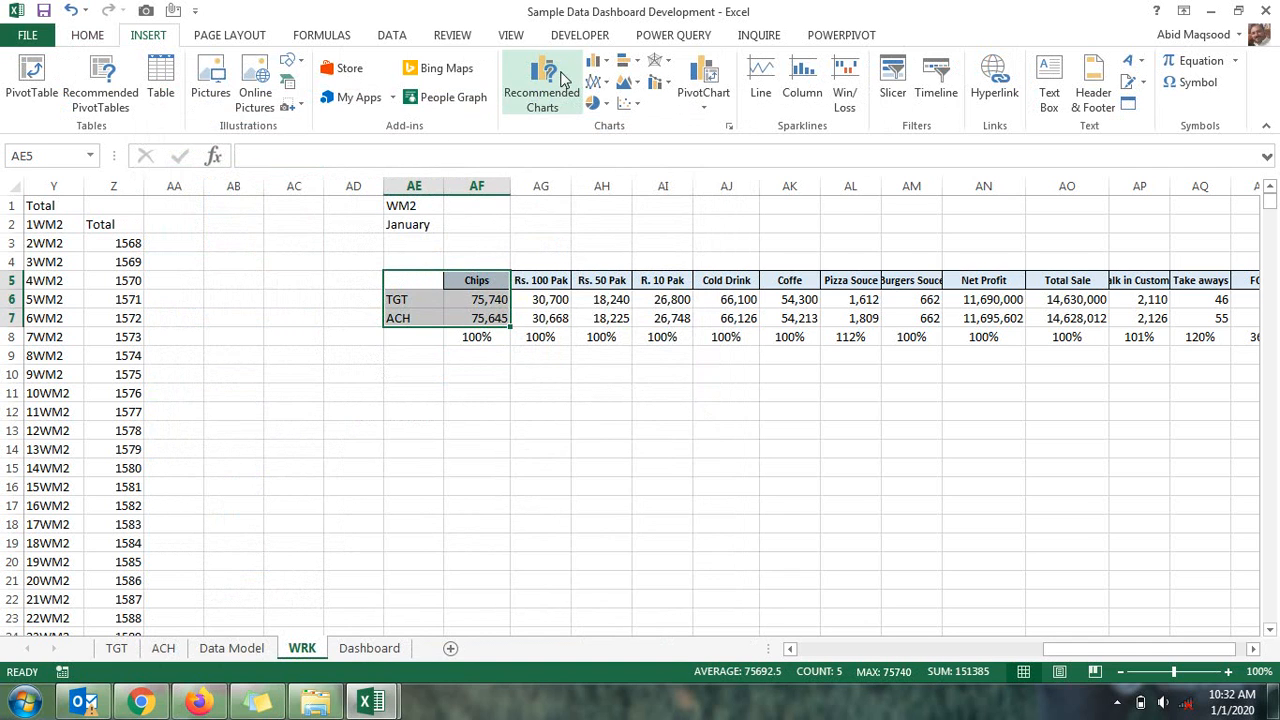
left_click(563, 79)
left_click(617, 640)
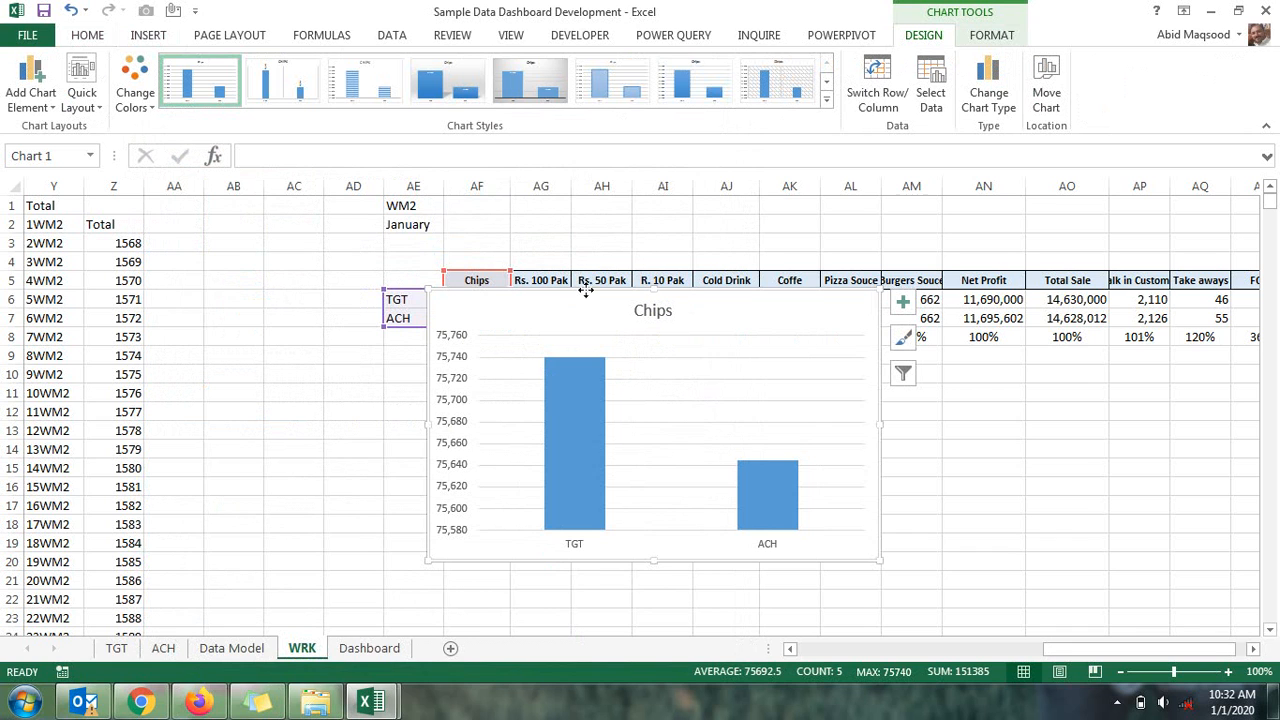
Move the Chips column chart to the Dashboard sheet and delete its gridlines
left_click(369, 648)
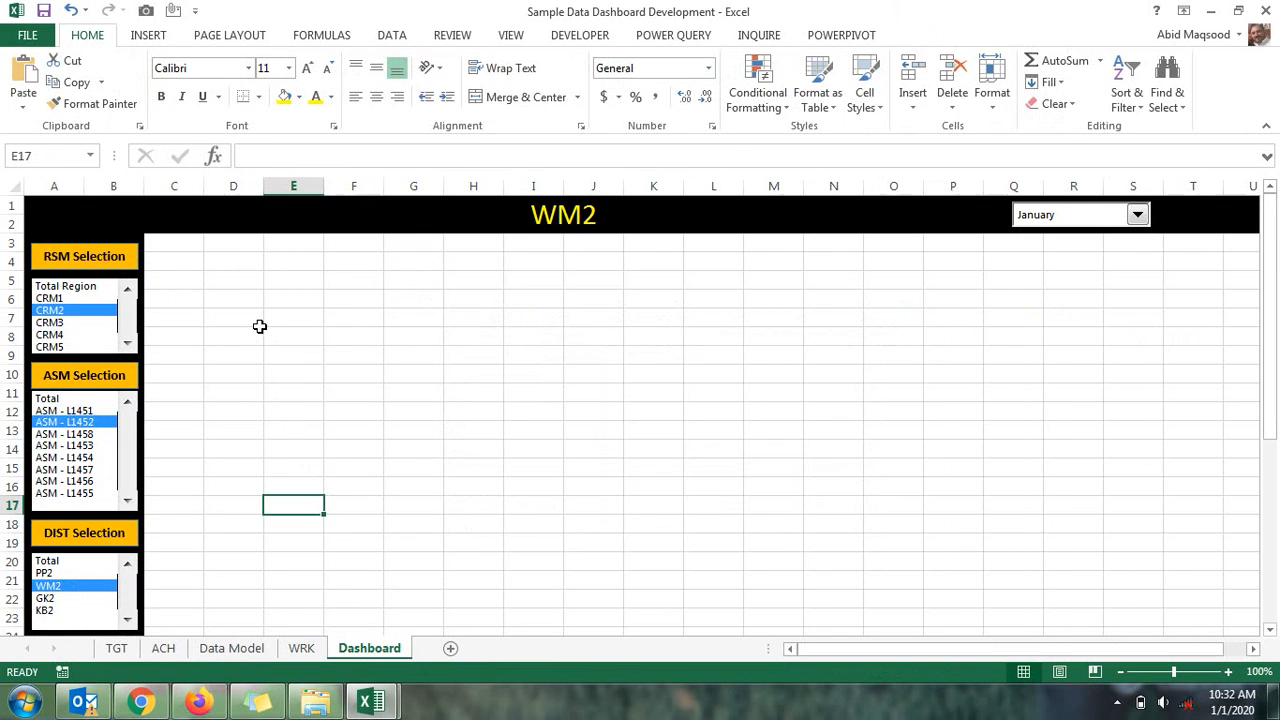
key("ctrl+v")
left_click_drag(518, 502, 418, 260)
left_click(382, 368)
key("Delete")
Shrink the Chips chart and place it just under the title banner beside RSM Selection, spanning about columns C to G
left_click_drag(388, 529, 376, 435)
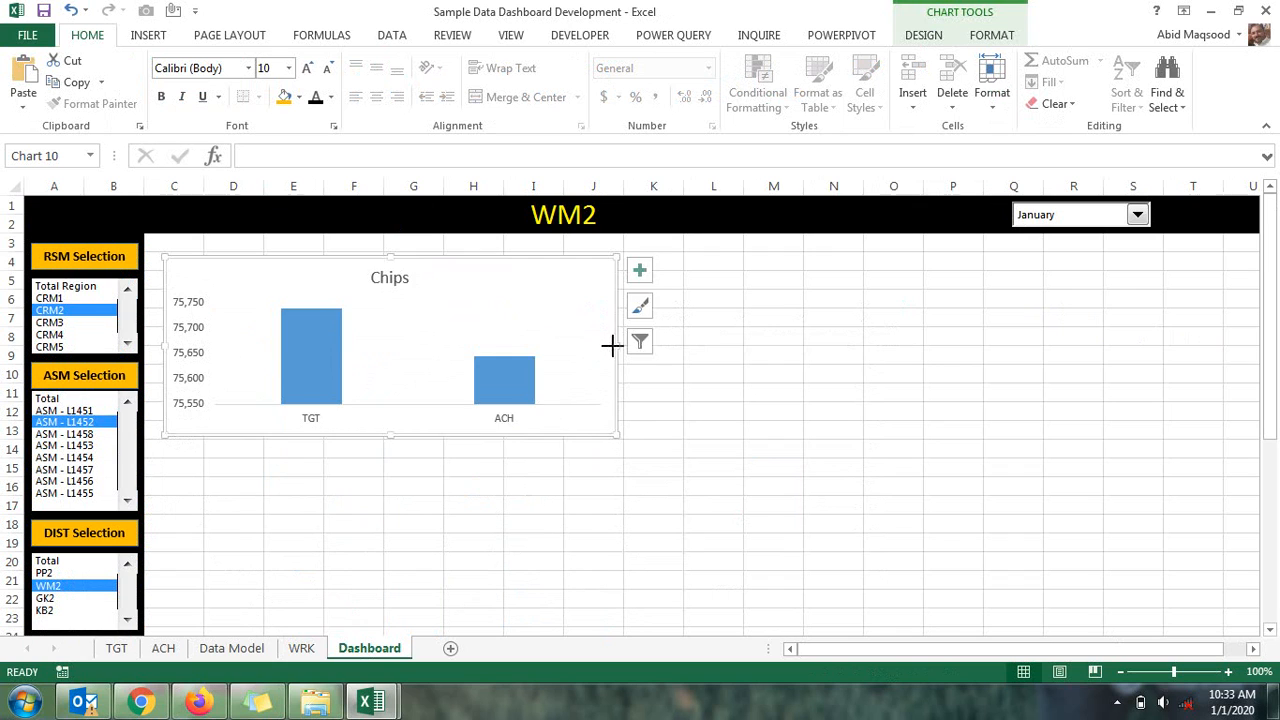
left_click_drag(612, 345, 453, 345)
left_click_drag(334, 268, 320, 238)
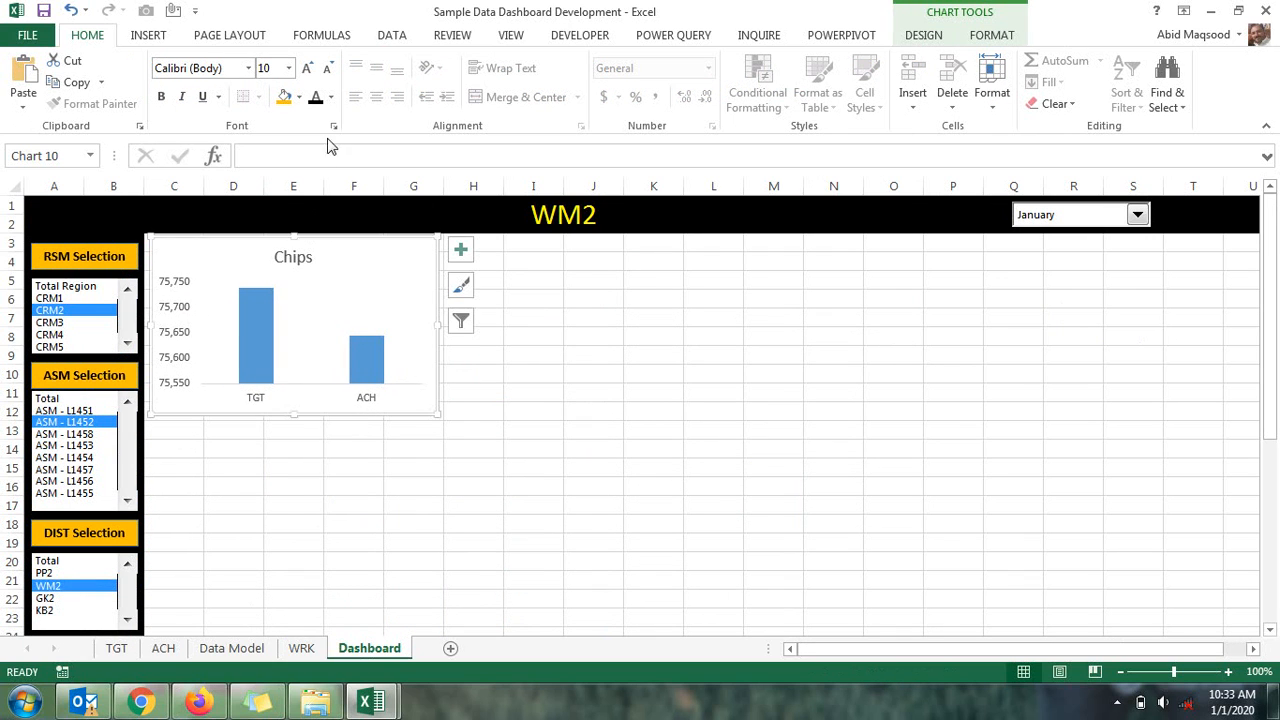
Fill the TGT bar of the Chips chart with dark brown and the ACH bar with dark green
left_click(257, 320)
left_click(257, 320)
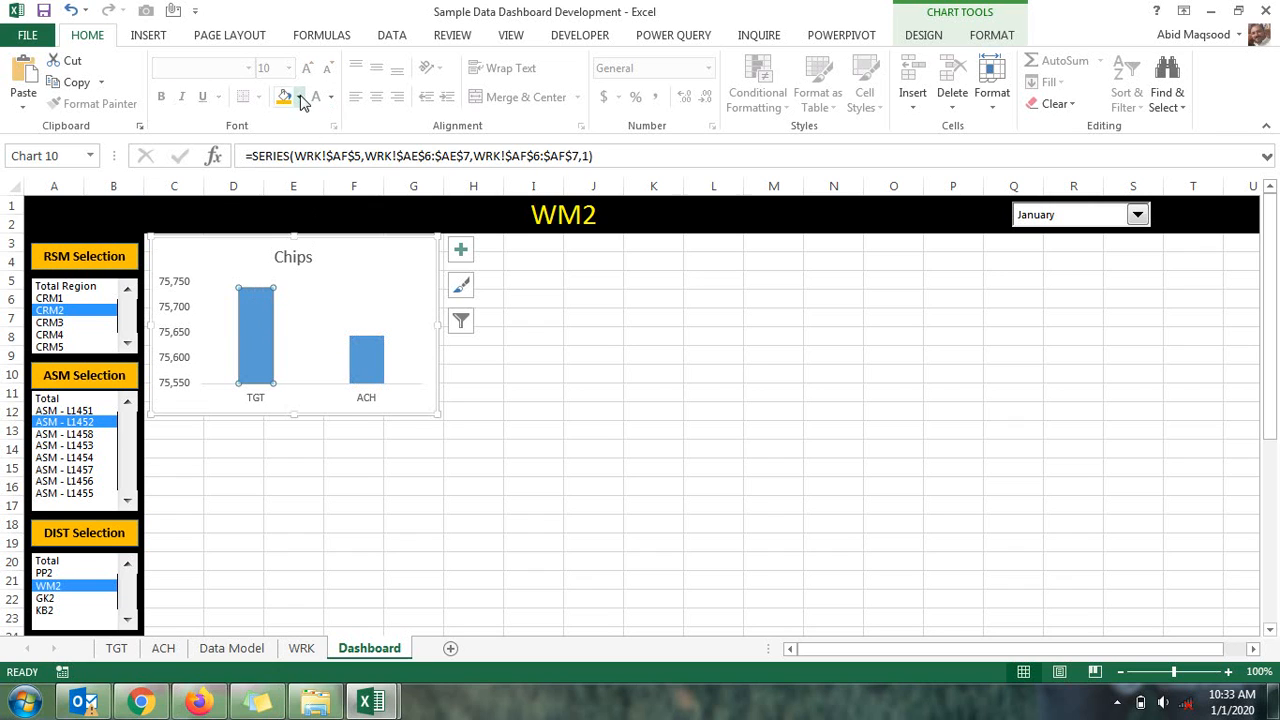
left_click(300, 97)
left_click(363, 236)
left_click(362, 365)
left_click(298, 97)
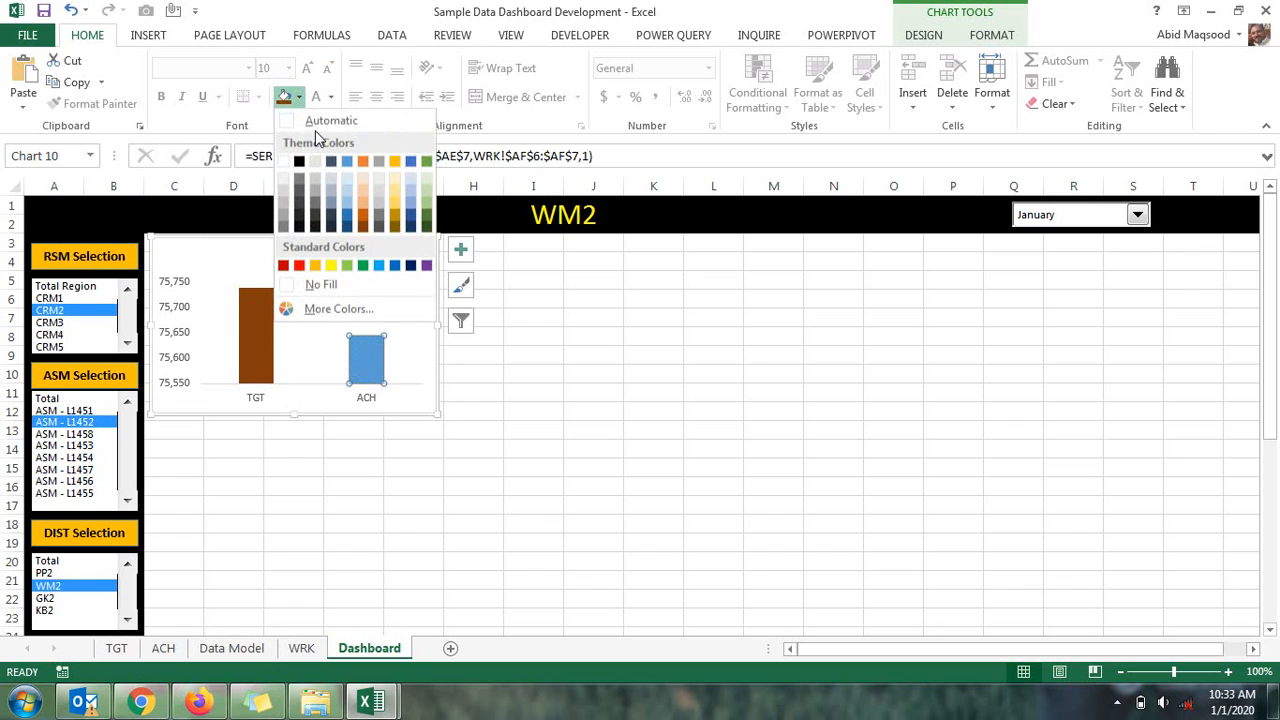
left_click(426, 227)
Add data labels to the TGT and ACH bars of the Chips chart
right_click(273, 309)
key("Escape")
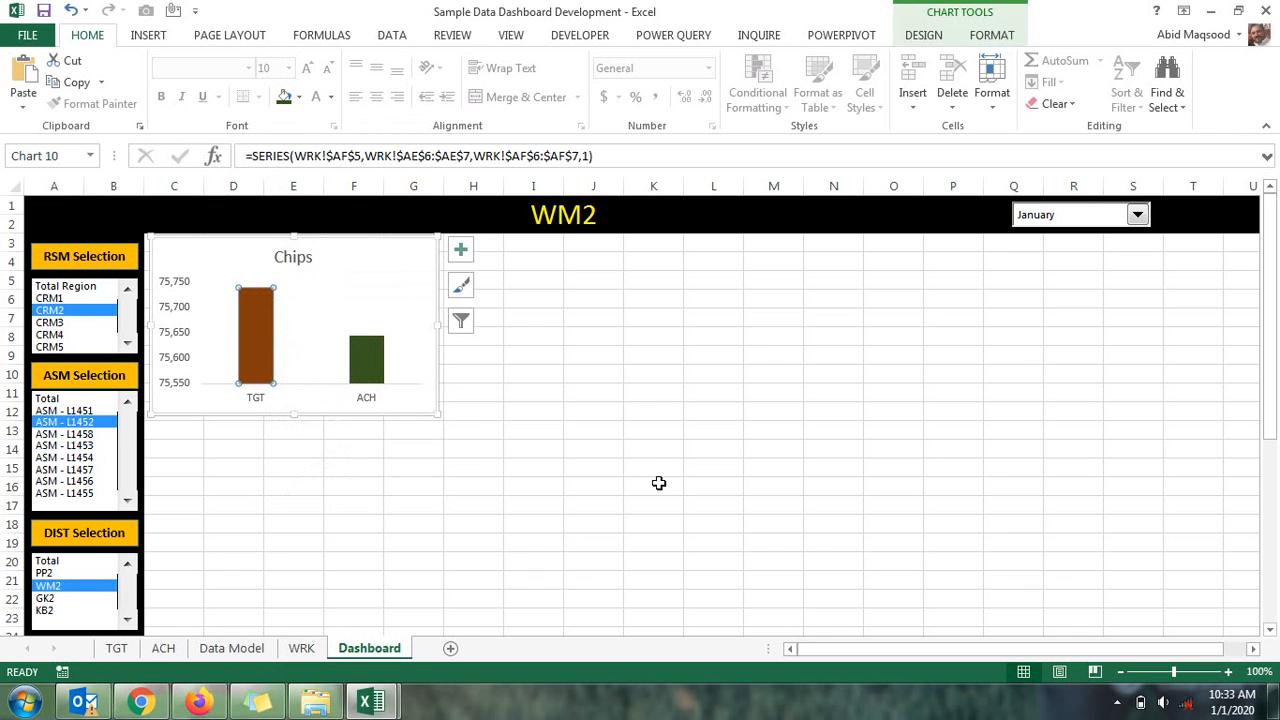
left_click(659, 483)
right_click(262, 320)
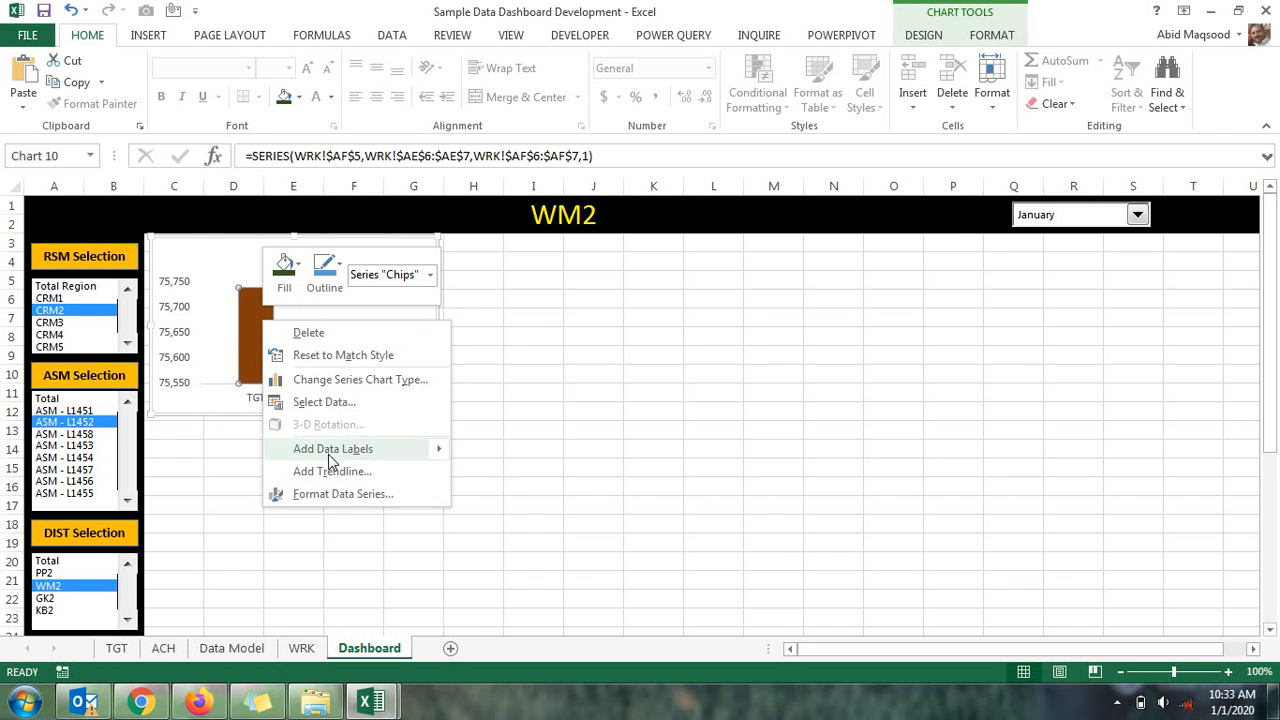
left_click(512, 449)
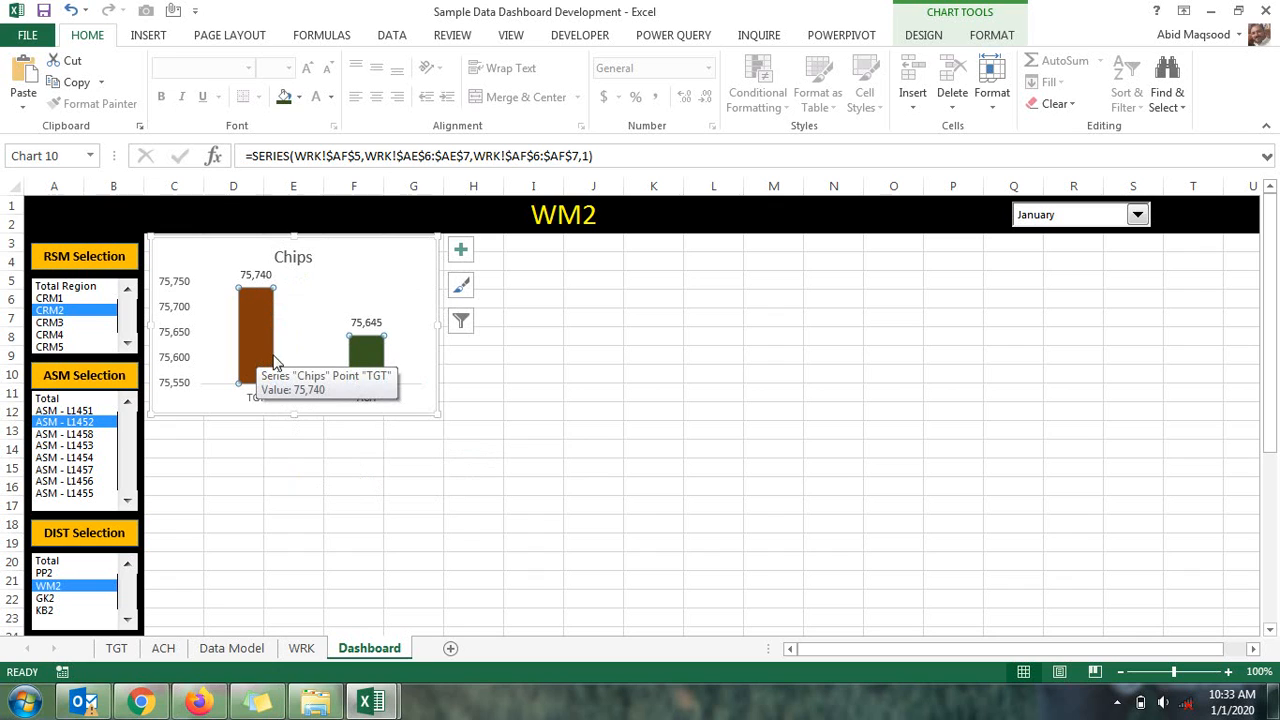
Select Total Region in the RSM Selection list to view the Chips chart with the full totals
left_click(62, 393)
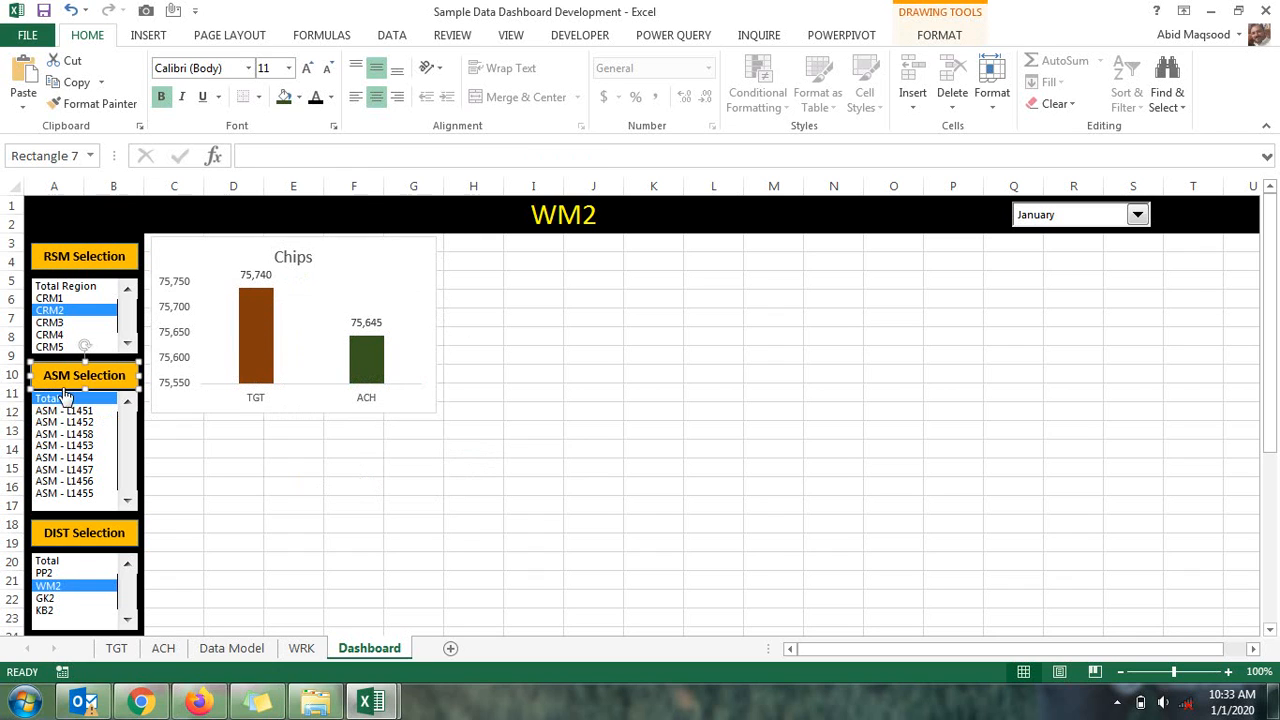
left_click(66, 286)
left_click(528, 354)
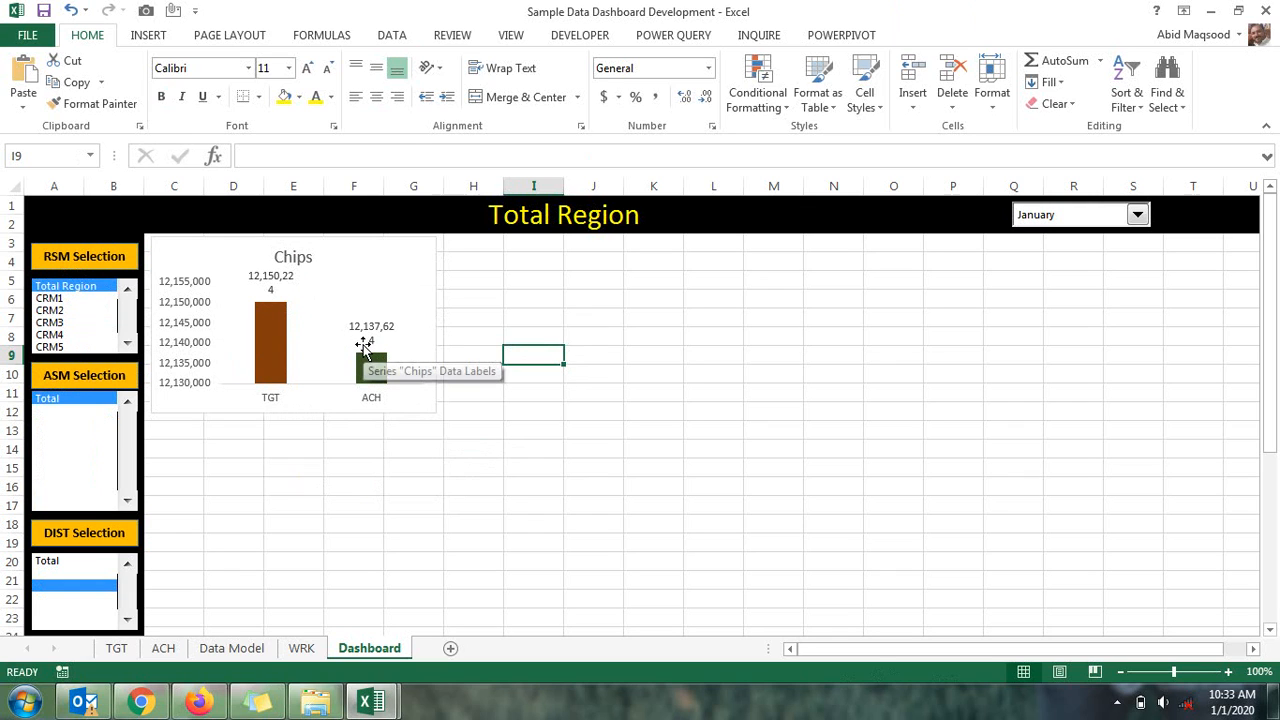
Open the Chips data labels' number formatting with the General format code selected for editing
right_click(286, 286)
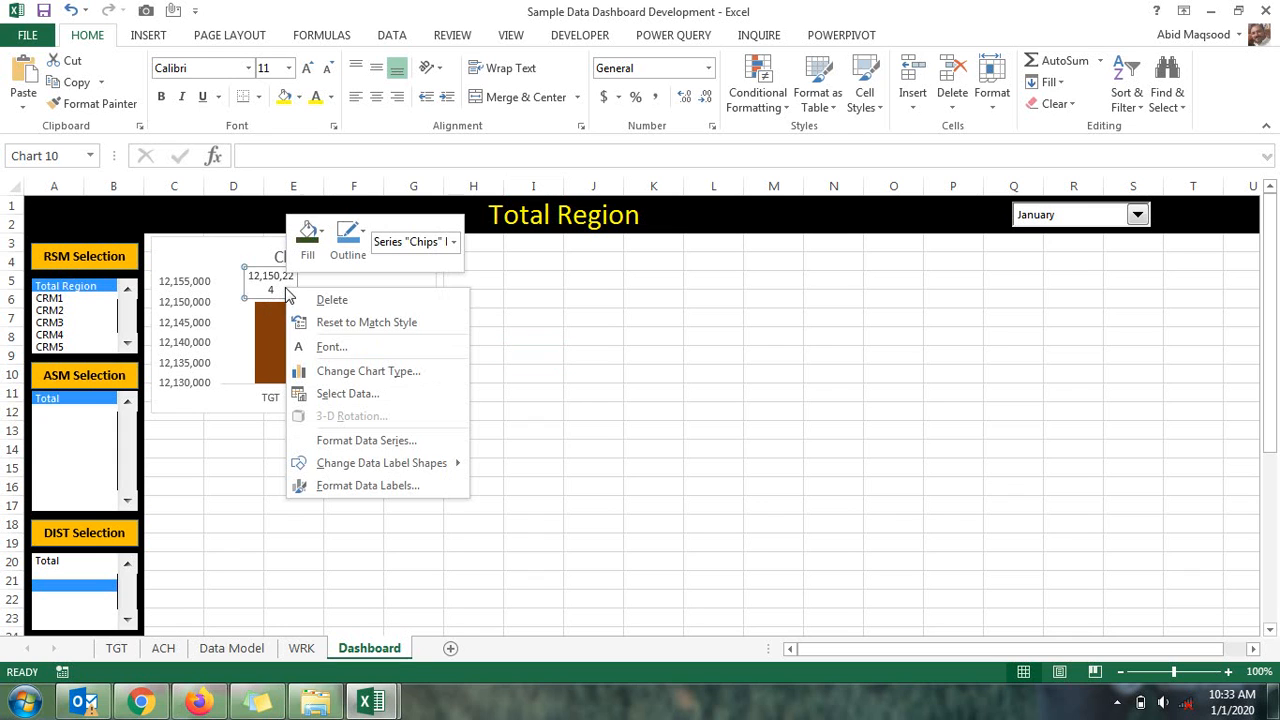
left_click(403, 494)
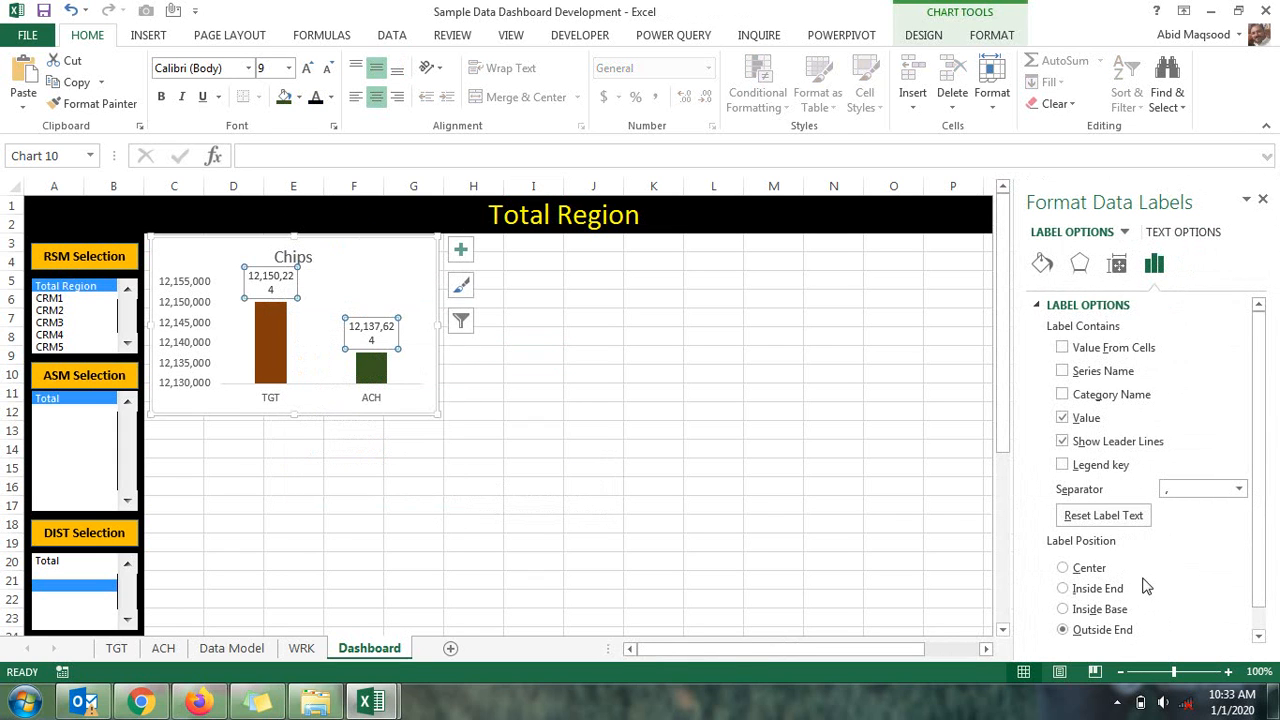
scroll(1090, 550, "down", 1)
left_click(1047, 637)
double_click(1072, 602)
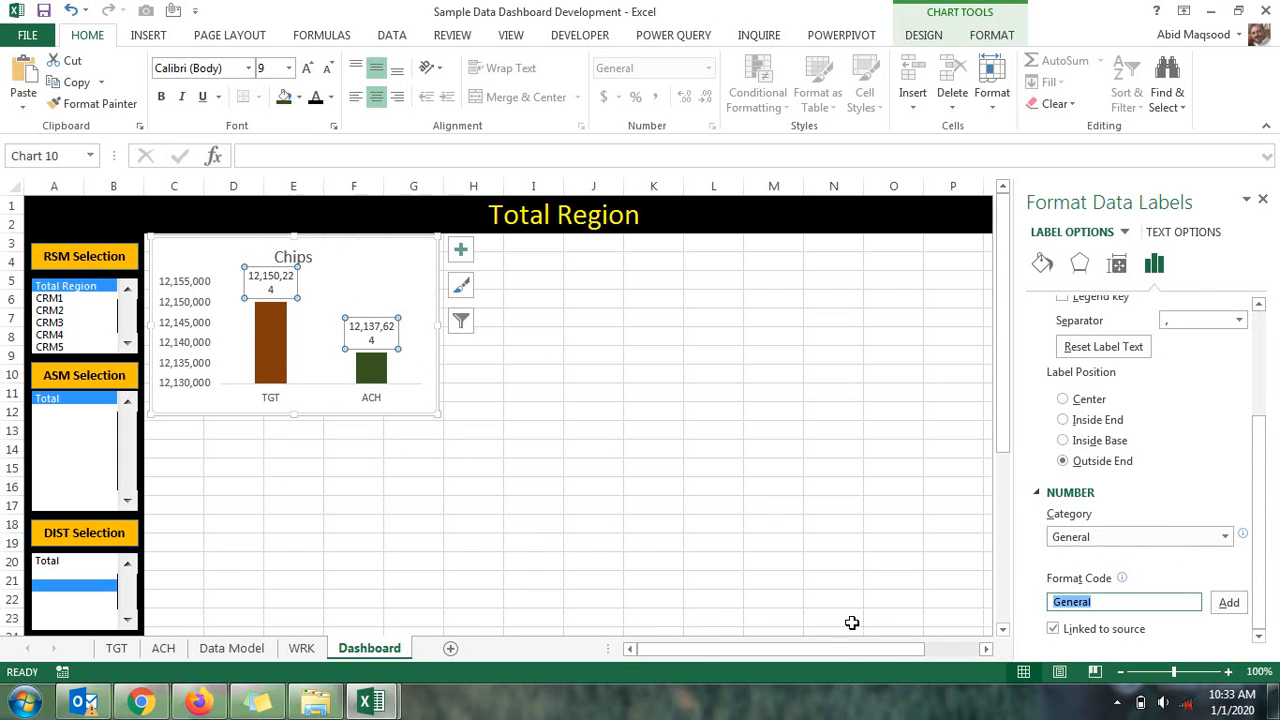
Switch to File Explorer and open the 2019 folder inside TEMP
left_click(315, 702)
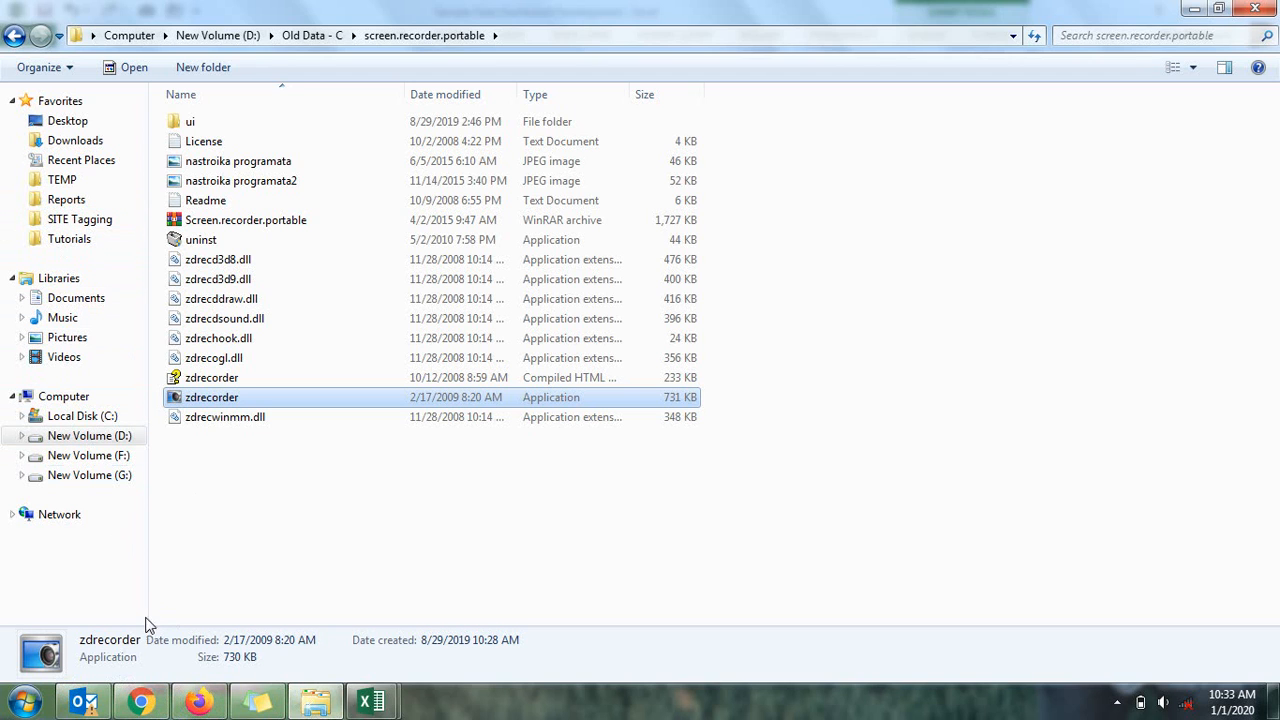
left_click(257, 702)
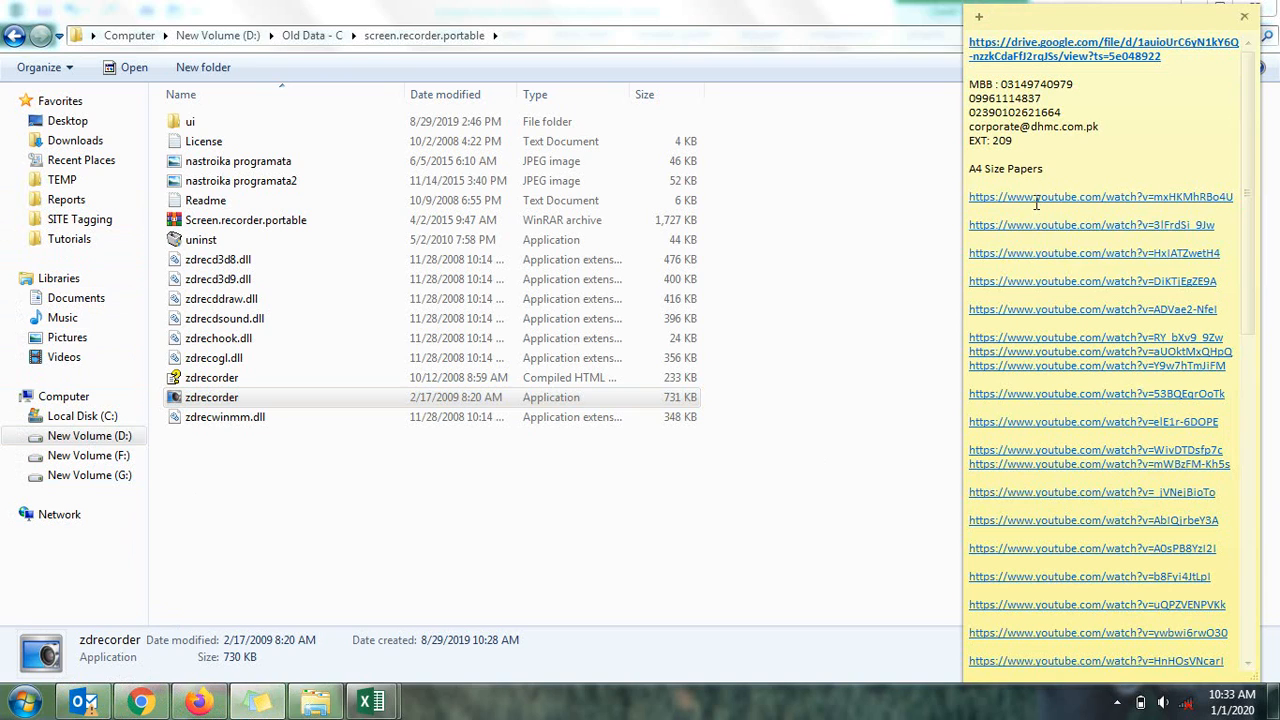
left_click(610, 397)
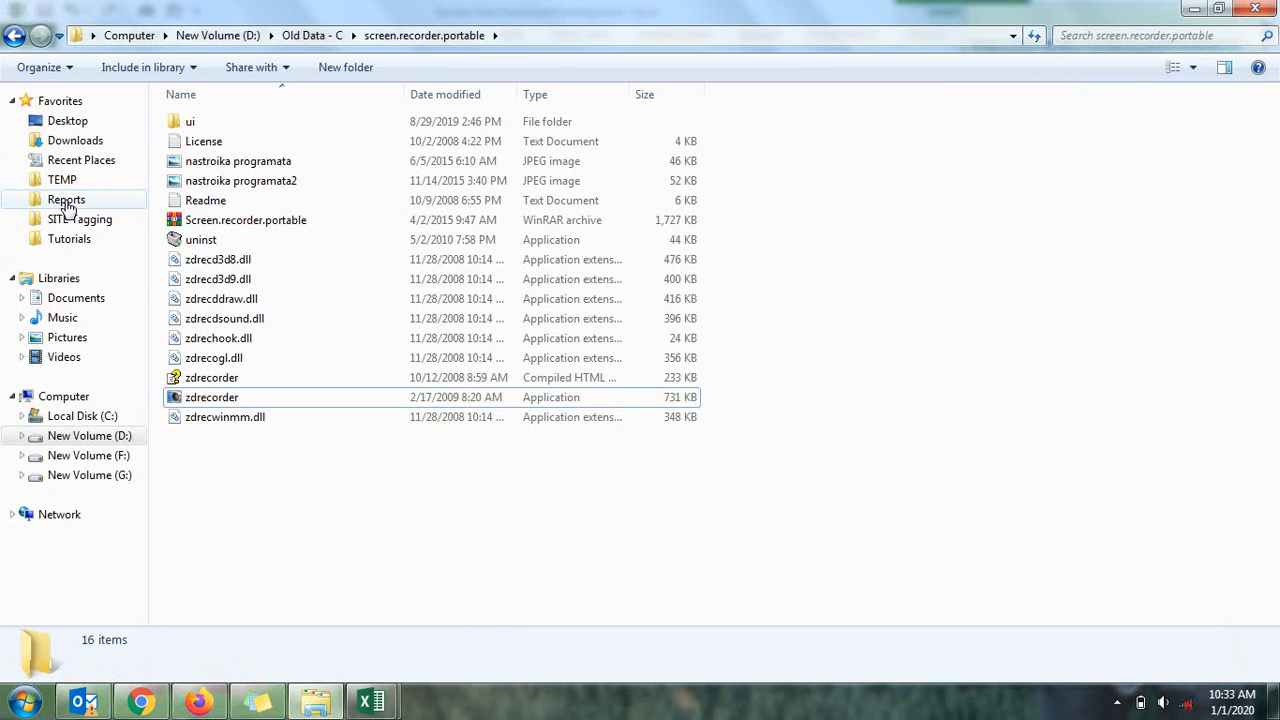
left_click(66, 200)
left_click(62, 180)
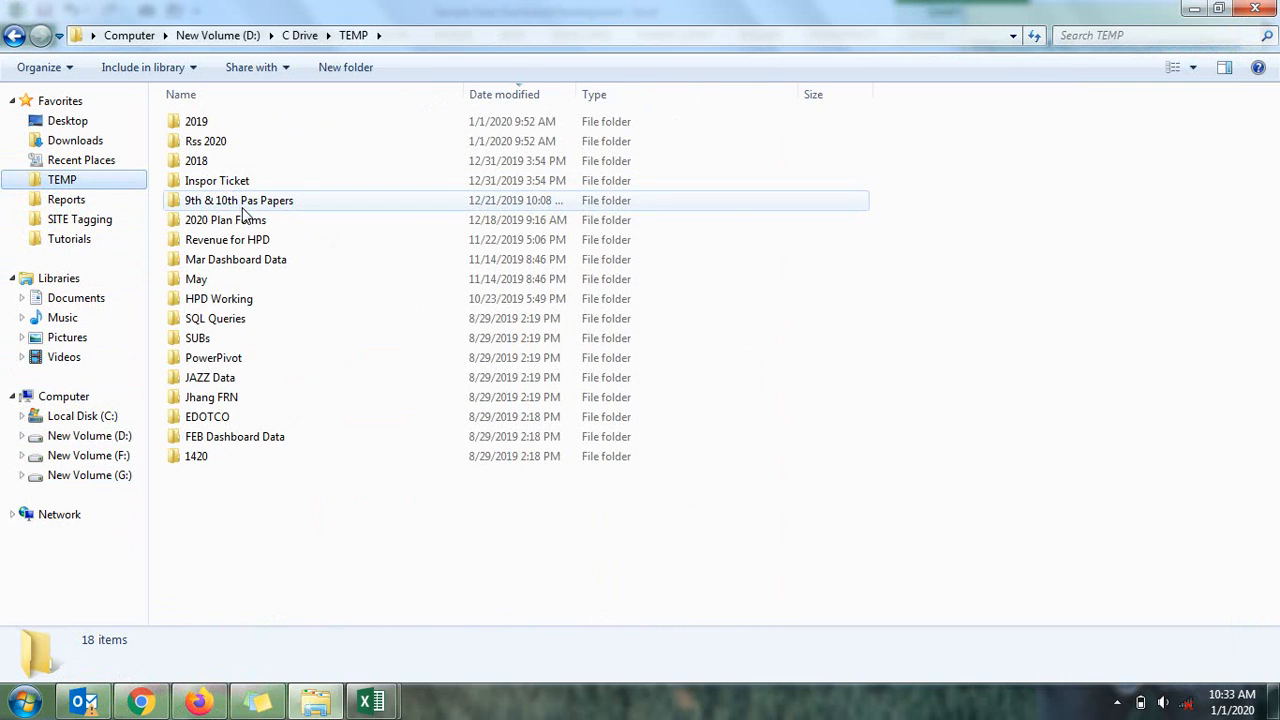
left_click(200, 121)
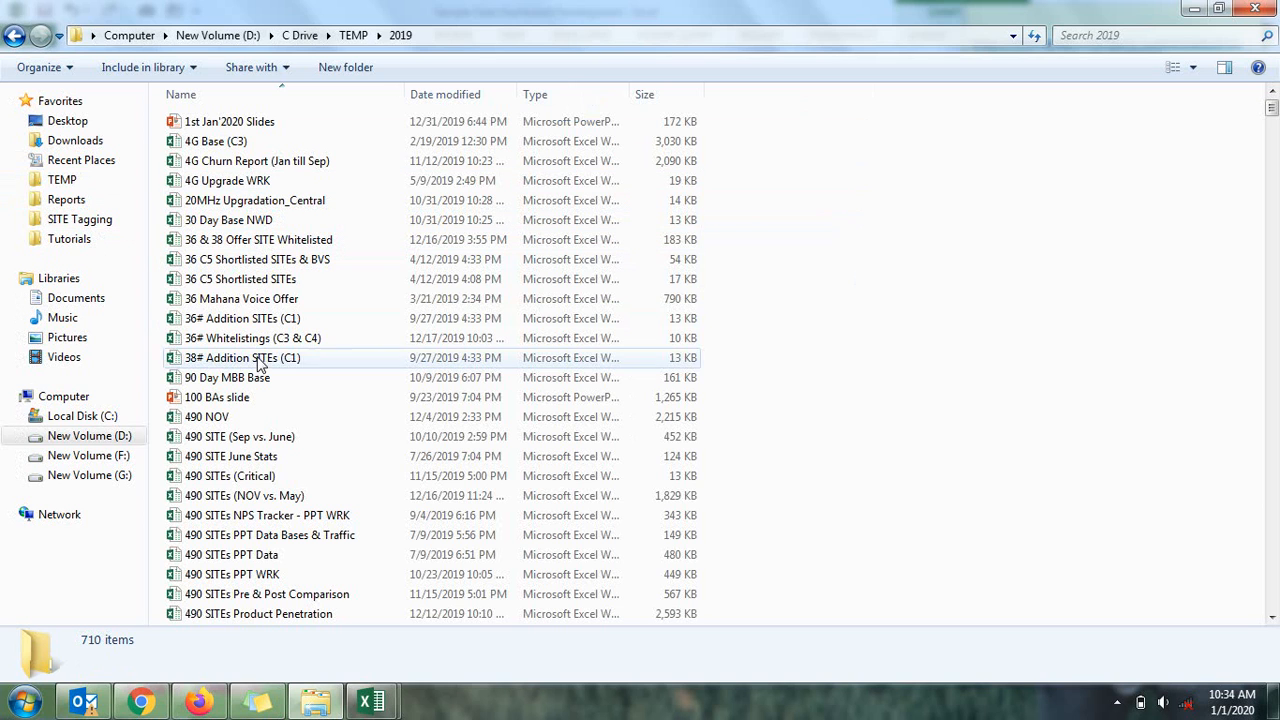
Sort the 2019 folder by date modified, open the Mega Dashboard (Central) - NOv workbook and enable its content
scroll(300, 375, "down", 2)
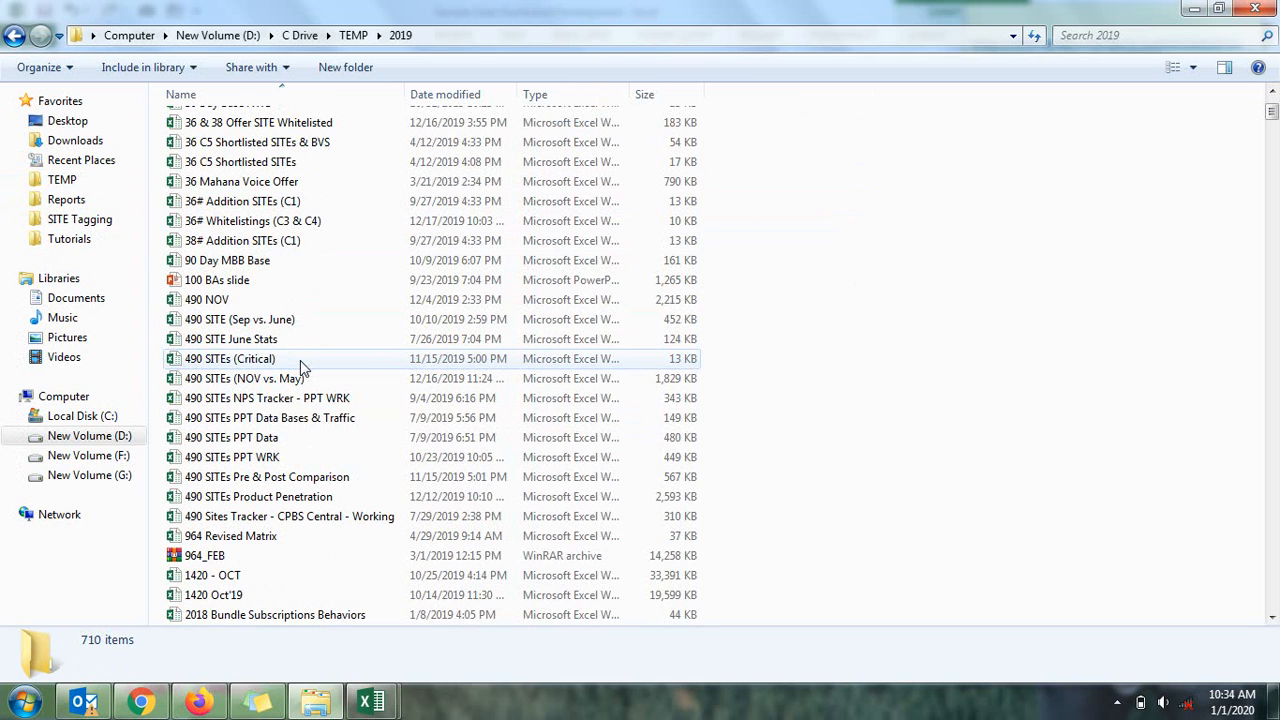
scroll(300, 360, "up", 2)
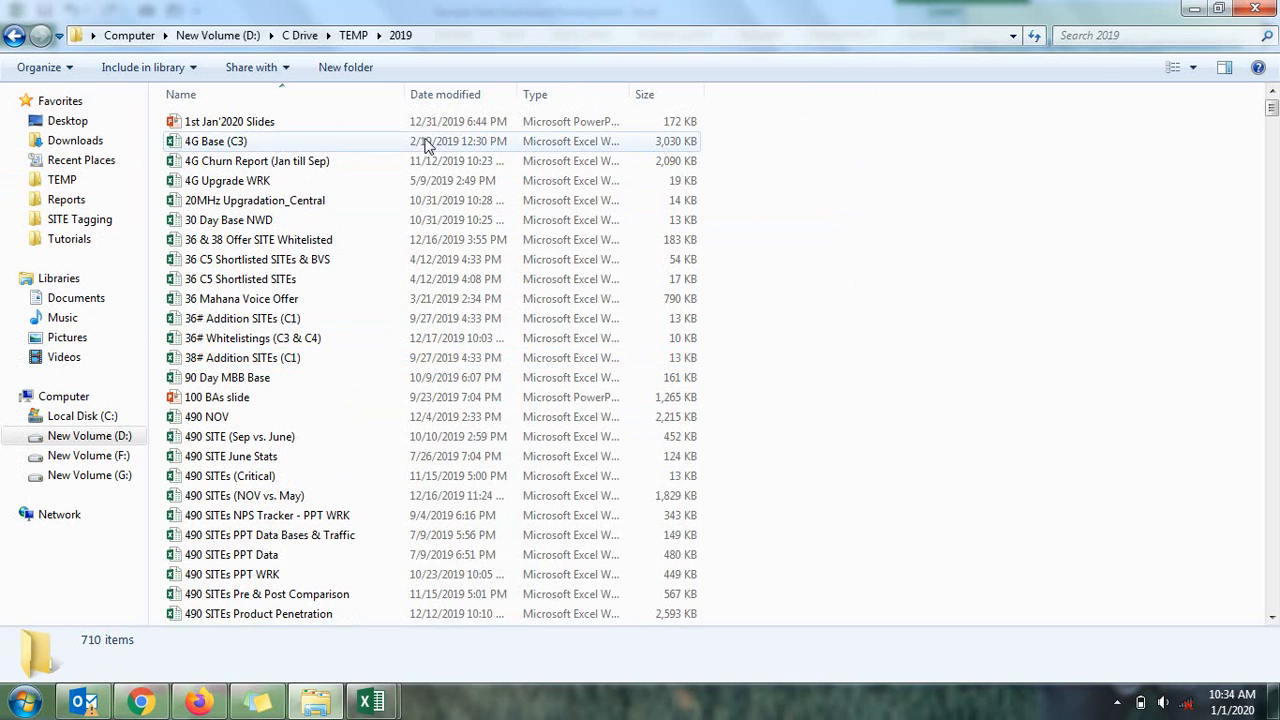
left_click(446, 100)
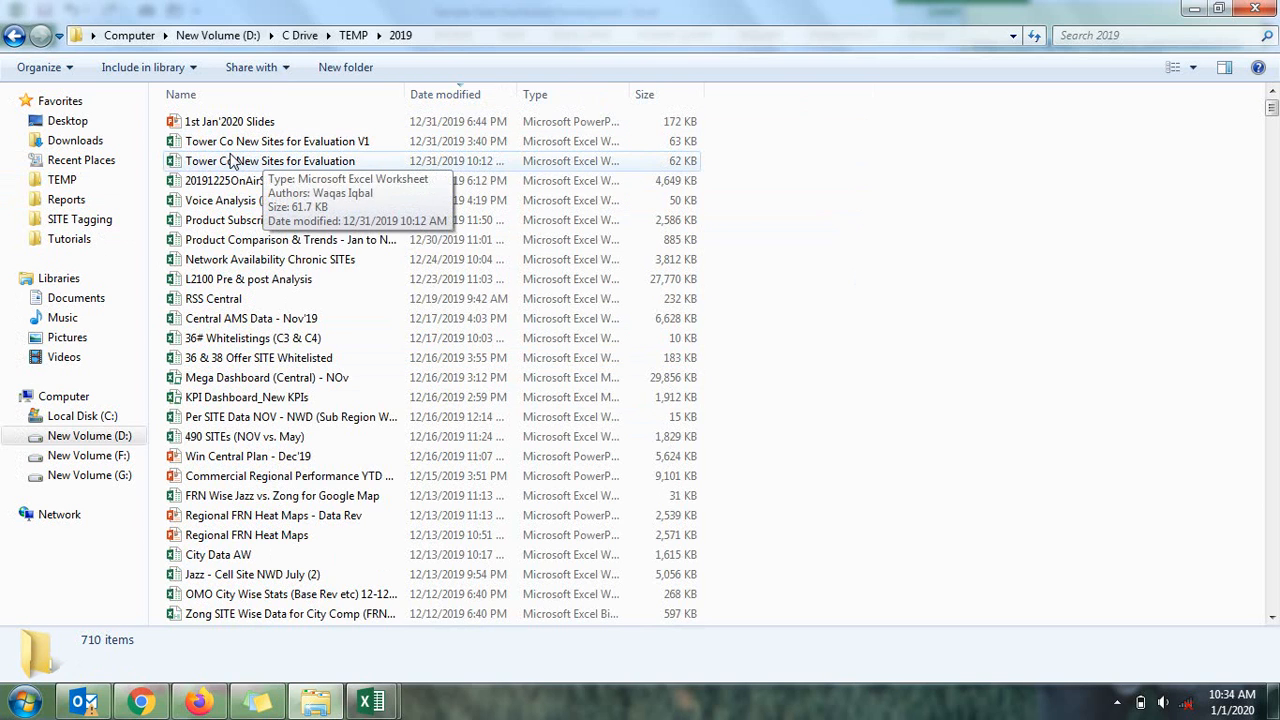
left_click(257, 380)
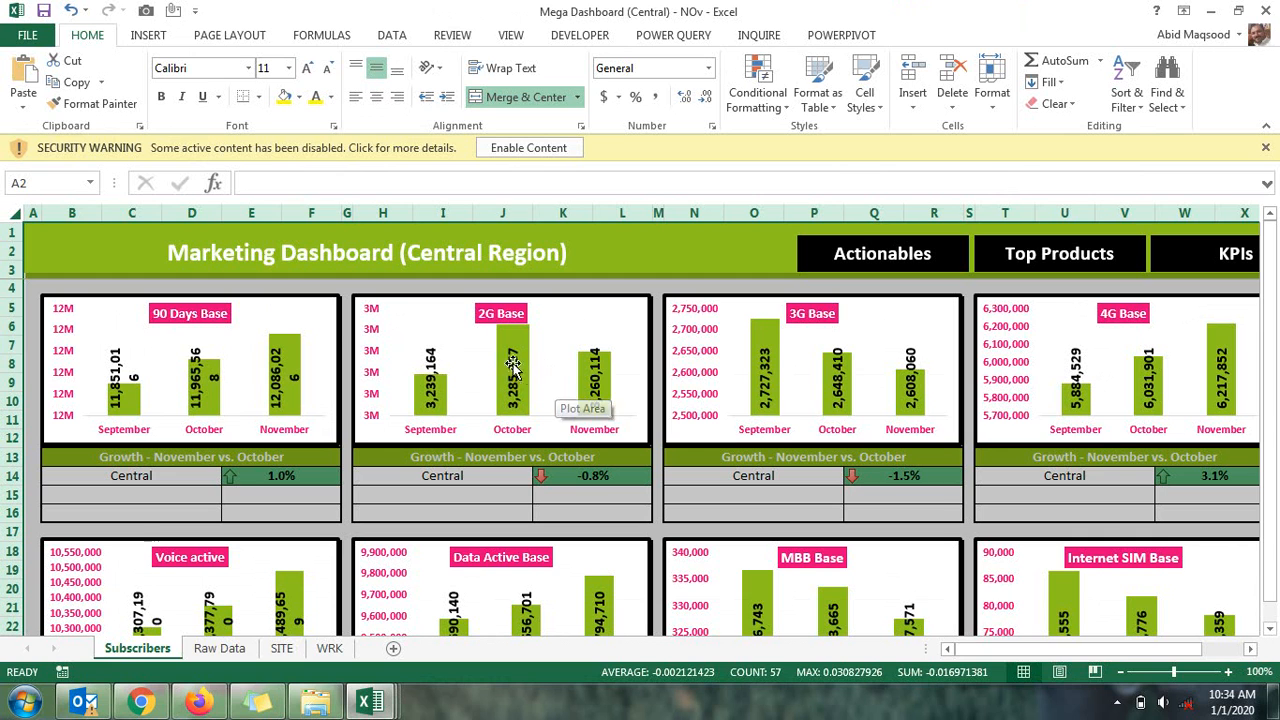
left_click(524, 152)
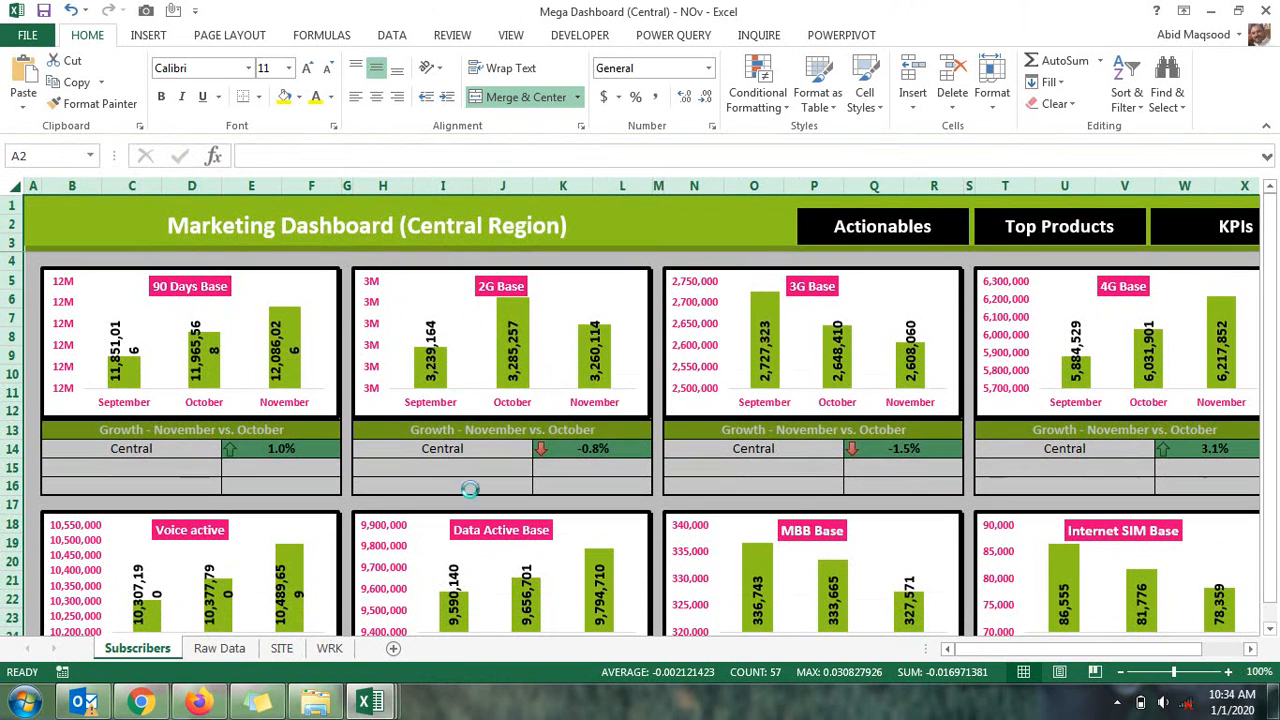
On the KPIs sheet, open the Recharge chart's data label formatting and copy its custom number format code
left_click(590, 388)
left_click(1236, 228)
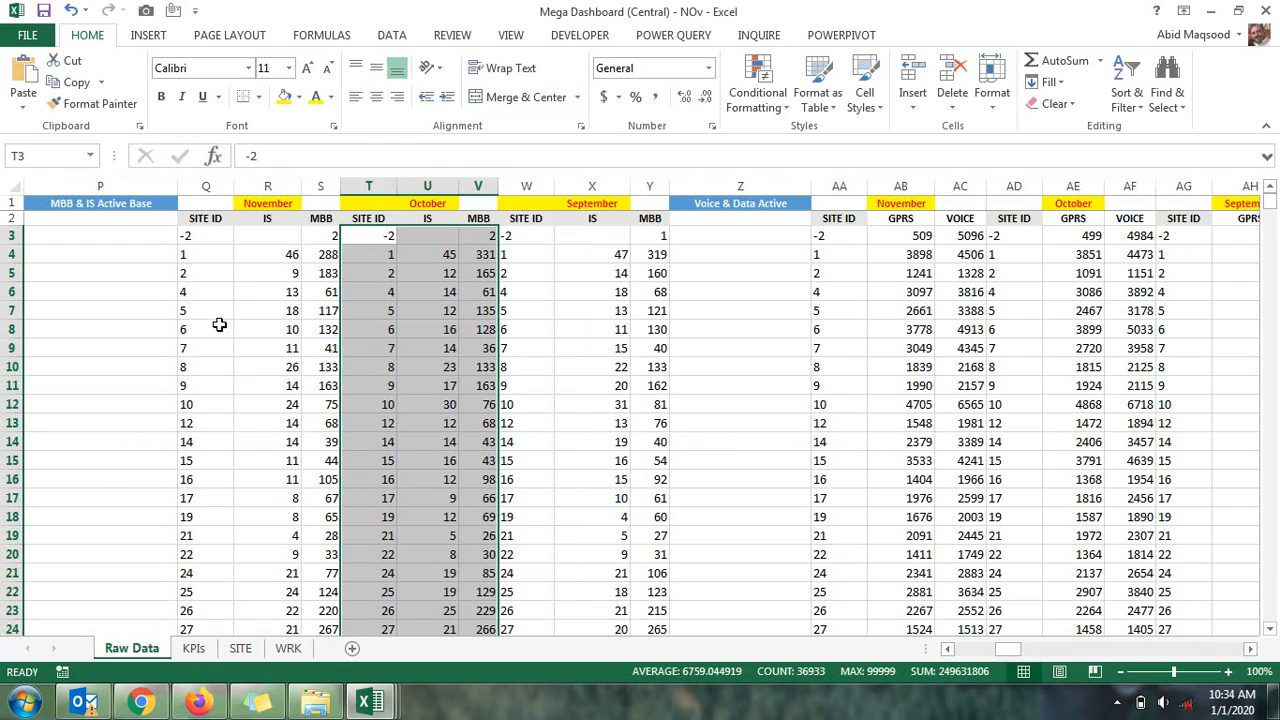
left_click(193, 648)
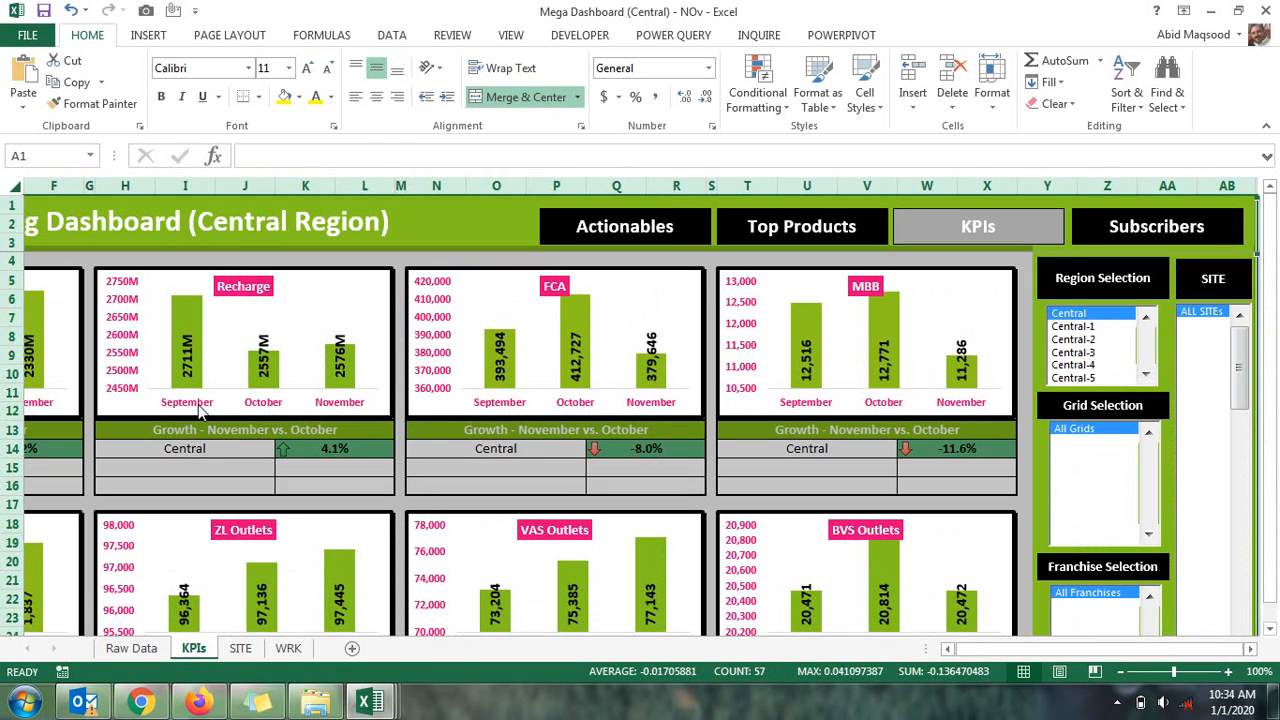
left_click(267, 342)
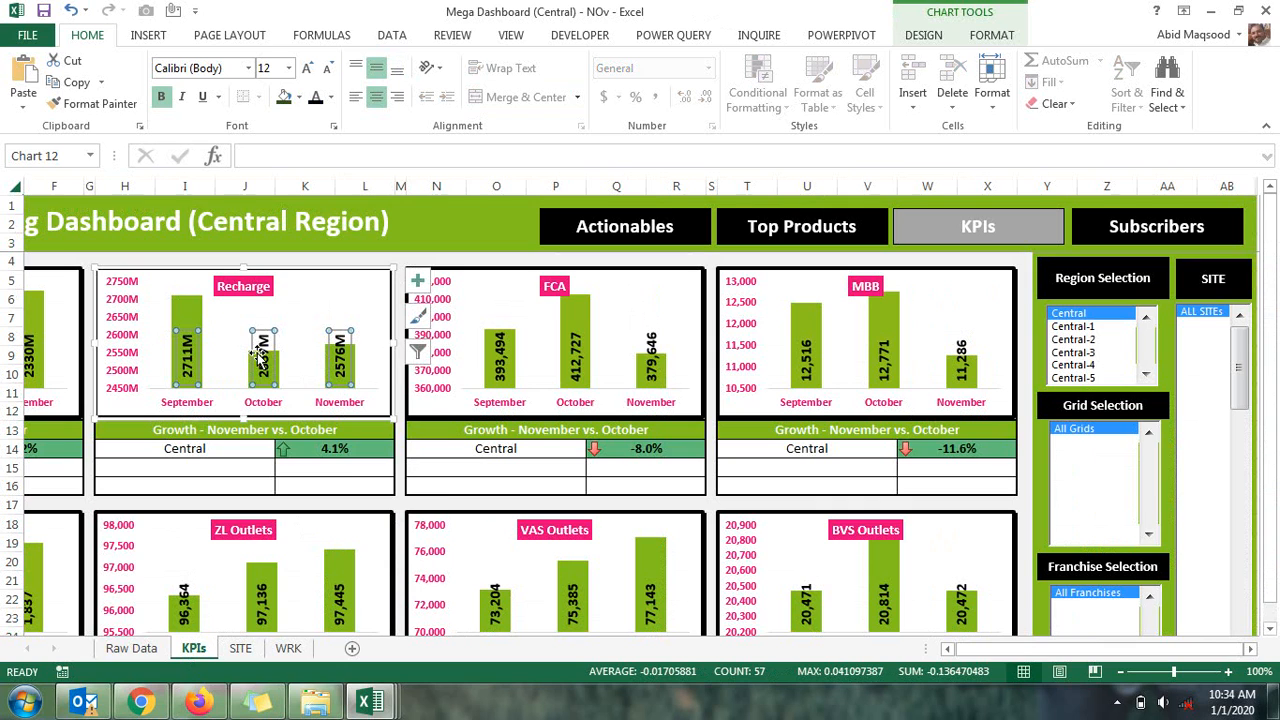
right_click(263, 345)
left_click(337, 541)
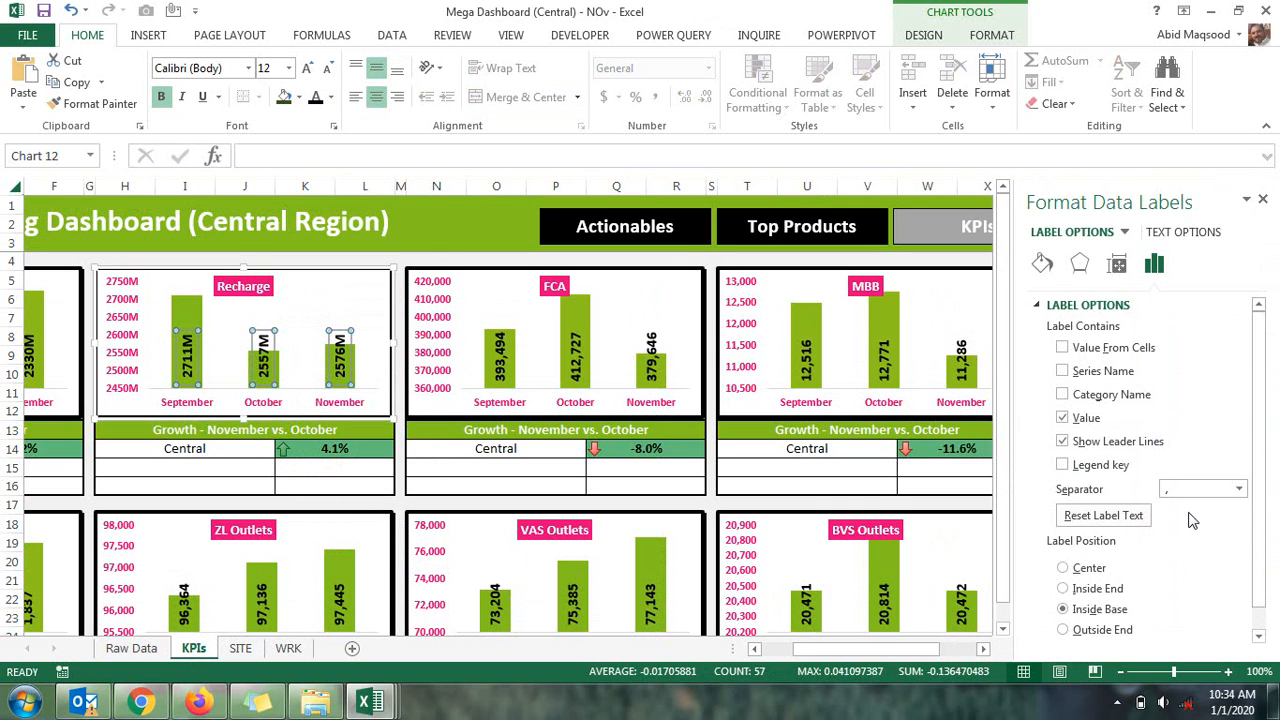
left_click(1068, 637)
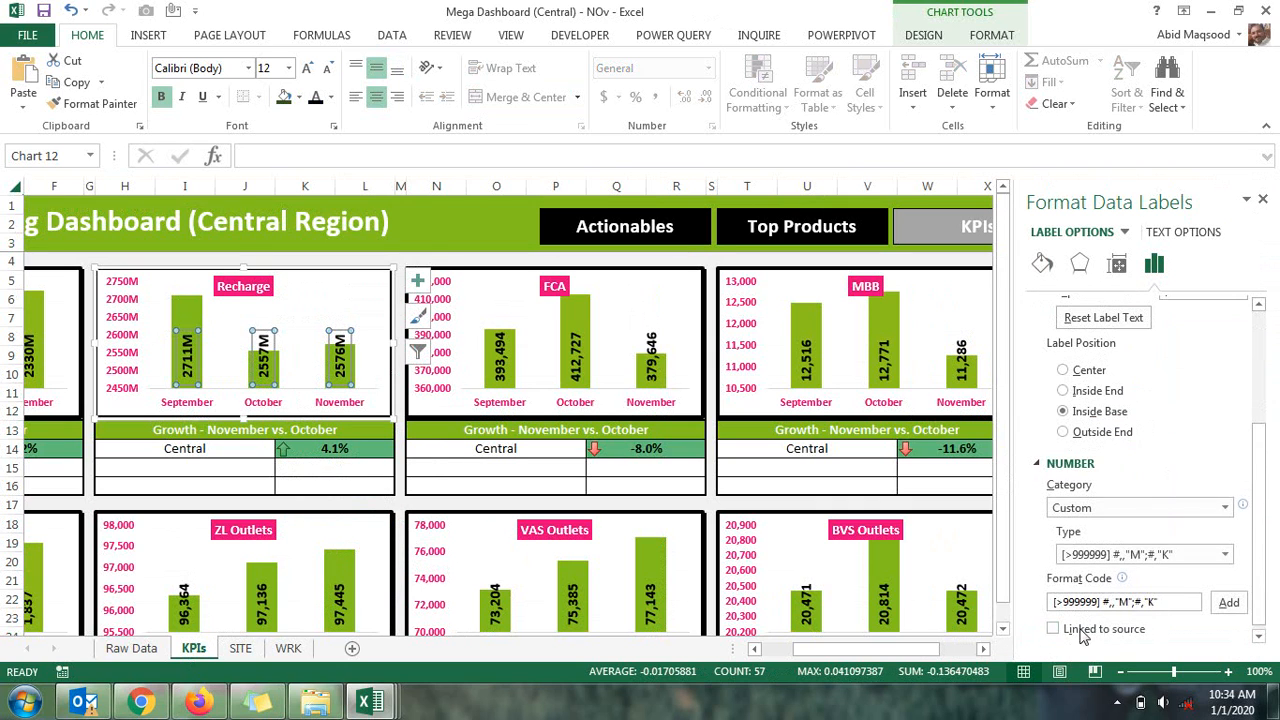
left_click_drag(1180, 602, 1018, 608)
key("ctrl+c")
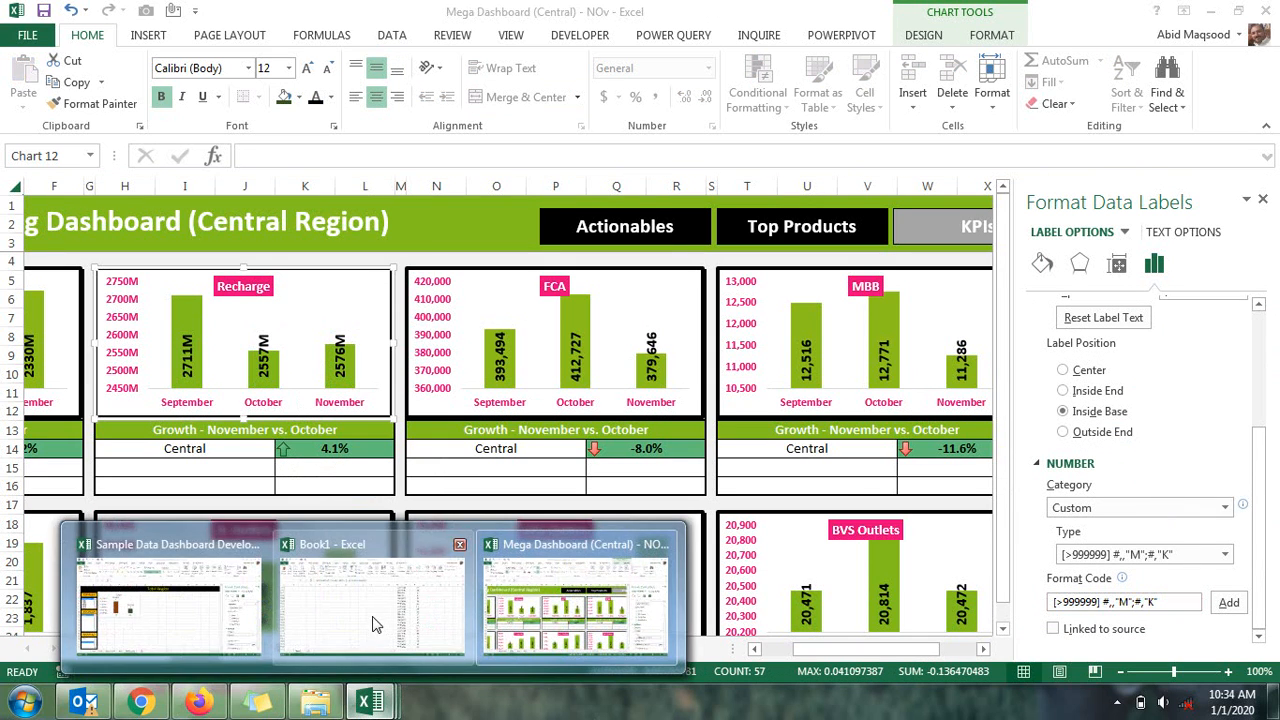
In Sample Data Dashboard Development, paste the code for the Chips data labels and add it as [>999999] #,###,,"M";#,###,"K"
left_click(165, 595)
triple_click(1183, 602)
key("ctrl+v")
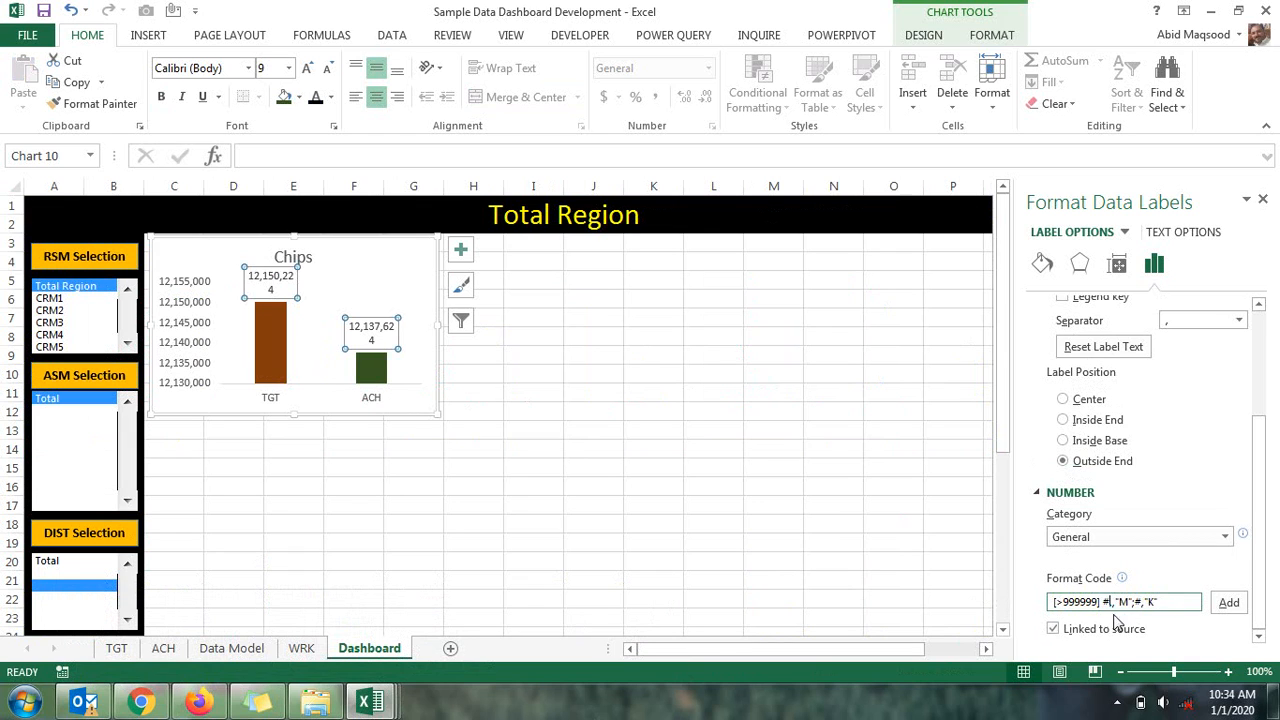
type(",##")
key("BackSpace")
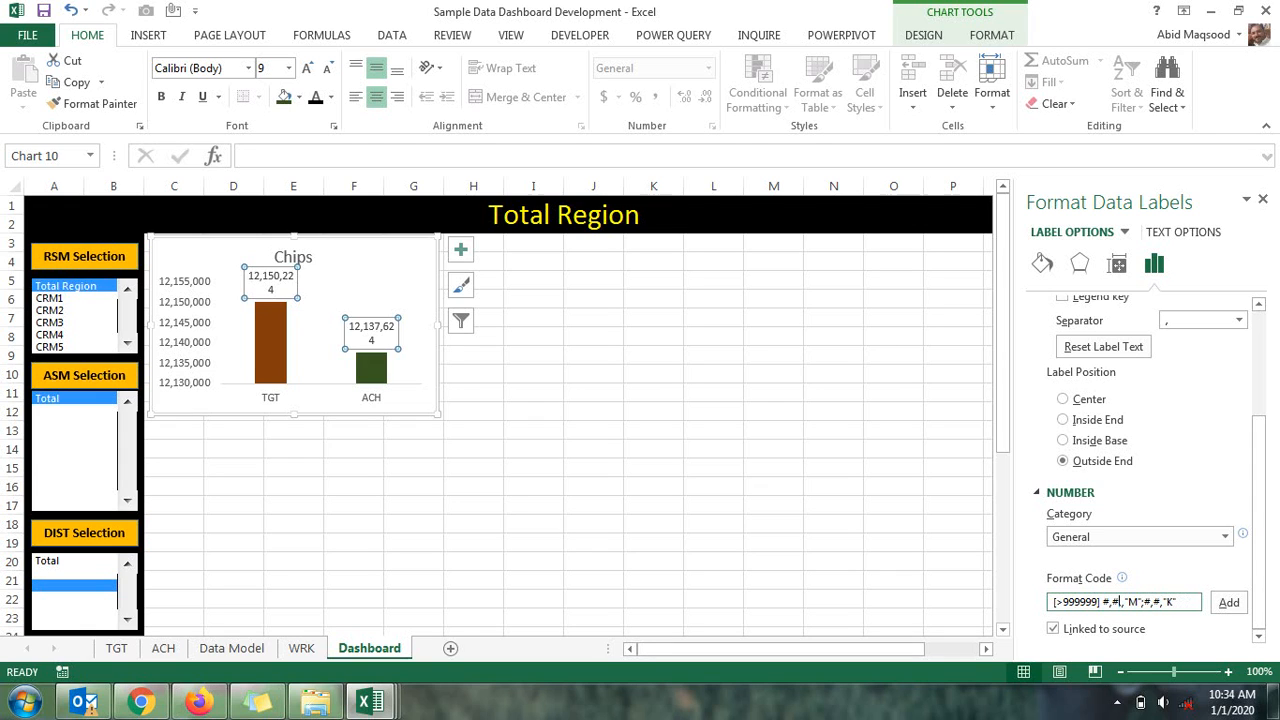
left_click(1228, 605)
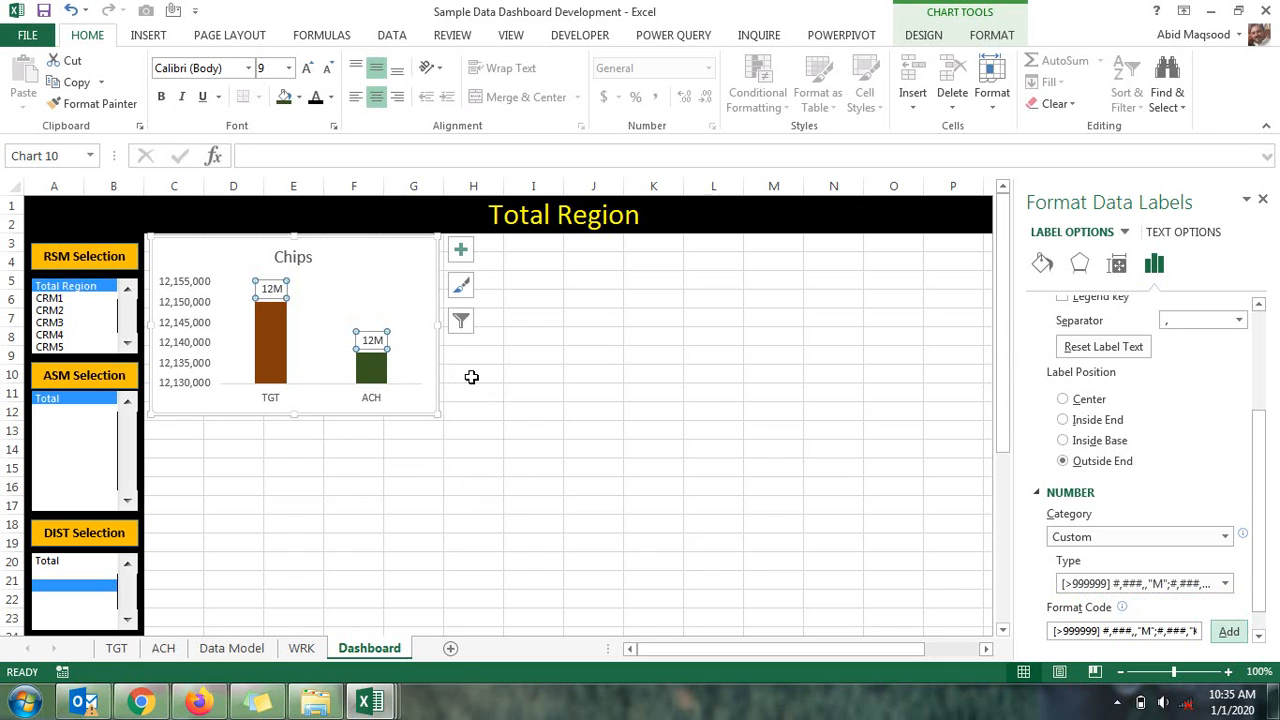
Hide the Chips chart's vertical axis labels by setting their label position to None
left_click(209, 334)
right_click(207, 345)
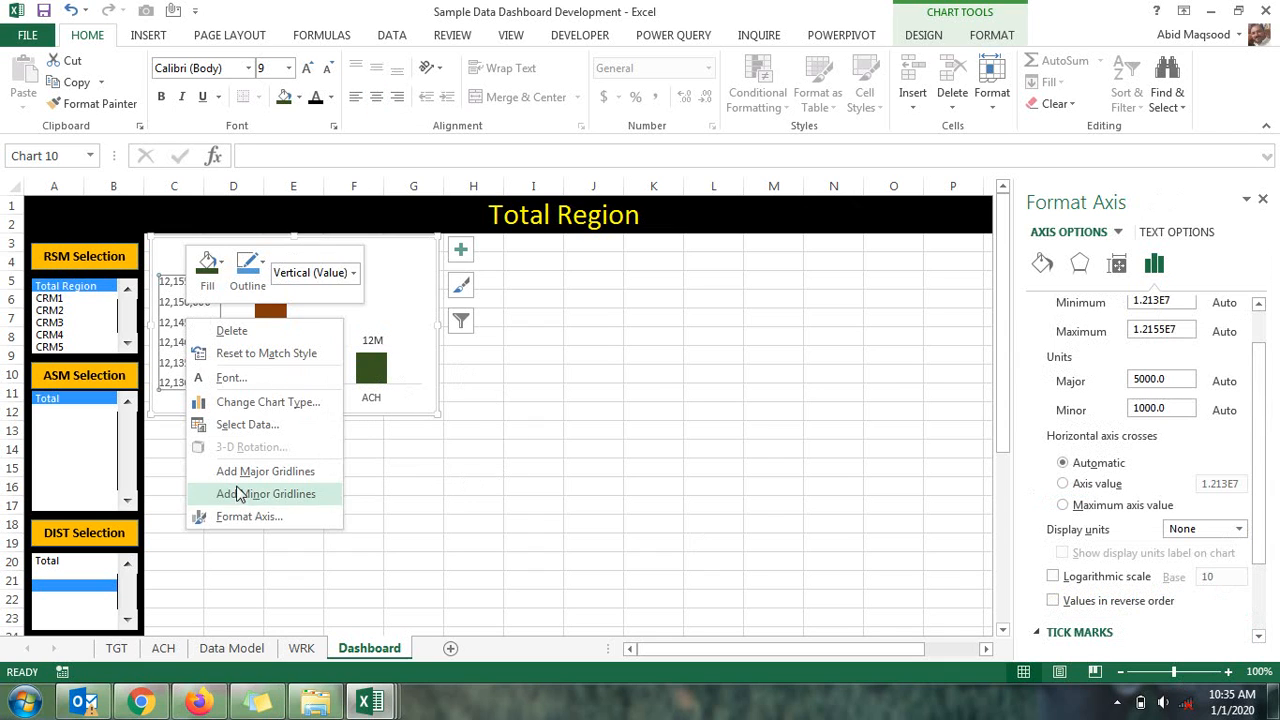
left_click(245, 516)
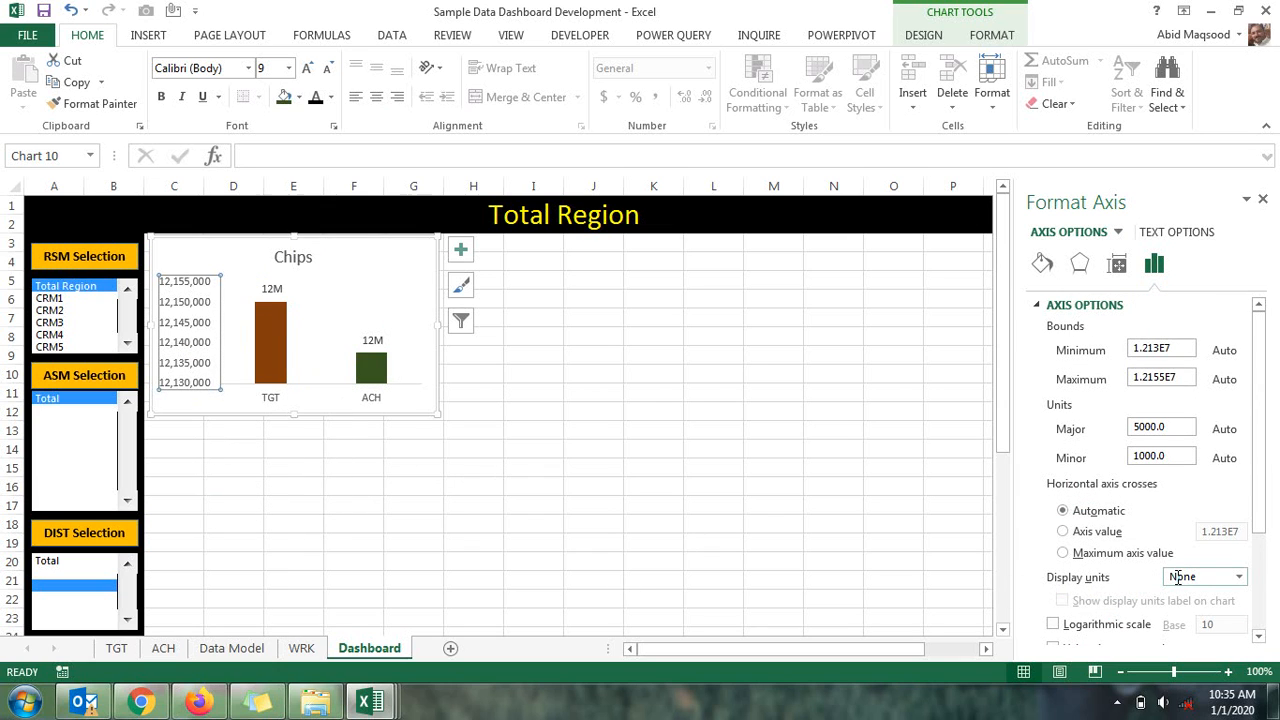
scroll(1188, 597, "down", 3)
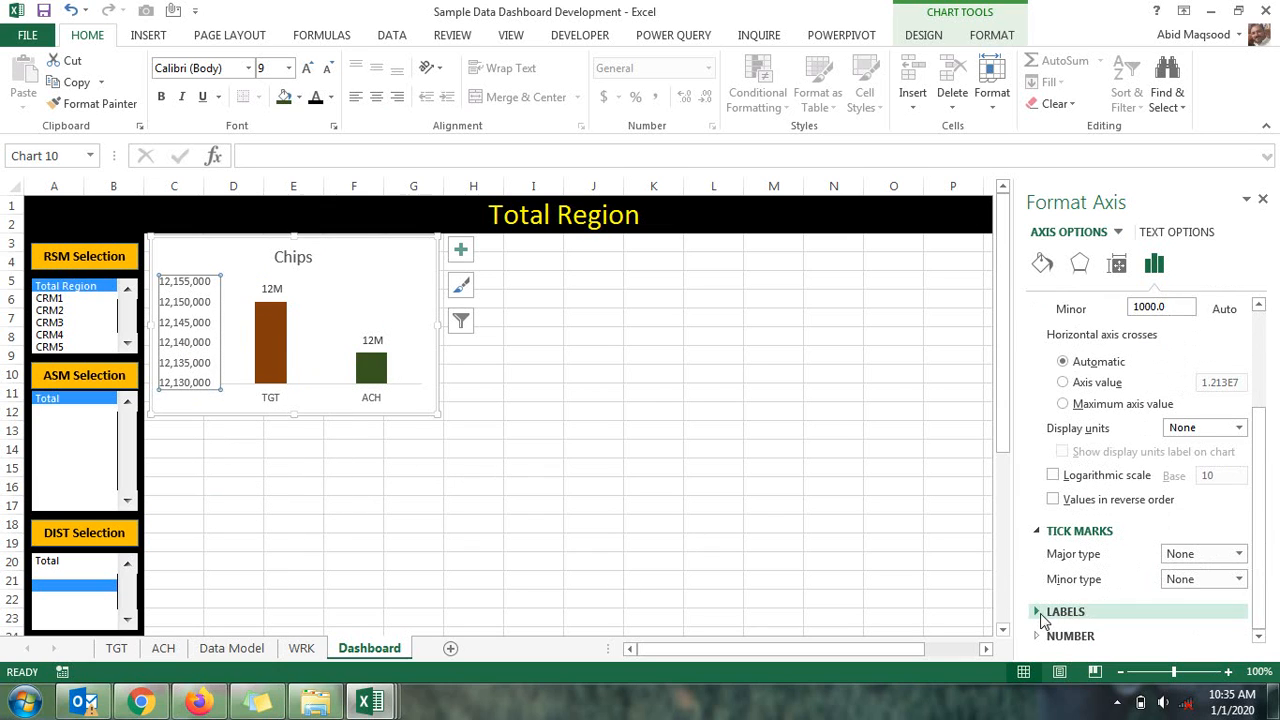
left_click(1040, 618)
left_click(1214, 605)
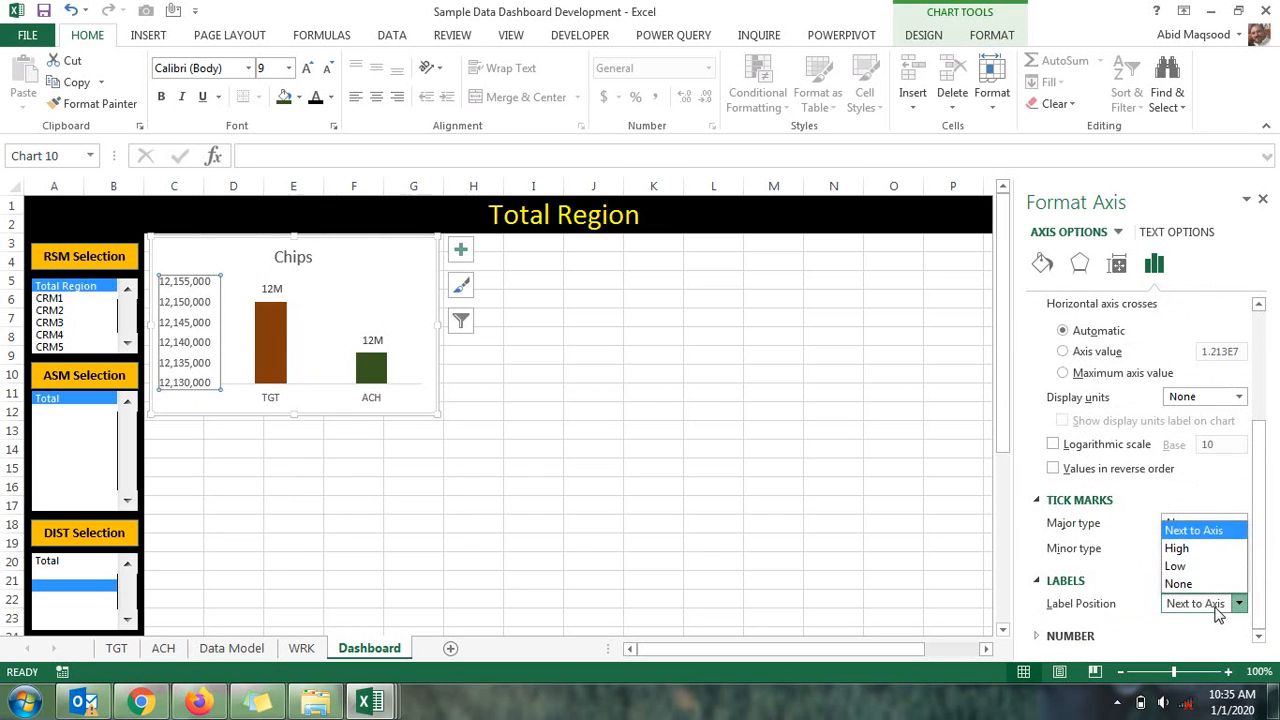
left_click(1191, 584)
left_click(306, 440)
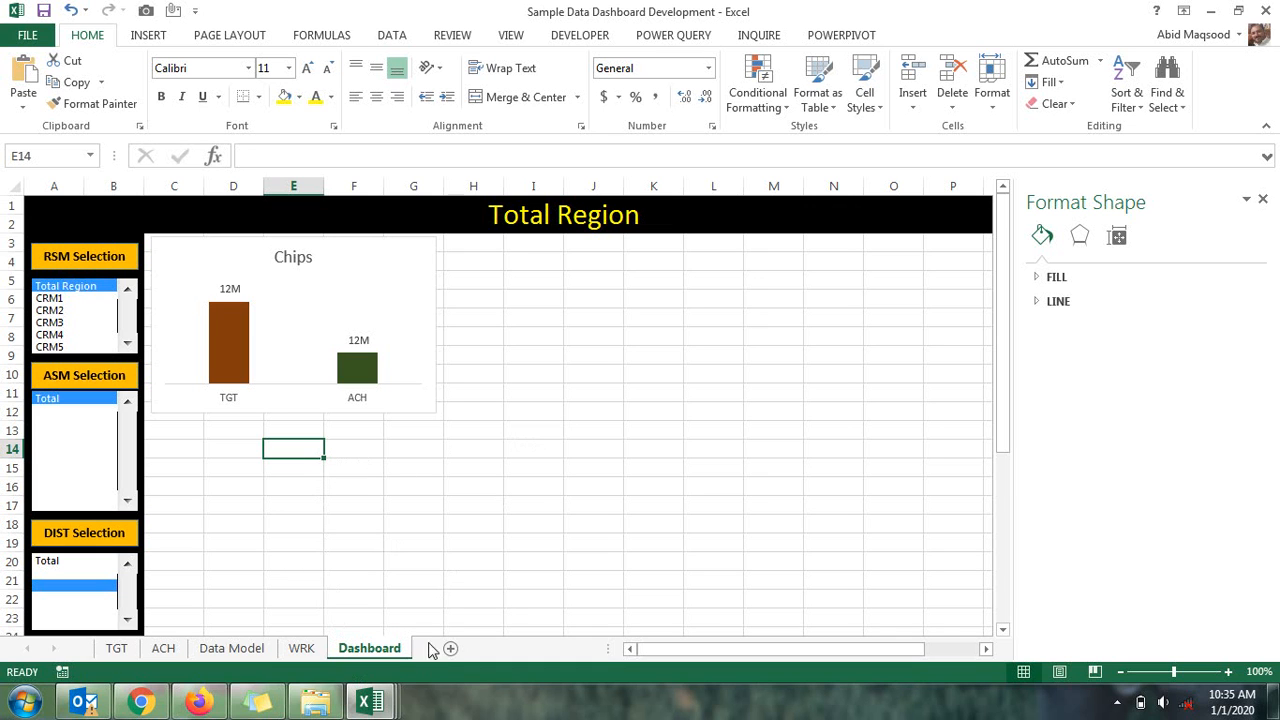
Switch to File Explorer and open the Training Dashboard (Sample Data) workbook from the Excel Training folder inside C Drive on D:
mouse_move(315, 702)
left_click(315, 575)
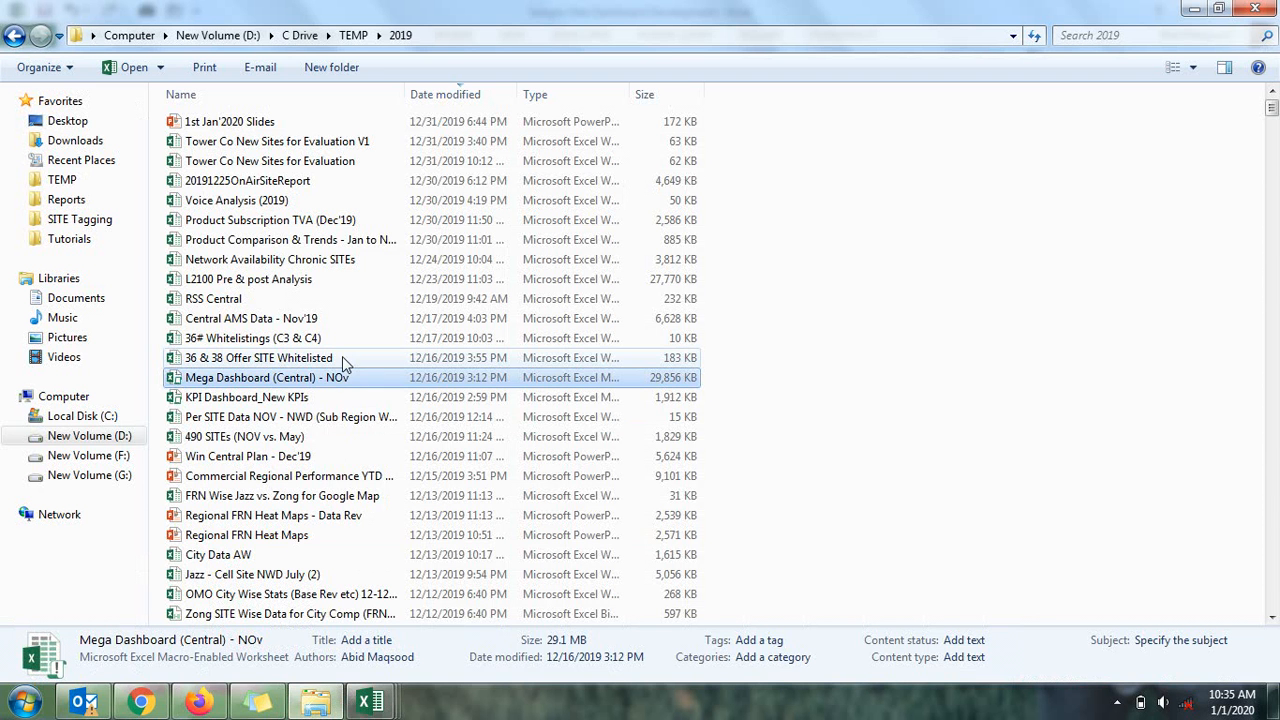
left_click(86, 440)
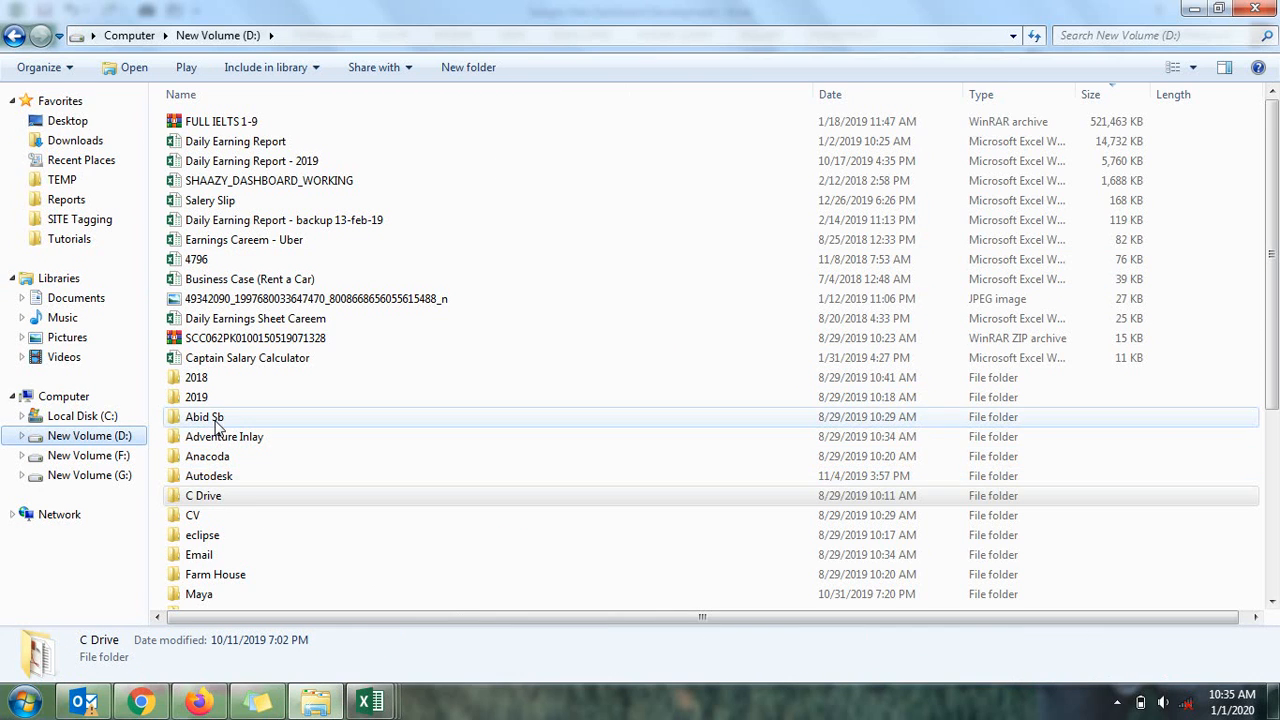
left_click(222, 500)
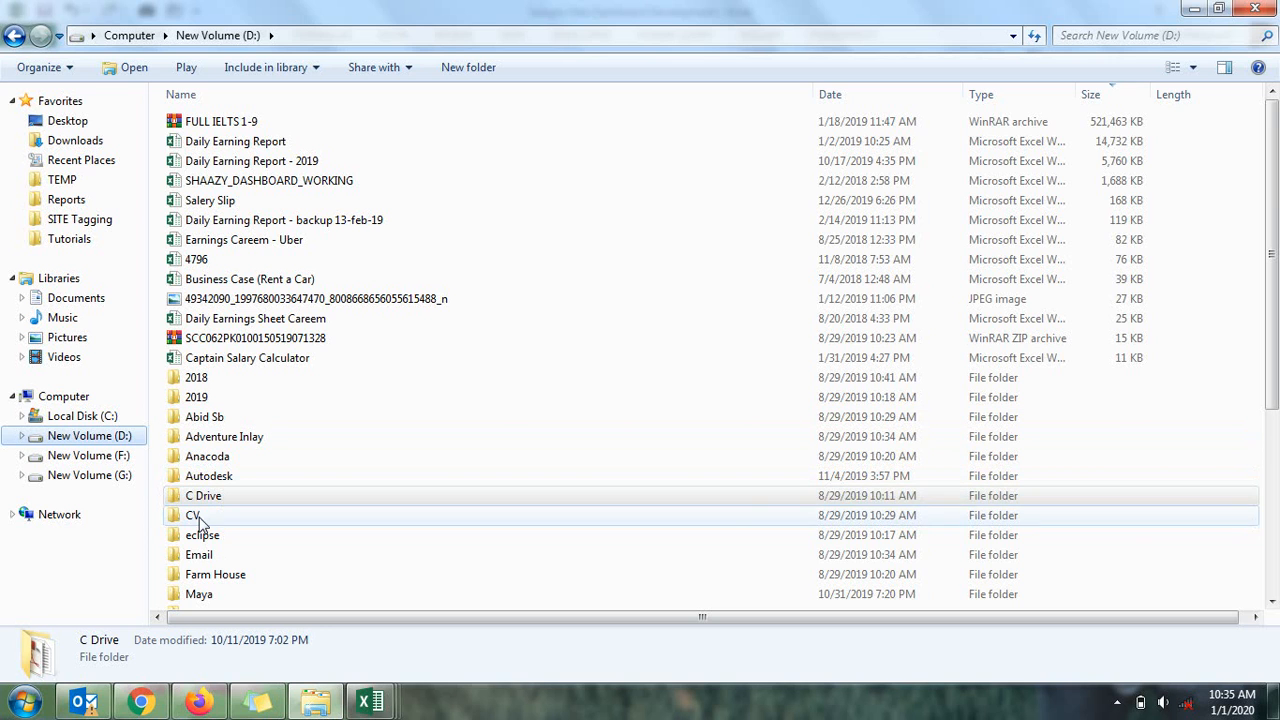
left_click(200, 516)
scroll(215, 522, "down", 5)
double_click(208, 403)
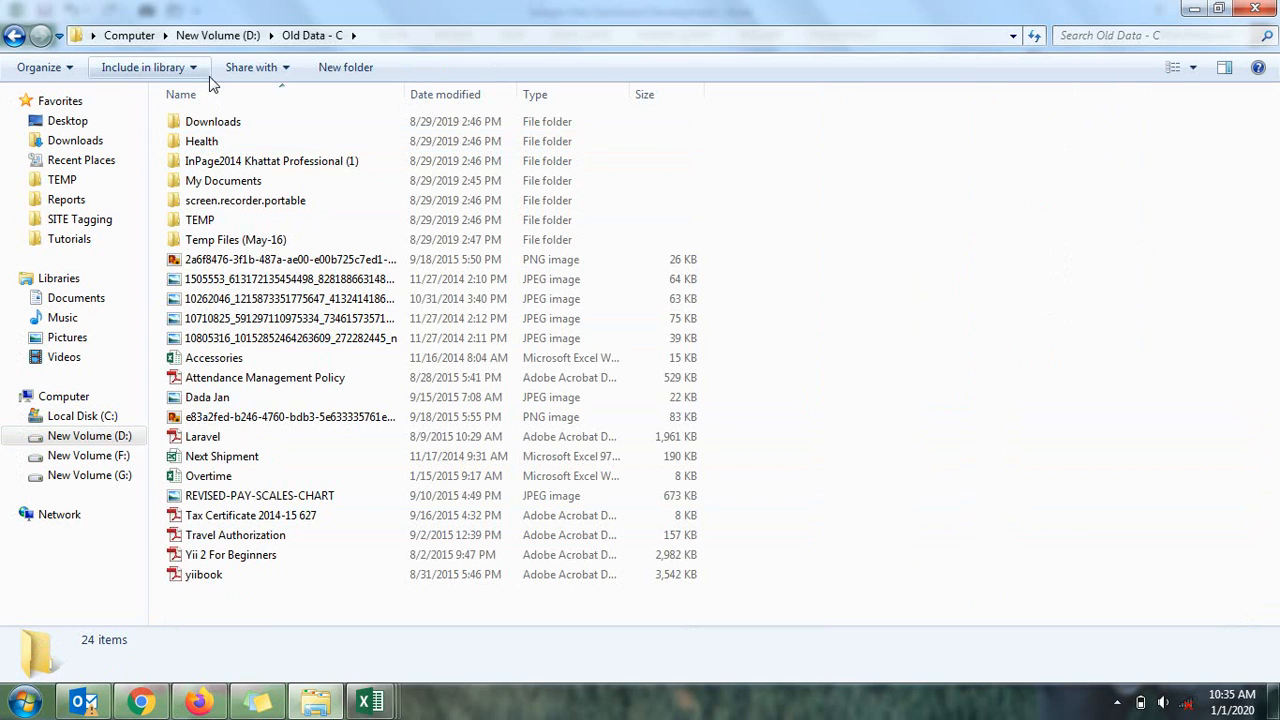
key("BackSpace")
double_click(210, 464)
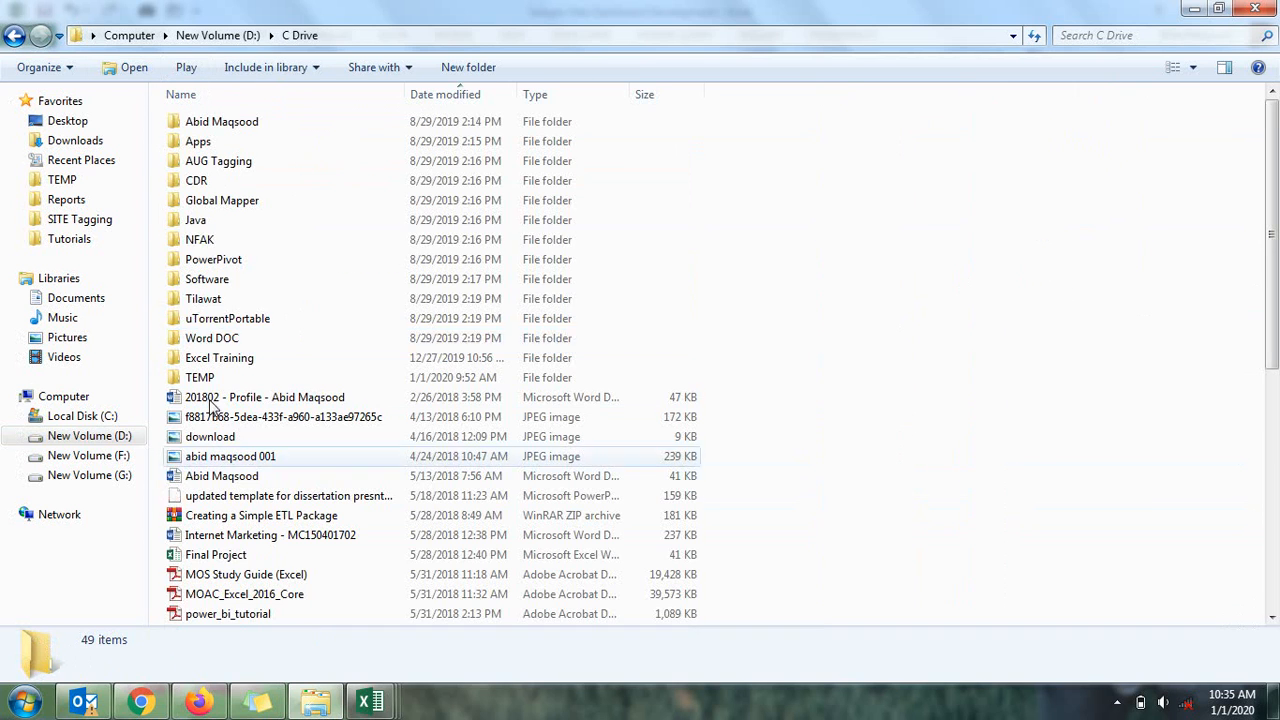
double_click(226, 360)
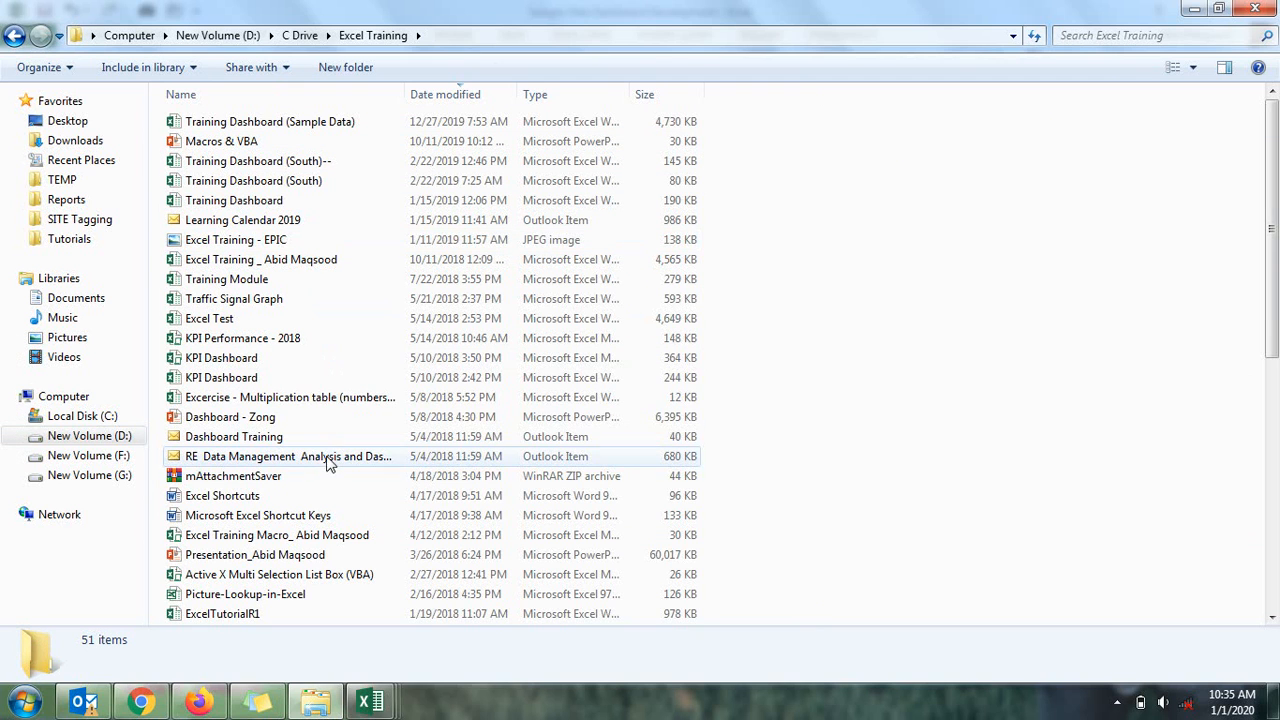
double_click(298, 122)
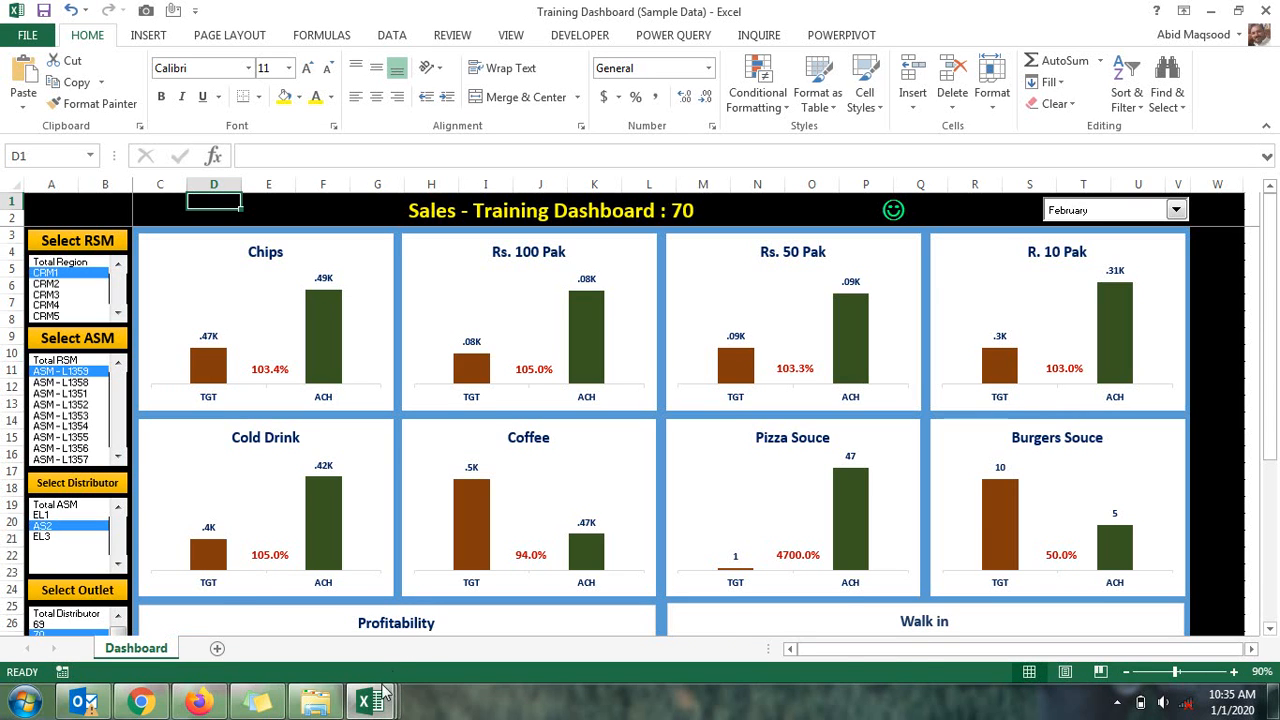
Switch workbooks, close the one in front and return to the Training Dashboard (Sample Data) workbook
mouse_move(378, 700)
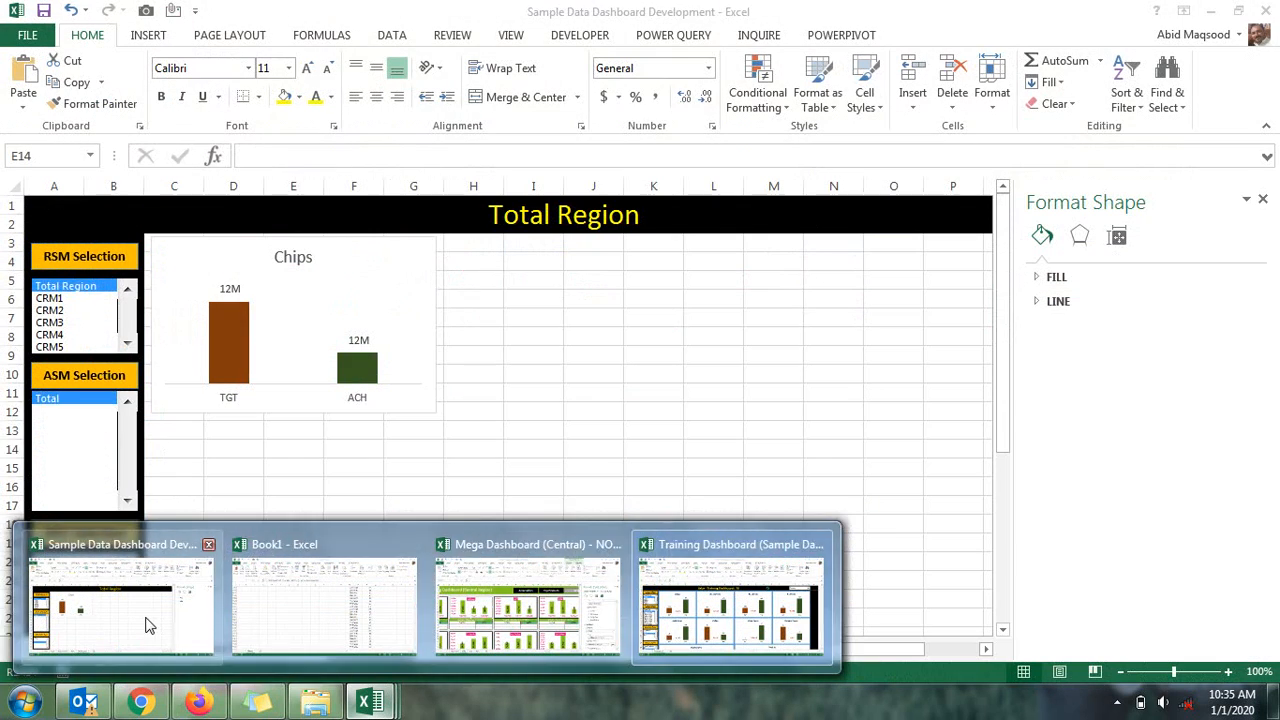
left_click(145, 625)
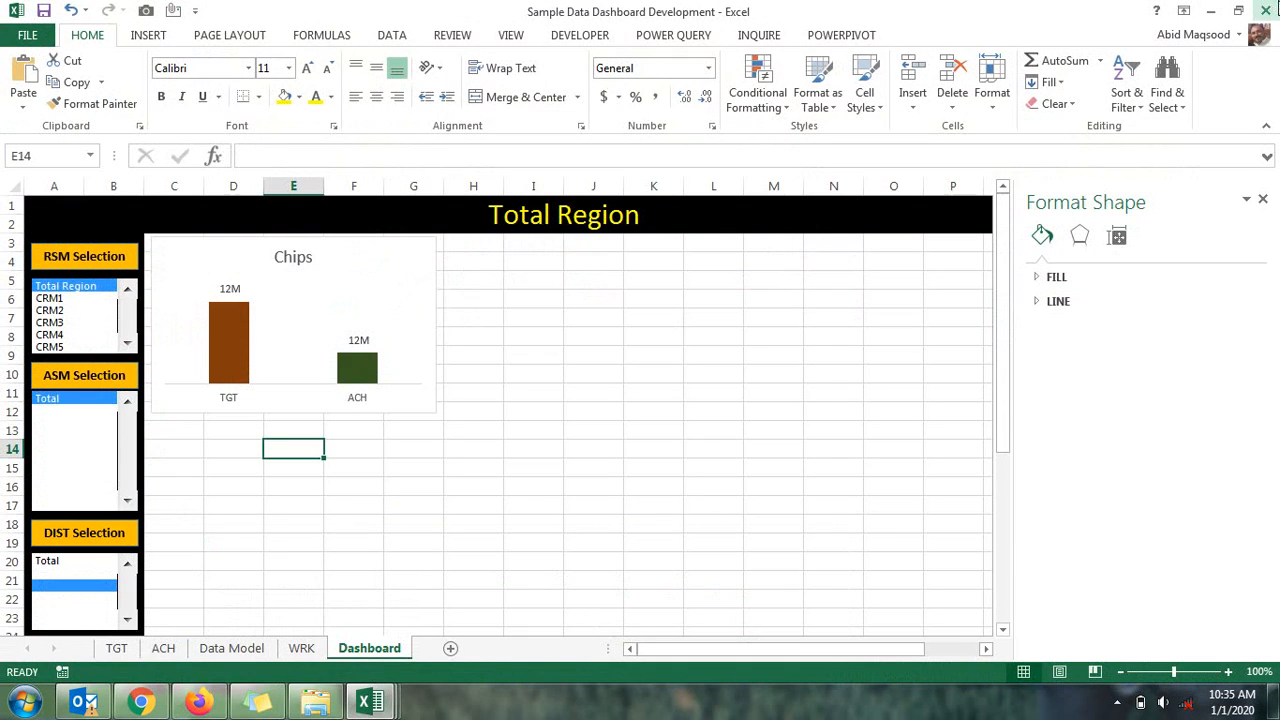
left_click(1265, 11)
left_click(643, 371)
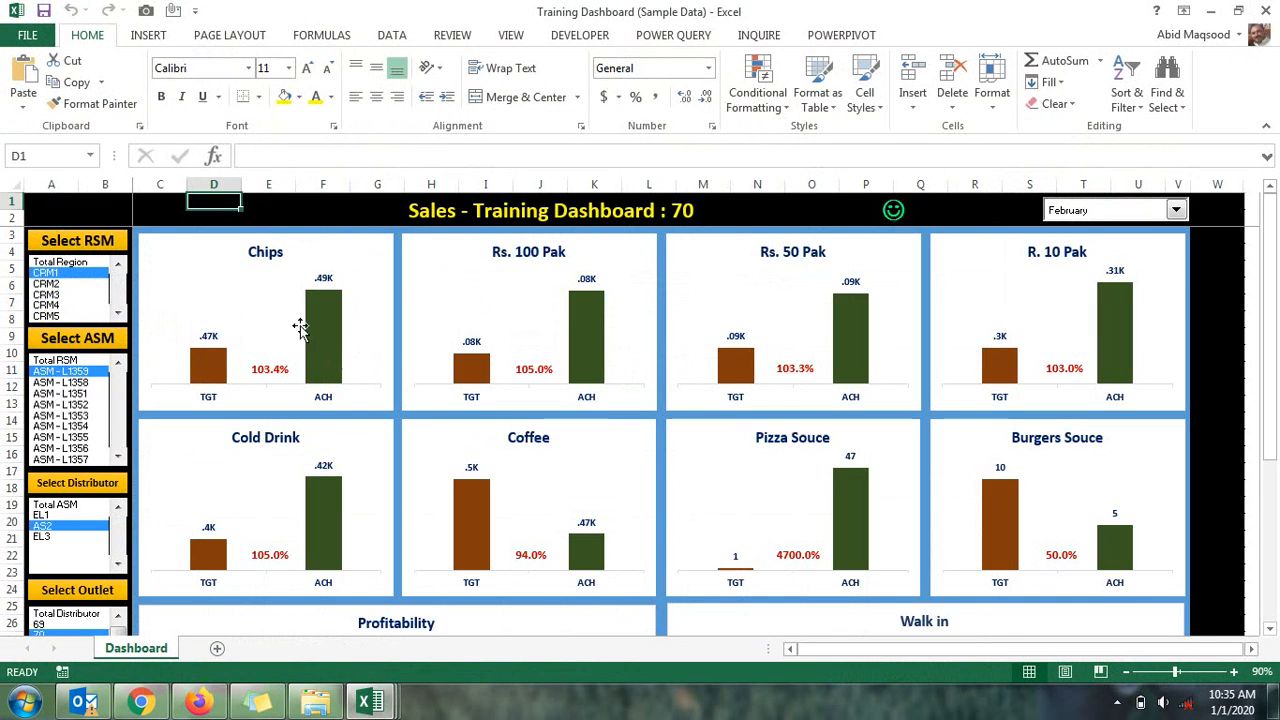
Look over the reference dashboard and set its selection lists to Total Region, Total RSM, Total ASM and Total Distributor
scroll(870, 420, "down", 6)
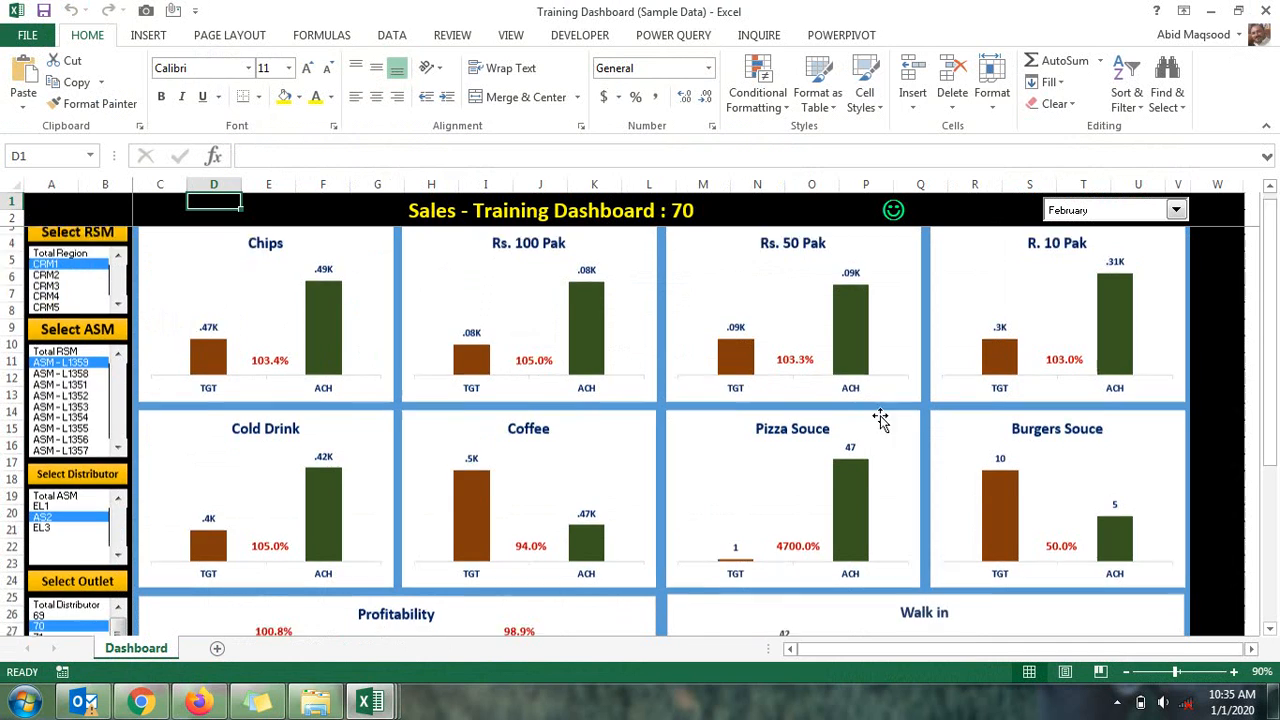
scroll(1062, 444, "up", 6)
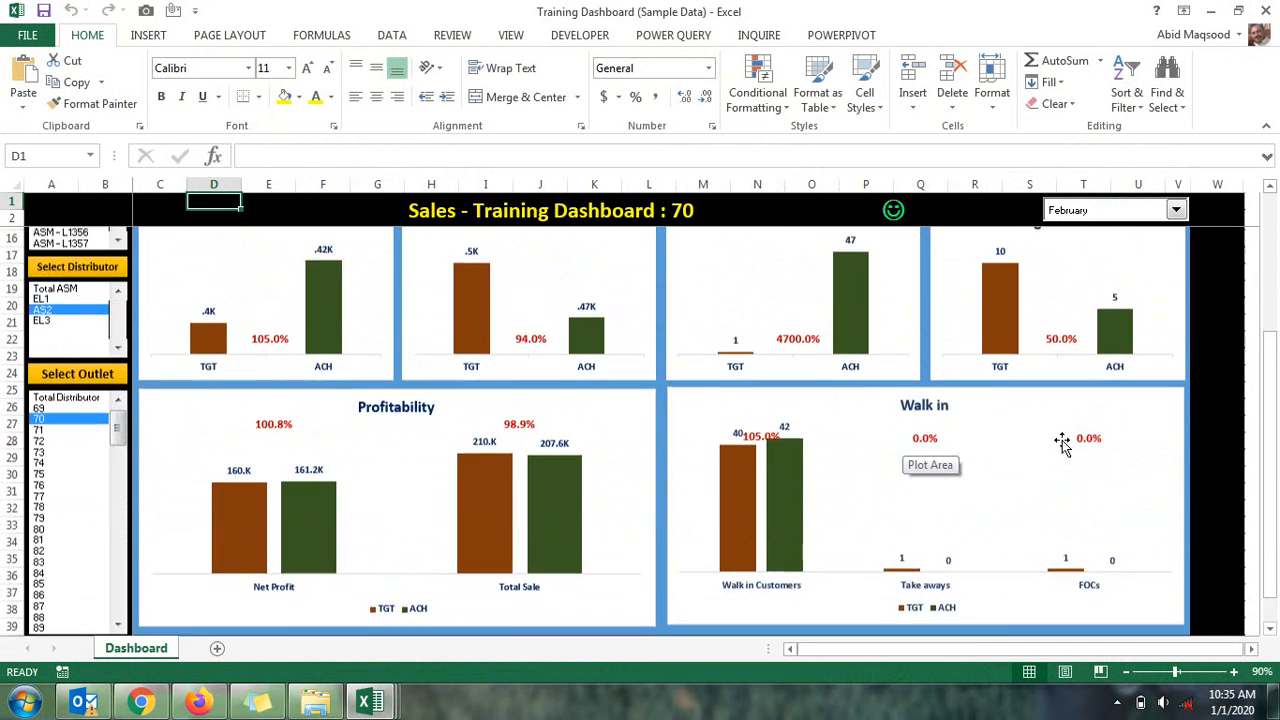
left_click(55, 262)
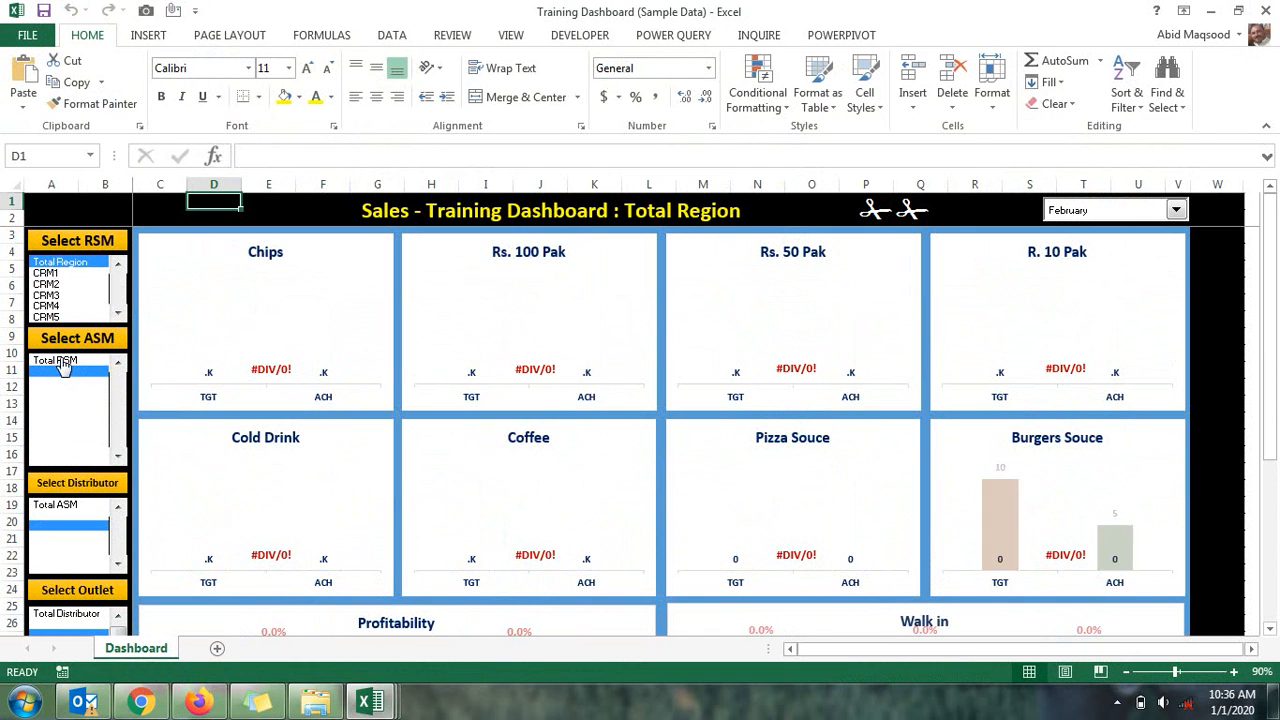
left_click(60, 506)
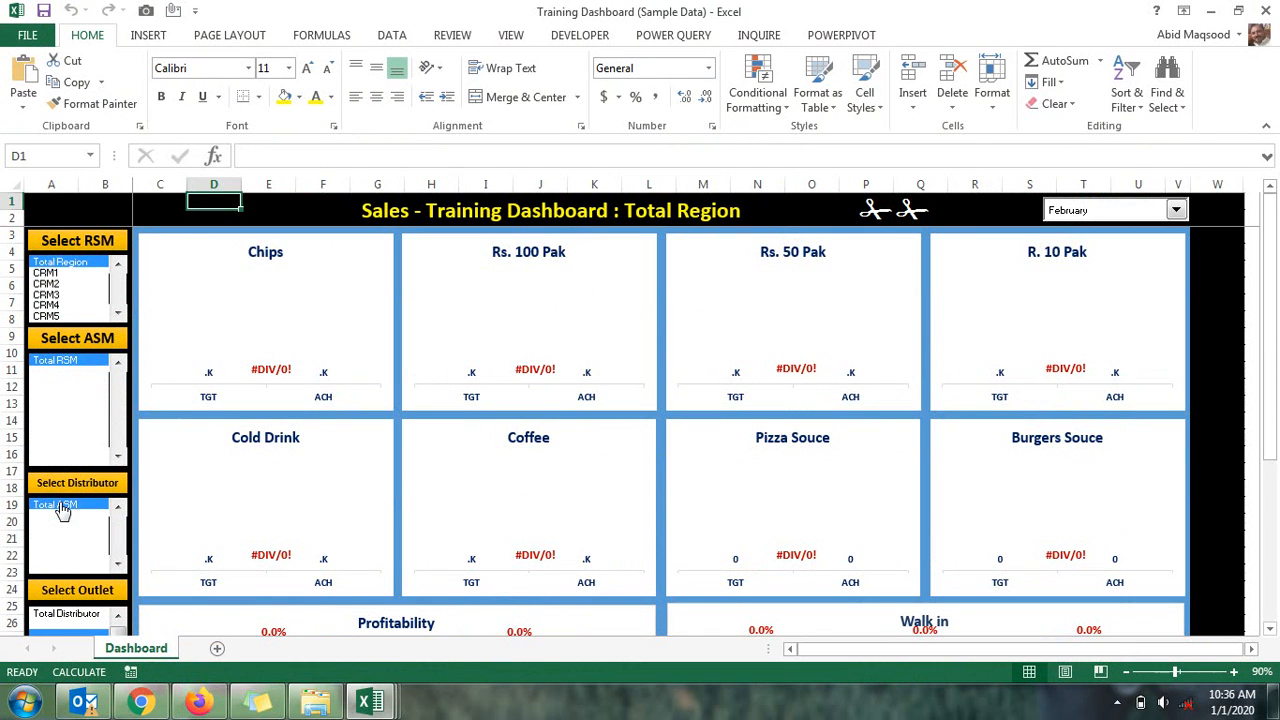
scroll(88, 605, "down", 2)
left_click(58, 514)
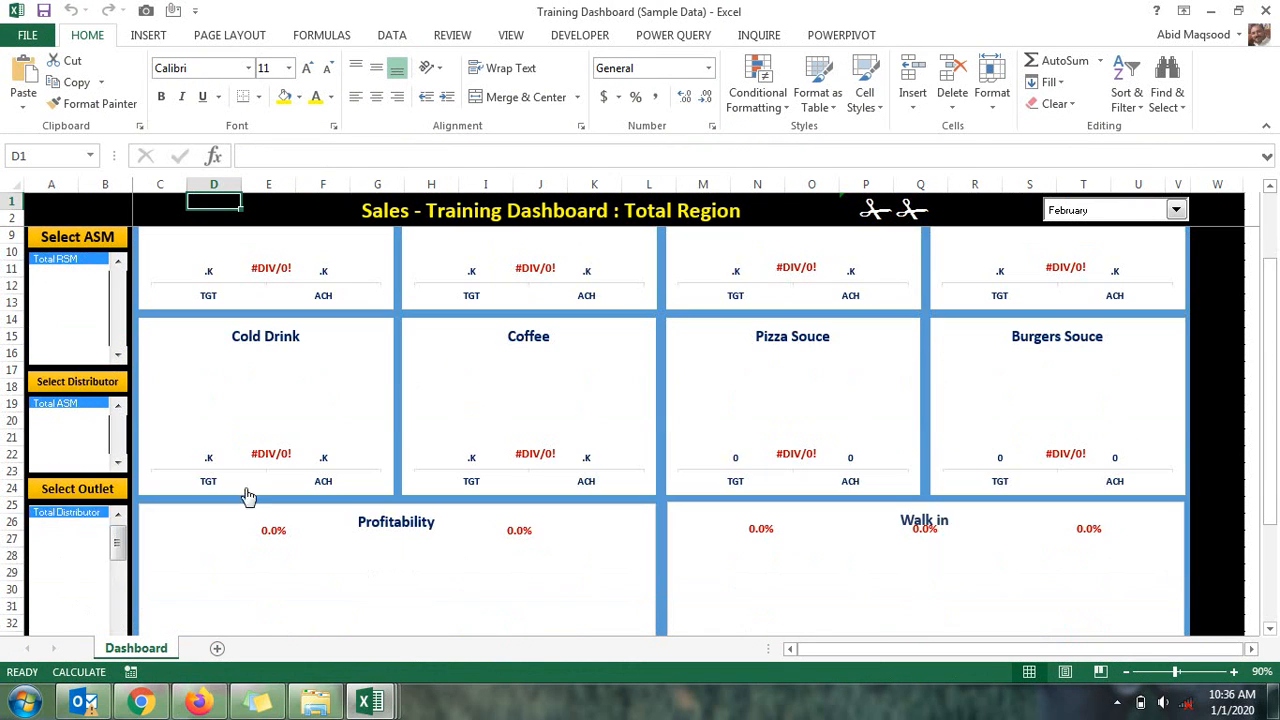
scroll(908, 316, "up", 2)
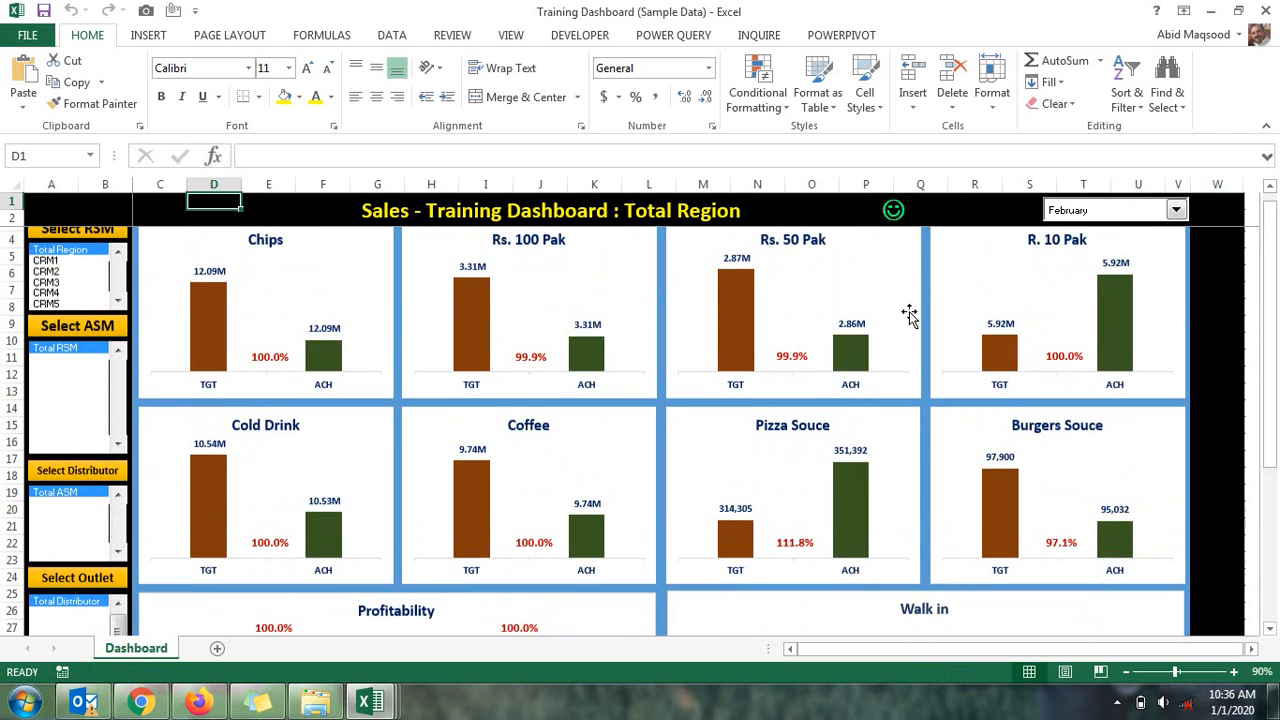
Select the dashboard title text box to examine its cell link and choose CRM3 in the Select RSM list
left_click(433, 221)
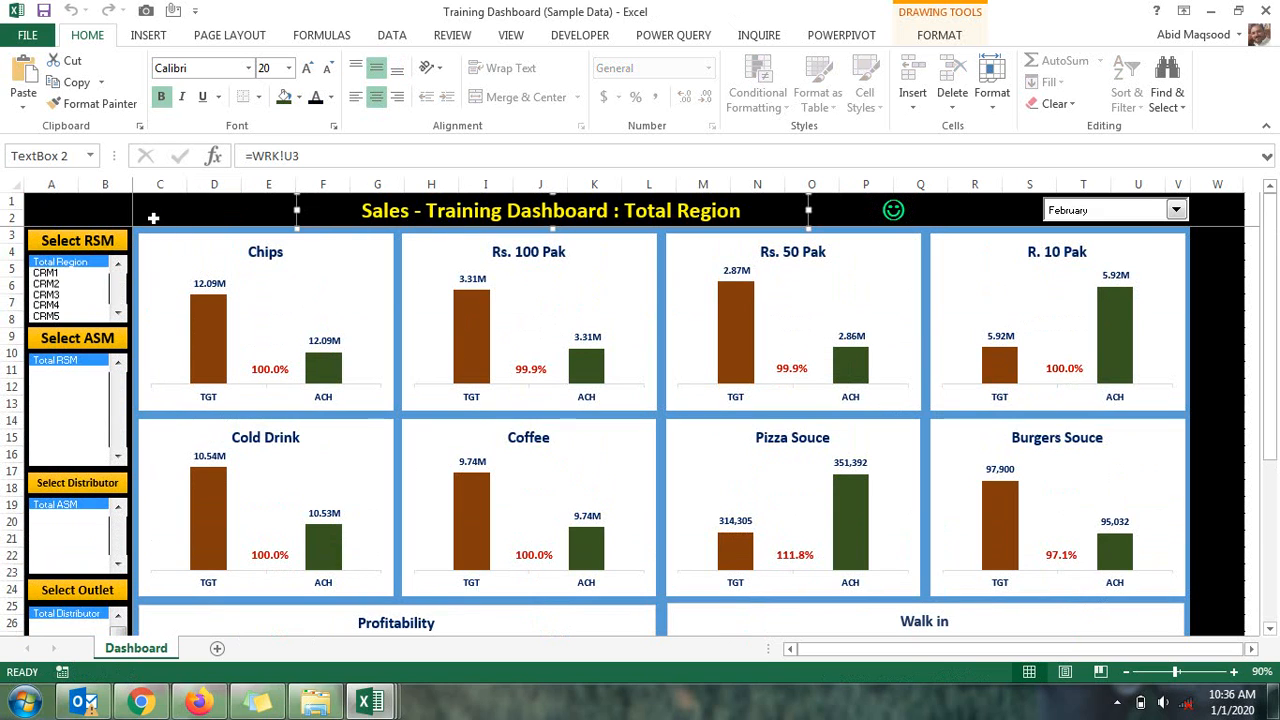
left_click(58, 294)
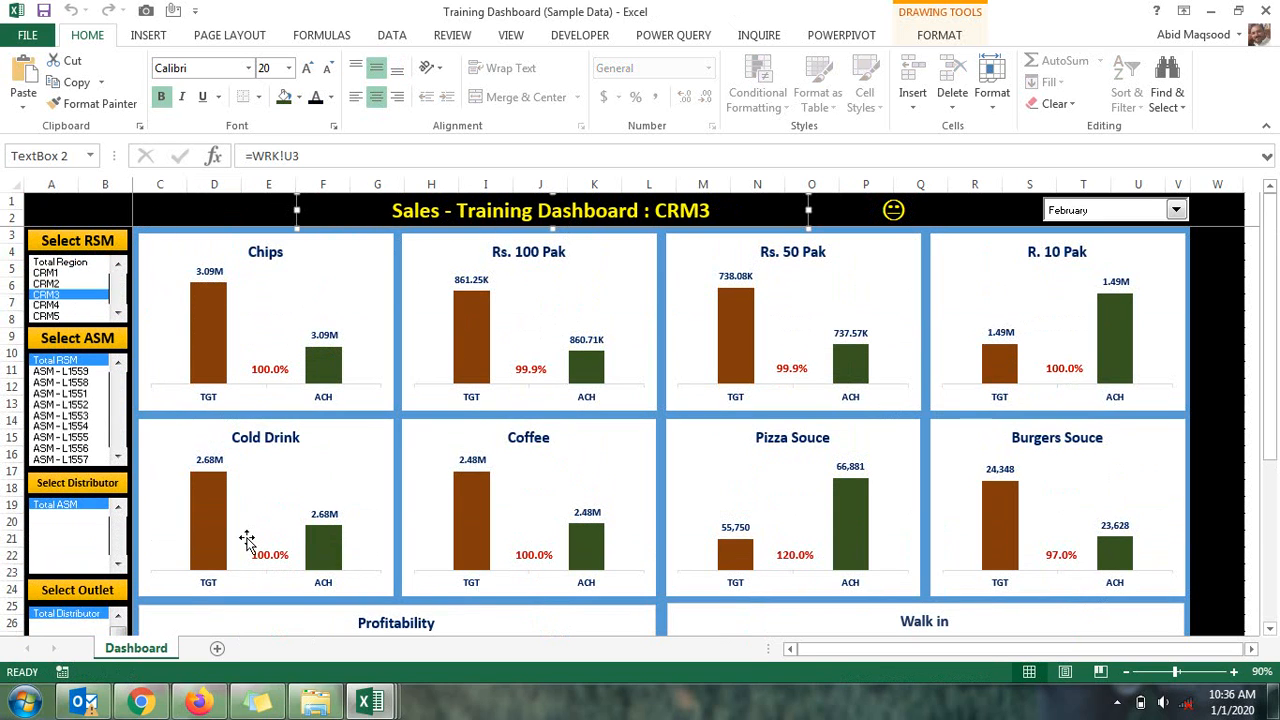
Unhide the WRK sheet and select cell U3 to examine the dashboard title's formula
right_click(170, 648)
left_click(189, 606)
double_click(58, 584)
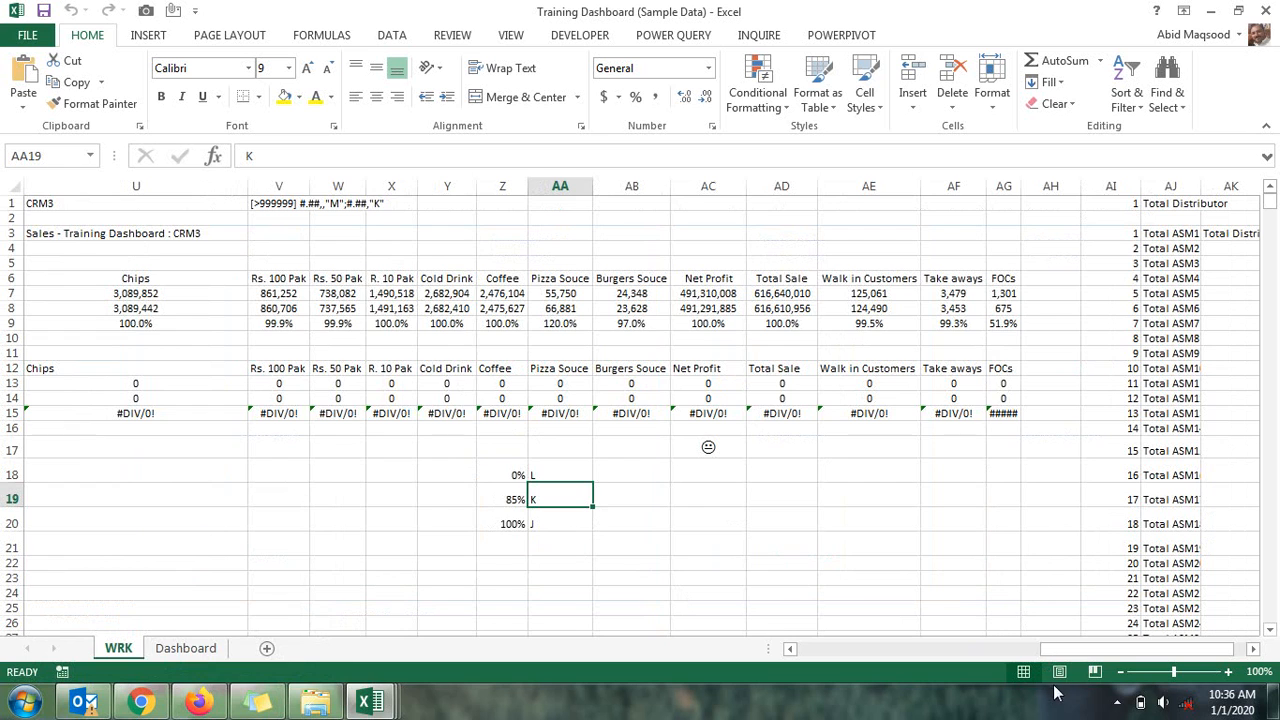
left_click_drag(1073, 646, 995, 657)
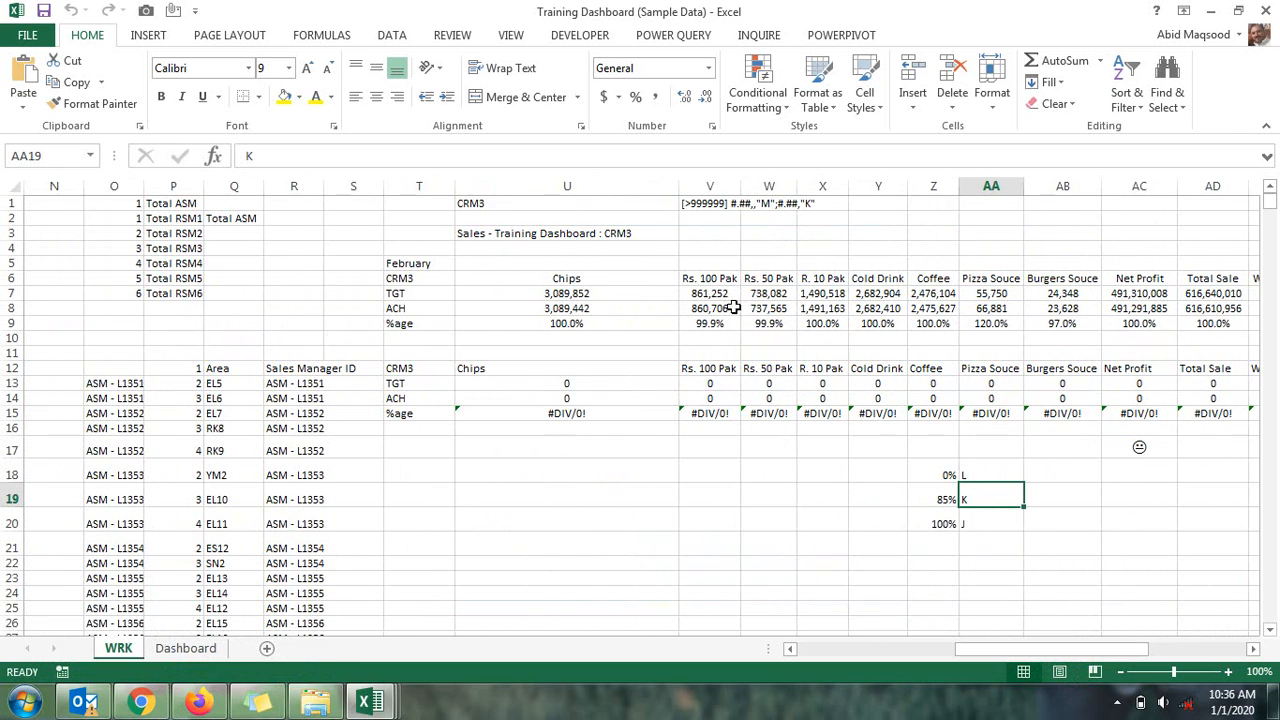
left_click(622, 240)
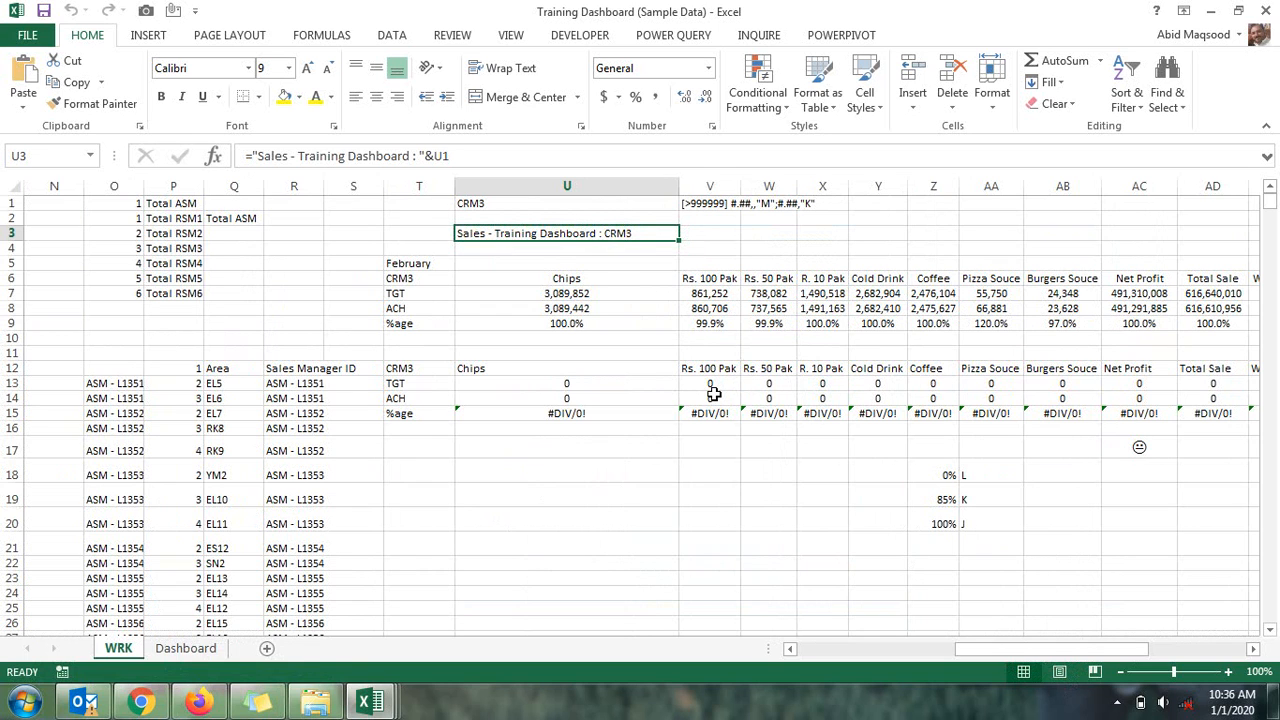
Inspect the title formula in WRK cell U3 and select the Dashboard's smiley cell P1 to examine its link
key("F2")
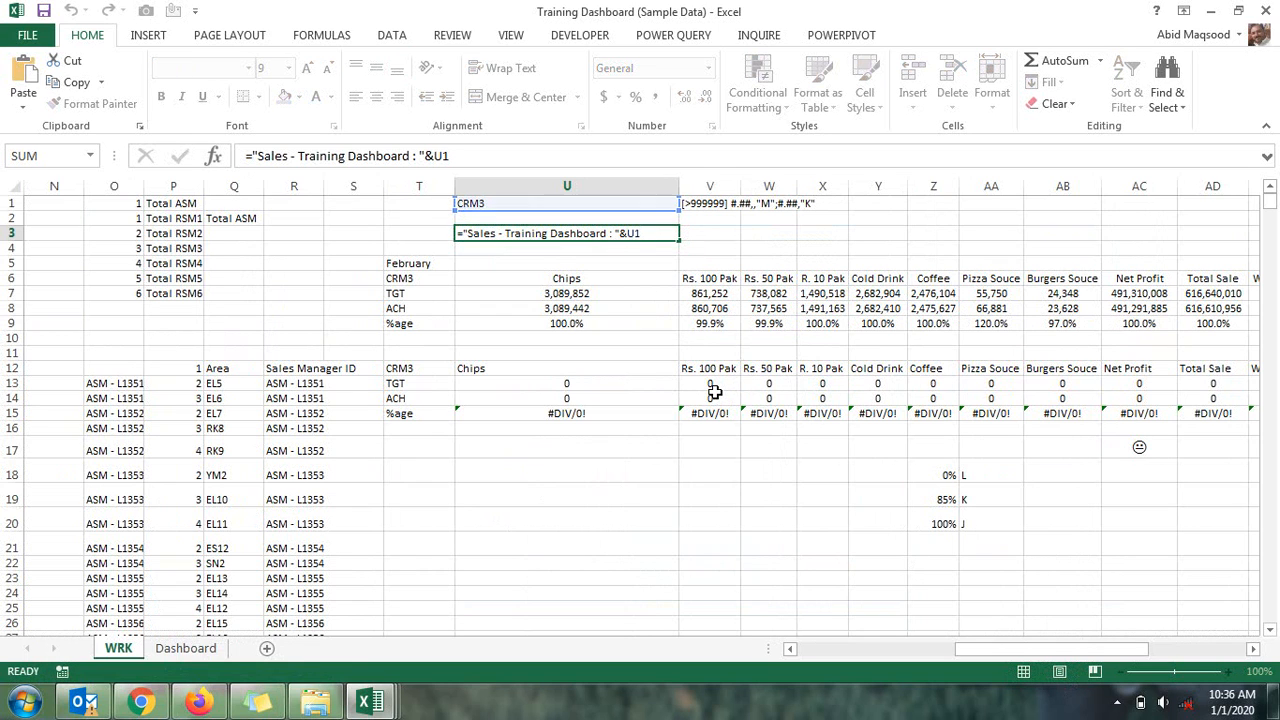
key("Return")
left_click(185, 648)
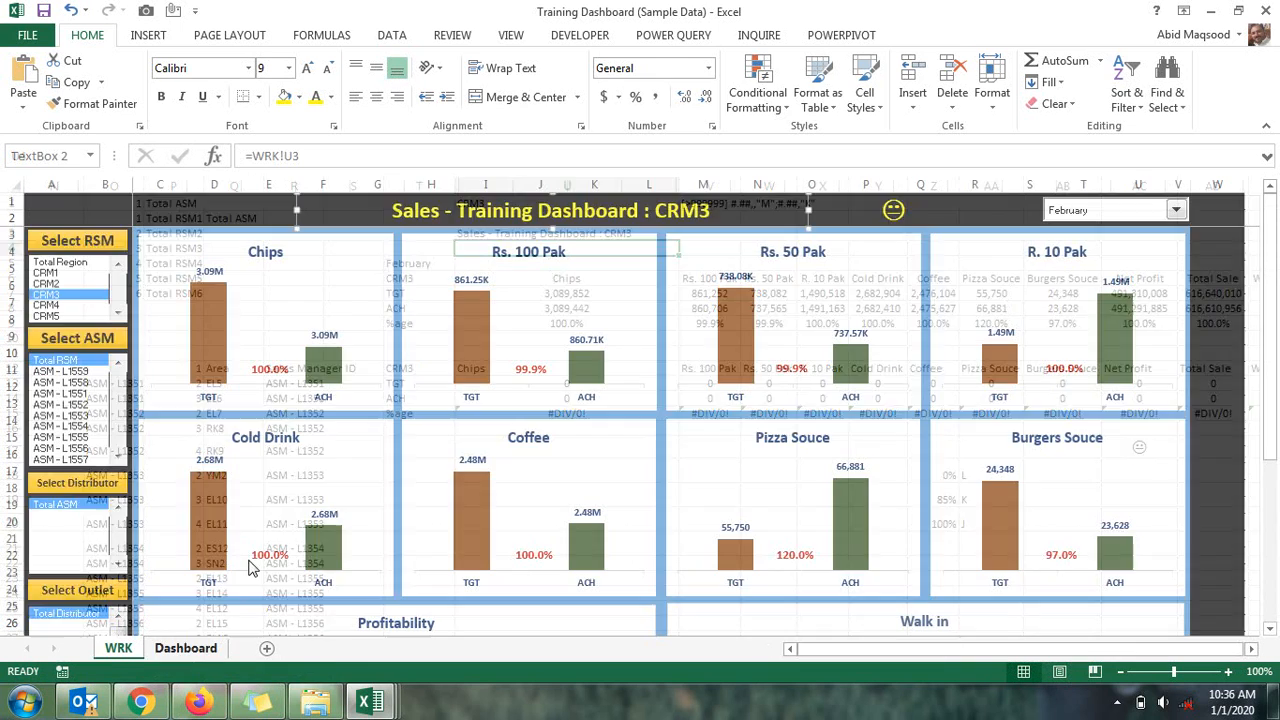
left_click(890, 218)
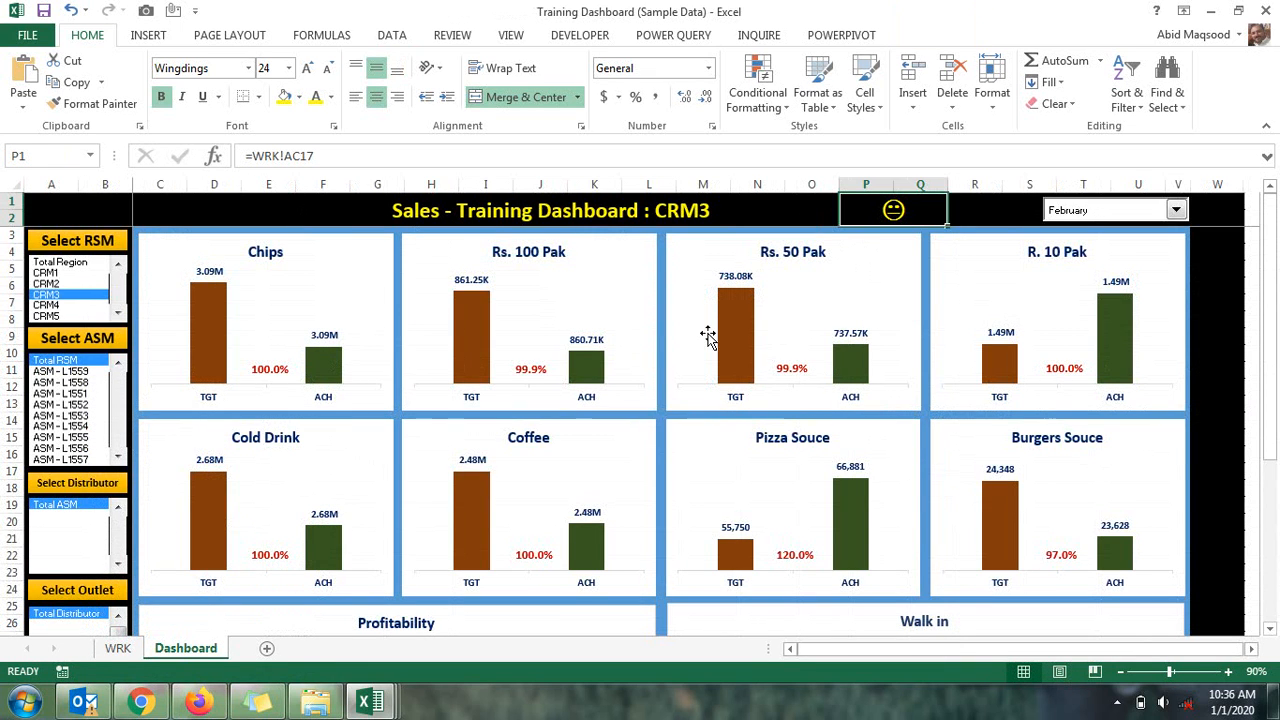
Examine the smiley's LOOKUP formula in WRK cell AC17, comparing its threshold table with the Dashboard's smiley
left_click(117, 648)
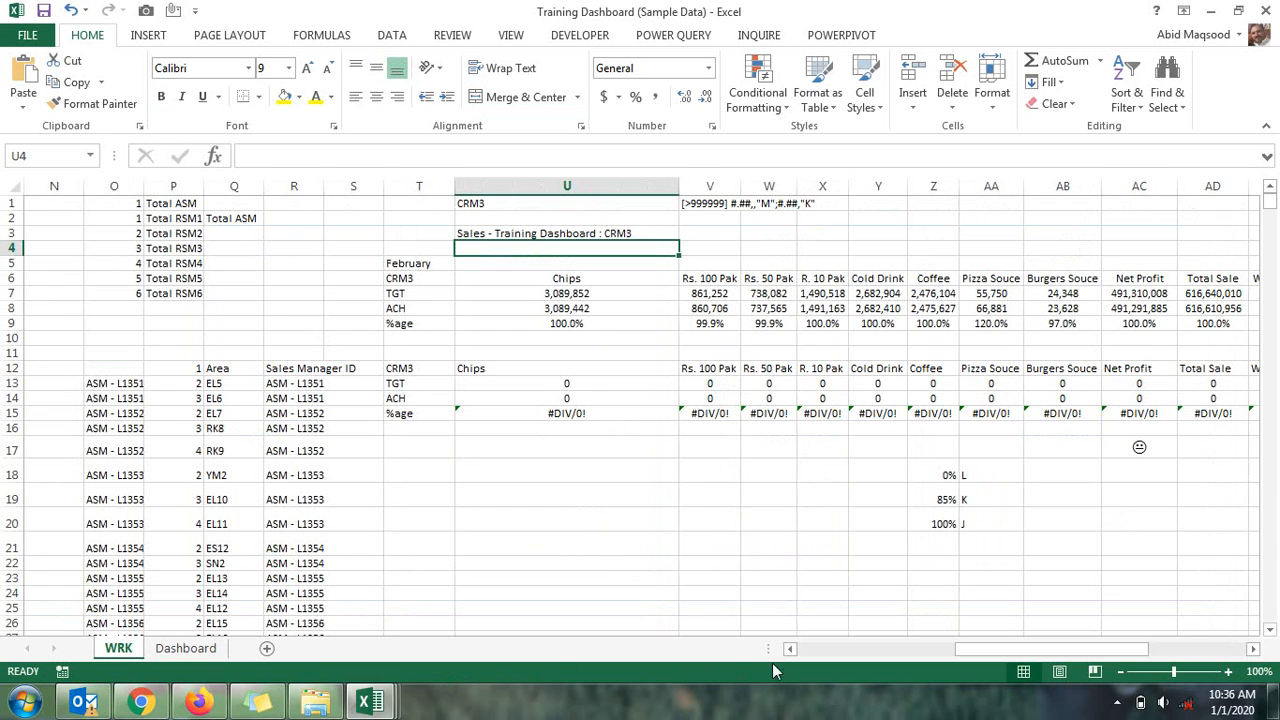
left_click(1124, 452)
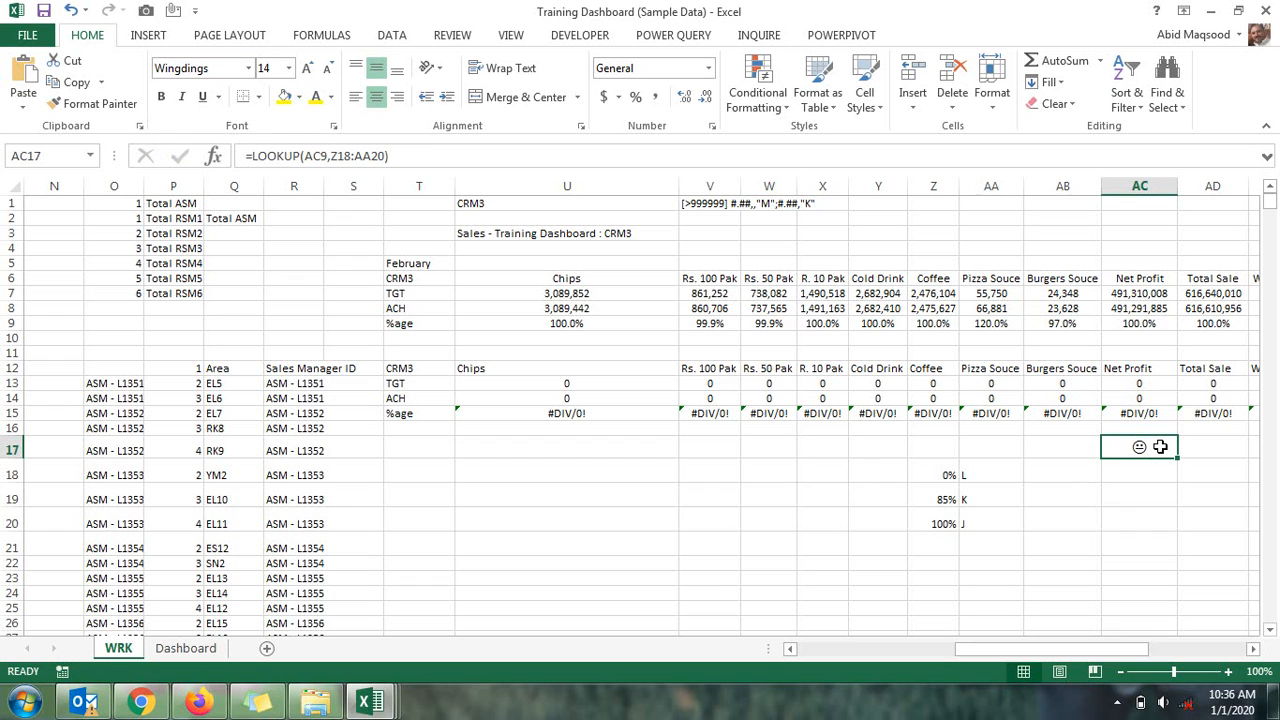
left_click(185, 648)
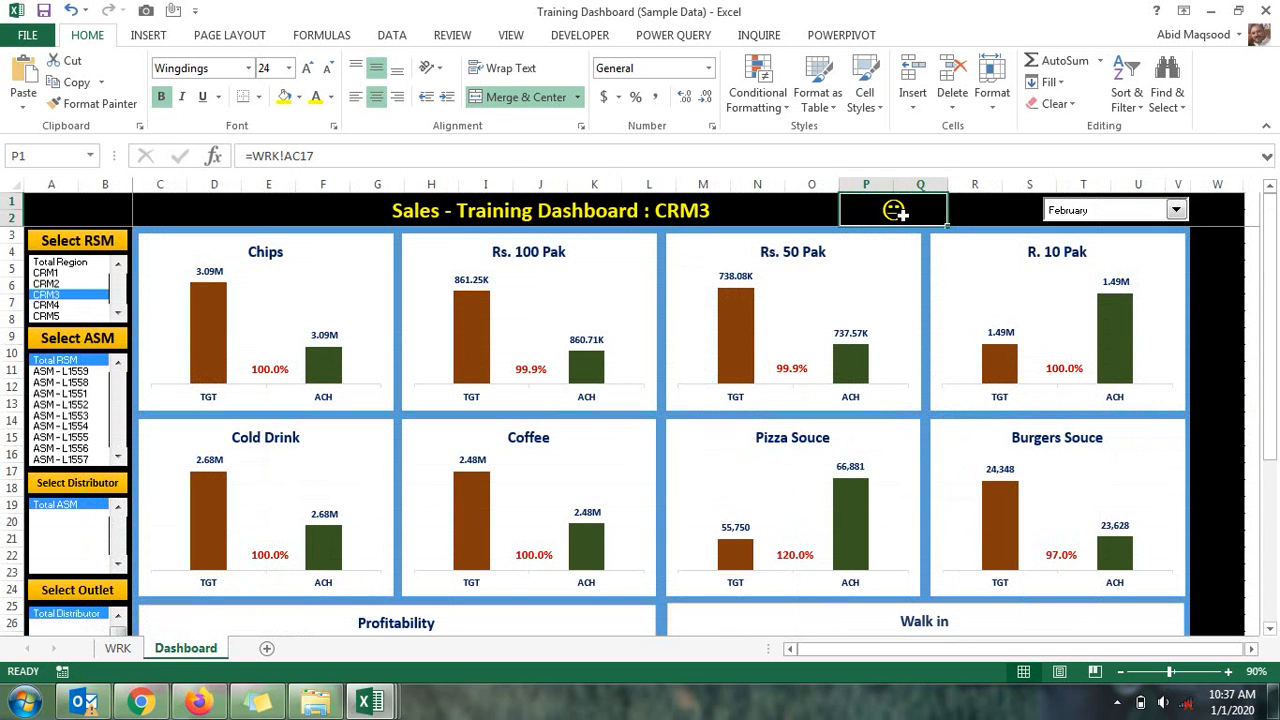
left_click(118, 648)
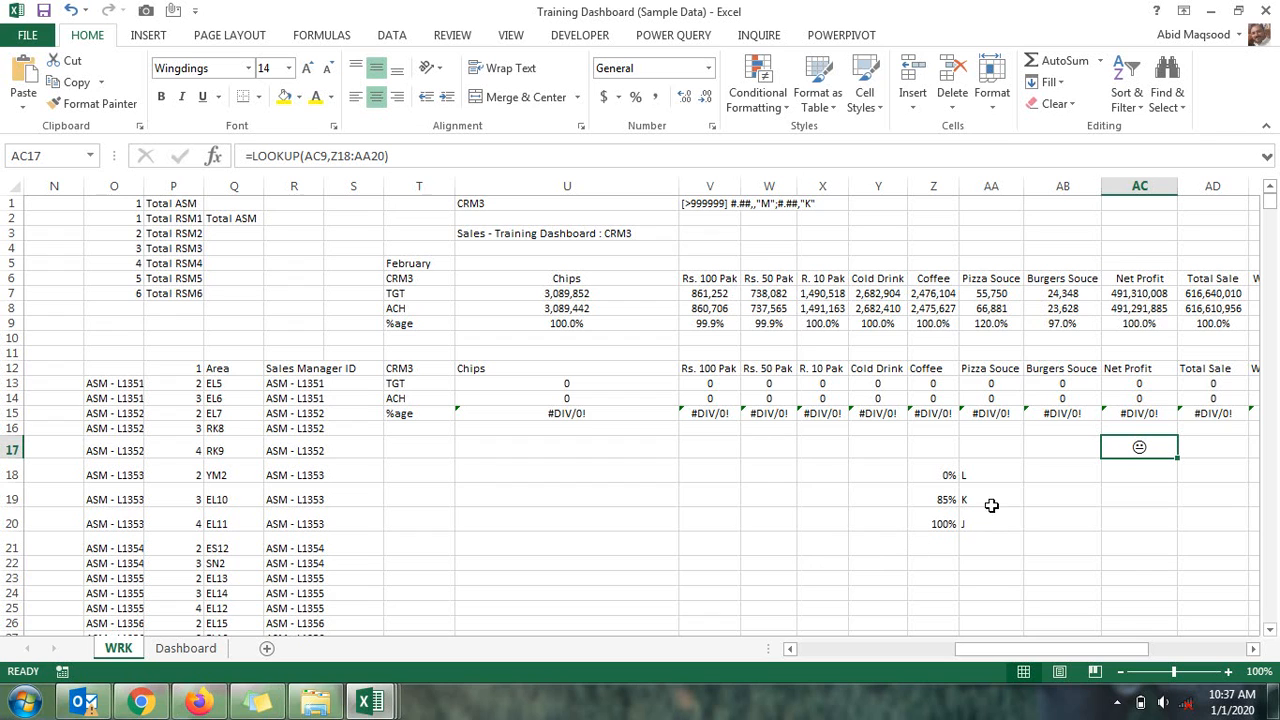
left_click(185, 648)
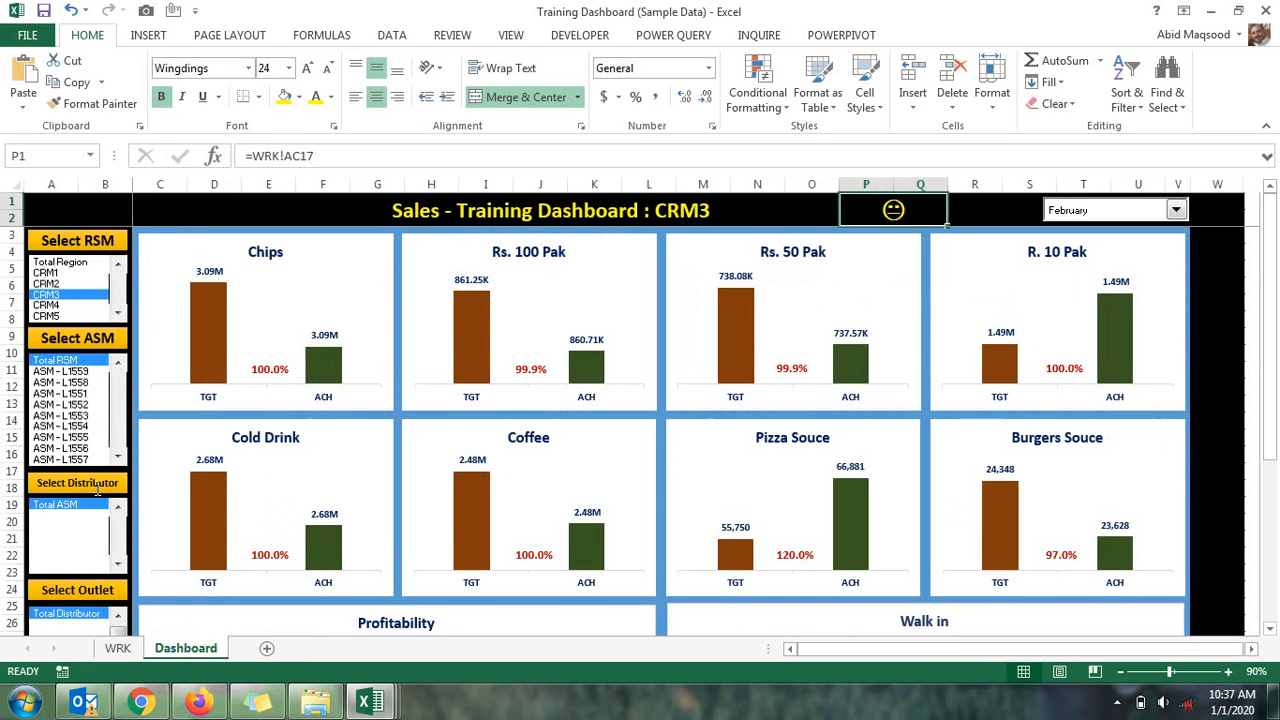
Choose ASM - L1551 in the Select ASM list and KR2 in the Select Distributor list
left_click(60, 394)
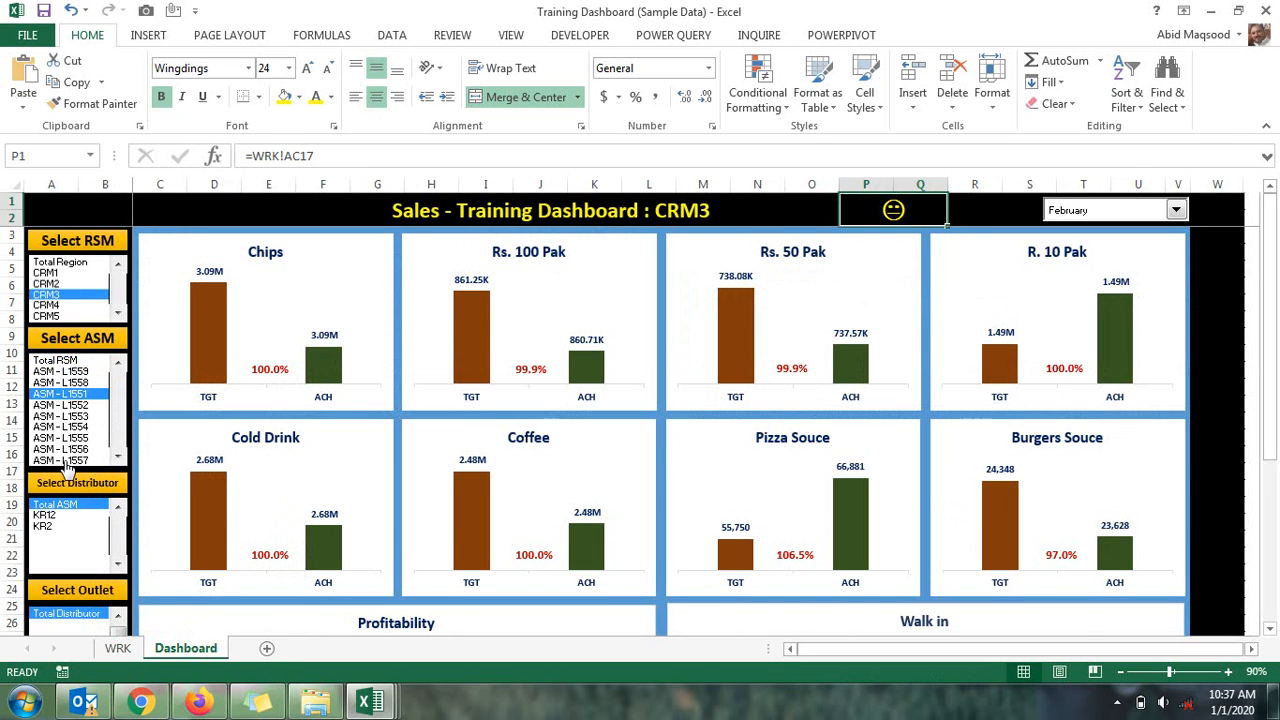
left_click(70, 527)
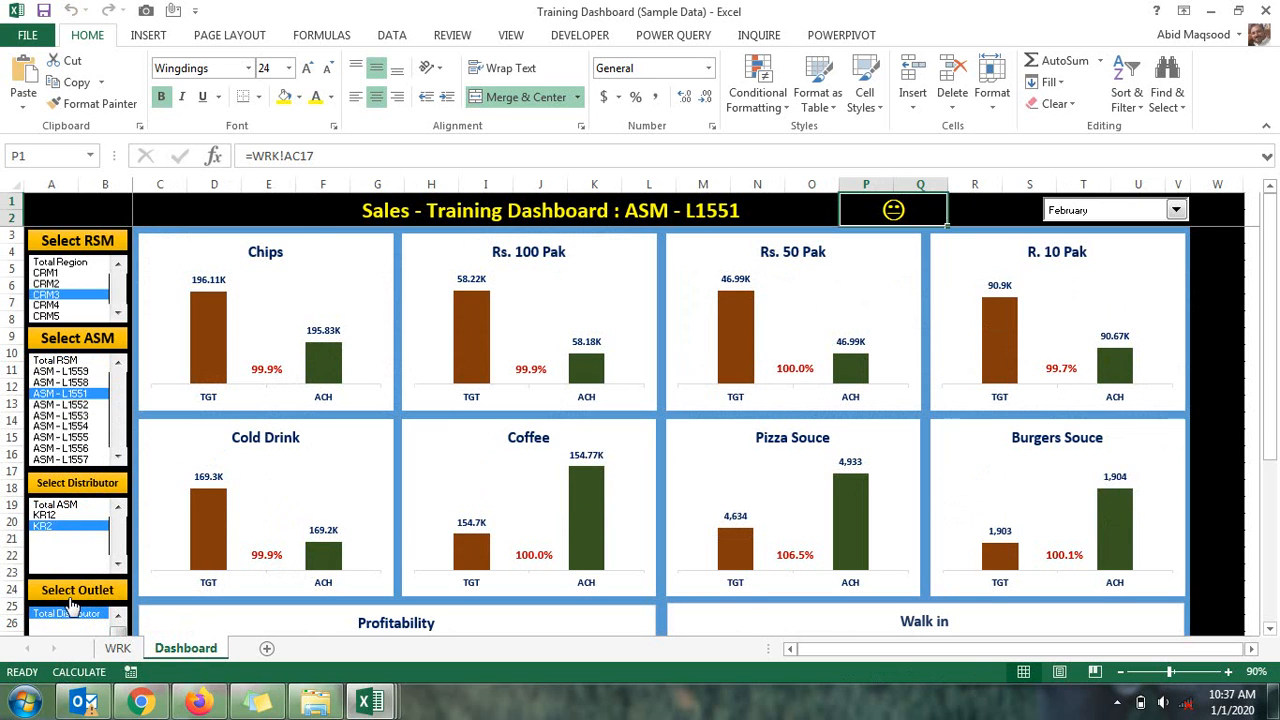
scroll(72, 607, "down", 2)
Switch to the Mega Dashboard (Central) - NOv workbook and close it
mouse_move(370, 702)
left_click(373, 592)
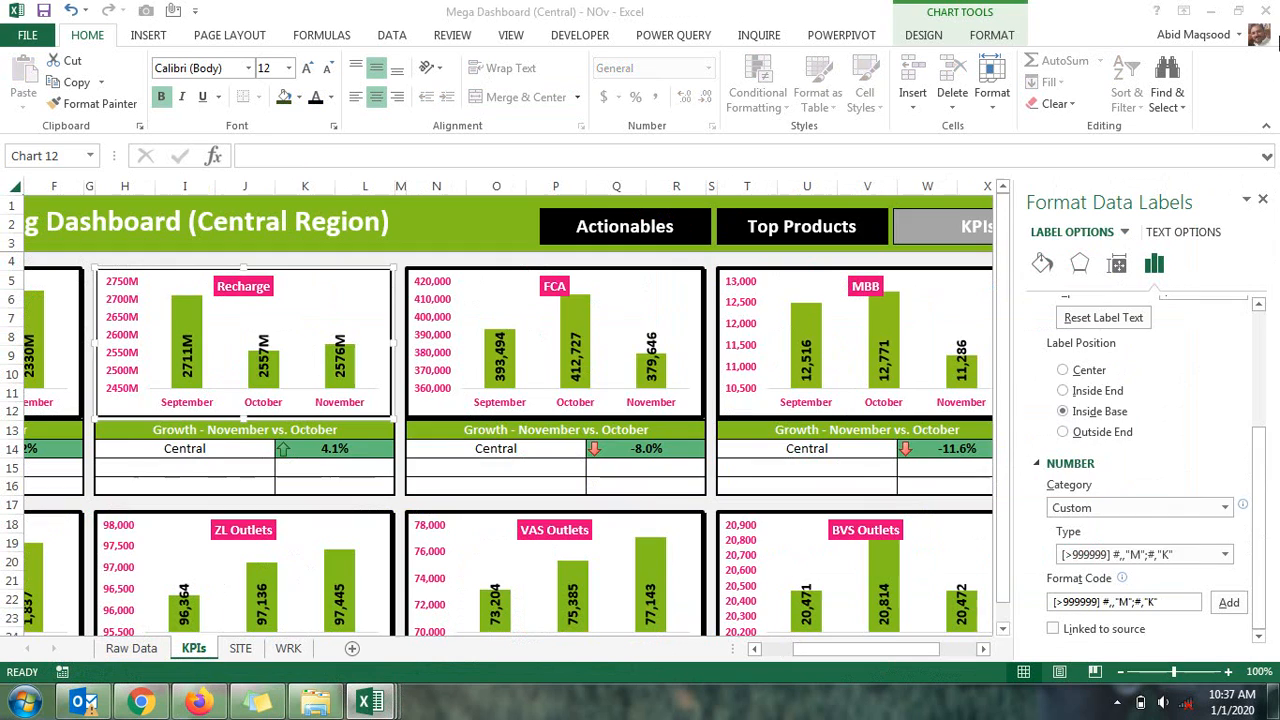
left_click(1267, 11)
left_click(659, 379)
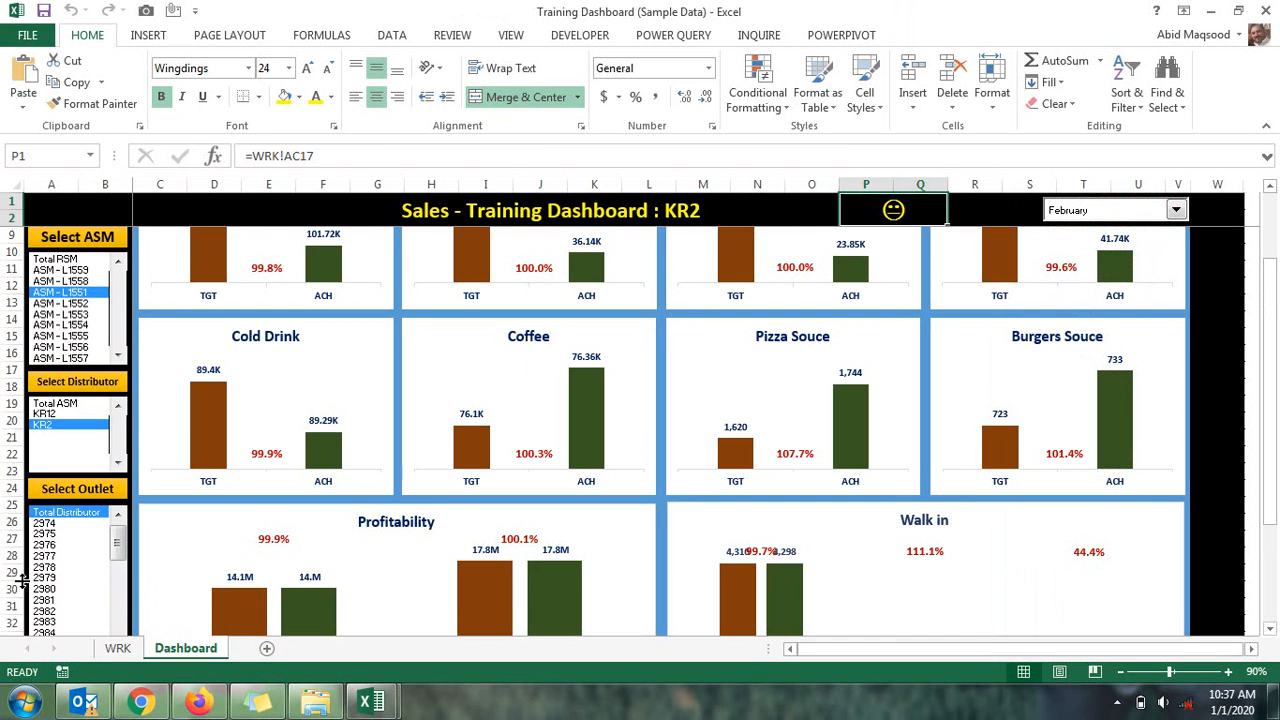
Choose outlet 2976 in the Select Outlet list and set the dashboard's month to January
left_click(62, 546)
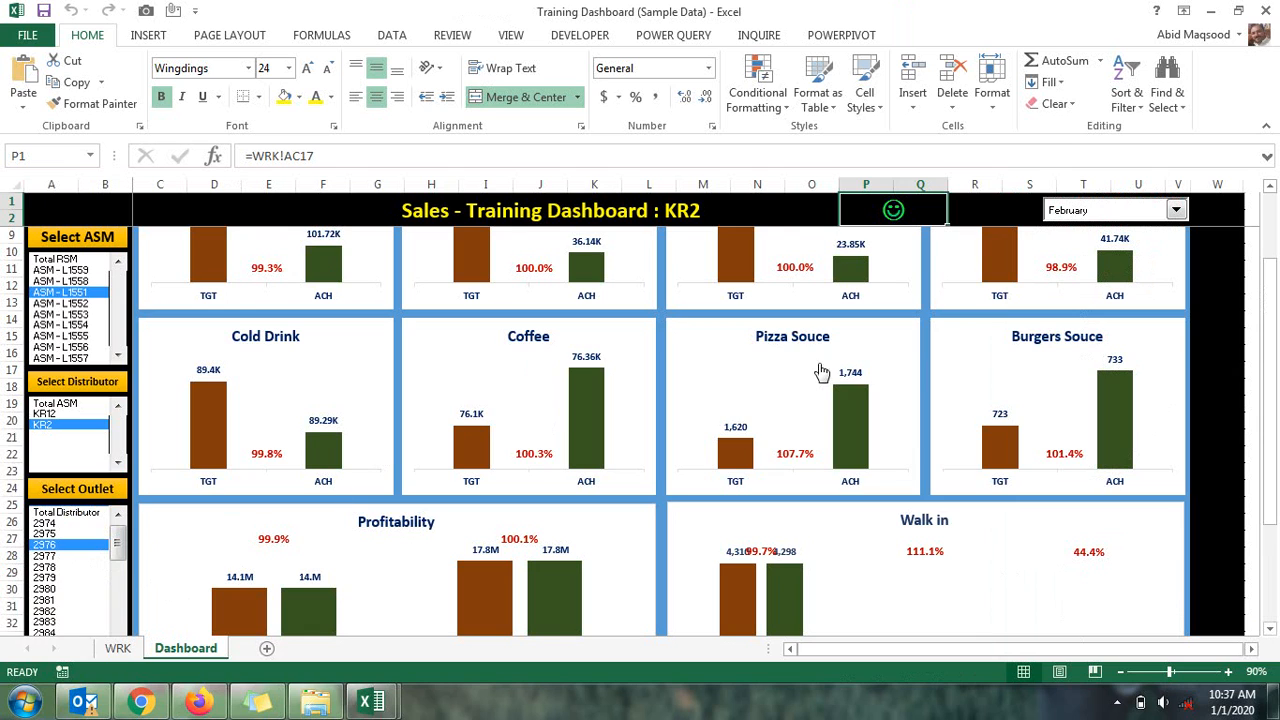
left_click(1076, 216)
left_click(1072, 236)
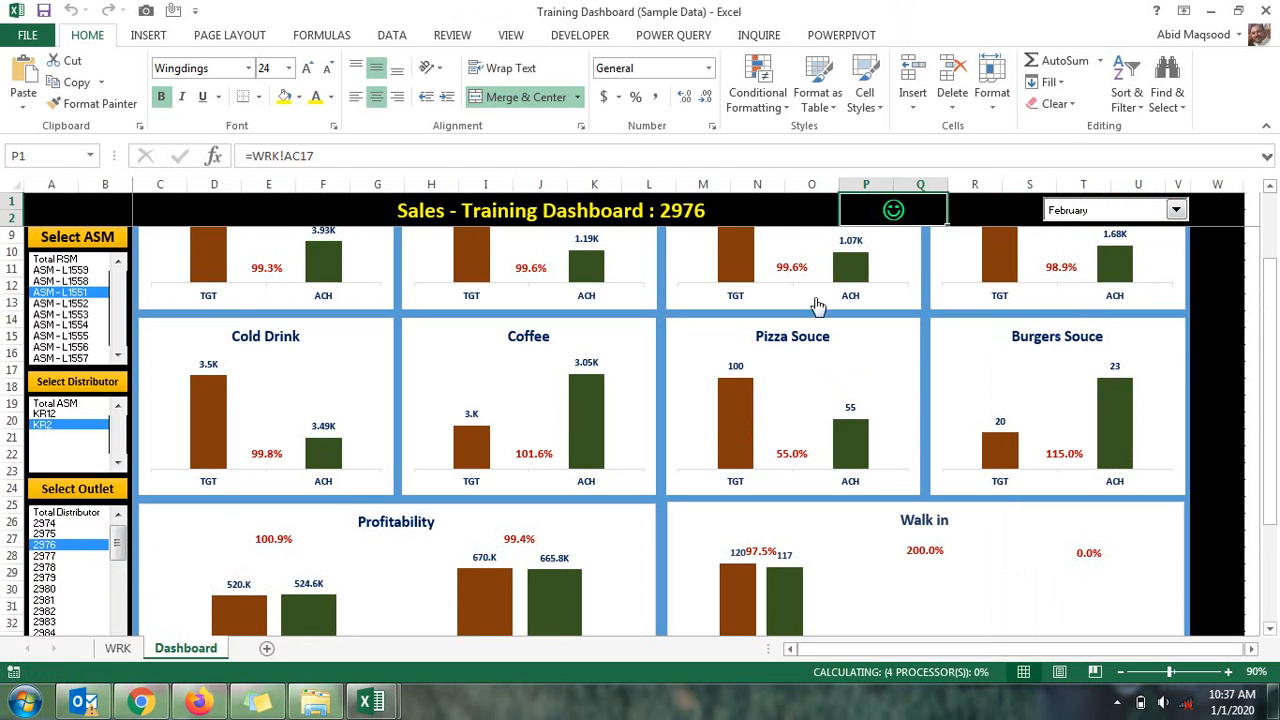
Reset the outlet, distributor and ASM lists to Total Distributor, Total ASM and Total RSM
scroll(518, 355, "up", 2)
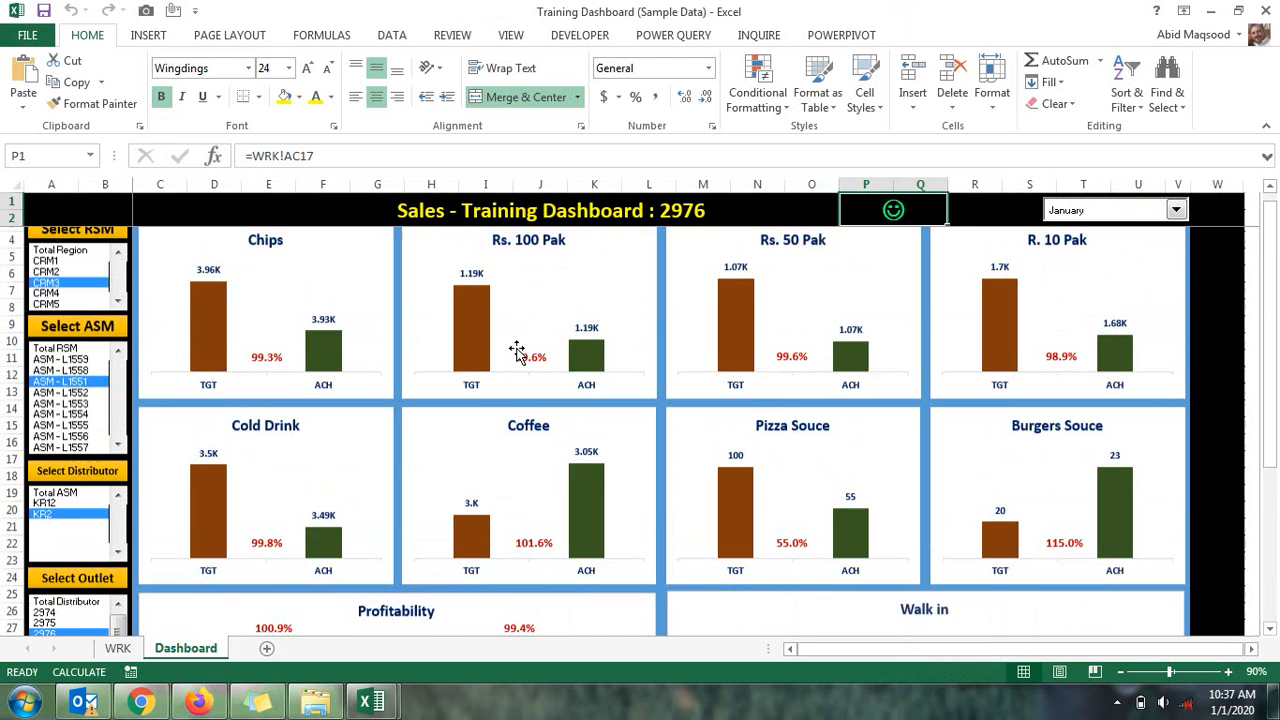
left_click(70, 616)
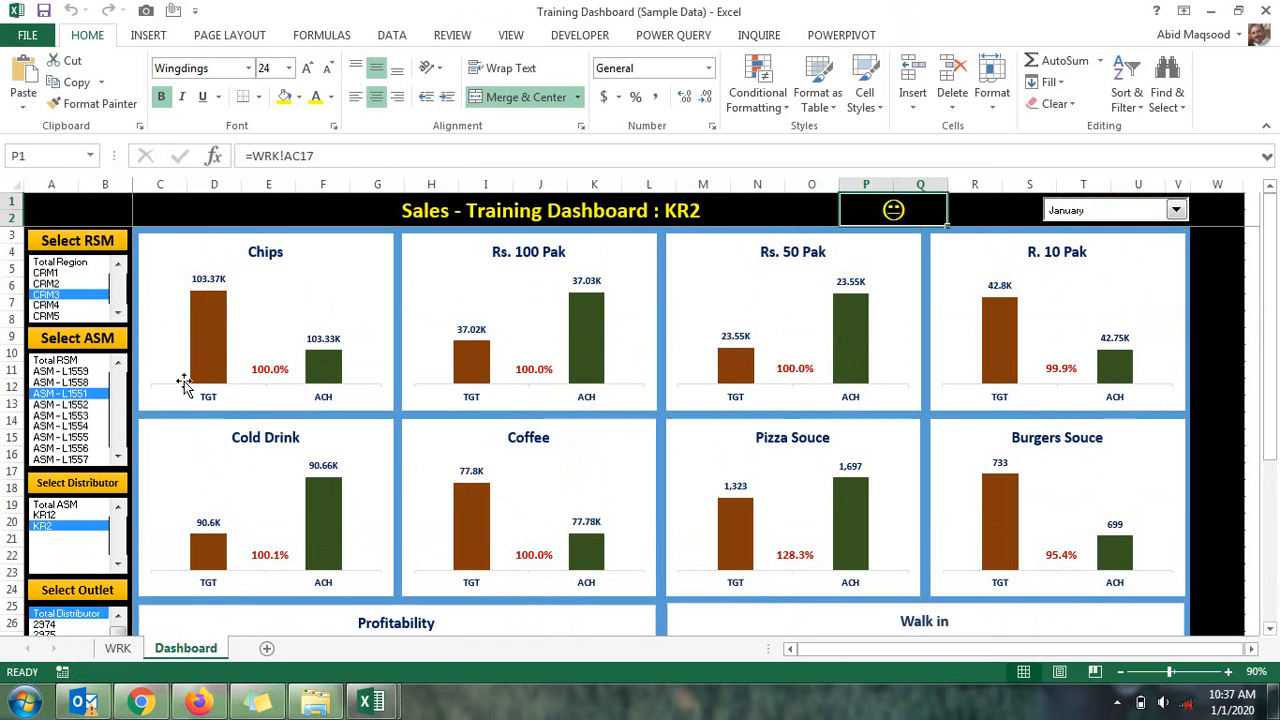
left_click(58, 505)
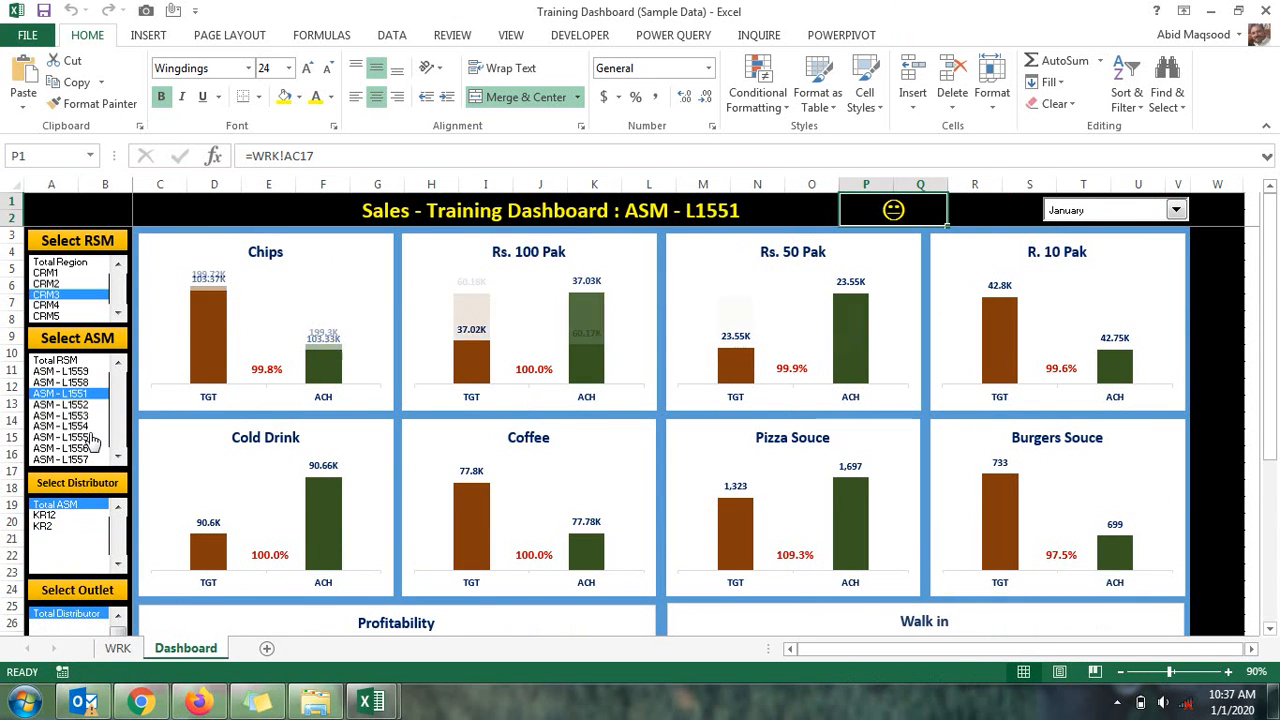
left_click(90, 361)
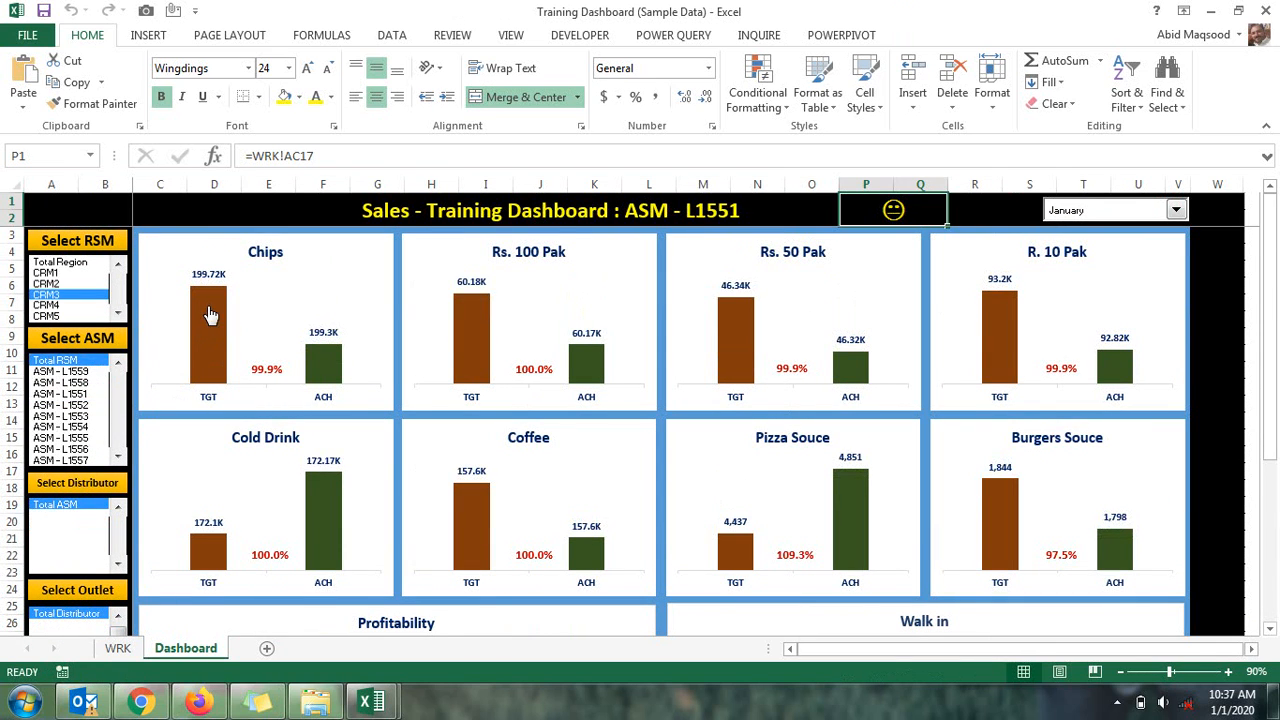